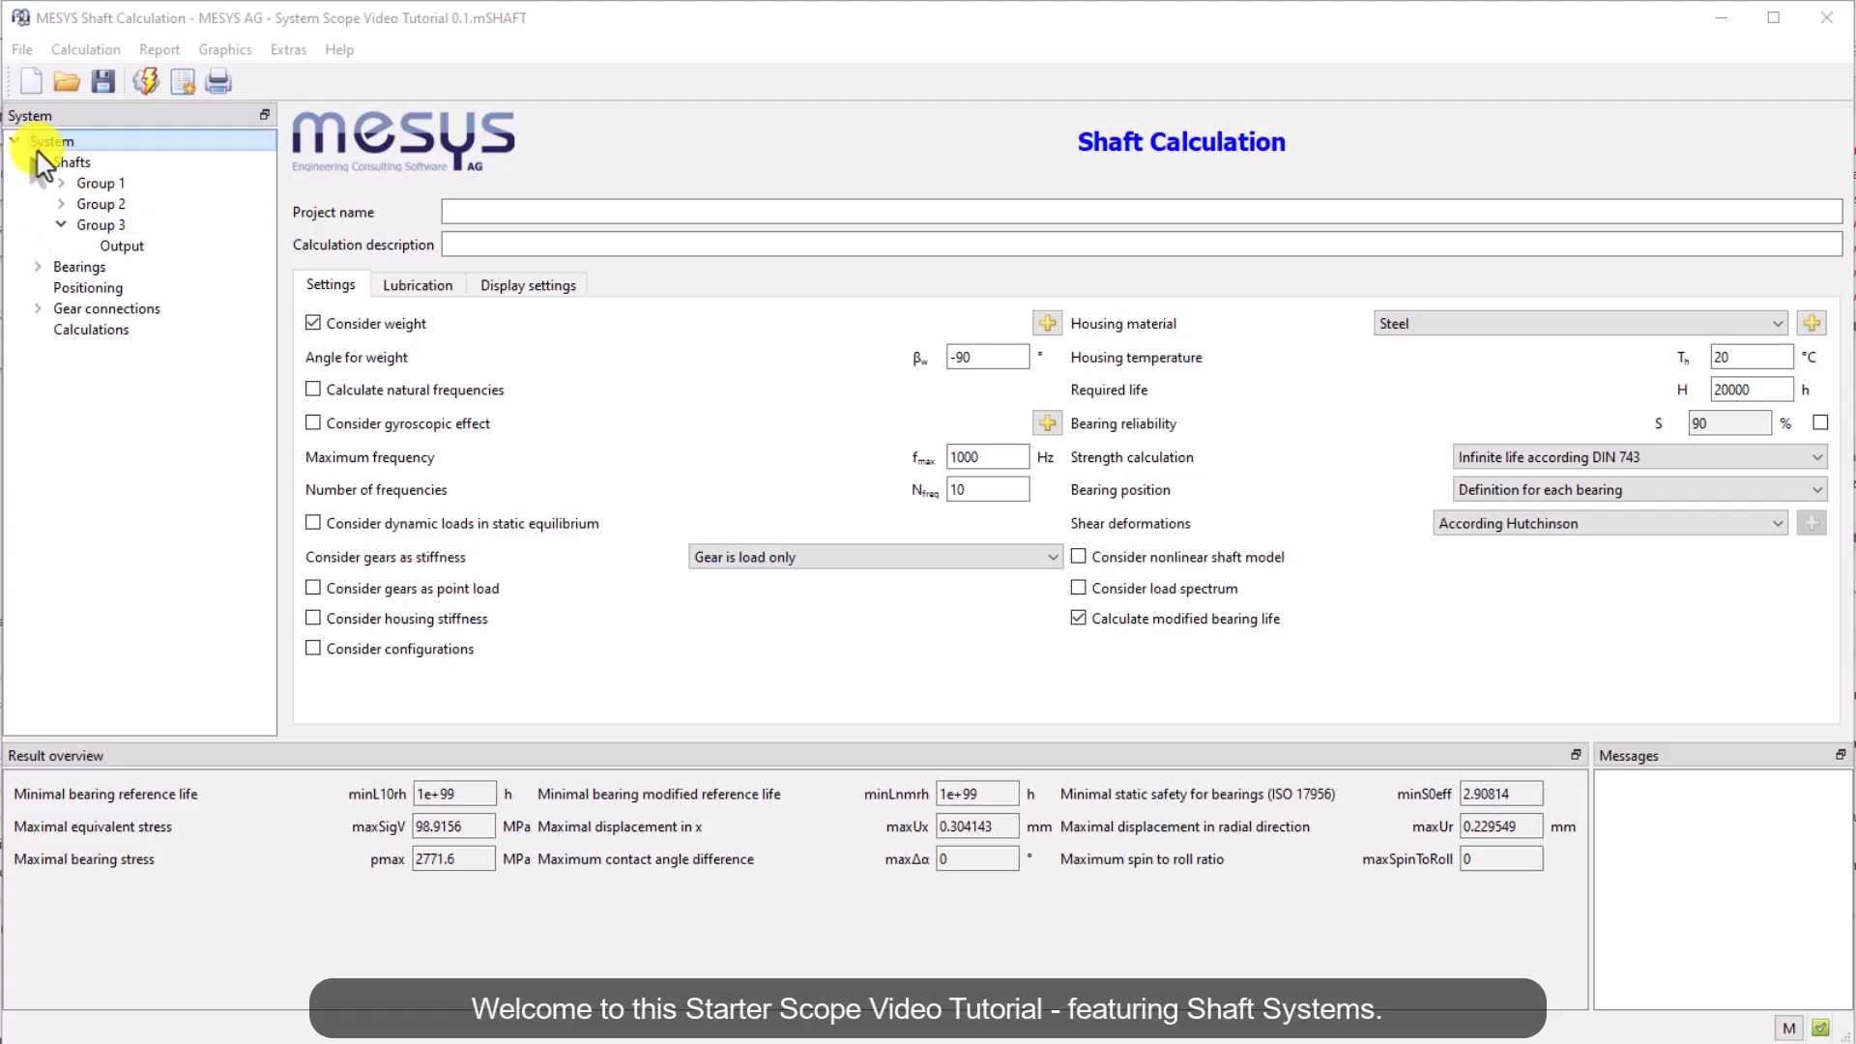
Examine the example gearbox model's shafts, 3D views, bearings and gear connections in the system tree
left_click(51, 164)
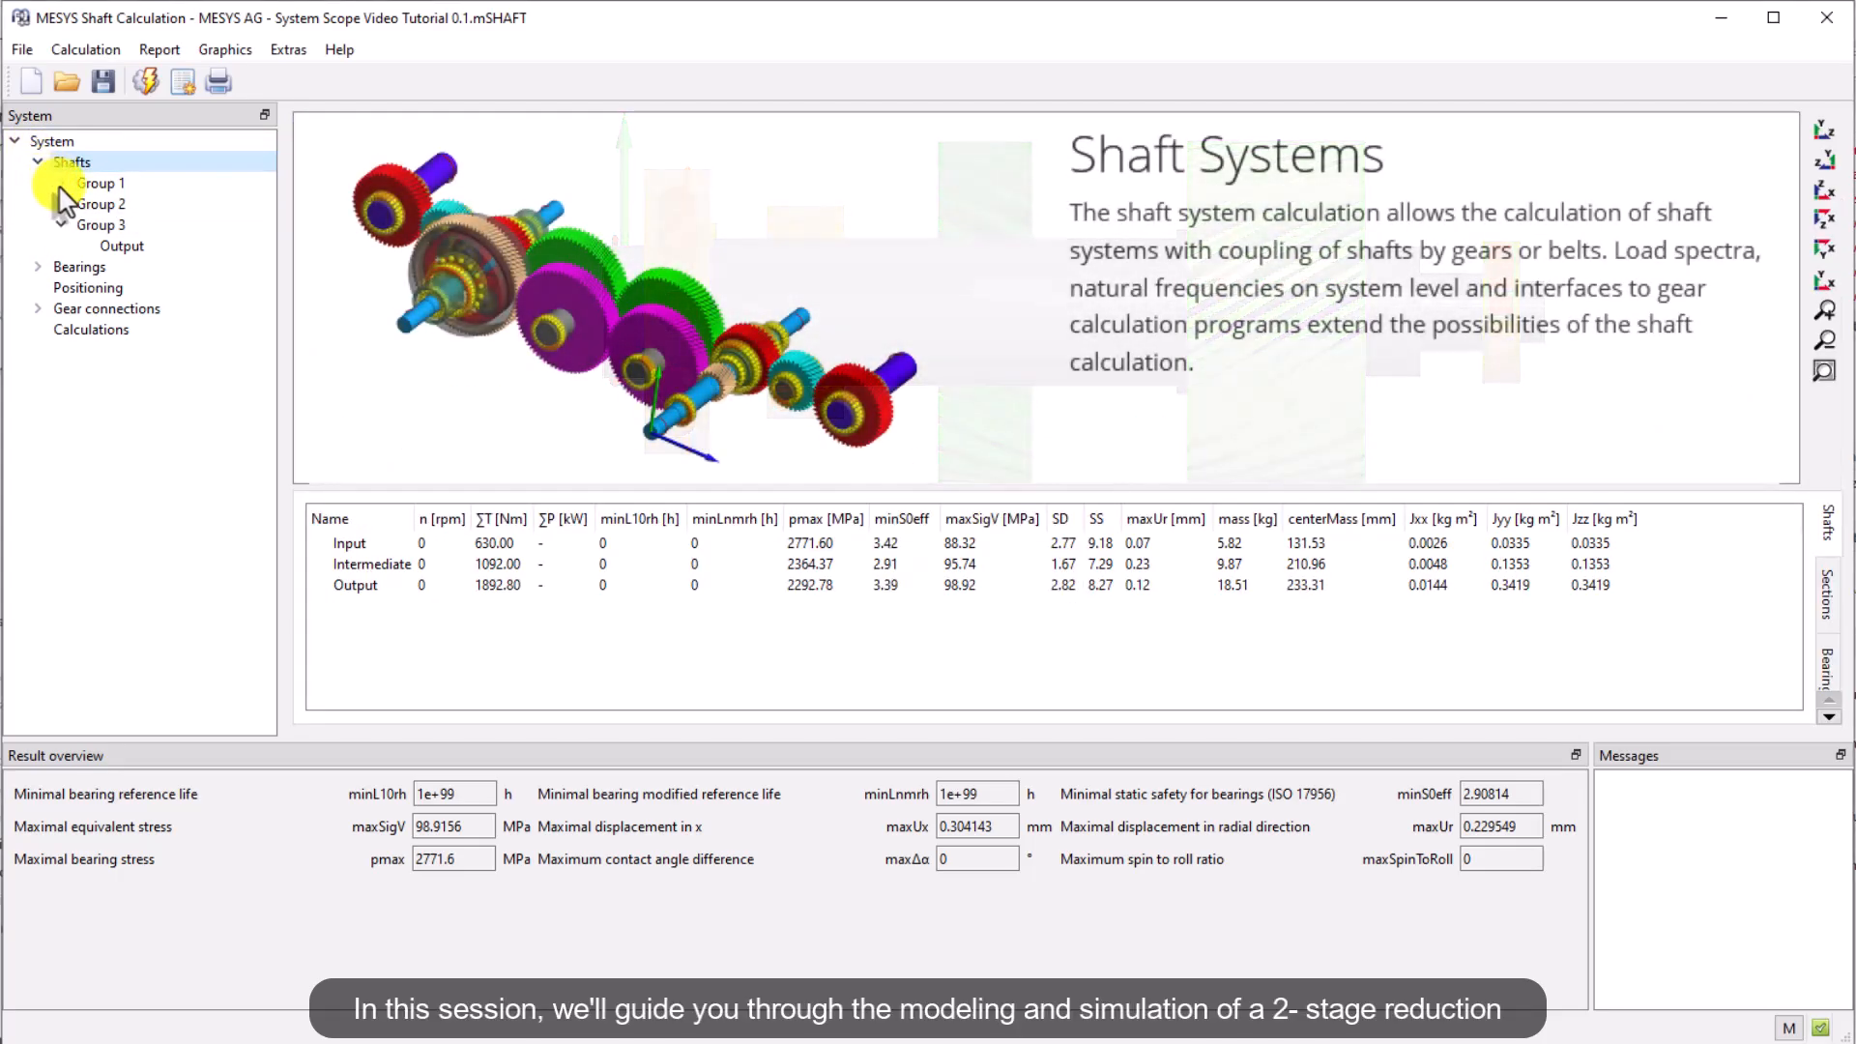
left_click(1824, 249)
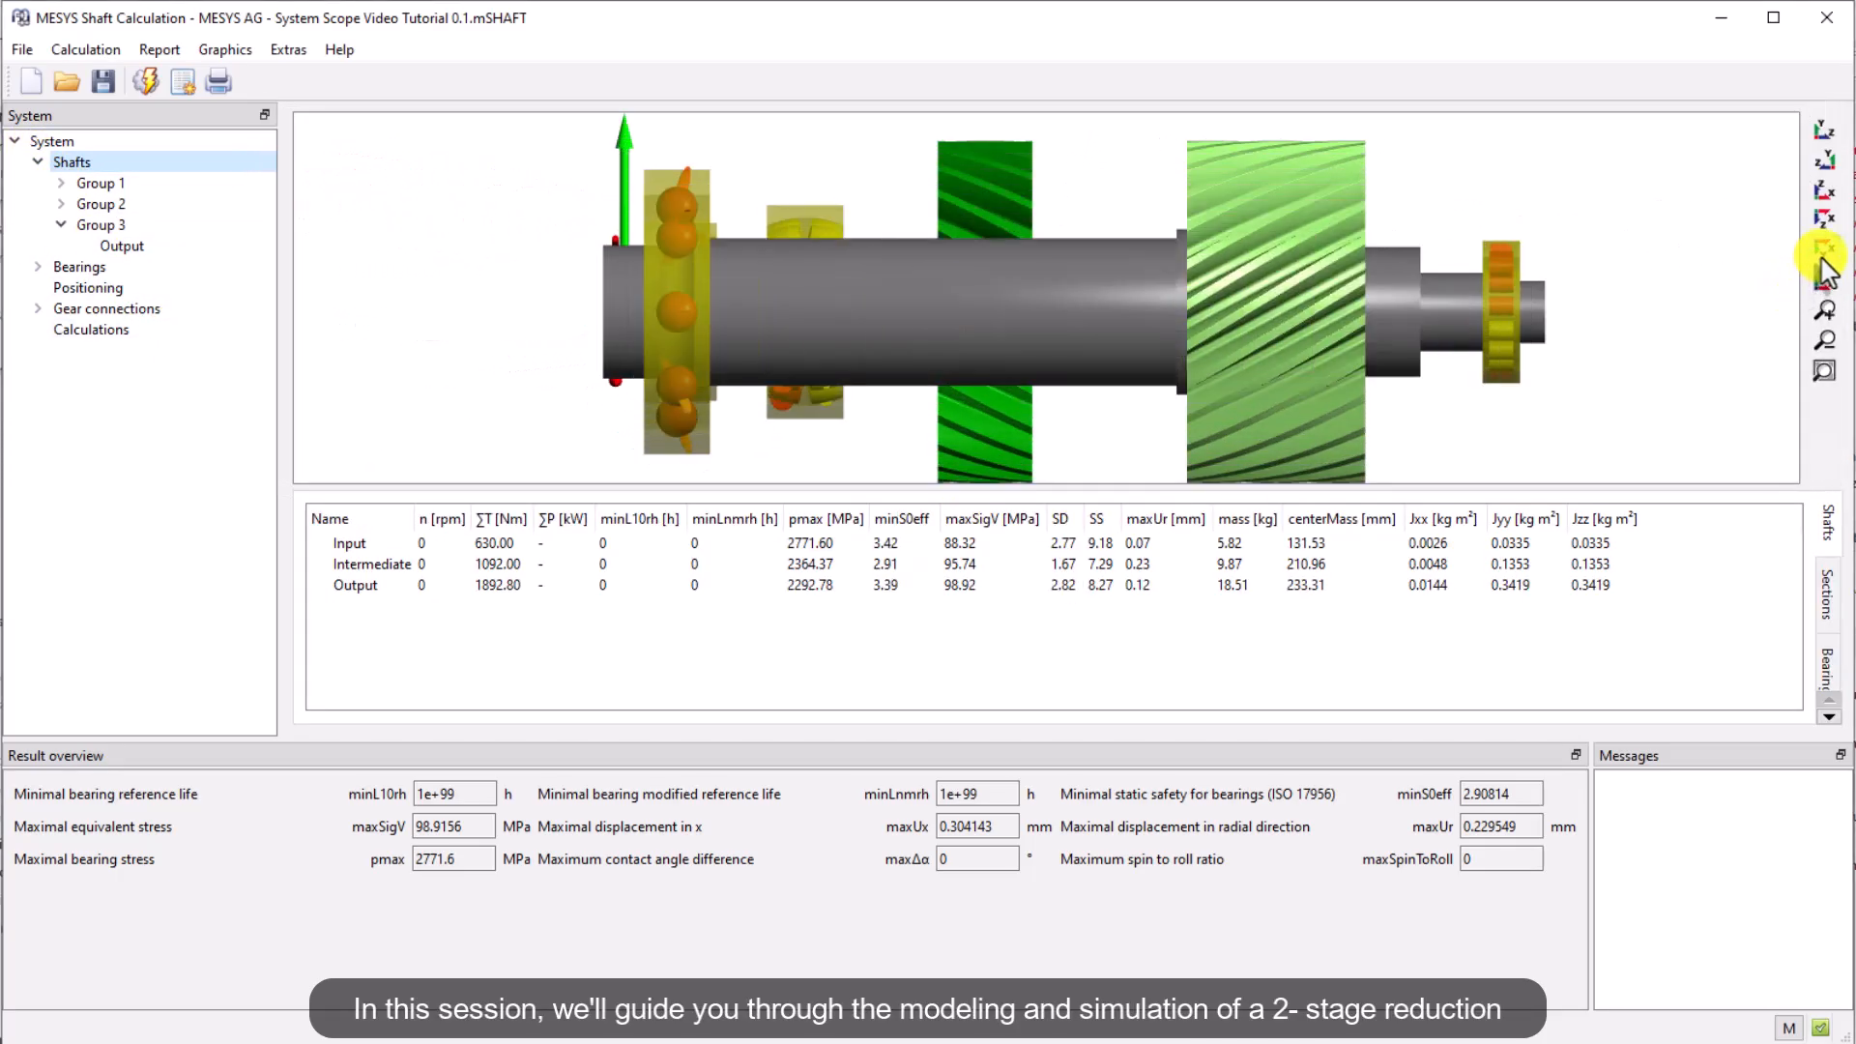
left_click(1827, 222)
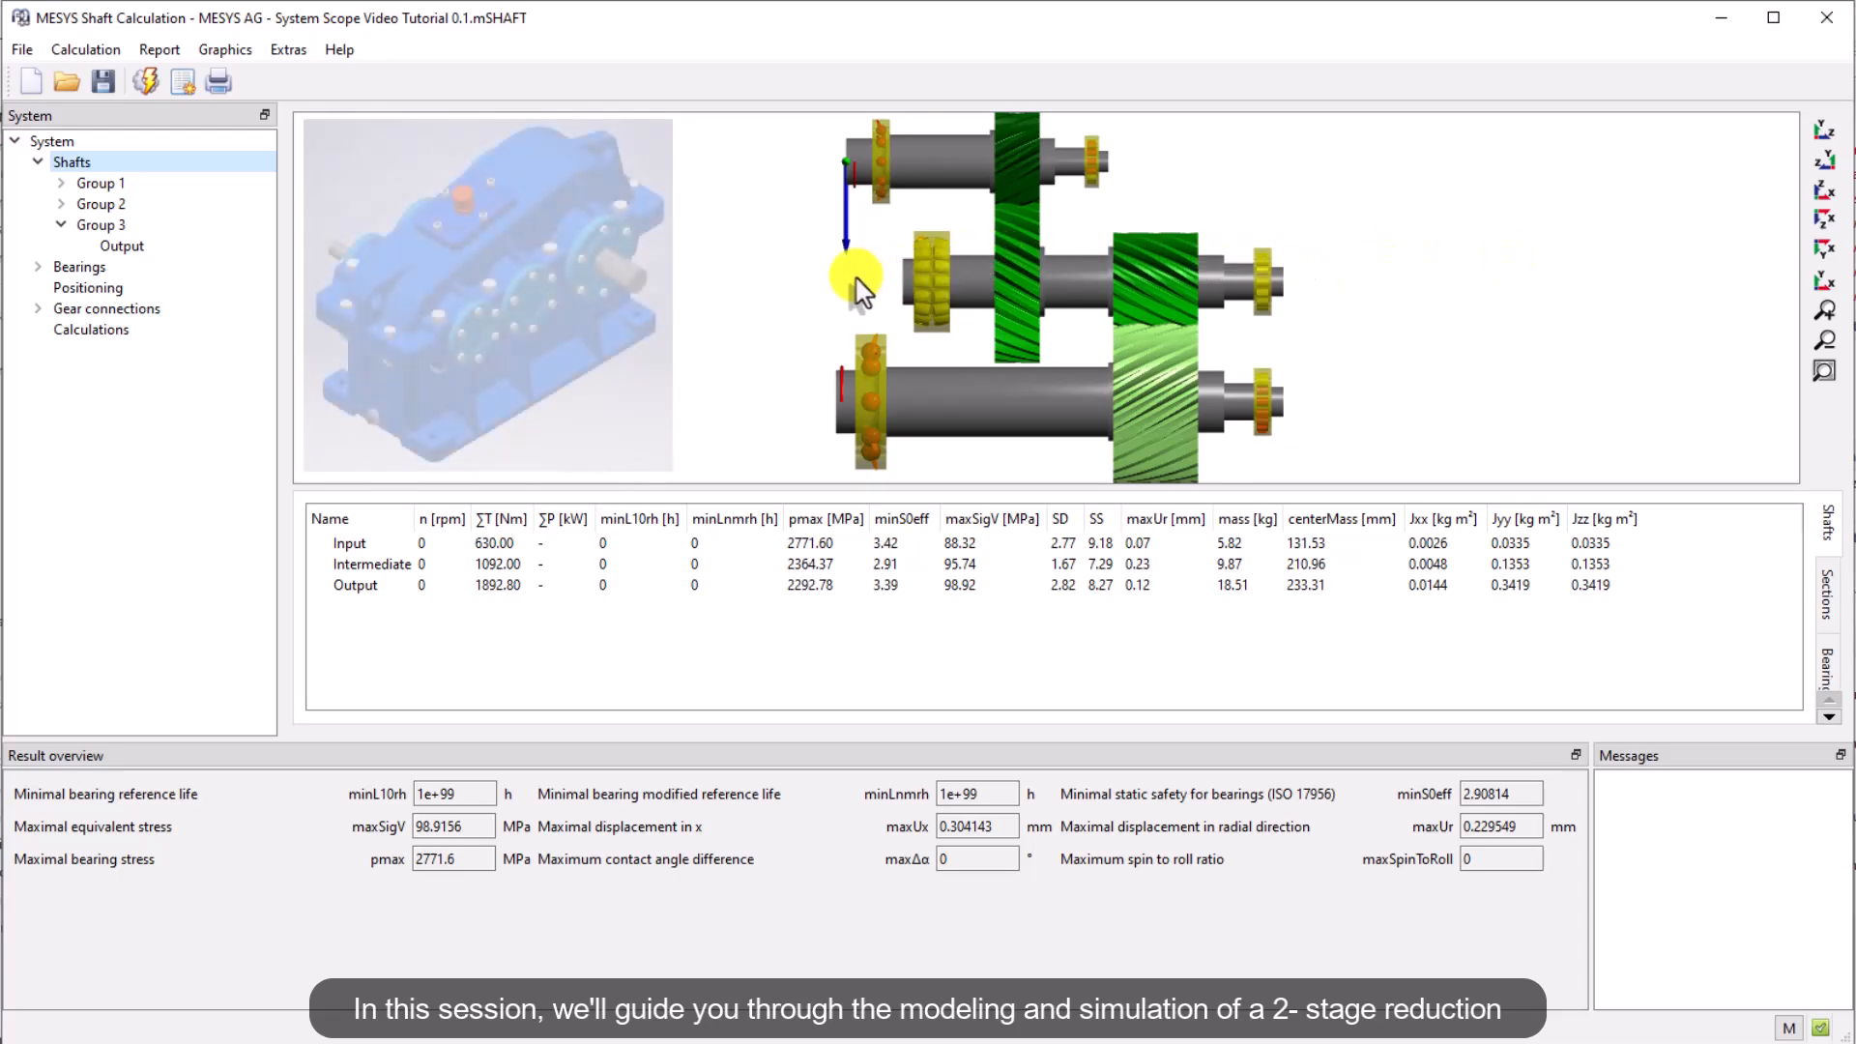
left_click_drag(860, 274, 1139, 442)
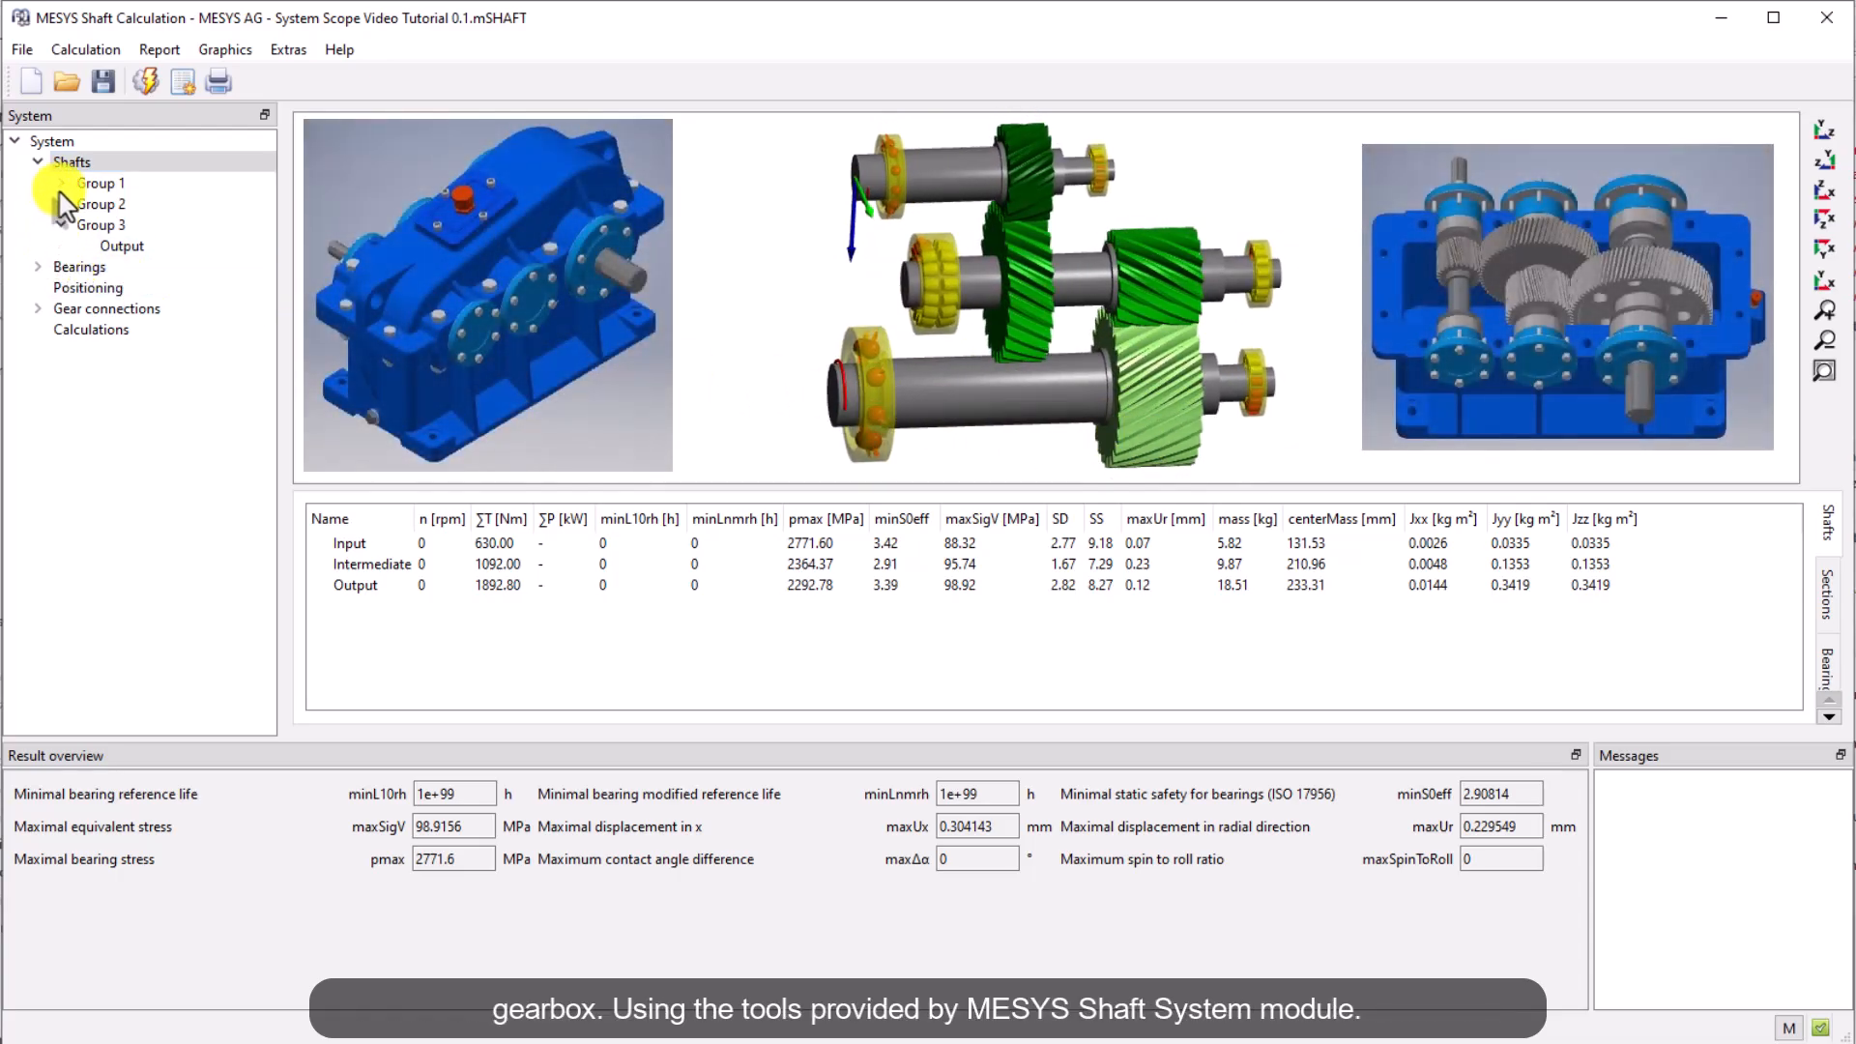
left_click(61, 183)
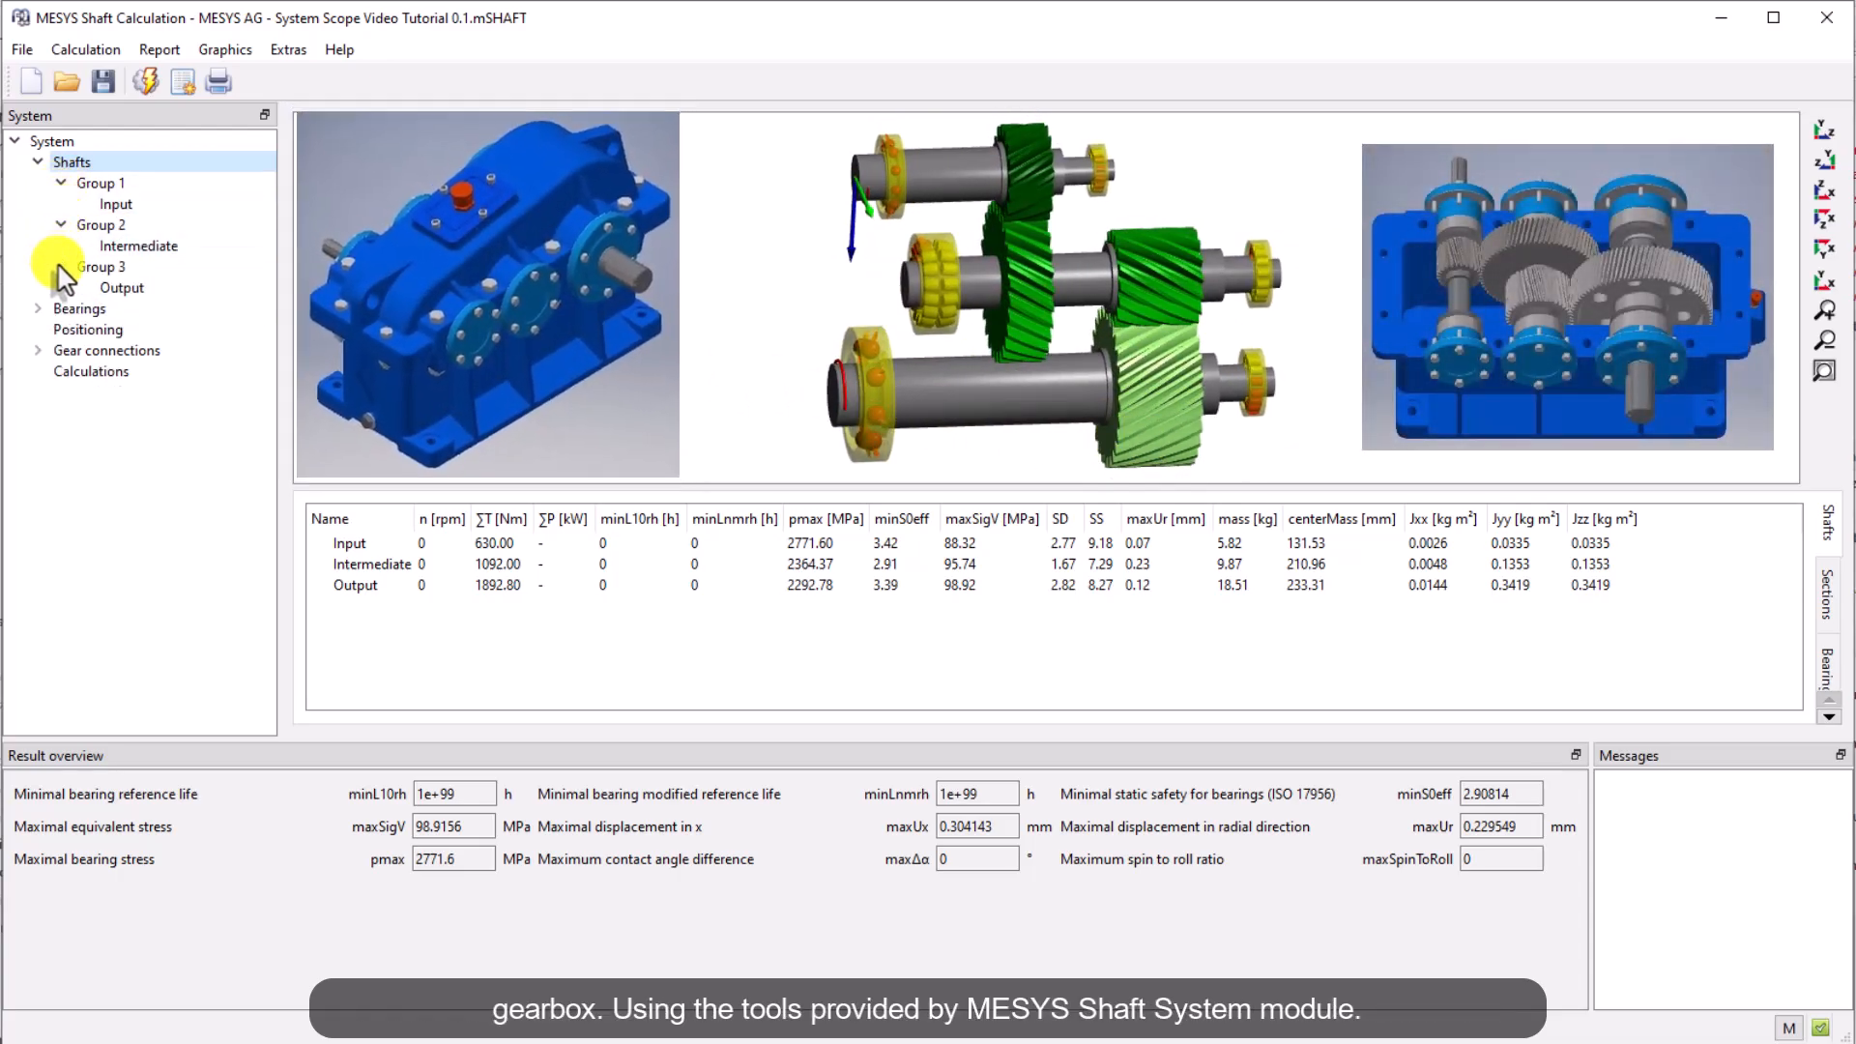
left_click(61, 266)
left_click(38, 287)
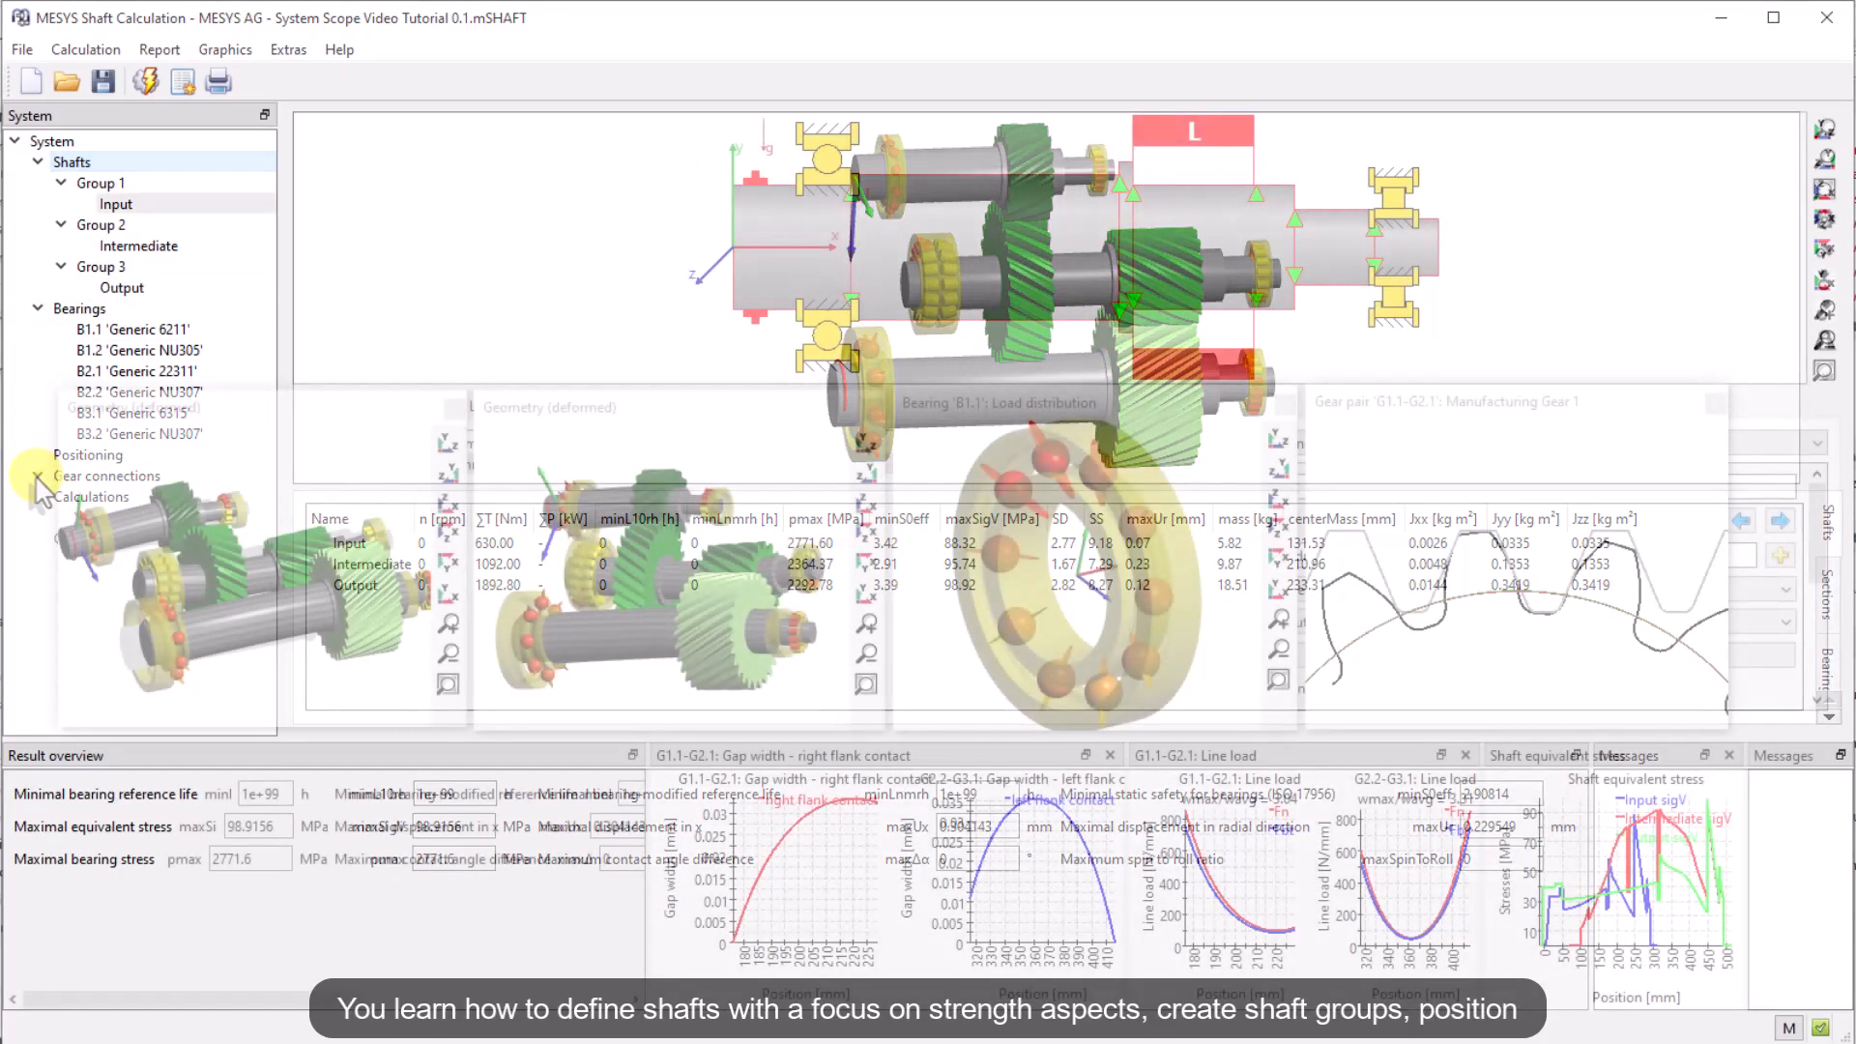
left_click(38, 476)
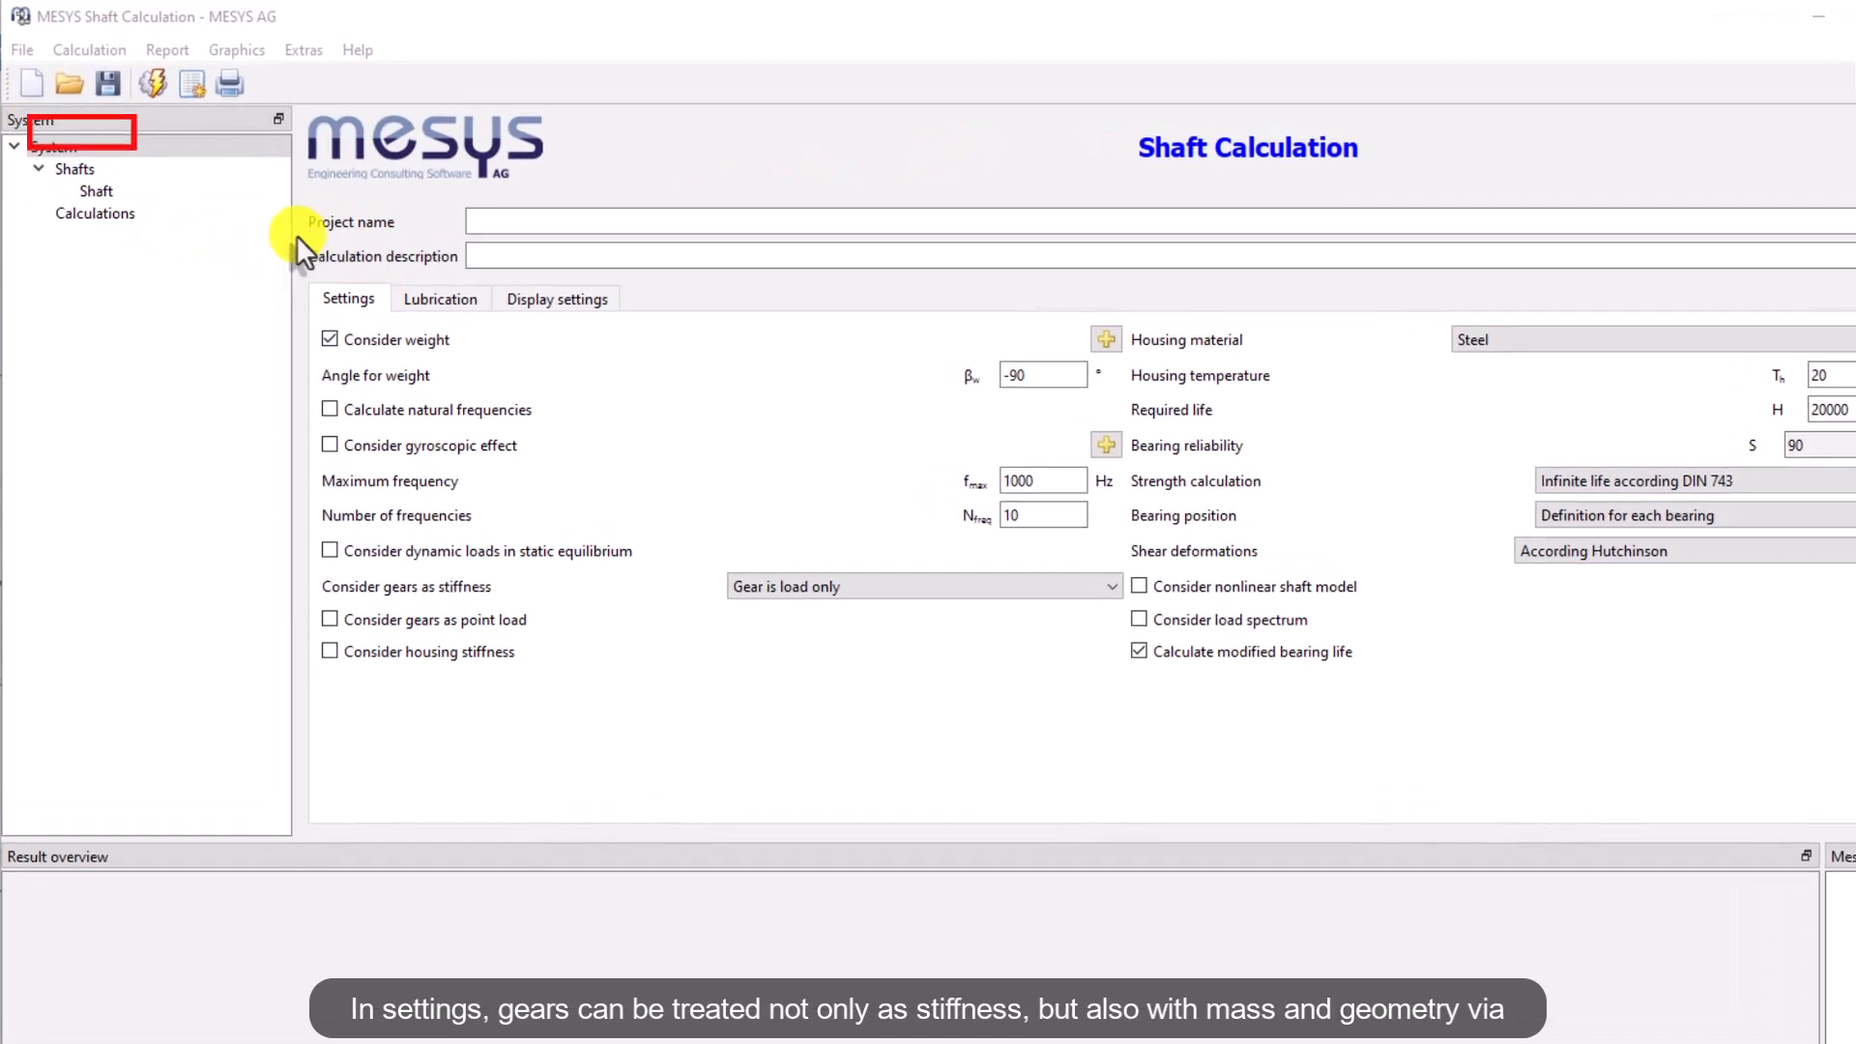
Enter the project name 'Shaft Systems Starter Scope Video Tutorial' and the calculation description '2-stage Gearbox'
left_click(584, 220)
type("Shaft Systems Starter Scope Video Tutorial")
left_click(571, 257)
type("2-stage Gearbox")
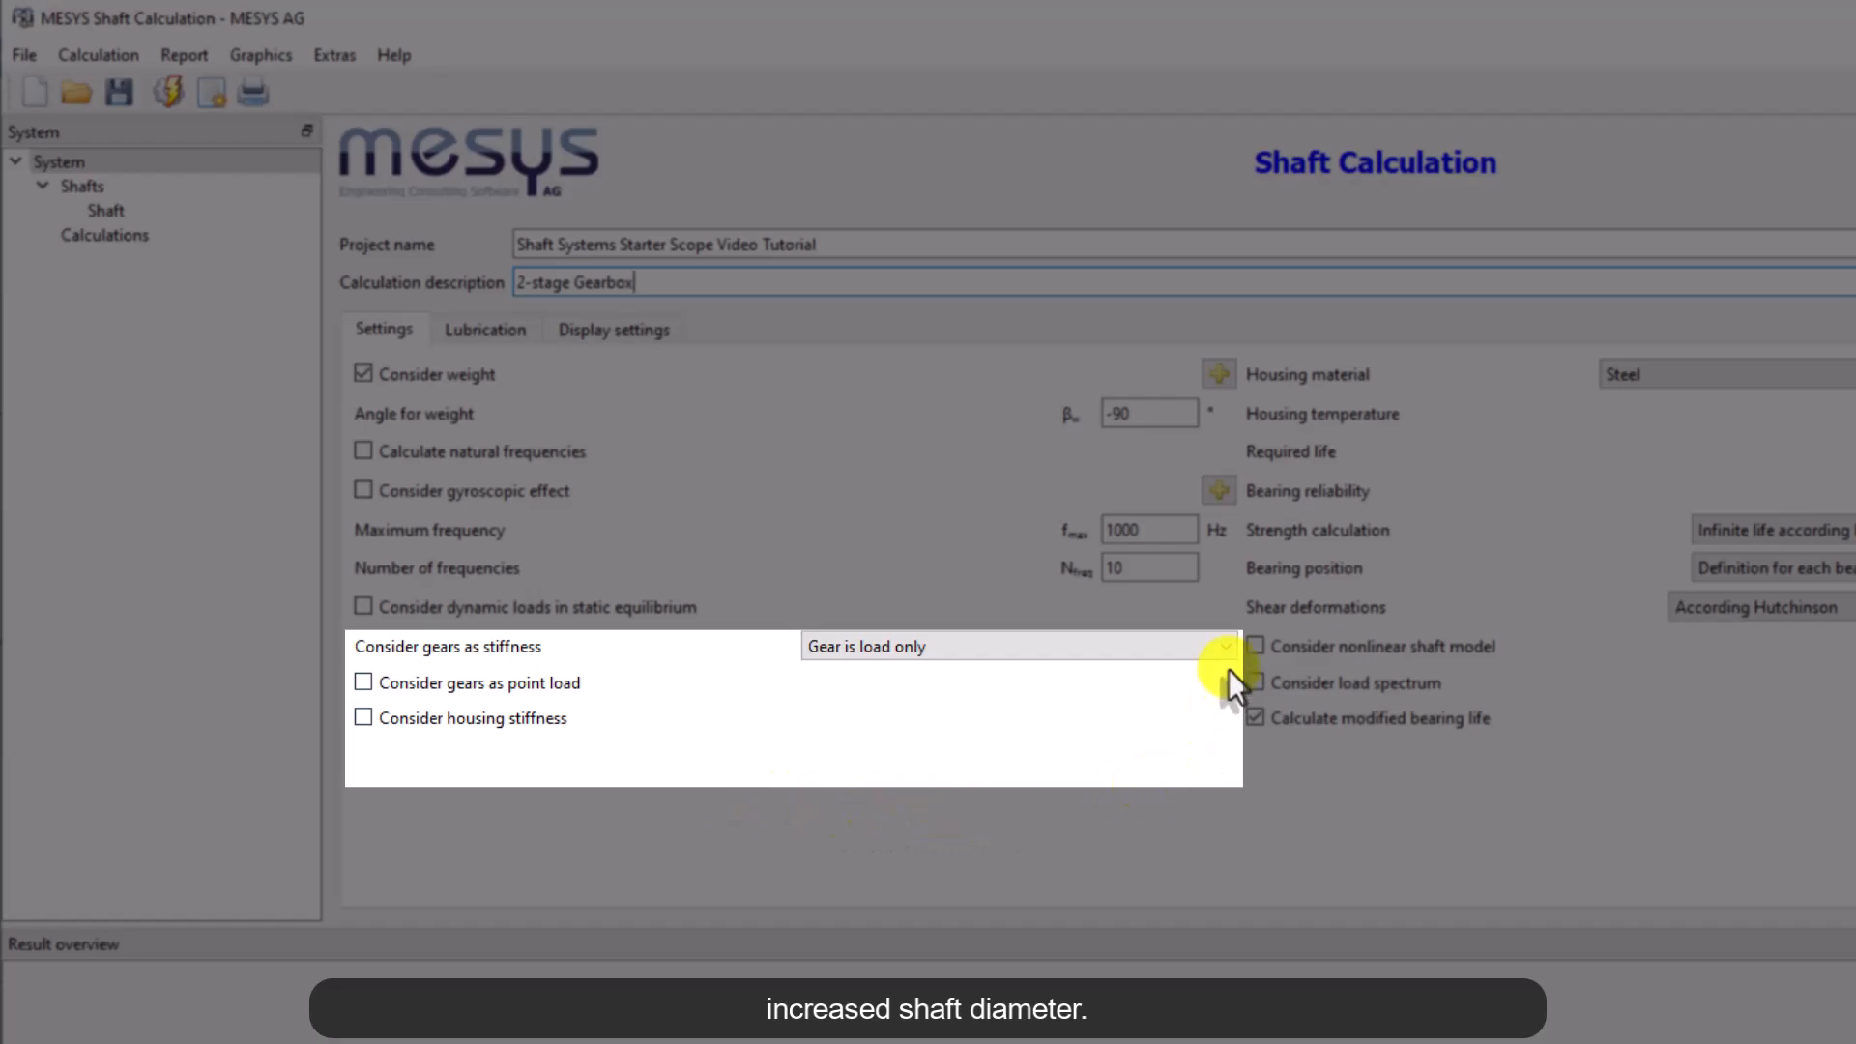
Set gears to be considered as stiffness via Increase shaft diameter
left_click(1226, 651)
left_click(1164, 705)
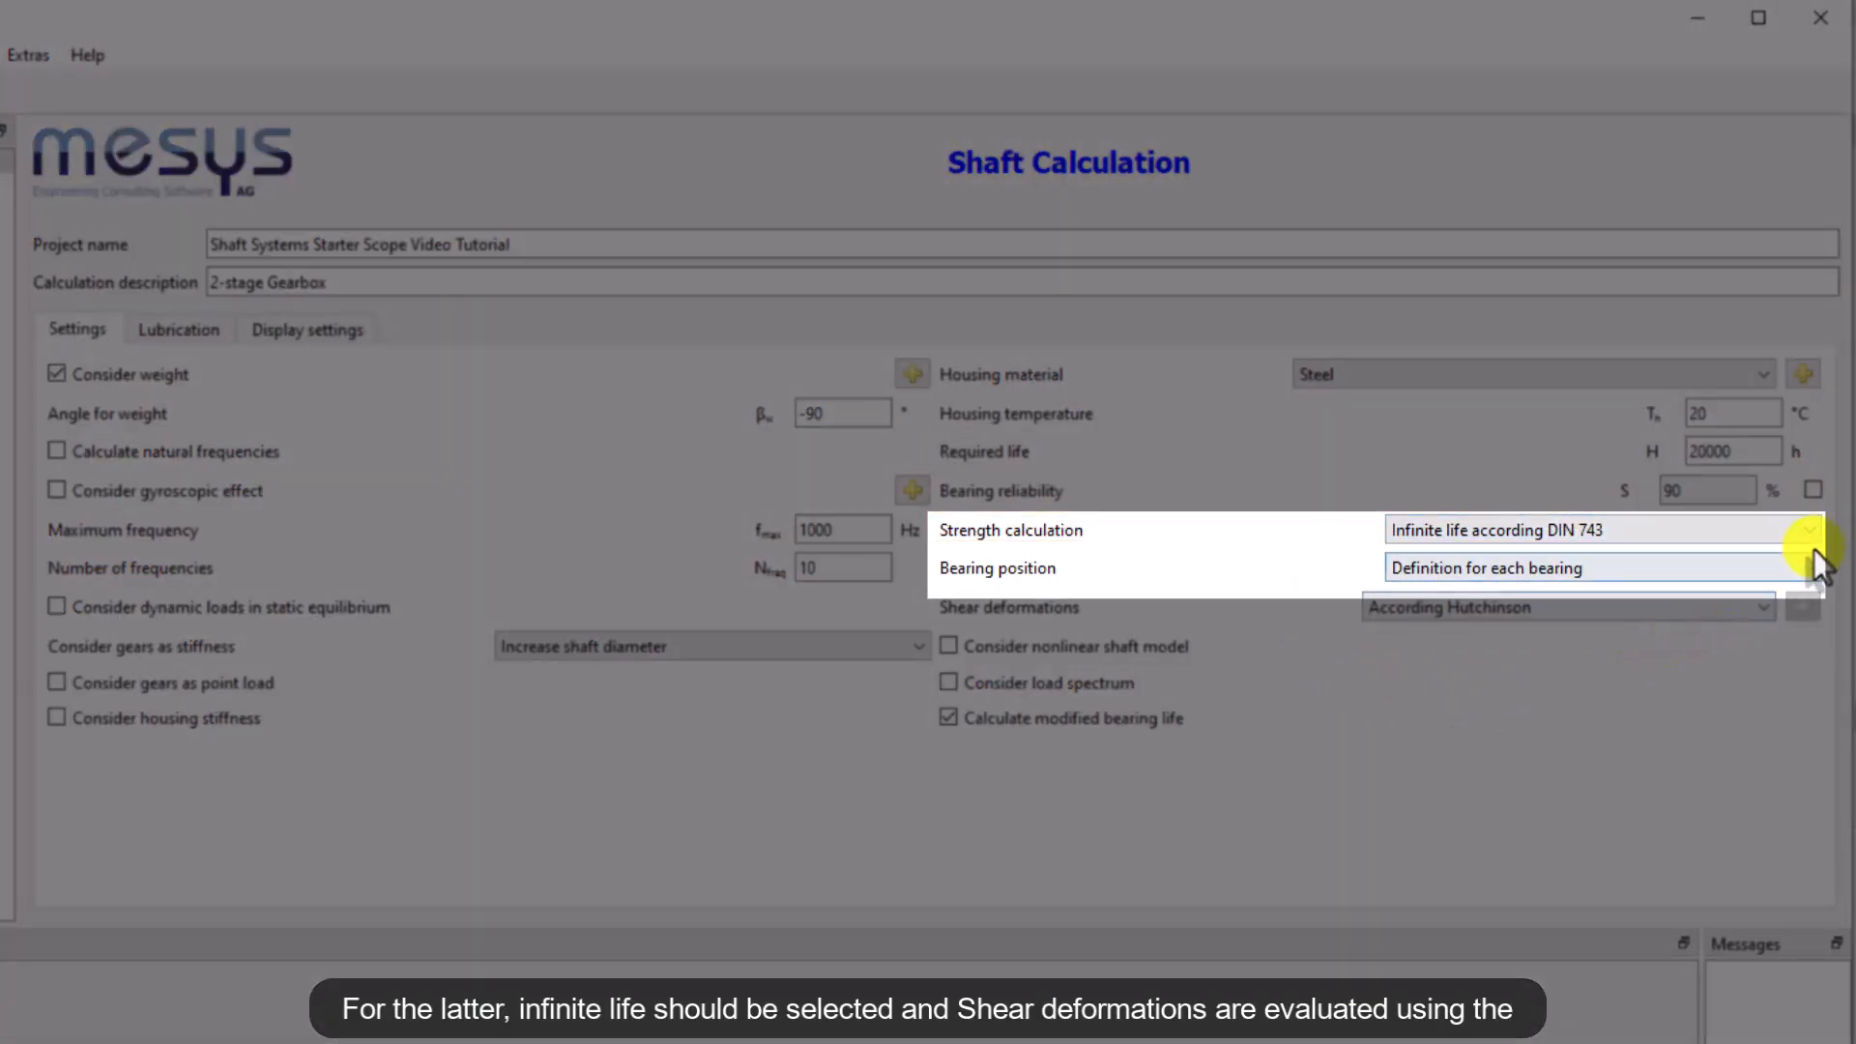
Set strength calculation to Infinite life according DIN 743 and shear deformations to According Hutchinson
left_click(1811, 530)
left_click(1772, 559)
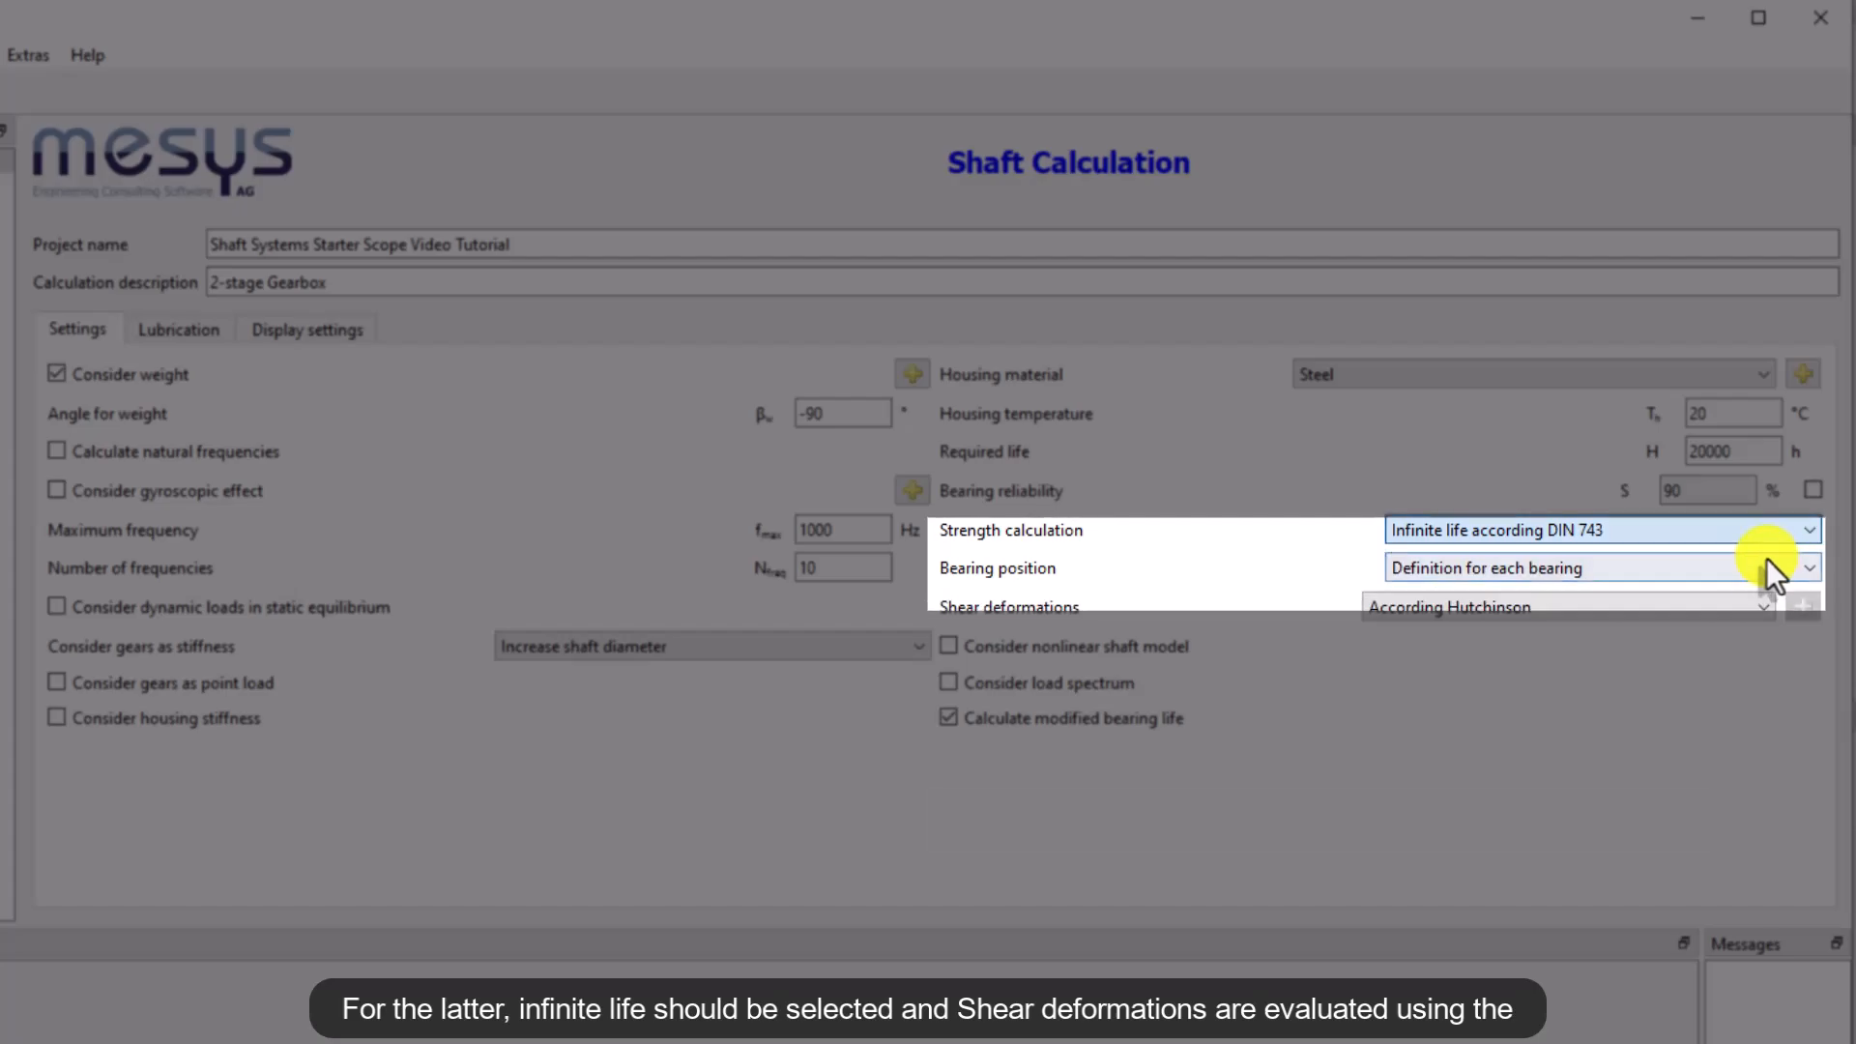
left_click(1754, 612)
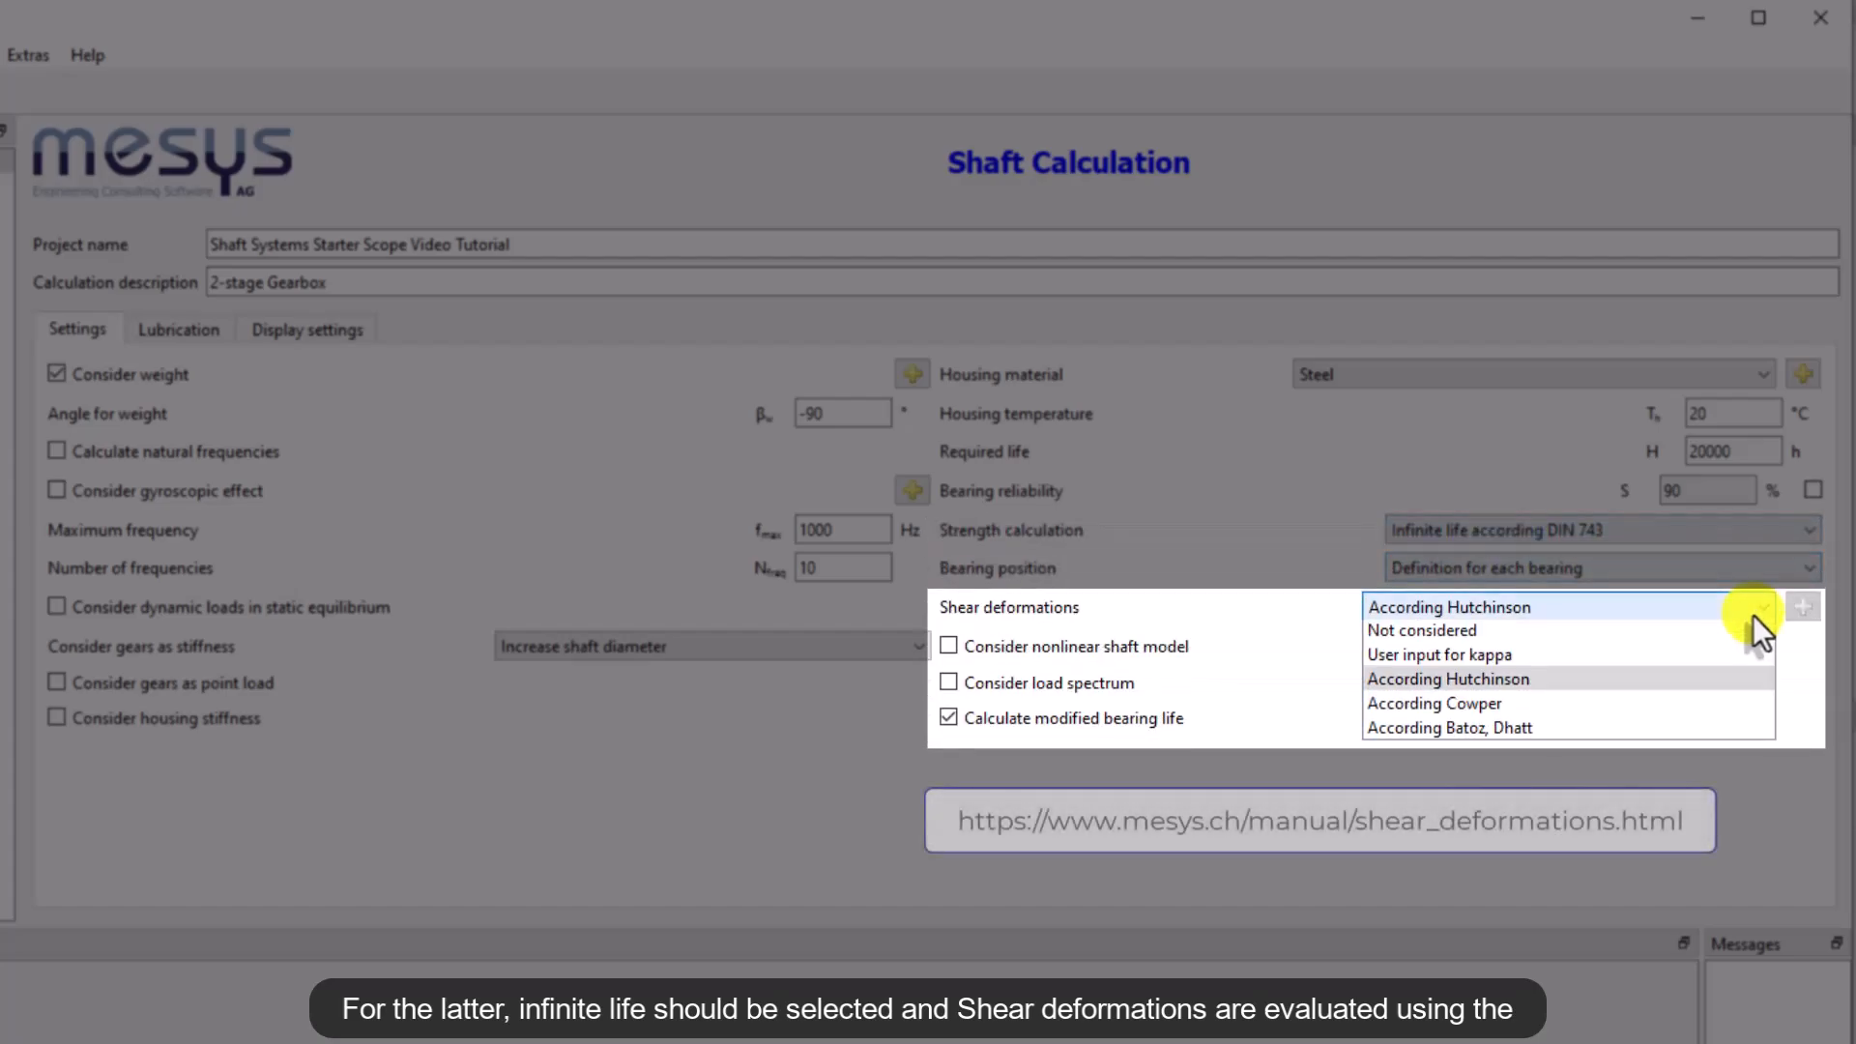
left_click(1703, 683)
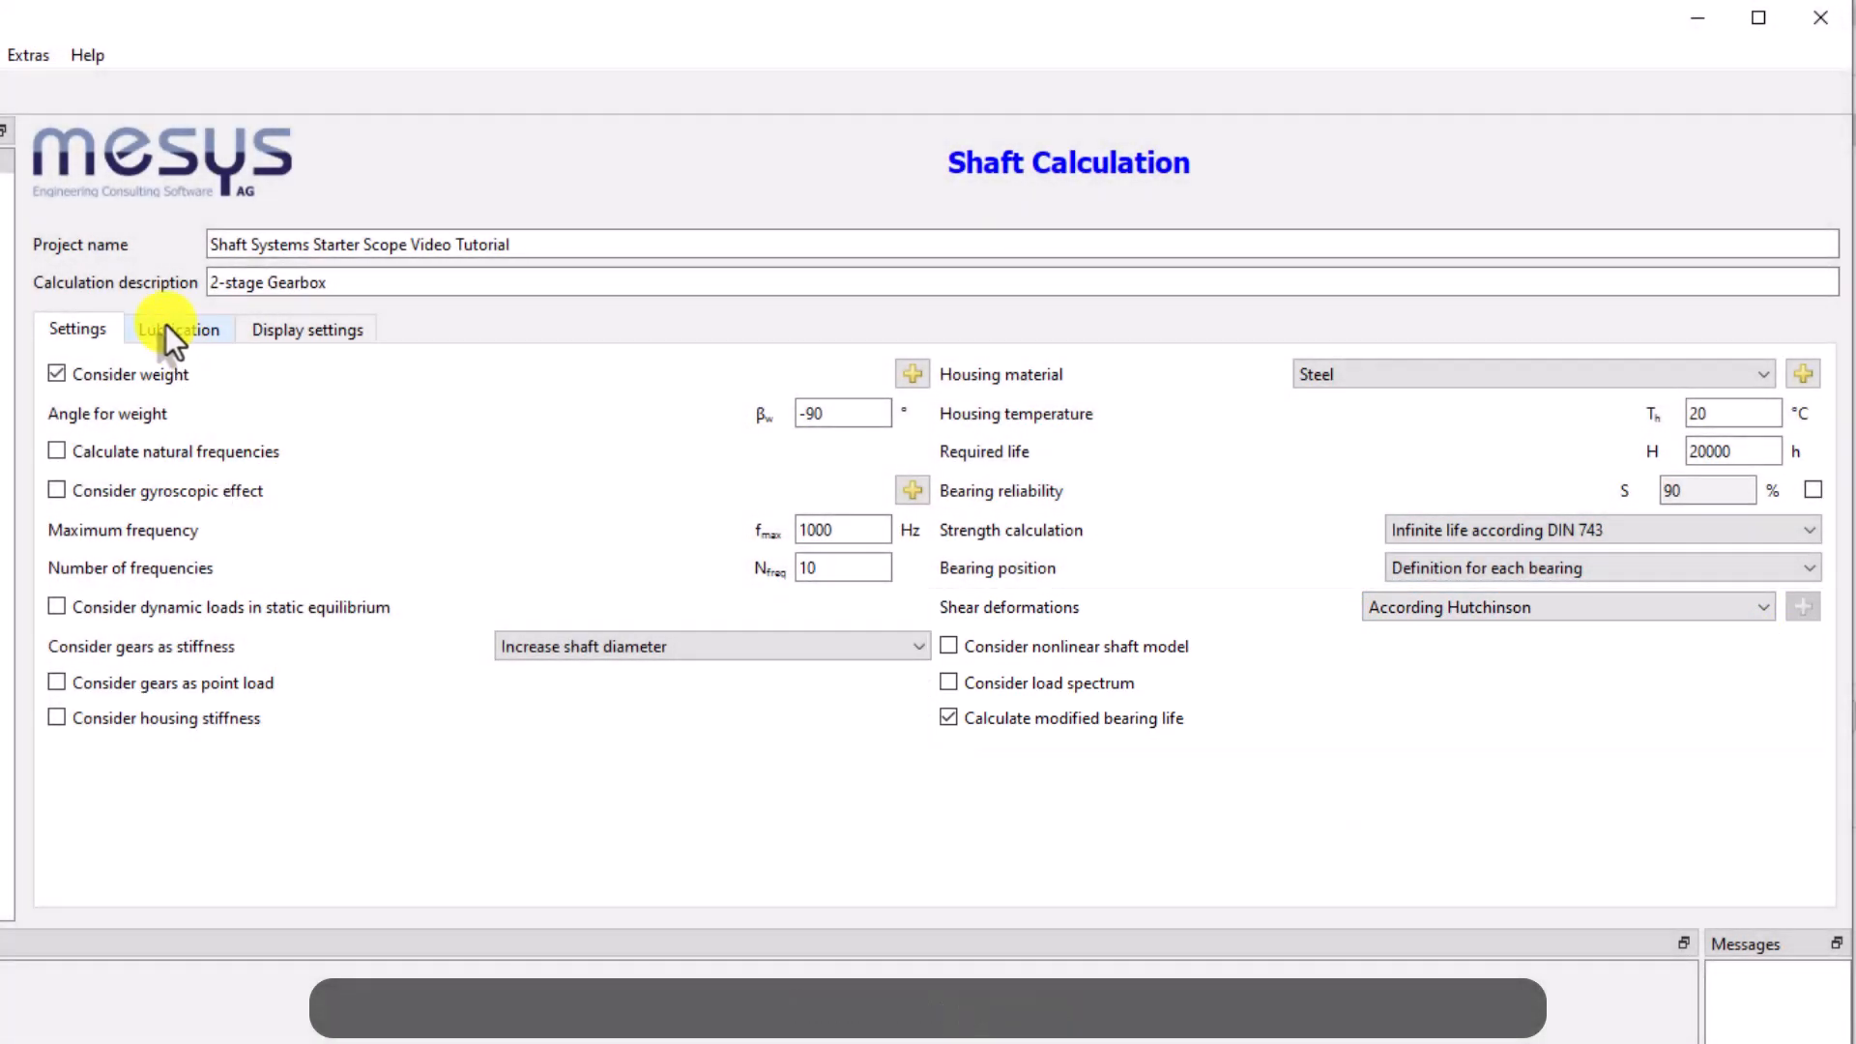
Select ISO VG 460 synthetic oil as lubricant with oil lubrication without on-line filter ISO4406 -/15/12
left_click(165, 323)
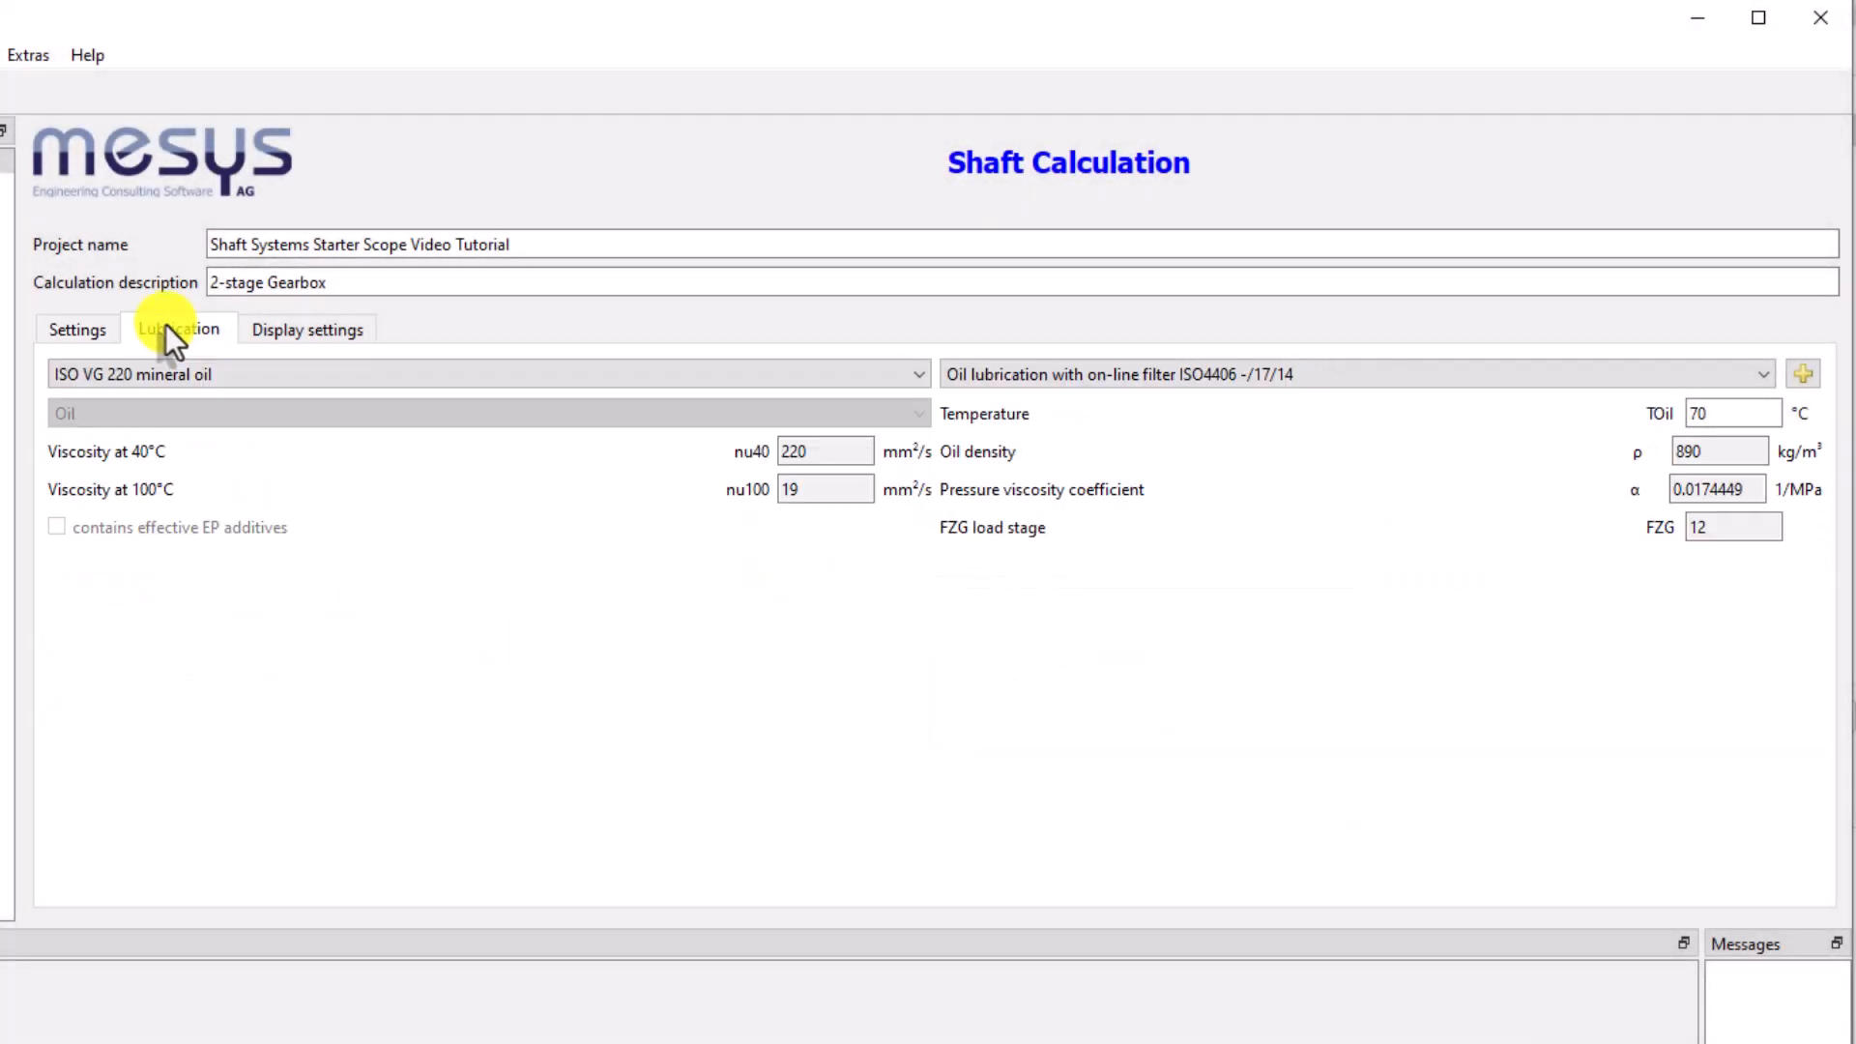
left_click(909, 375)
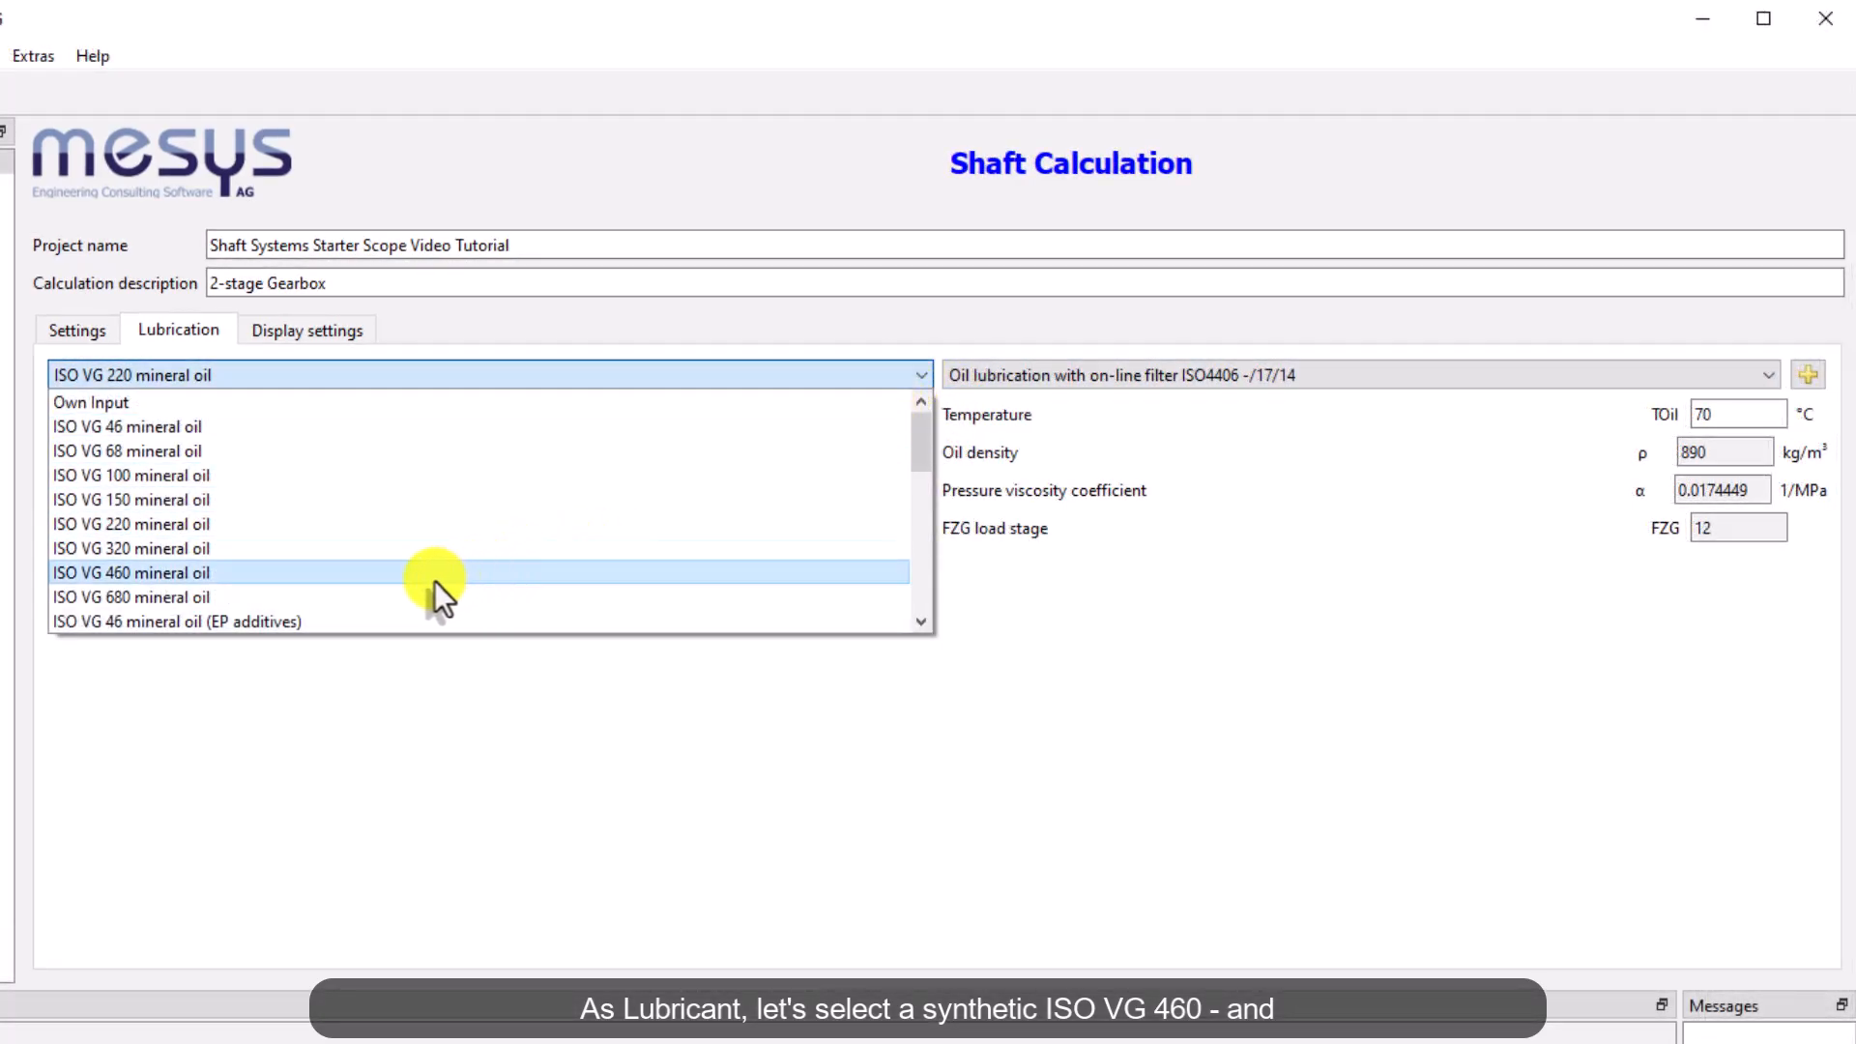
scroll(433, 582, "down", 5)
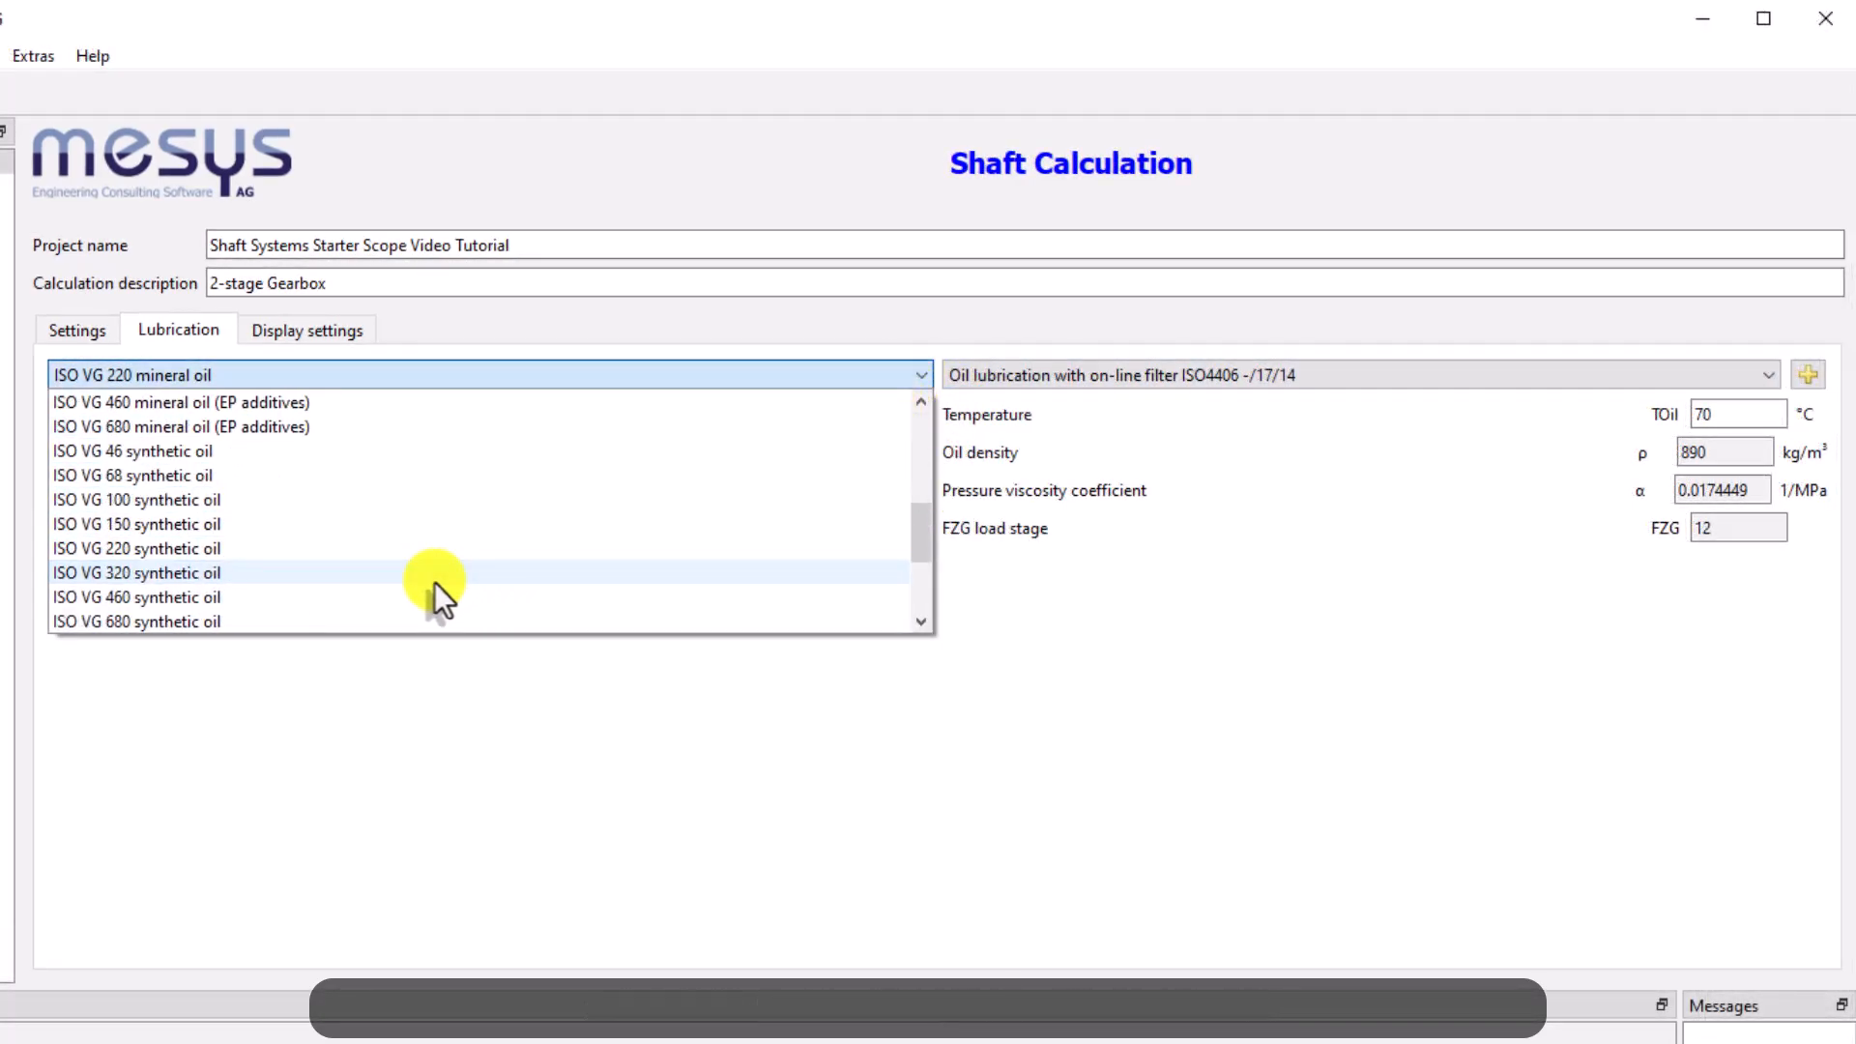
left_click(349, 598)
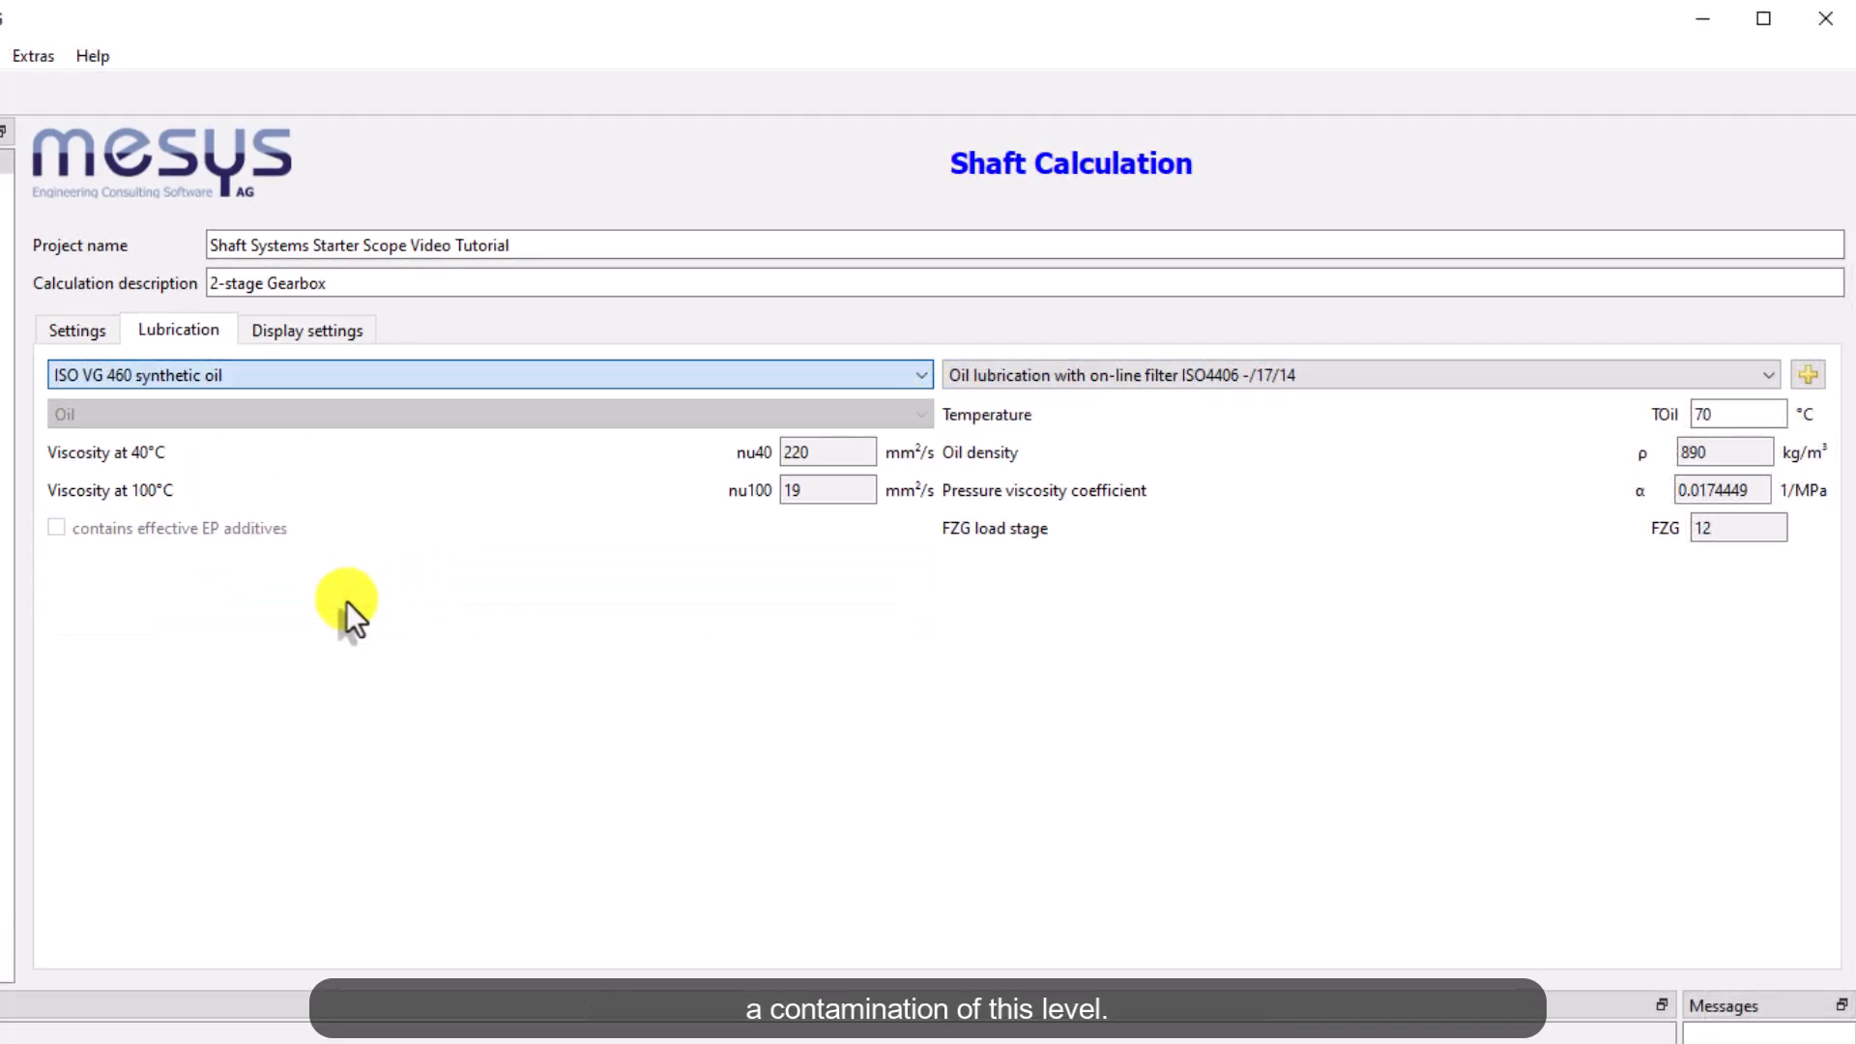
left_click(1709, 377)
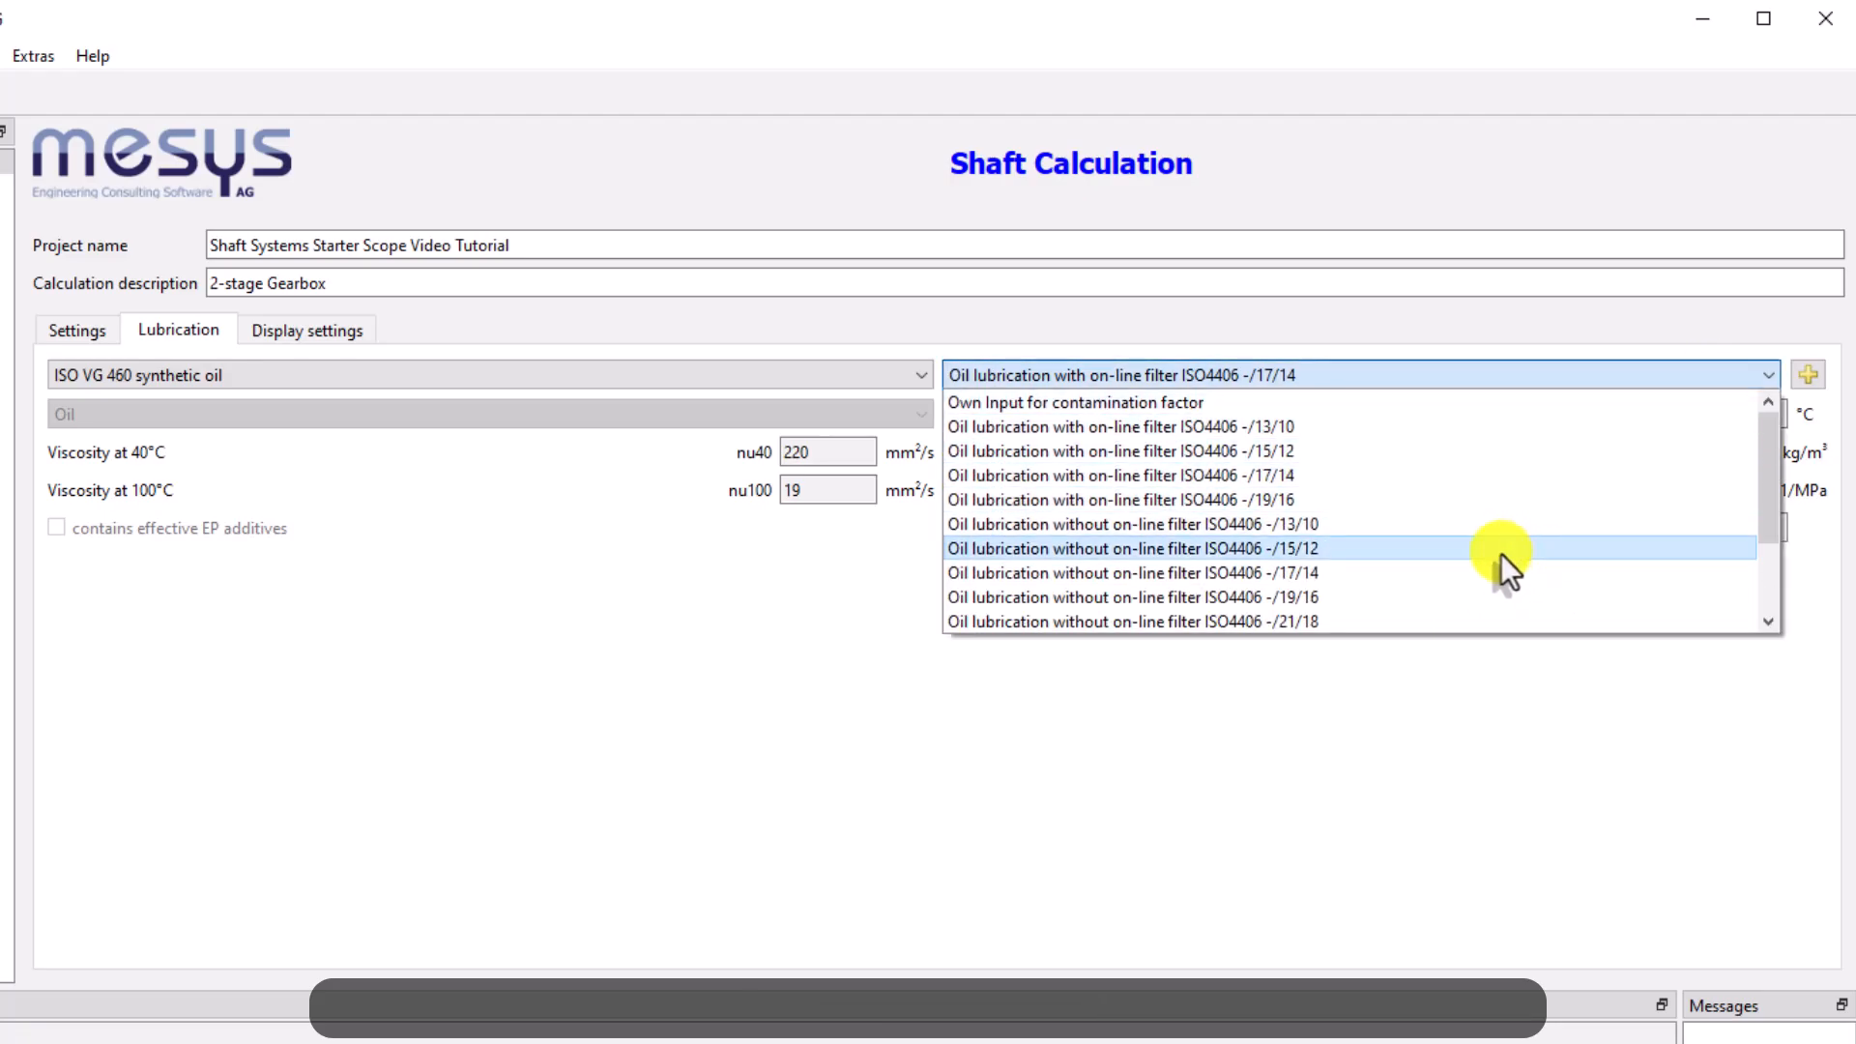
left_click(1501, 549)
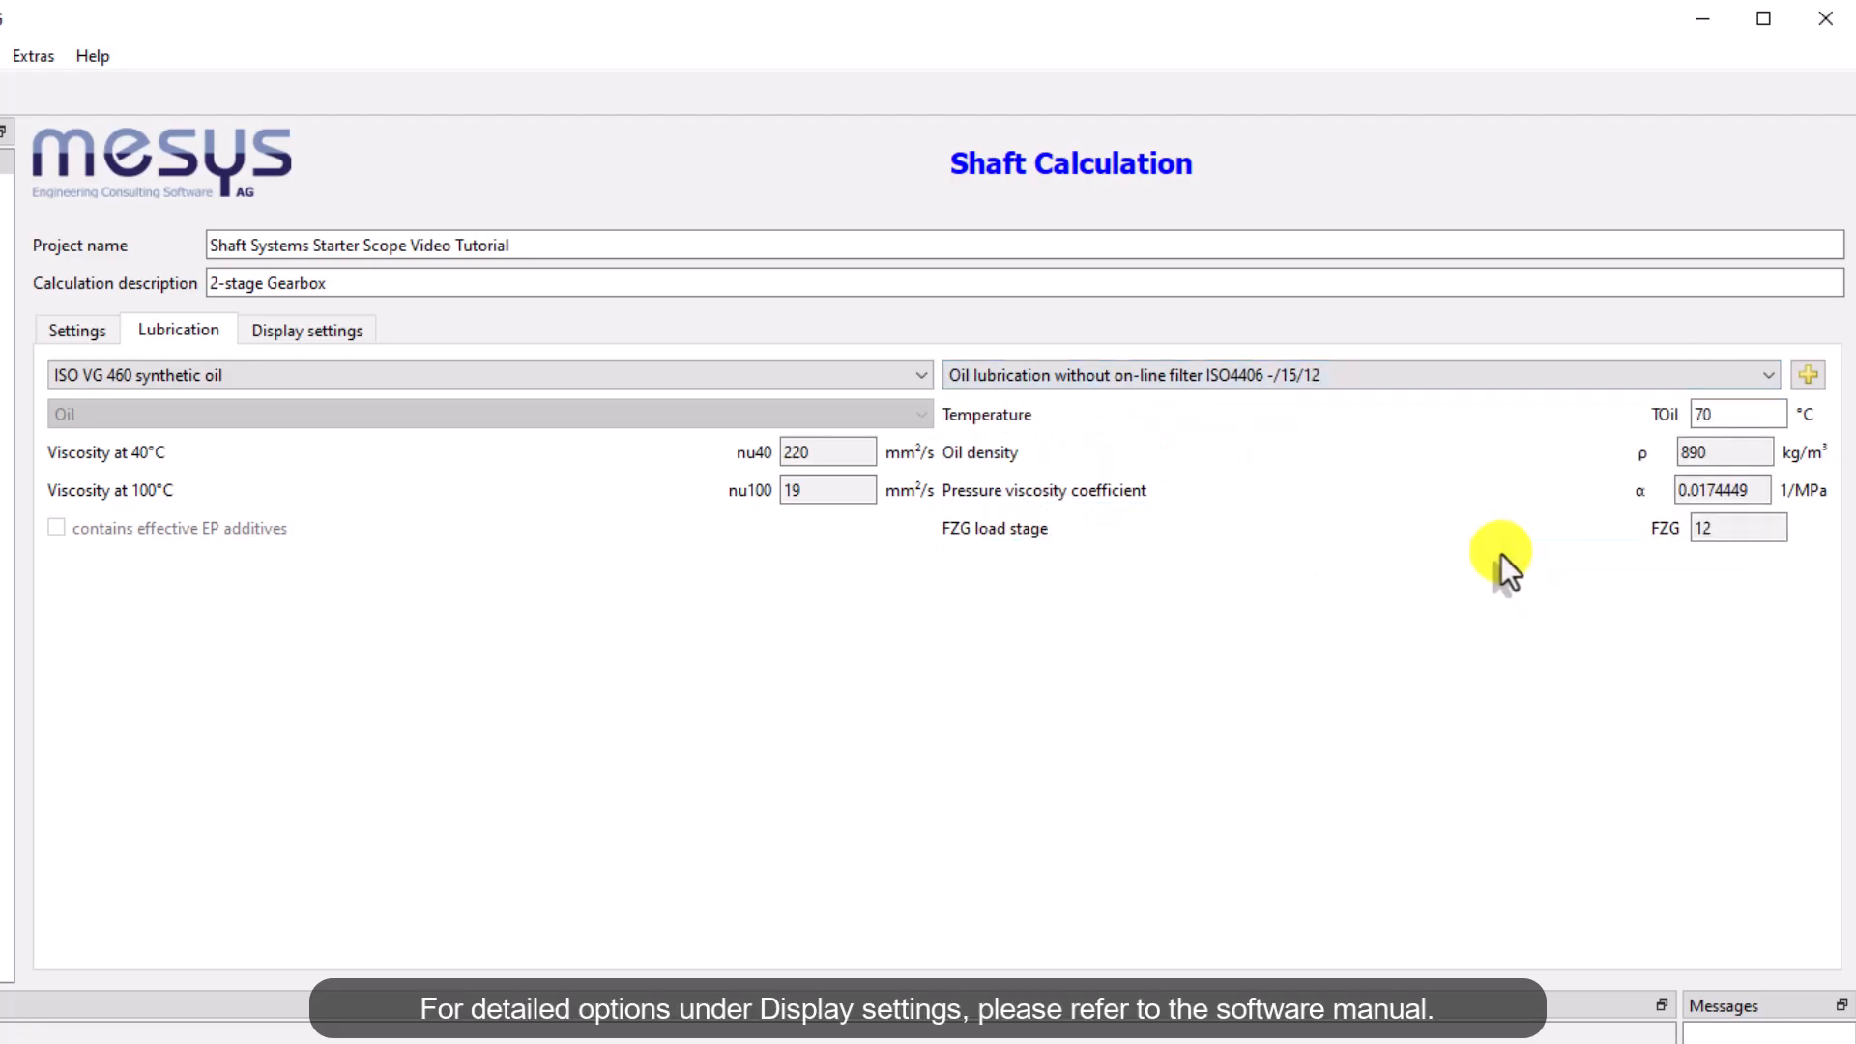
Review the display settings and the 3D cutaway options
left_click(319, 330)
left_click(911, 375)
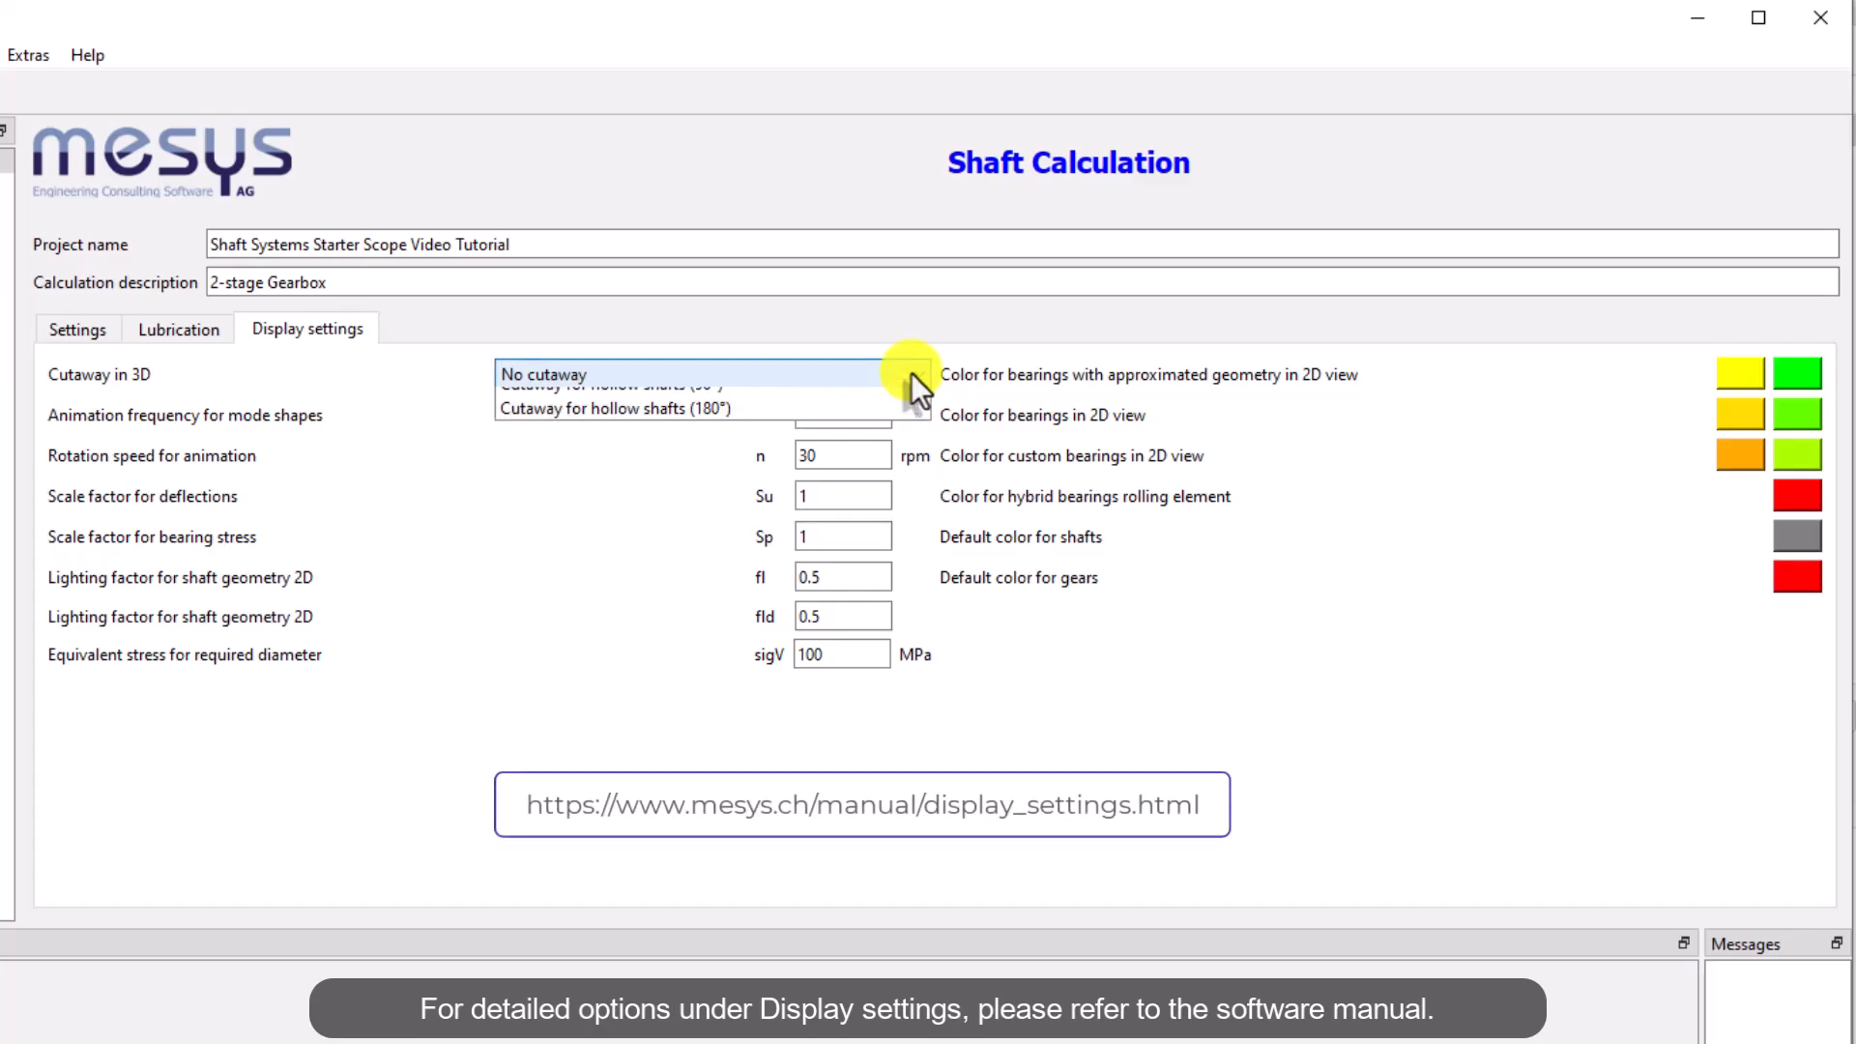
left_click(799, 402)
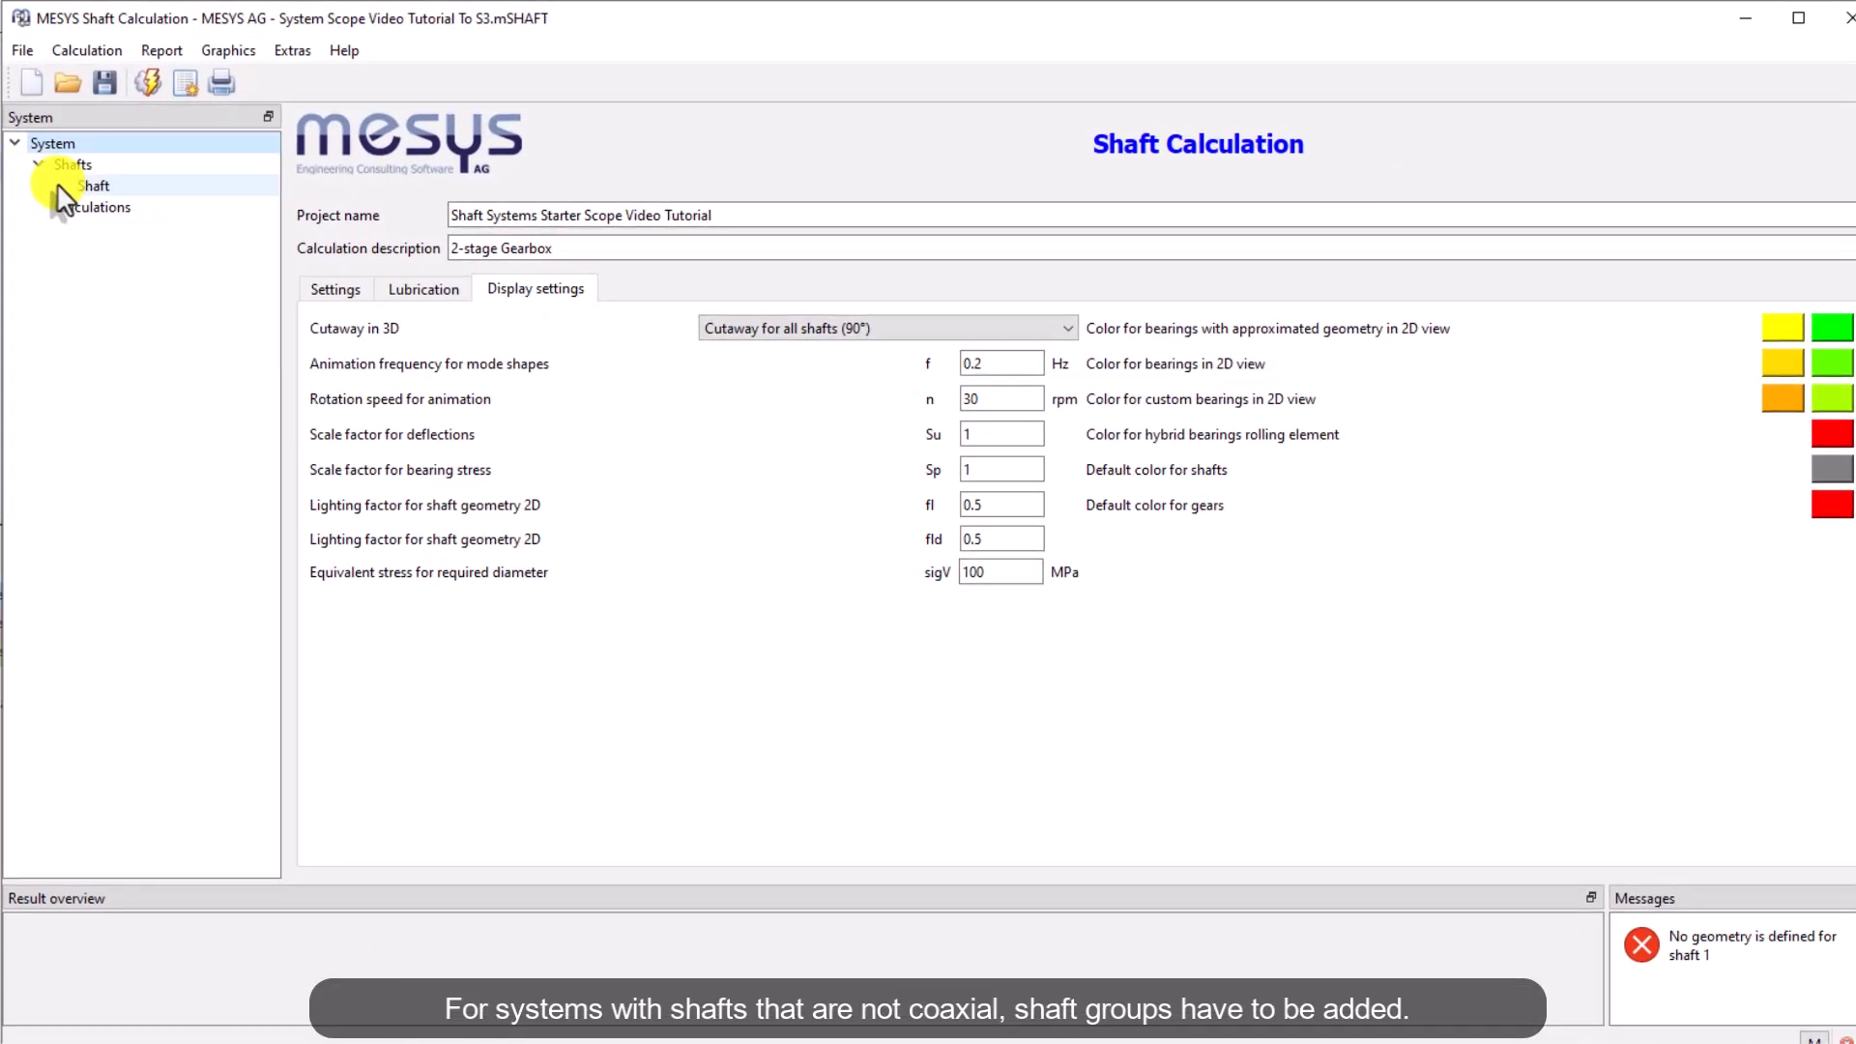
Add three shaft groups under Shafts in the new system
left_click(64, 165)
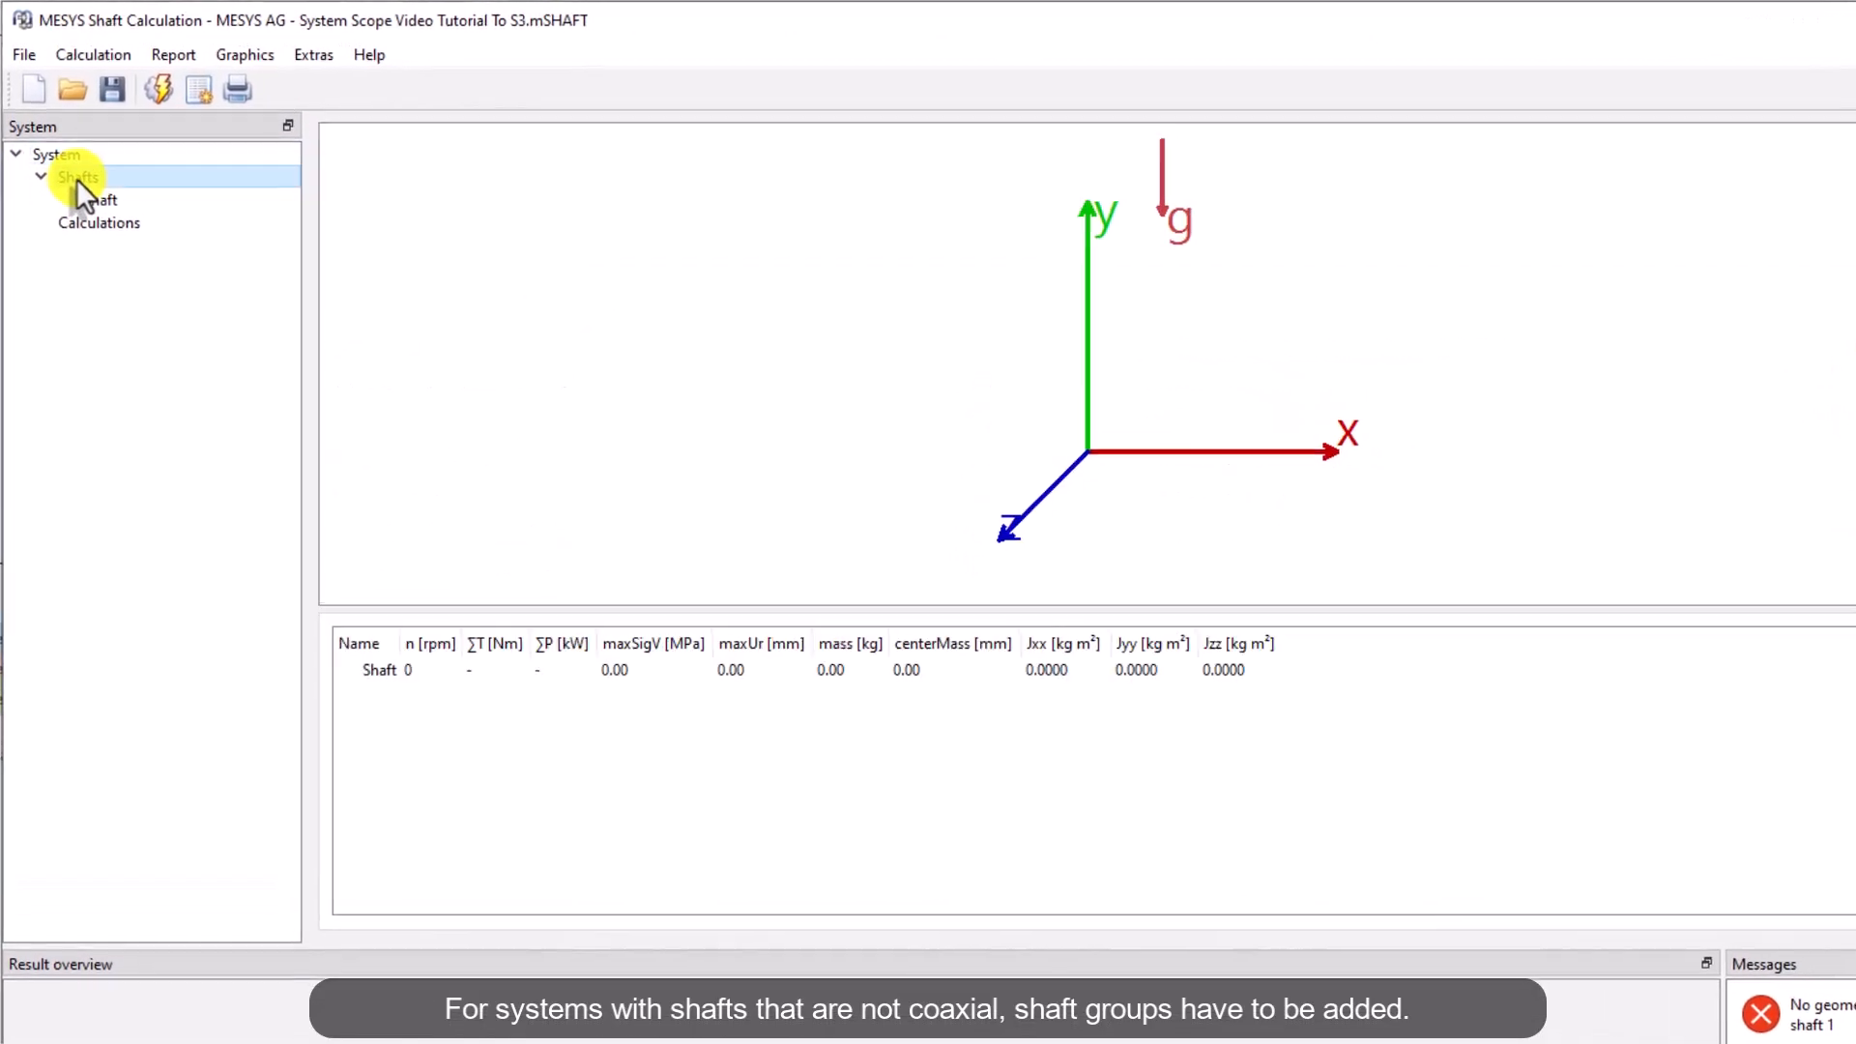
right_click(67, 164)
left_click(218, 206)
right_click(258, 192)
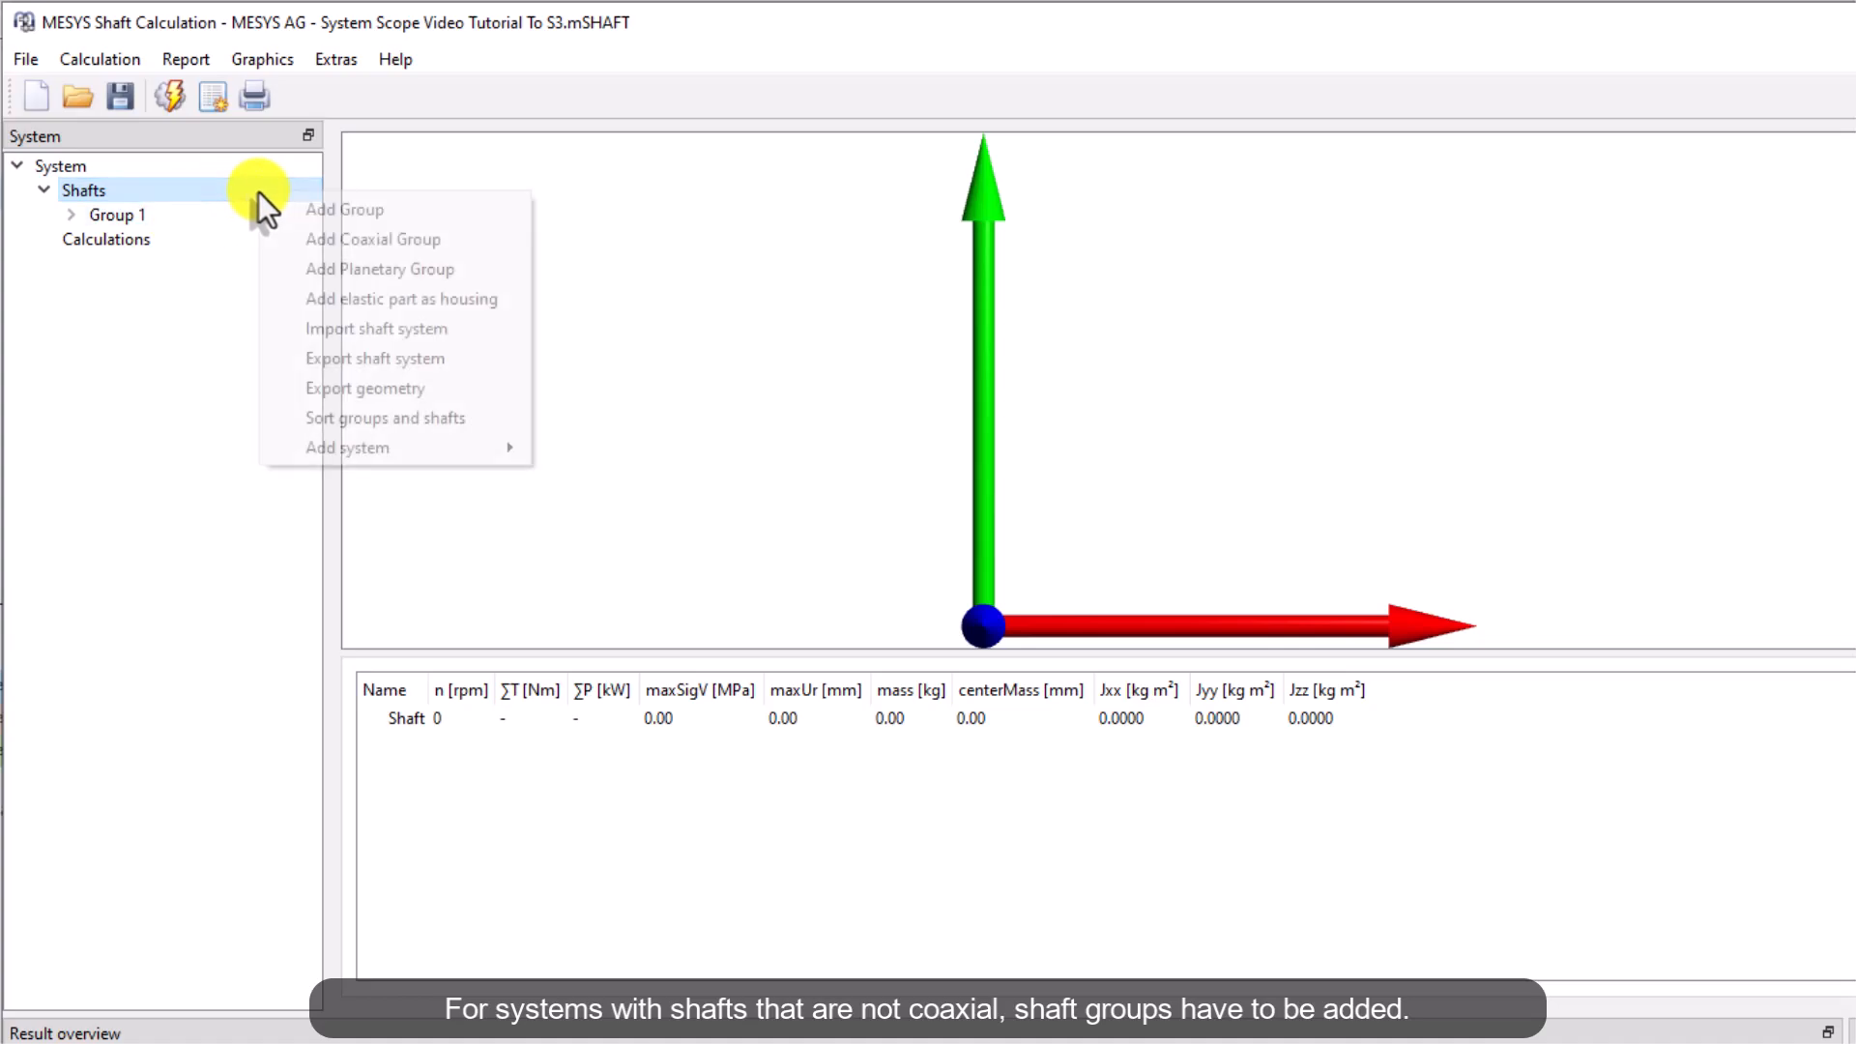
left_click(377, 210)
right_click(222, 190)
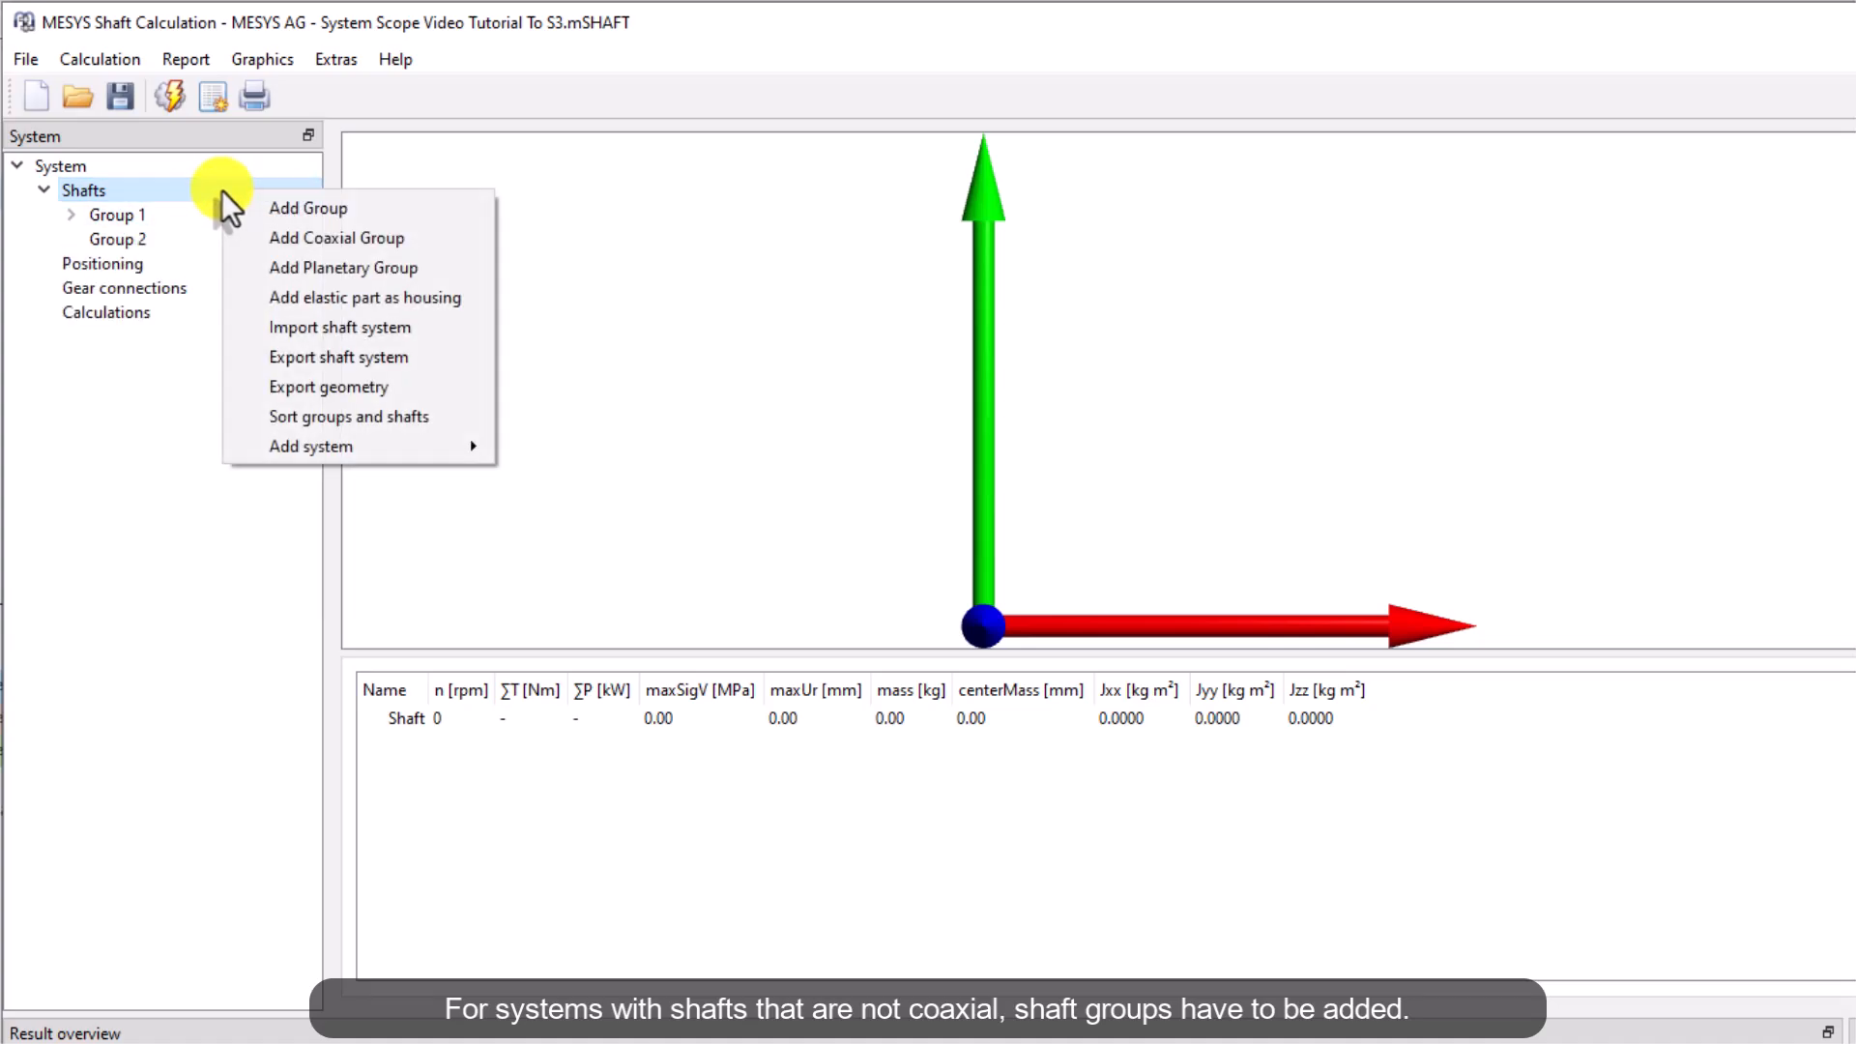
left_click(408, 207)
Add a shaft to Group 2 and another shaft to Group 3
left_click(71, 214)
right_click(114, 263)
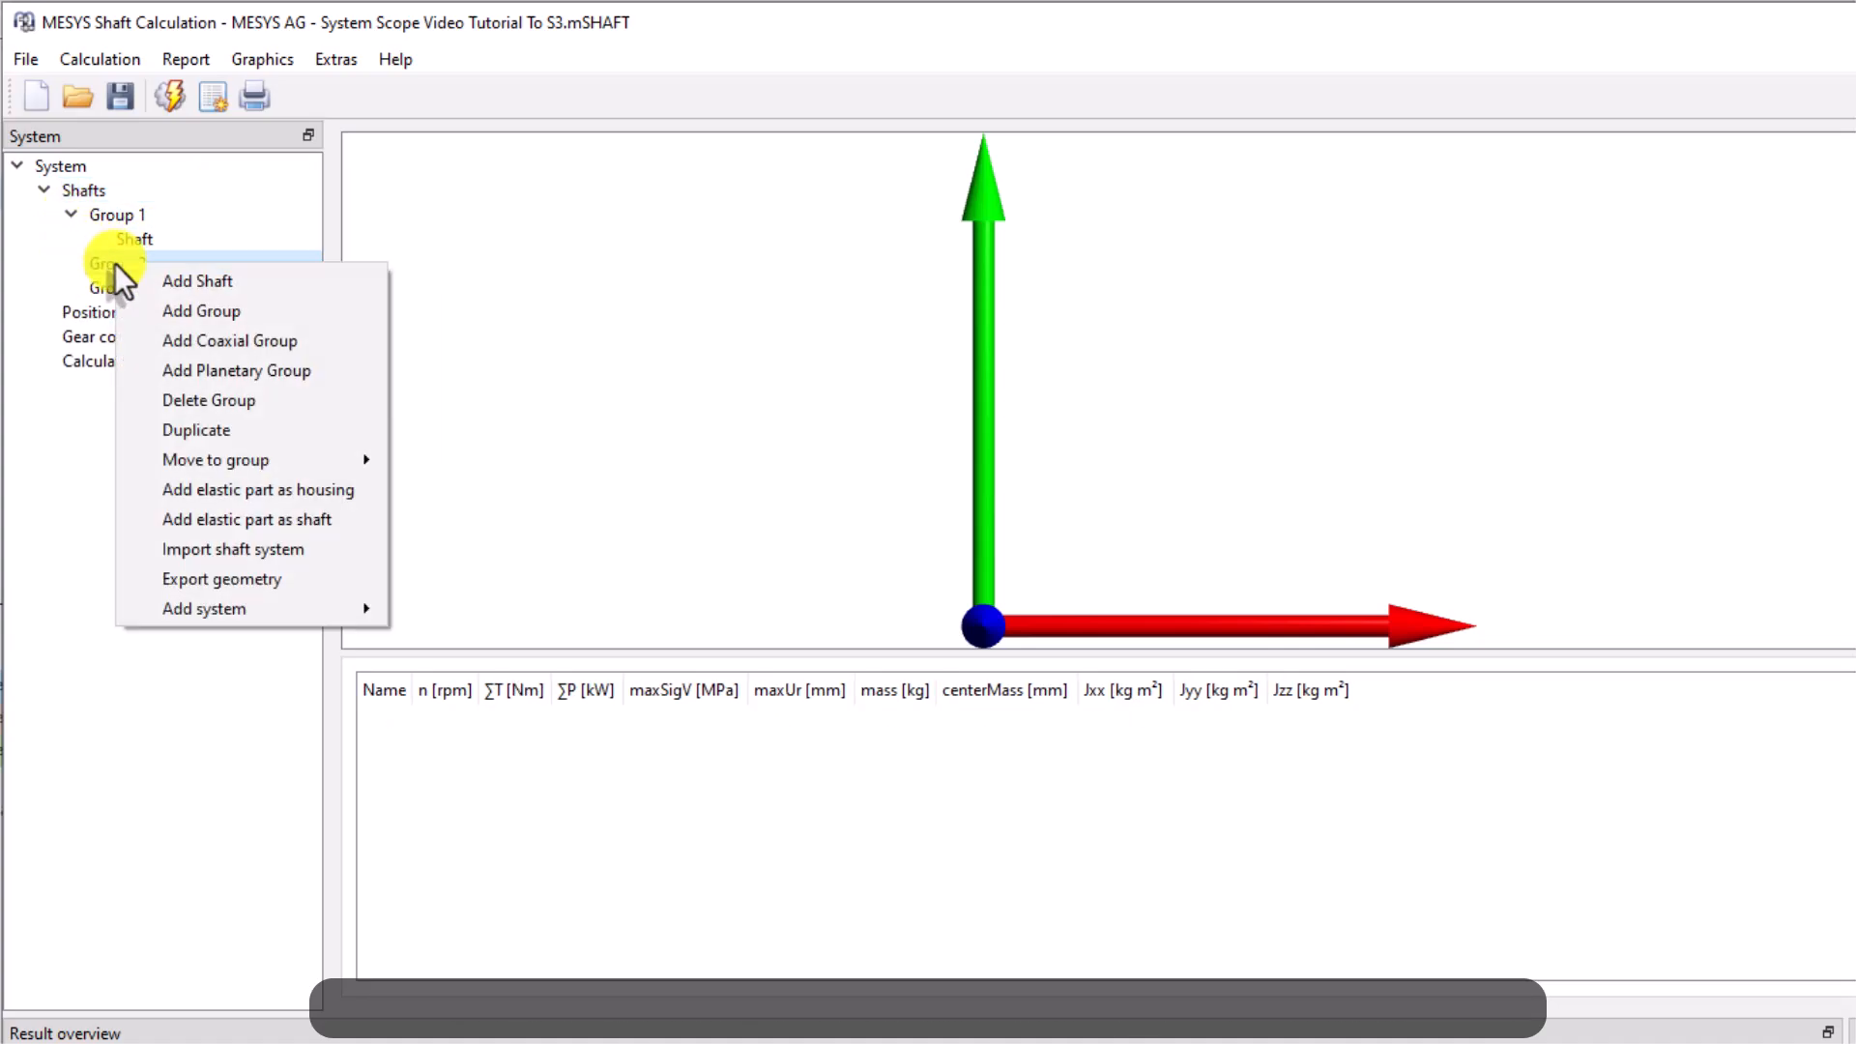
left_click(323, 282)
right_click(181, 287)
left_click(270, 301)
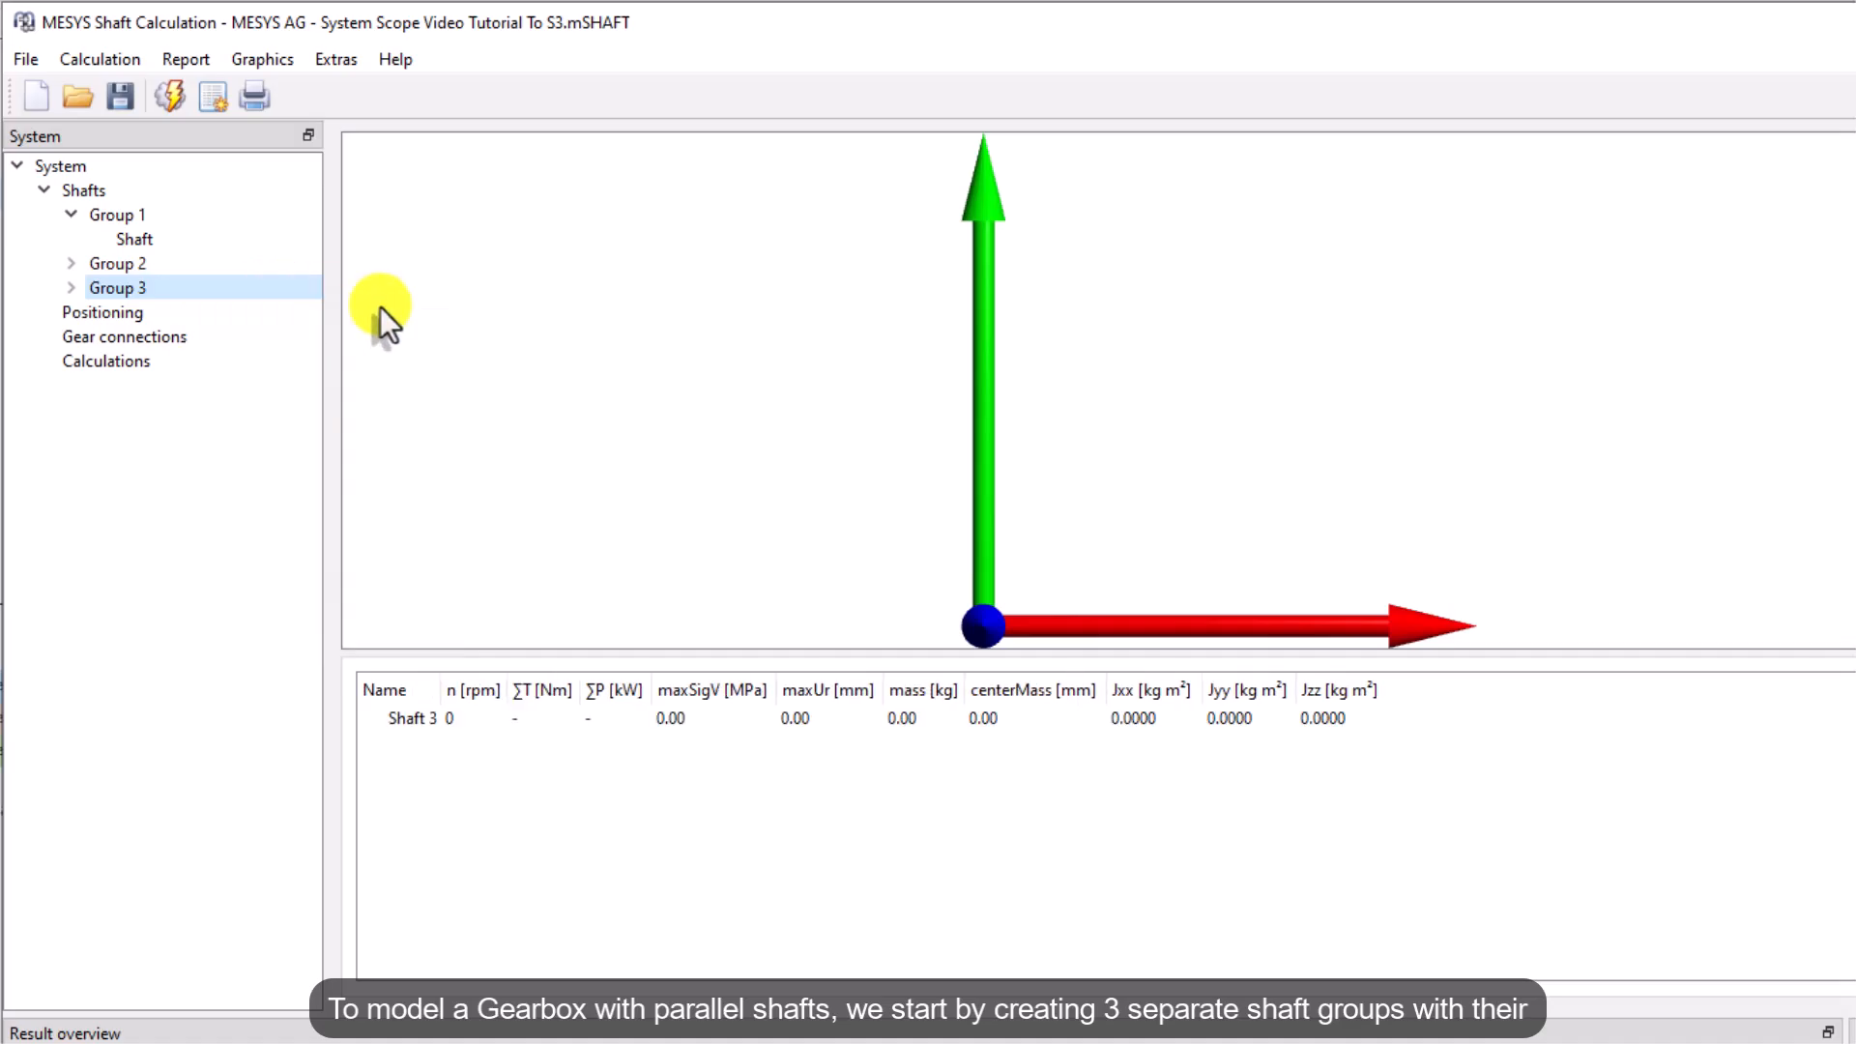
Rename the three shafts Input, Intermediate and Output
left_click(71, 263)
left_click(208, 240)
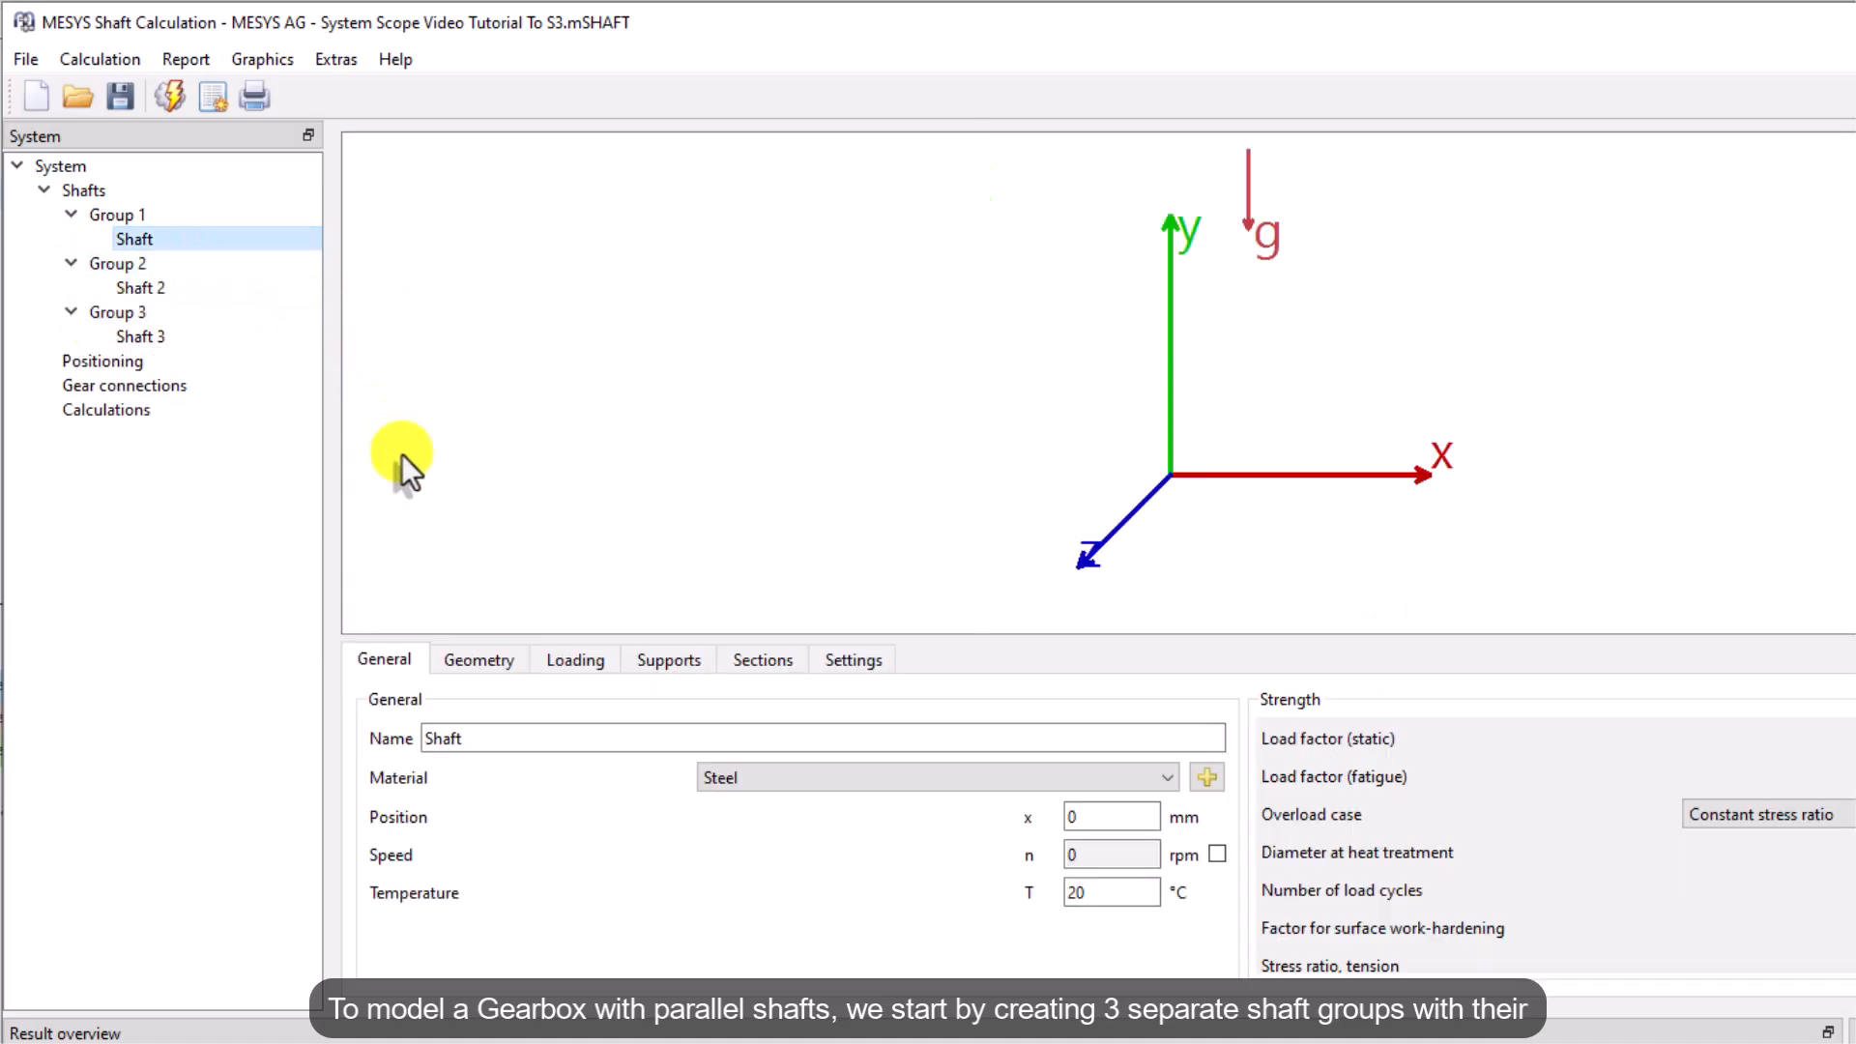
double_click(500, 747)
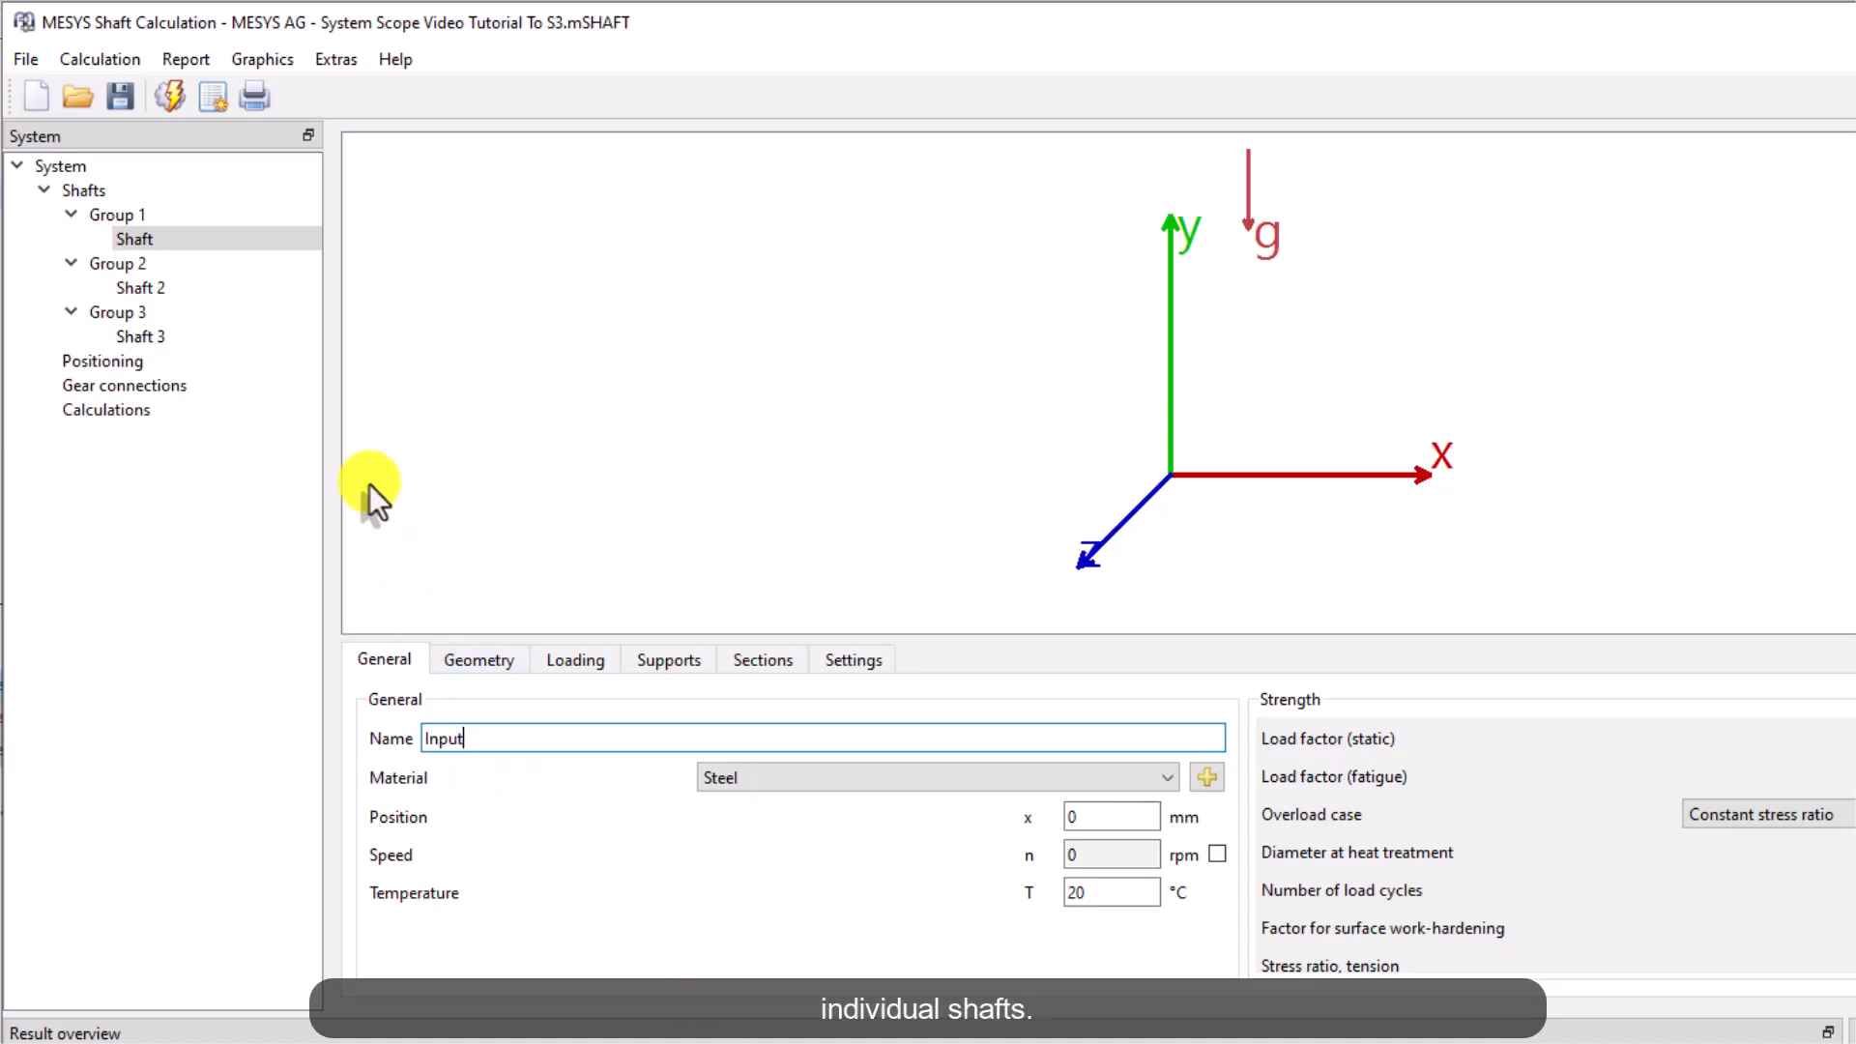
left_click(219, 288)
triple_click(494, 742)
type("Intermediate")
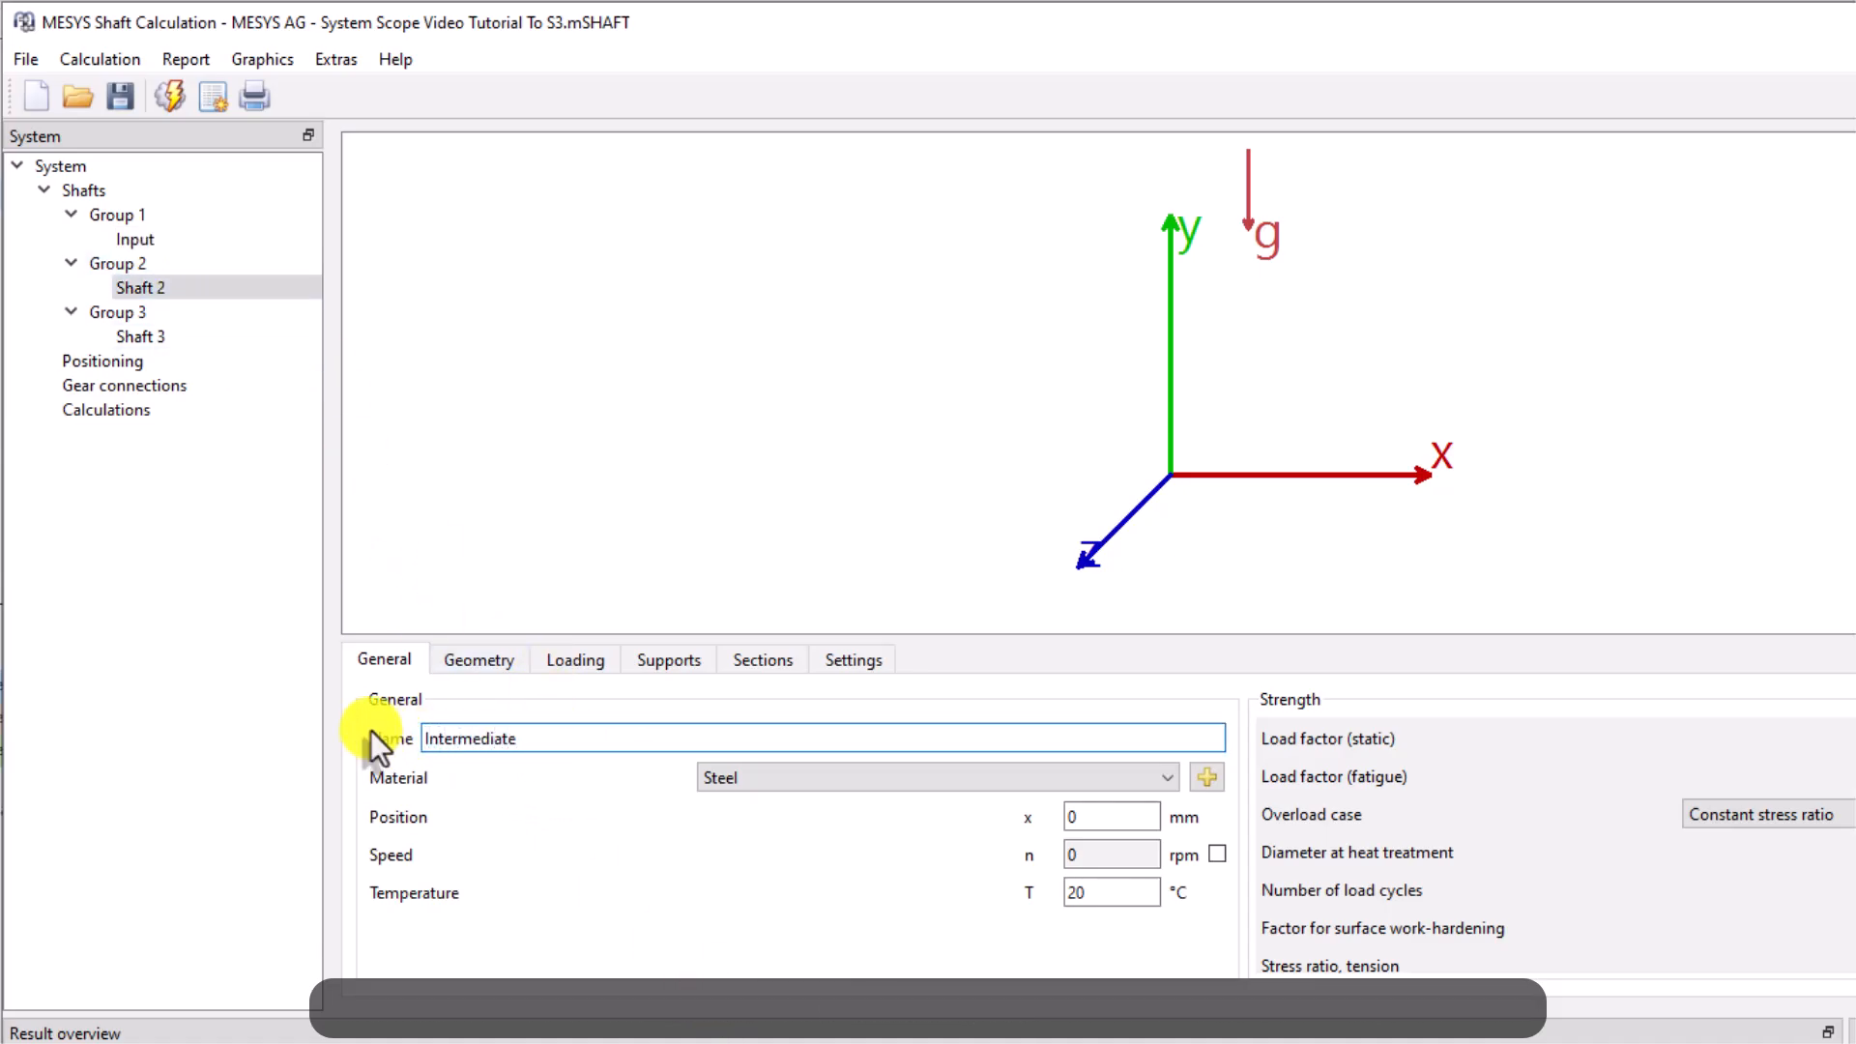
left_click(143, 338)
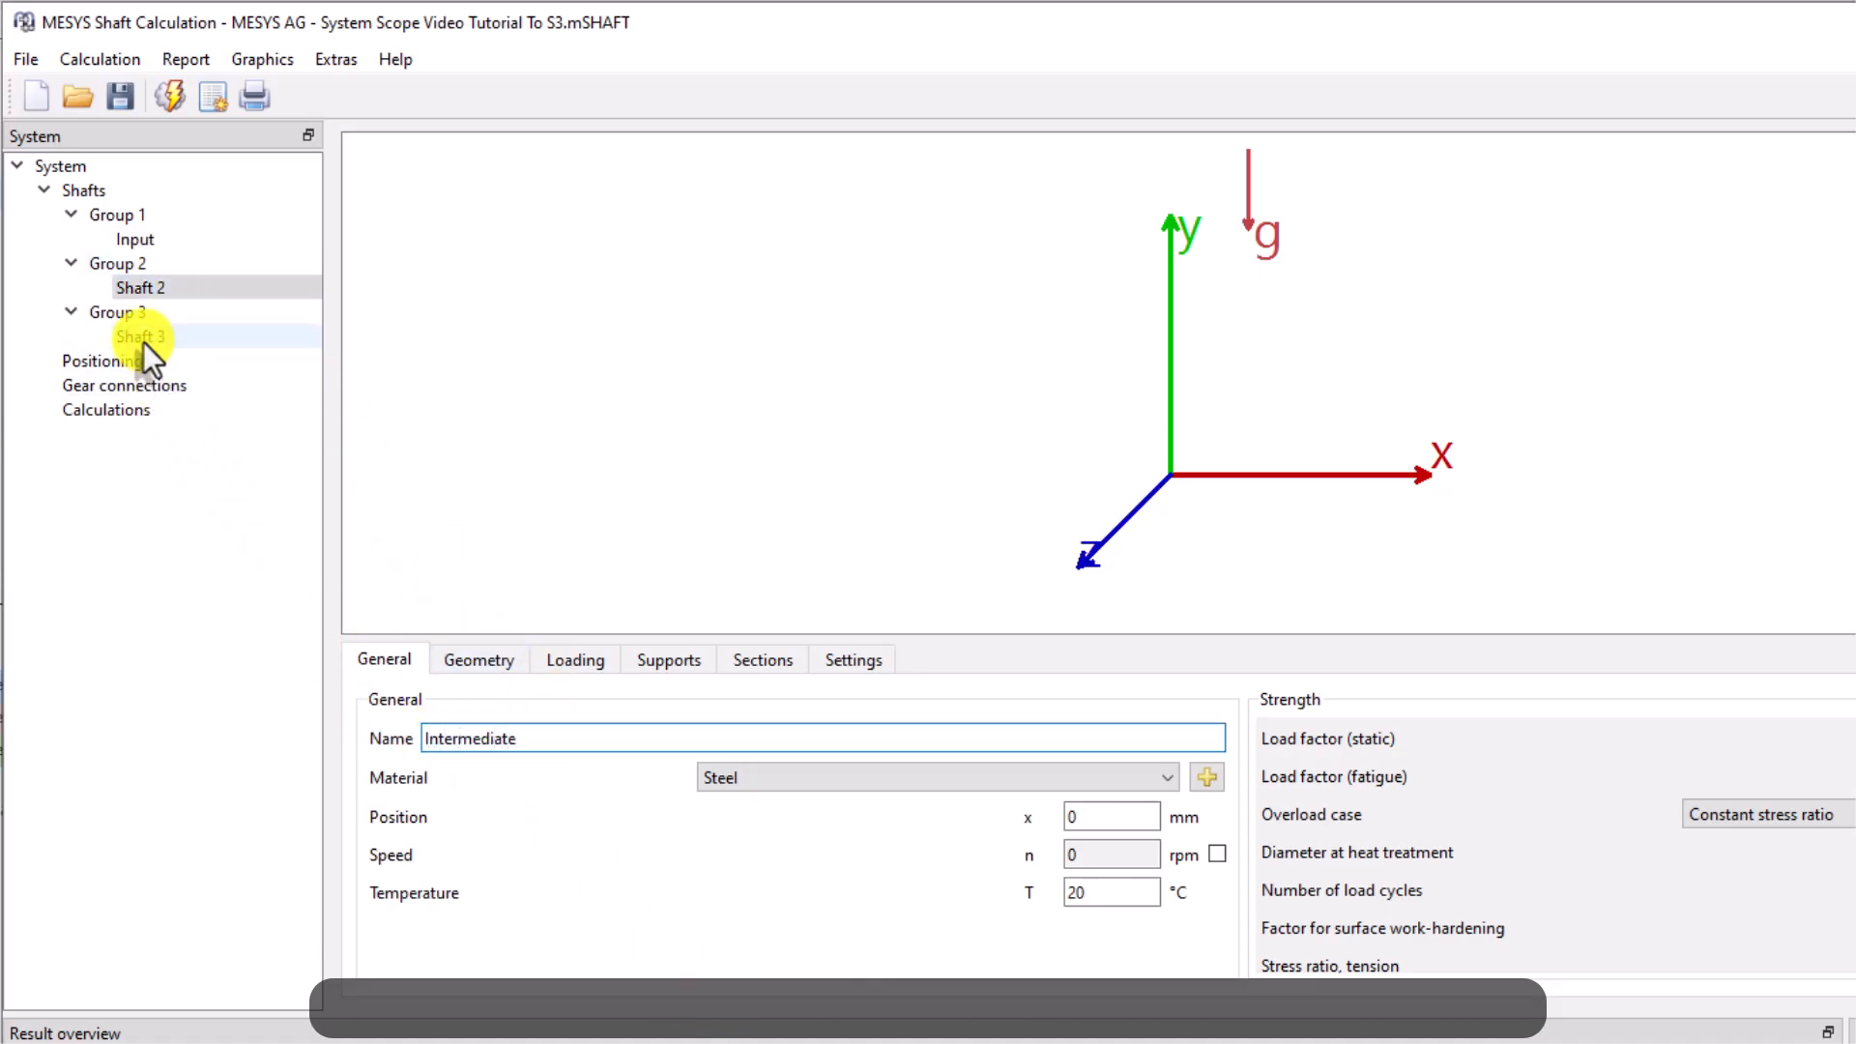
triple_click(526, 739)
type("Output")
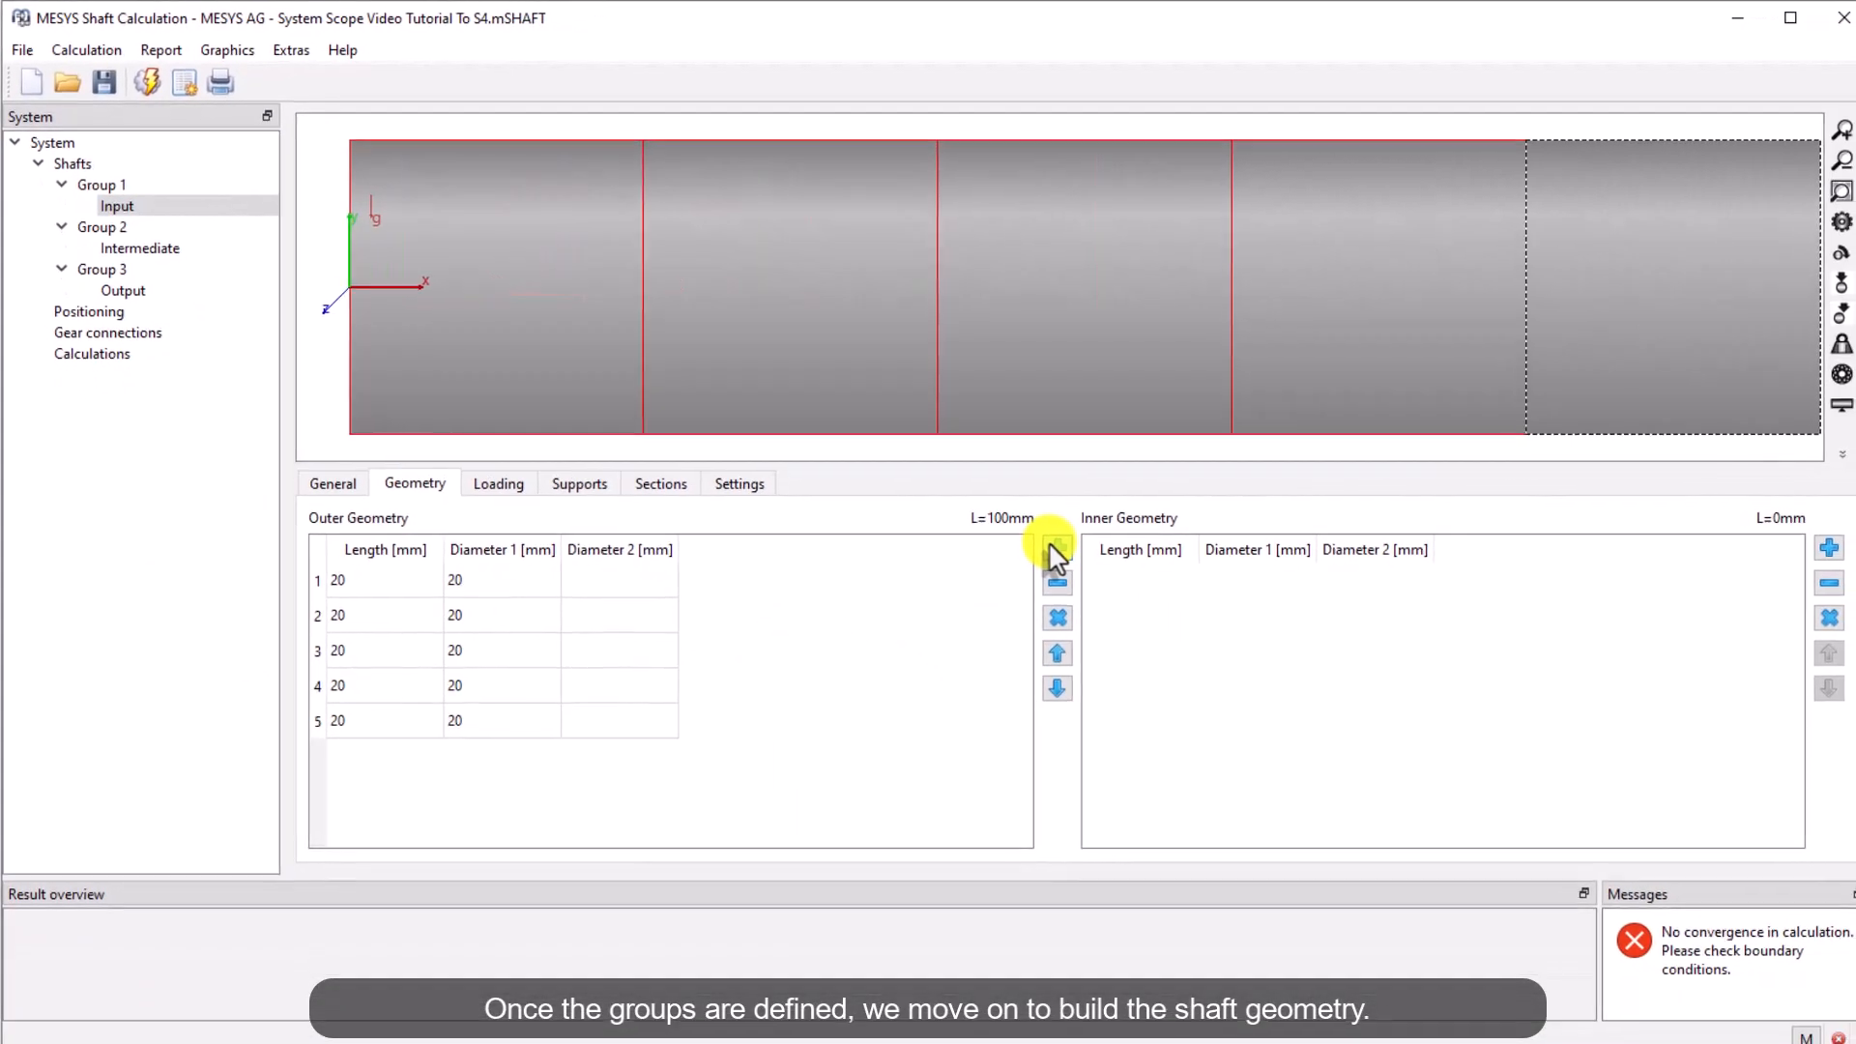
Enter the Input shaft's outer geometry as length/diameter sections 52/55, 118/64, 6/75, 71/55, 35/33 and 28/26 mm
left_click(399, 578)
type("52")
key("Tab")
type("55")
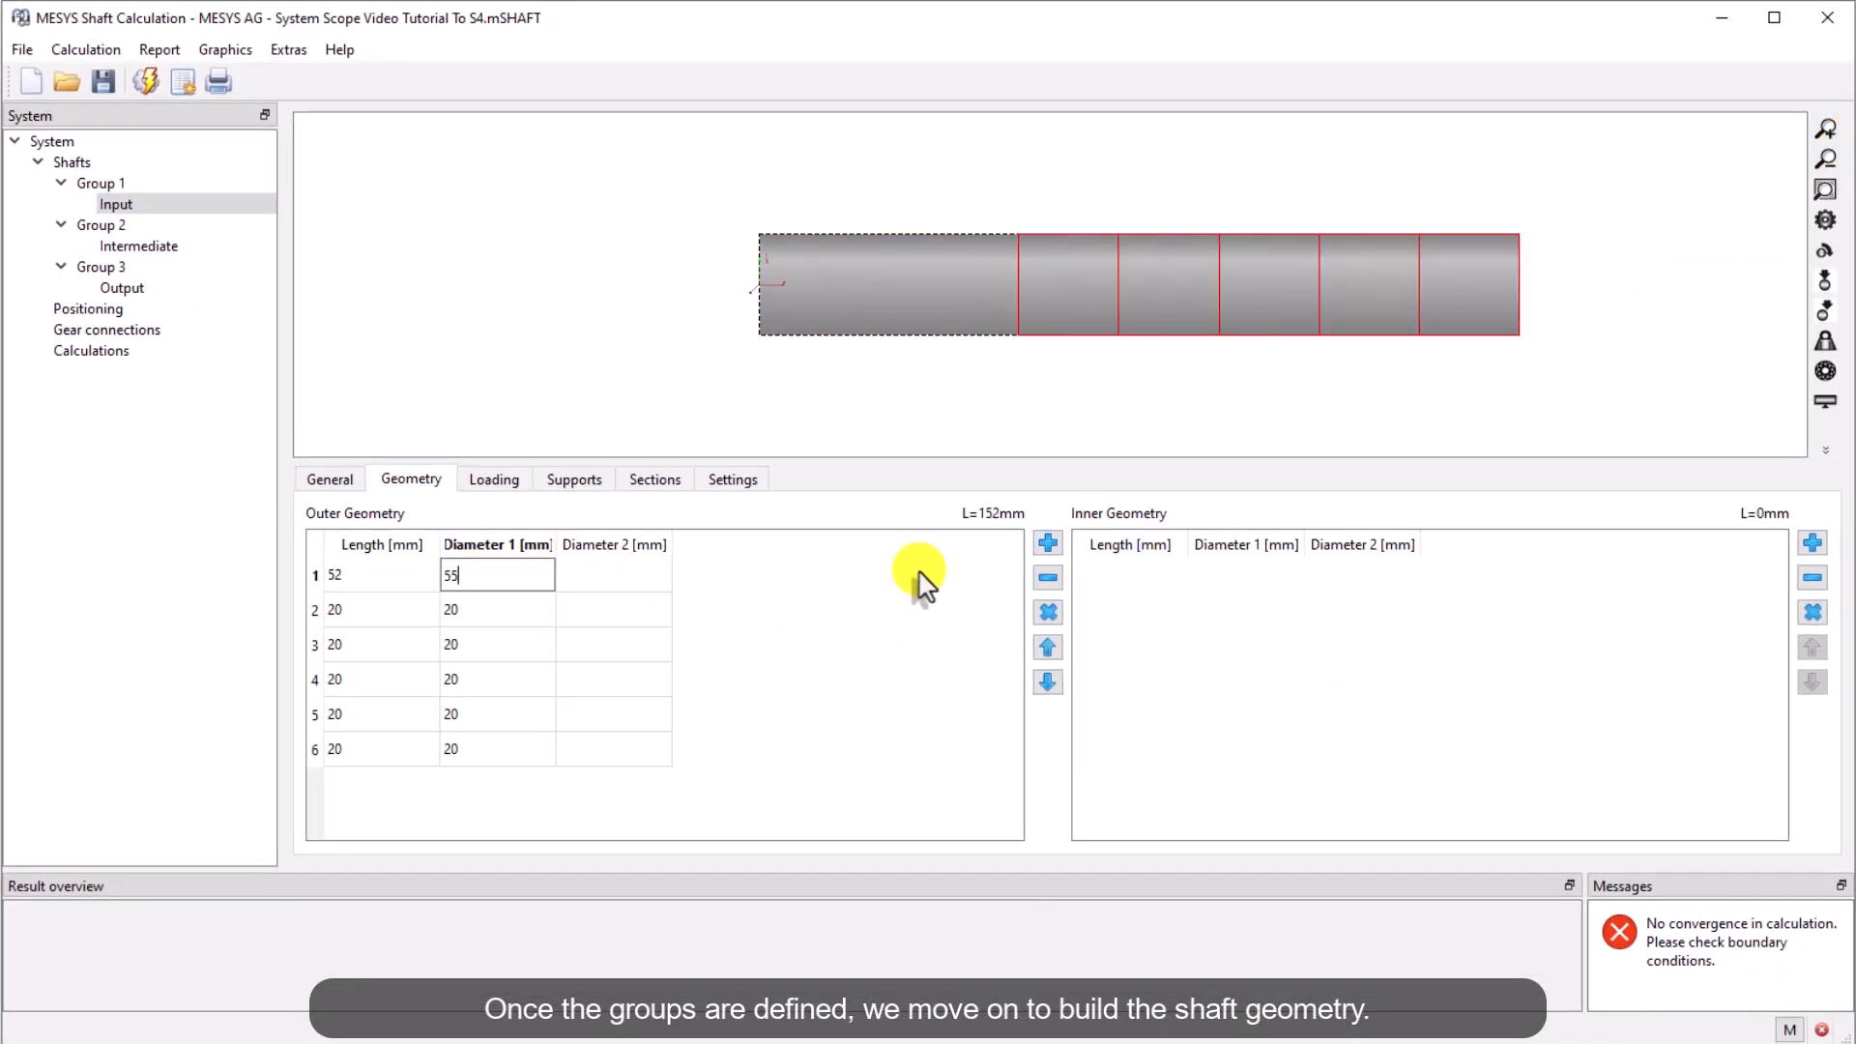
key("Tab")
key("Tab")
type("118")
key("Tab")
type("64")
key("Tab")
key("Tab")
type("6")
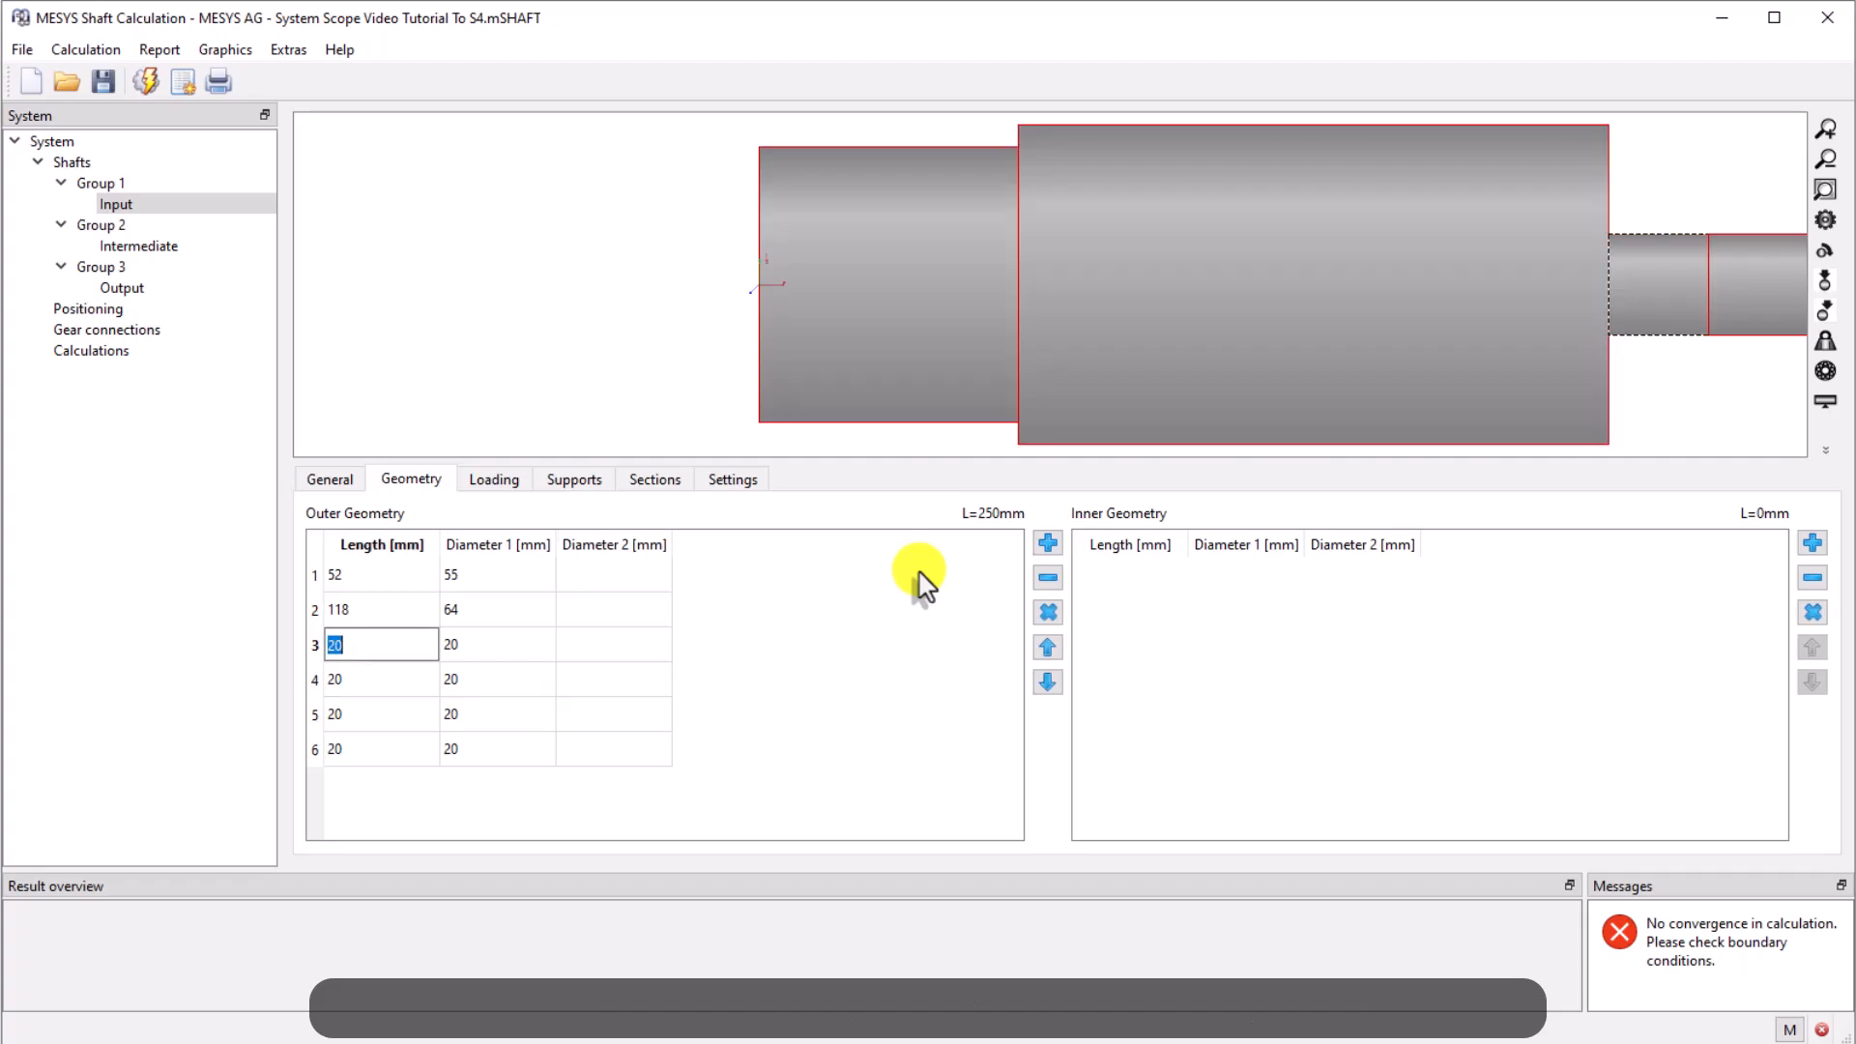
key("Tab")
type("75")
key("Tab")
key("Tab")
type("71")
key("Tab")
type("55")
key("Tab")
key("Tab")
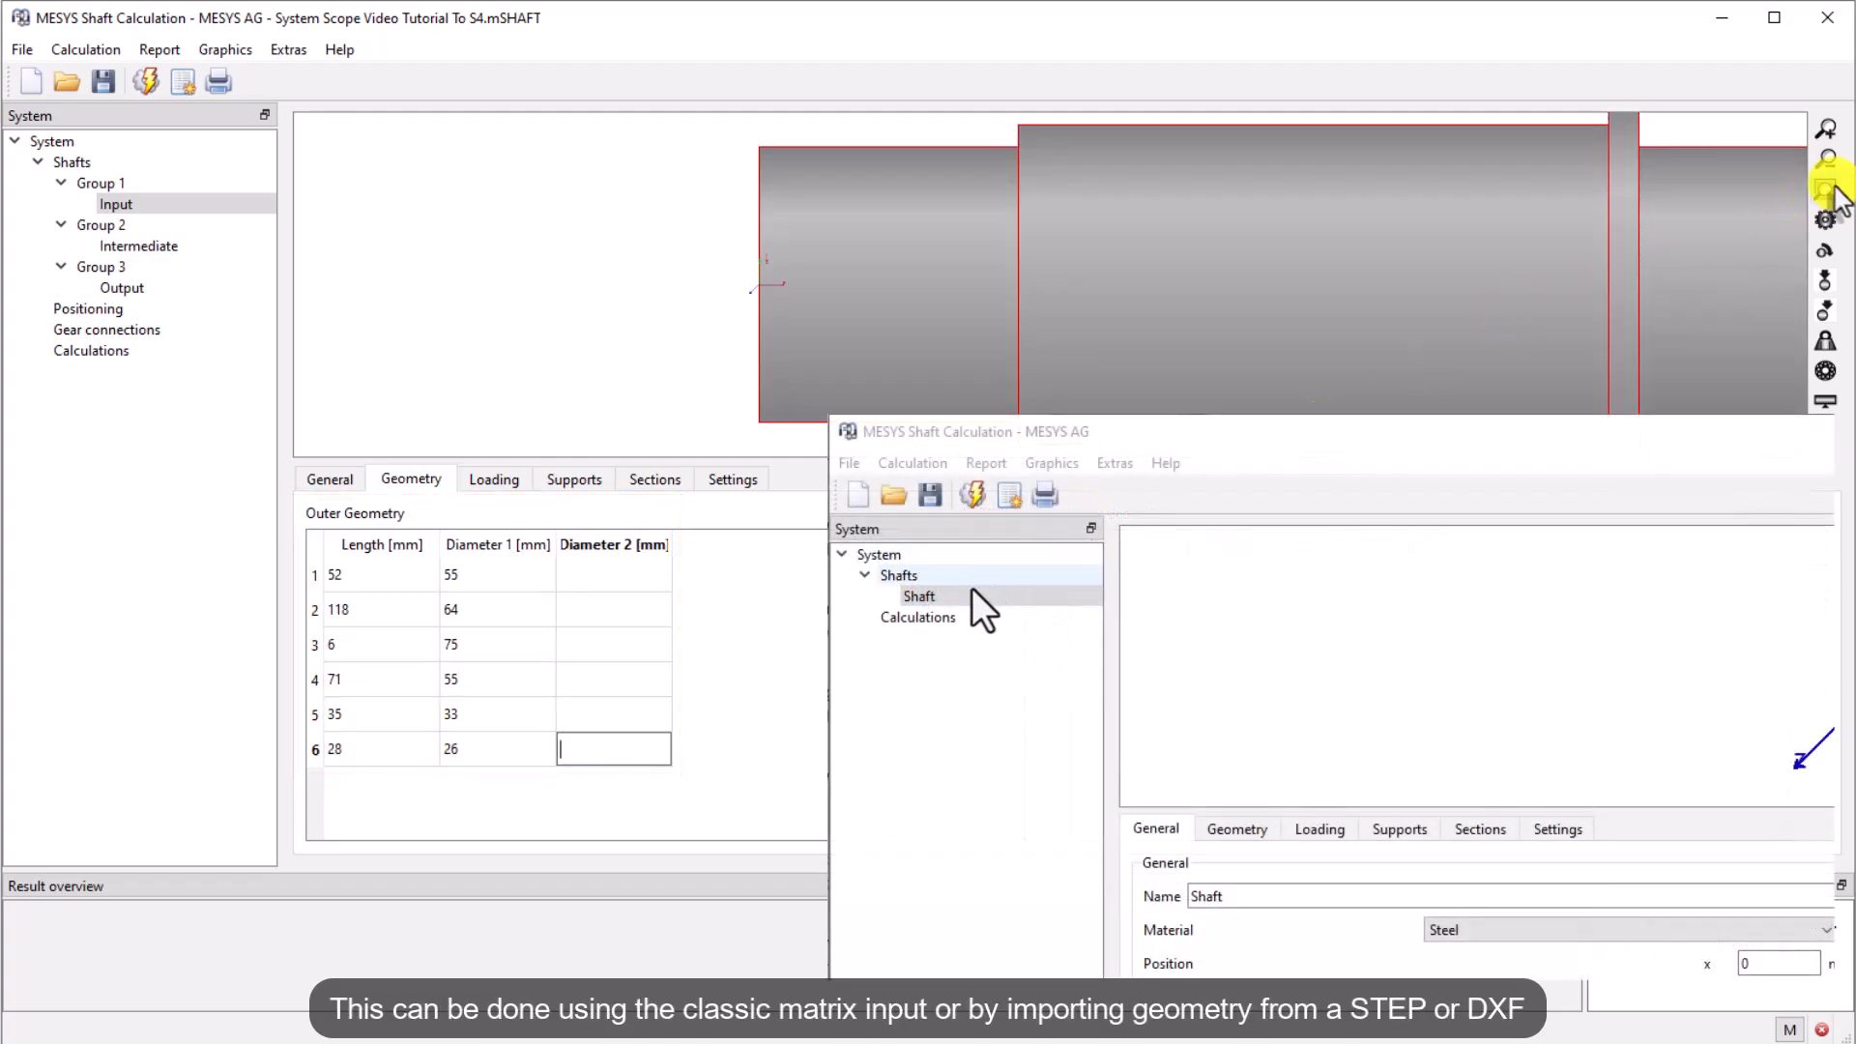
Open the geometry import for a shaft and pick the STEP file format
right_click(967, 598)
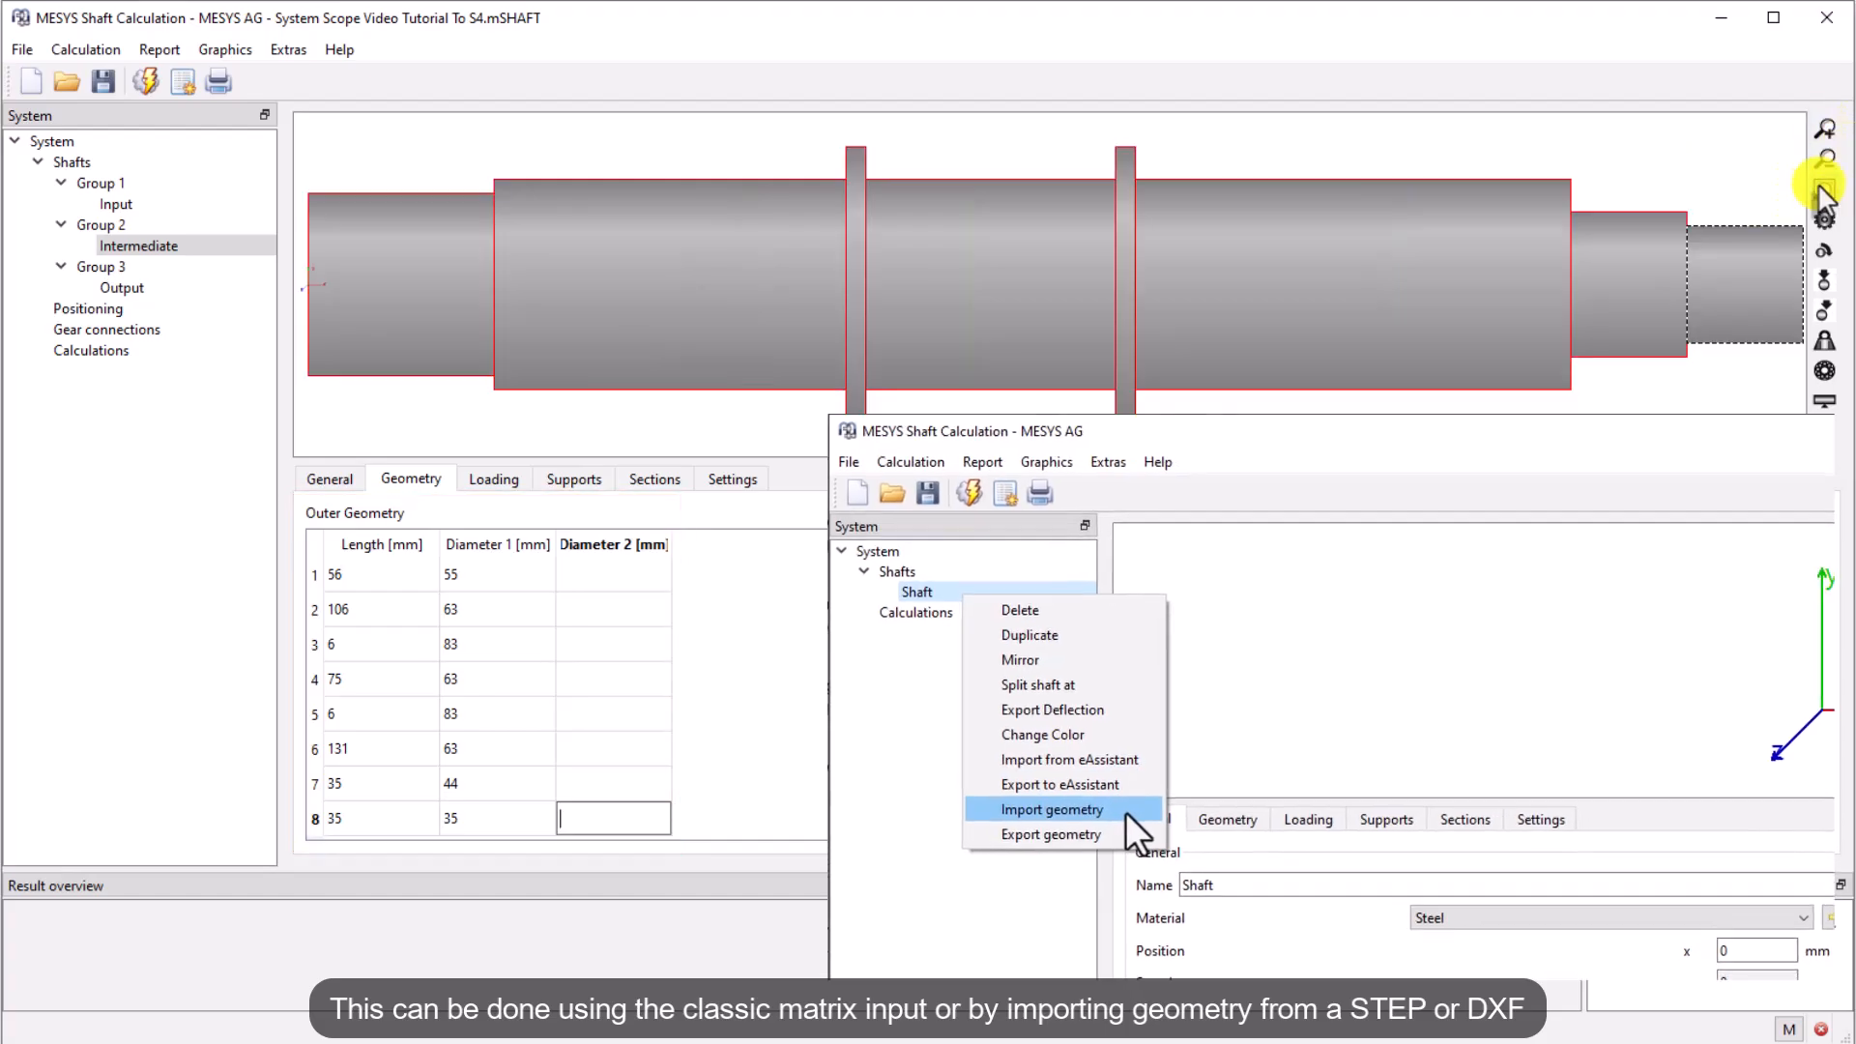
left_click(1058, 819)
left_click(121, 287)
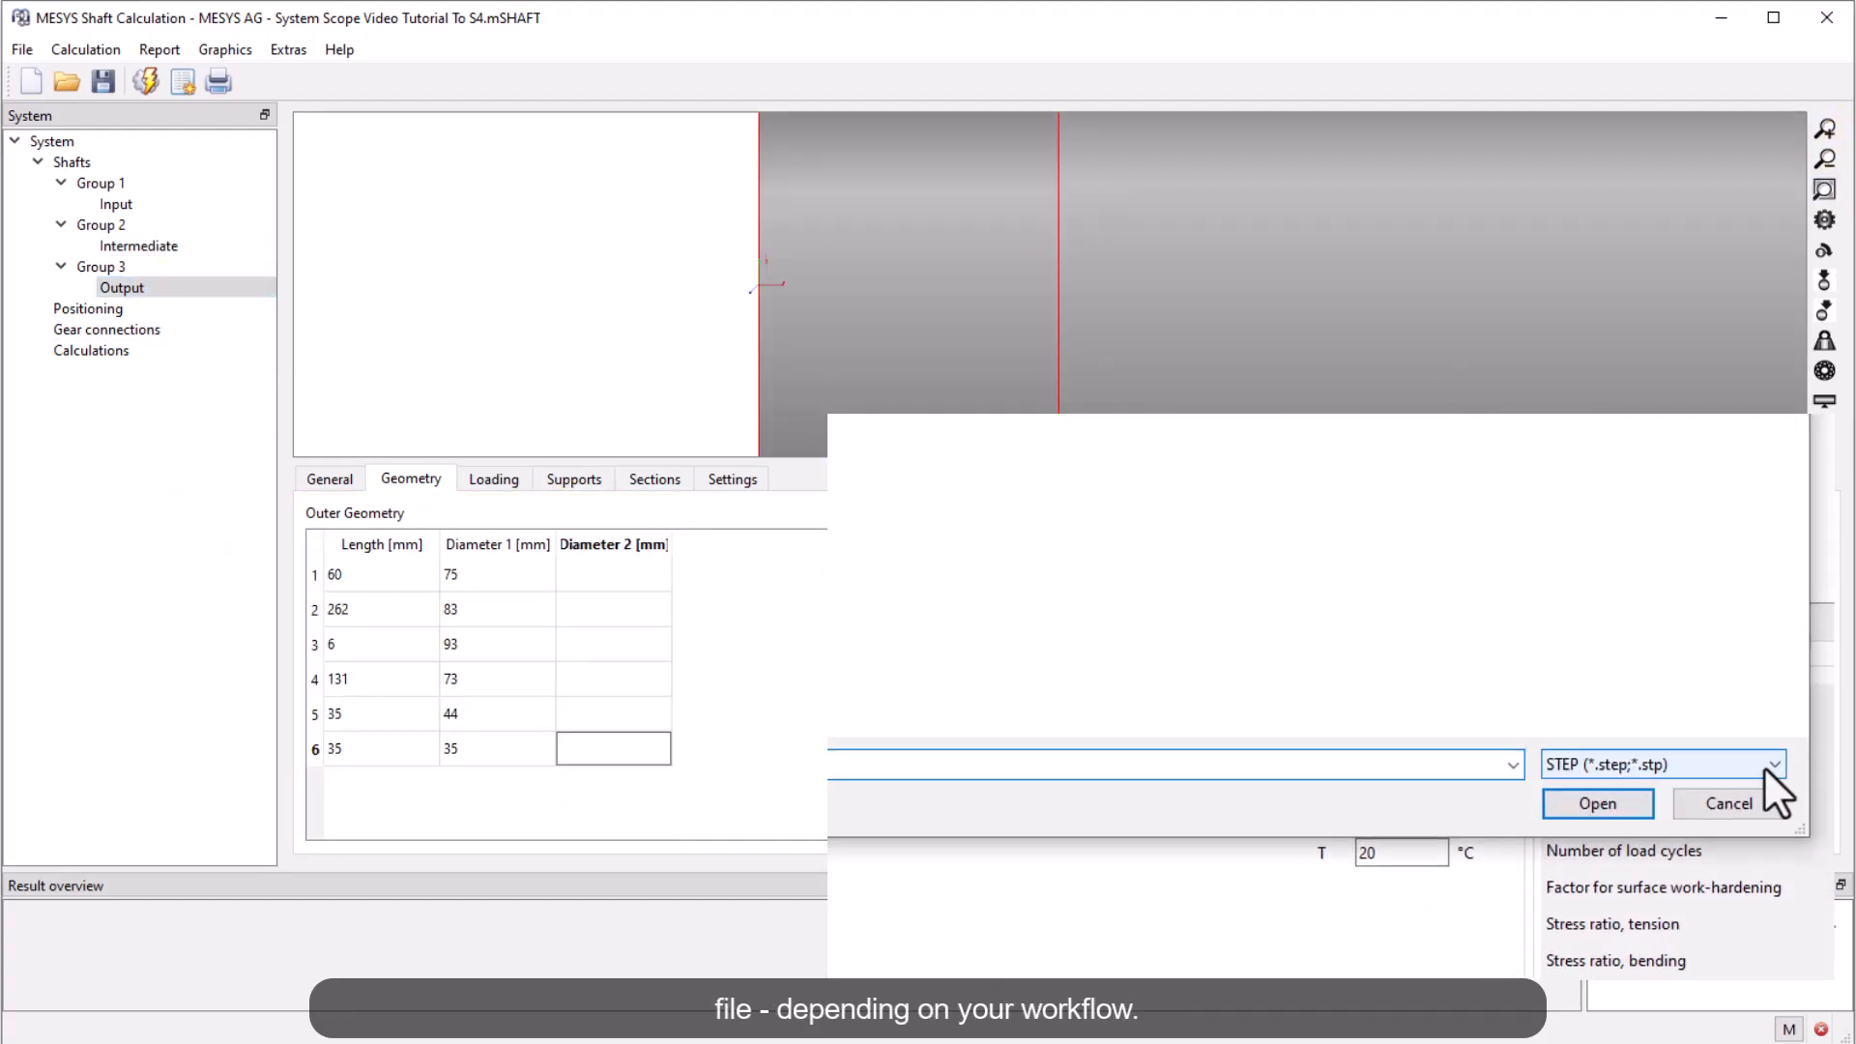
left_click(1767, 767)
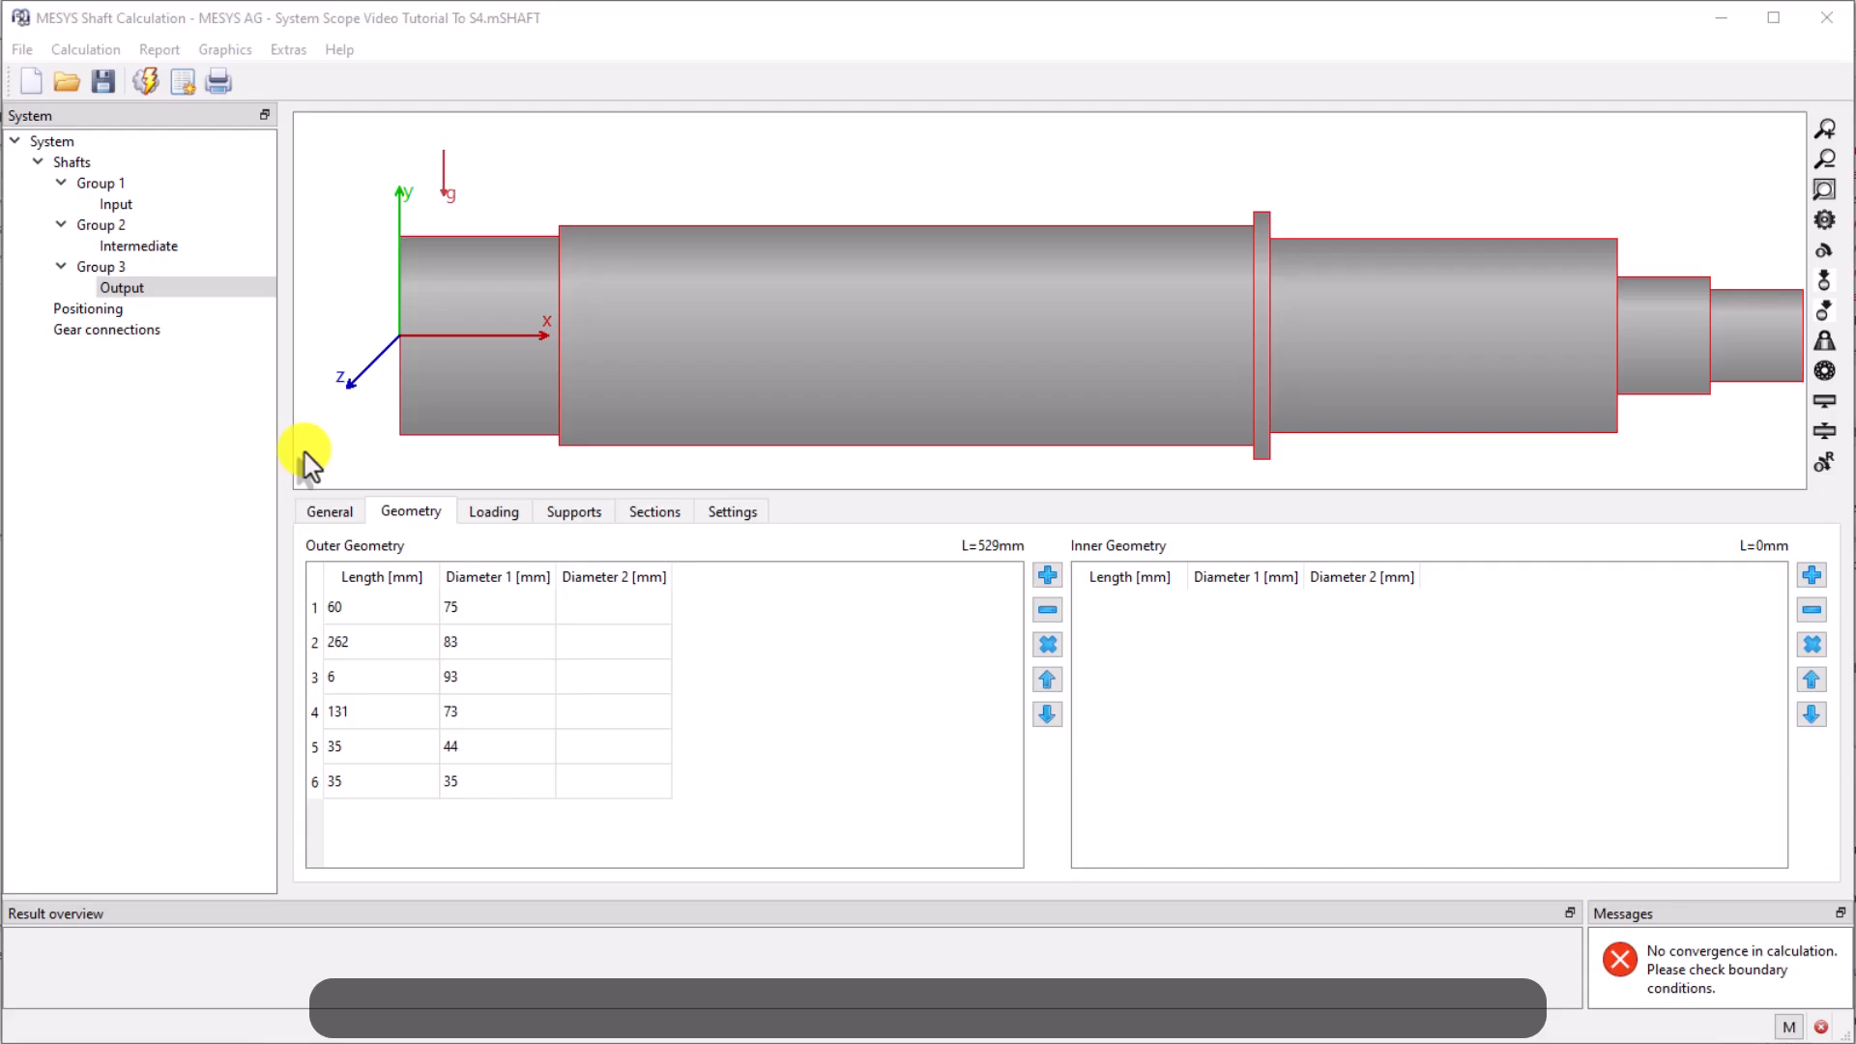
Browse the material database editor's list of DIN 743 steels for the Output shaft
left_click(329, 512)
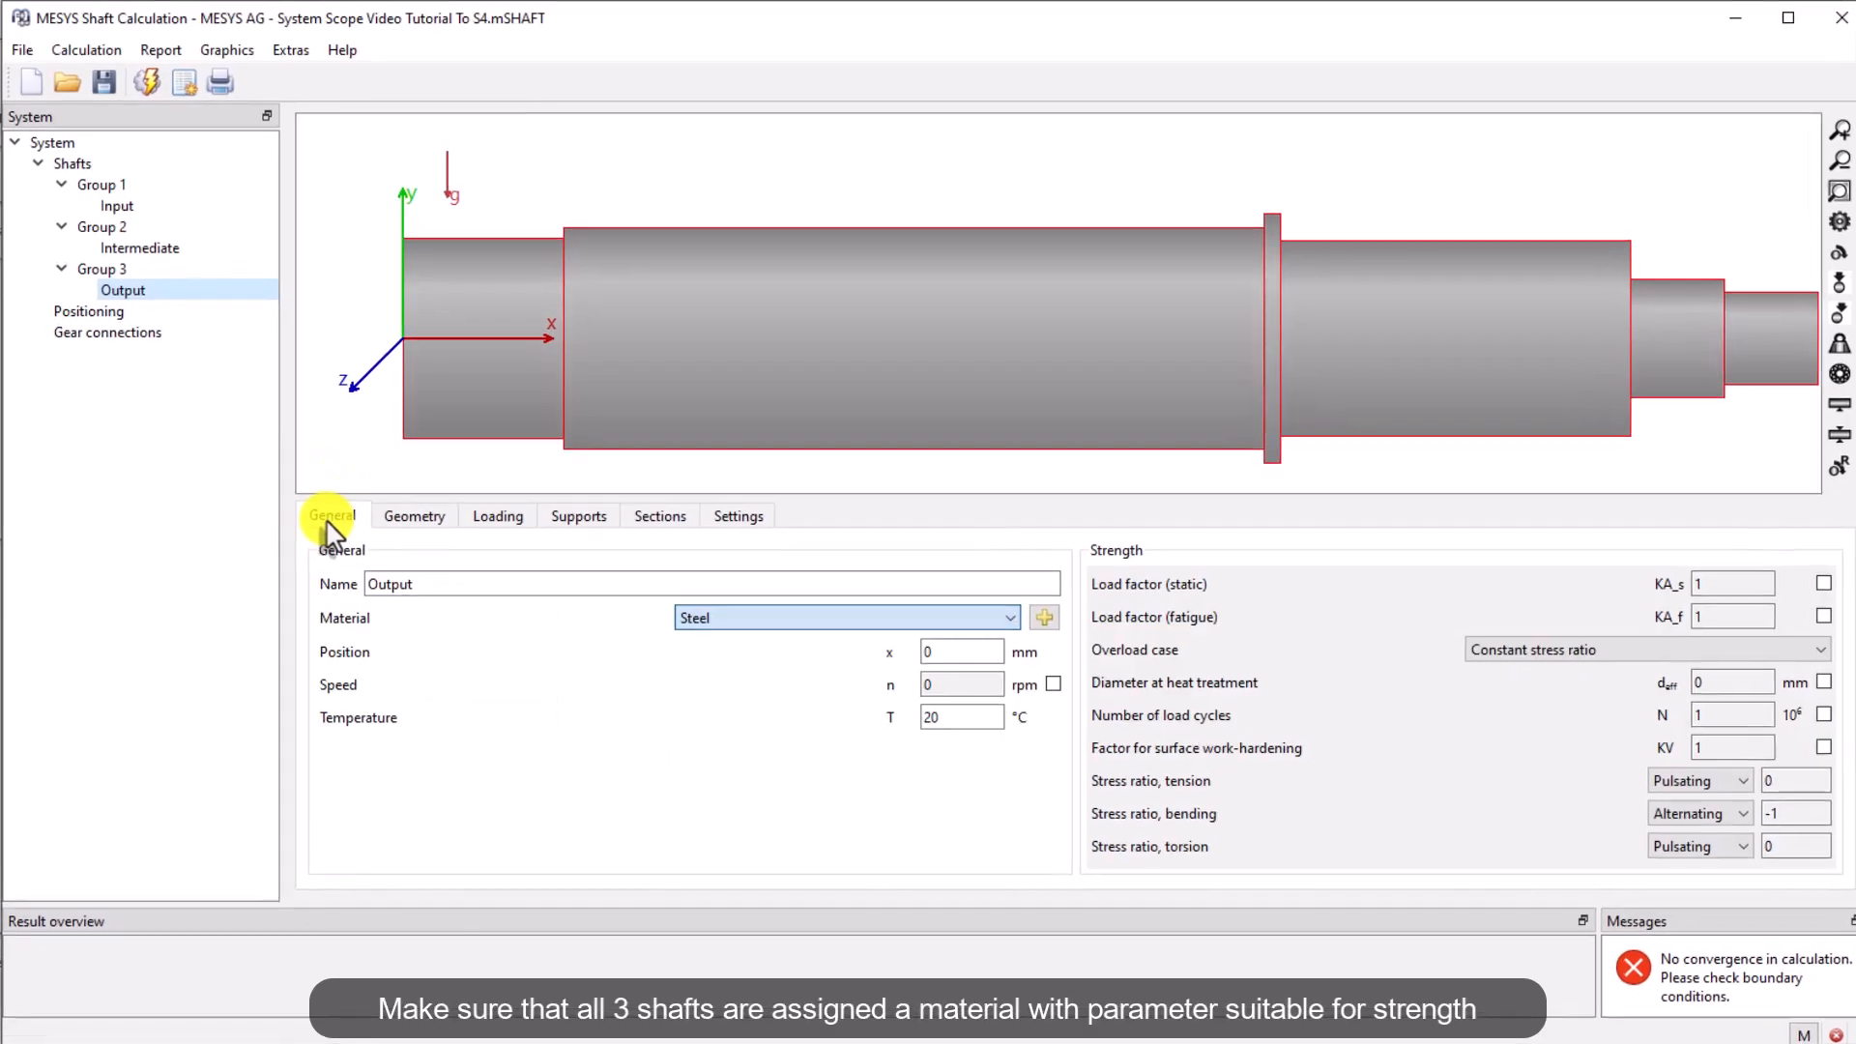
left_click(324, 58)
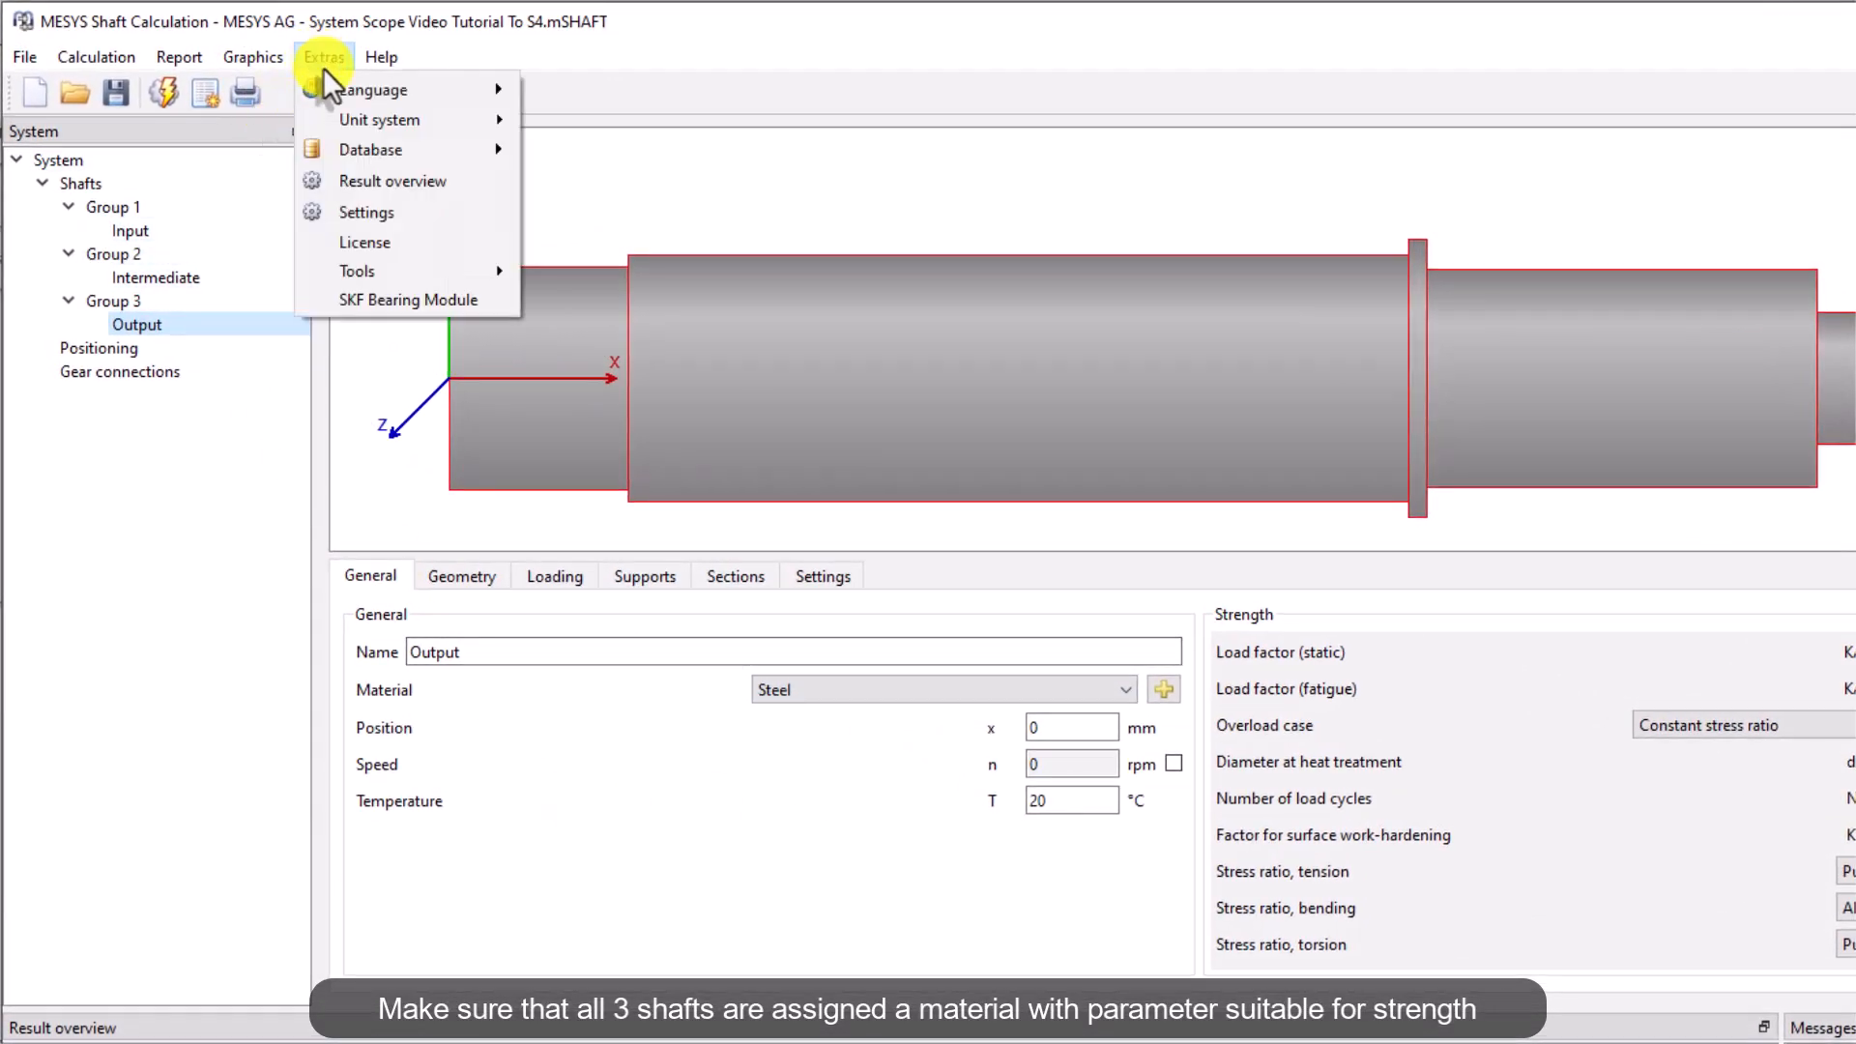
mouse_move(377, 147)
left_click(734, 202)
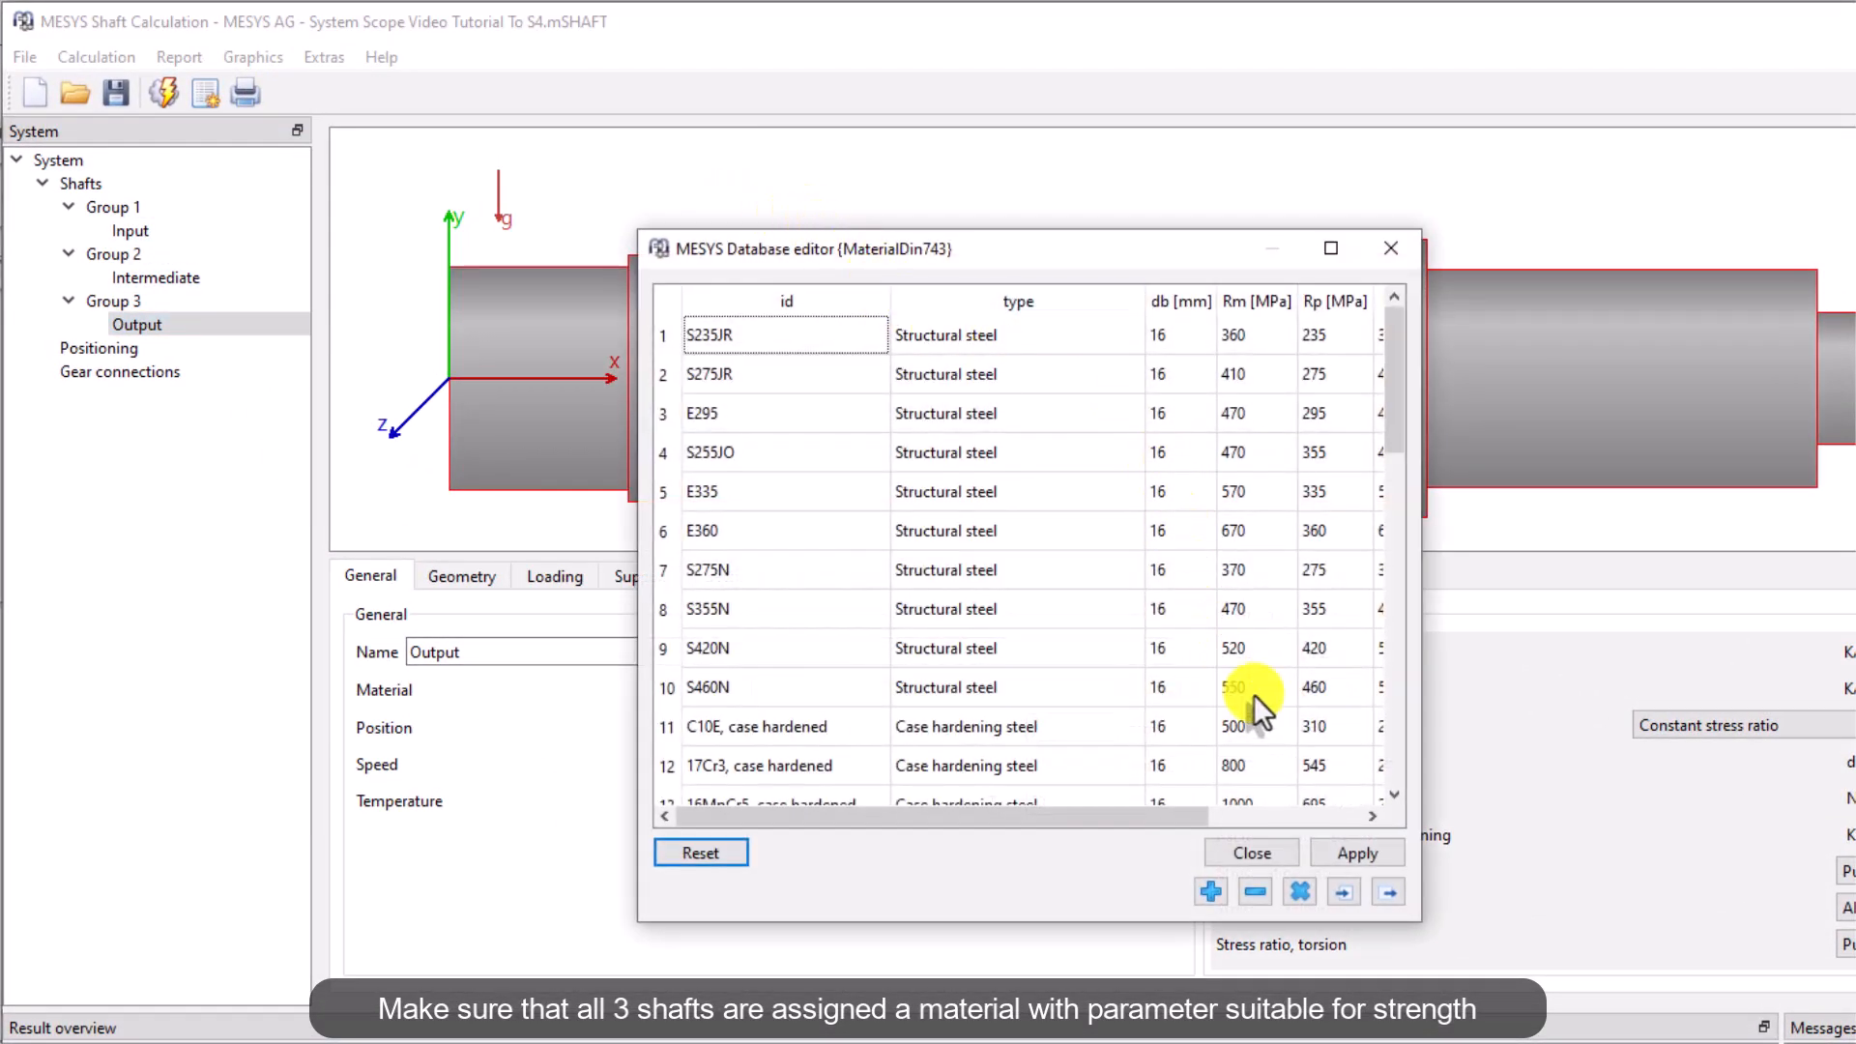
scroll(1394, 798, "down", 9)
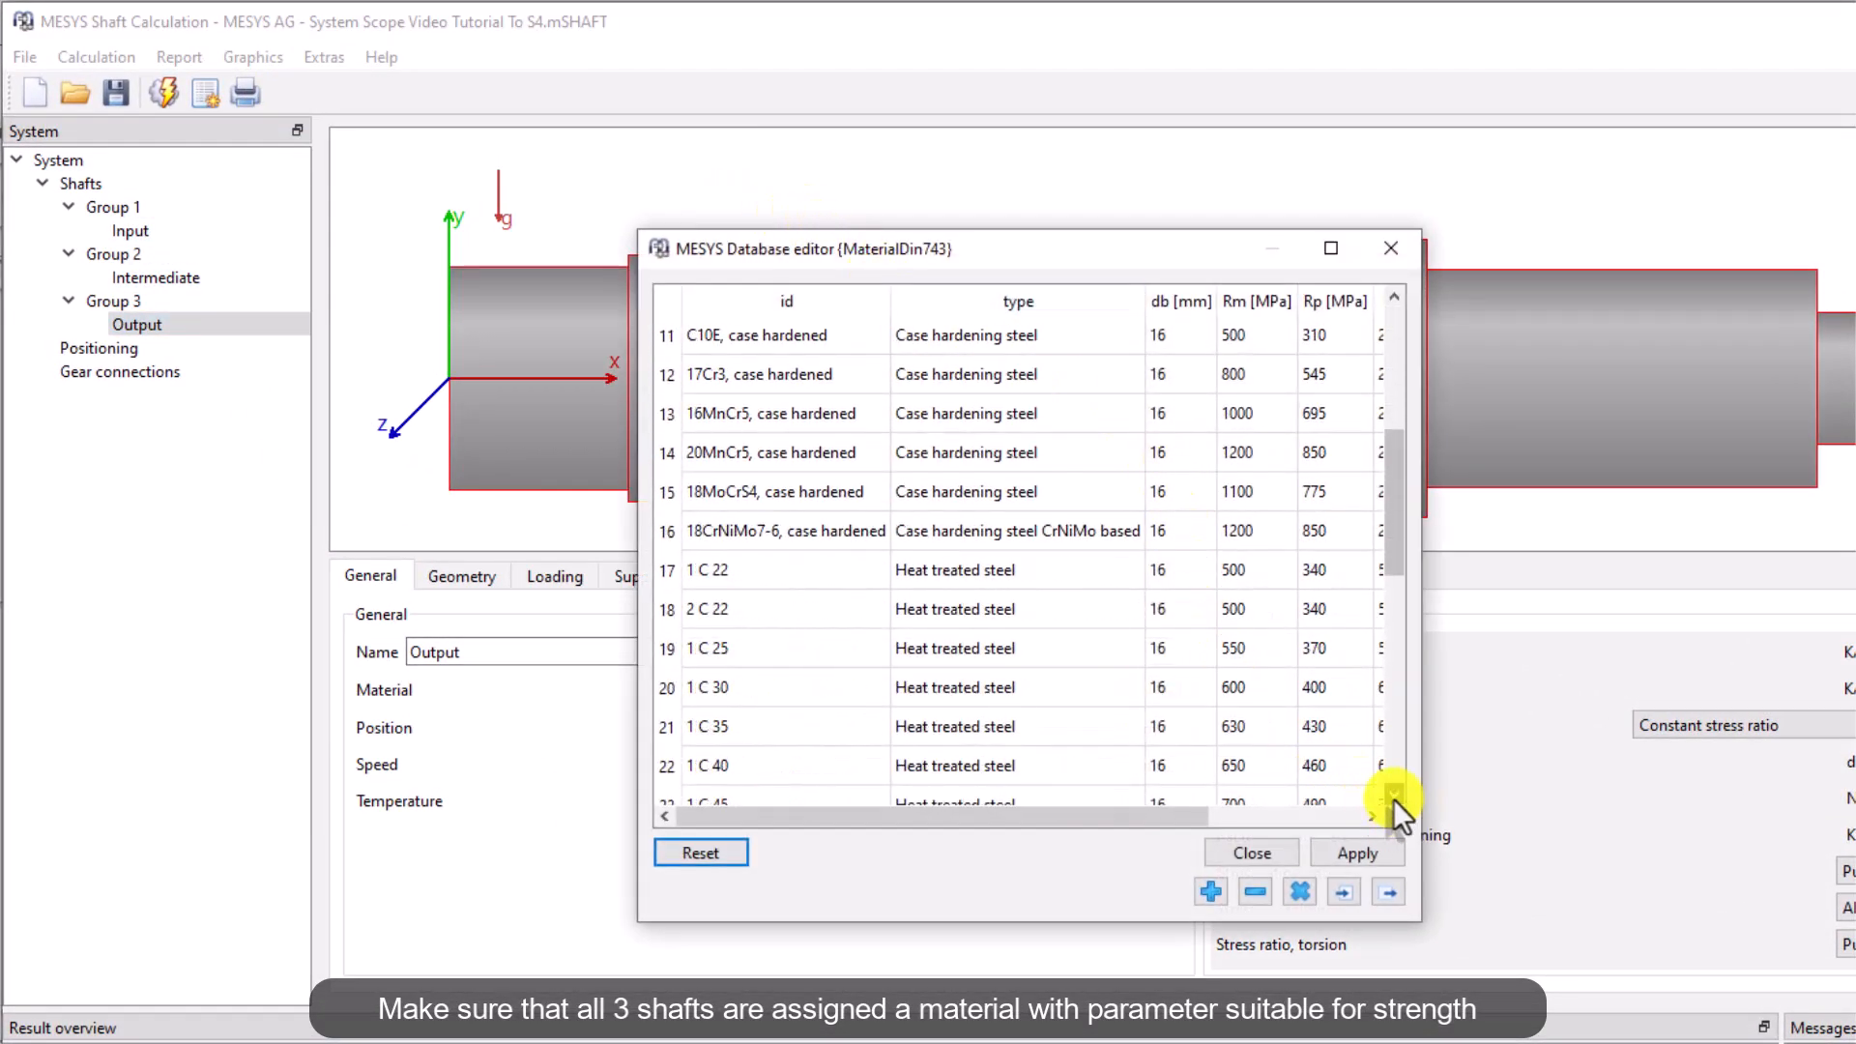
left_click(1257, 850)
Set the Output shaft's material to 31CrMoV9, nitrided
left_click(1112, 692)
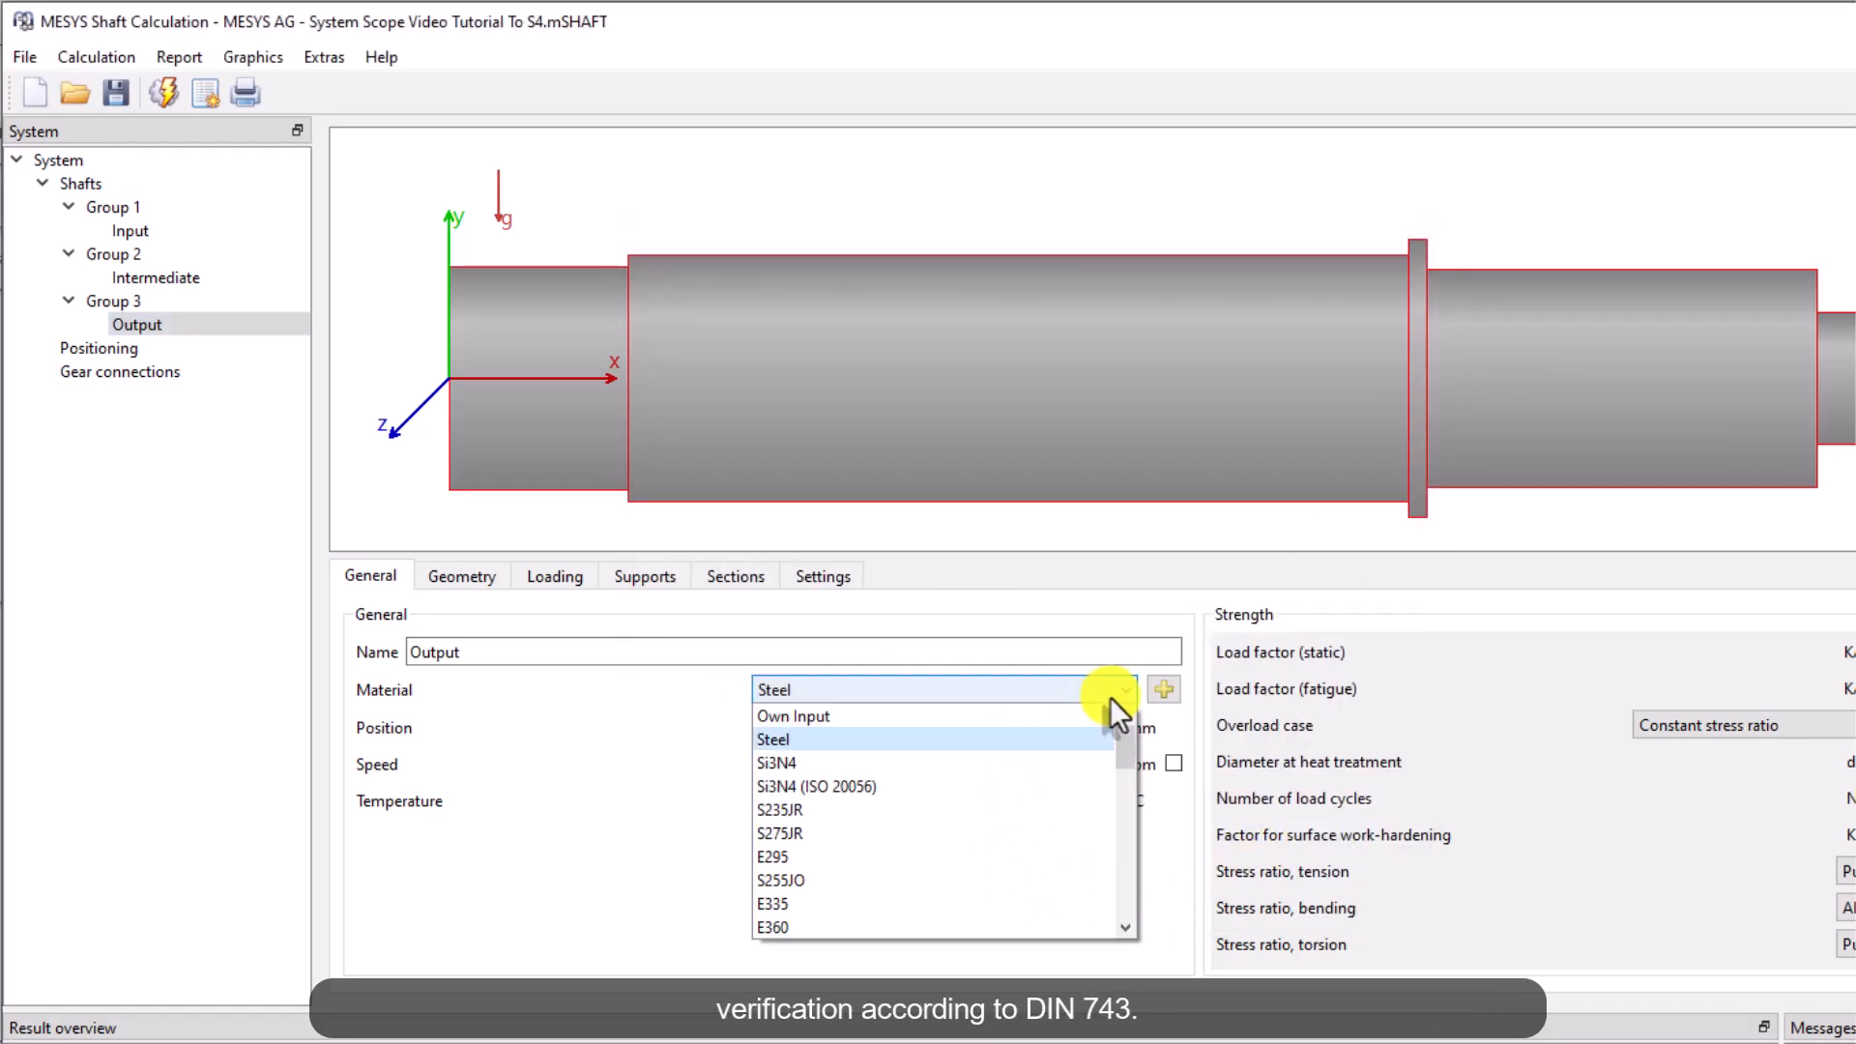
scroll(1019, 802, "down", 3)
scroll(1019, 805, "down", 6)
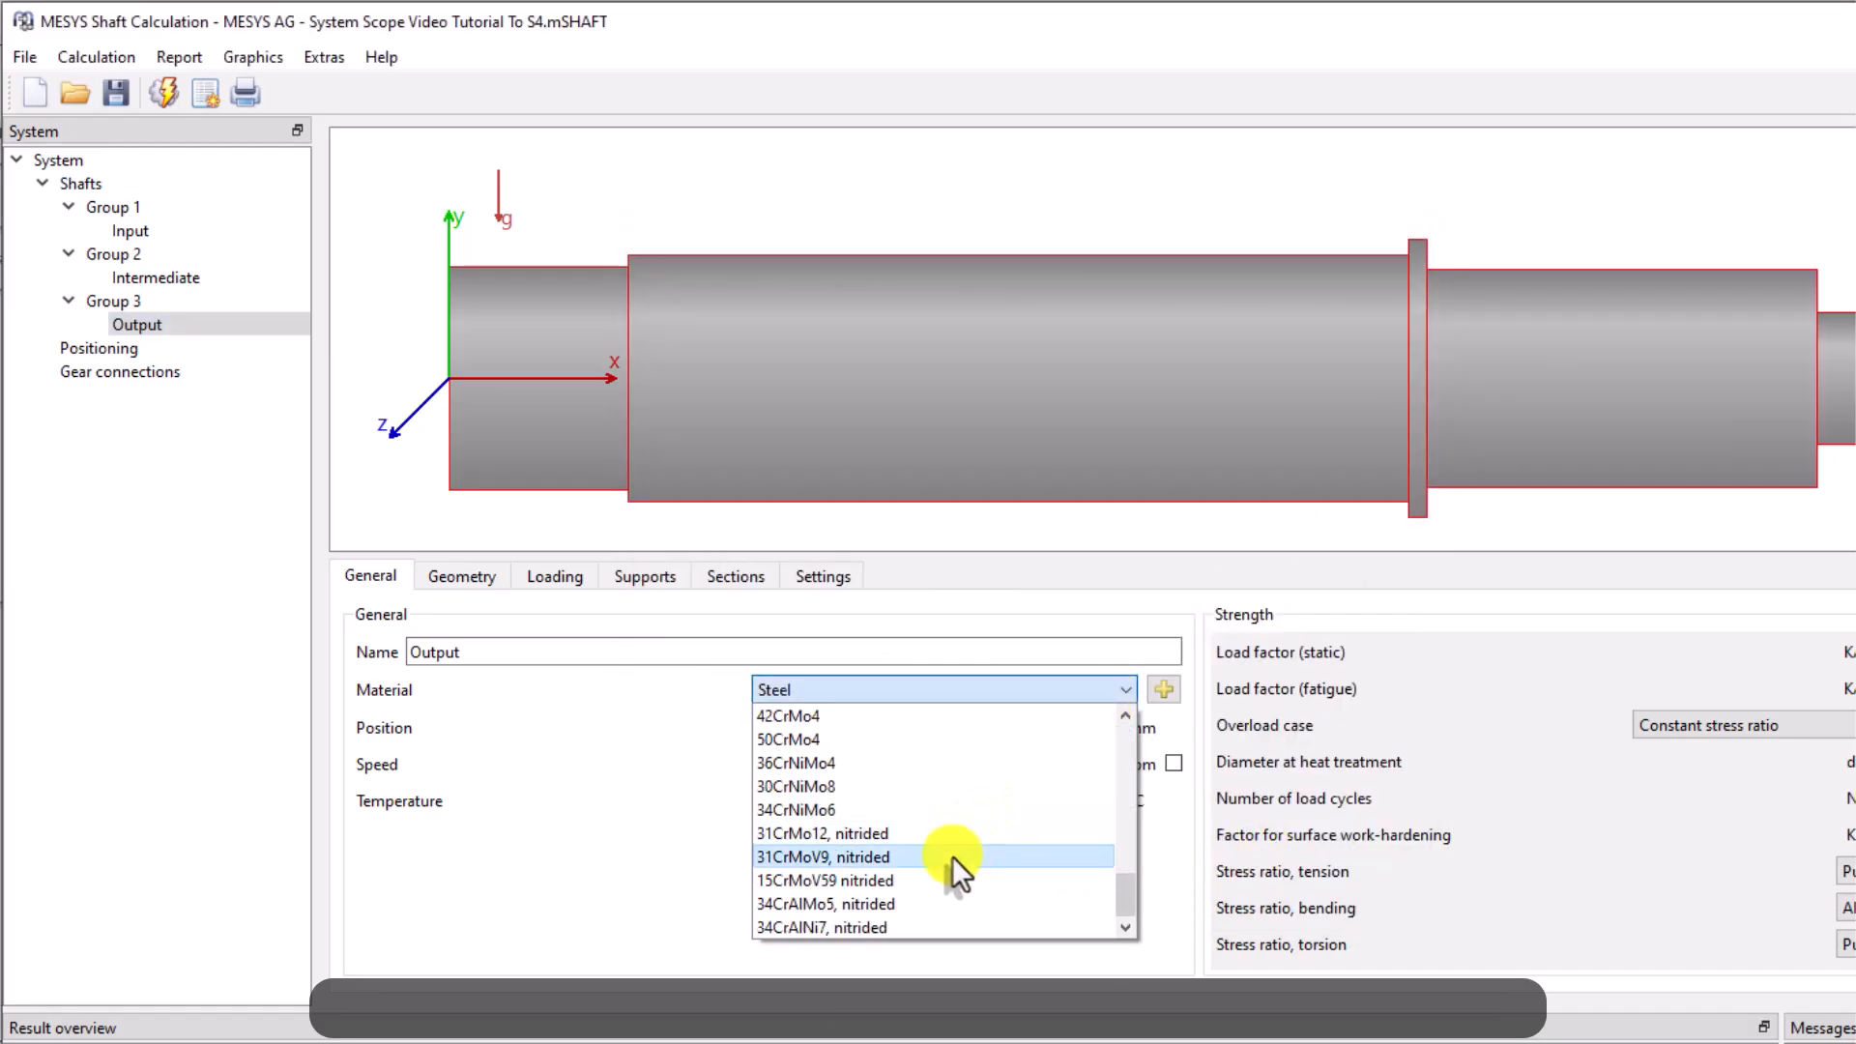
left_click(954, 857)
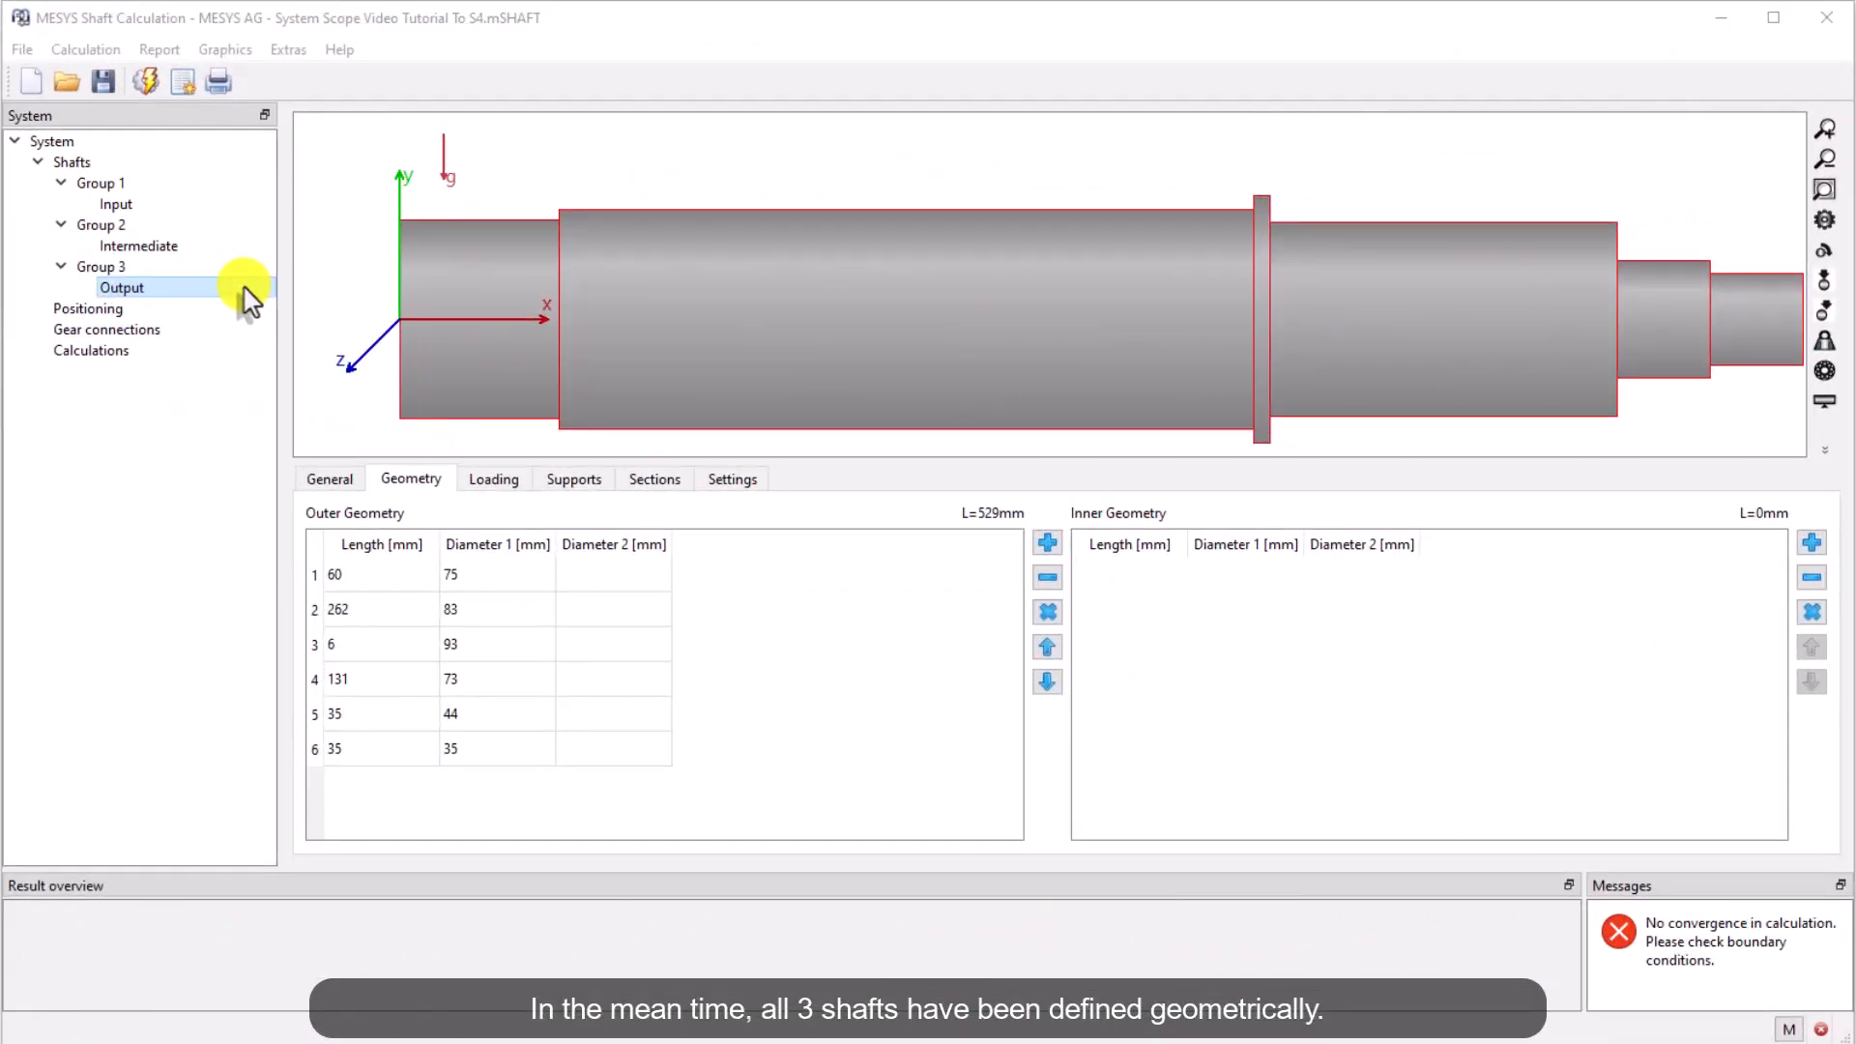
Review the Intermediate and Input shafts' geometry, checking section dimensions in the shaft view
left_click(234, 247)
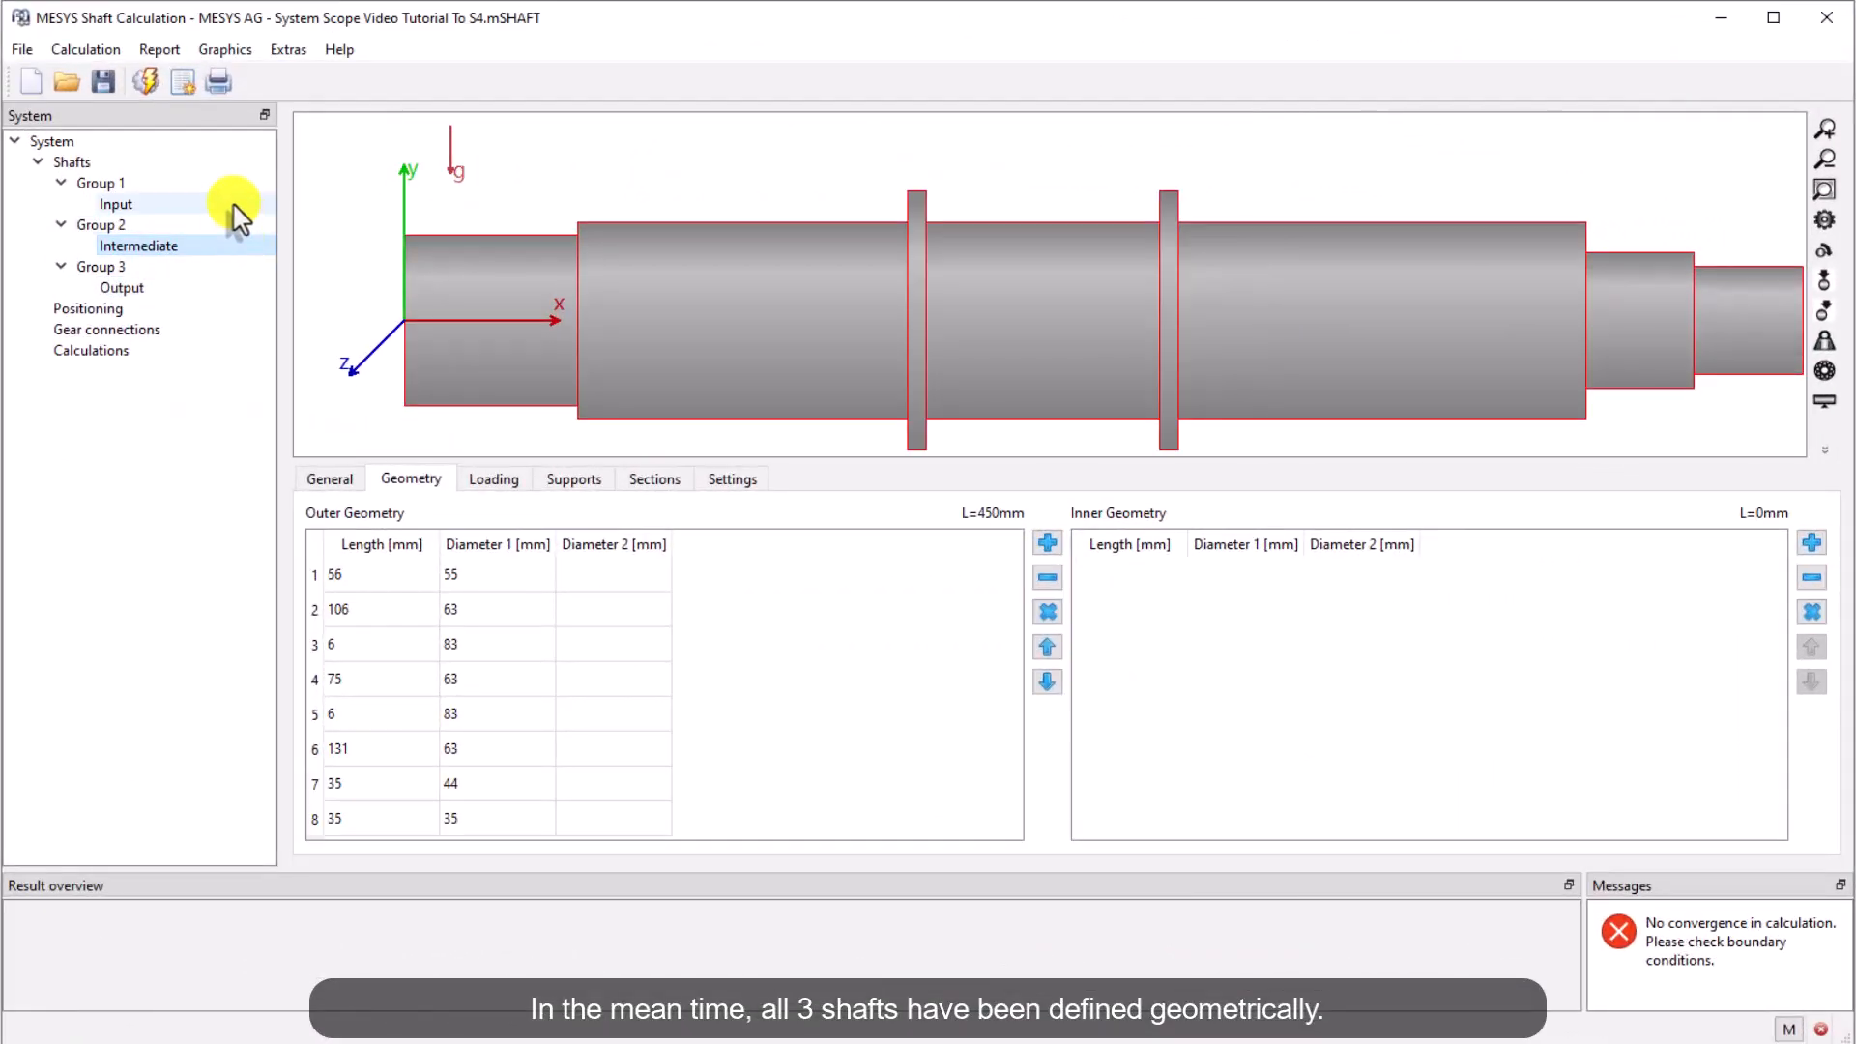
left_click(235, 206)
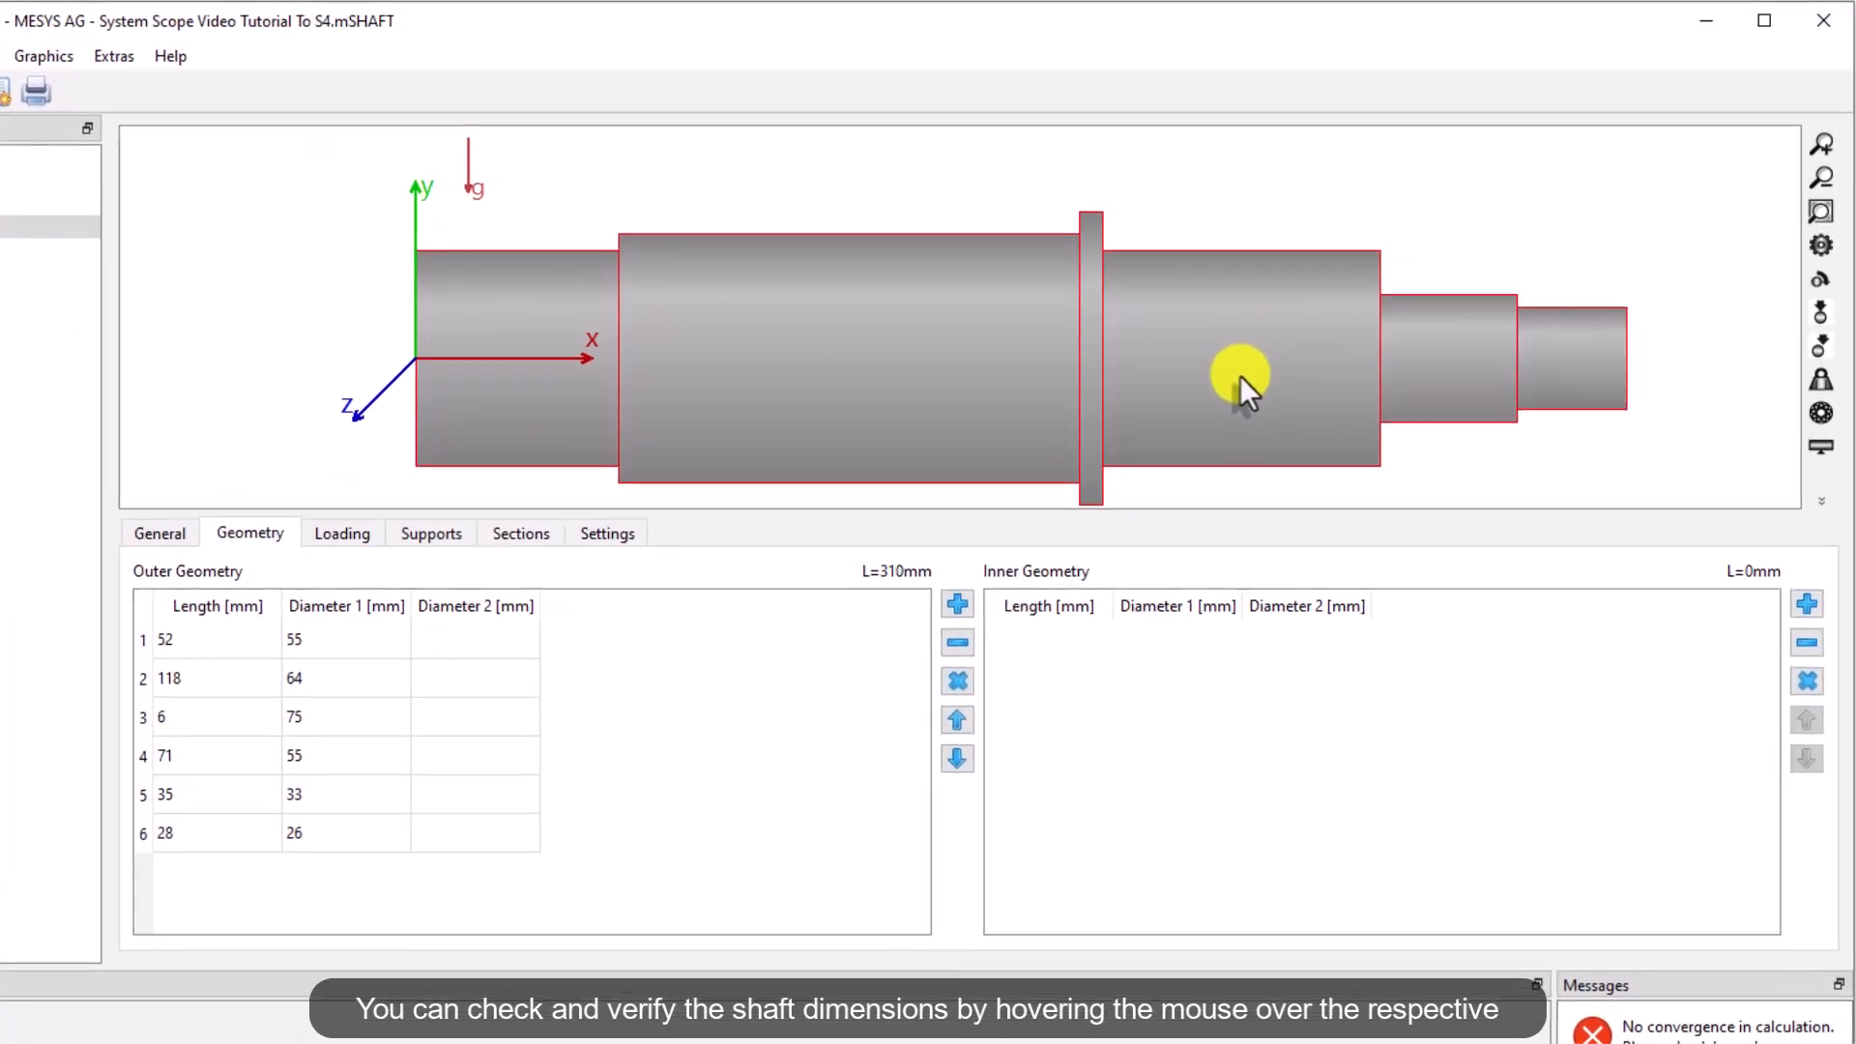
mouse_move(1316, 356)
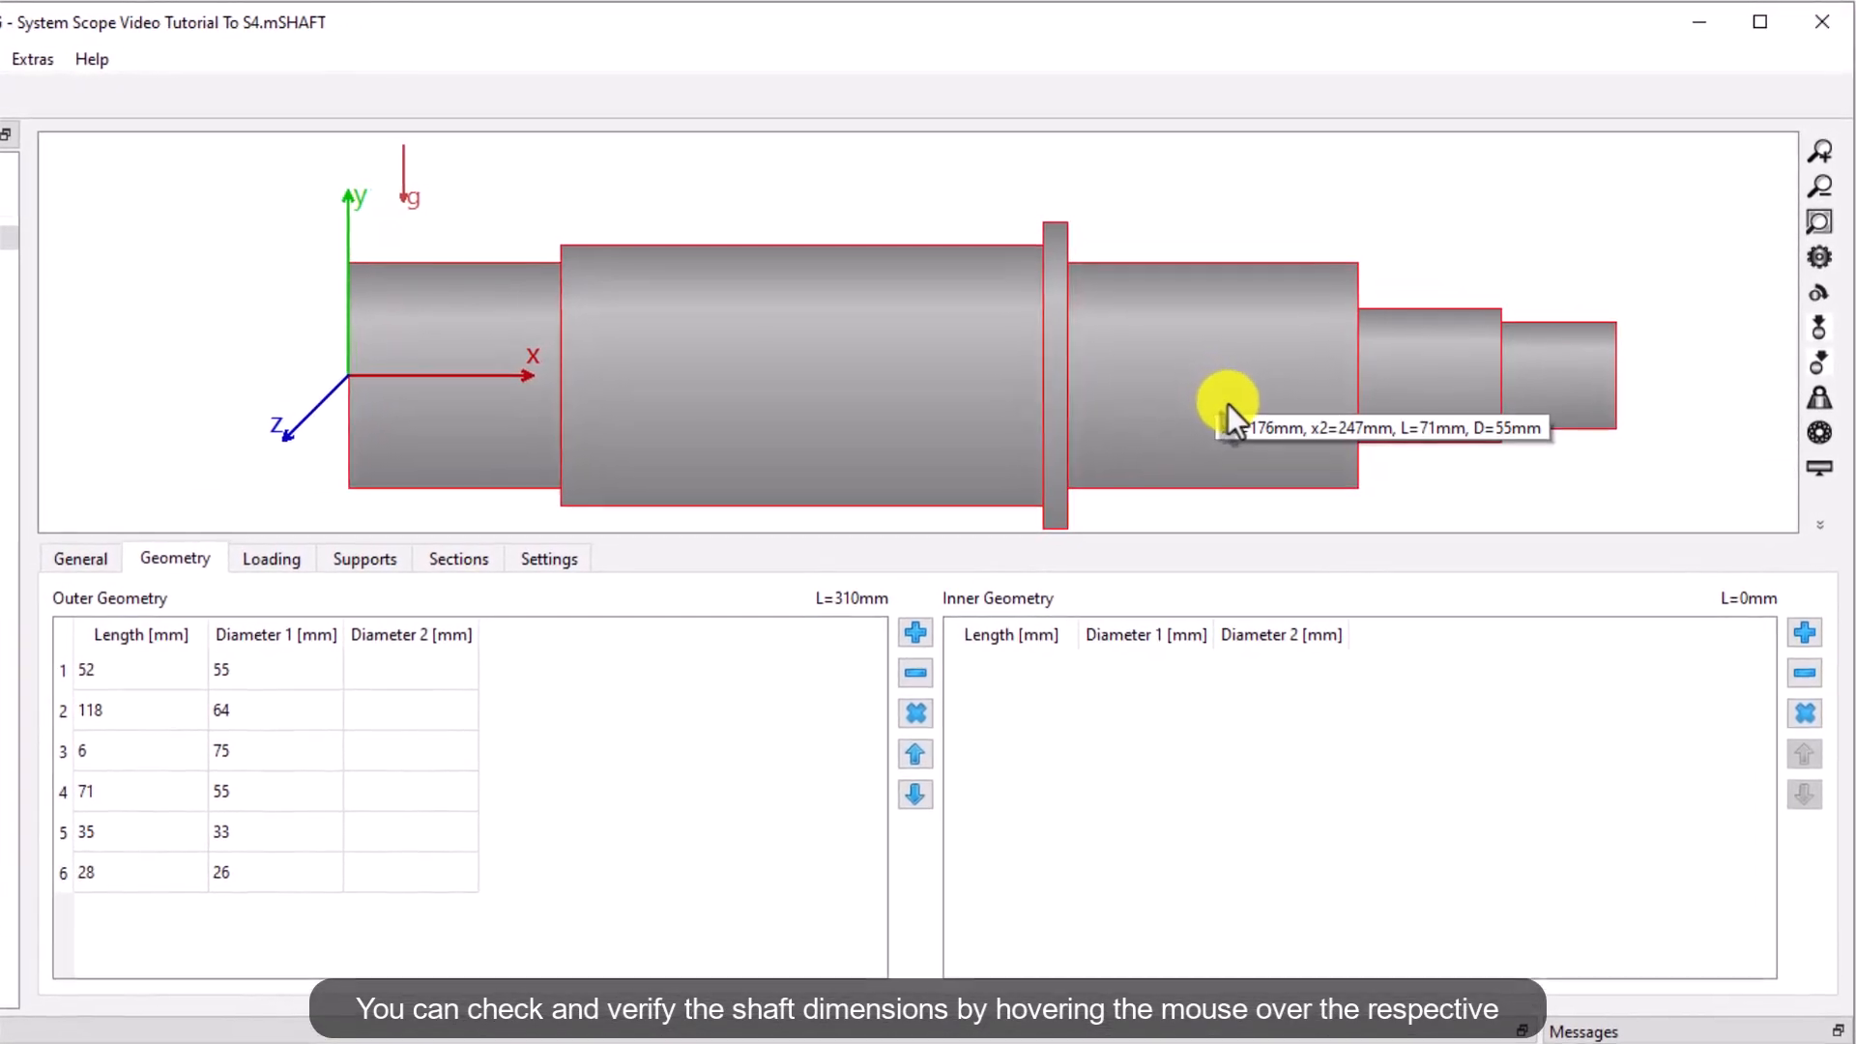
mouse_move(908, 402)
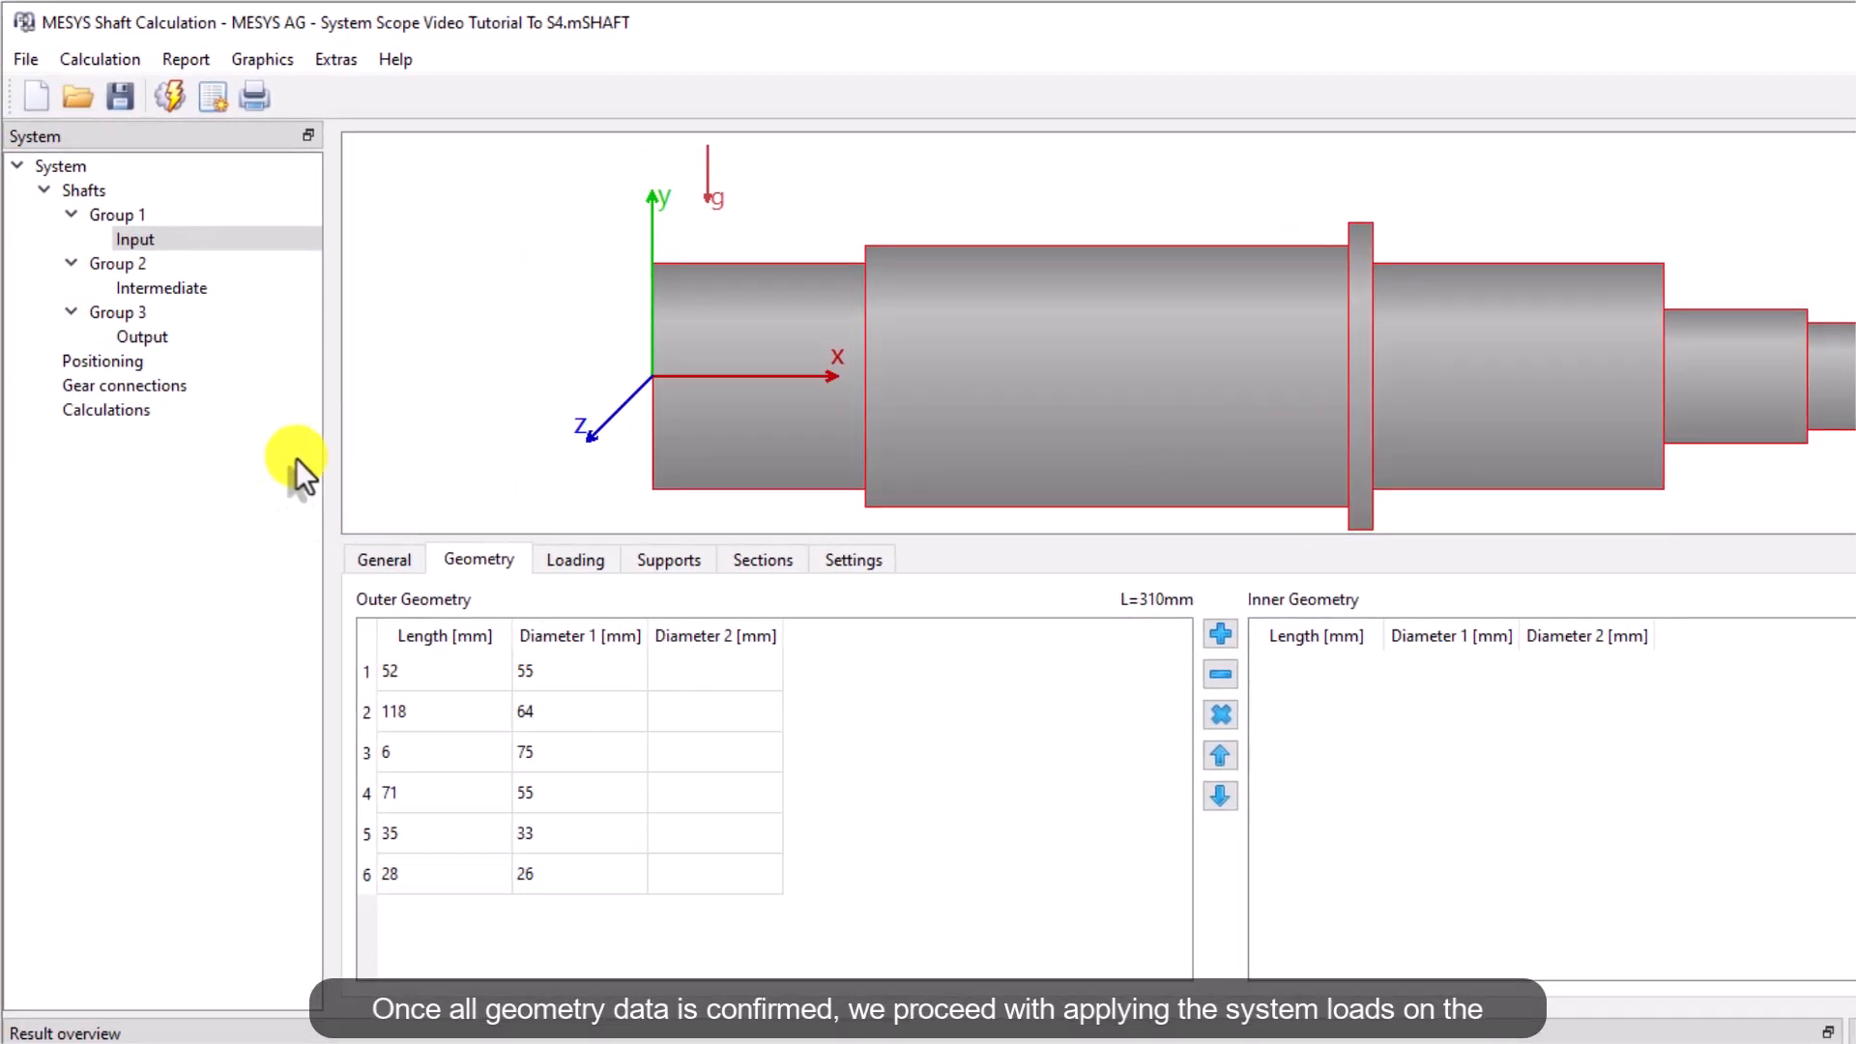
Add a coupling load named Motor to the Input shaft
left_click(575, 560)
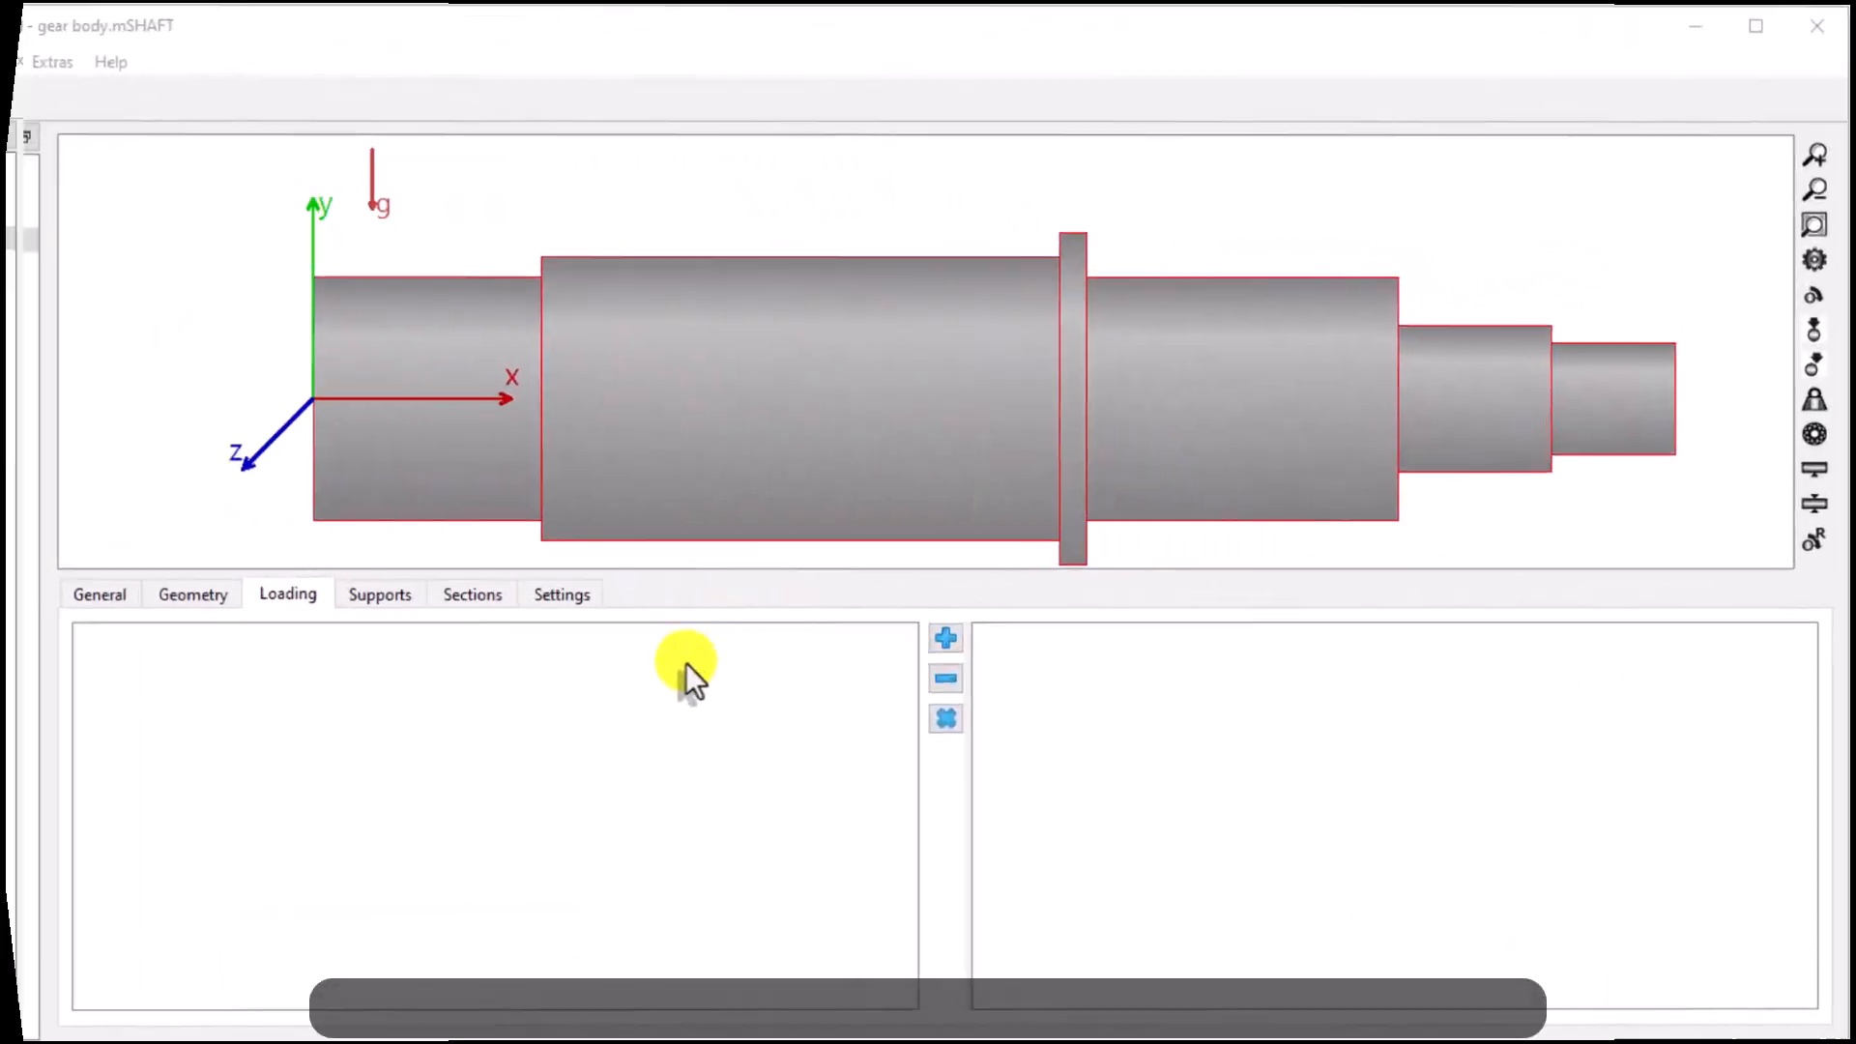
left_click(936, 639)
left_click(1779, 642)
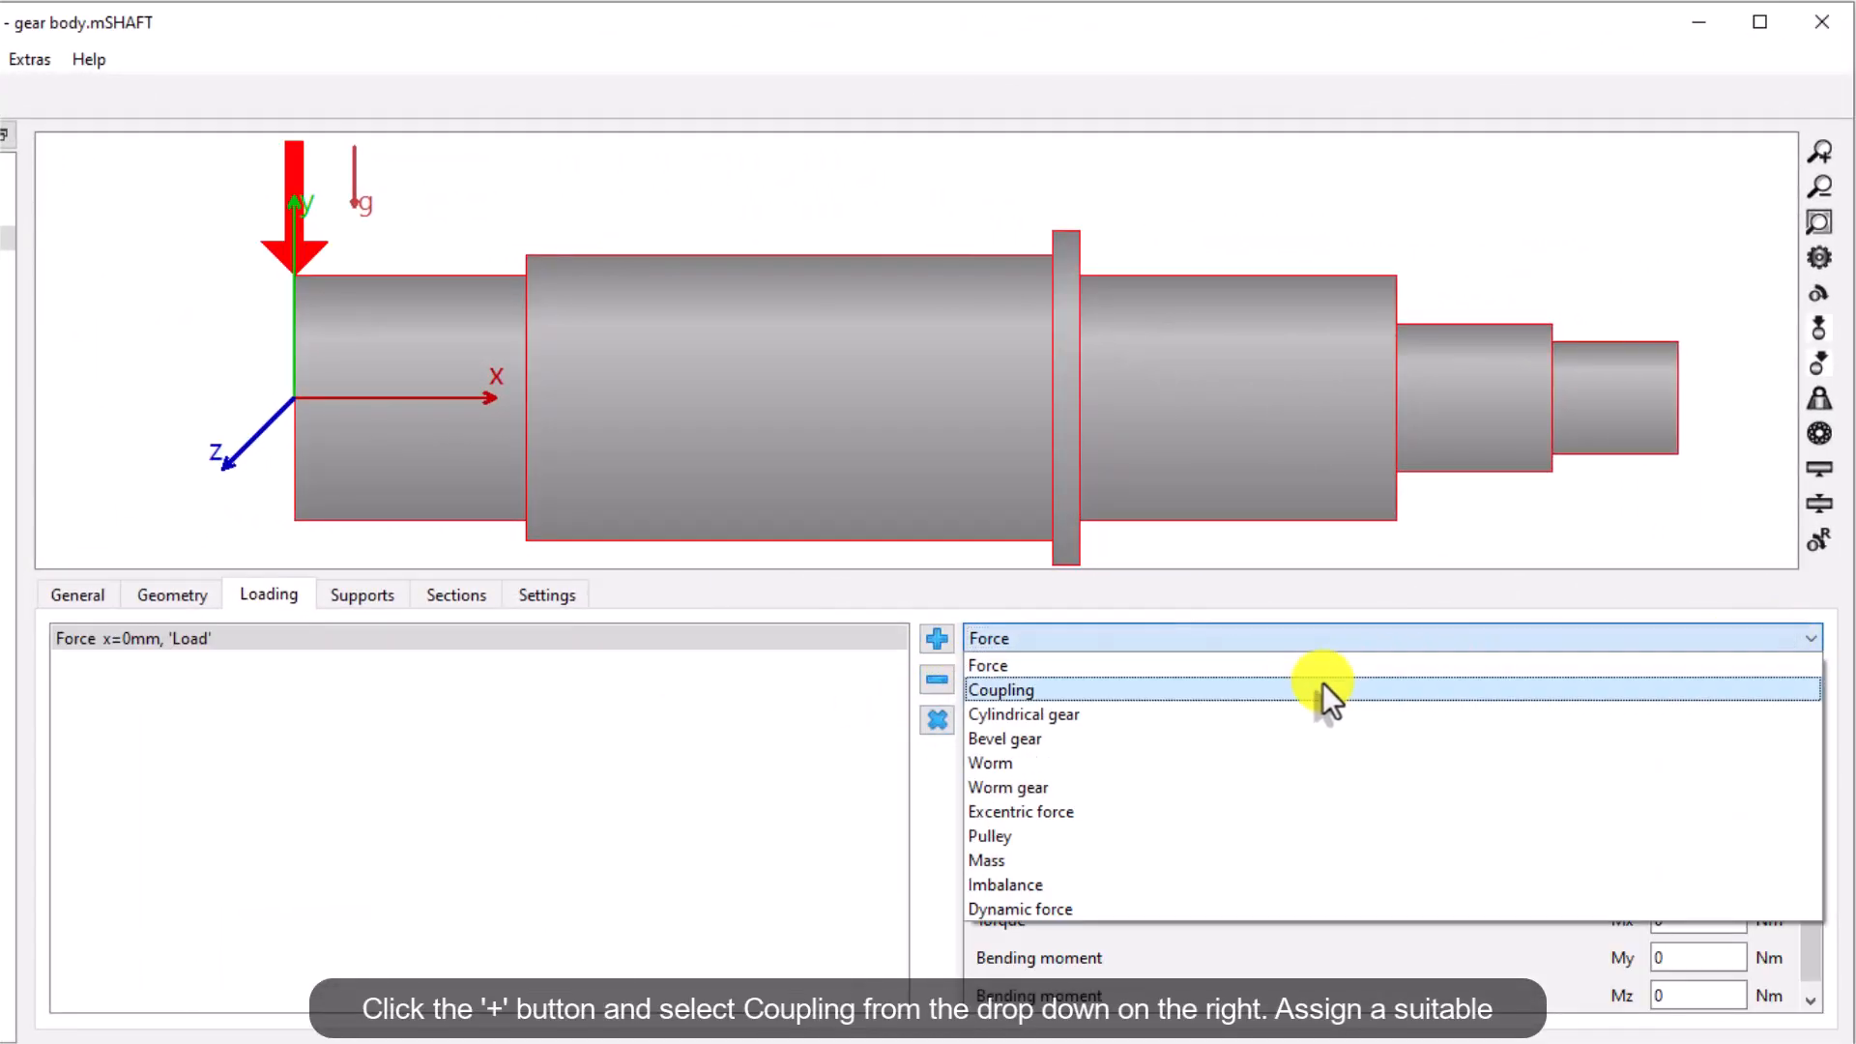
left_click(1321, 692)
left_click_drag(1227, 689, 915, 692)
type("Motor")
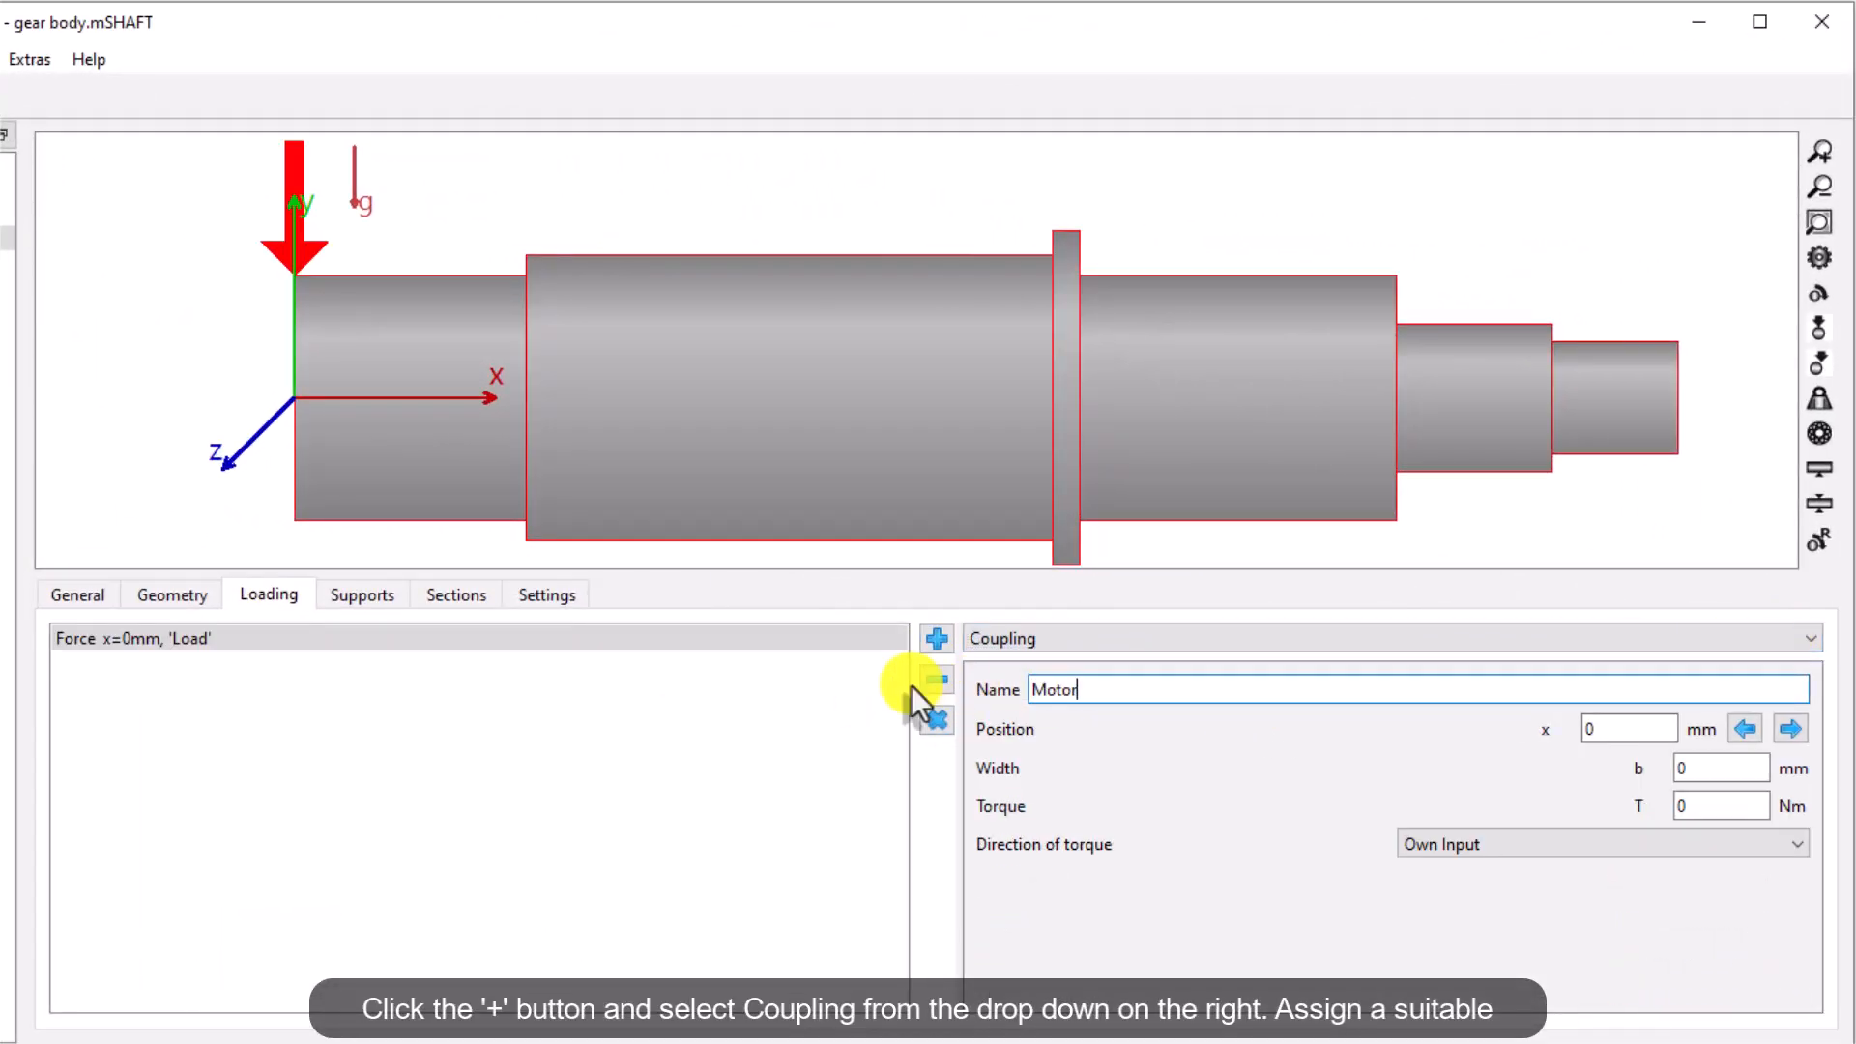
Set the Motor coupling's position to 10 mm, width to 10 mm and torque to 630 Nm
double_click(1634, 731)
type("10")
double_click(1651, 769)
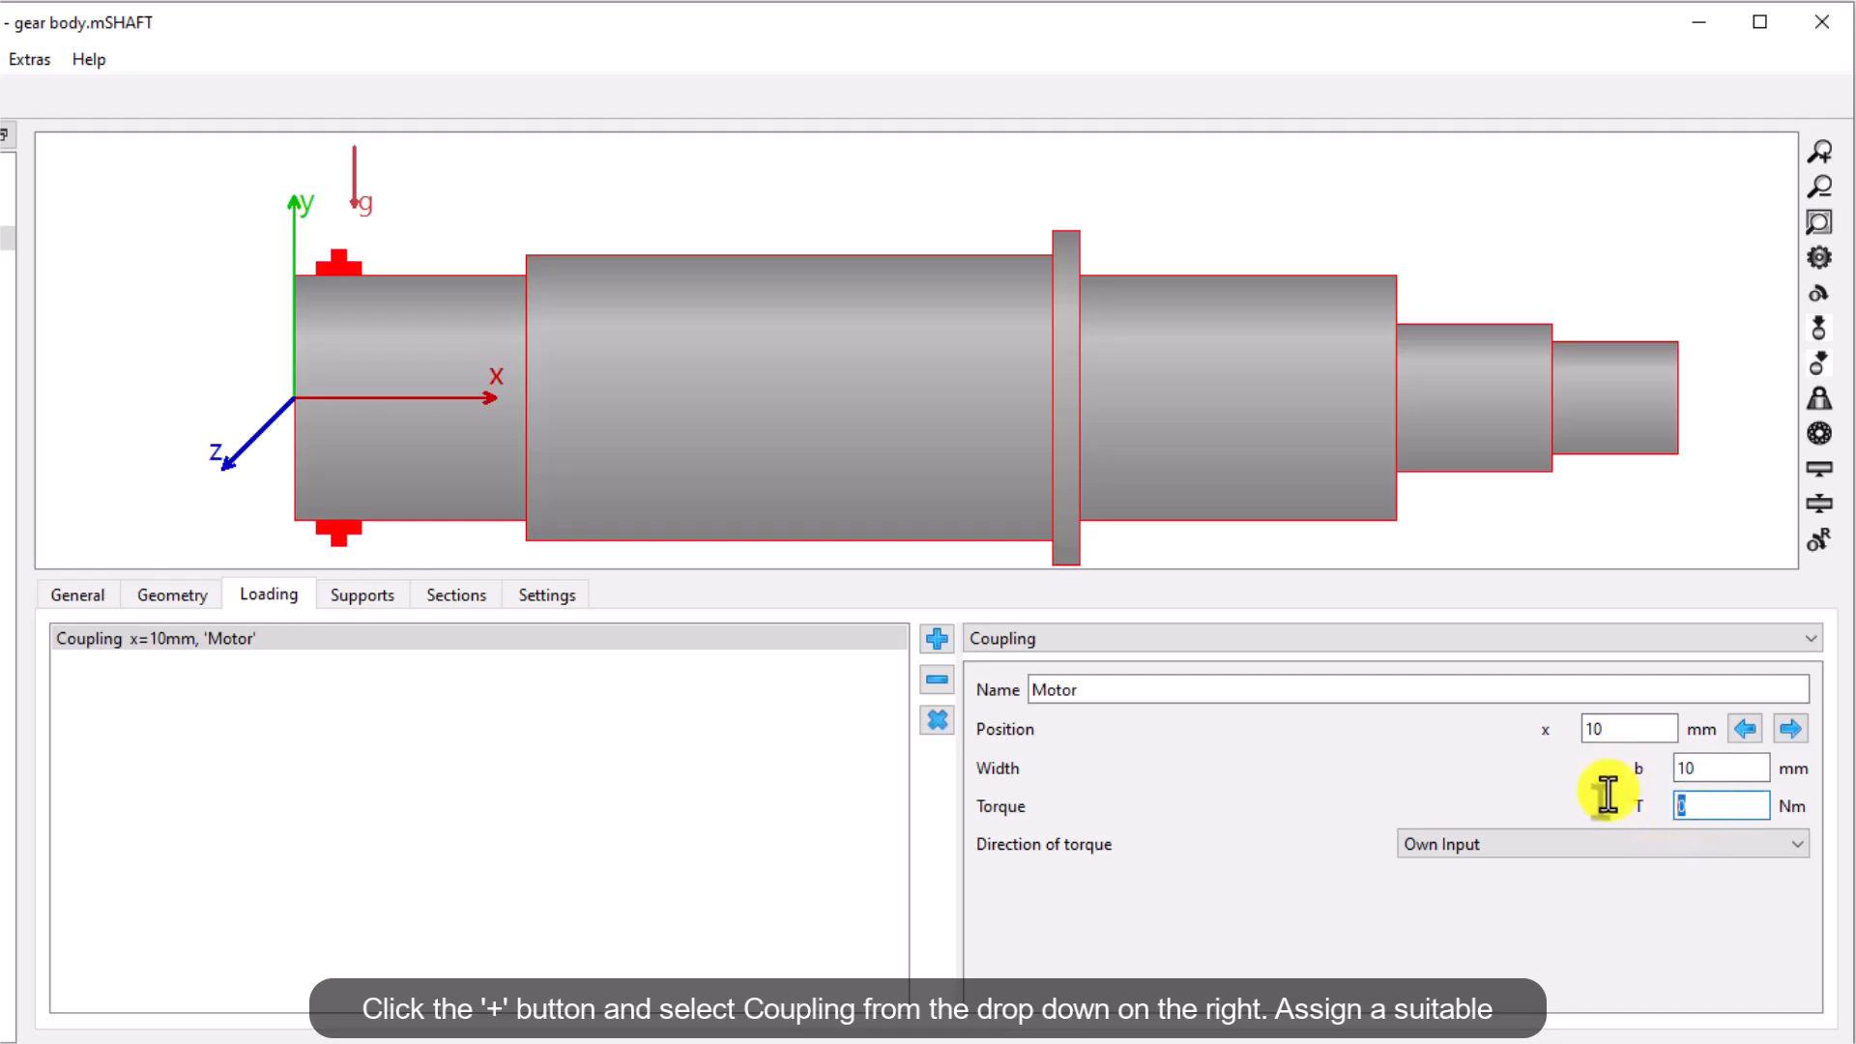
type("630")
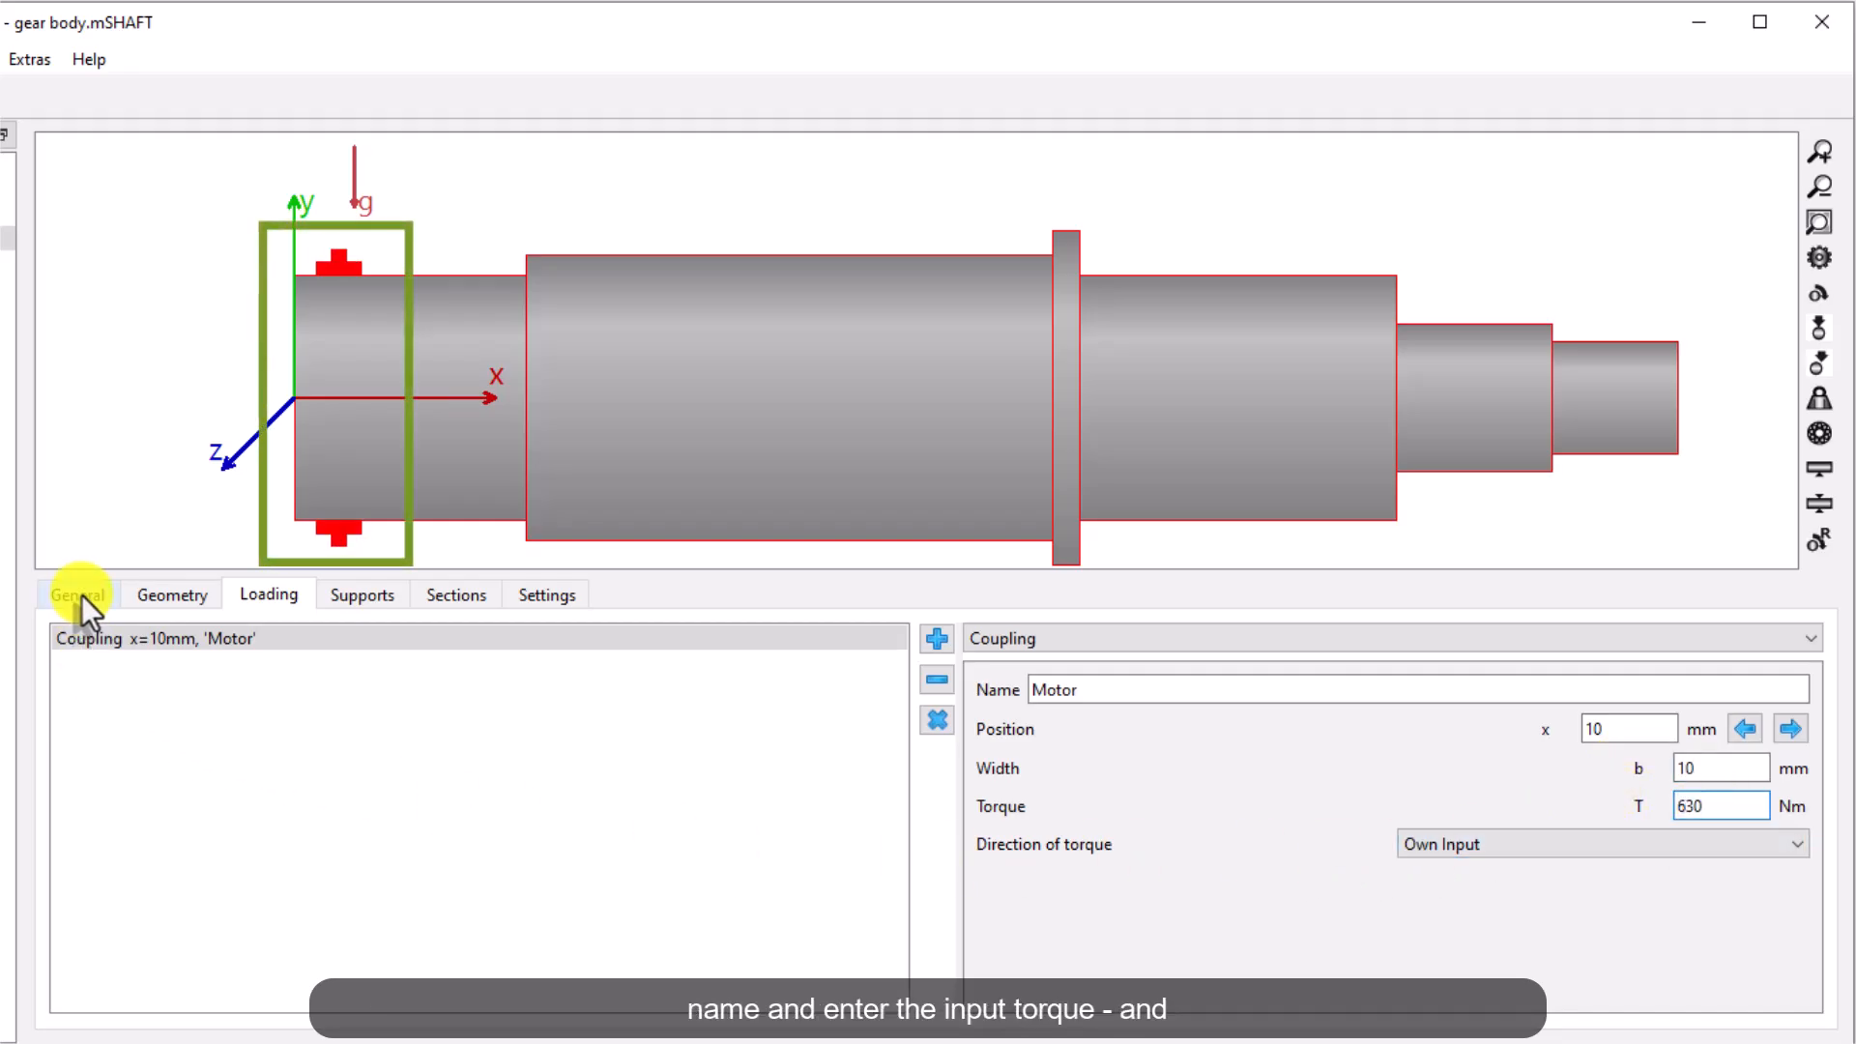
Set the Input shaft's speed to 3550 rpm
left_click(81, 595)
double_click(778, 790)
type("3")
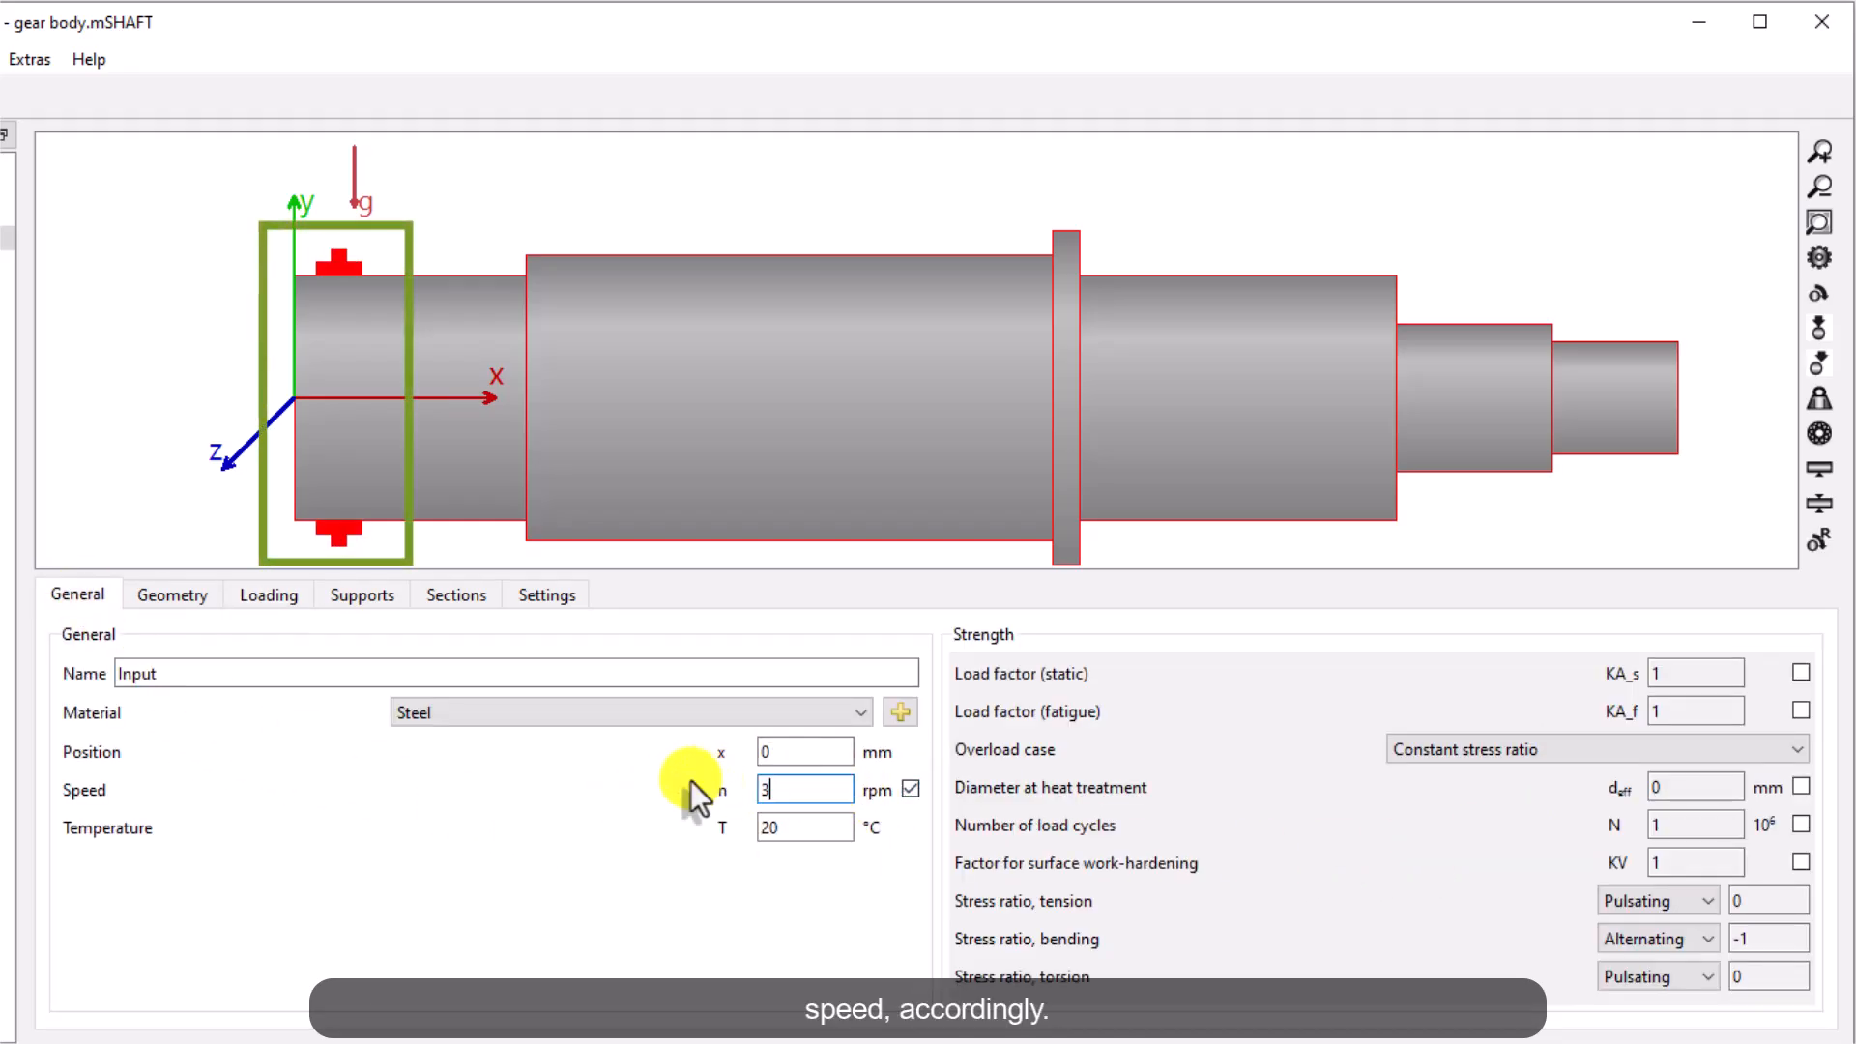
type("550")
left_click(271, 596)
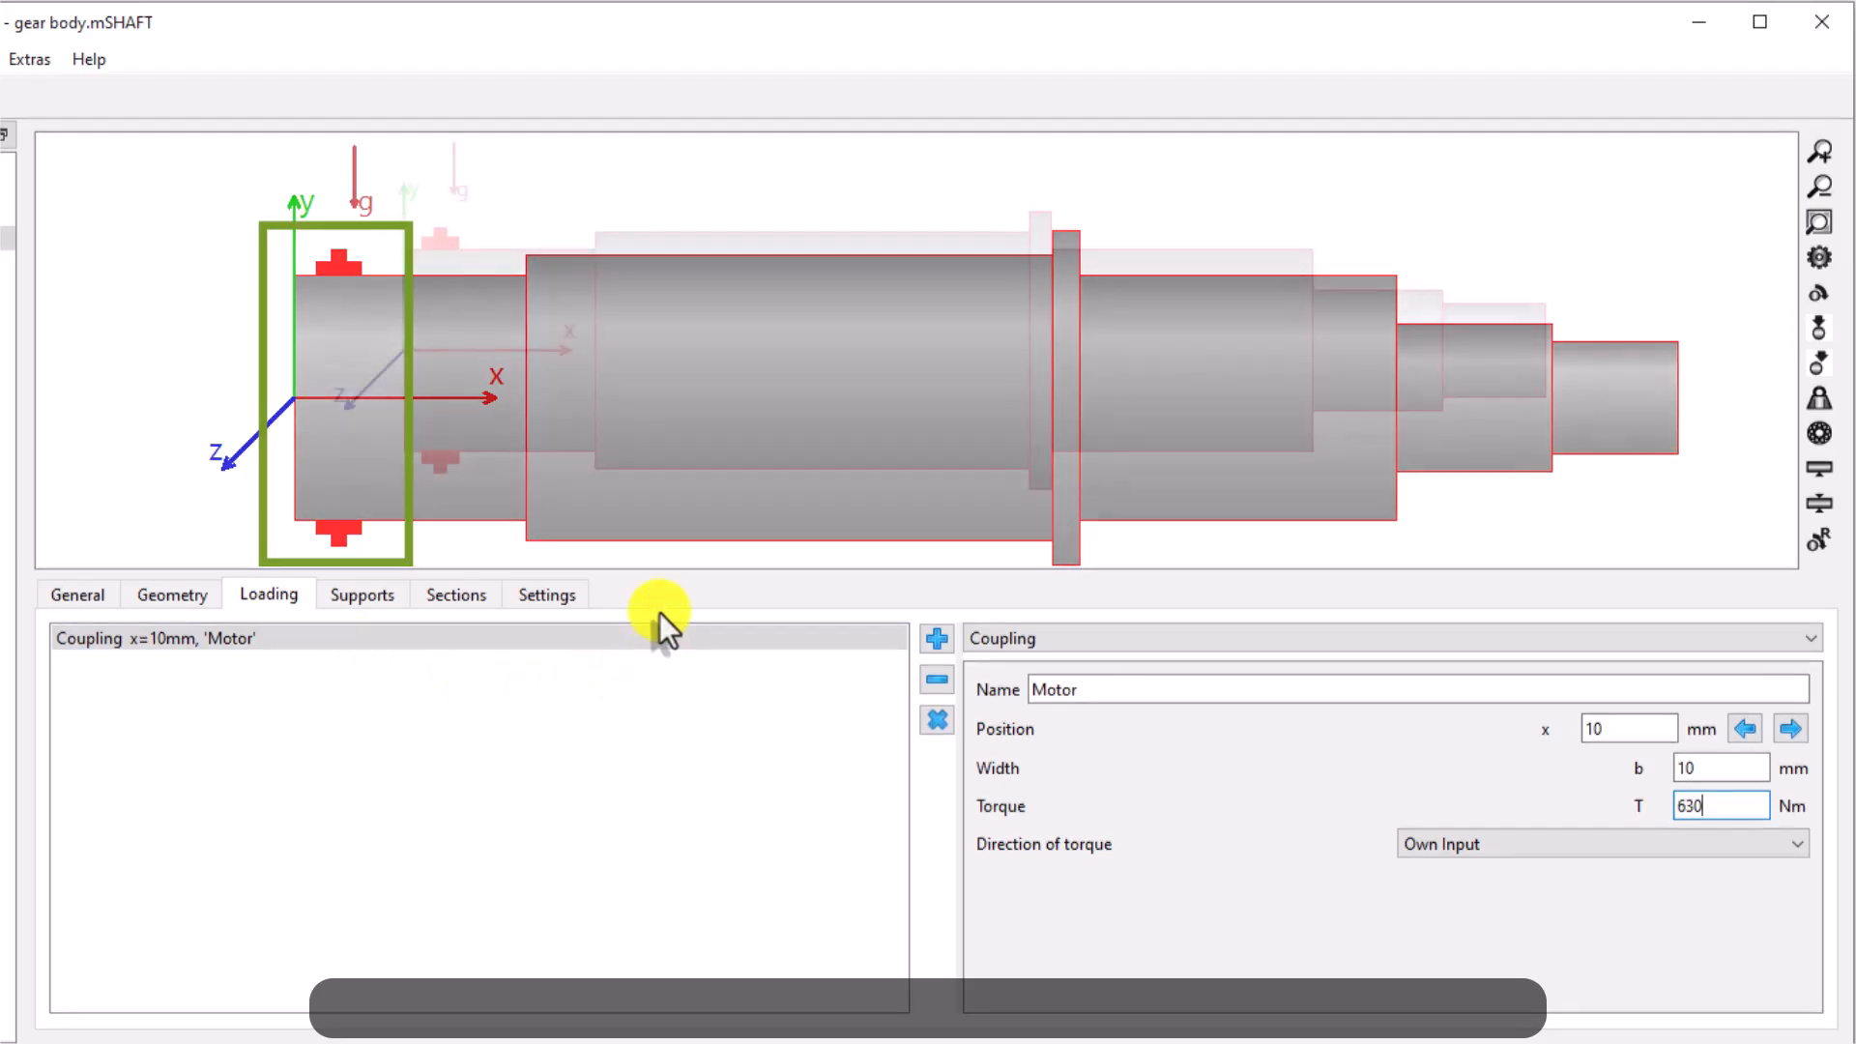
Add a cylindrical gear load to the Input shaft
left_click(937, 638)
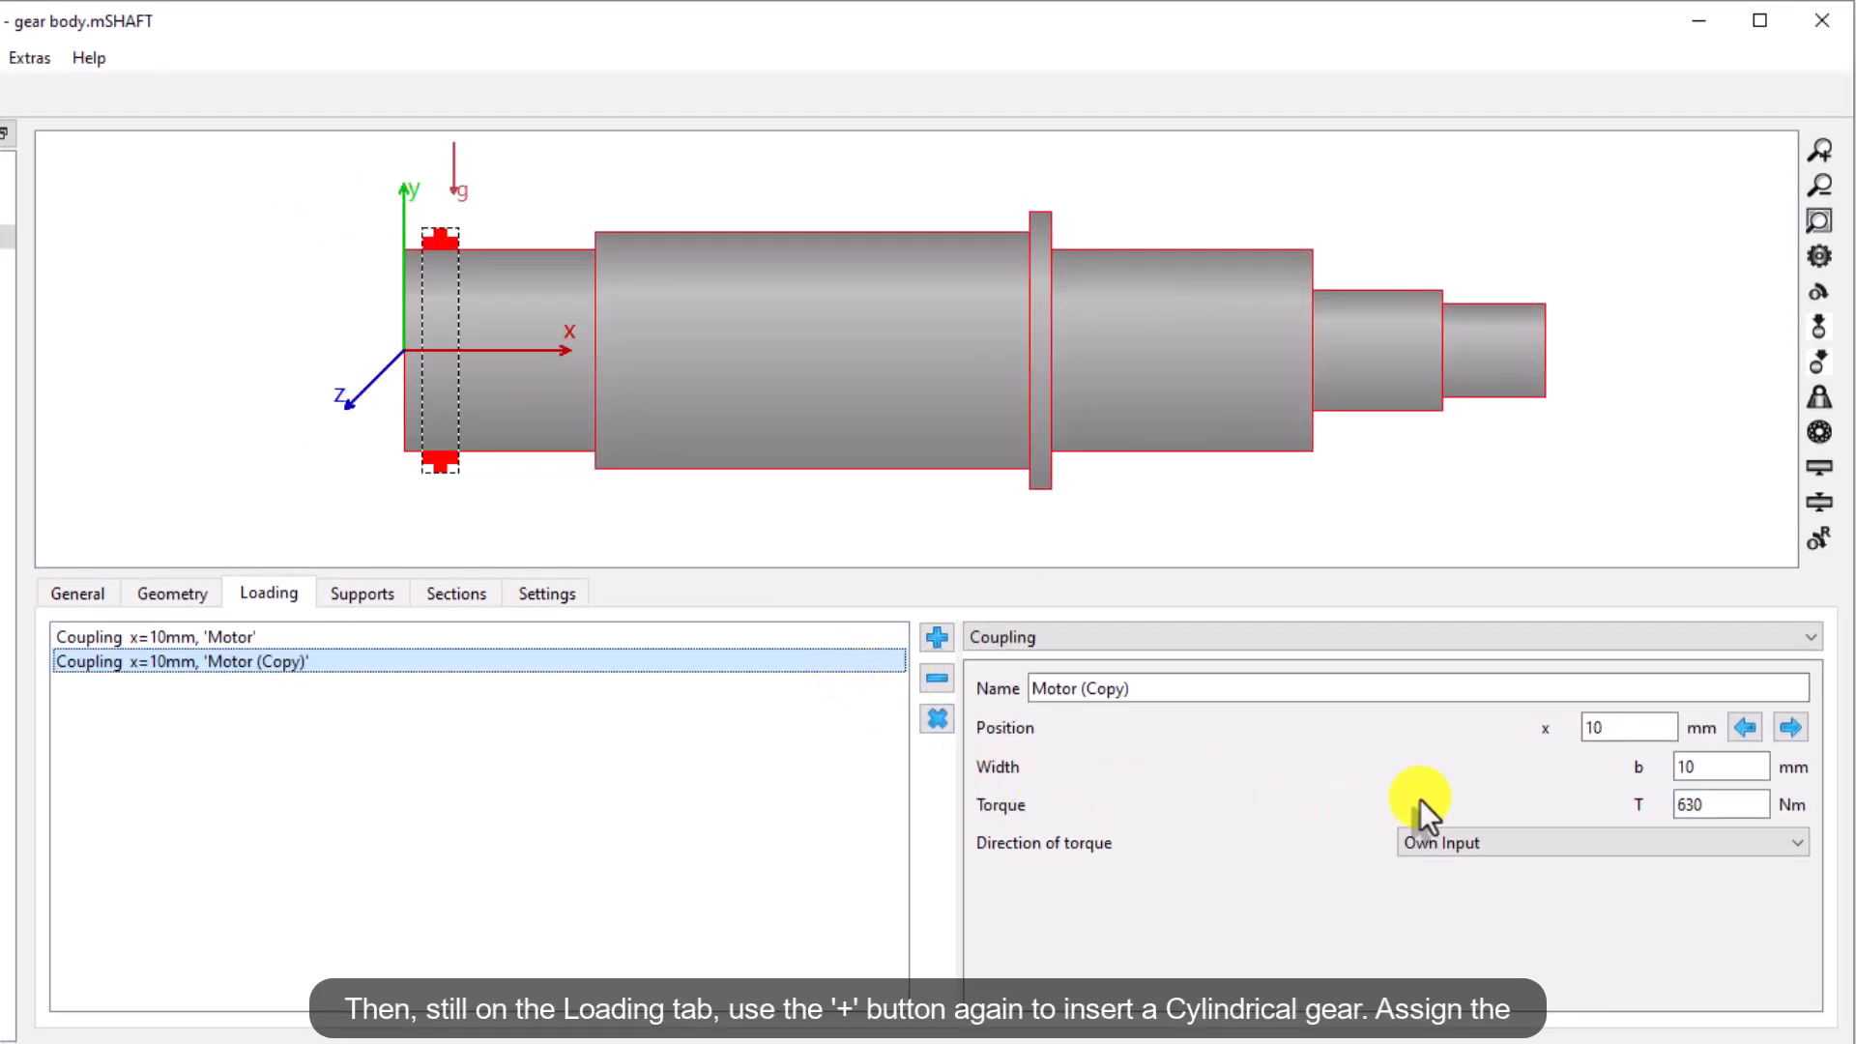
left_click(1547, 636)
left_click(1547, 707)
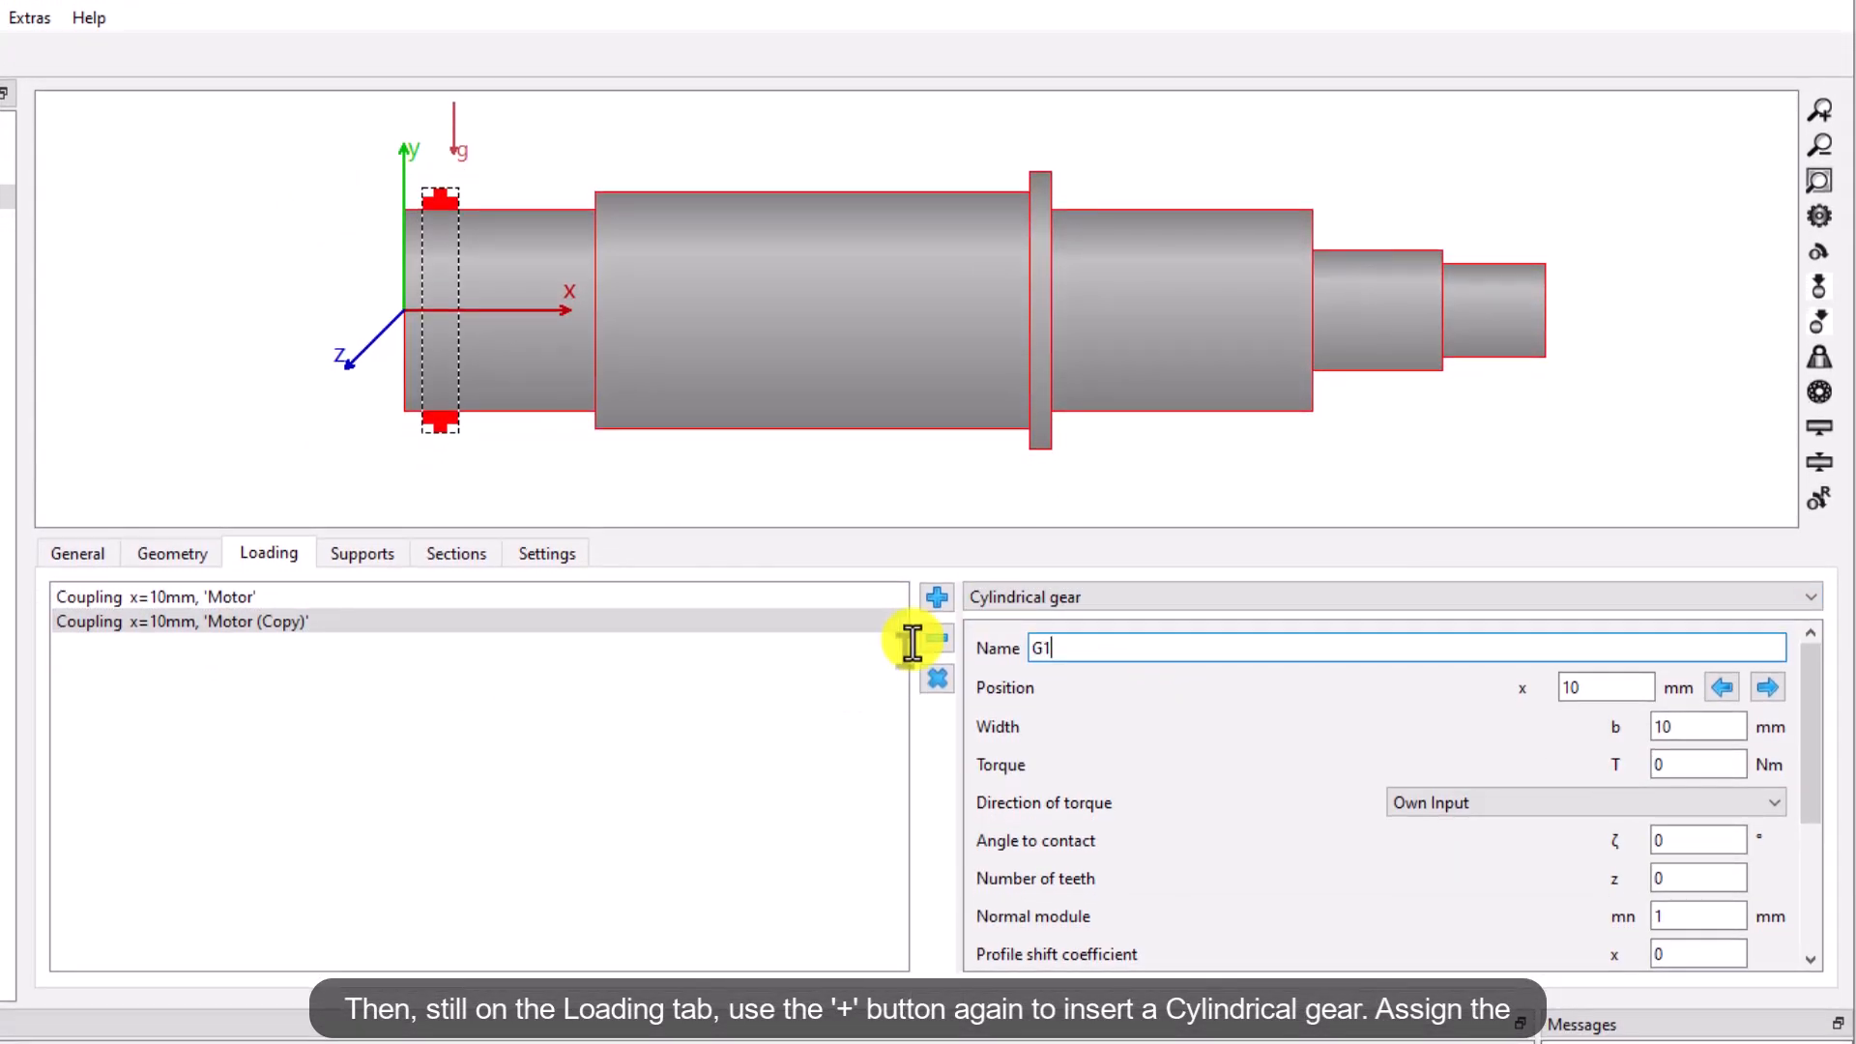
key("Tab")
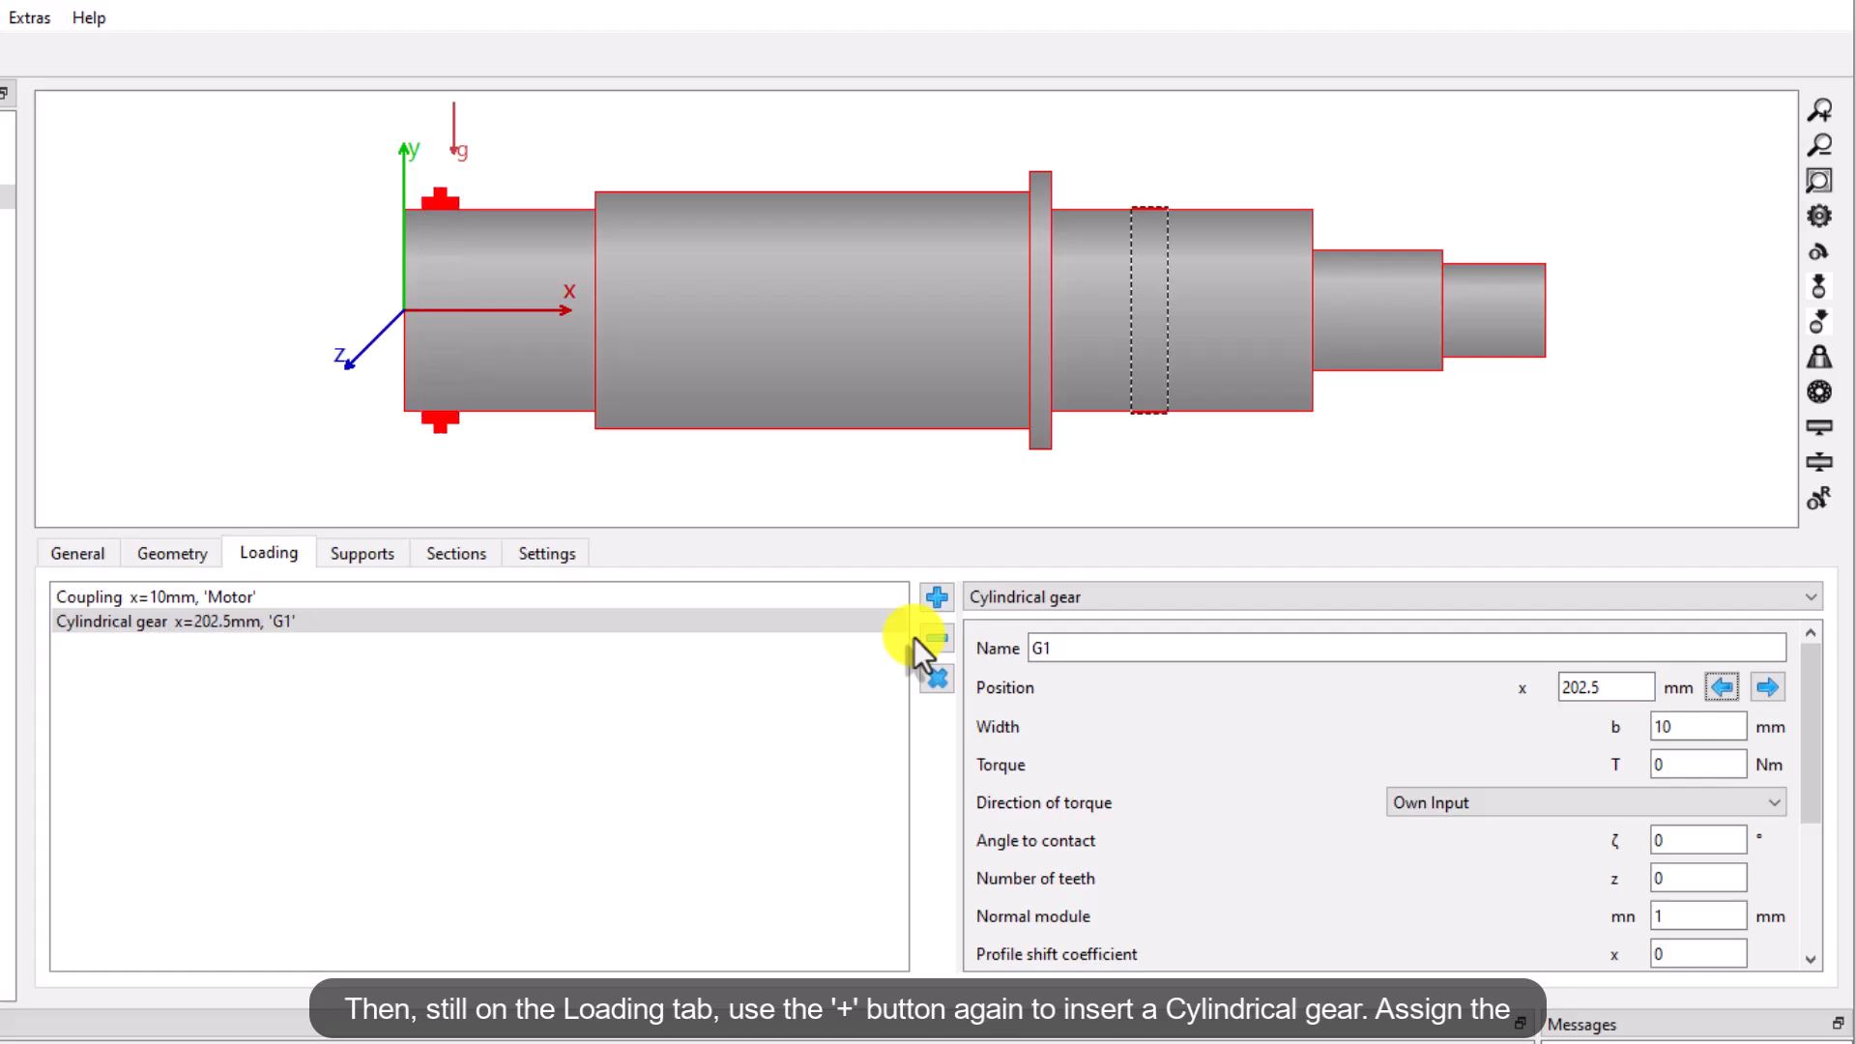
Set the gear's width to 53 mm, number of teeth to 15 and normal module to 6 mm
type("53")
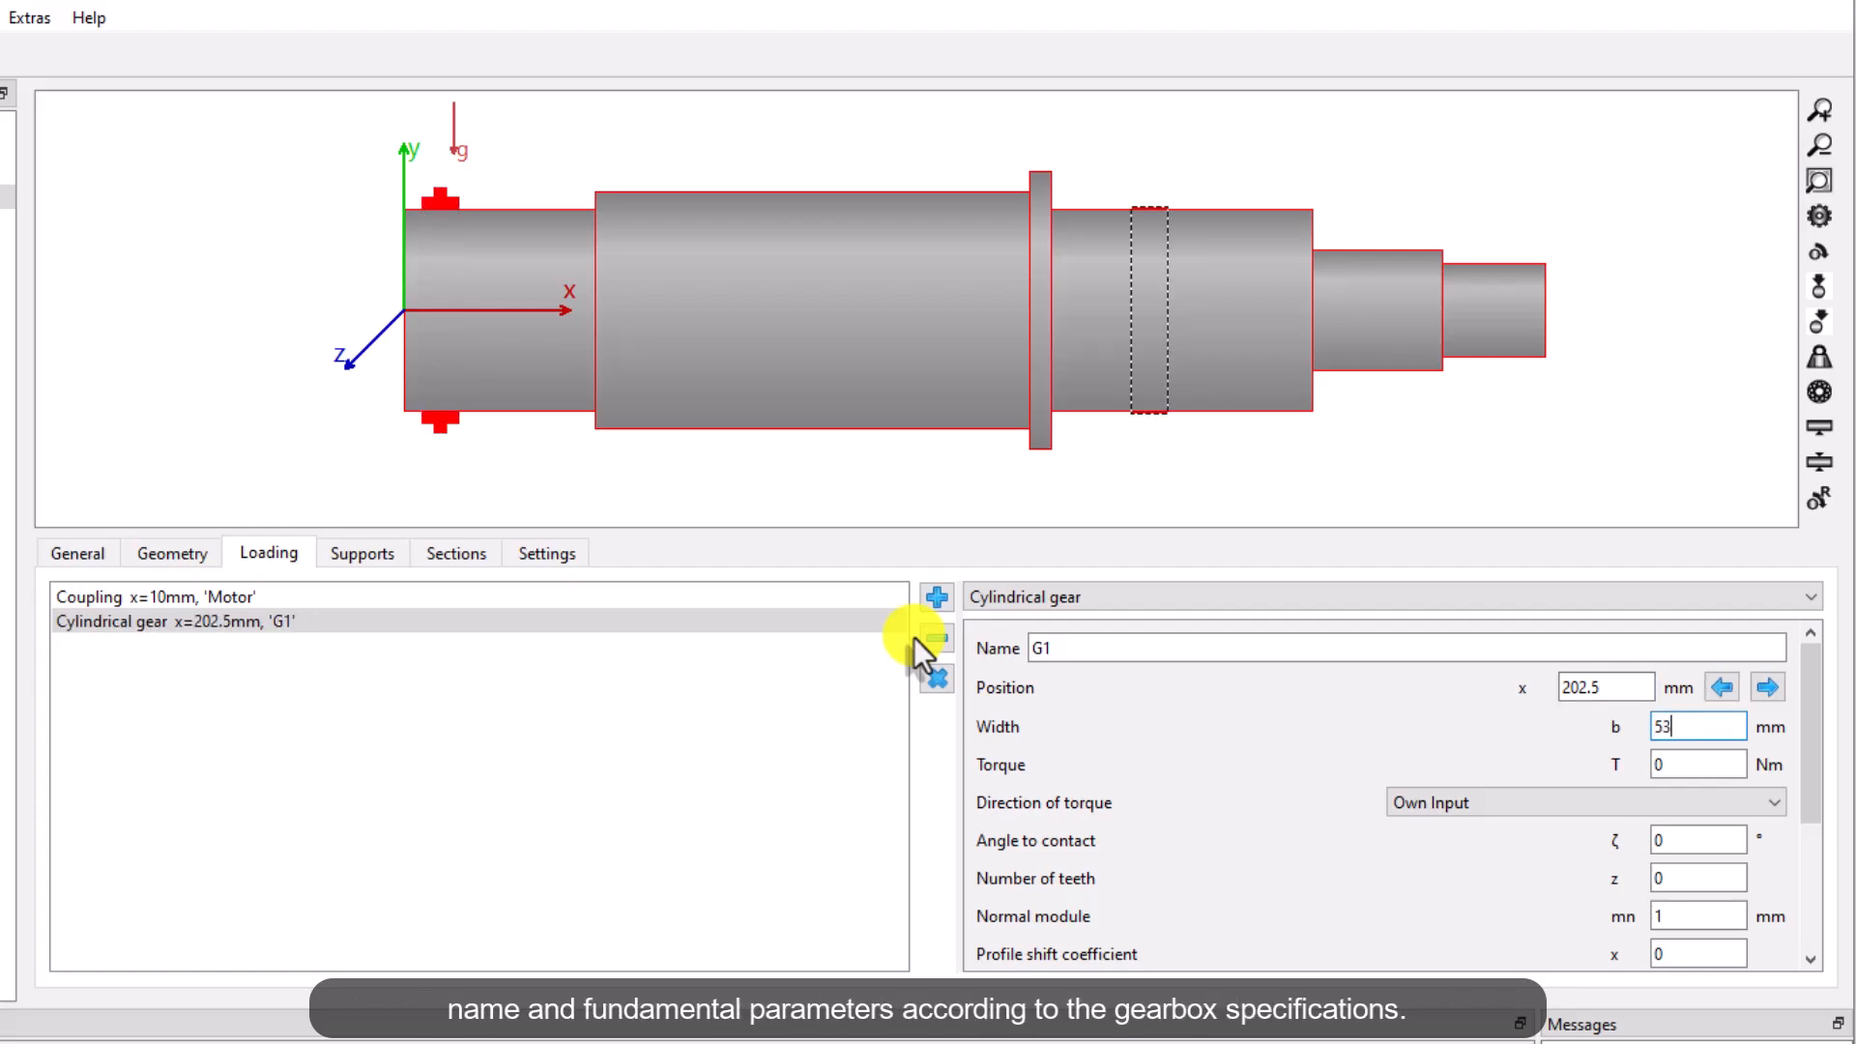
key("Tab")
key("Tab")
type("15")
key("Tab")
type("6")
key("Tab")
key("Tab")
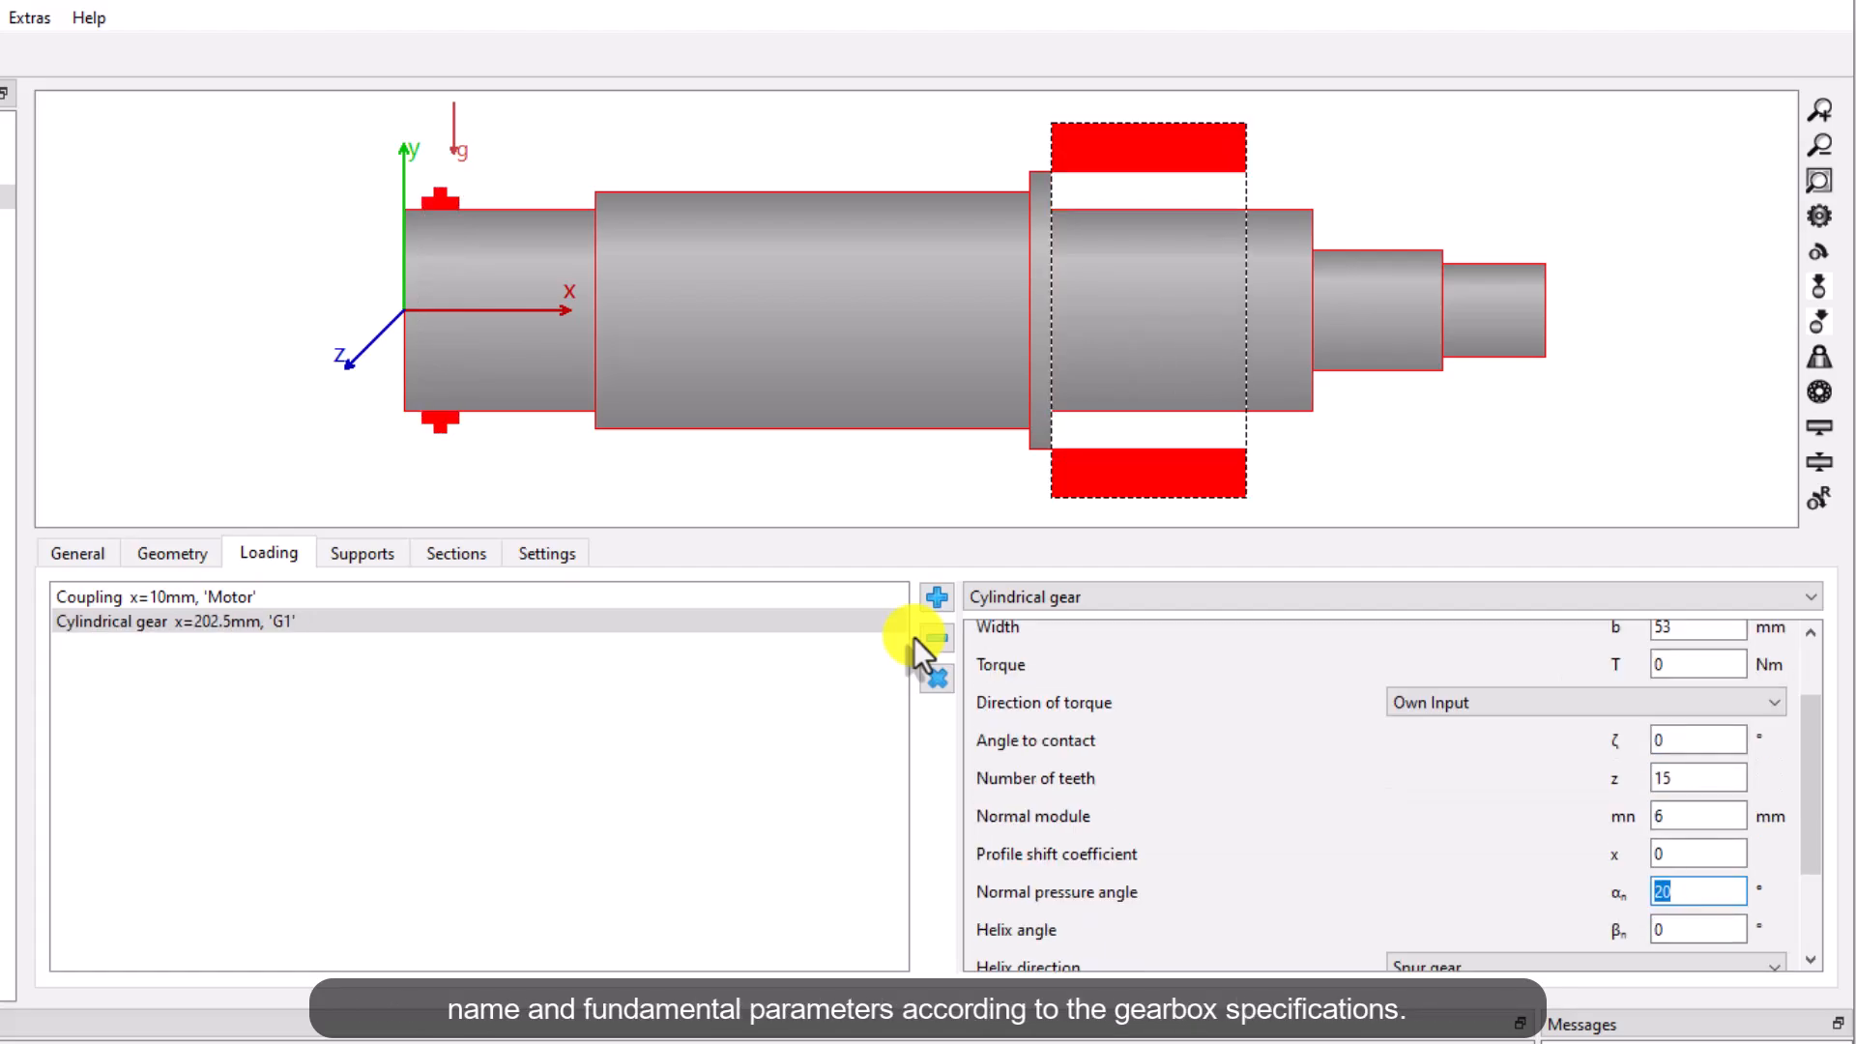
Set the gear's helix angle to 30° with a left-hand helix direction
key("Tab")
type("30")
key("Tab")
left_click(1769, 880)
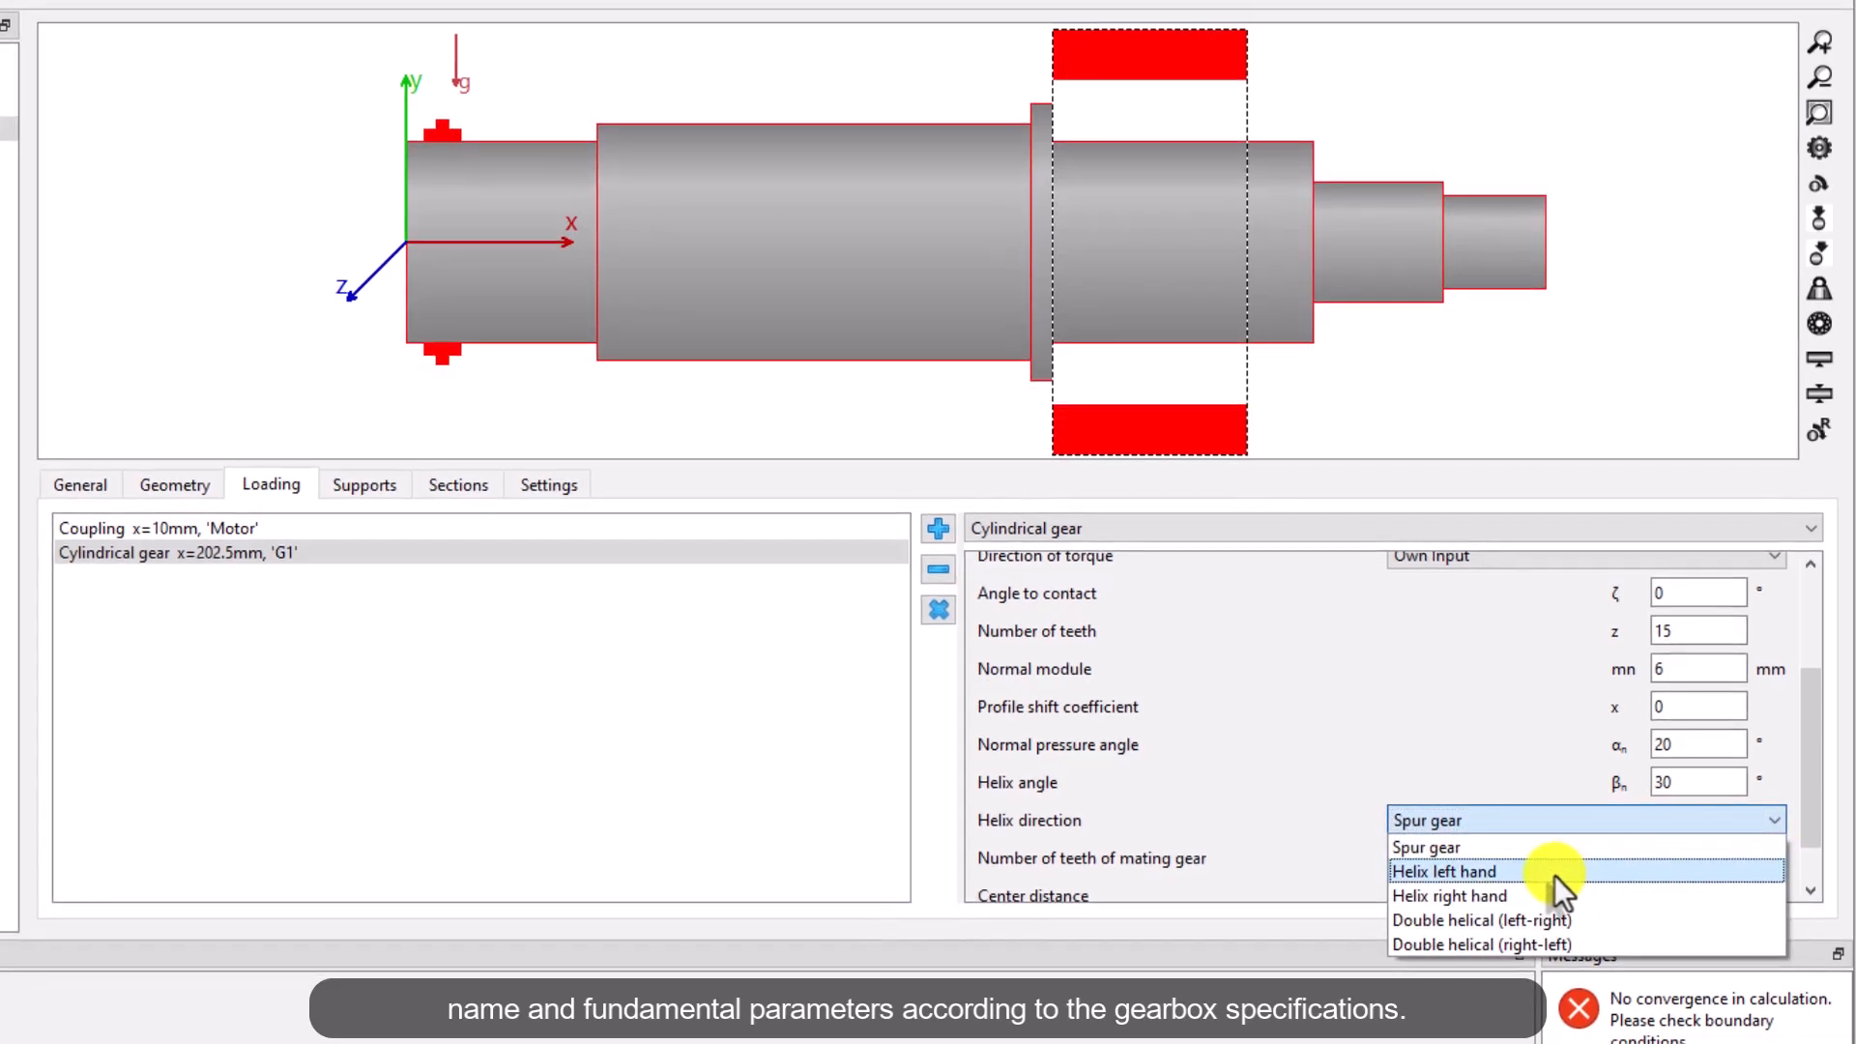
left_click(1558, 924)
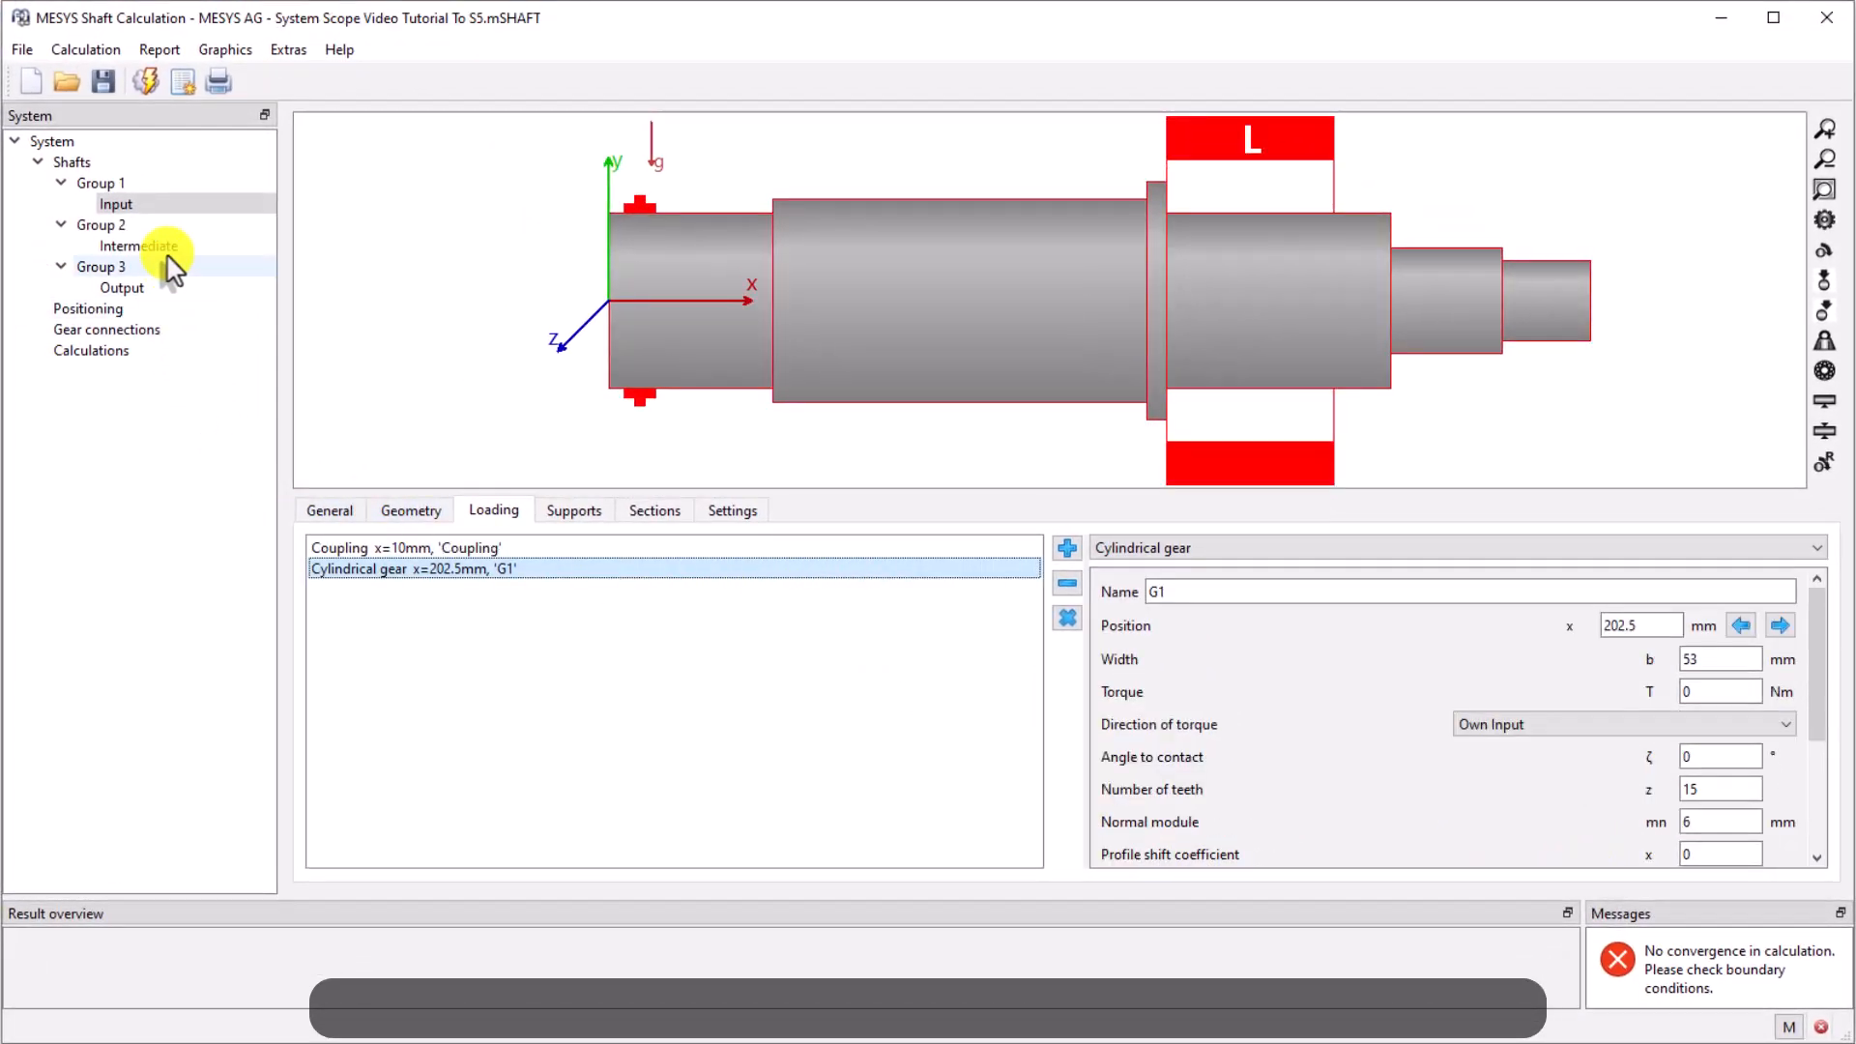
Open the gear body definition for gear G2 on the Intermediate shaft and add a new row
left_click(165, 248)
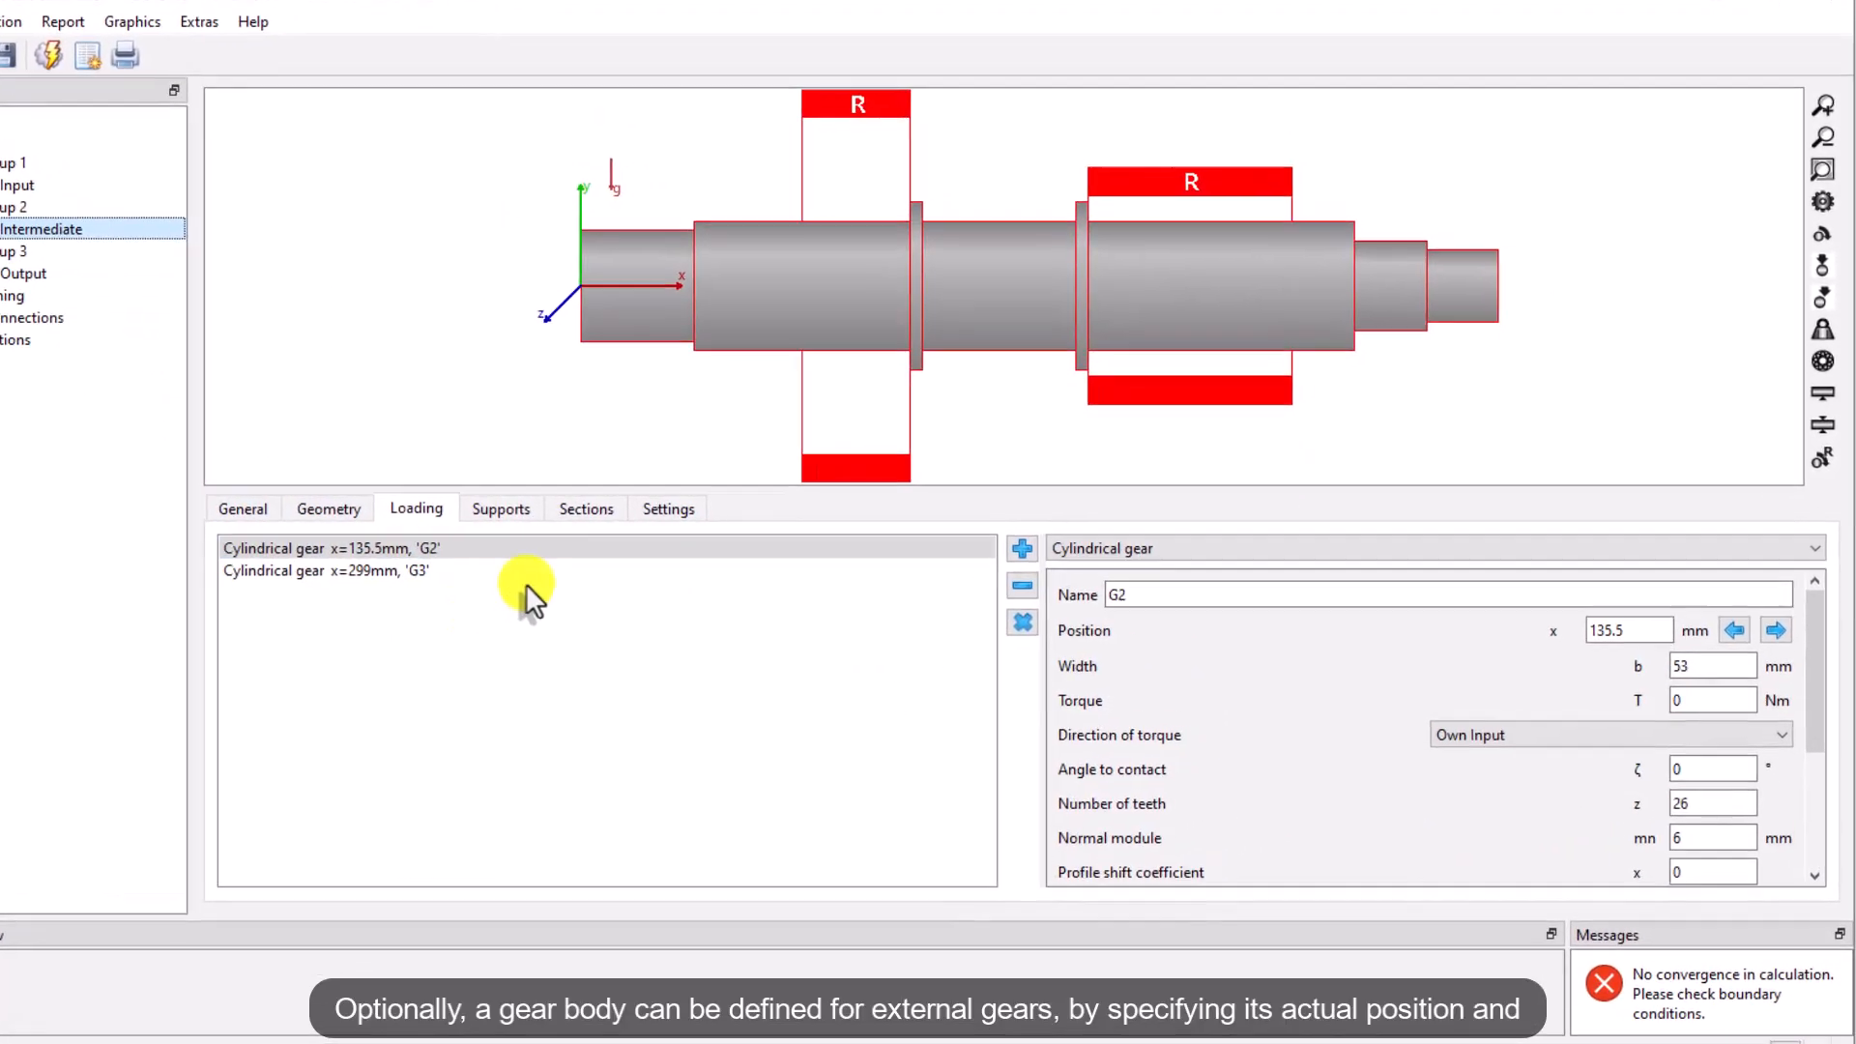
left_click(720, 546)
left_click_drag(1811, 657, 1815, 767)
left_click(1500, 893)
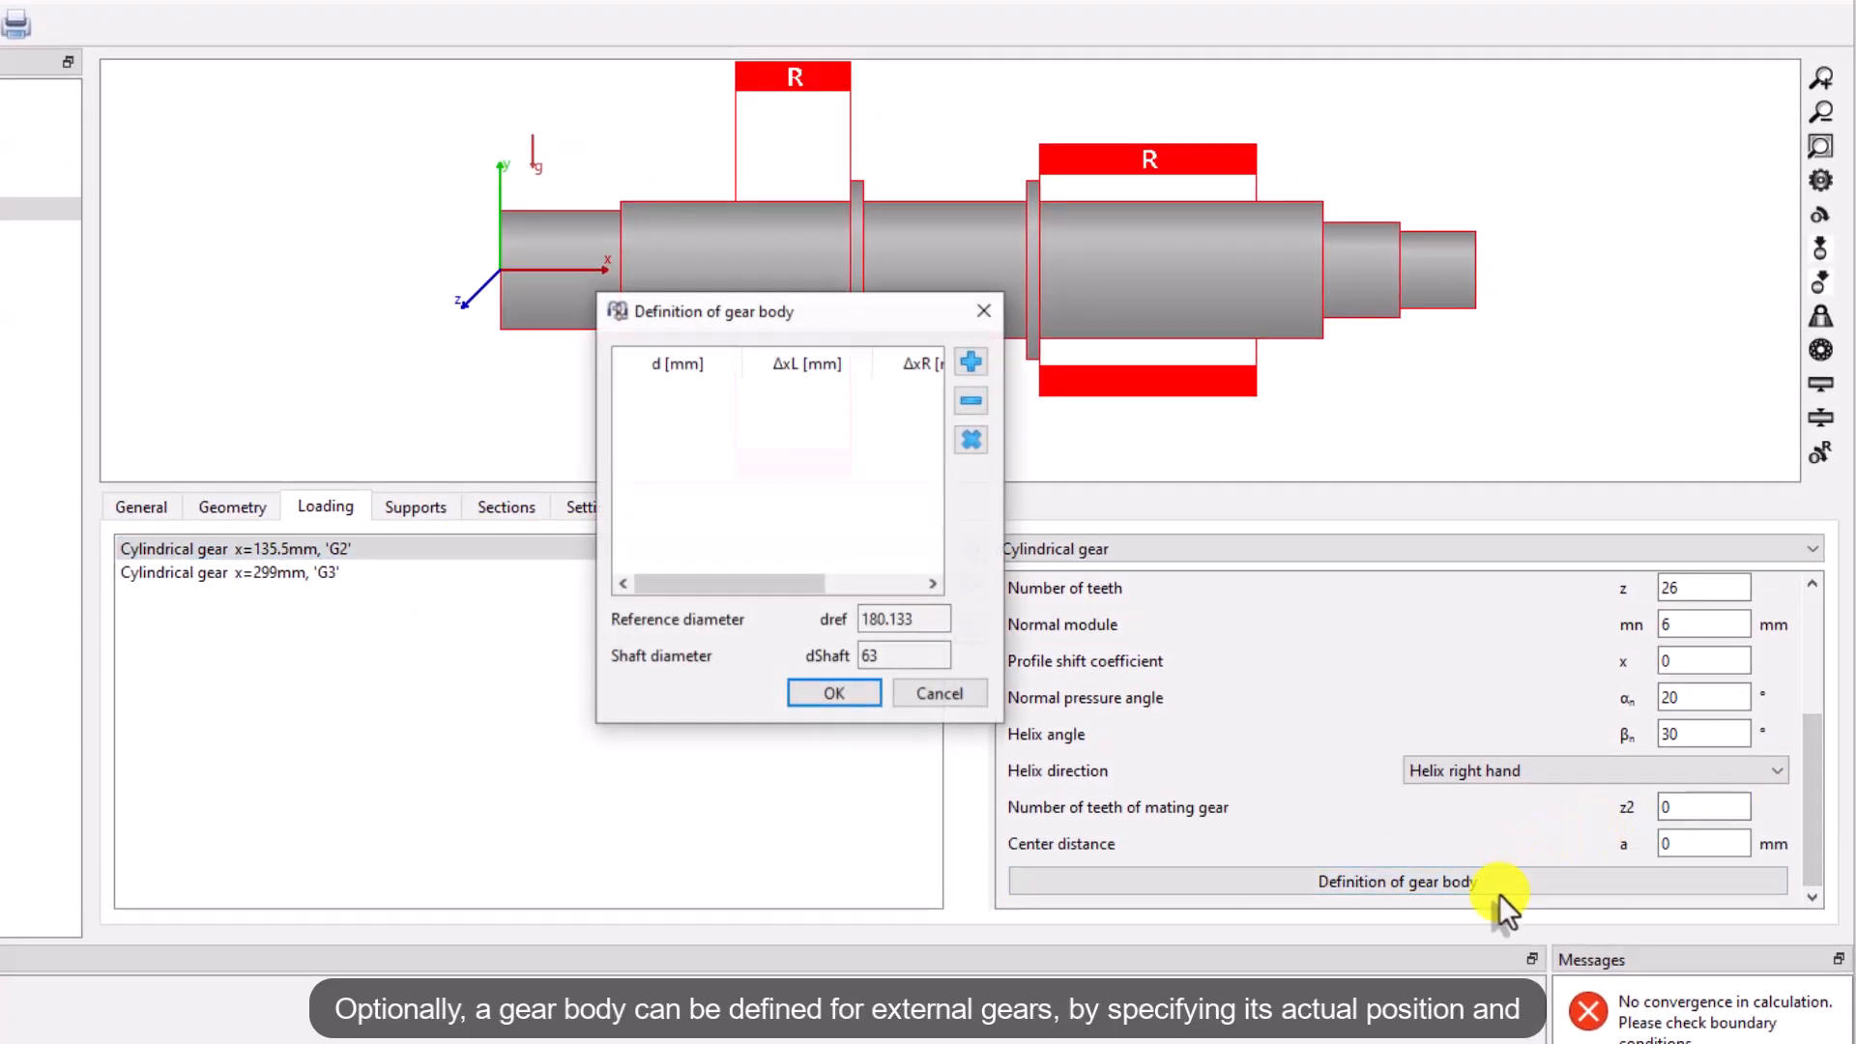
left_click_drag(851, 319, 787, 580)
left_click_drag(518, 754, 439, 746)
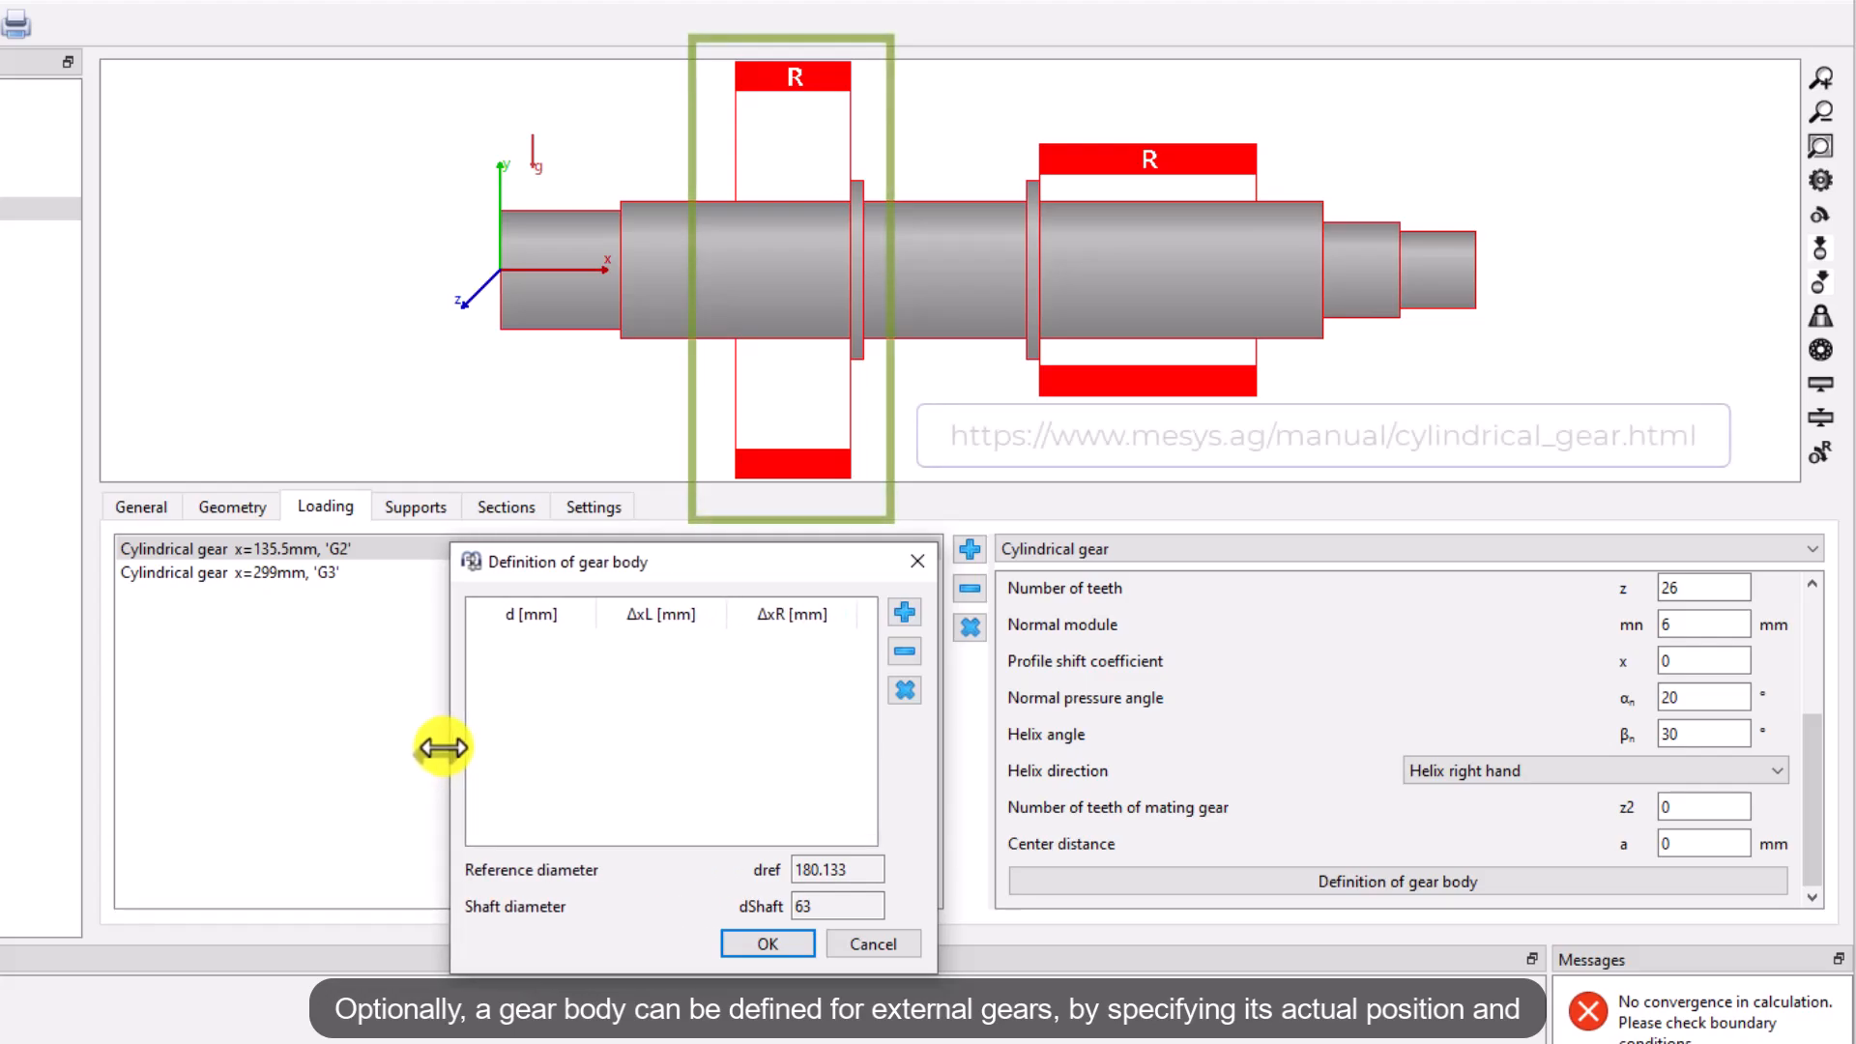
left_click(904, 612)
left_click(909, 607)
left_click(910, 607)
Define gear body rows d/ΔxL/ΔxR of 100/5/26.5, 120/0/26.5 and 120/-26.5/26.5 mm and confirm
left_click(530, 647)
type("100")
key("Tab")
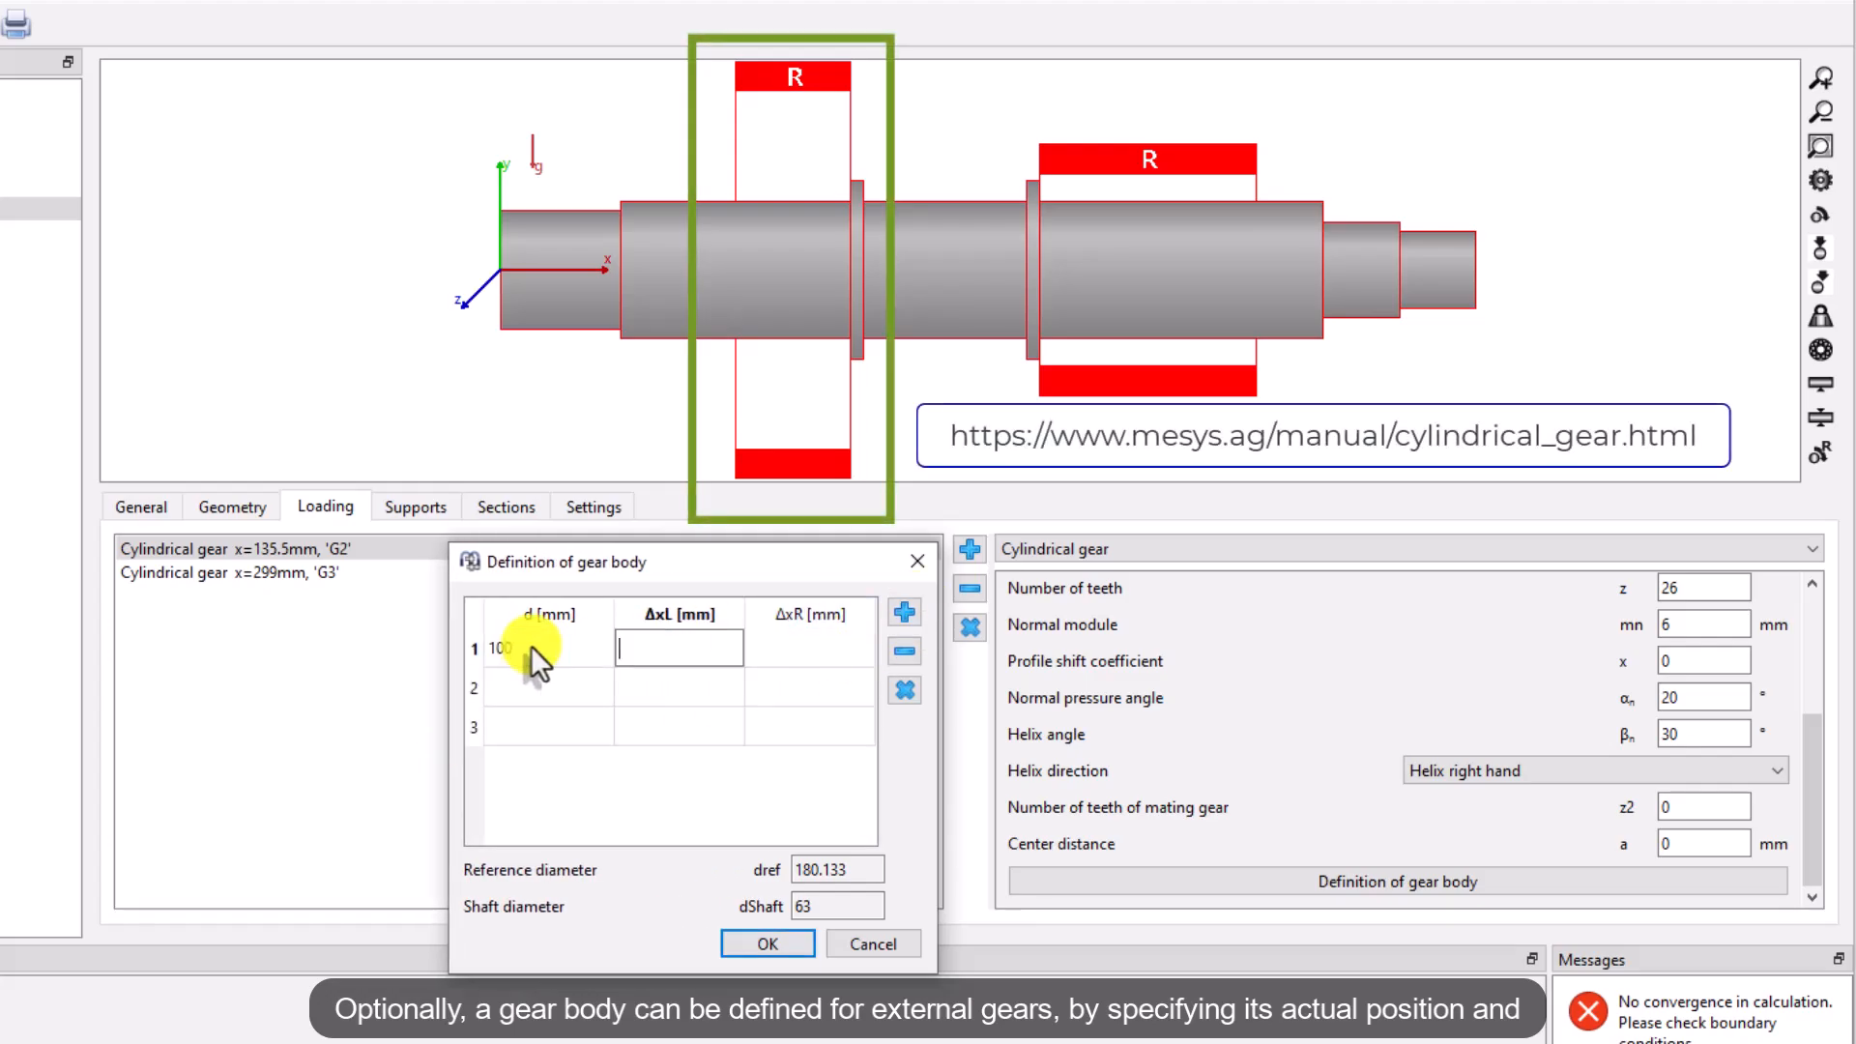
type("5")
key("Tab")
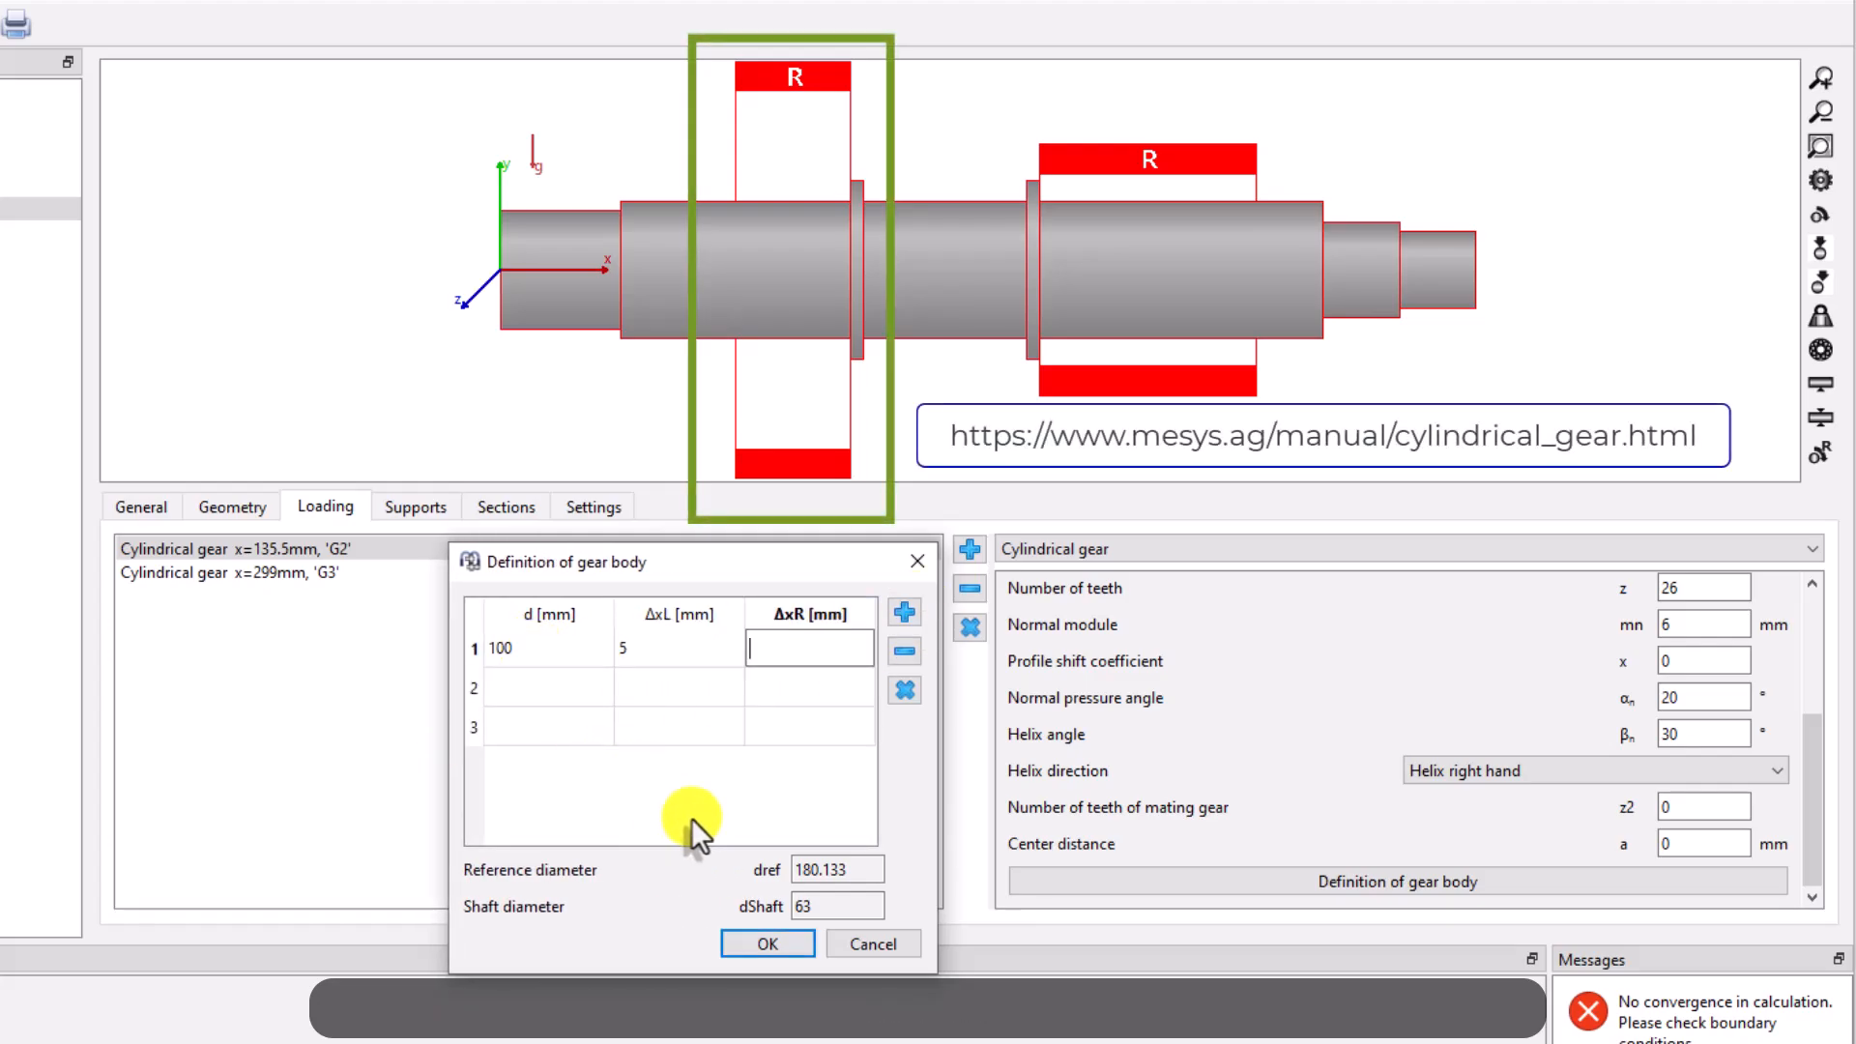
type("26.5")
key("Tab")
type("120")
key("Tab")
type("0")
key("Tab")
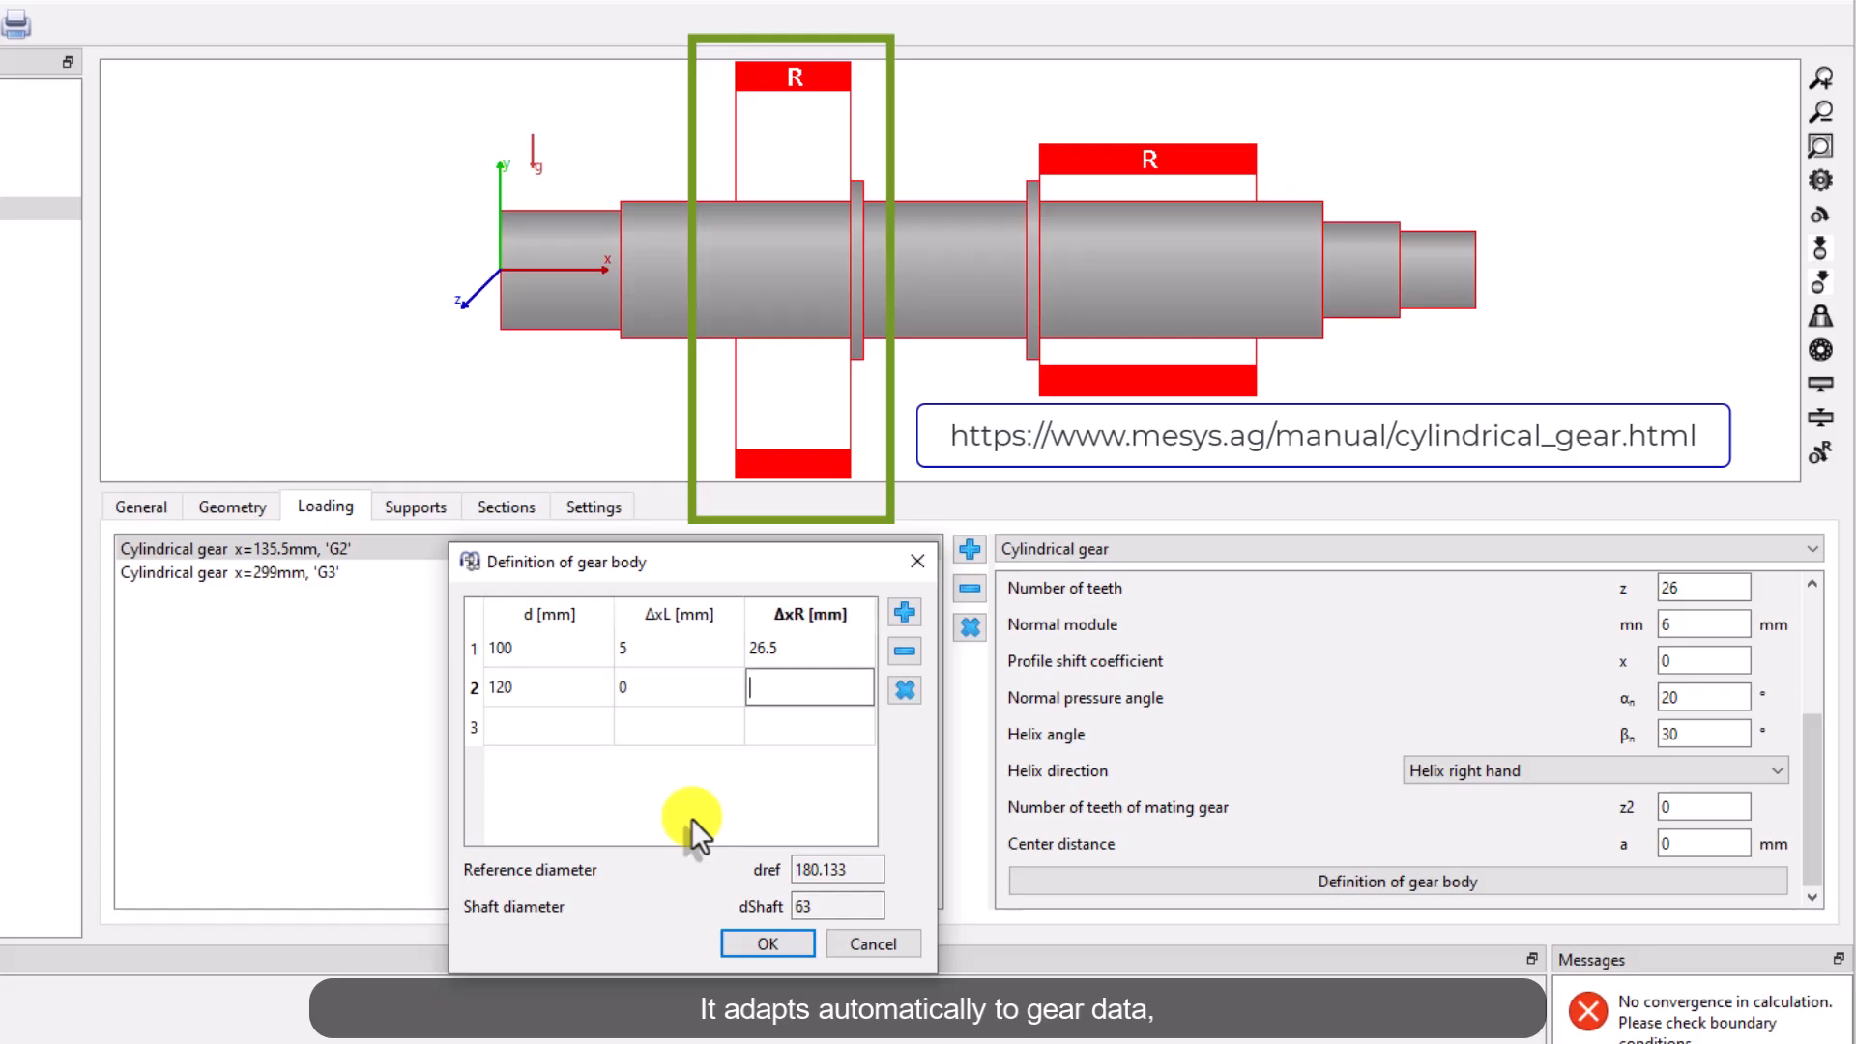
type("26.5")
key("Tab")
type("120")
key("Tab")
type("-26.5")
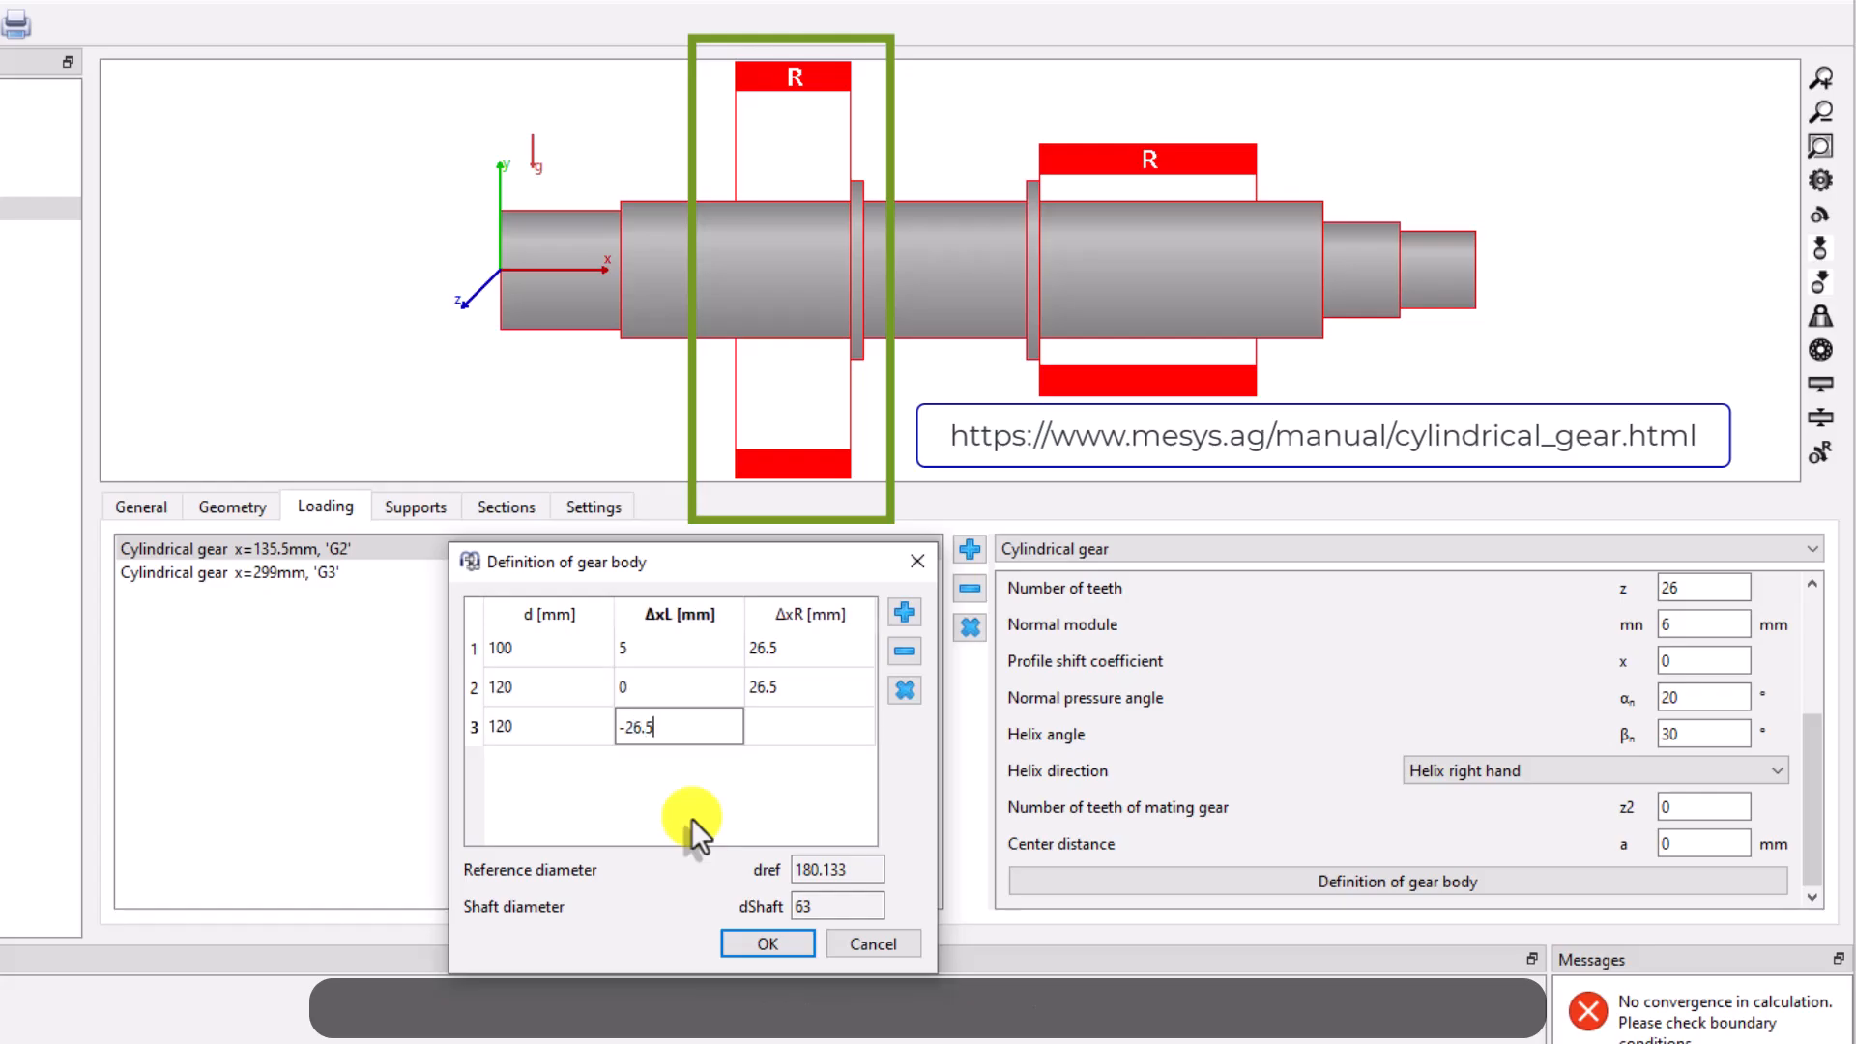
key("Tab")
type("26.5")
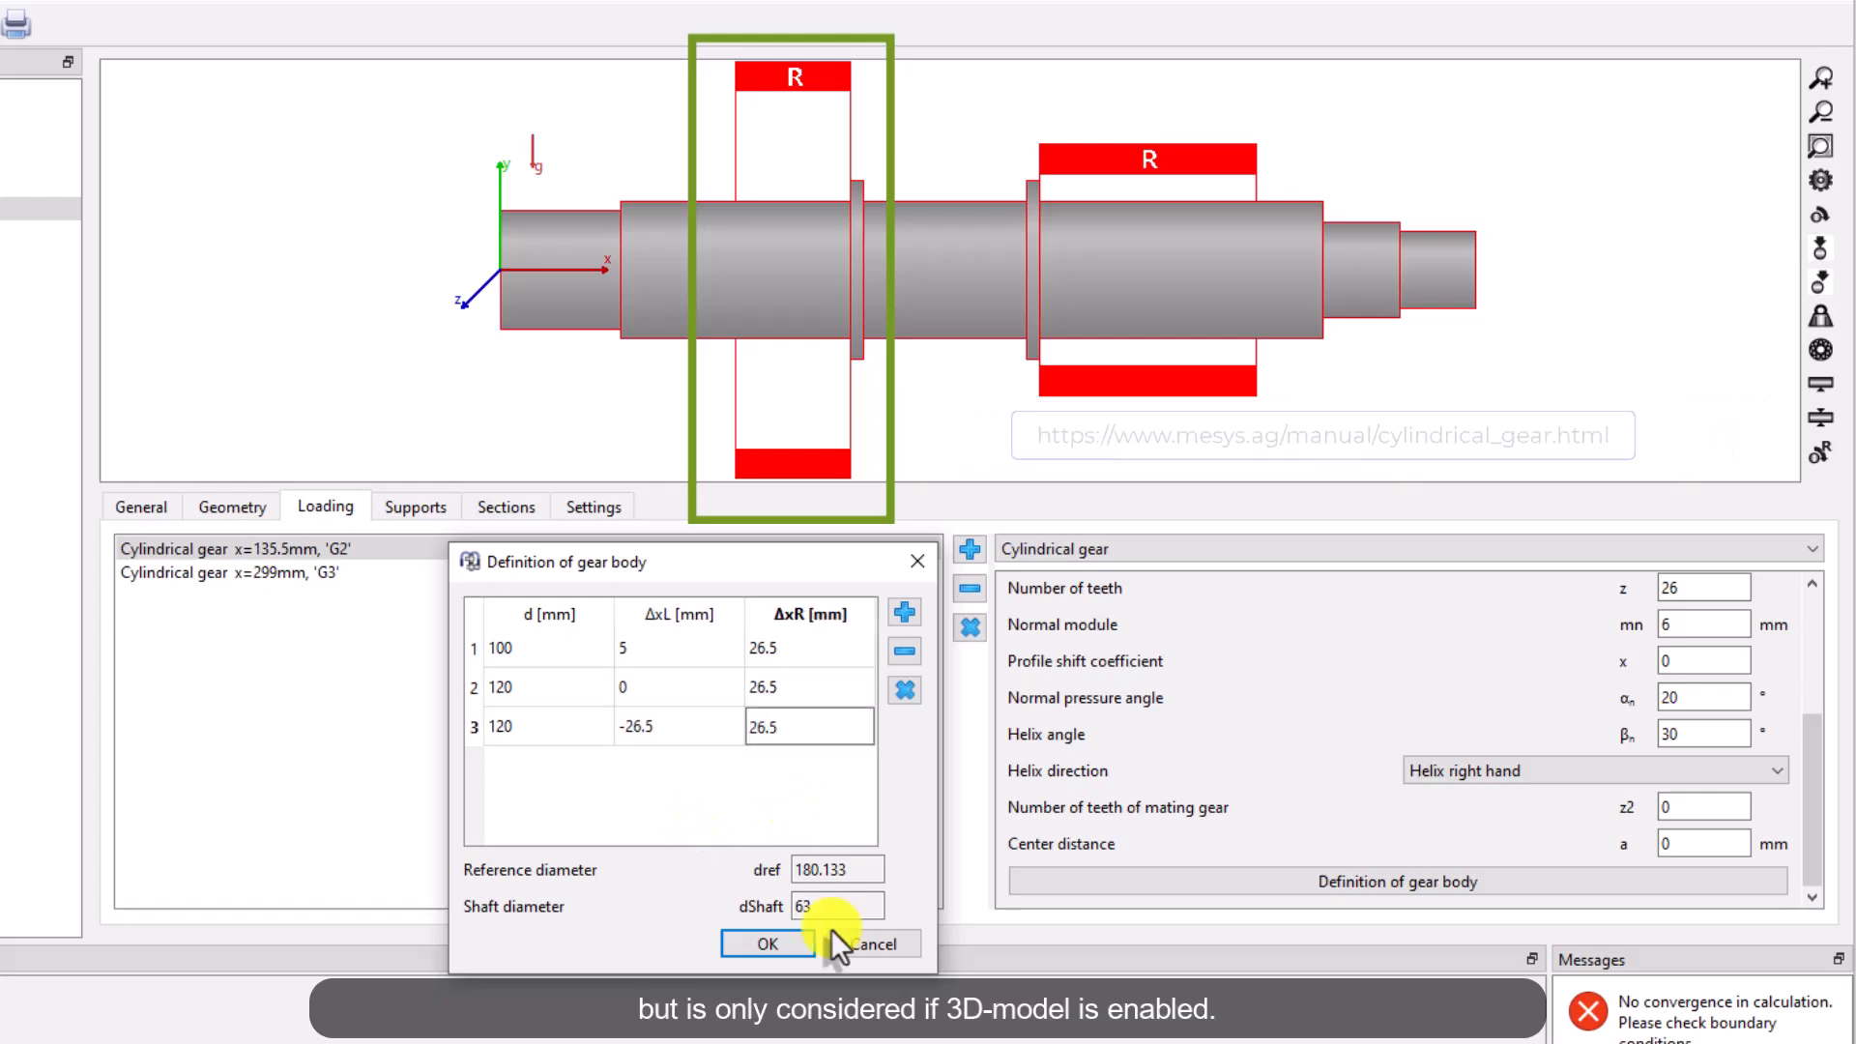
left_click(767, 943)
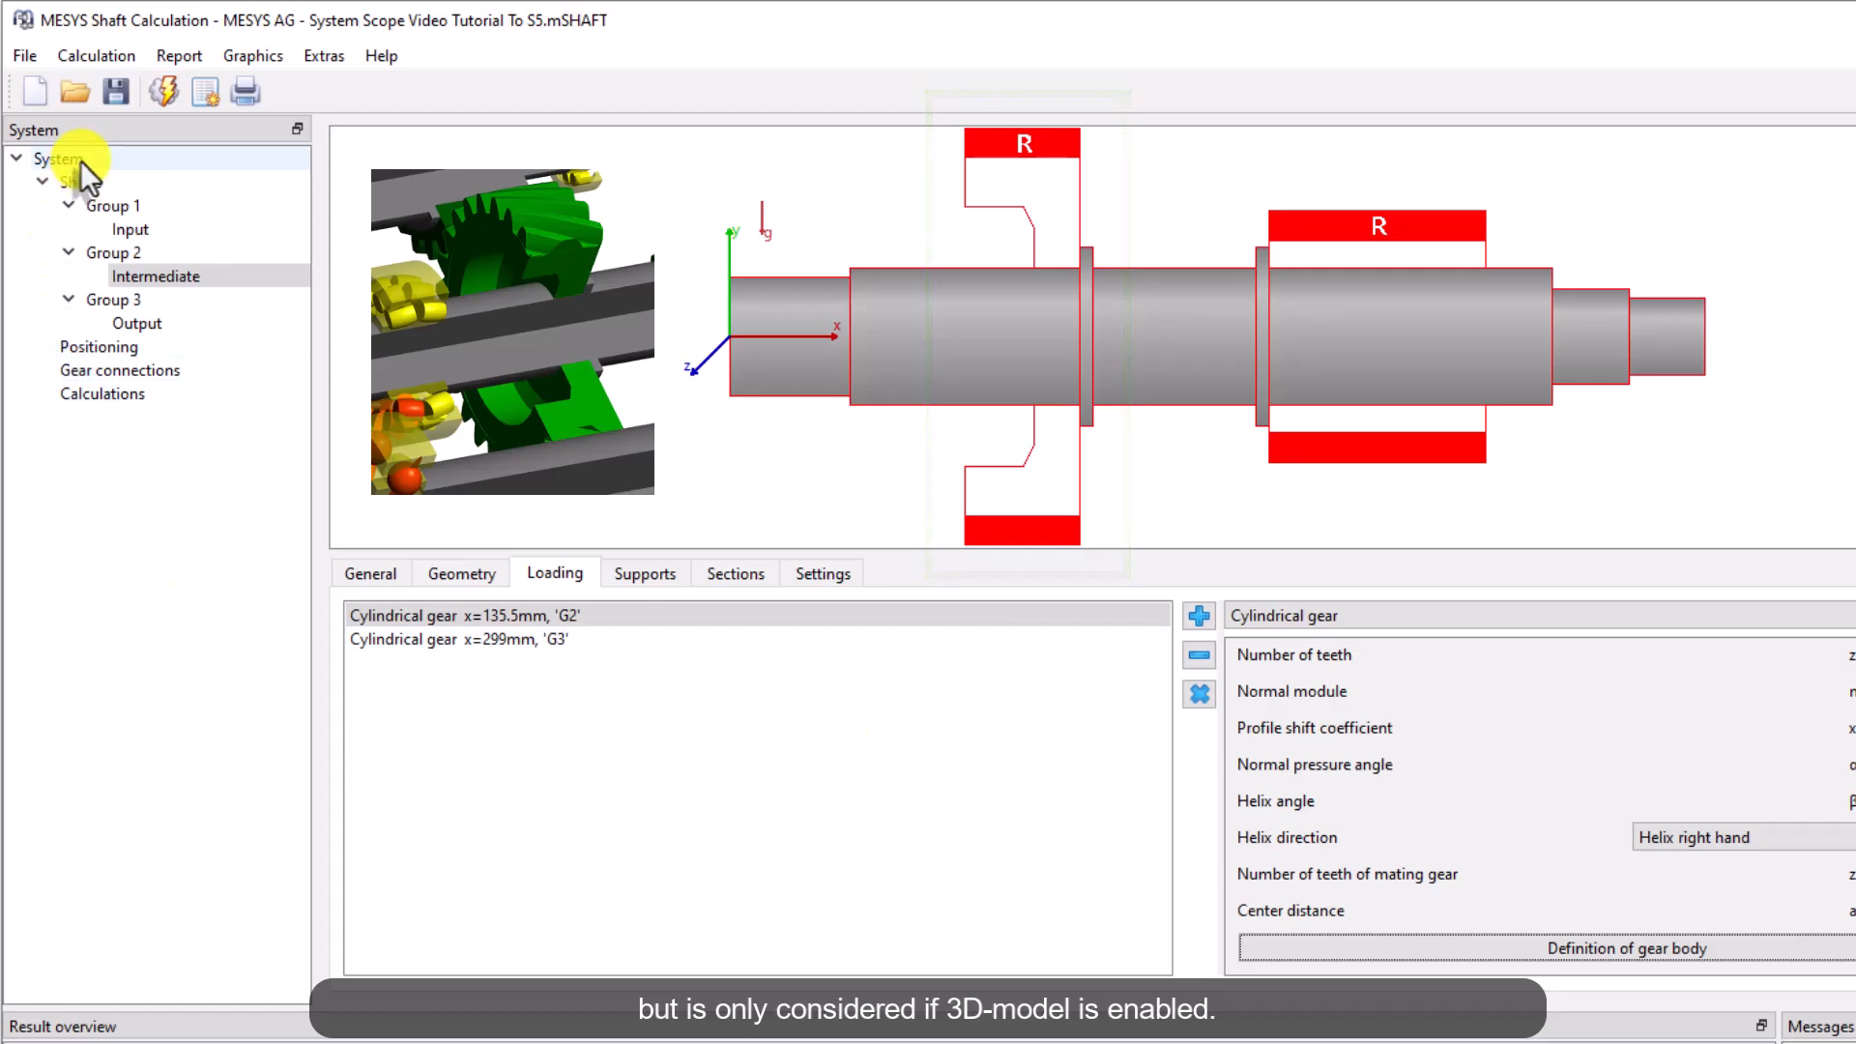
Inspect the gear-stiffness option in the system settings, then the loads on the Intermediate and Output shafts
left_click(70, 158)
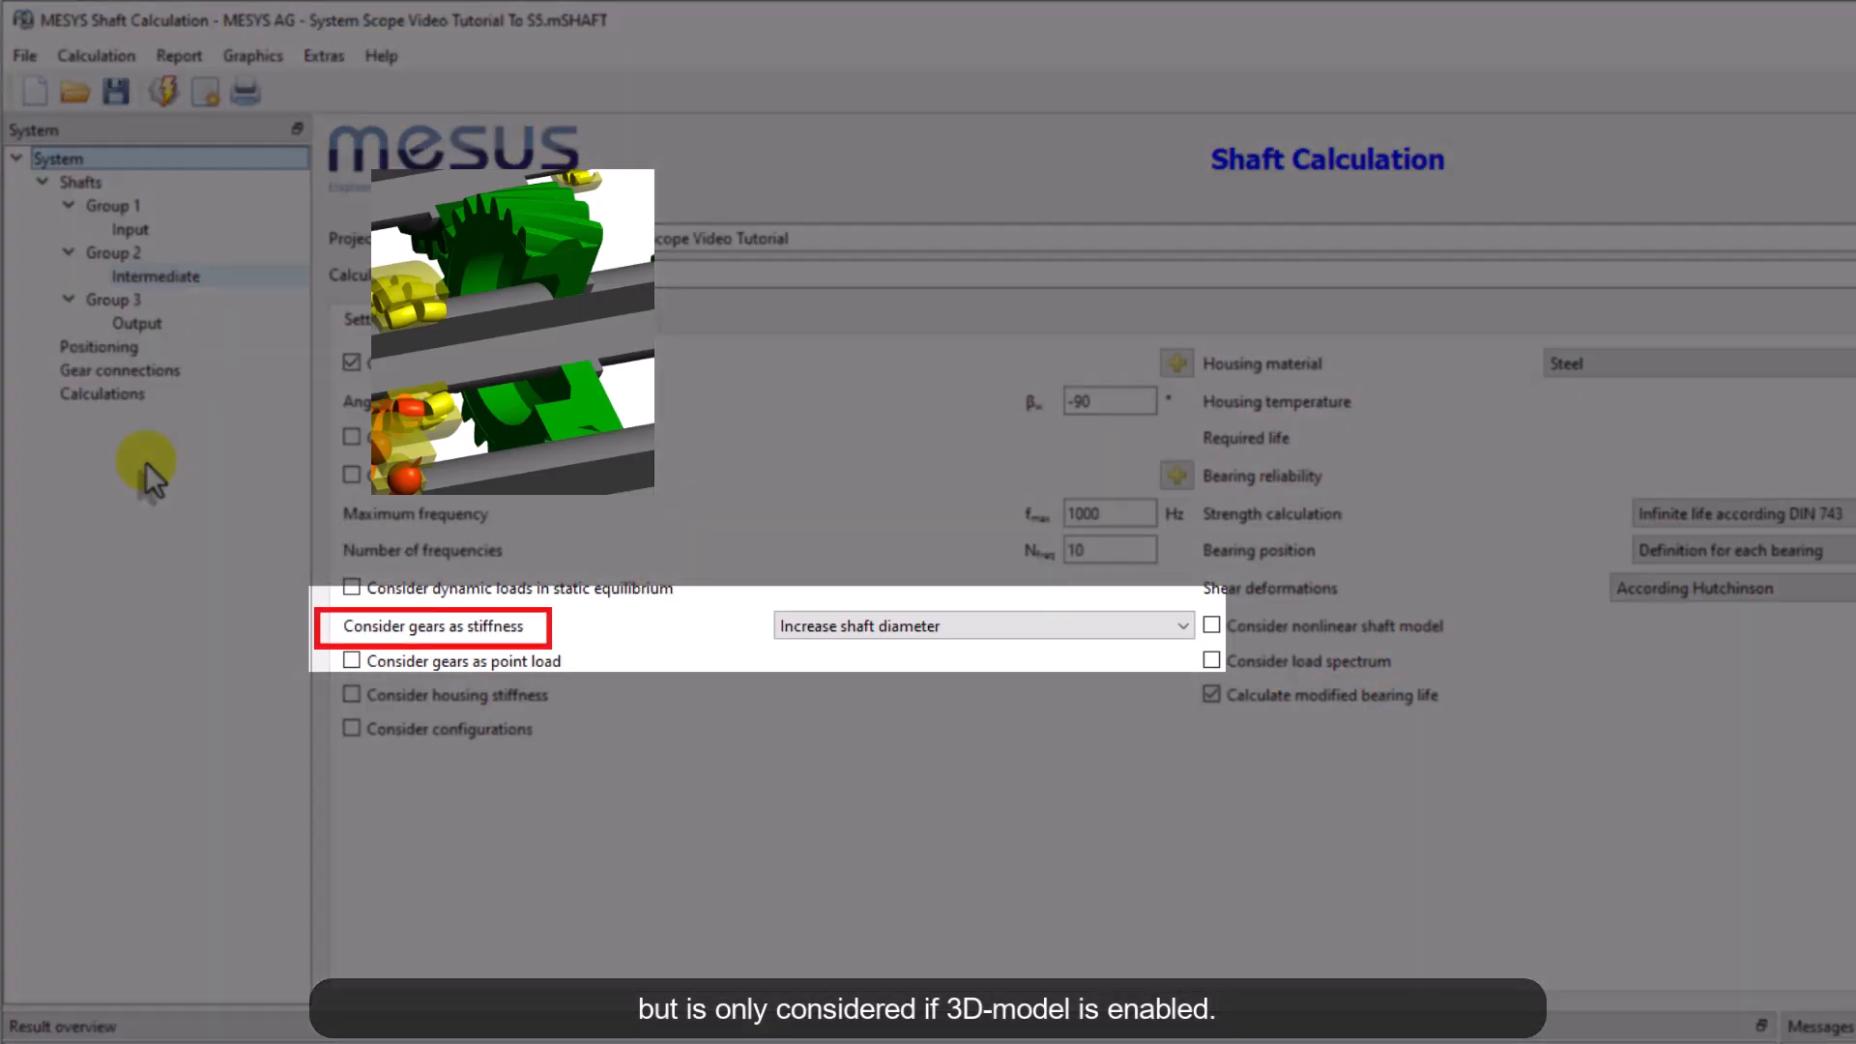
left_click(1143, 628)
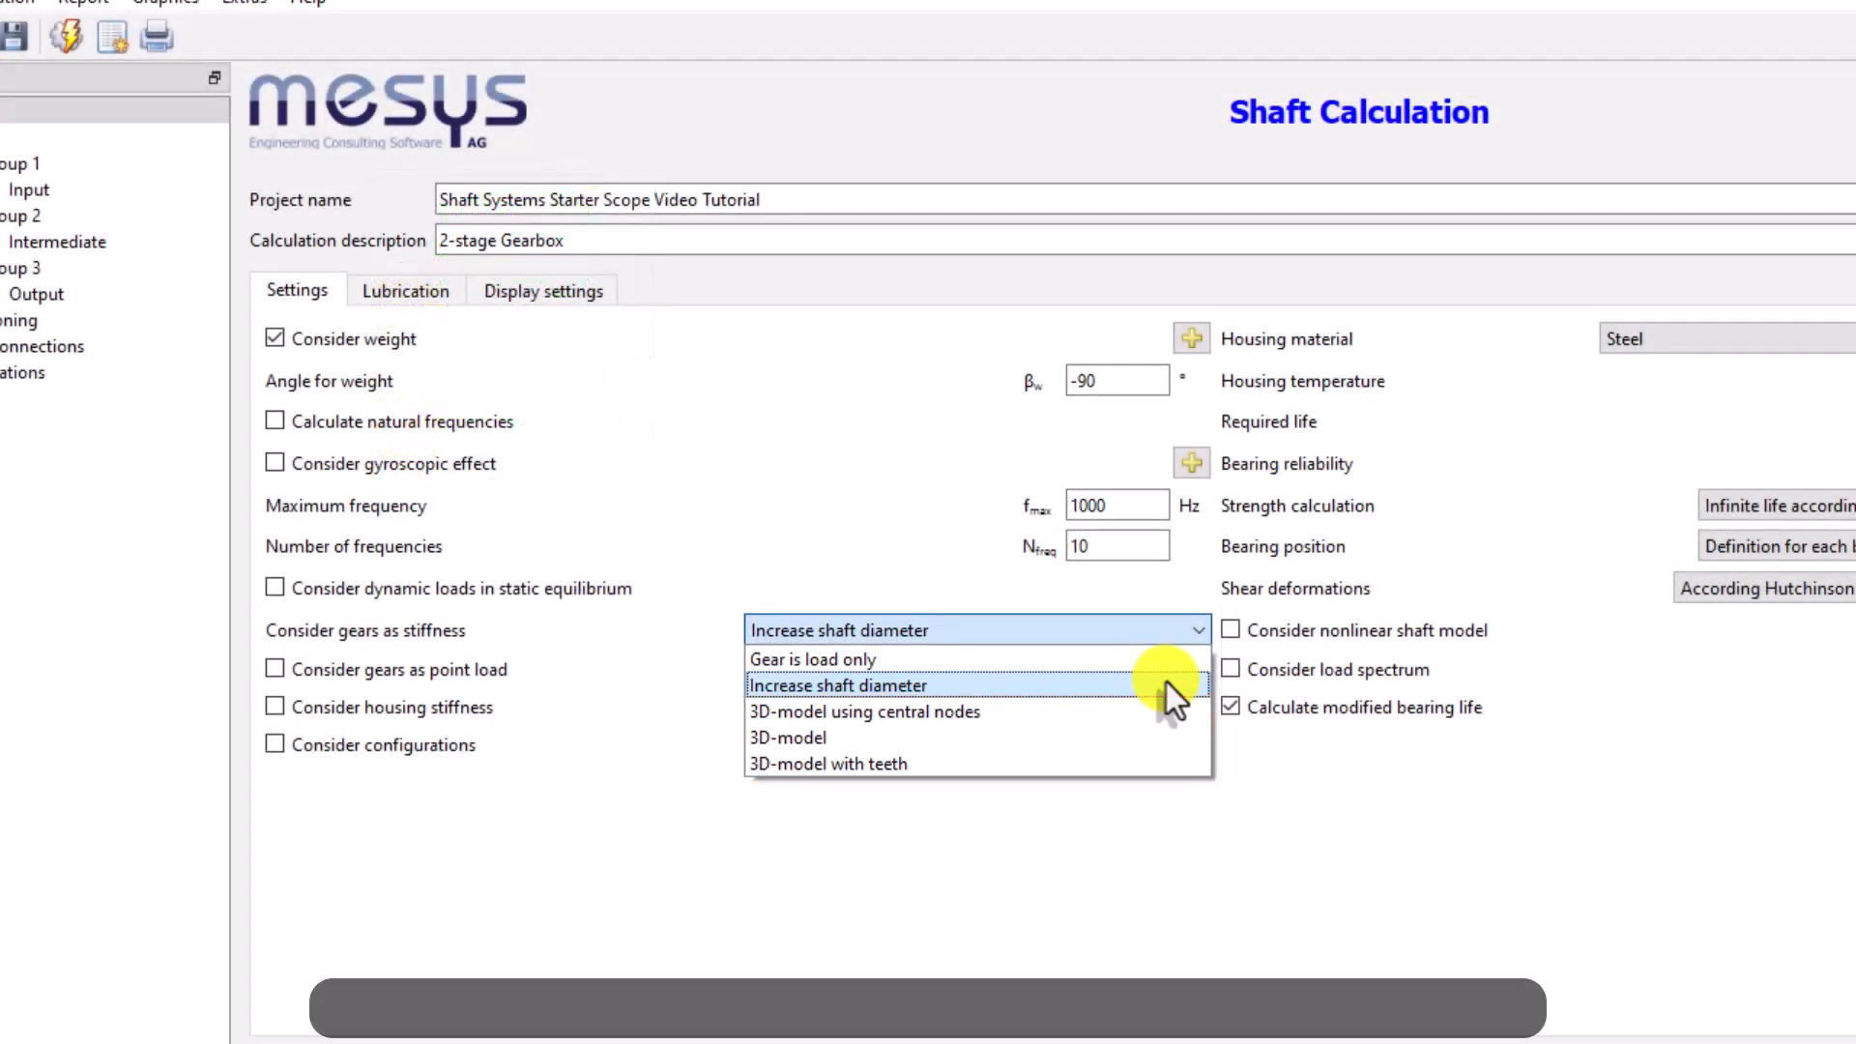
left_click(1167, 684)
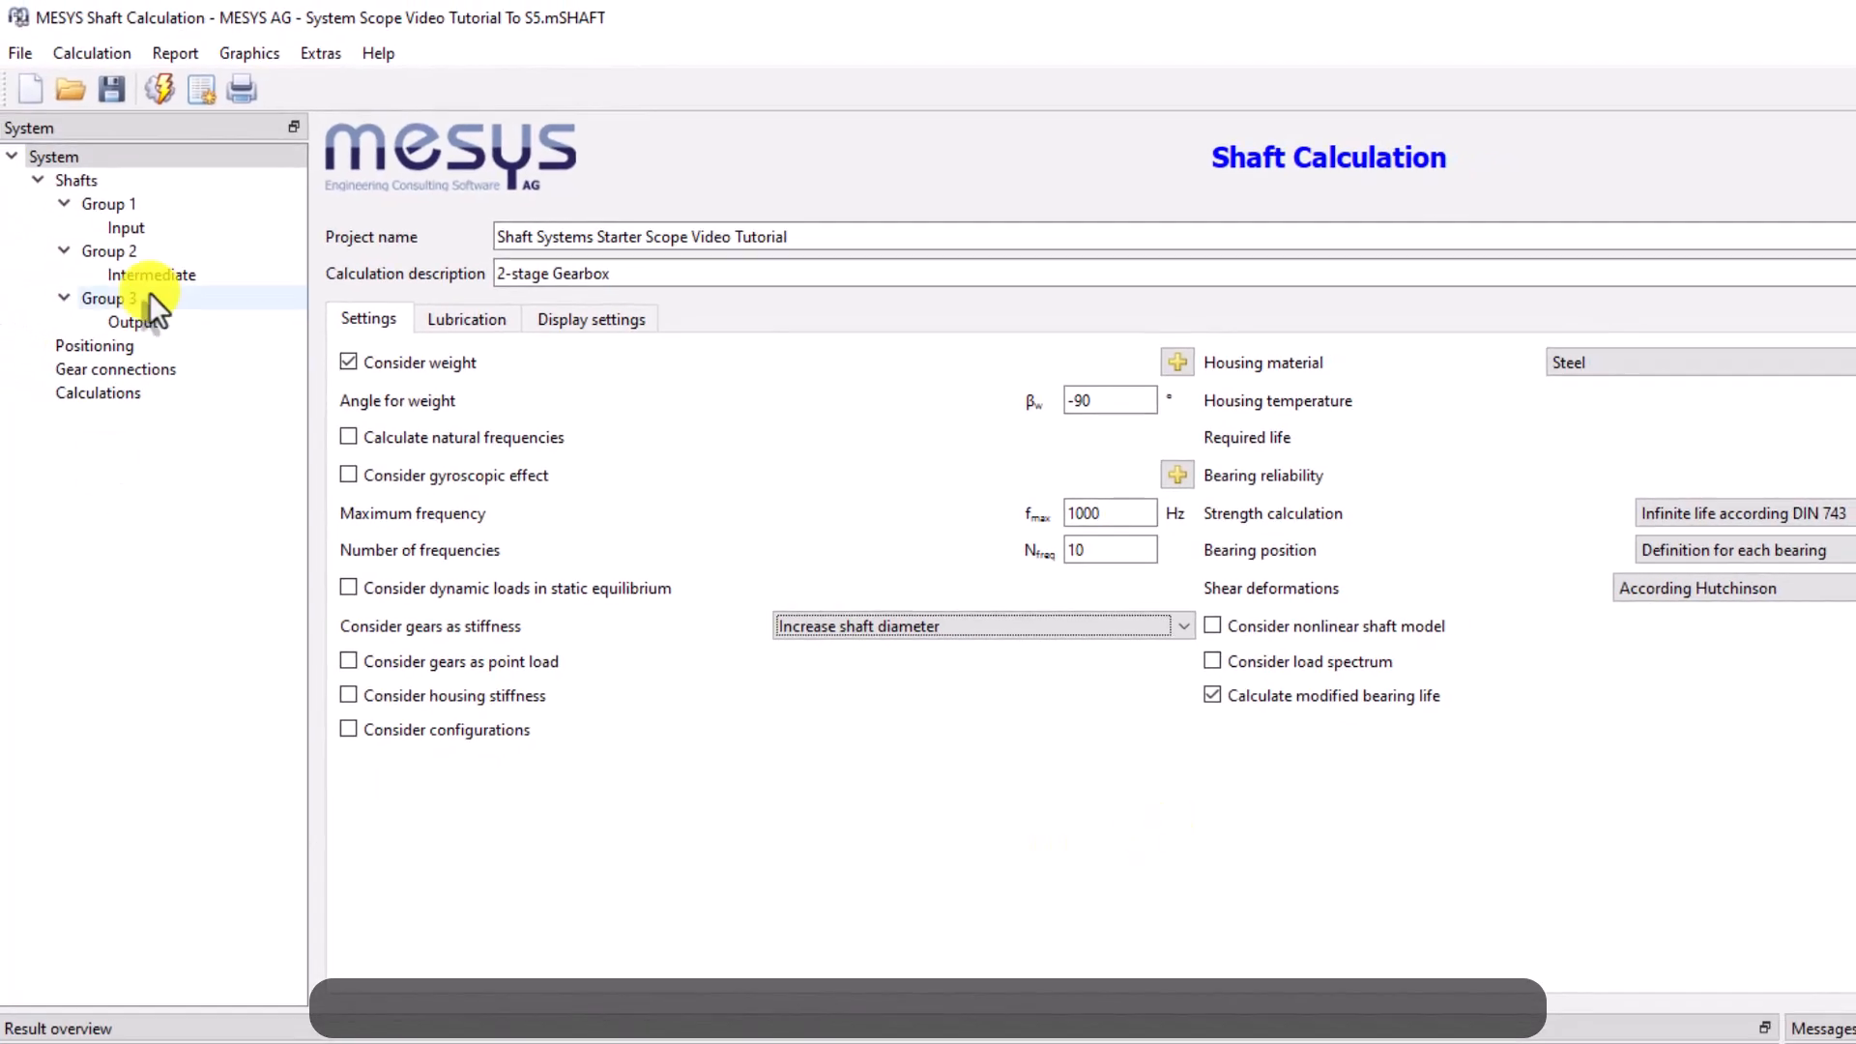
left_click(150, 276)
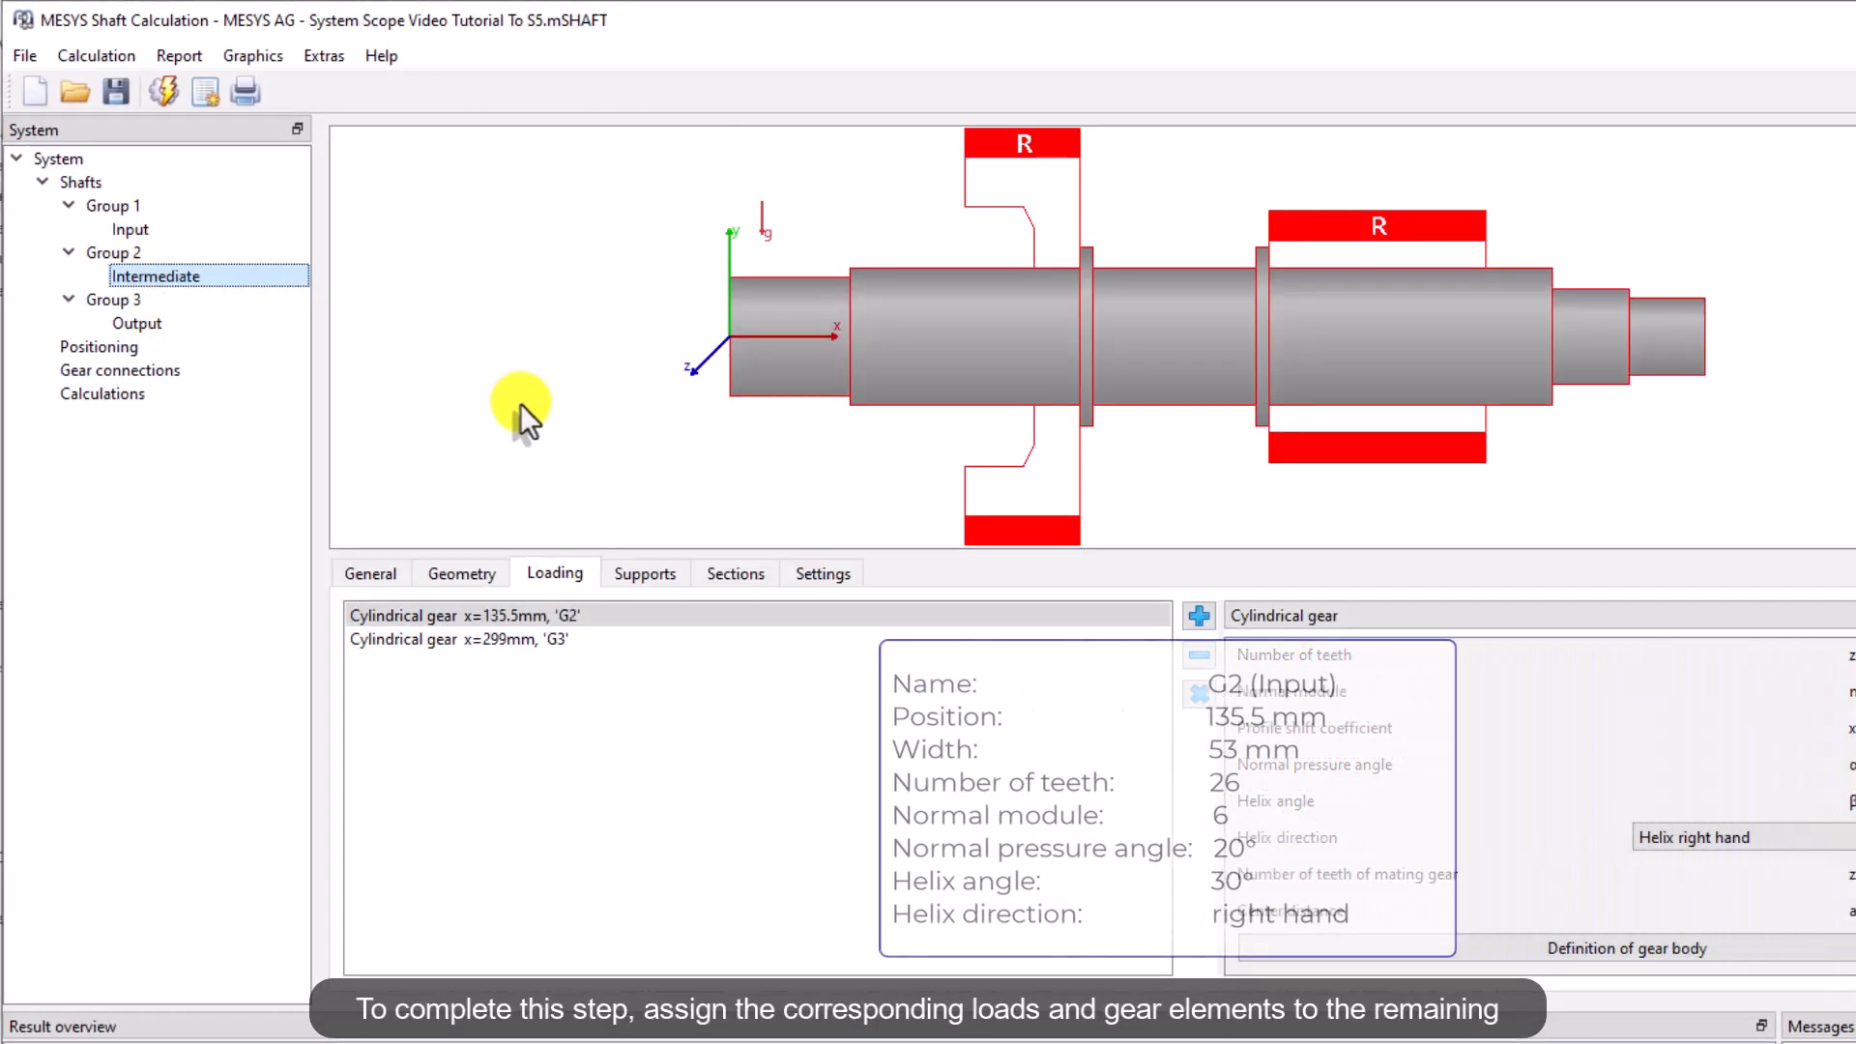
left_click(155, 323)
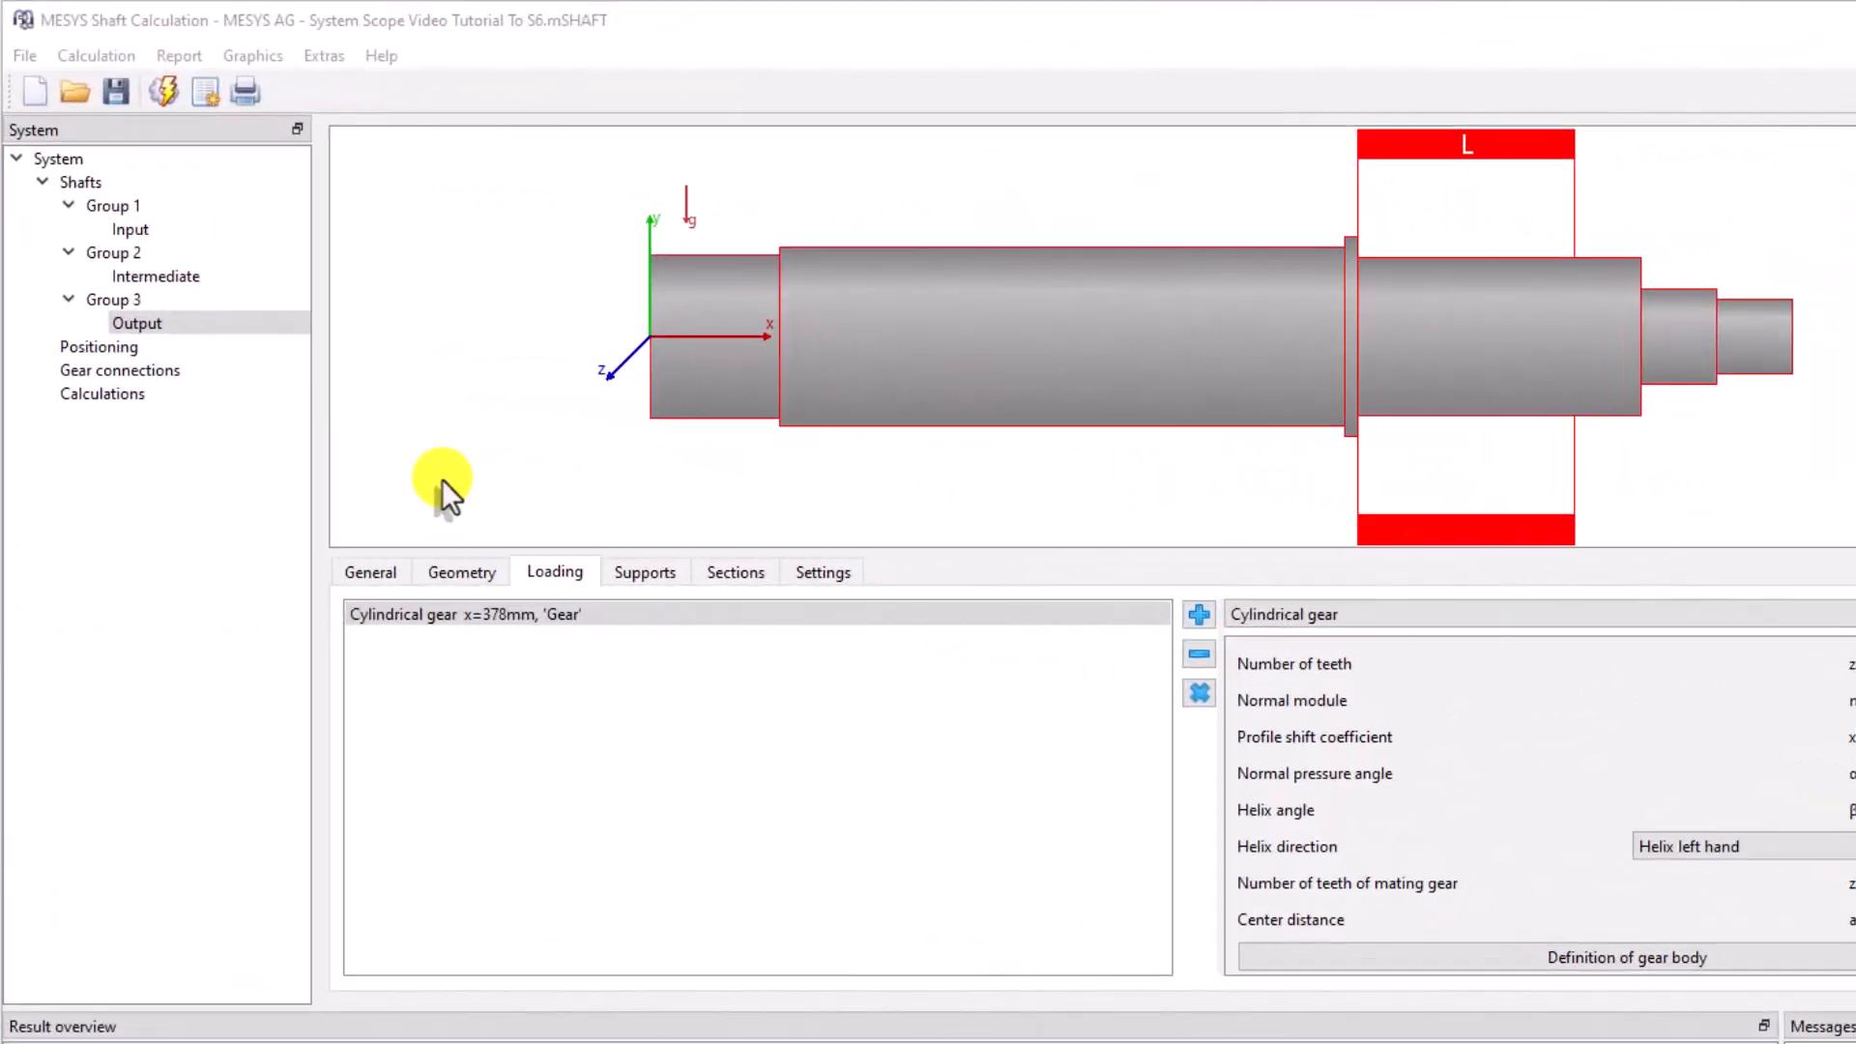
Add a rolling bearing support to the Input shaft and name it B1.1
left_click(126, 232)
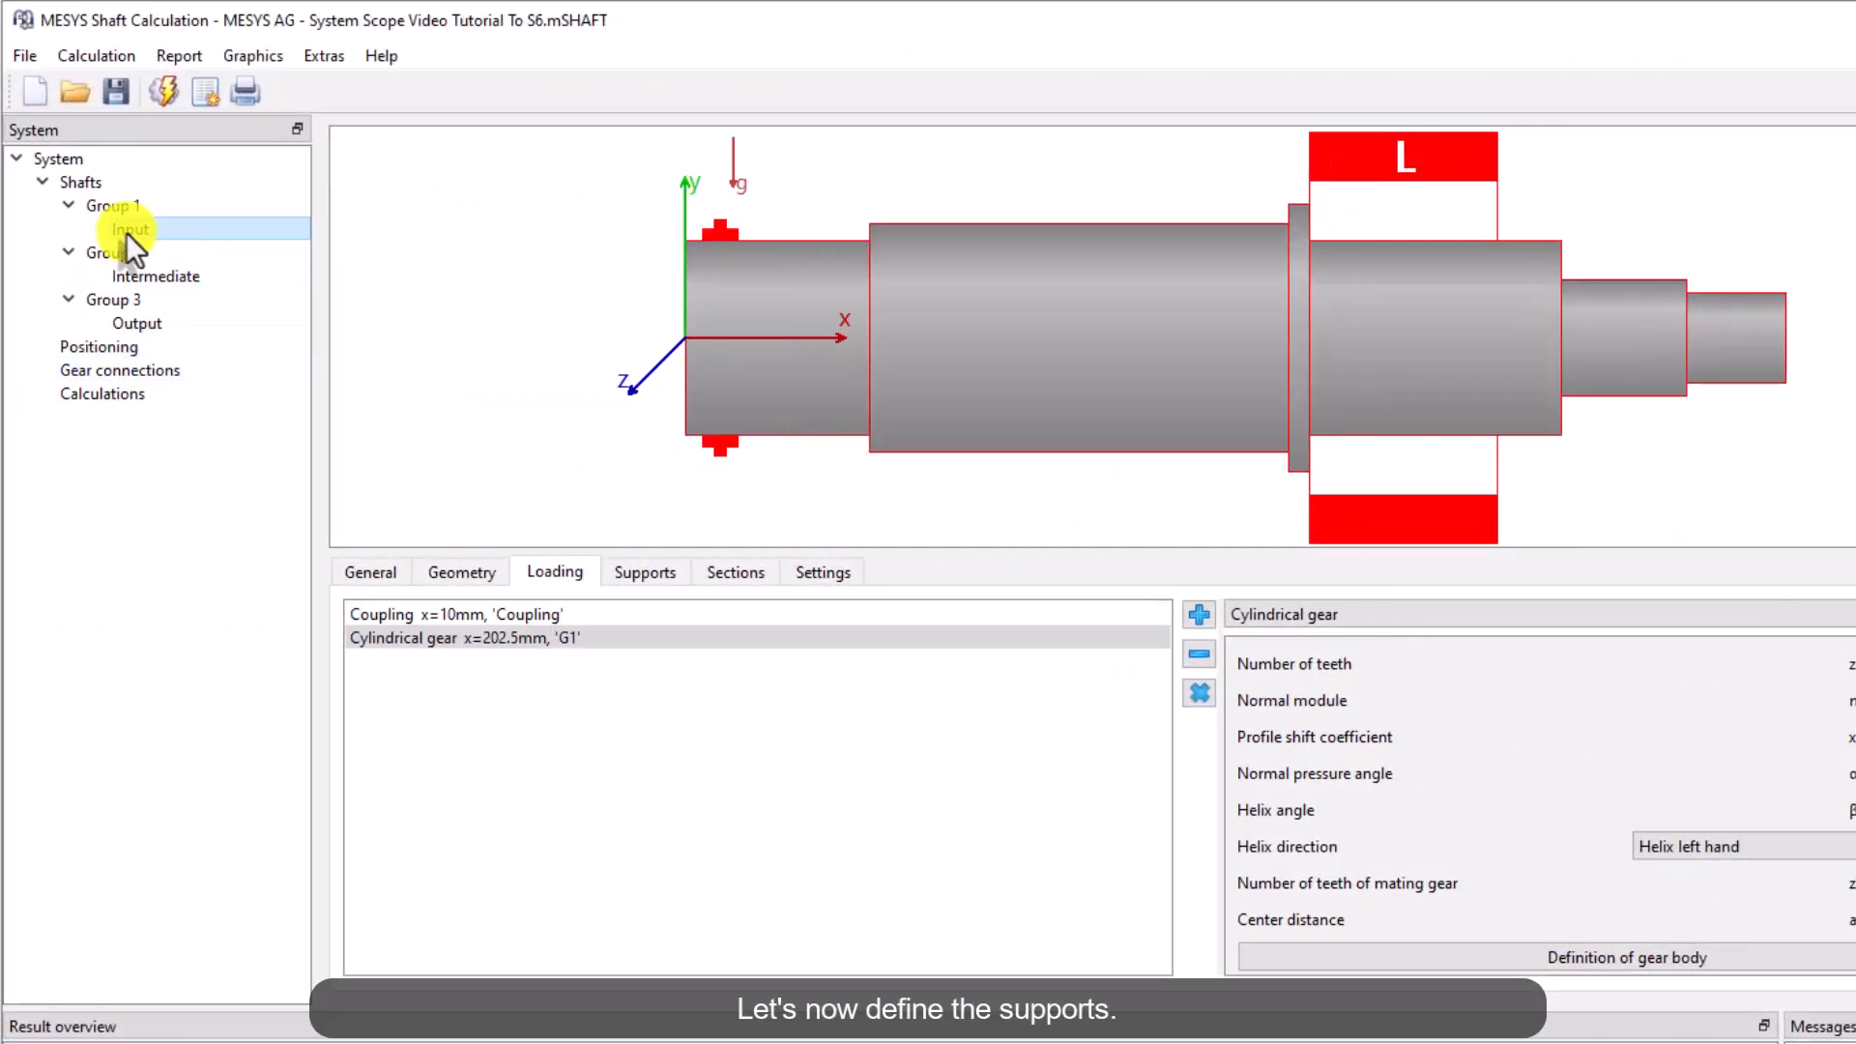
left_click(619, 573)
left_click(1306, 615)
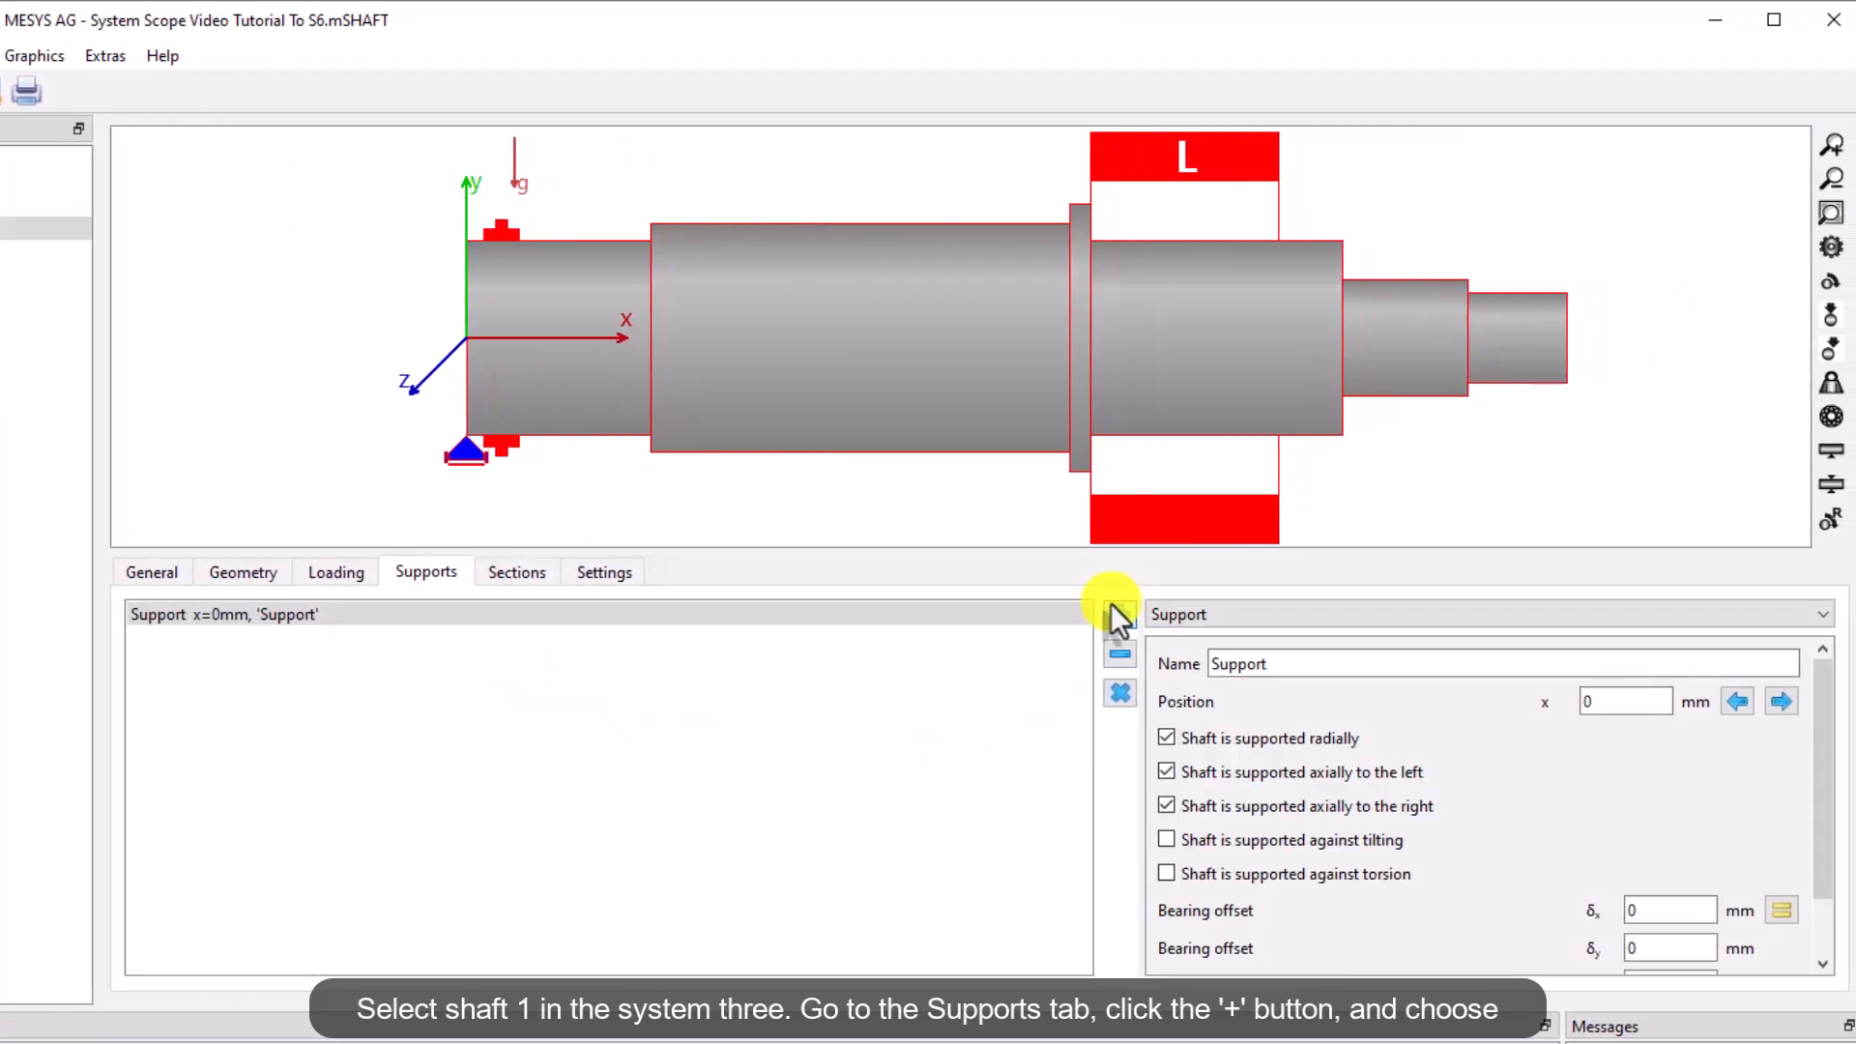
left_click(1812, 614)
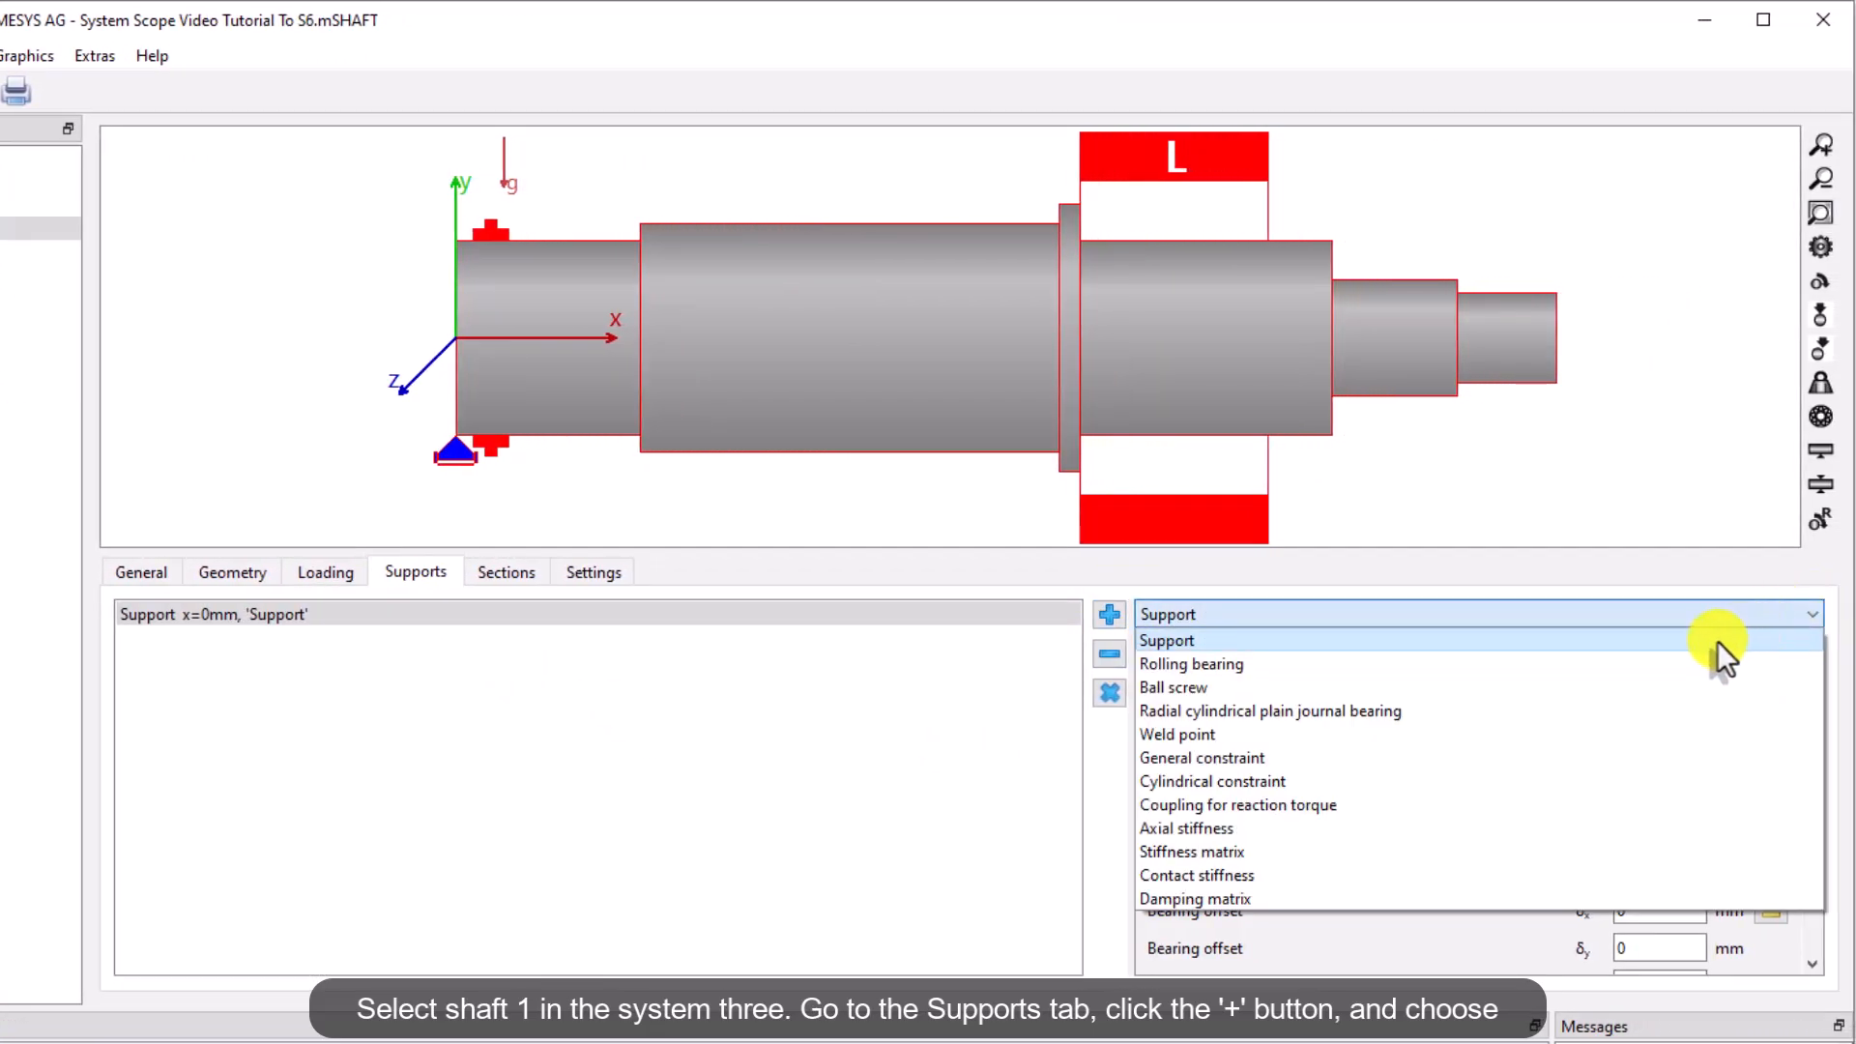
left_click(1598, 661)
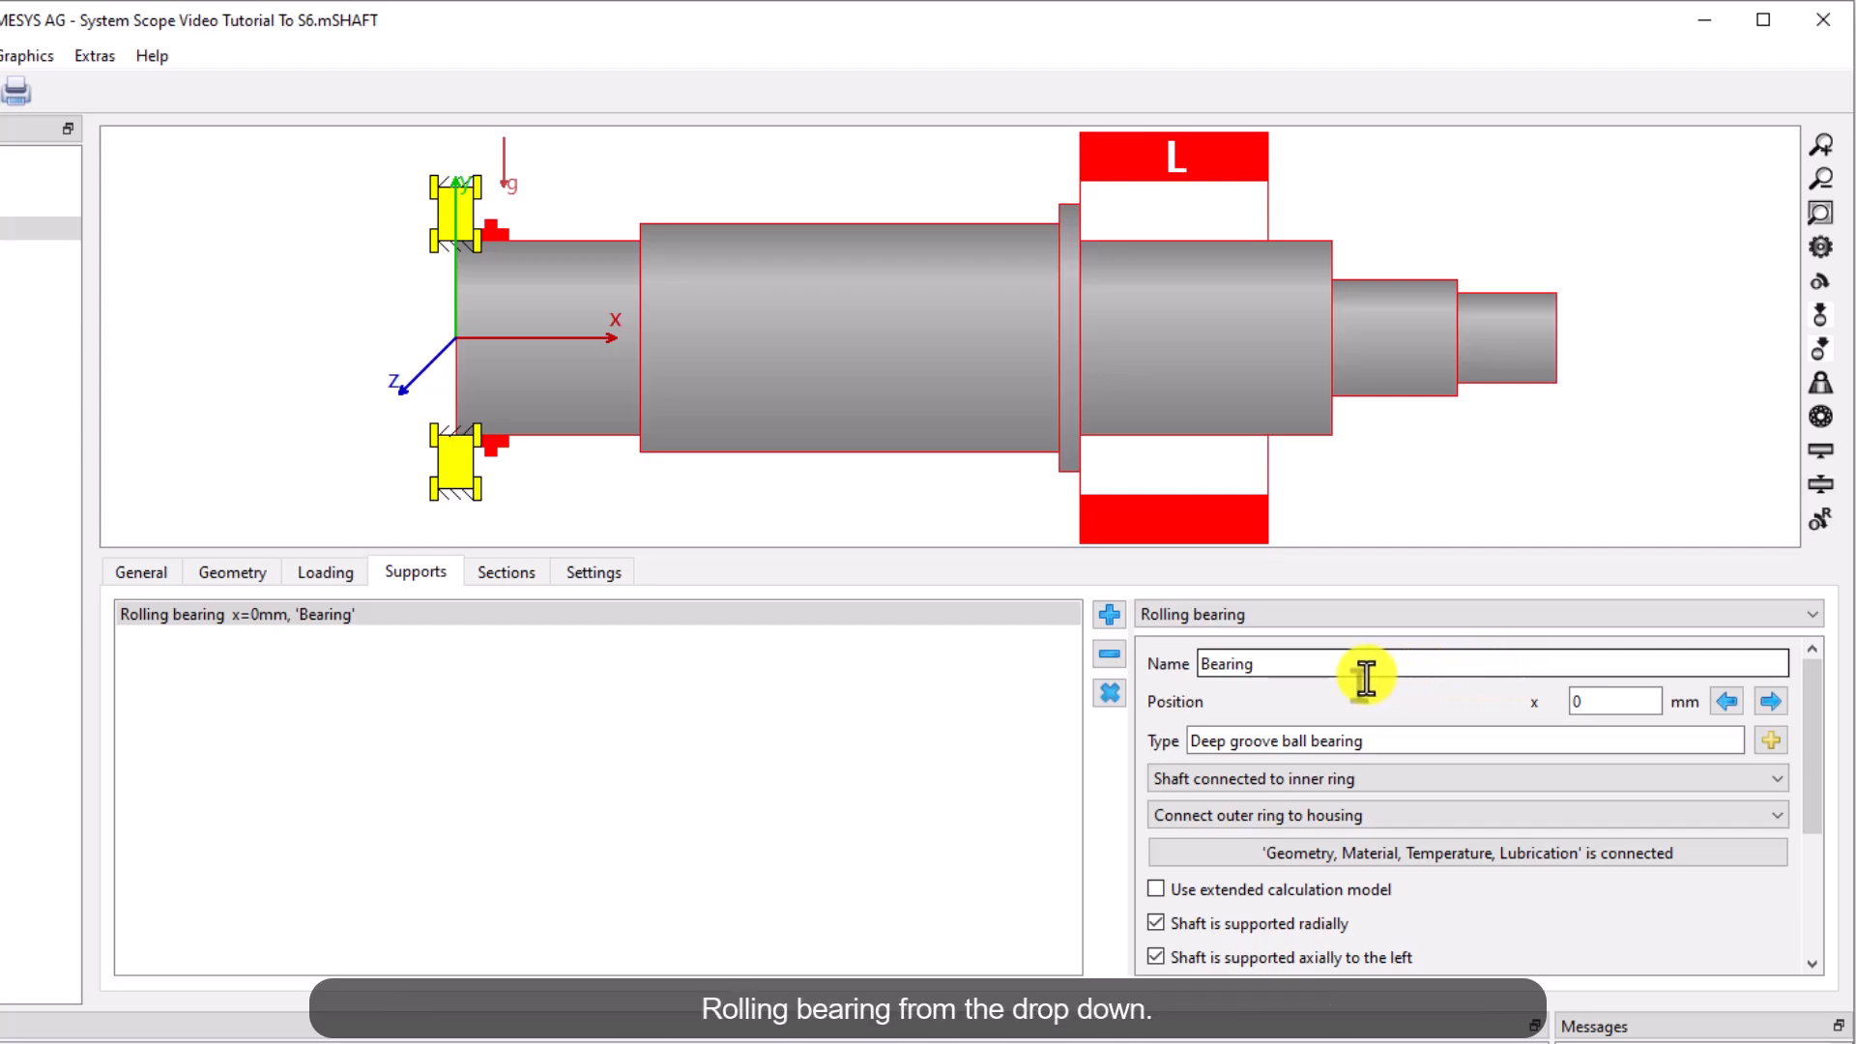
left_click_drag(1316, 665, 1207, 664)
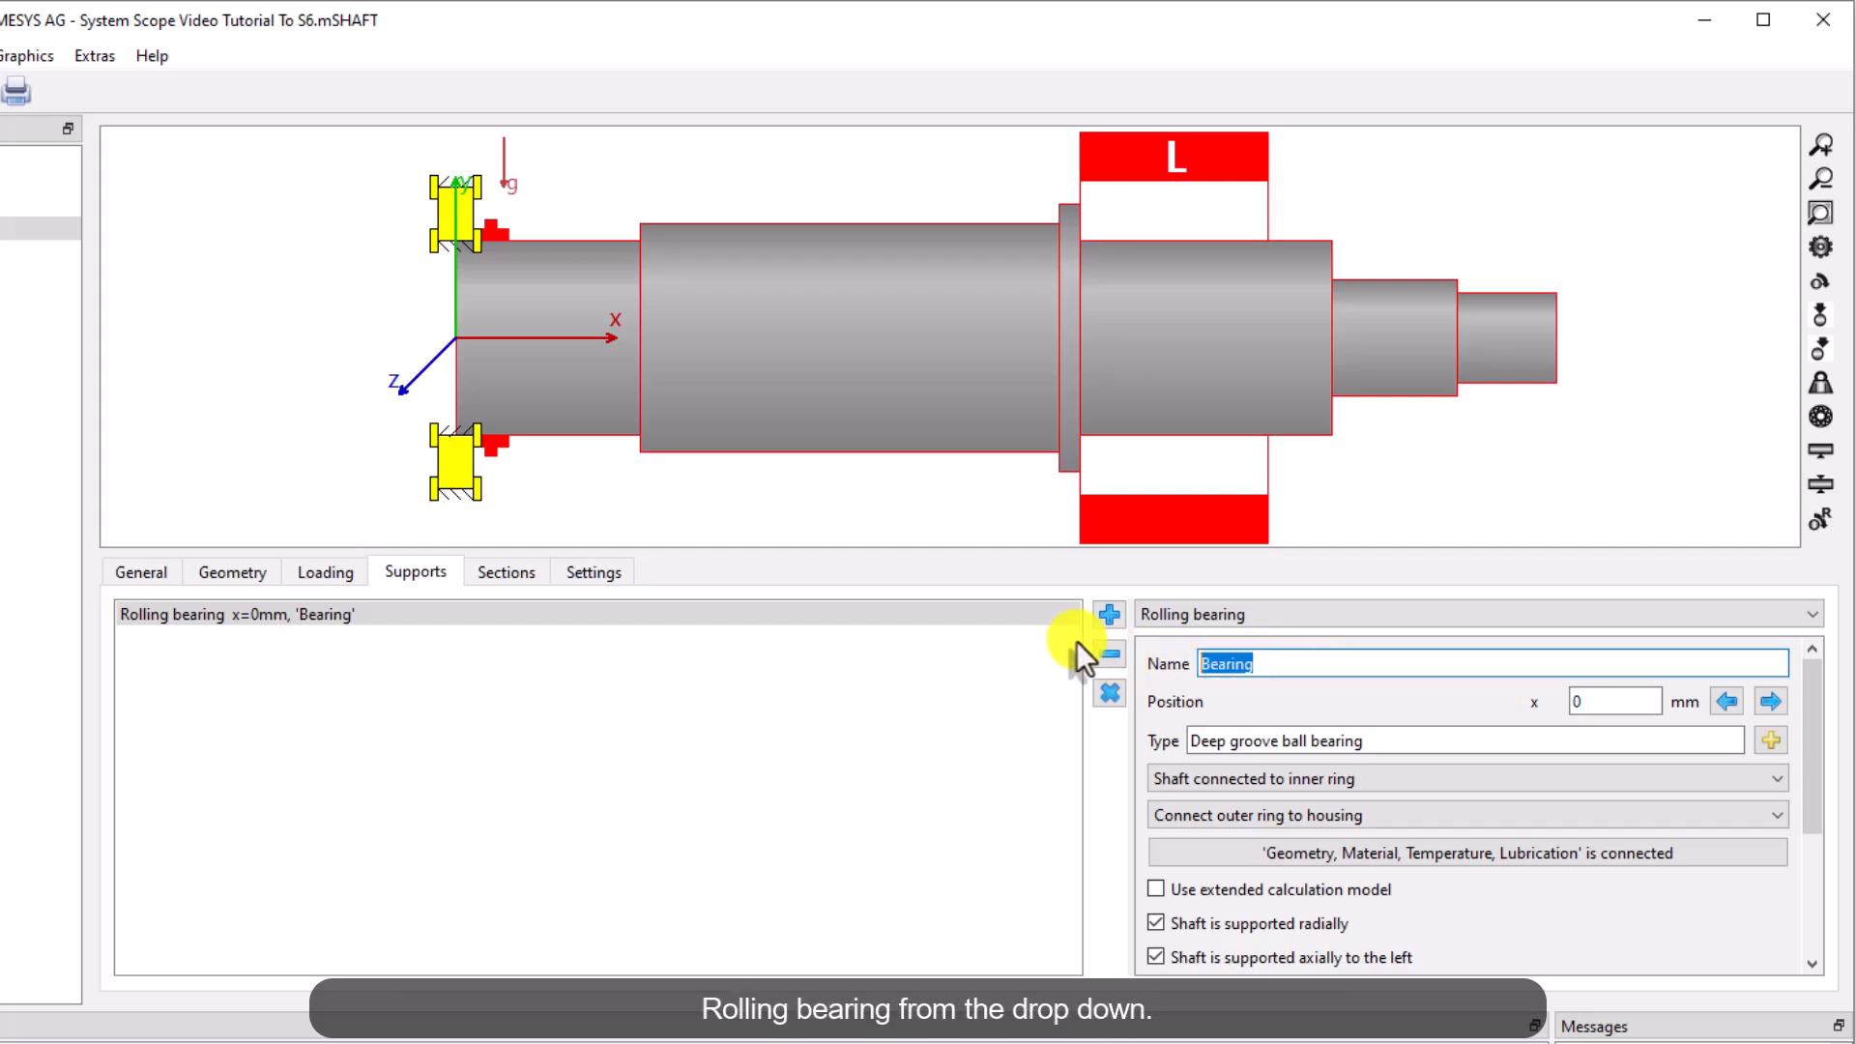
type("B1.1")
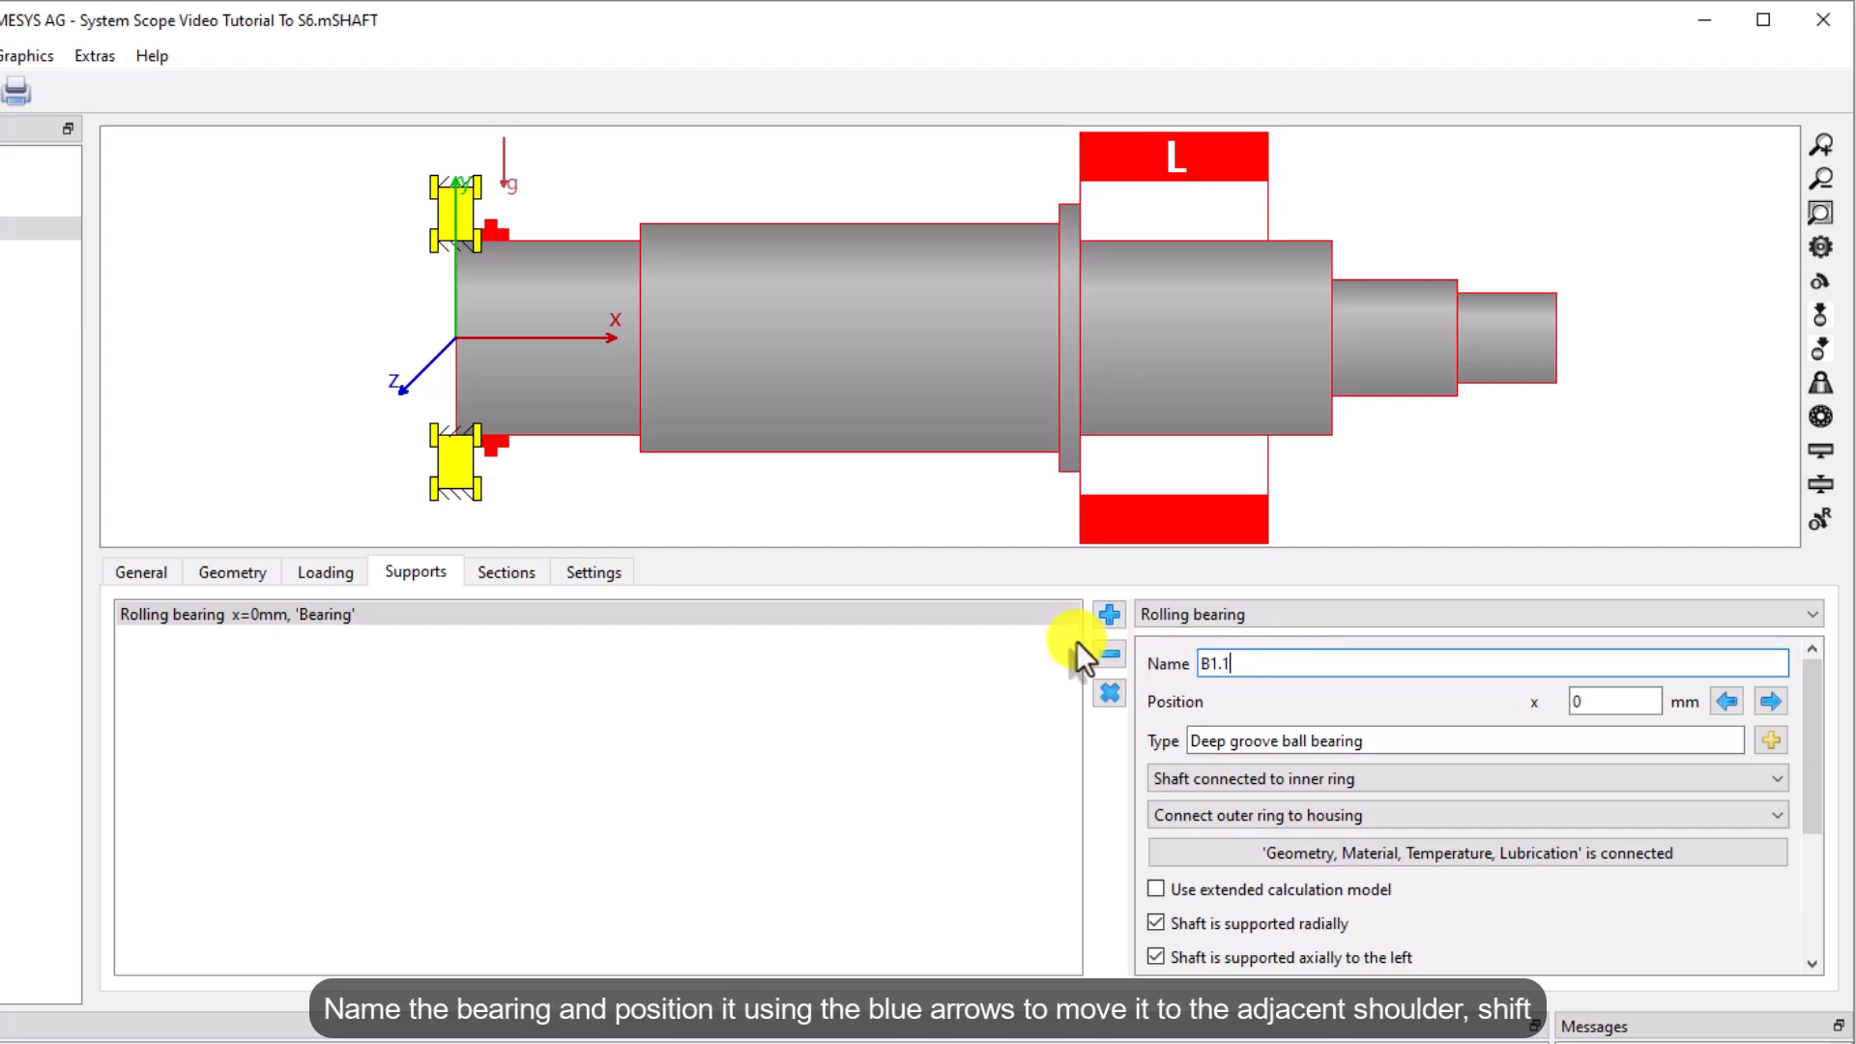
Position bearing B1.1 at 41.5 mm along the Input shaft
left_click(1765, 705)
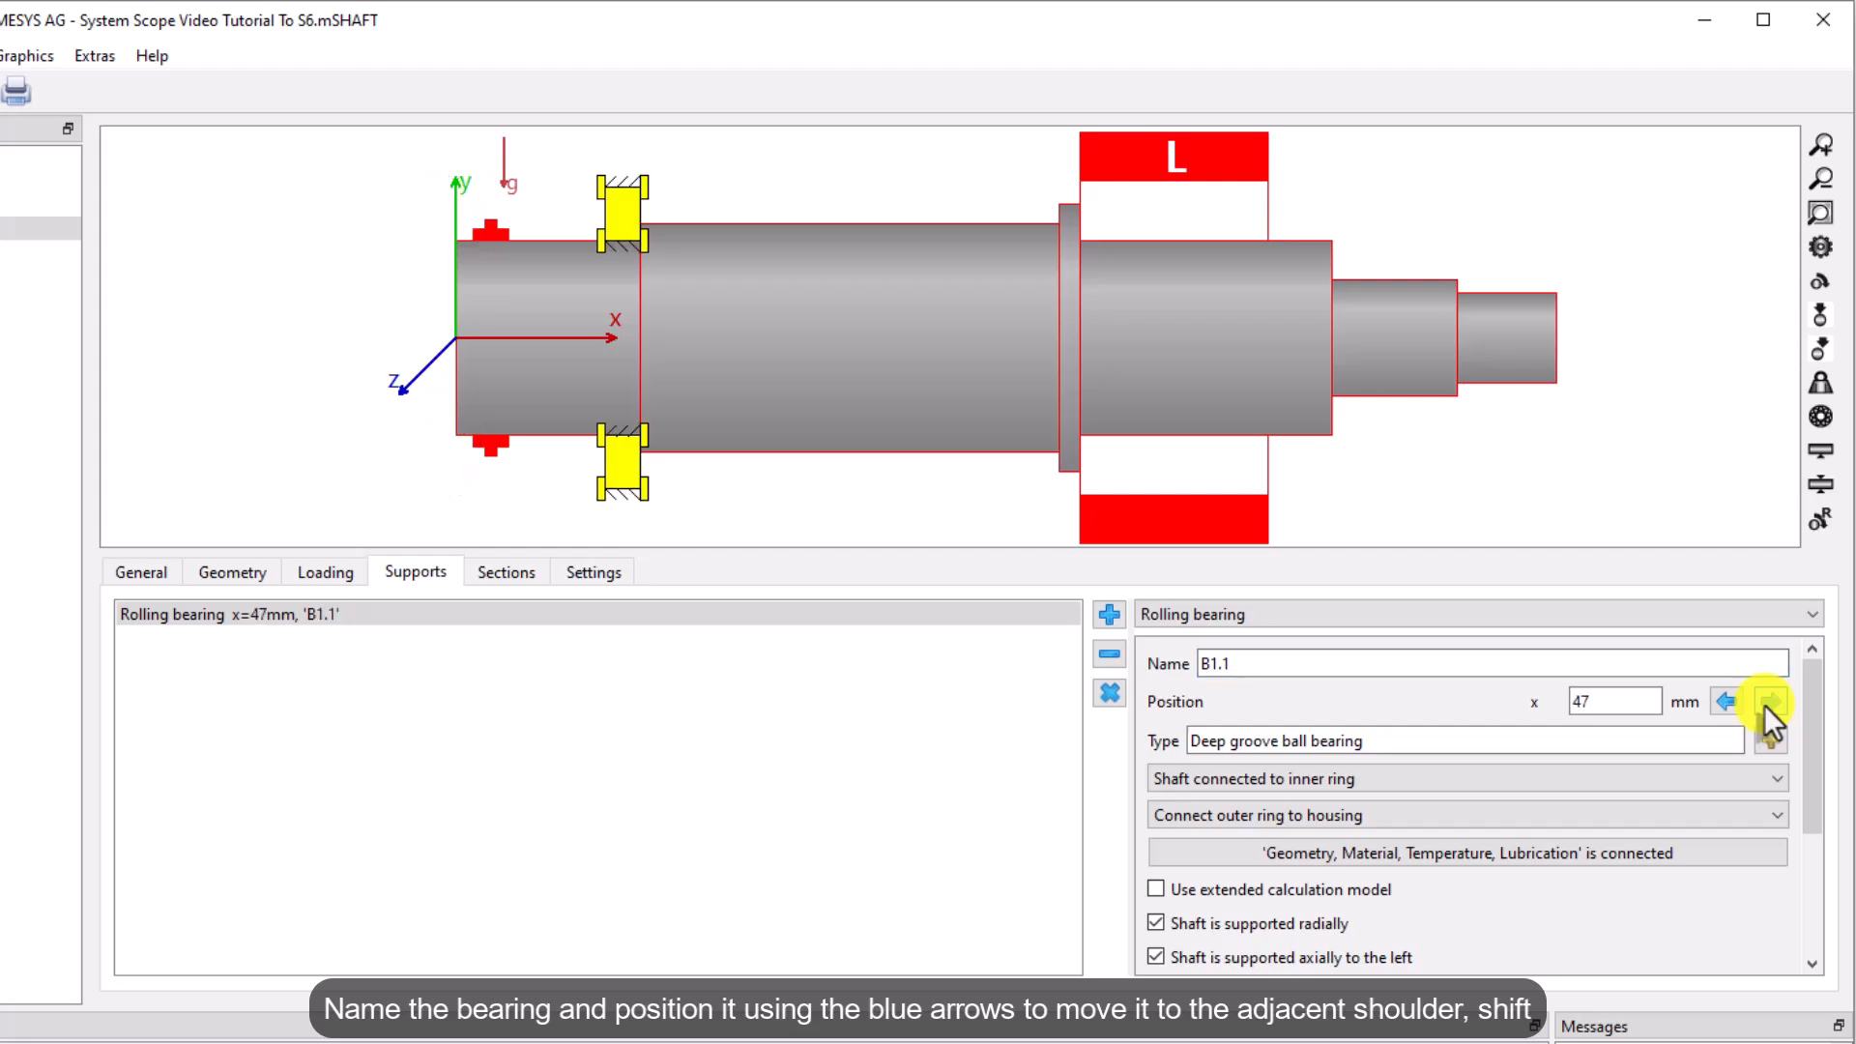
left_click(1728, 700)
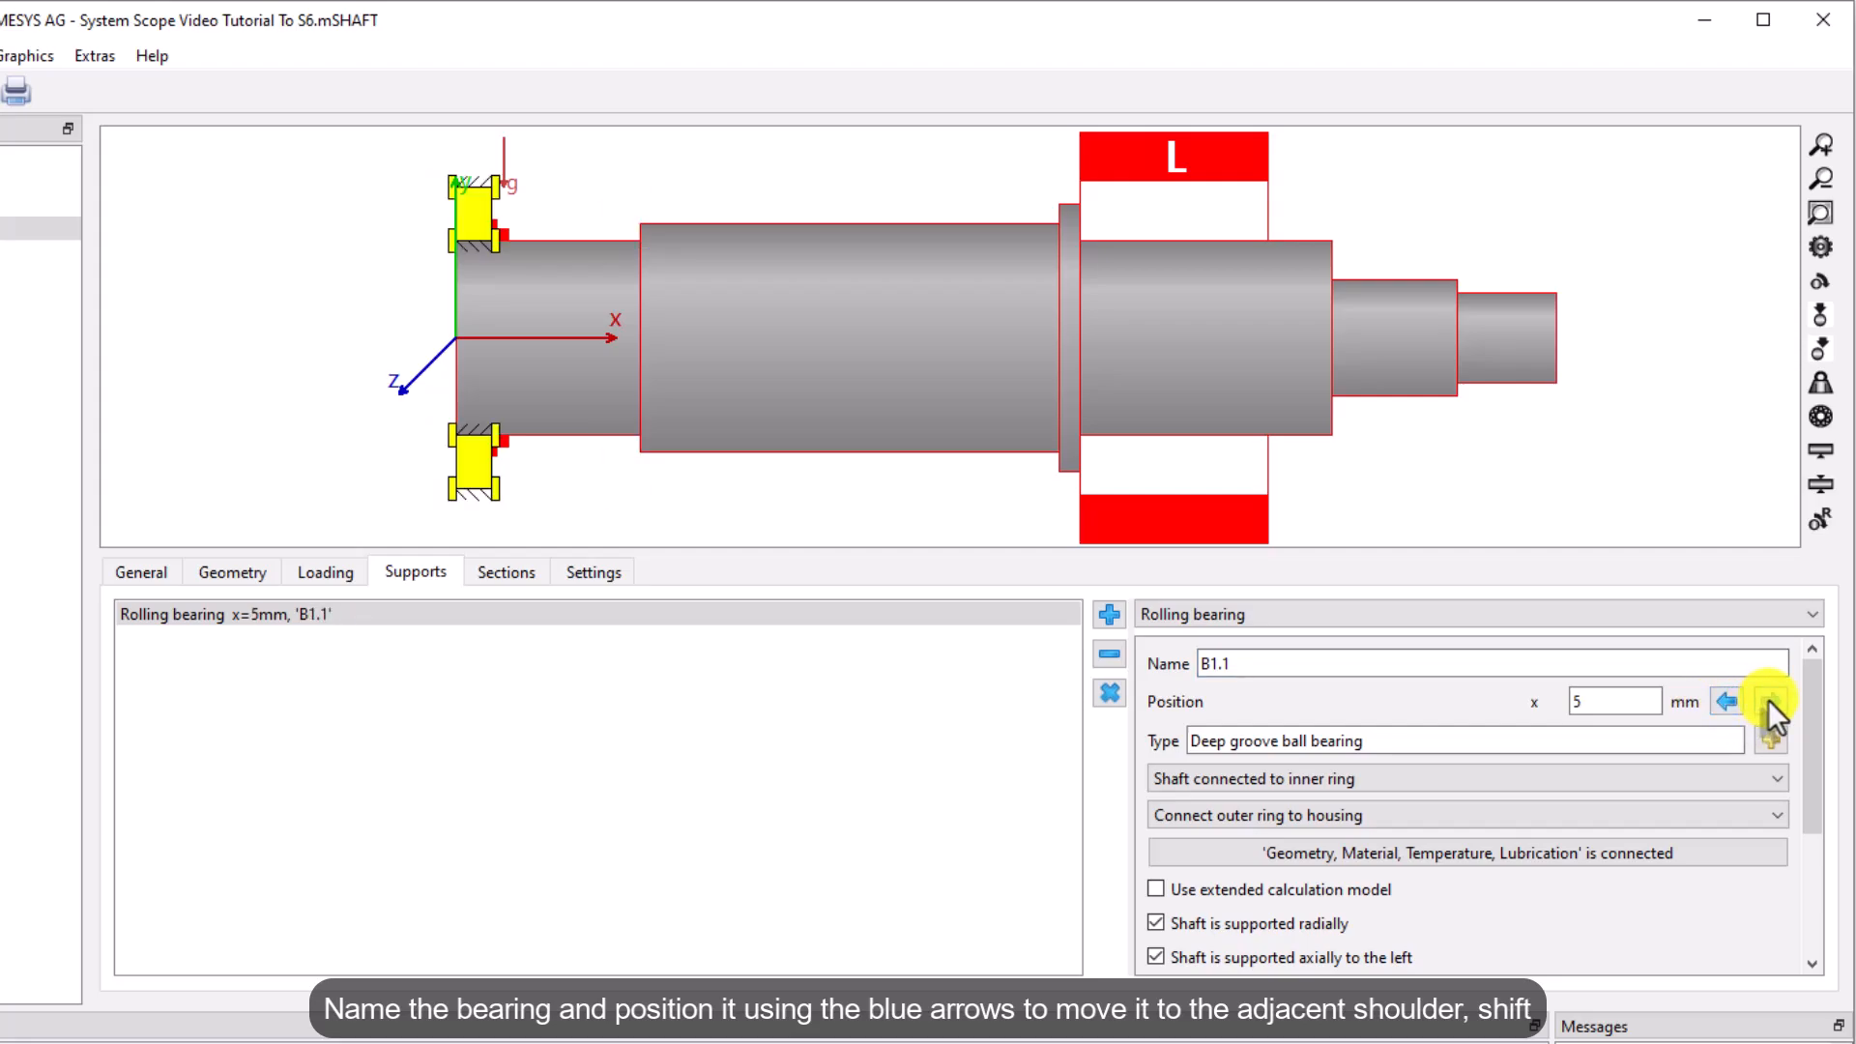
left_click(1767, 700)
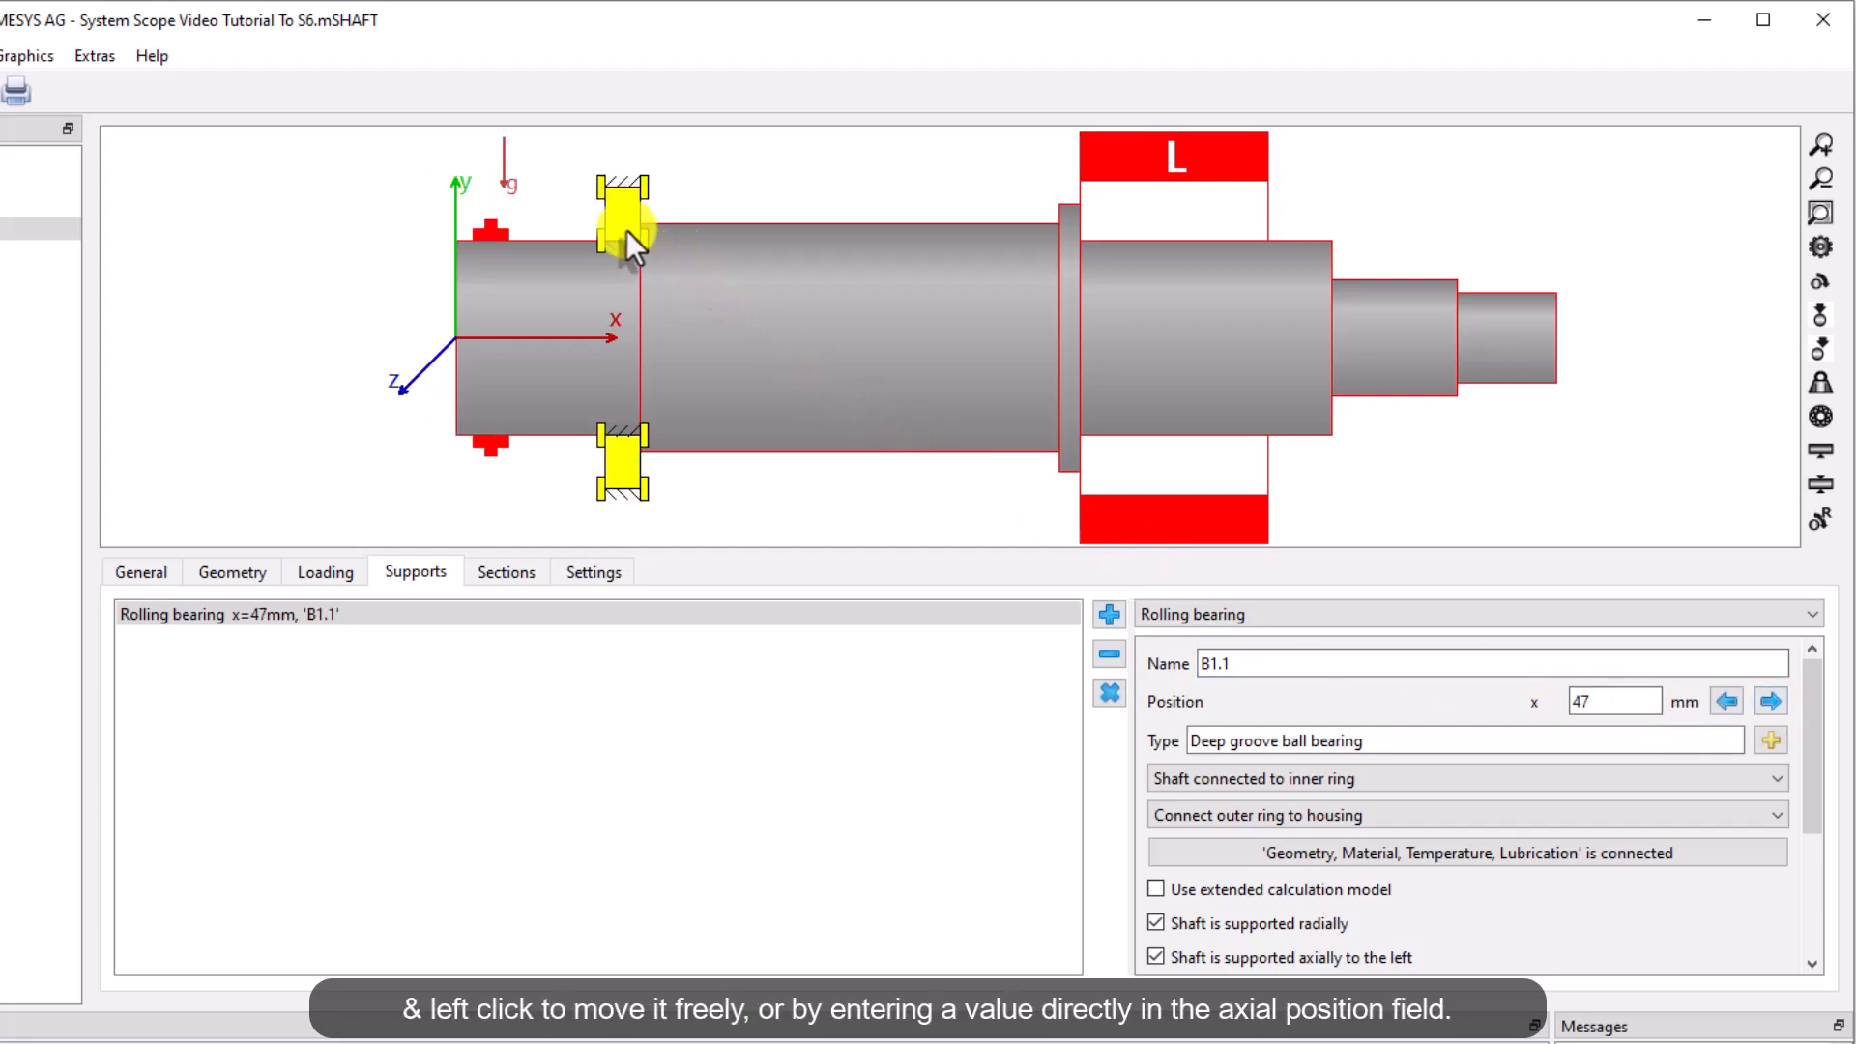
left_click_drag(613, 218, 561, 232)
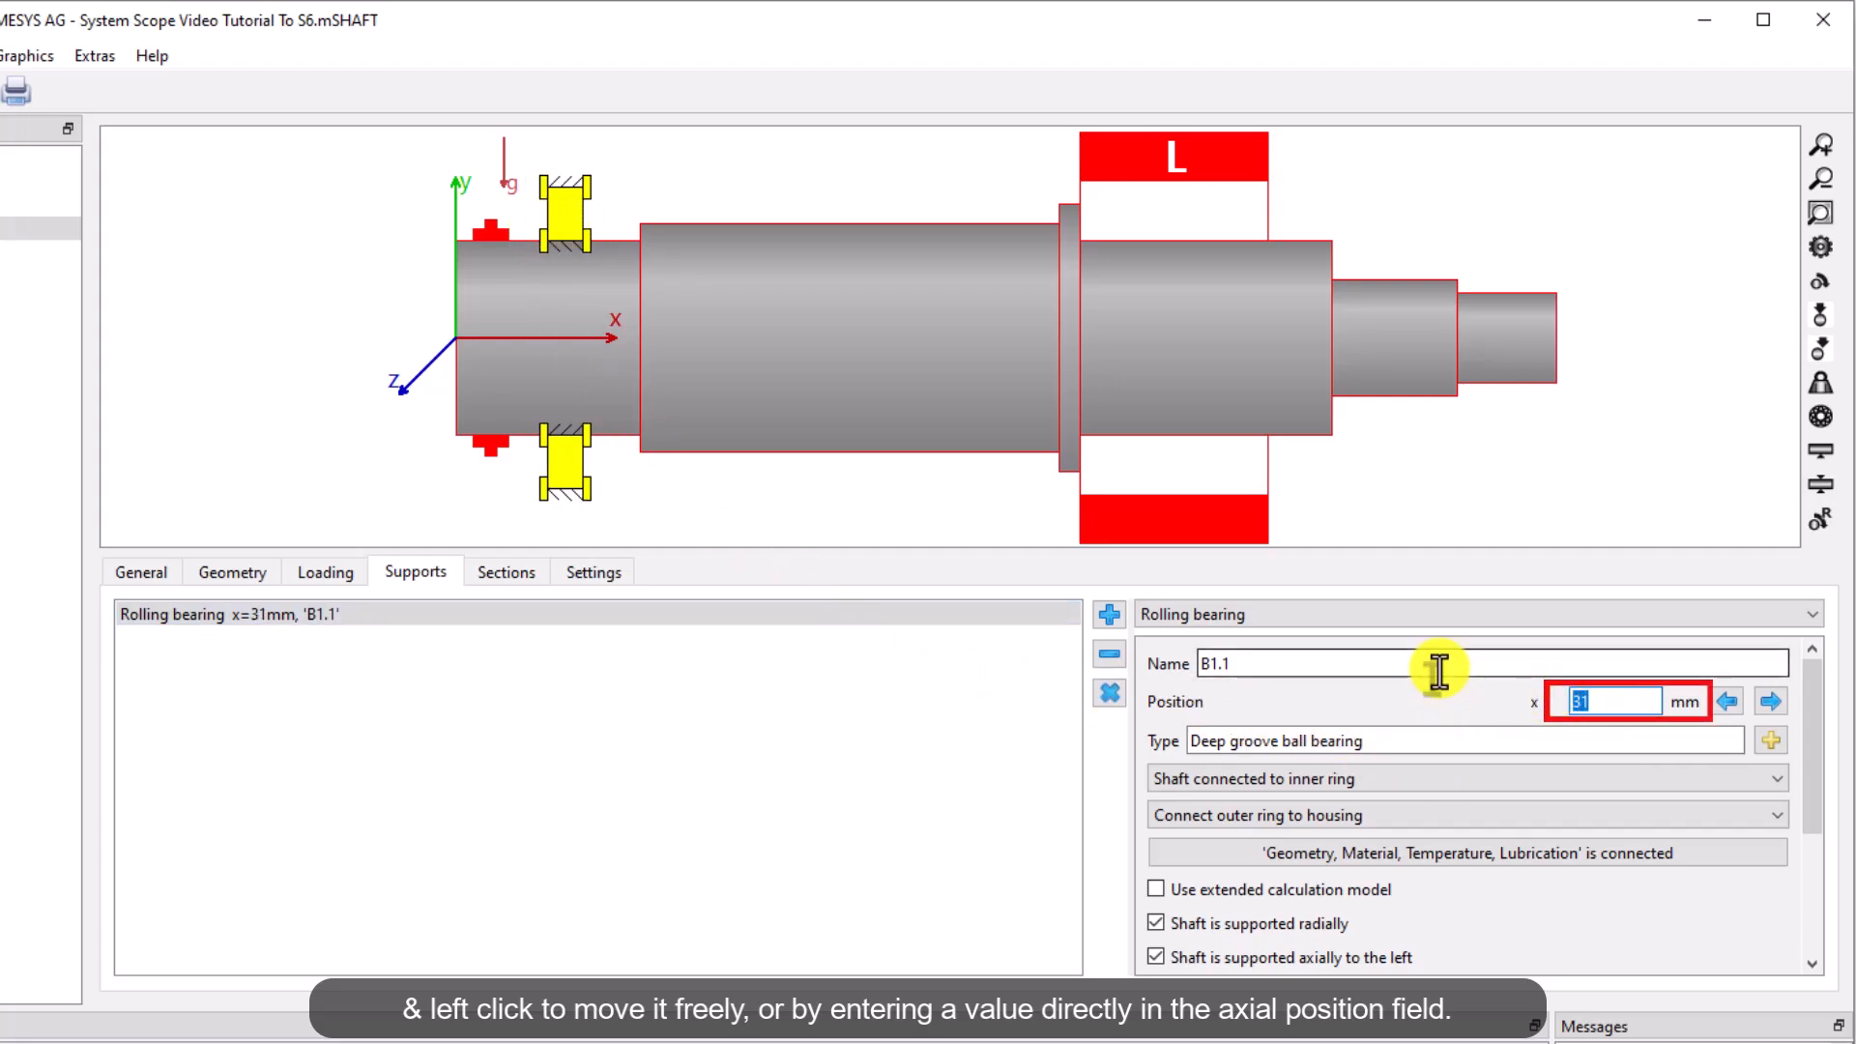
type("41.5")
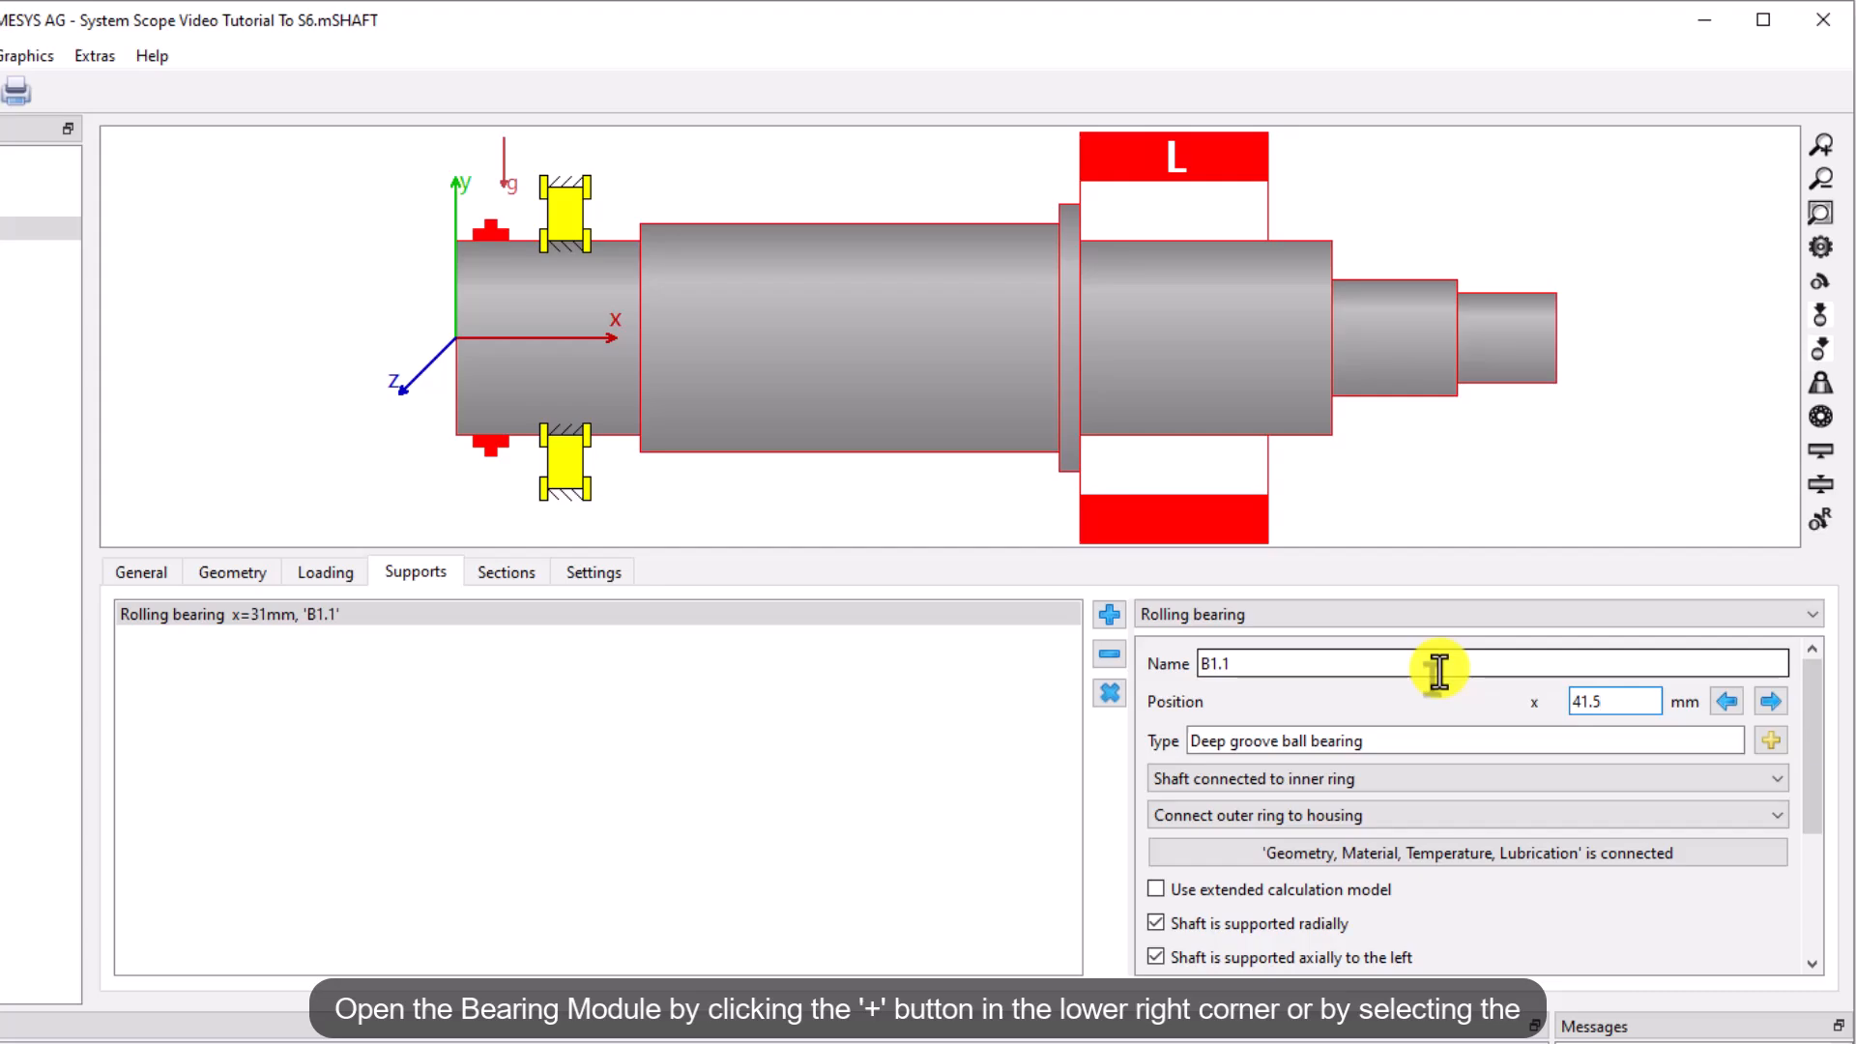
key("Return")
Select a generic 6211 deep groove ball bearing from the database for B1.1, with 55 mm bore and 100 mm outer diameter
left_click(1773, 741)
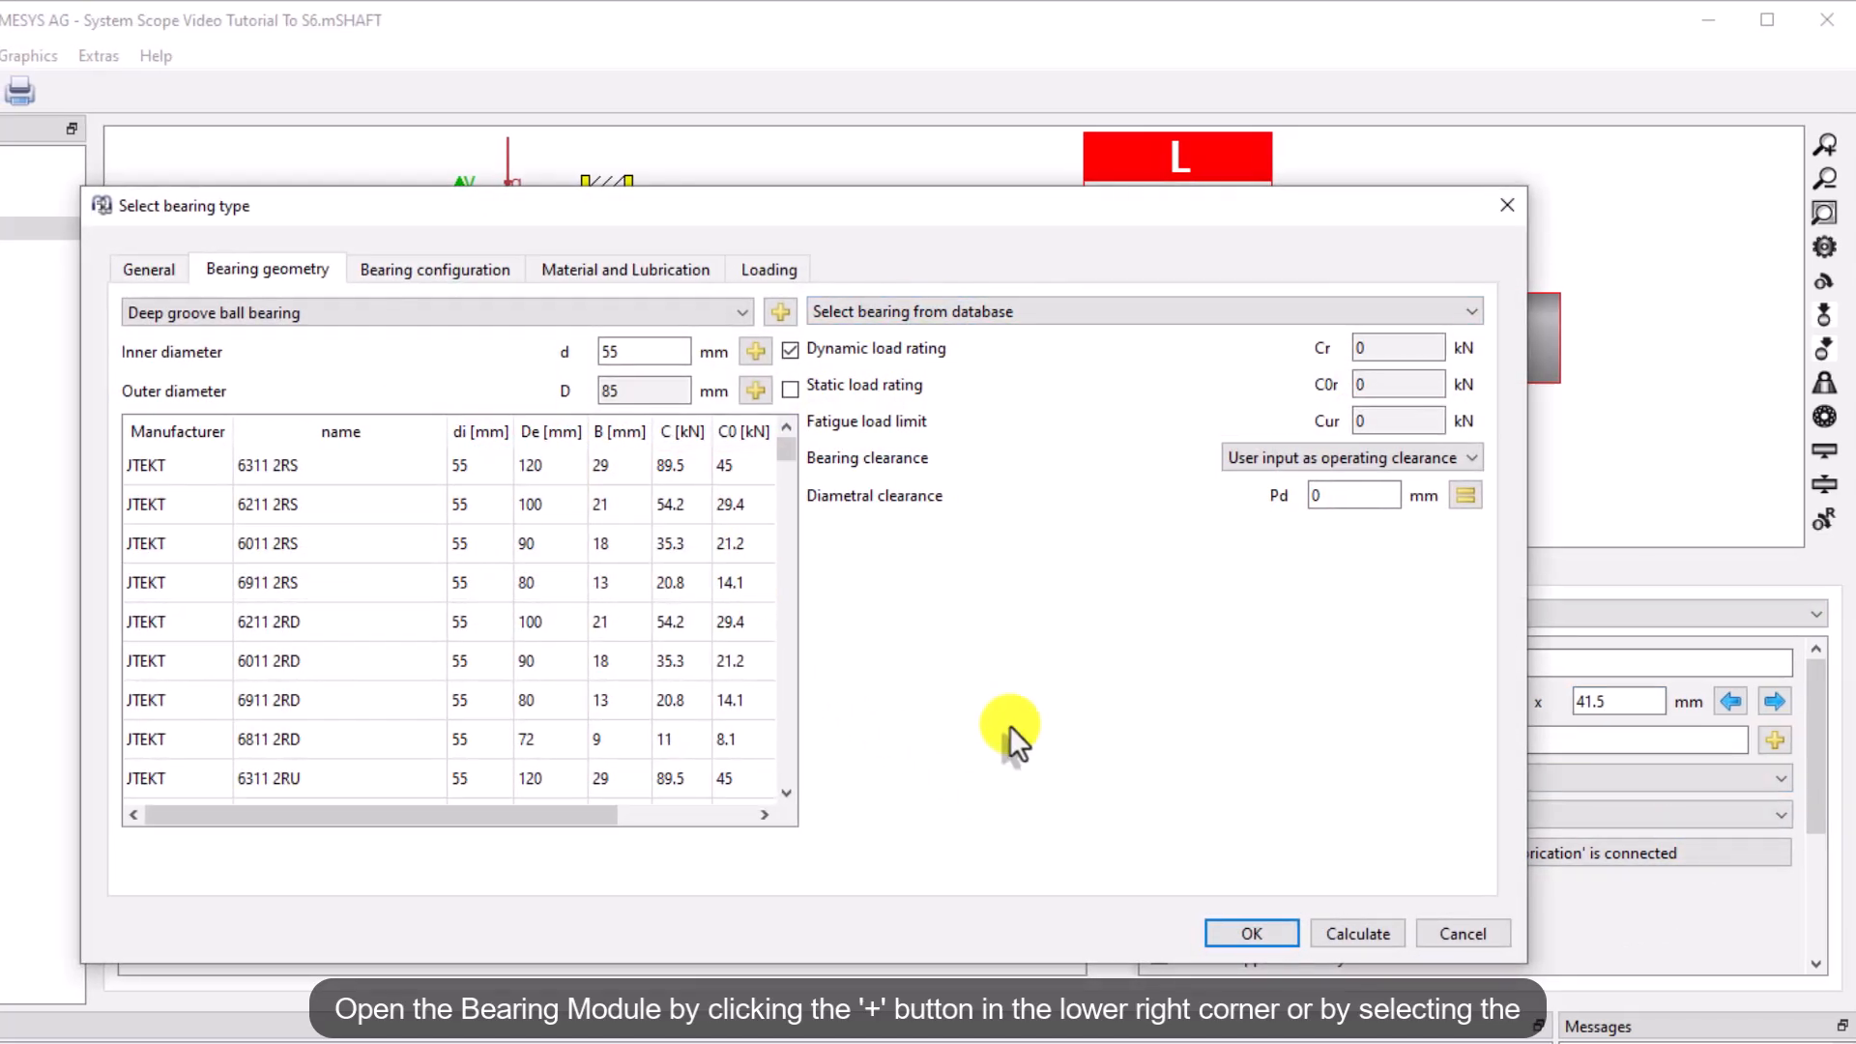
left_click(1494, 934)
left_click(132, 370)
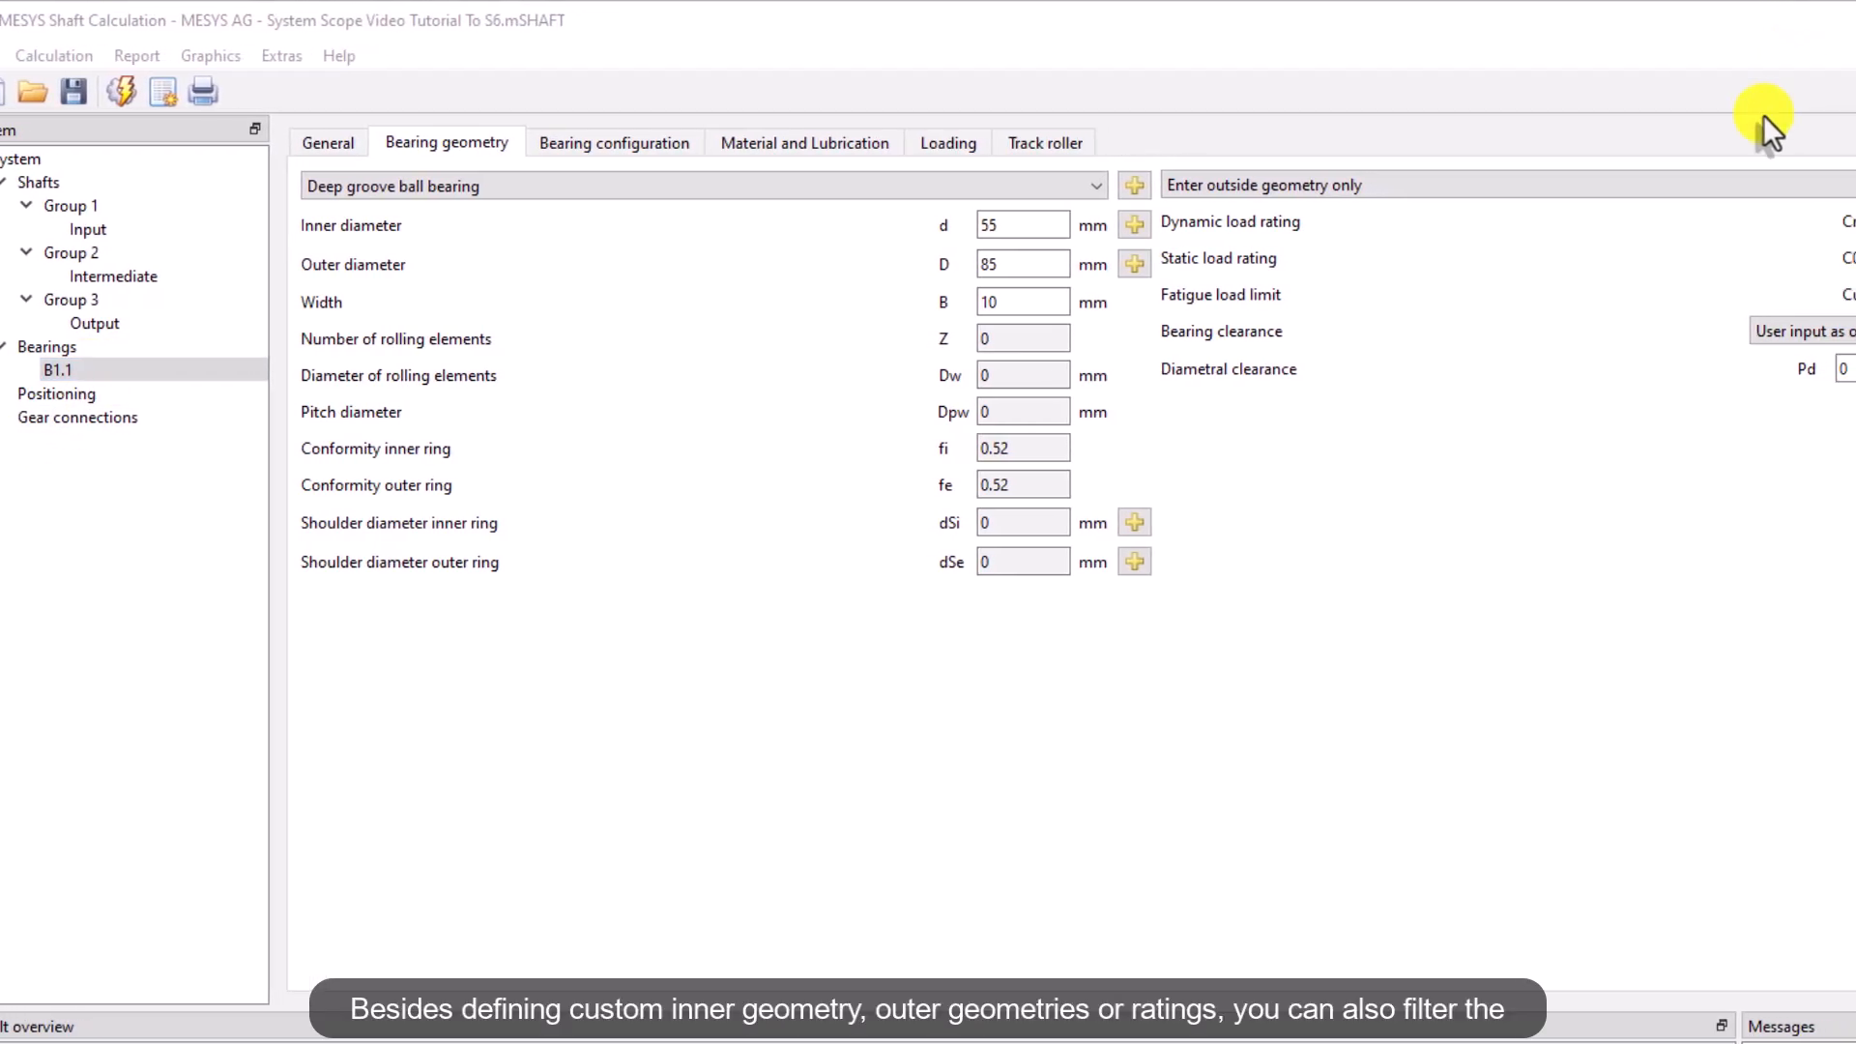
left_click(1754, 185)
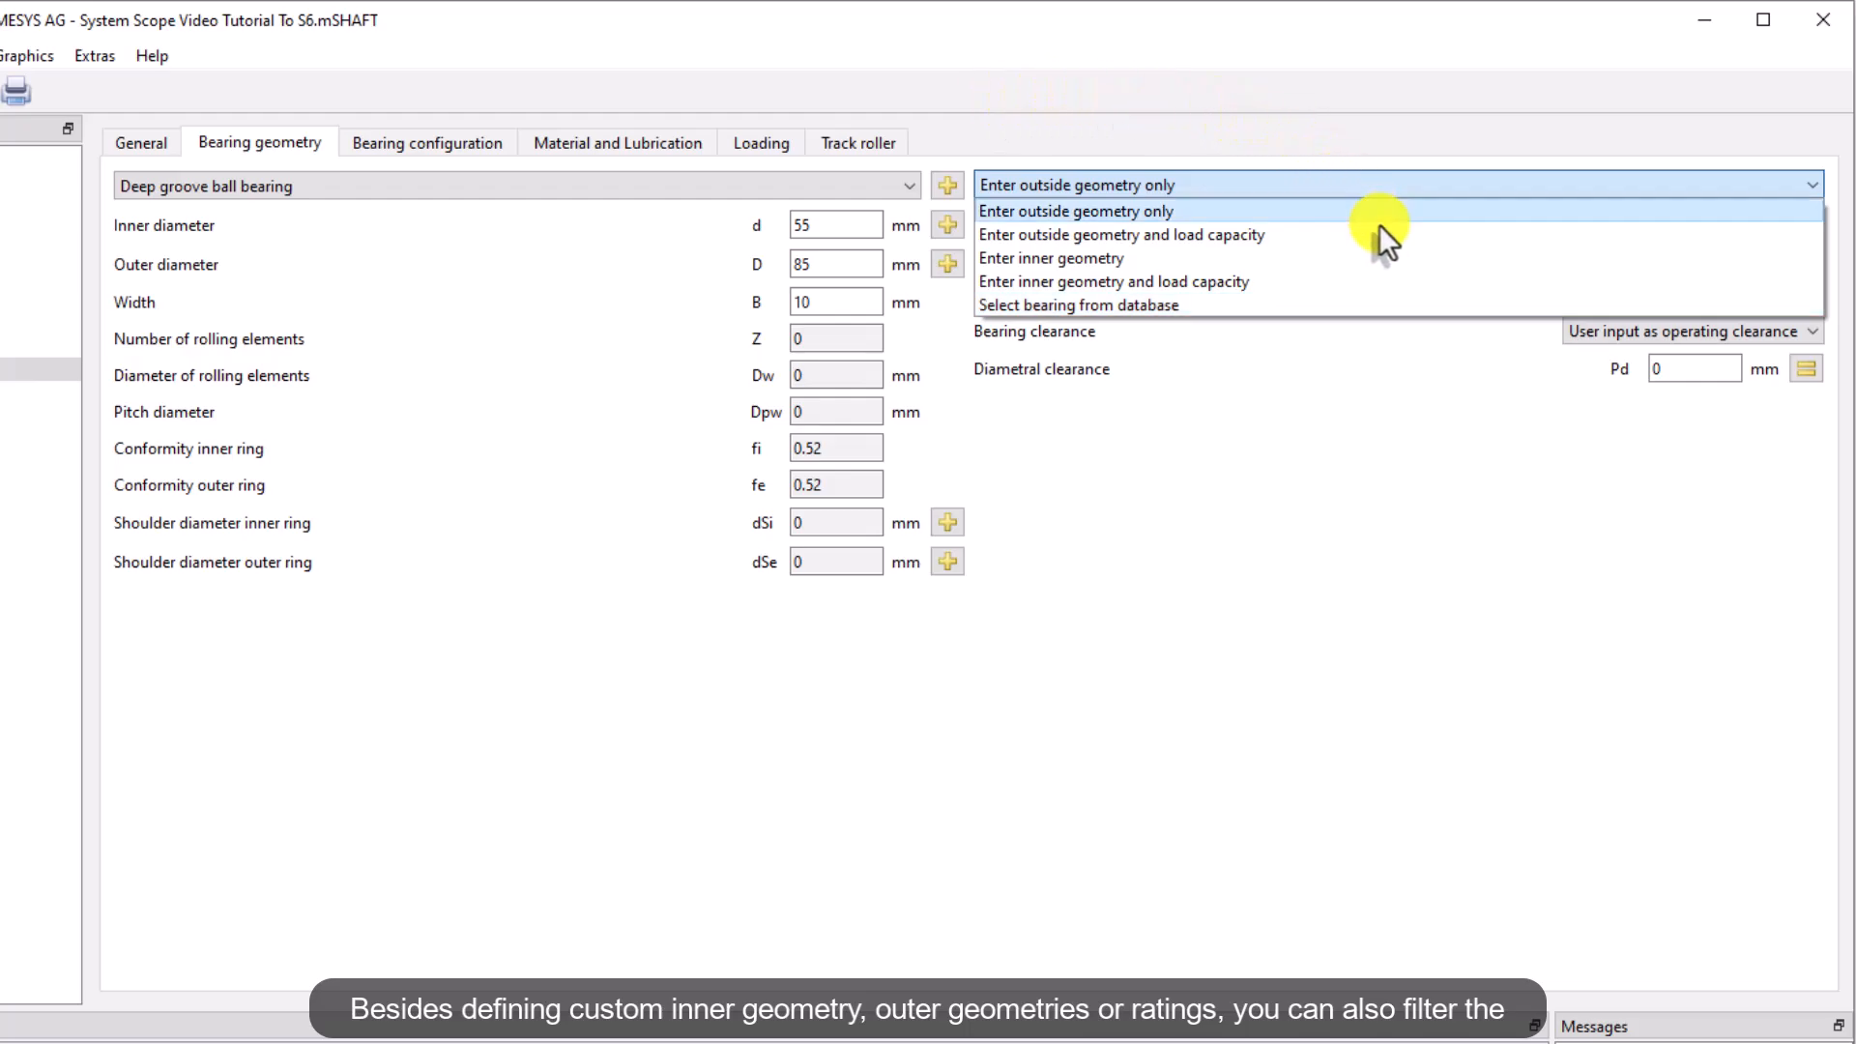
left_click(1356, 305)
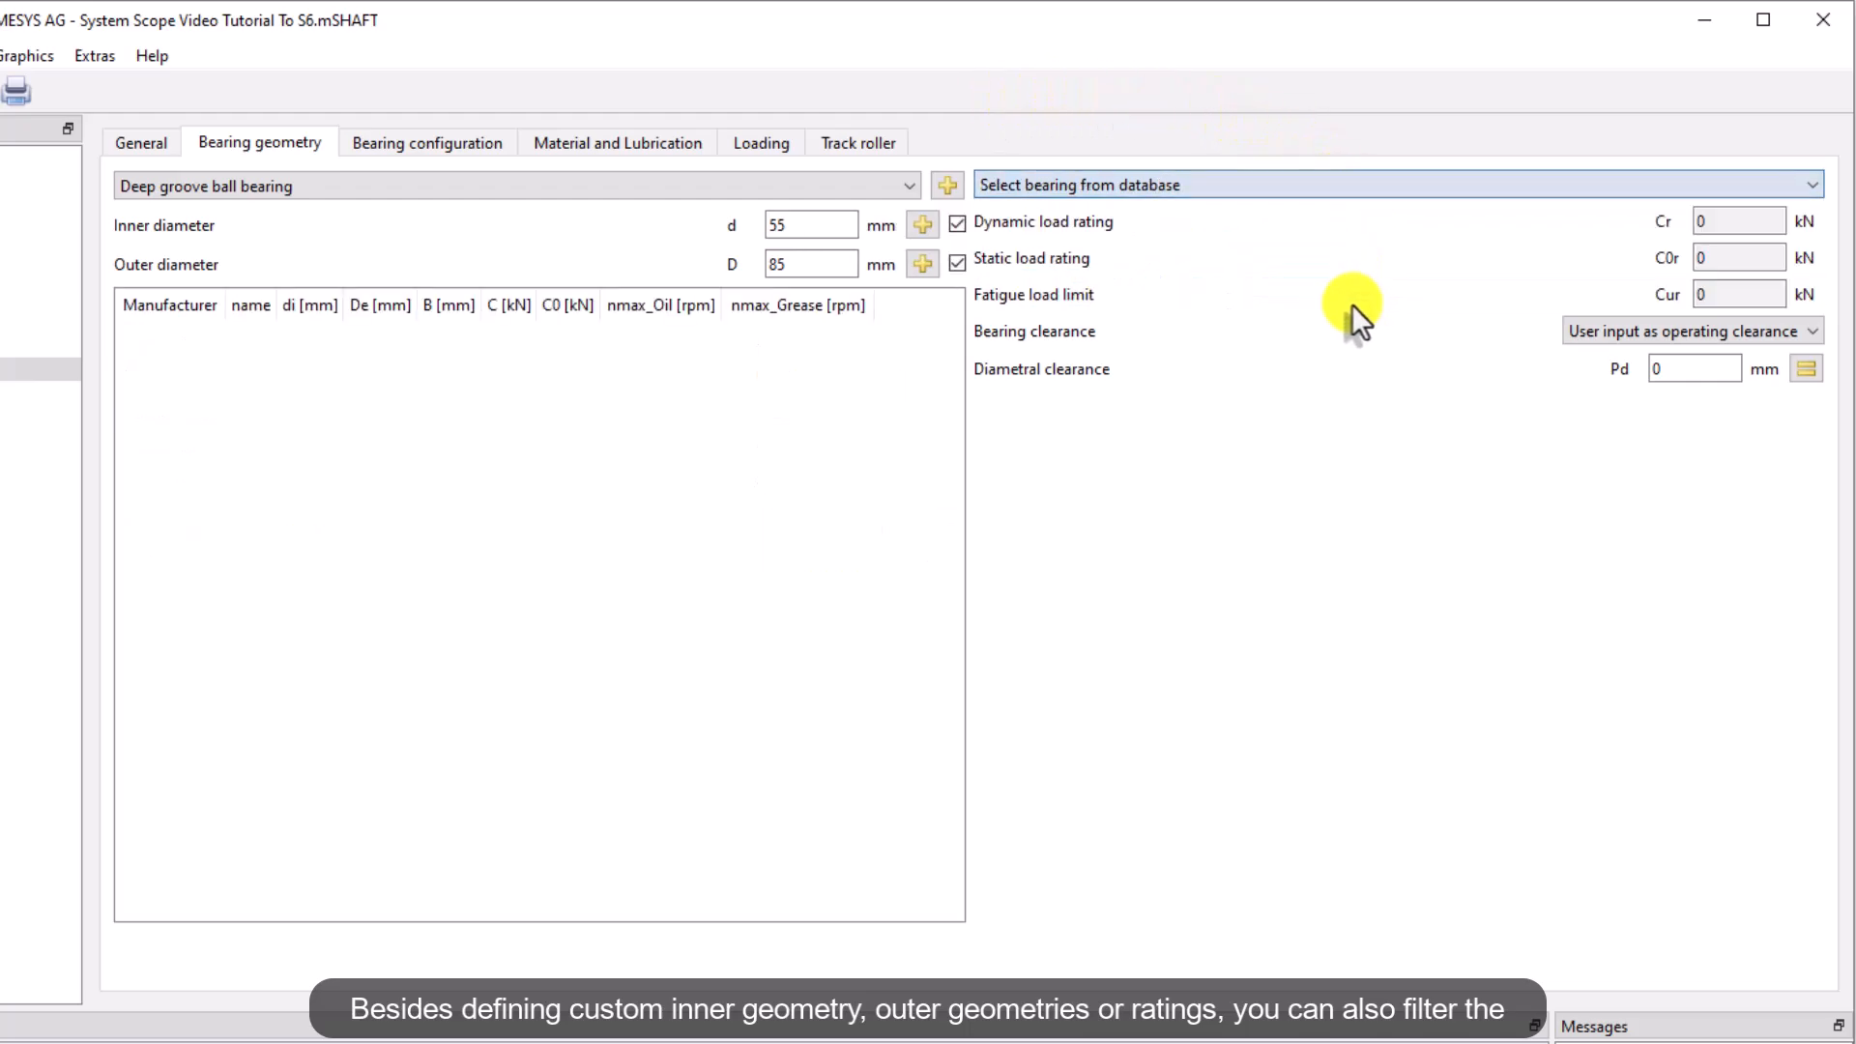
double_click(808, 263)
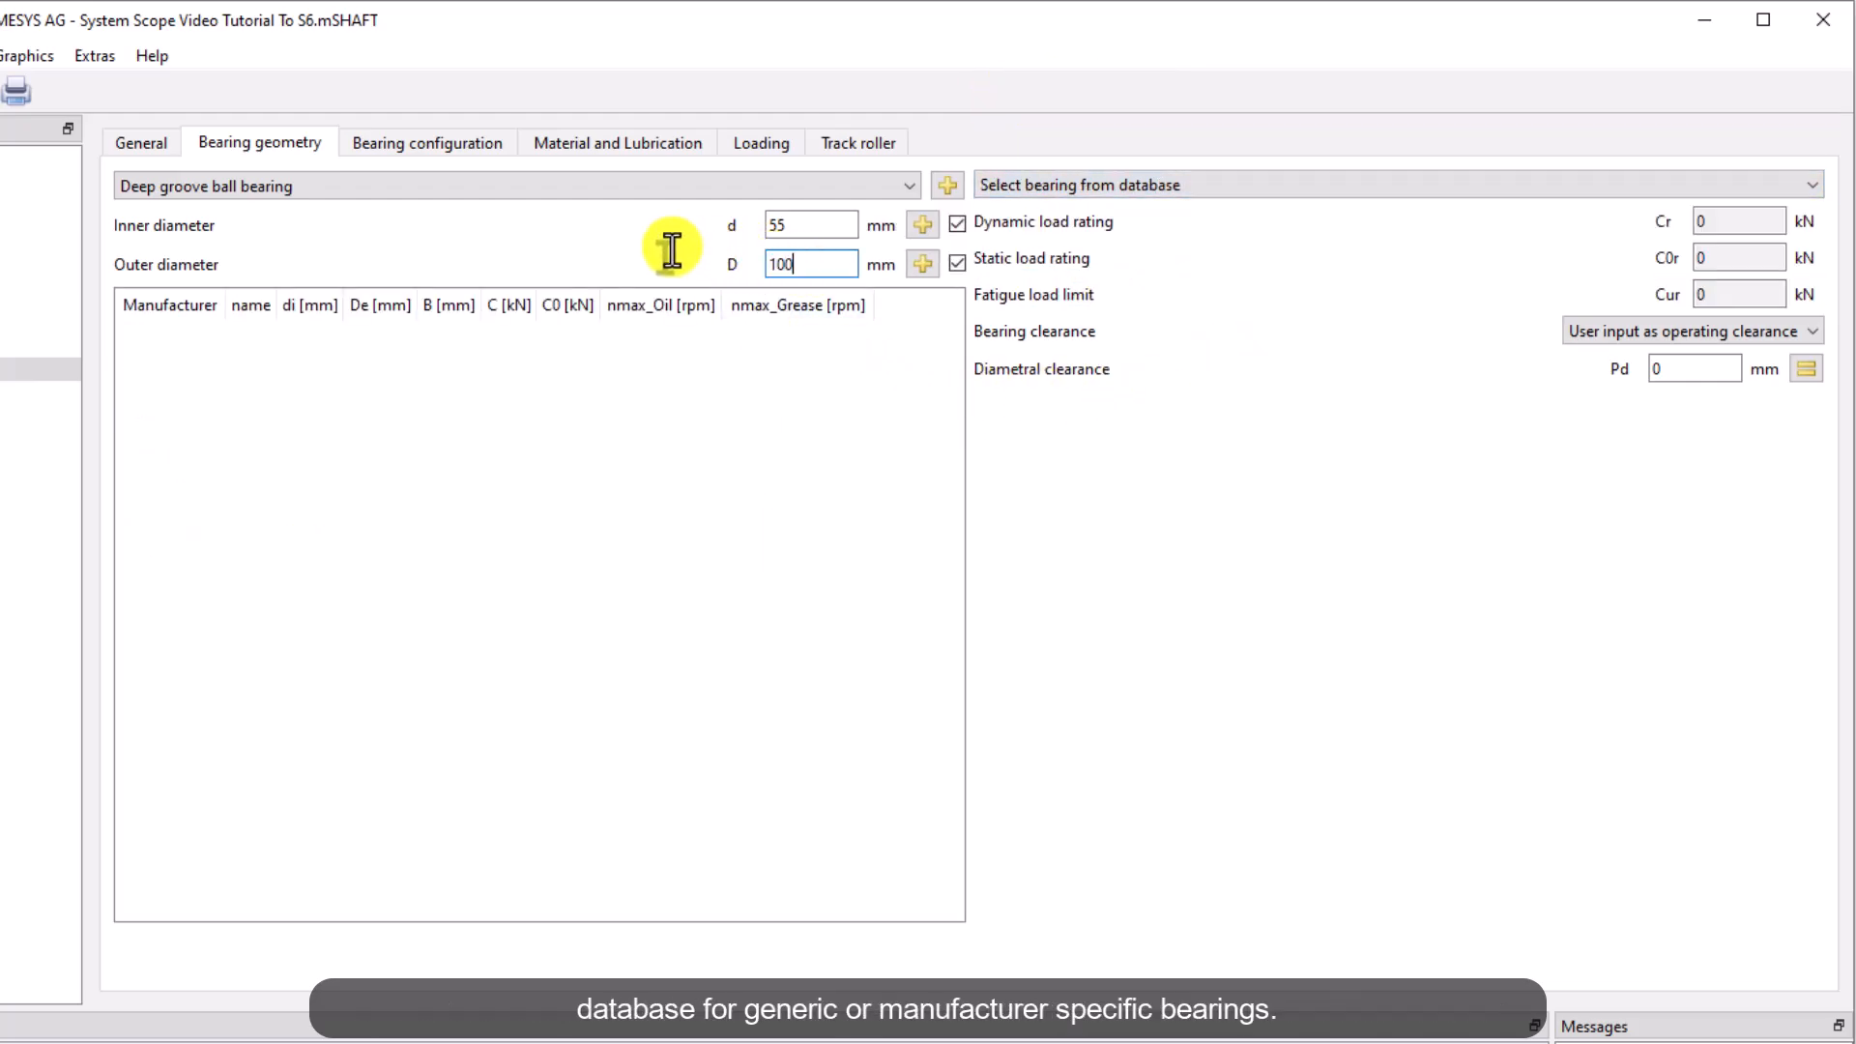
key("Return")
left_click_drag(957, 326, 914, 859)
left_click(381, 876)
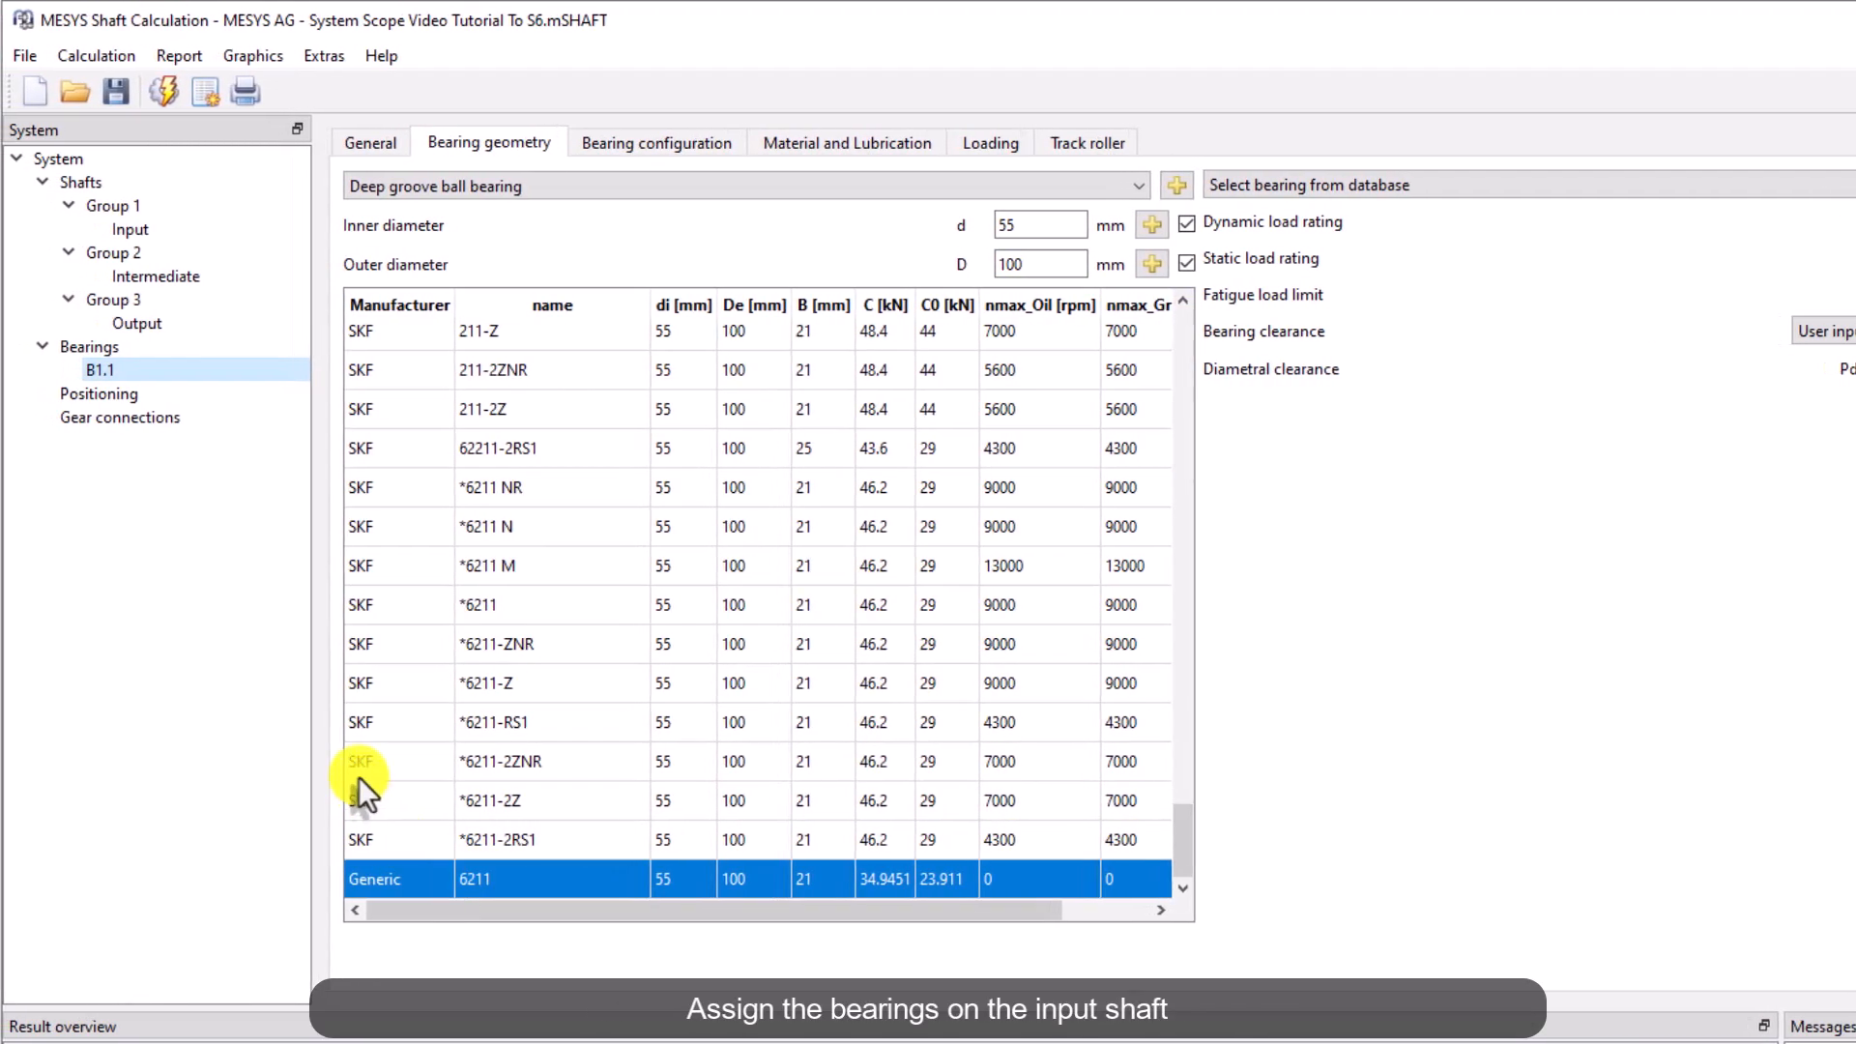
Copy bearing B1.1 on the Input shaft, renaming the copy B1.2 and placing it at 290.5 mm
left_click(159, 230)
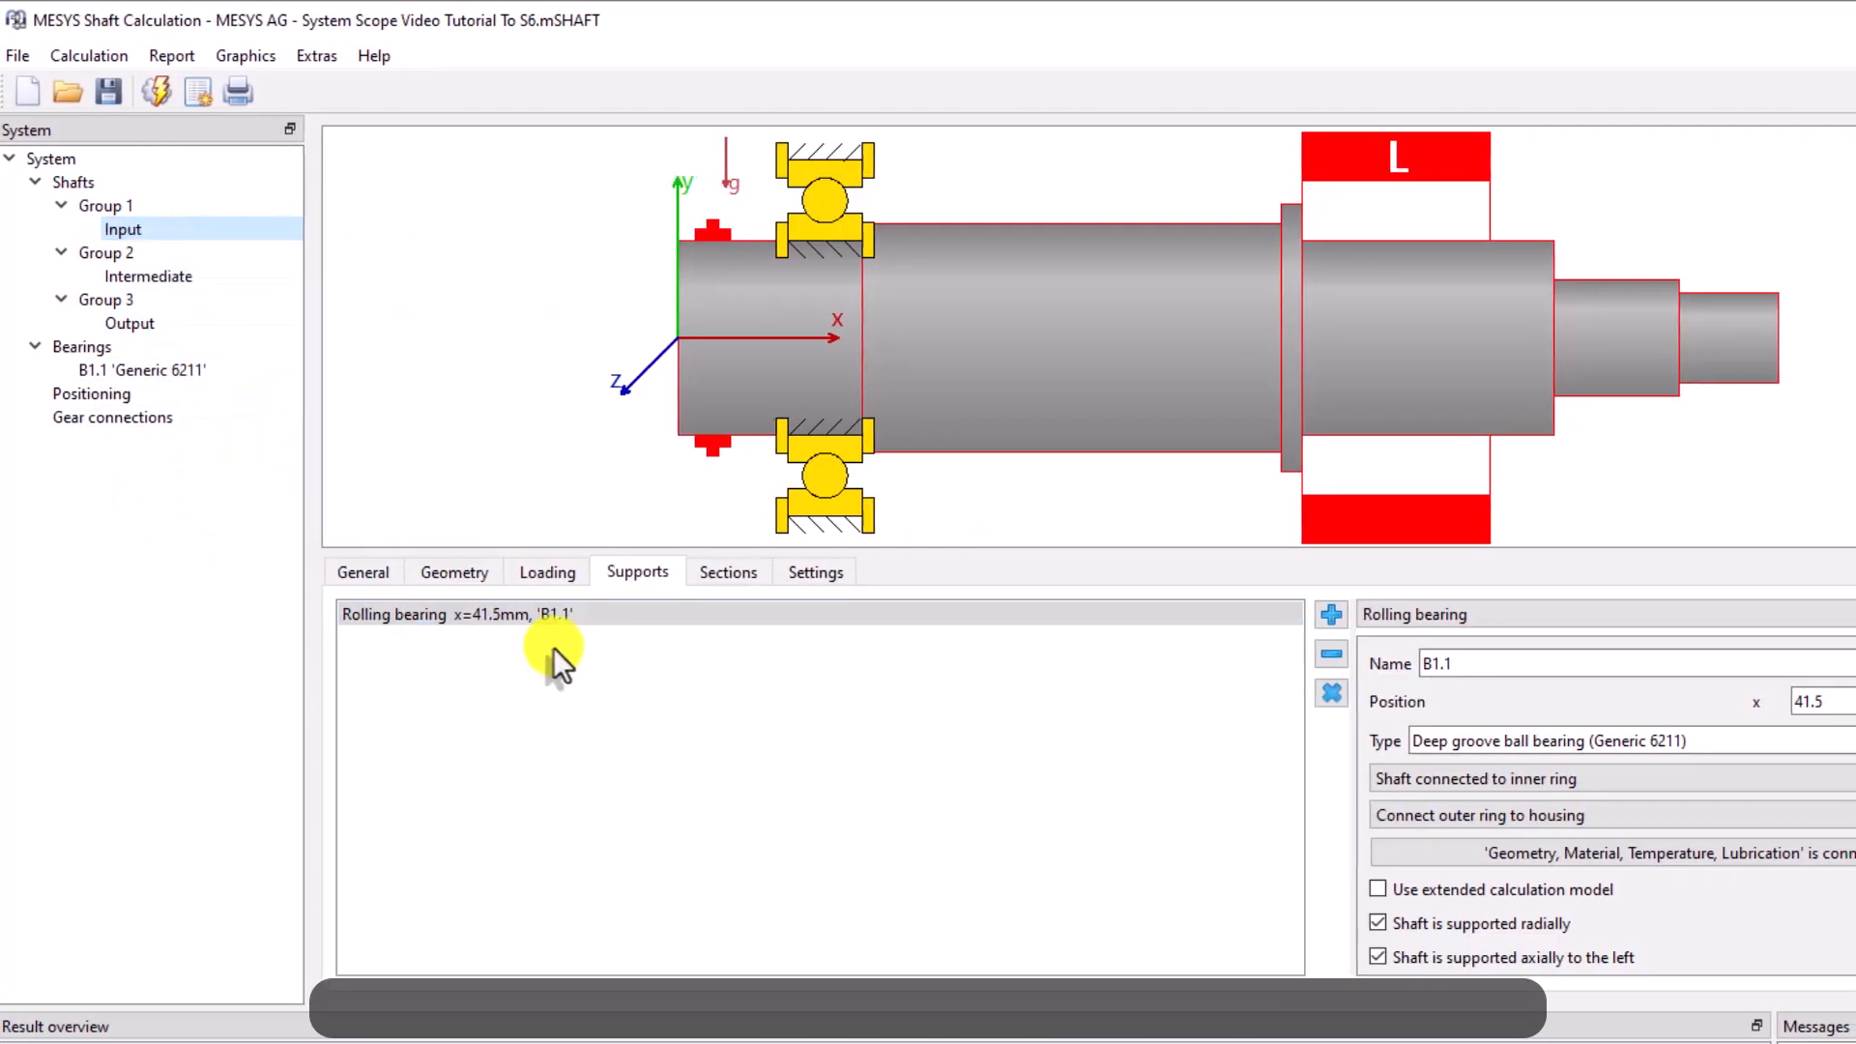
left_click(1149, 615)
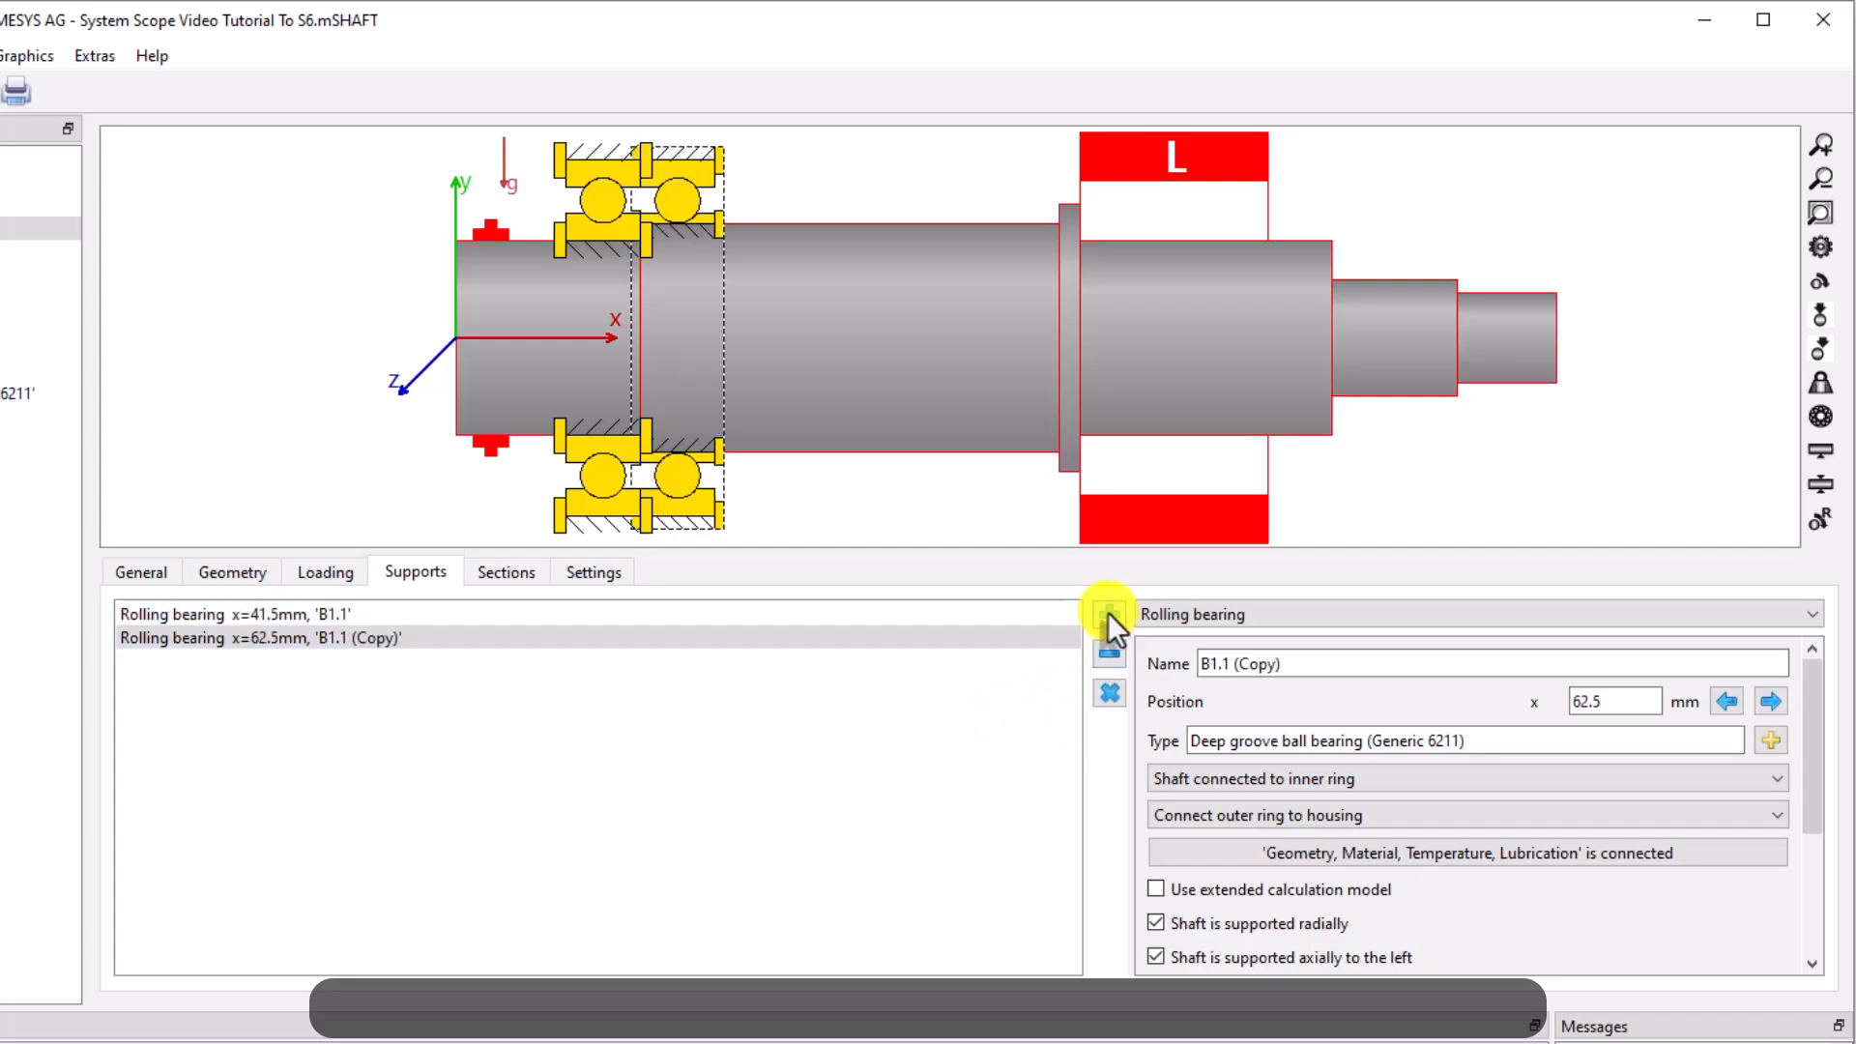
left_click_drag(1756, 666, 1300, 665)
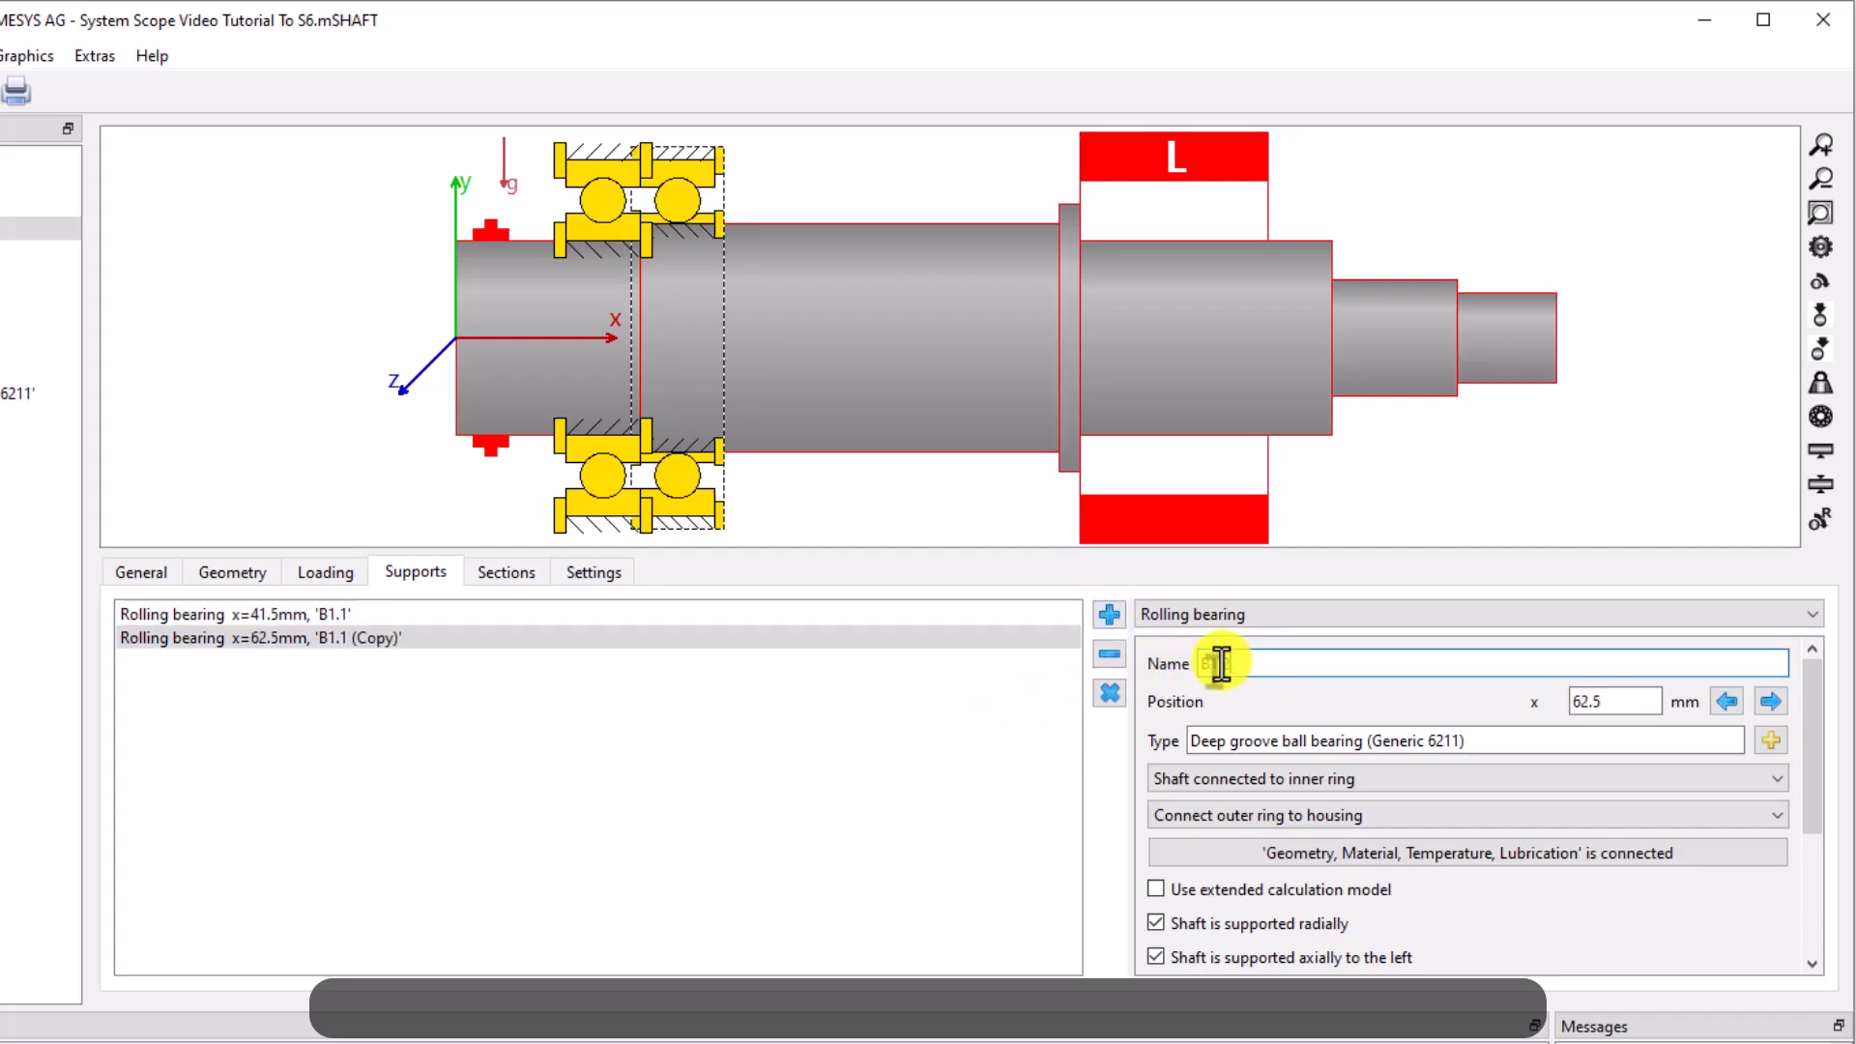
type("290.5")
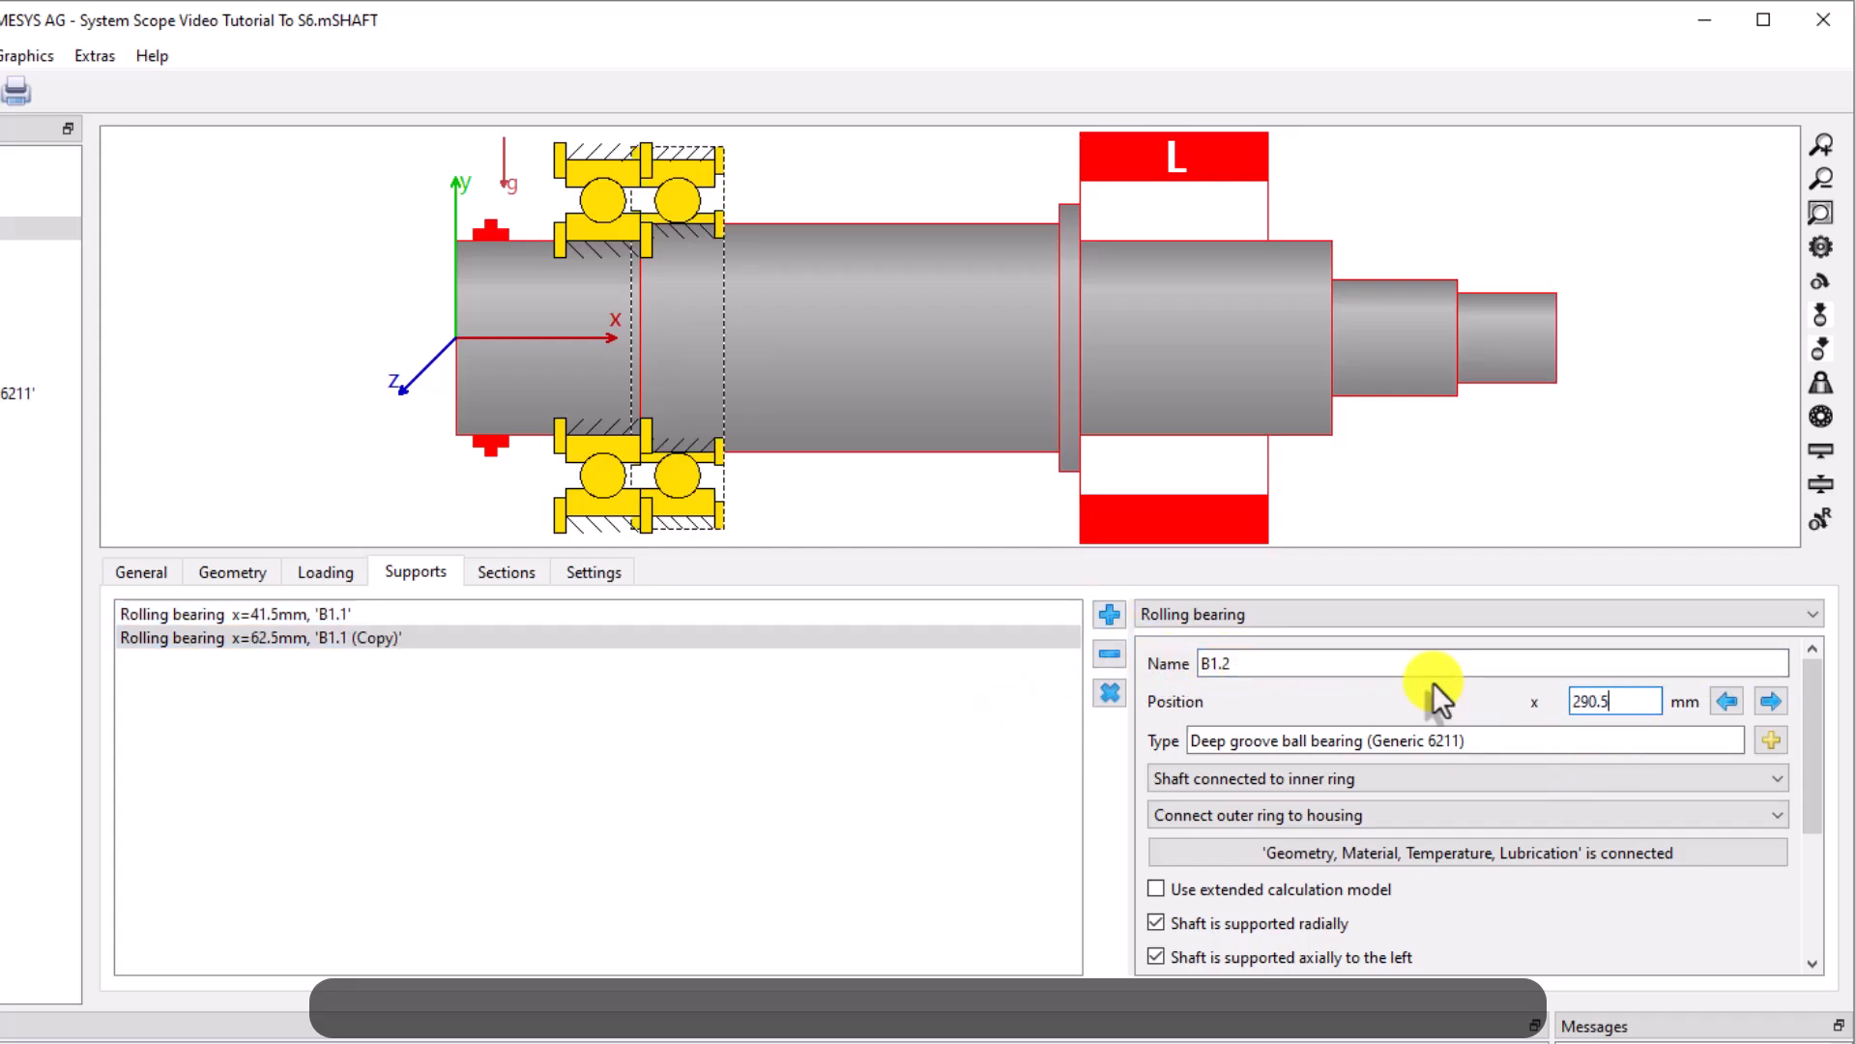
key("Return")
Change B1.2 to a generic NU305 cylindrical roller bearing with 62 mm outer diameter and ISO 5753 - CN clearance
left_click(195, 398)
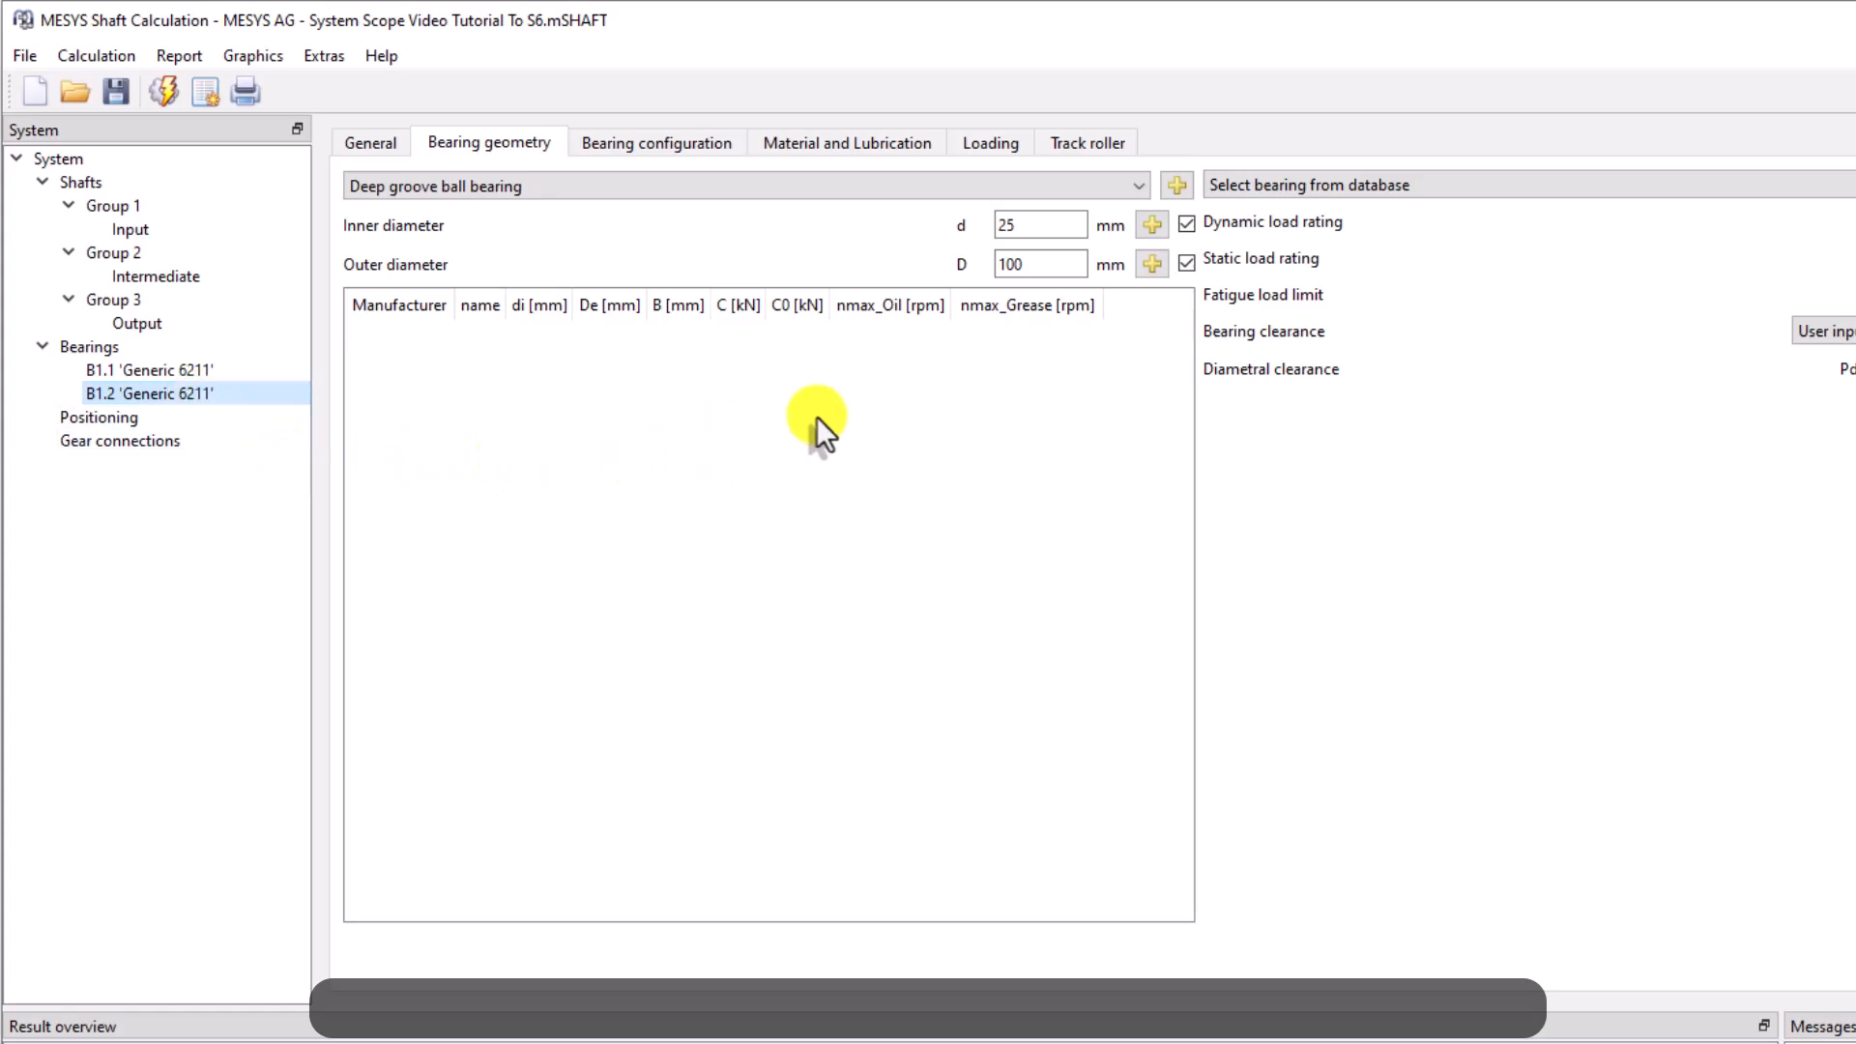
left_click(953, 188)
left_click(643, 542)
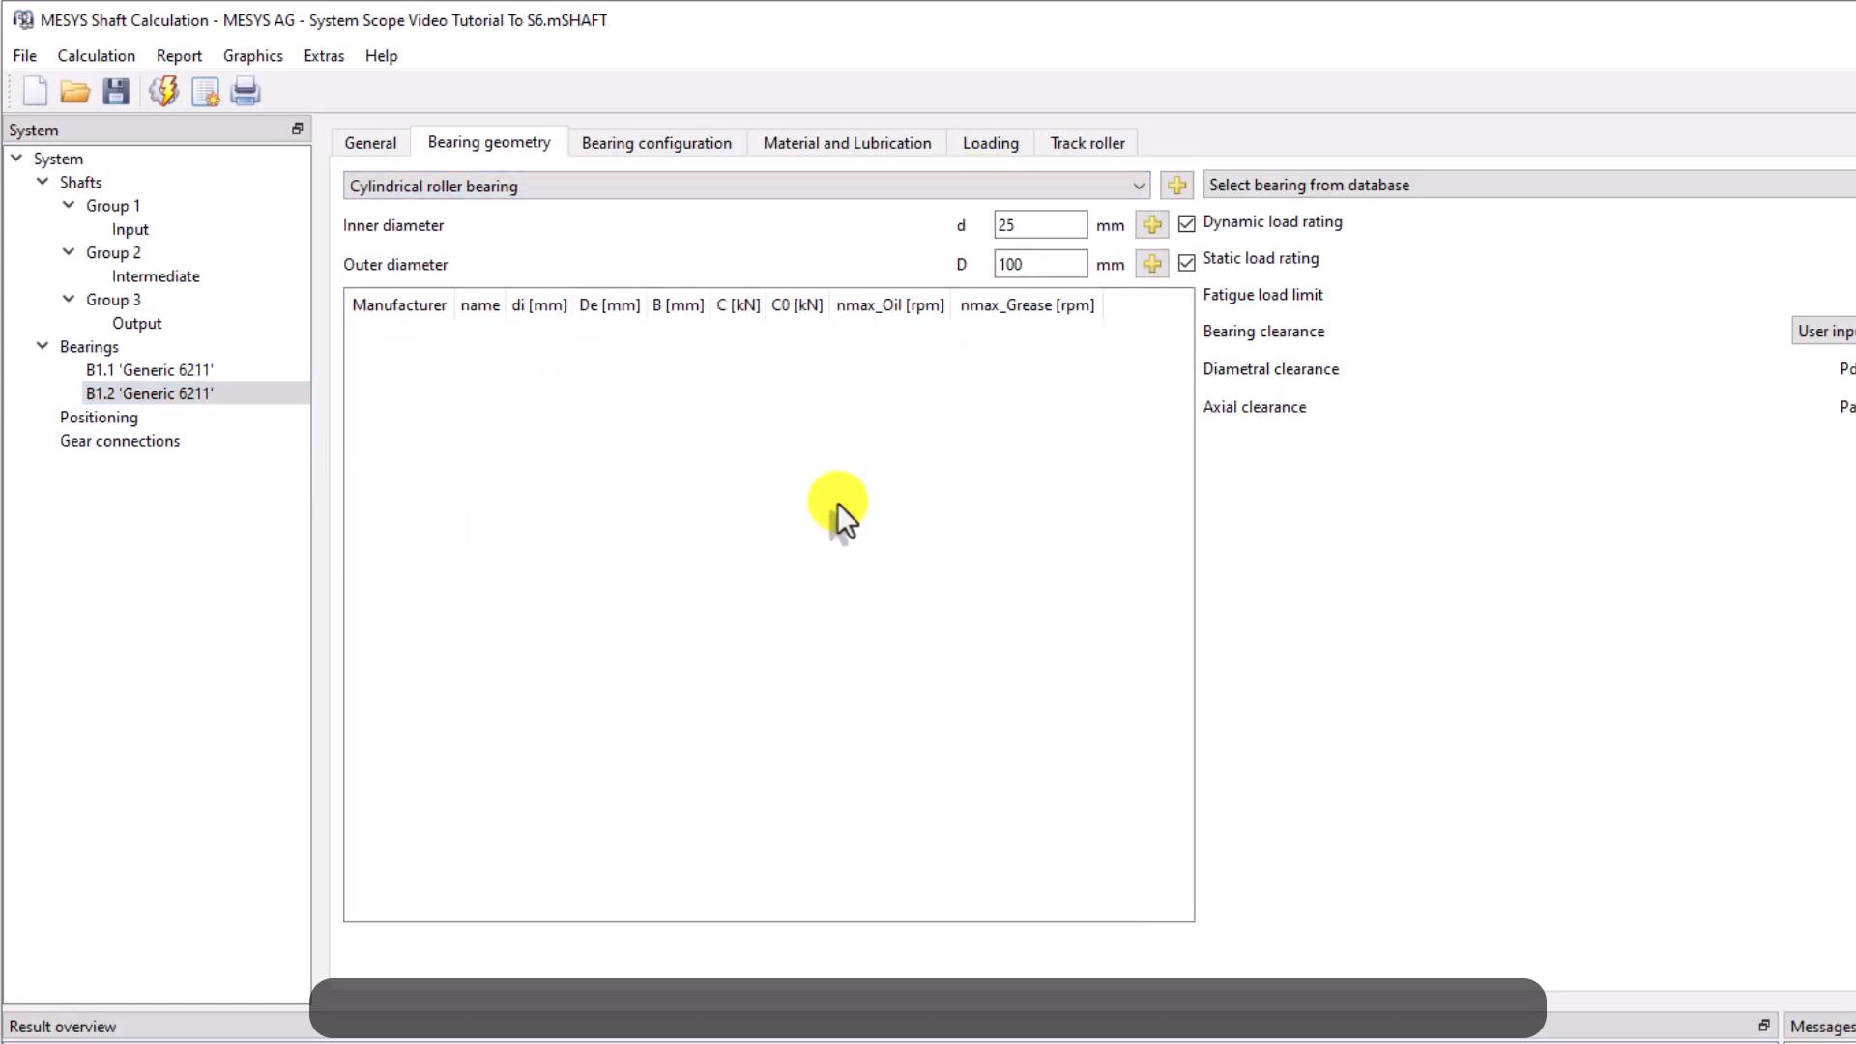
double_click(1044, 265)
type("62")
left_click_drag(1184, 352, 1183, 369)
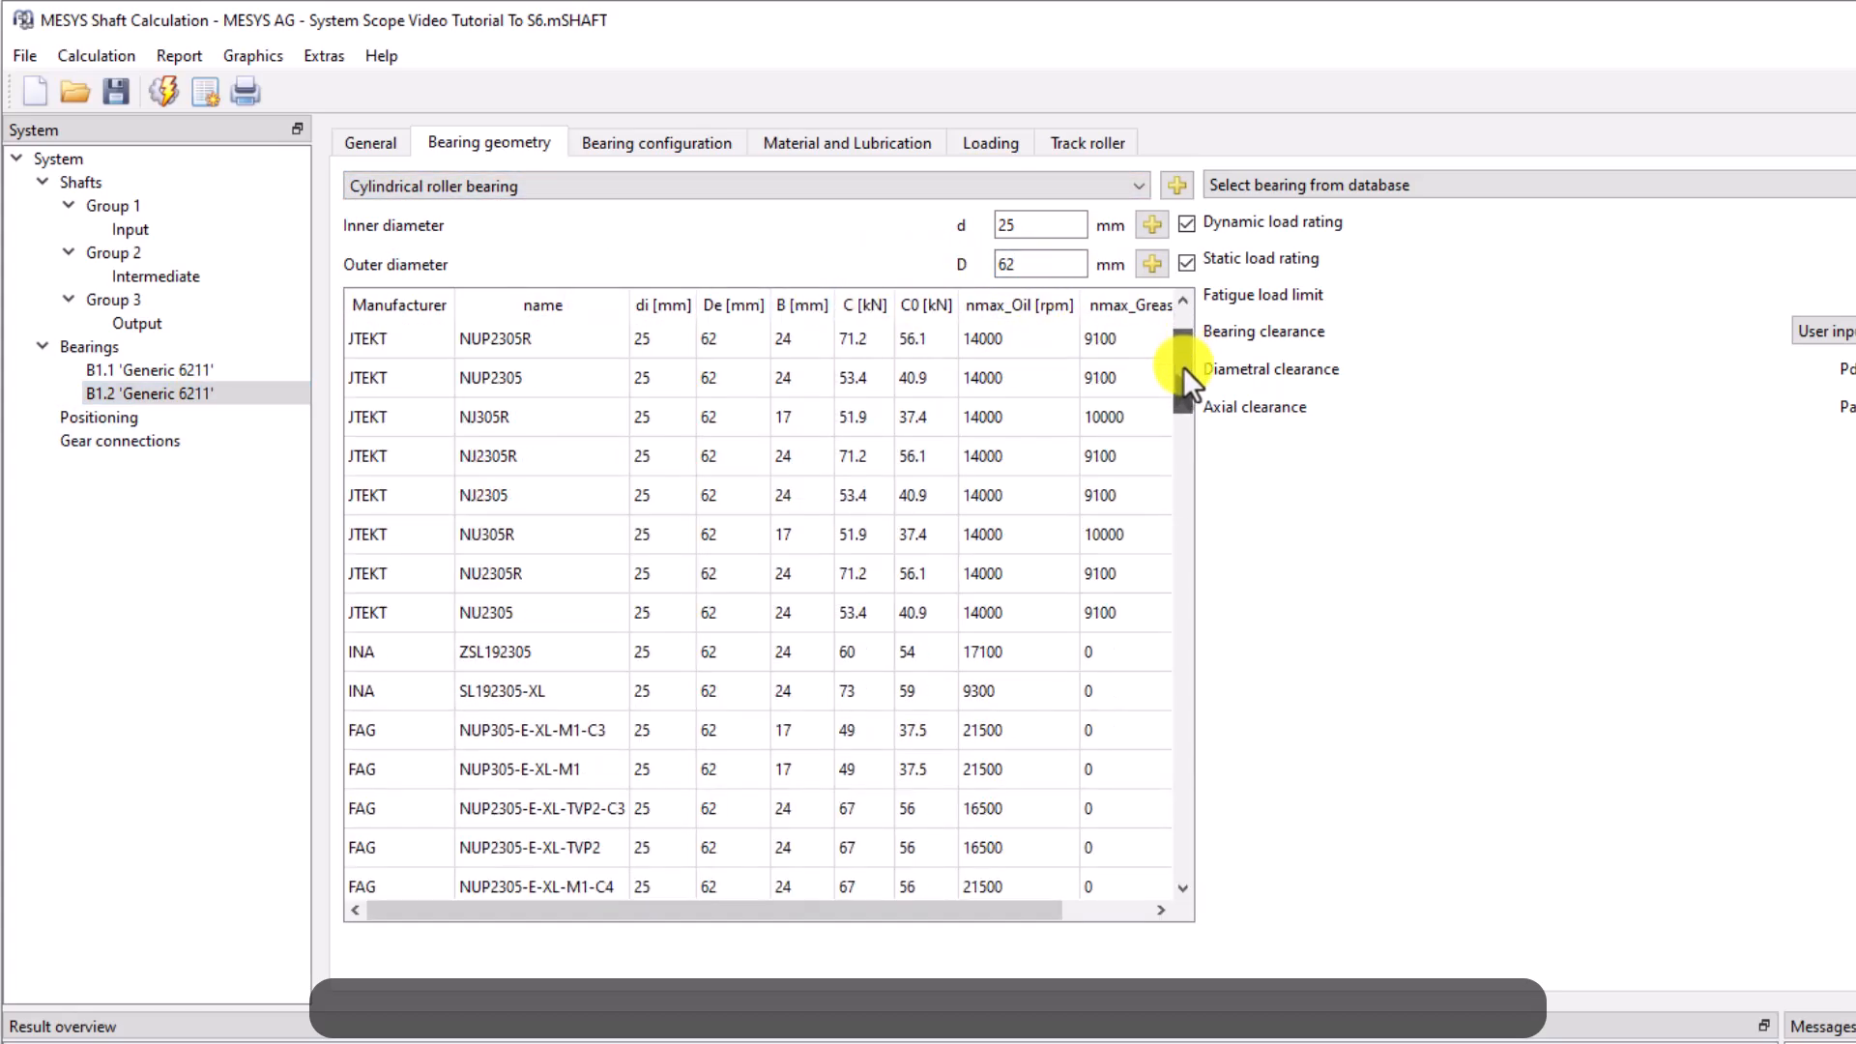
scroll(559, 676, "down", 15)
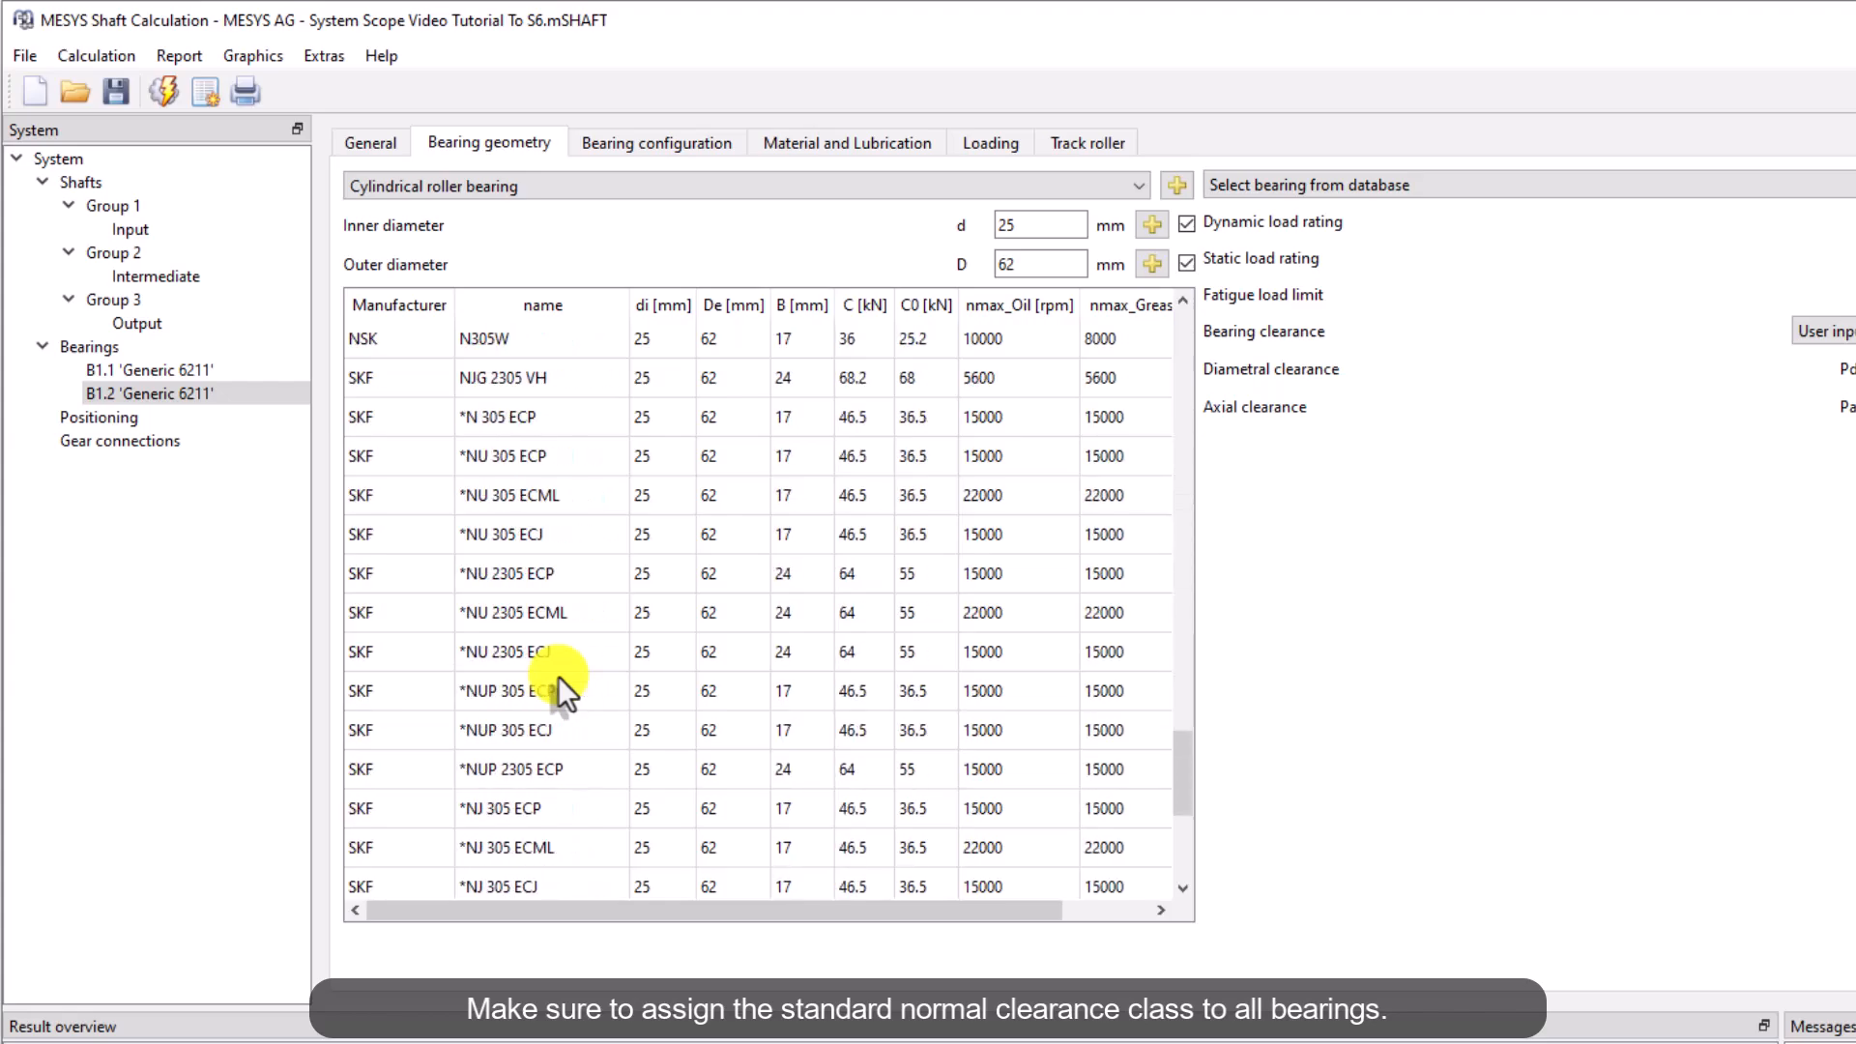
left_click(542, 885)
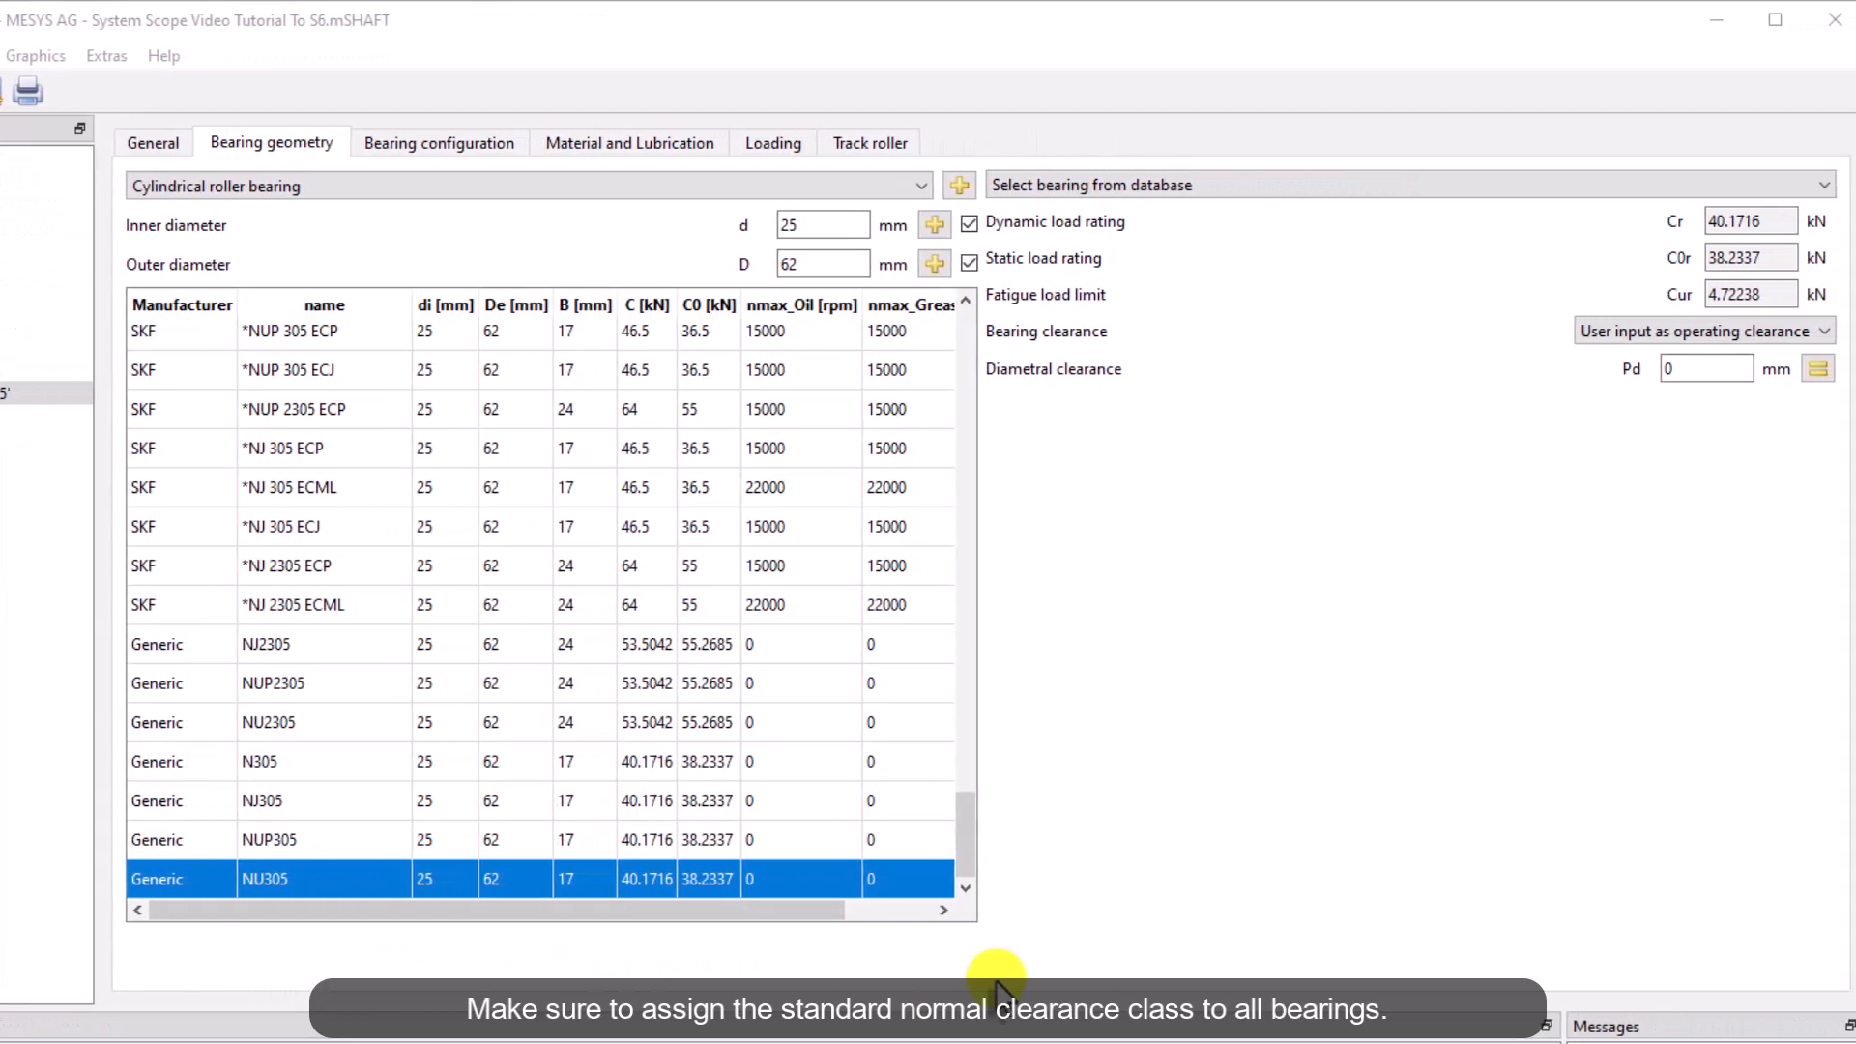
left_click(1599, 332)
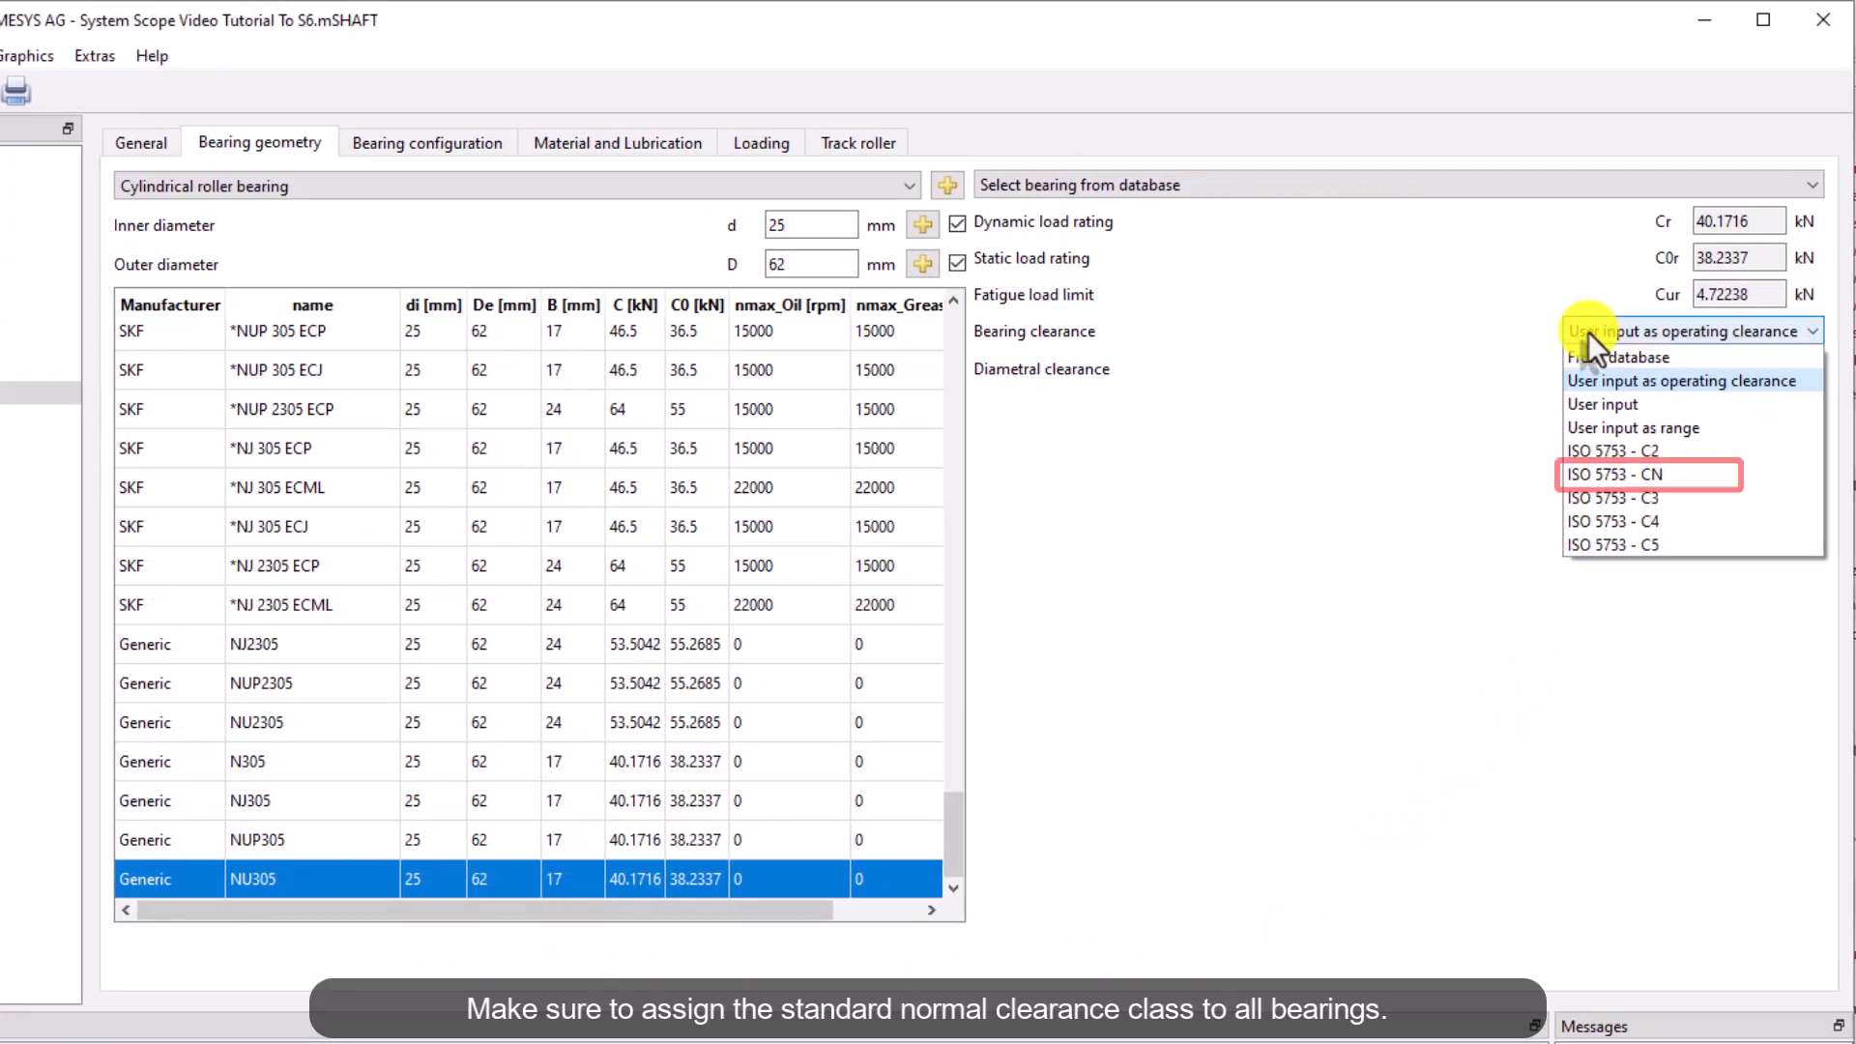
left_click(1739, 476)
Review the bearing supports defined on the Input, Intermediate and Output shafts
left_click(118, 232)
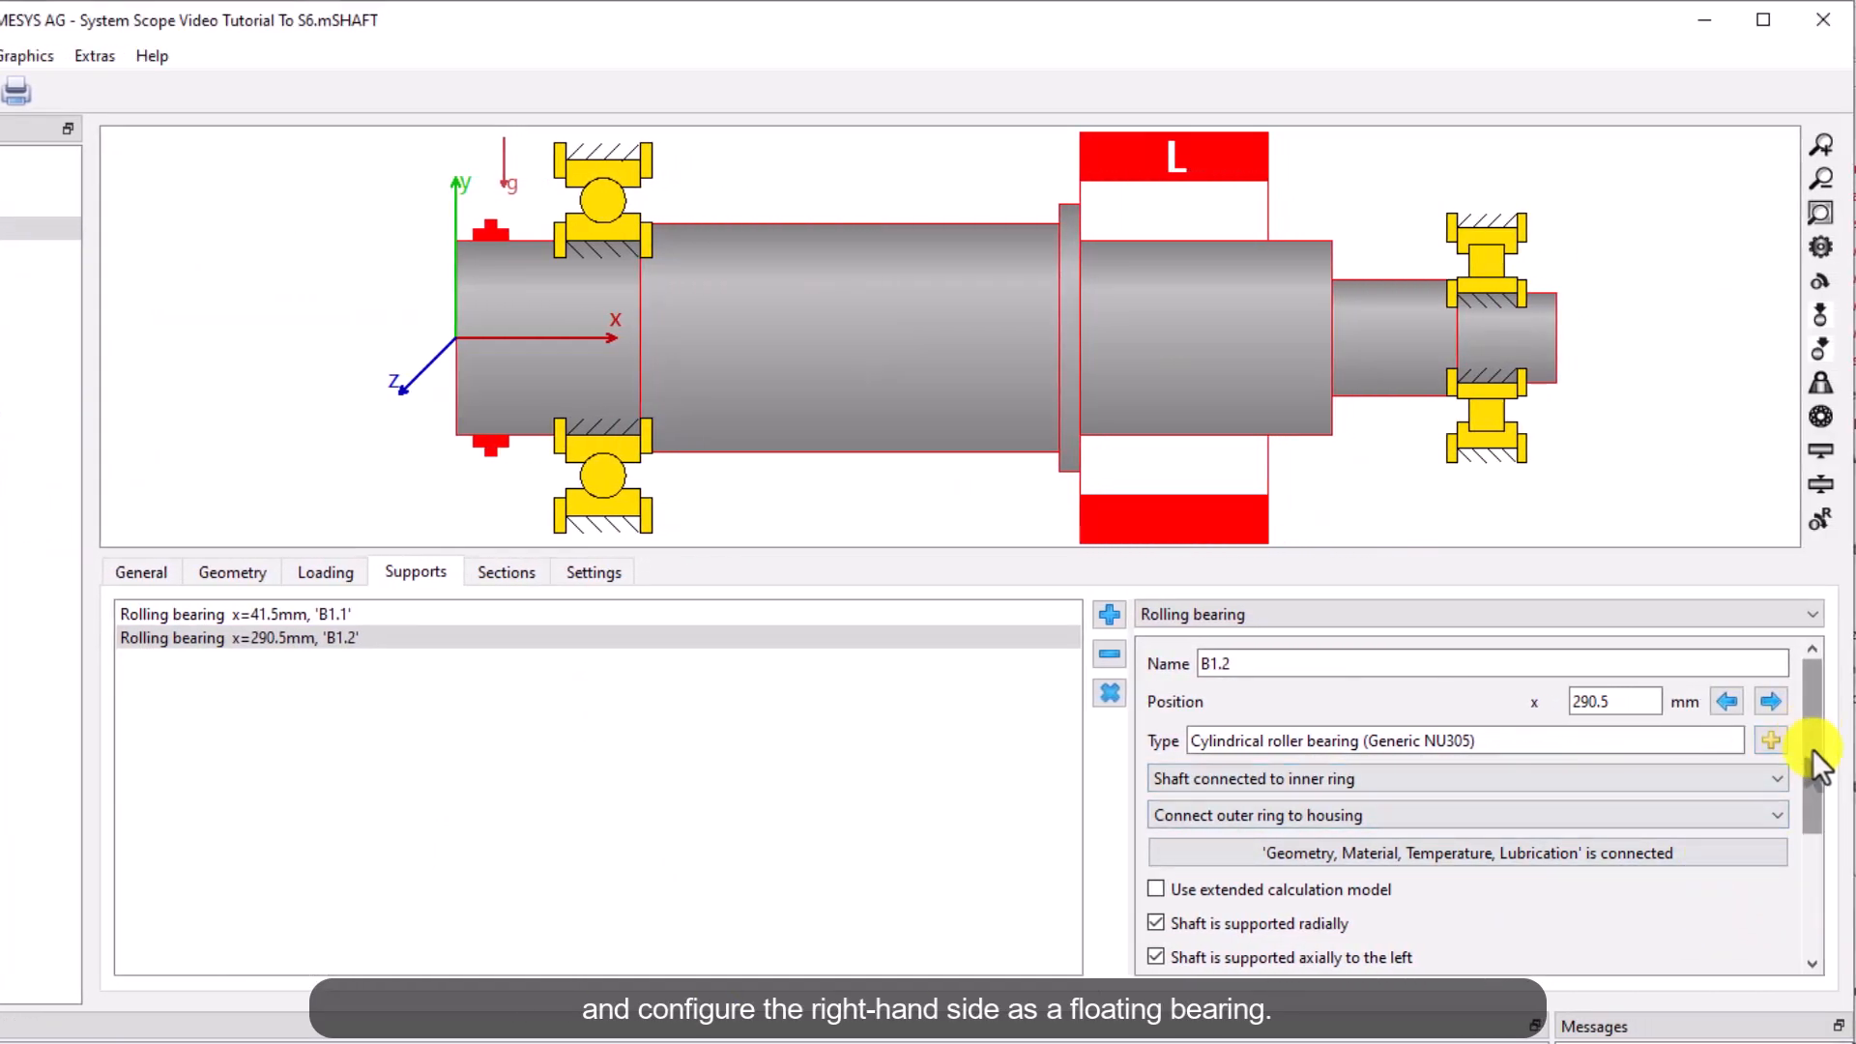
left_click_drag(1813, 751, 1820, 878)
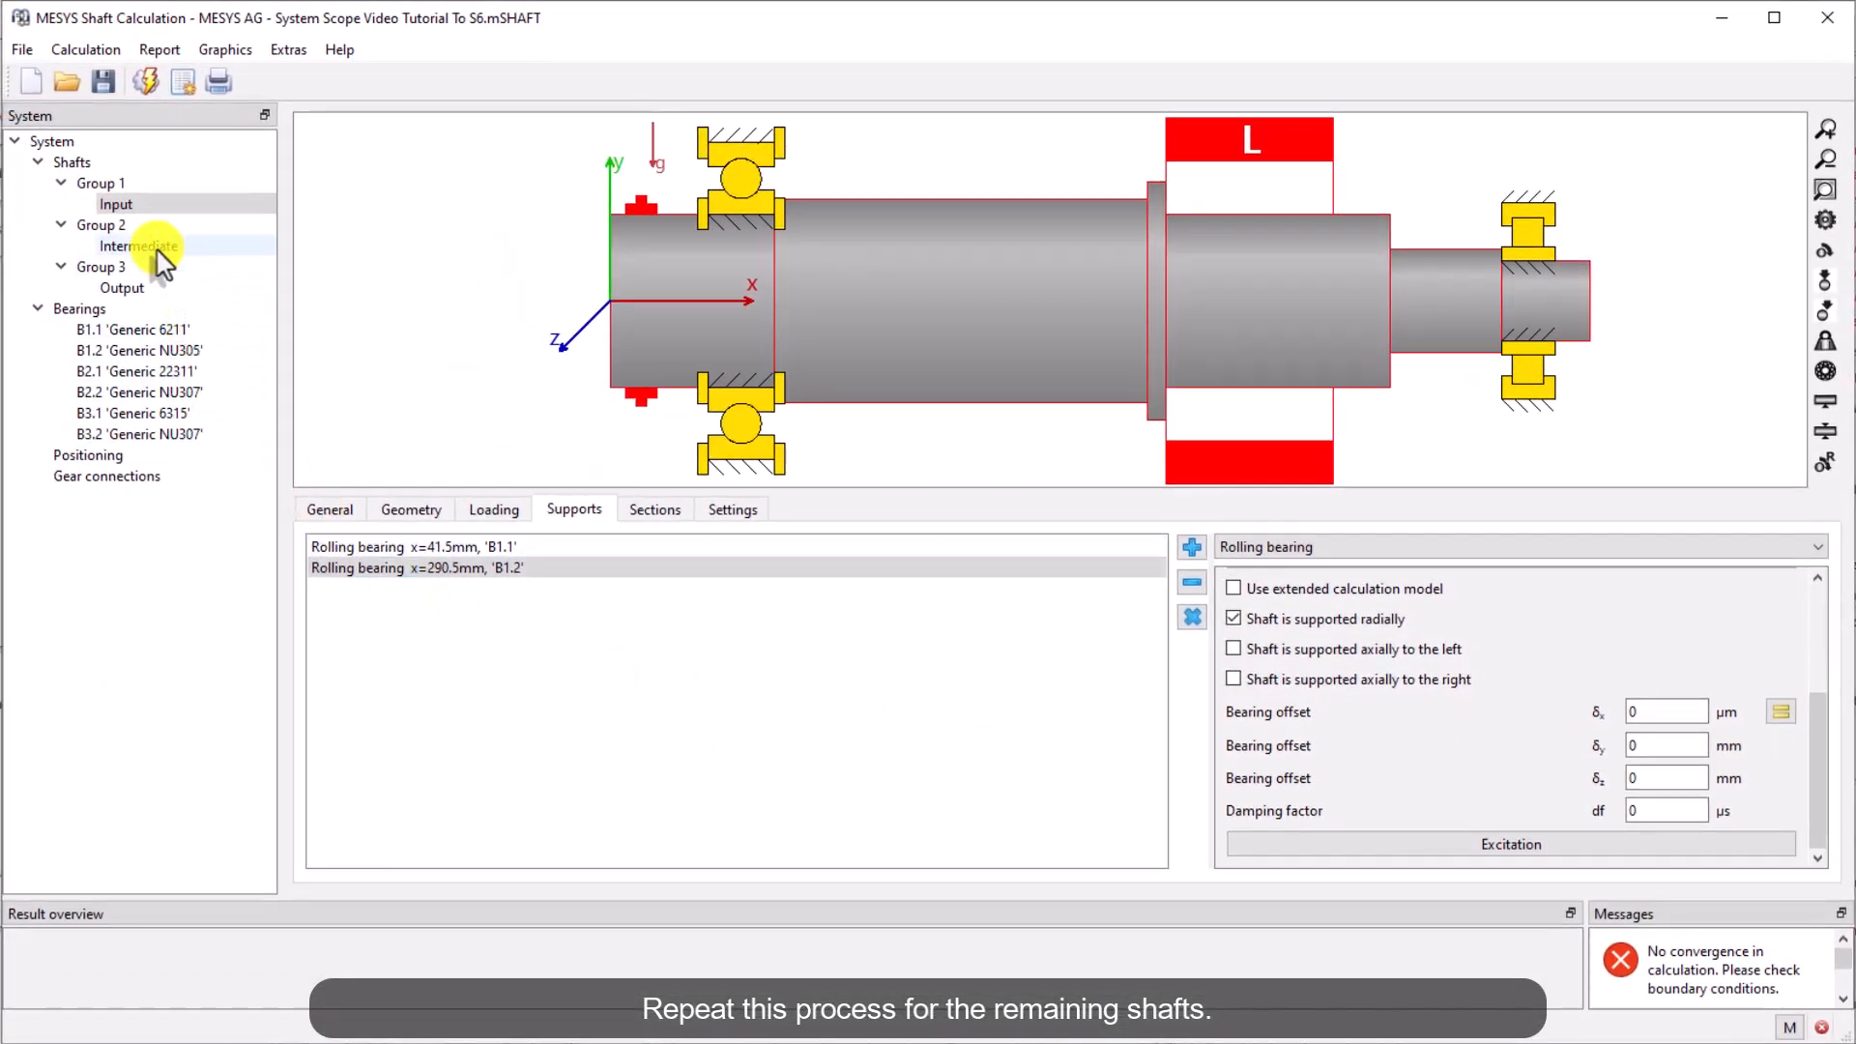
left_click(155, 249)
left_click(389, 569)
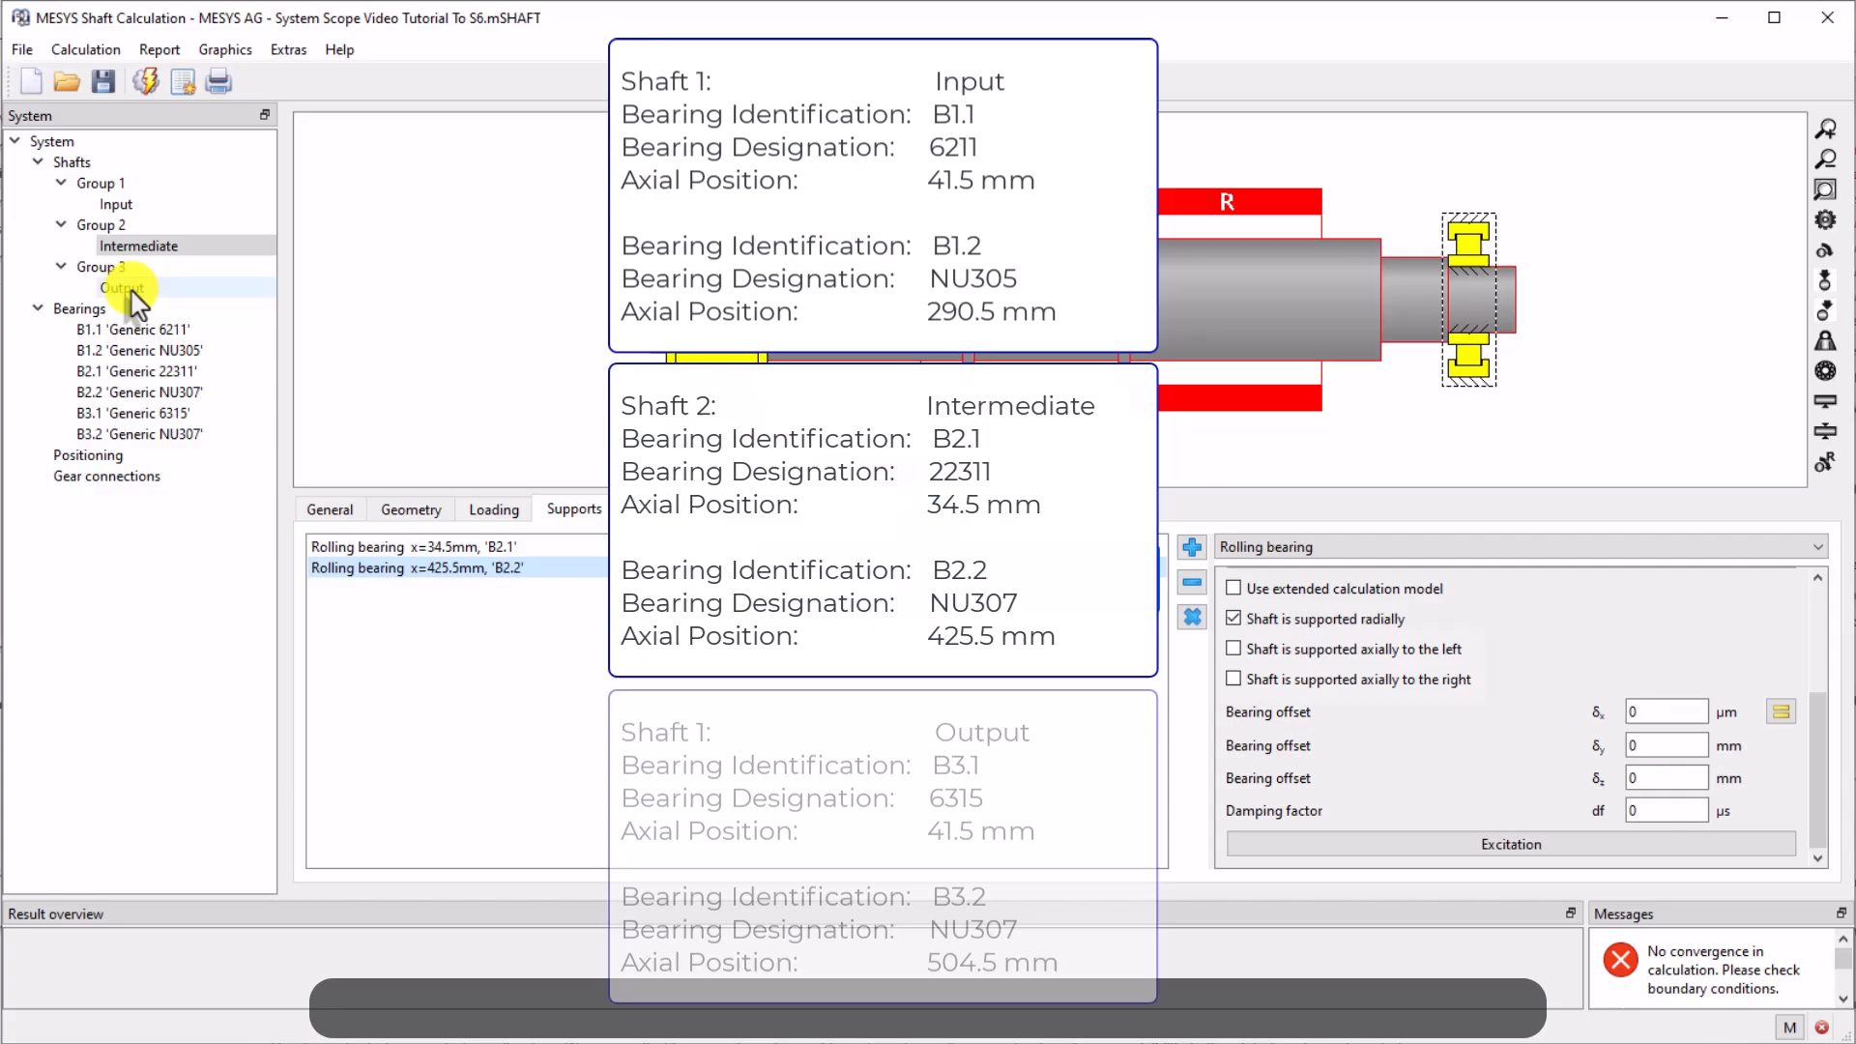
left_click(106, 288)
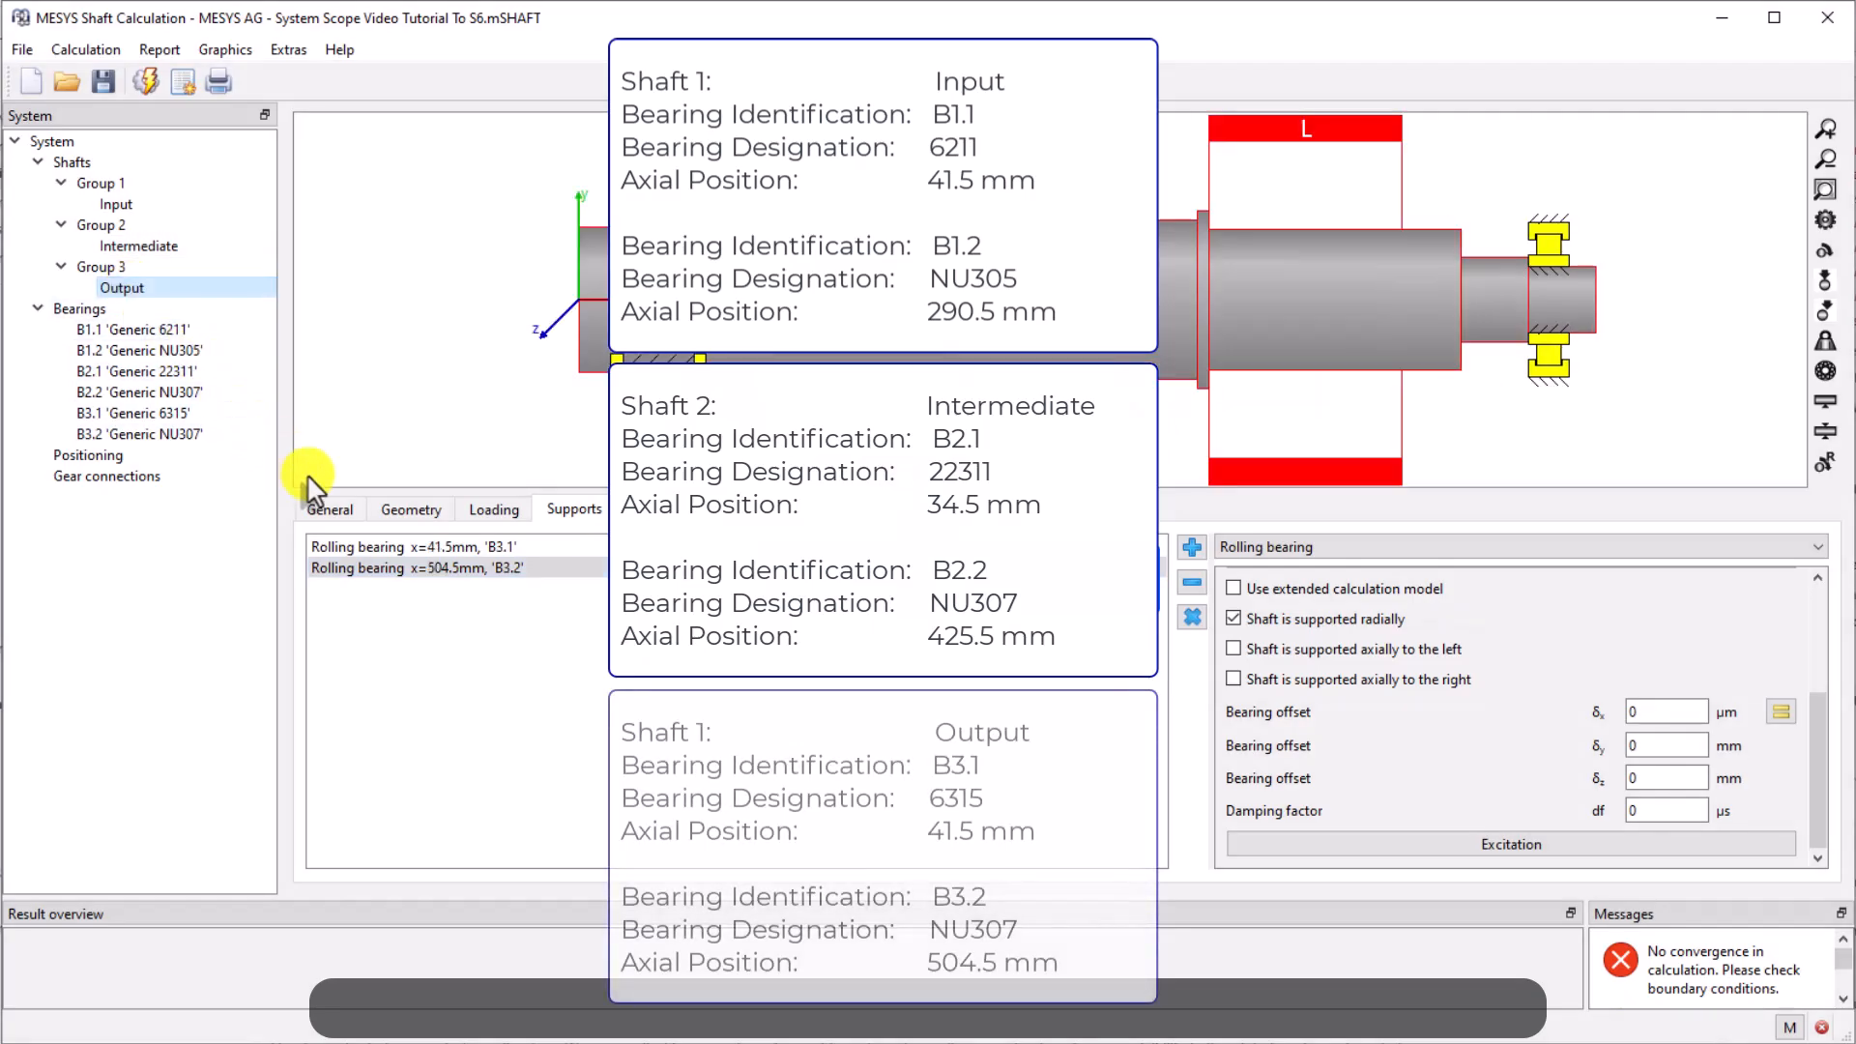
Add a coupling for reaction torque support on the Output shaft at 7 mm with 10 mm width
left_click(397, 568)
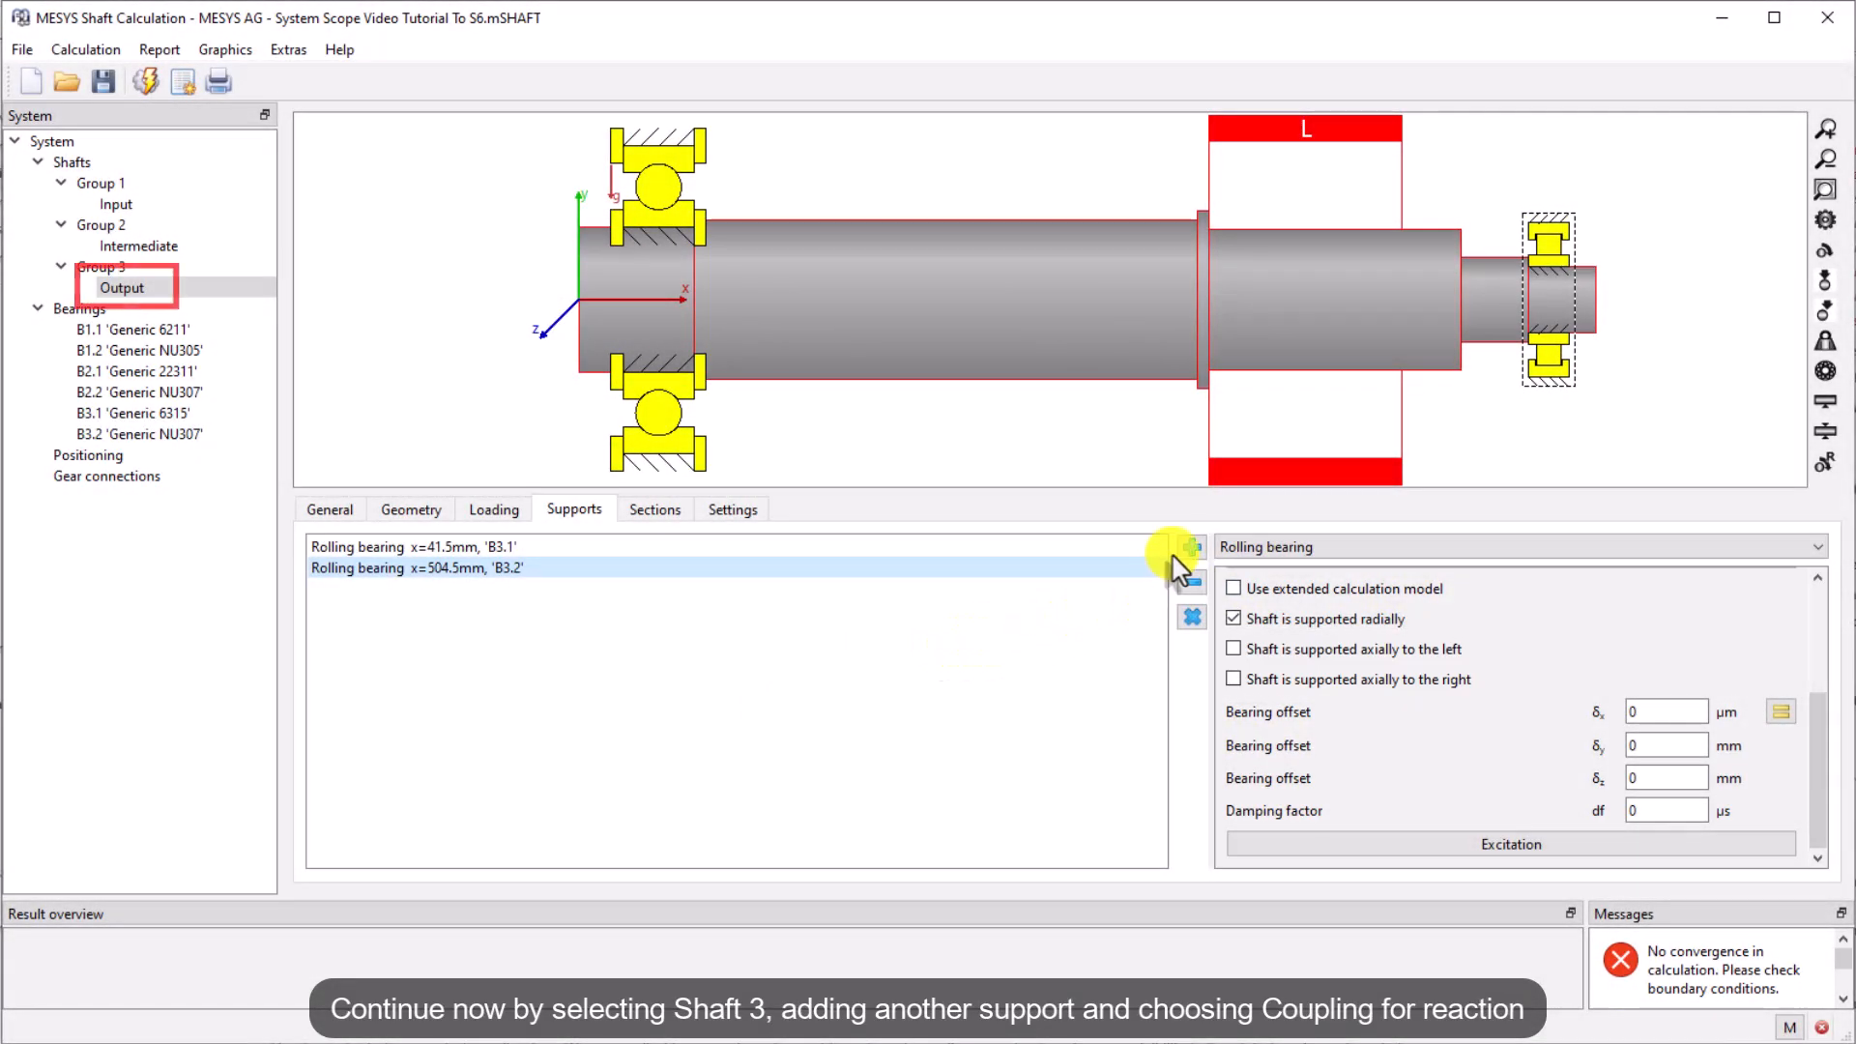
left_click(1191, 548)
left_click(1658, 547)
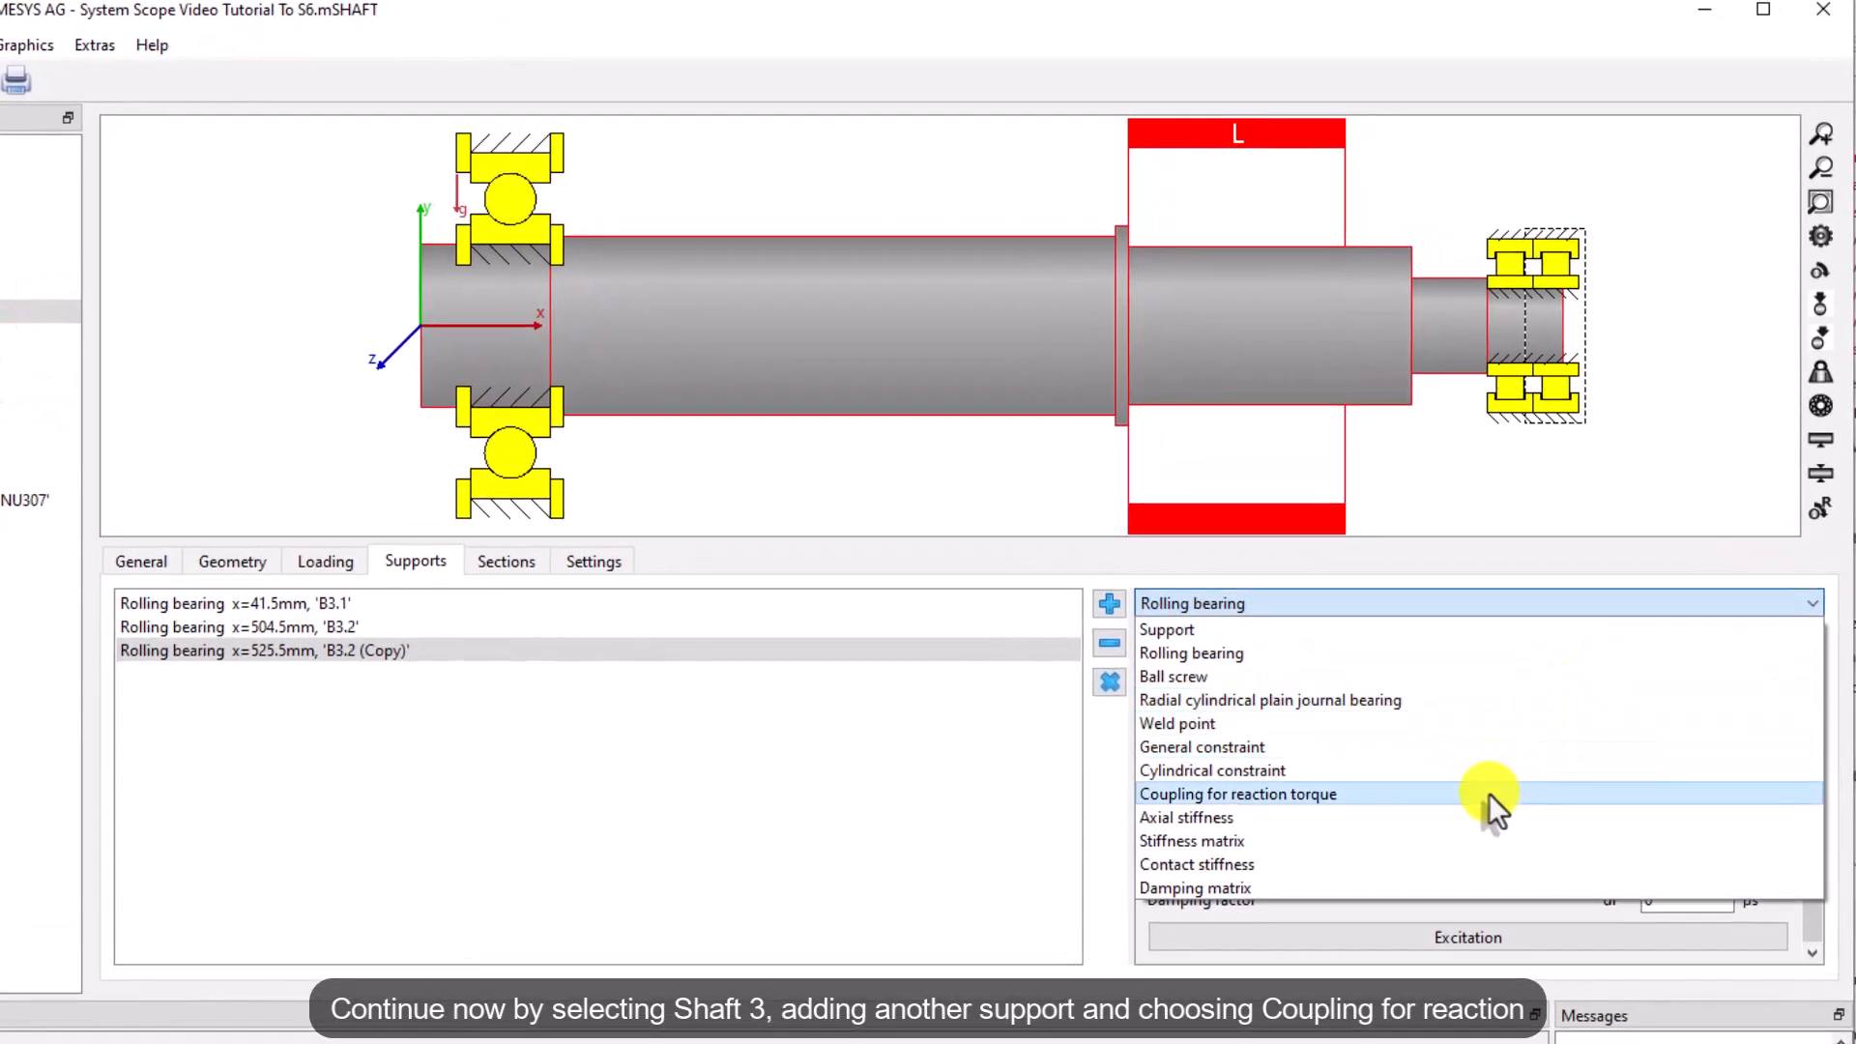
left_click(1489, 793)
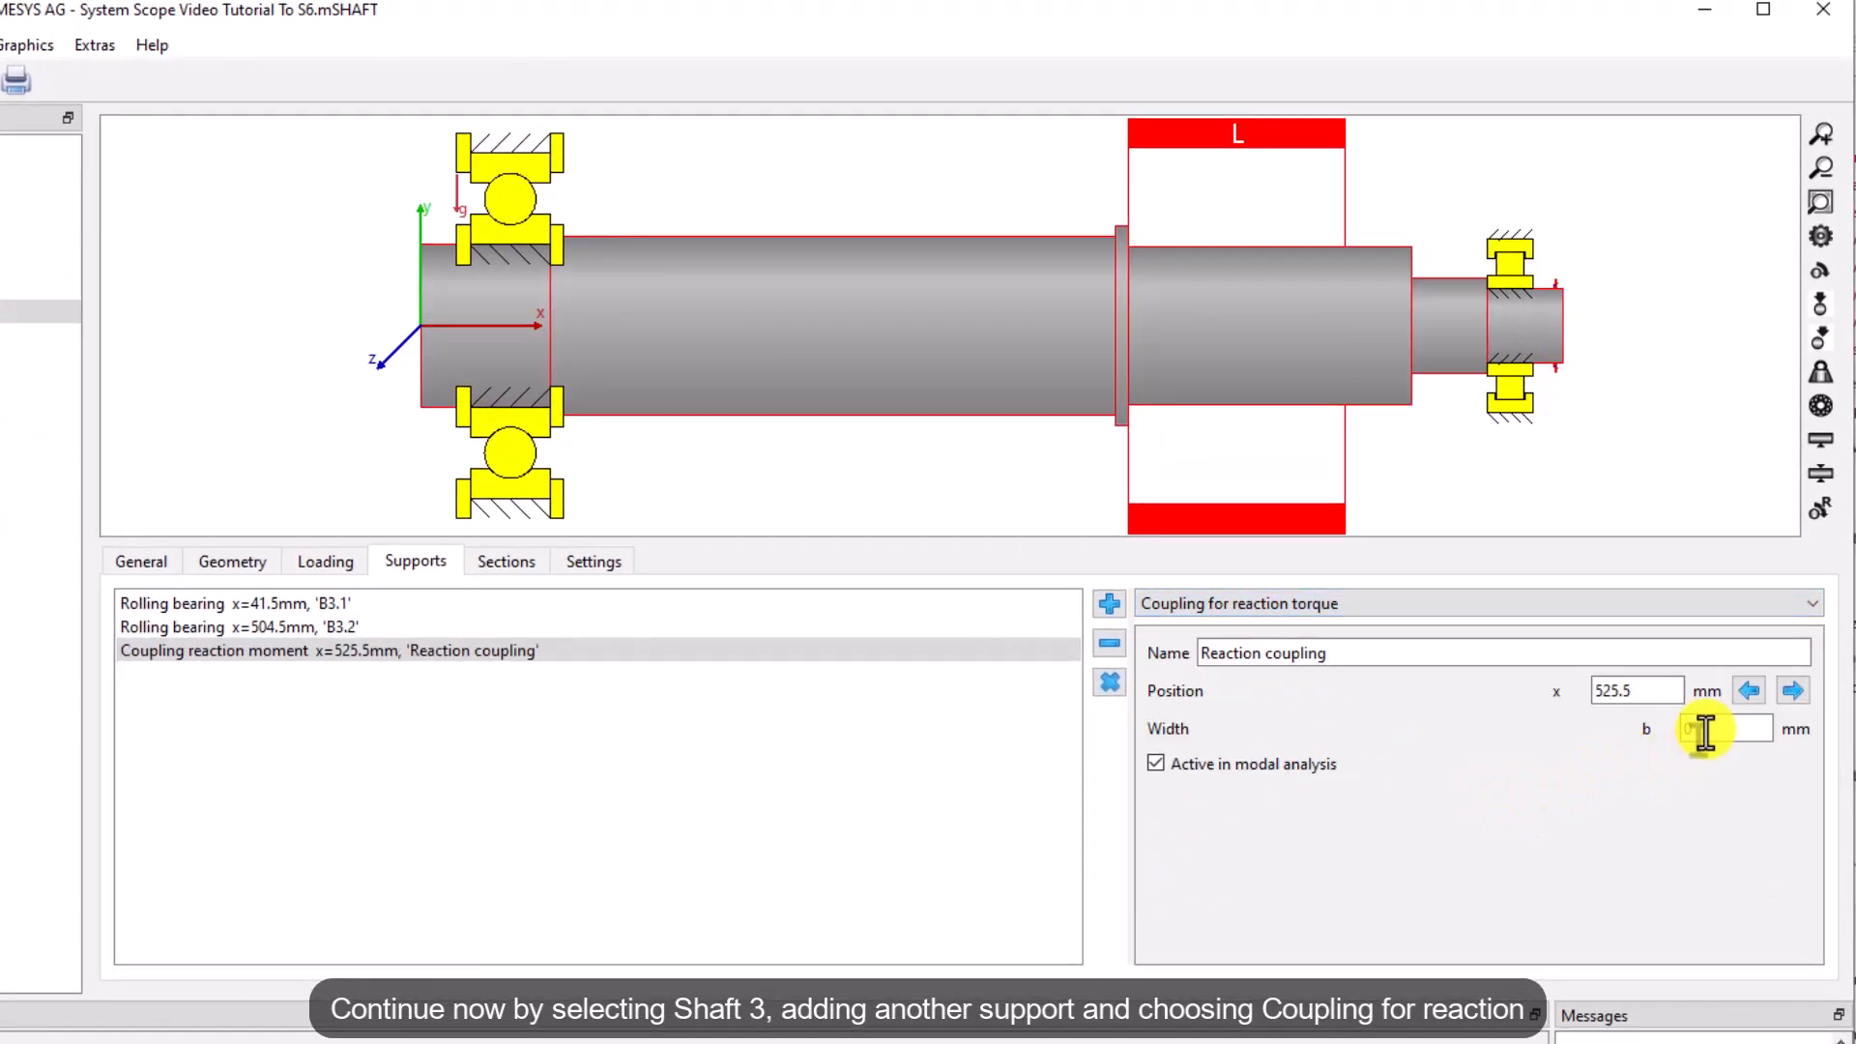
left_click(1640, 693)
type("7")
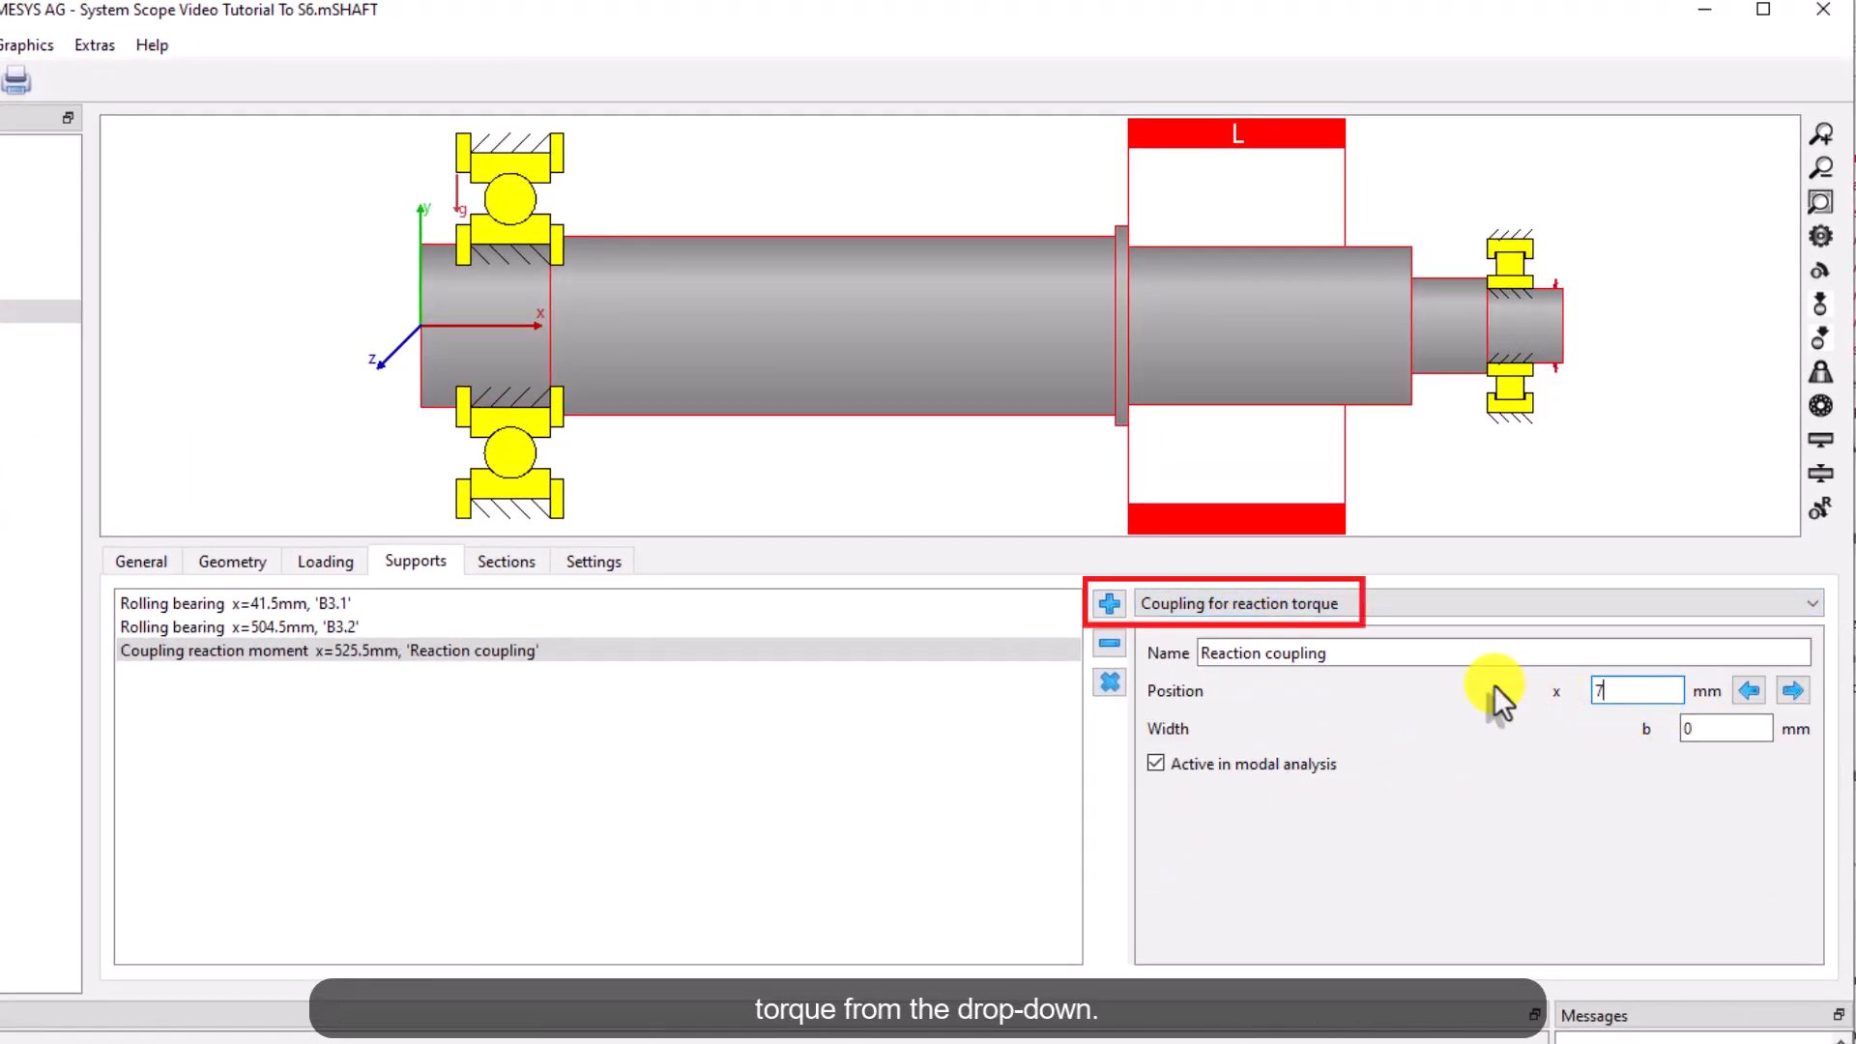
left_click(1749, 730)
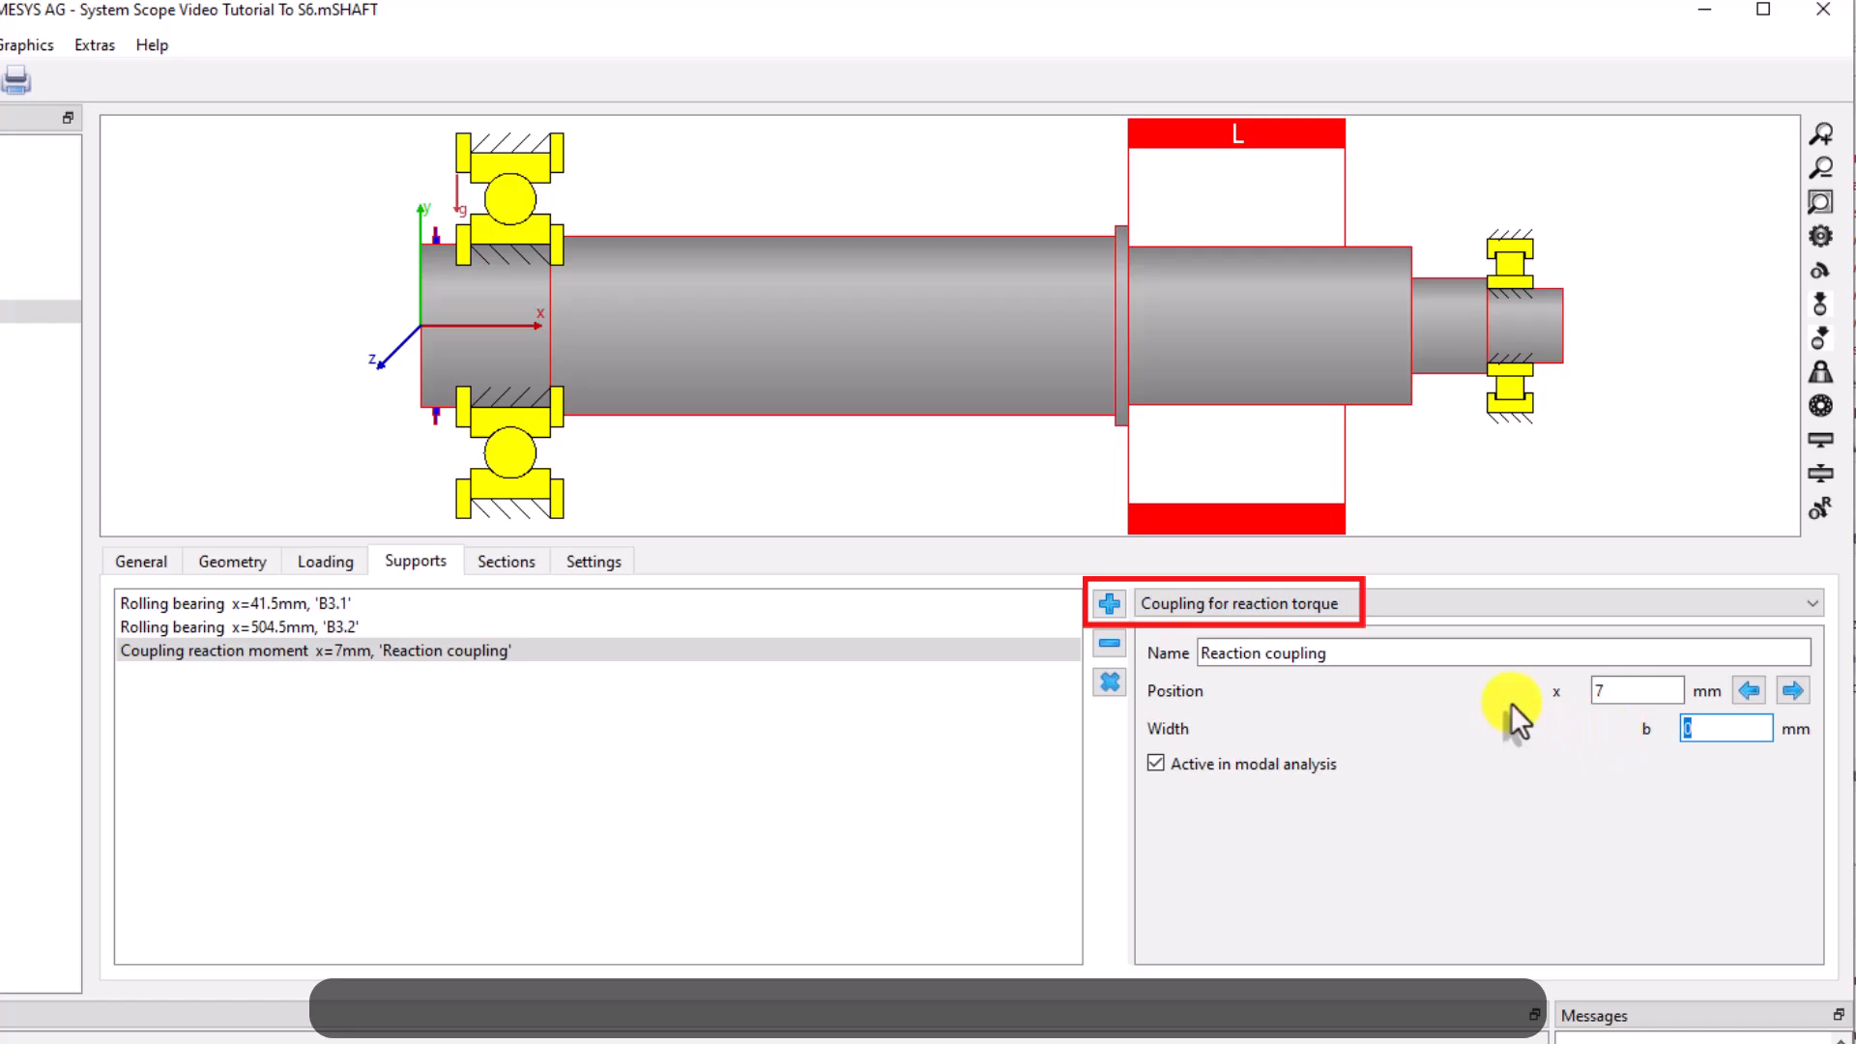
type("10")
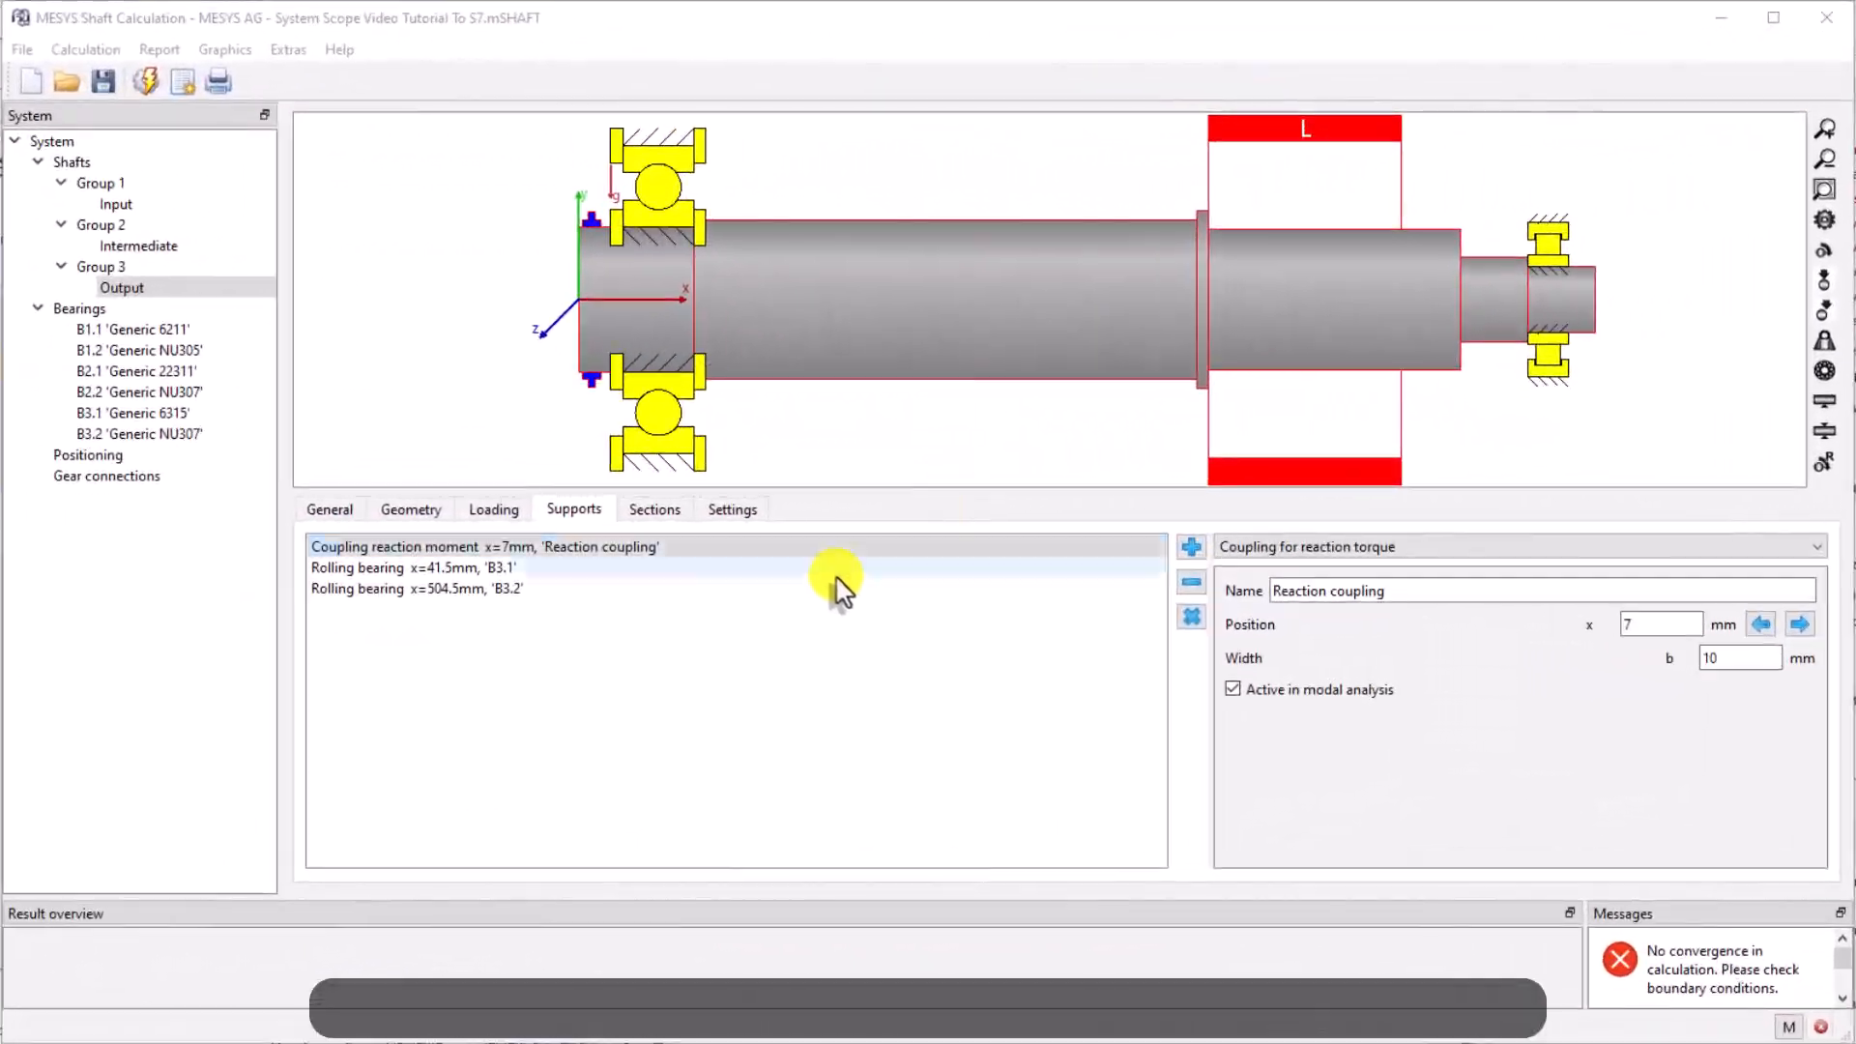
Add a shoulder section on the Output shaft at 52 mm with 1.5 mm radius
left_click(656, 509)
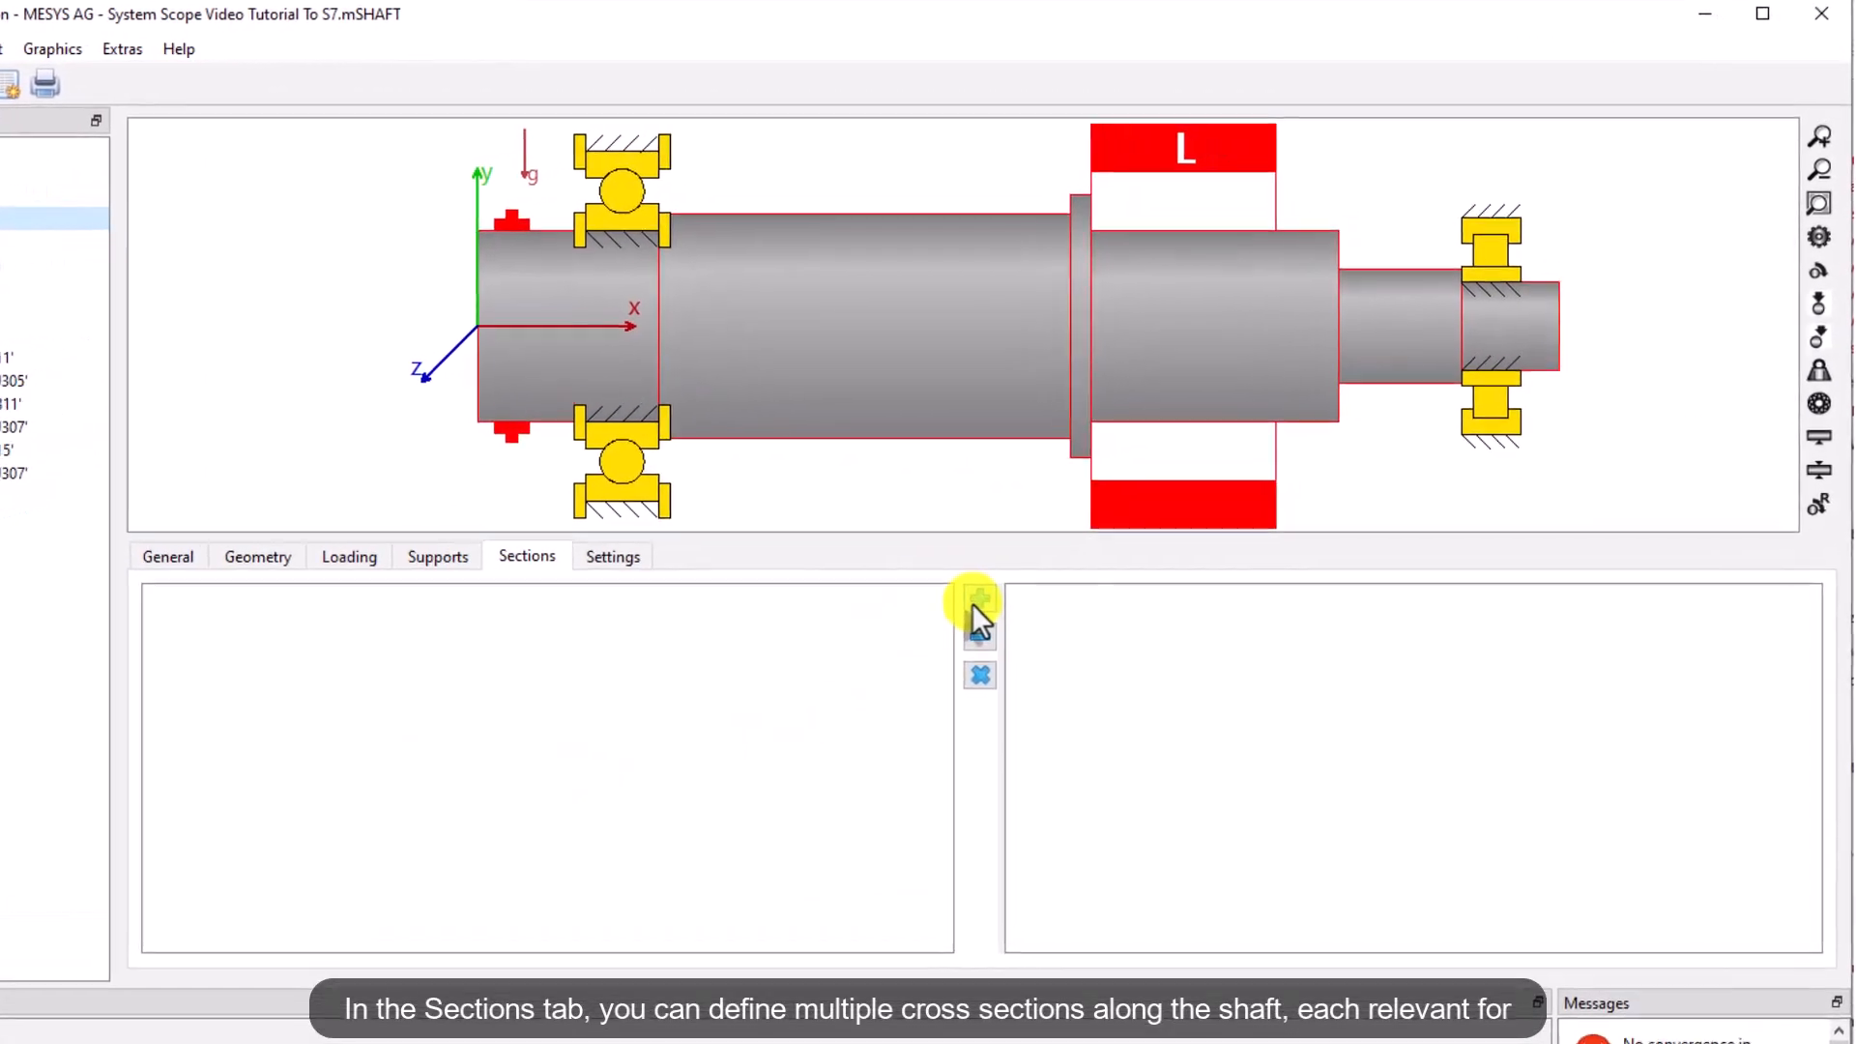
left_click(1053, 665)
left_click(1771, 606)
left_click(1191, 676)
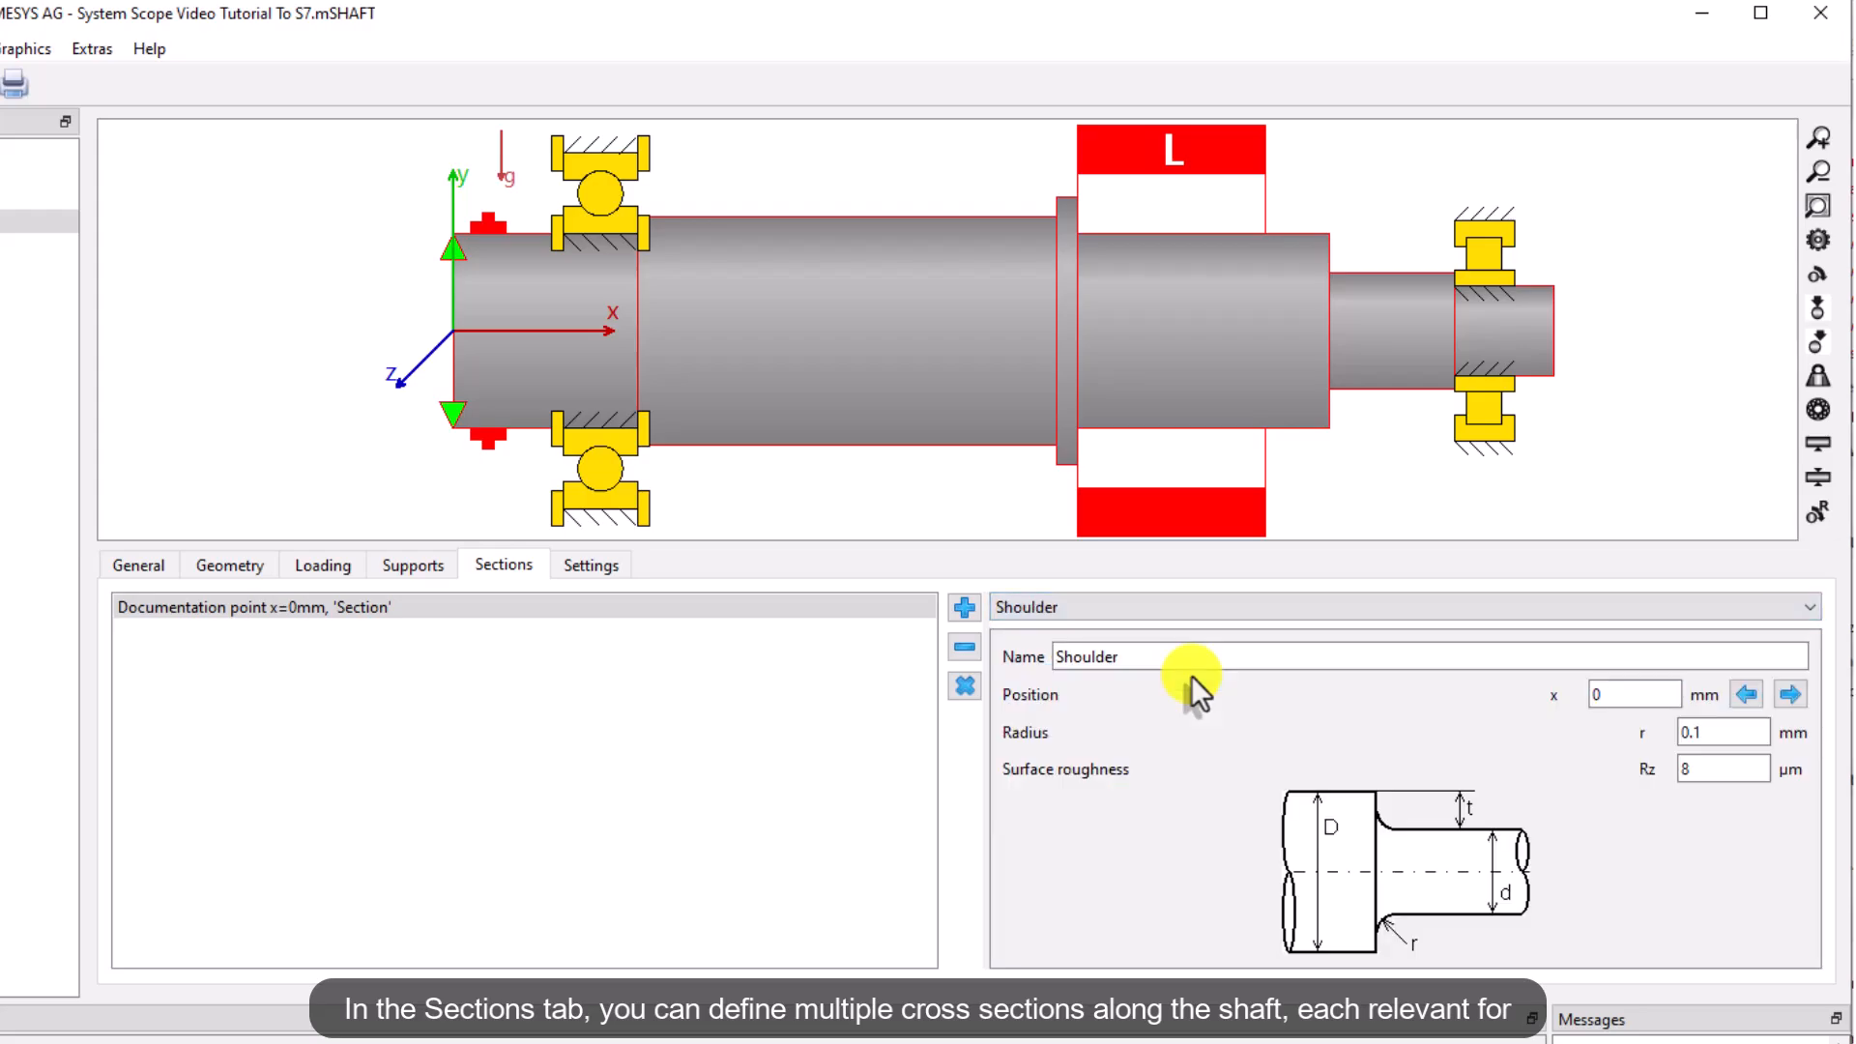
double_click(1647, 694)
type("52")
key("Tab")
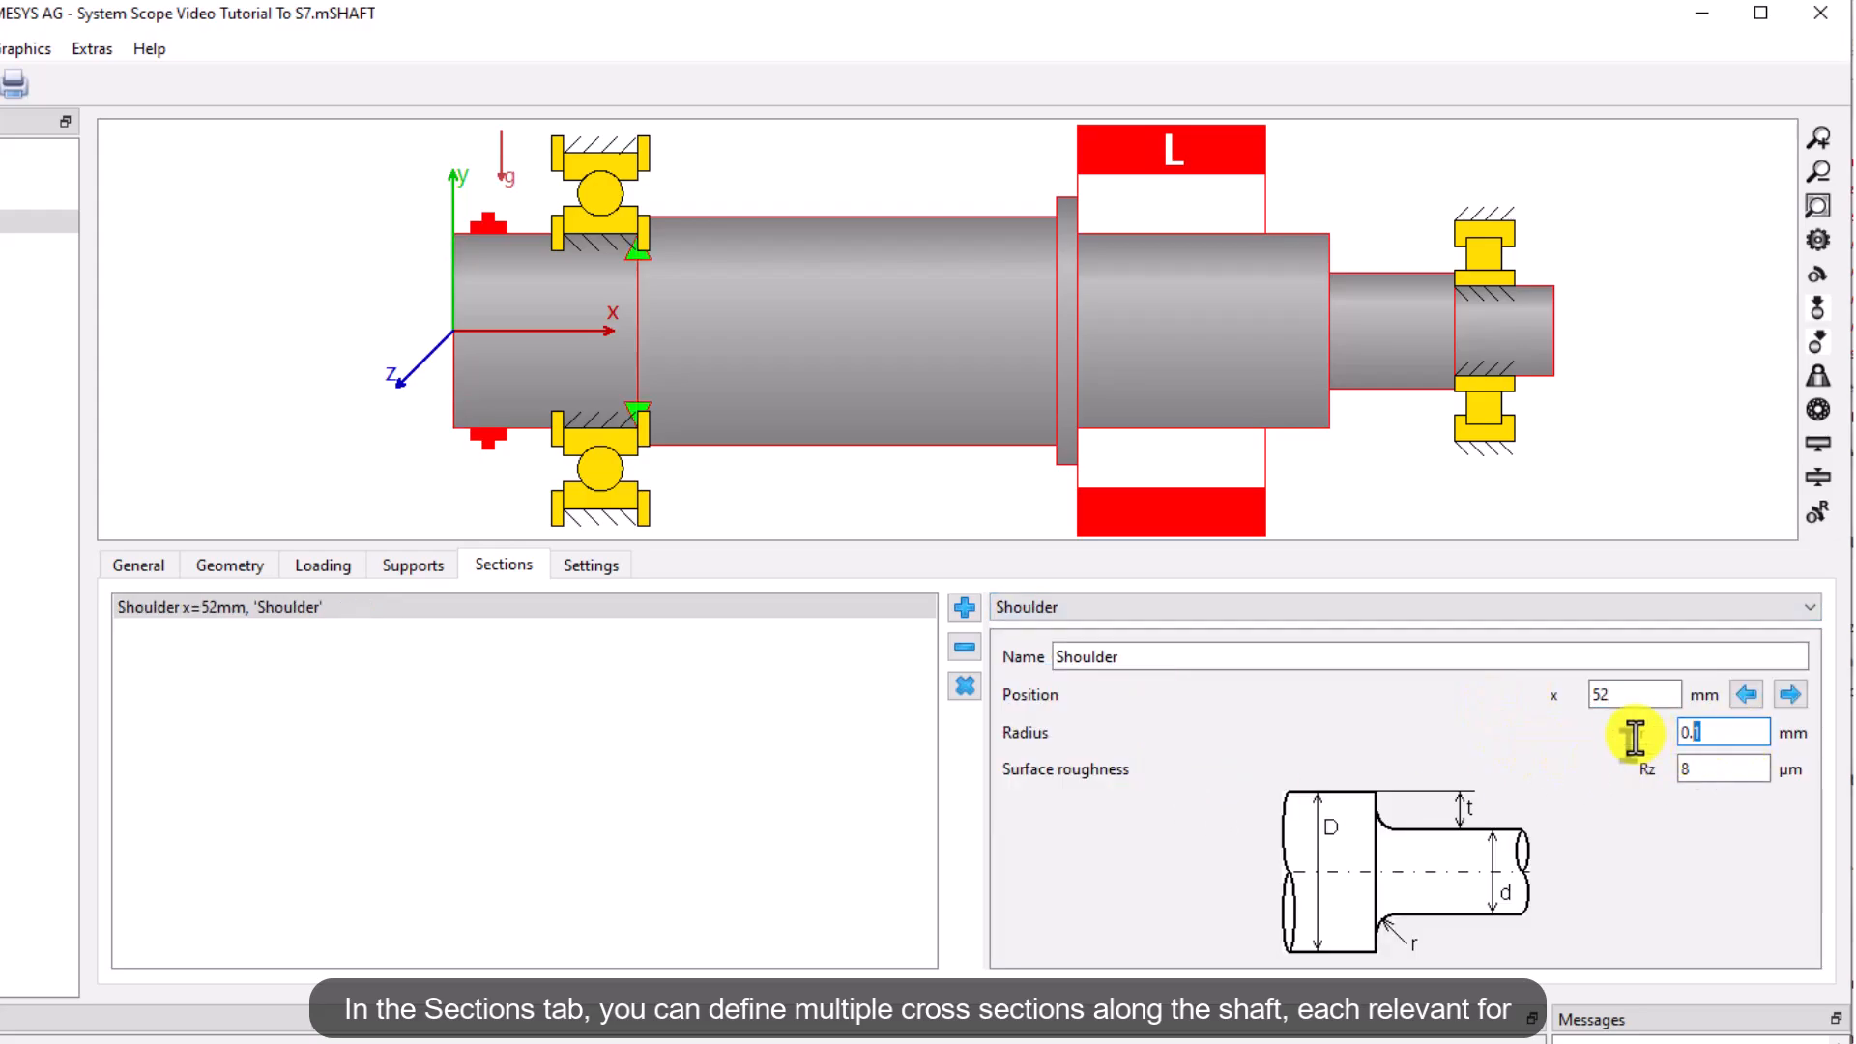
type("1.5")
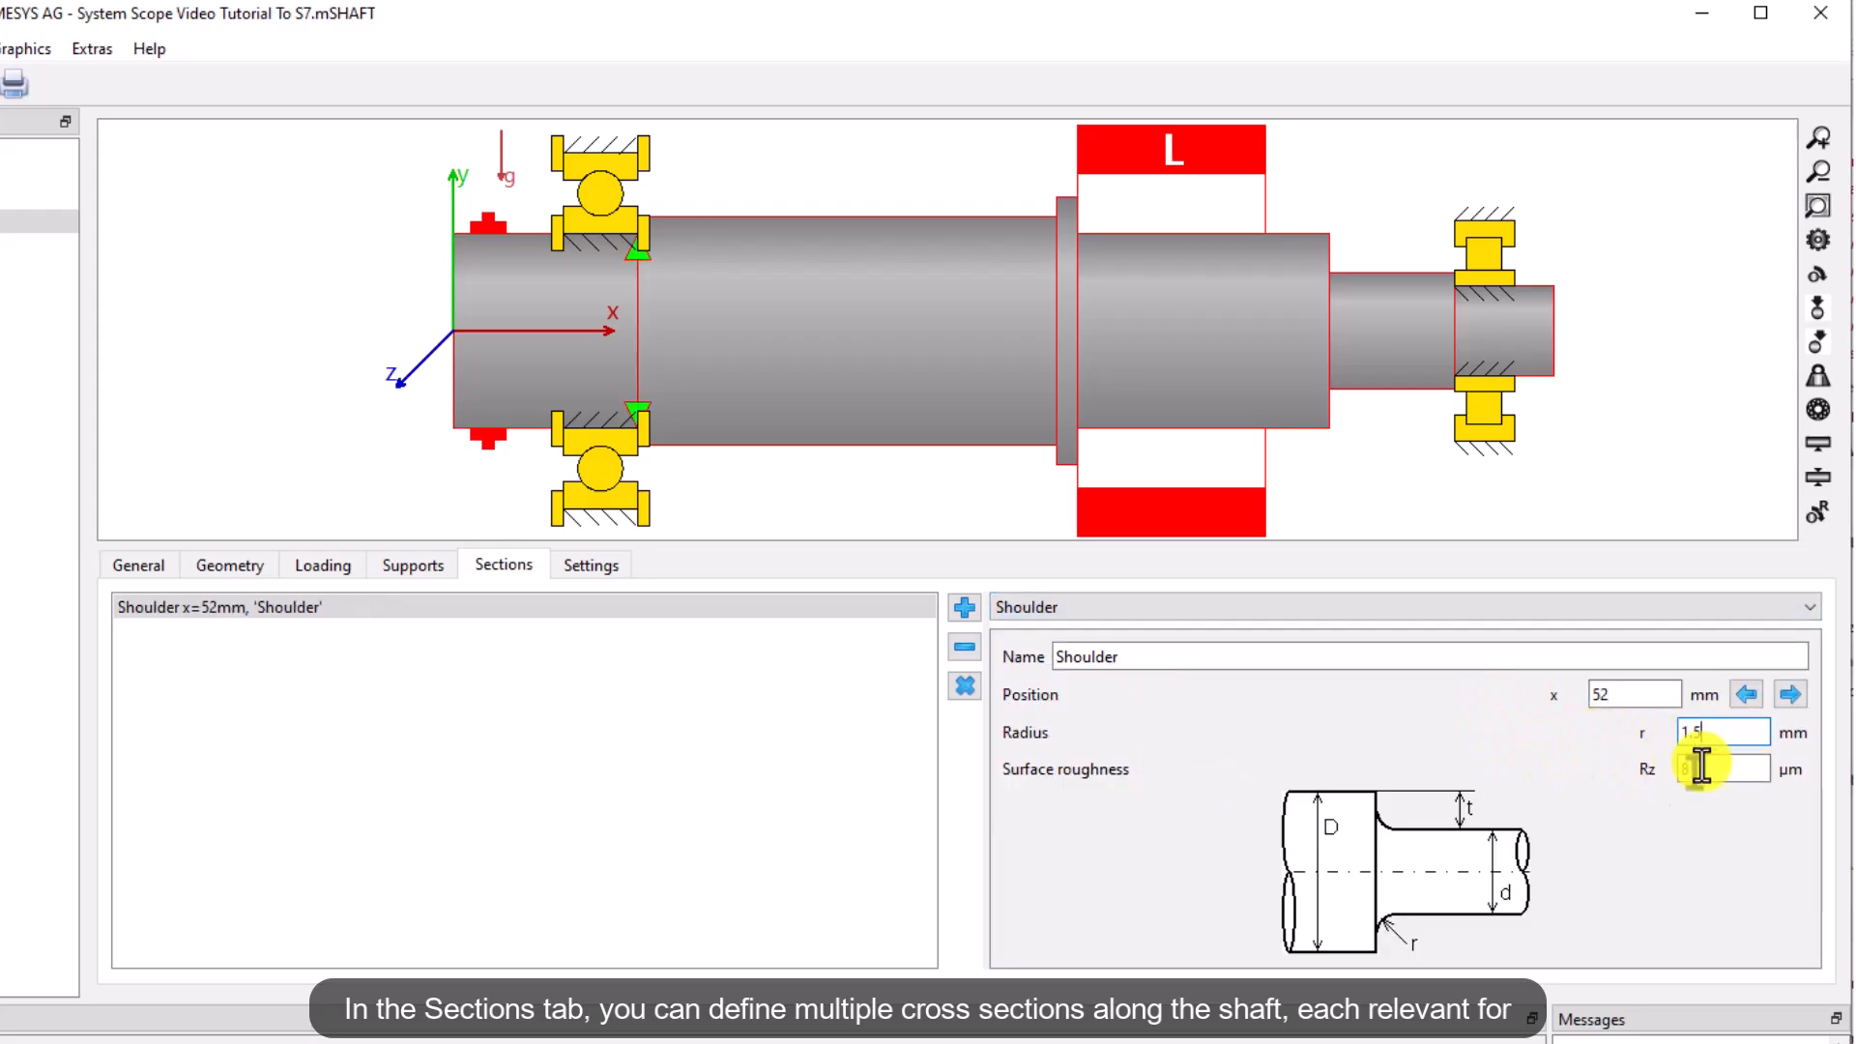
Add another shoulder section at 170 mm with 5 mm radius
left_click(962, 607)
double_click(1634, 694)
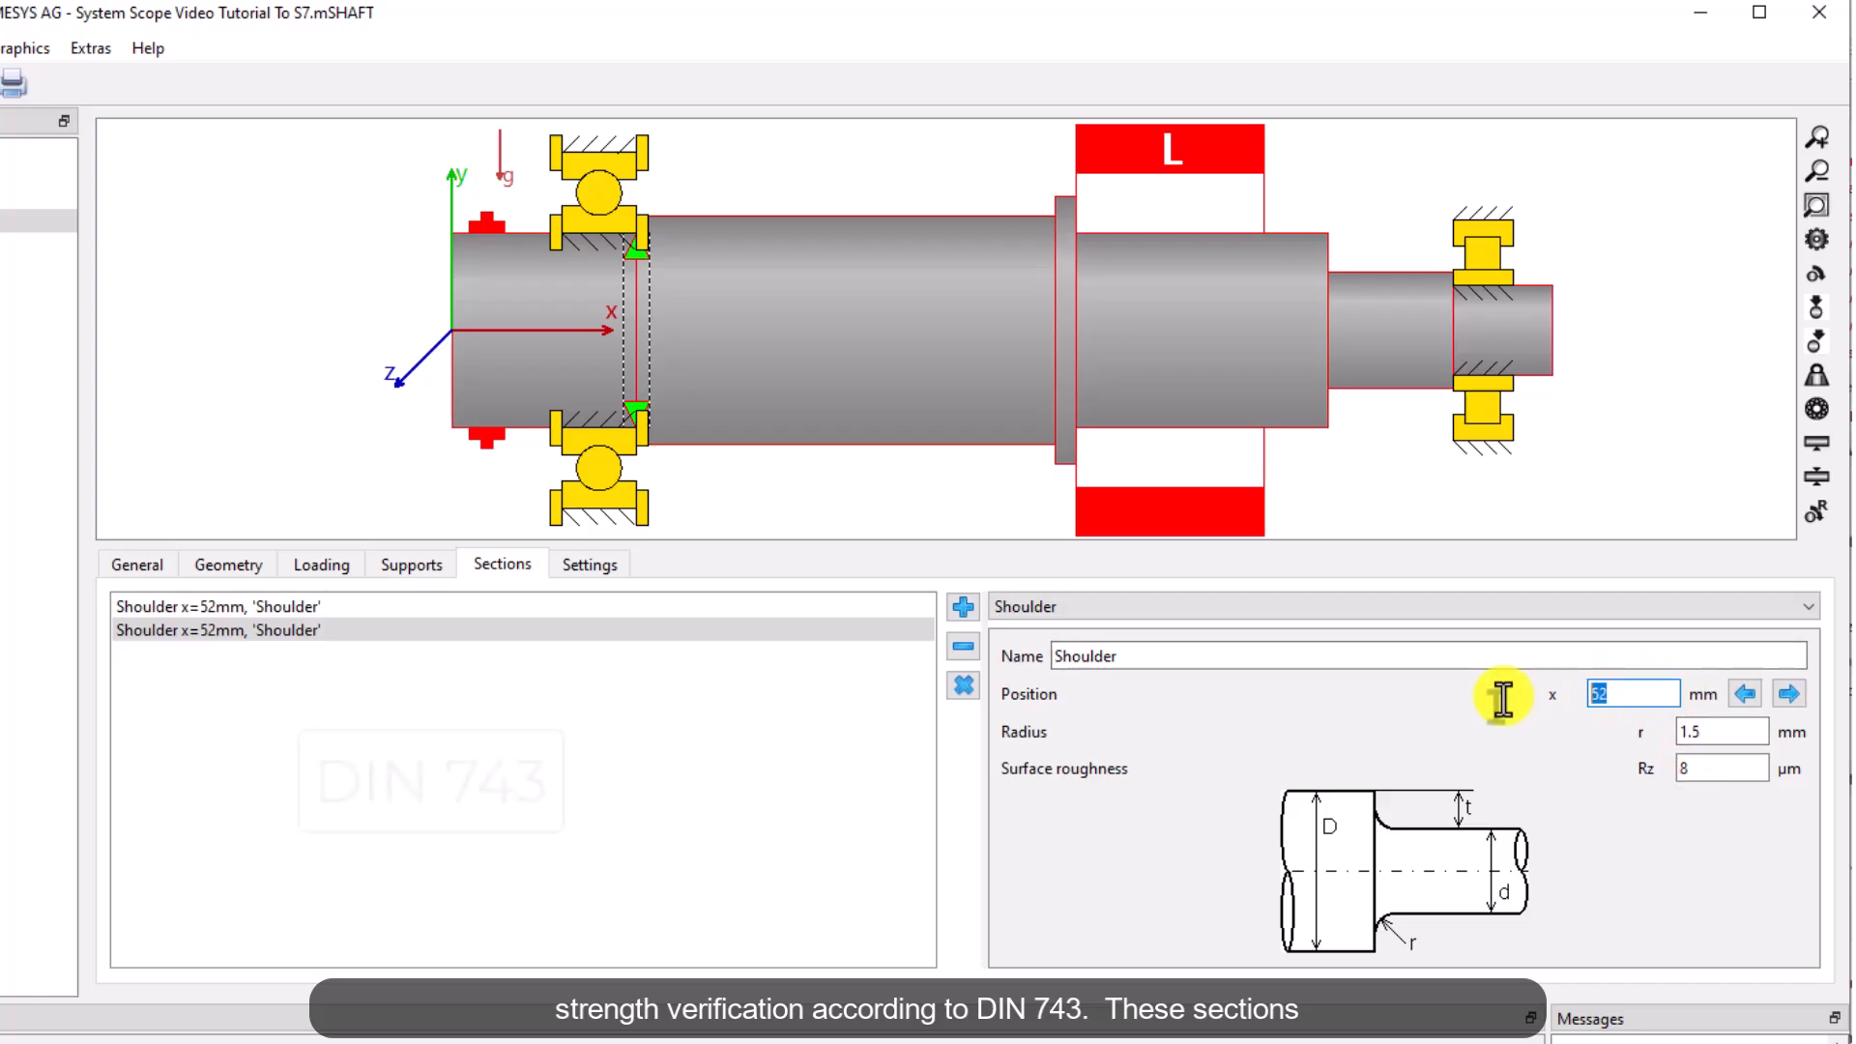
type("170")
key("Tab")
type("5")
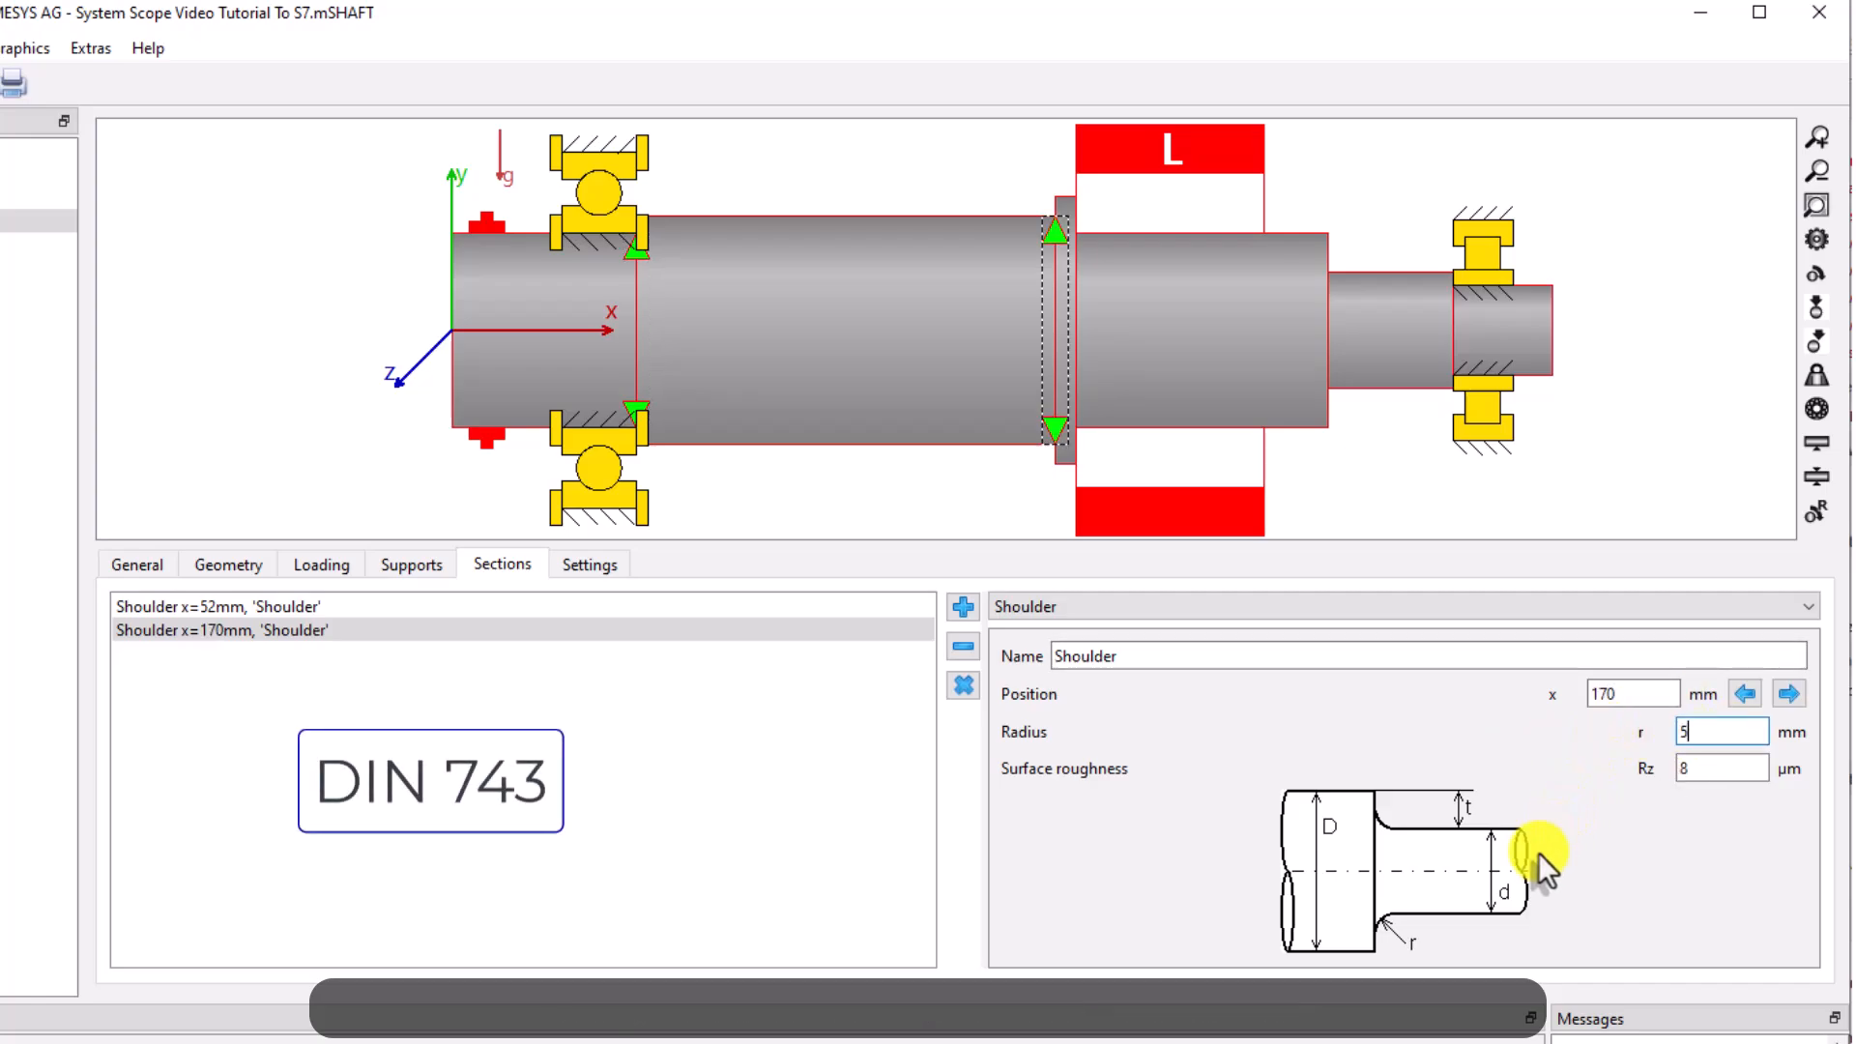
Add a keyway section at 176 mm on the Output shaft
left_click(962, 607)
left_click(1669, 607)
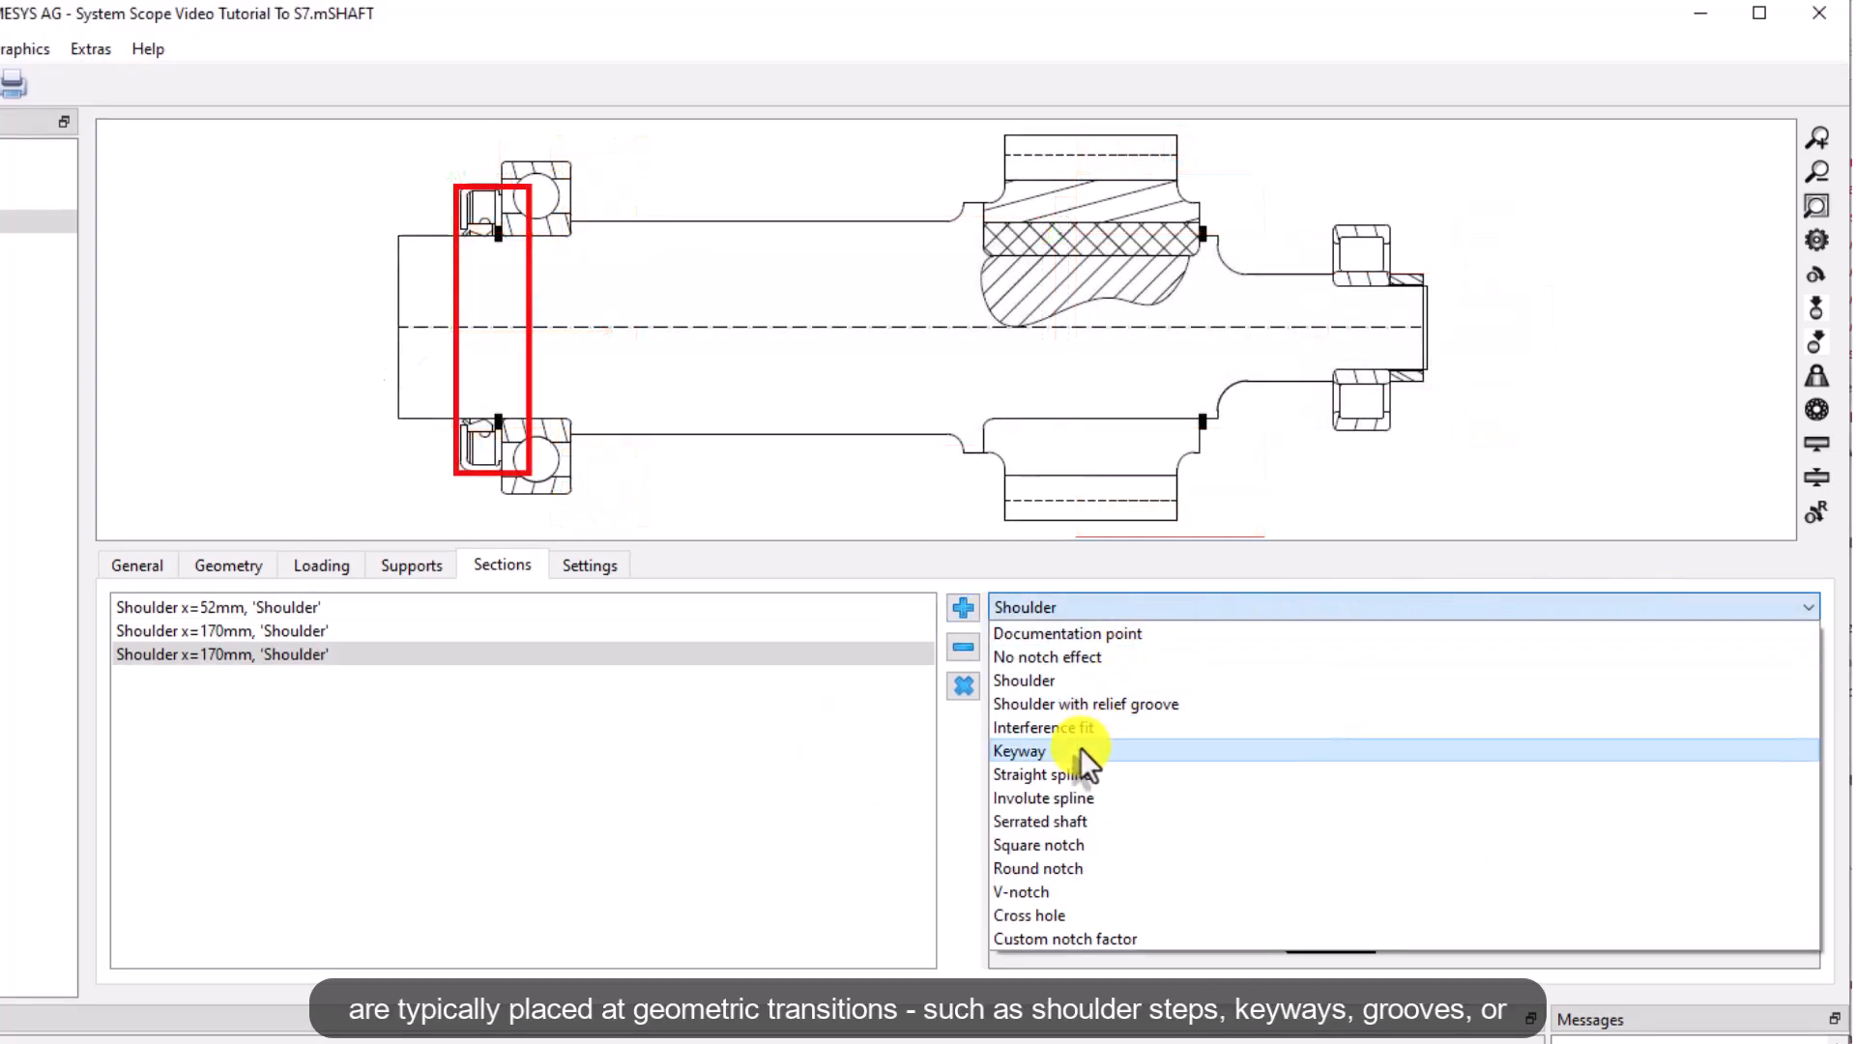
left_click(1081, 750)
type("176")
key("Tab")
key("Tab")
key("Tab")
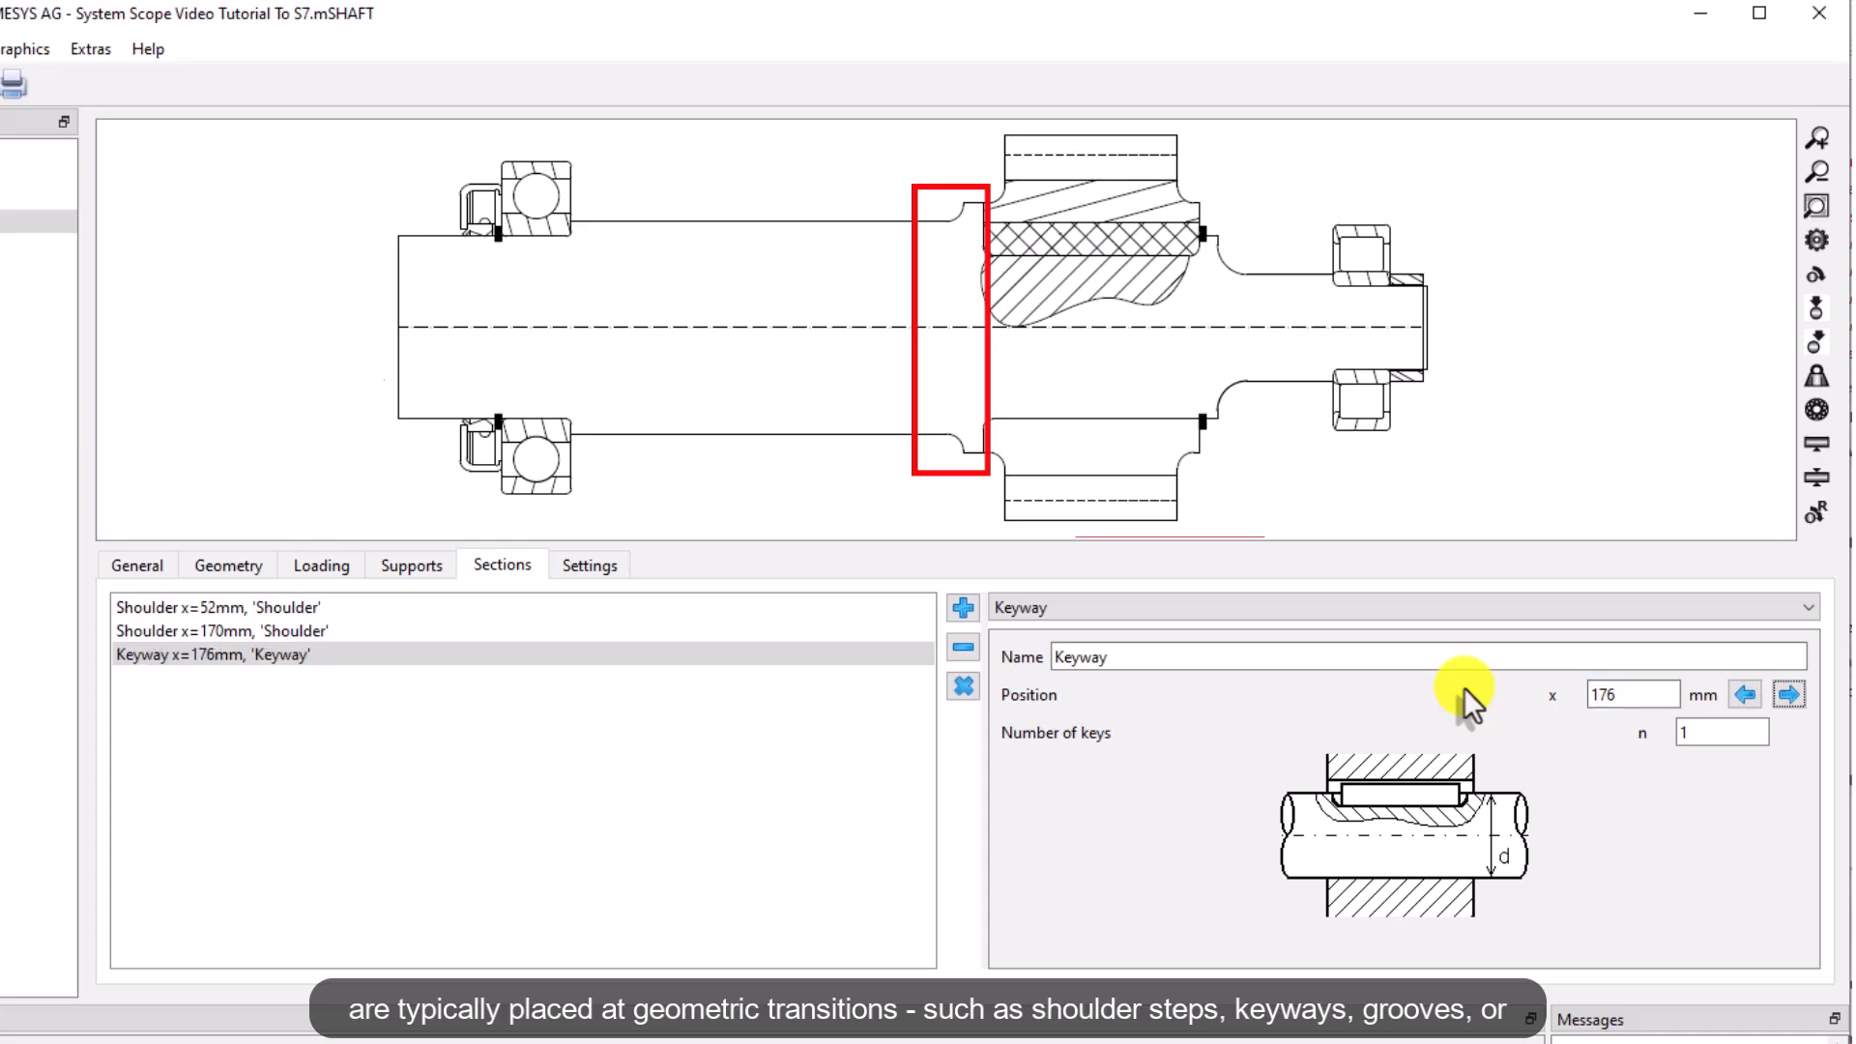
Add a square notch section at 230 mm with 2 mm width, 1.5 mm depth and 0.2 mm radius
left_click(962, 607)
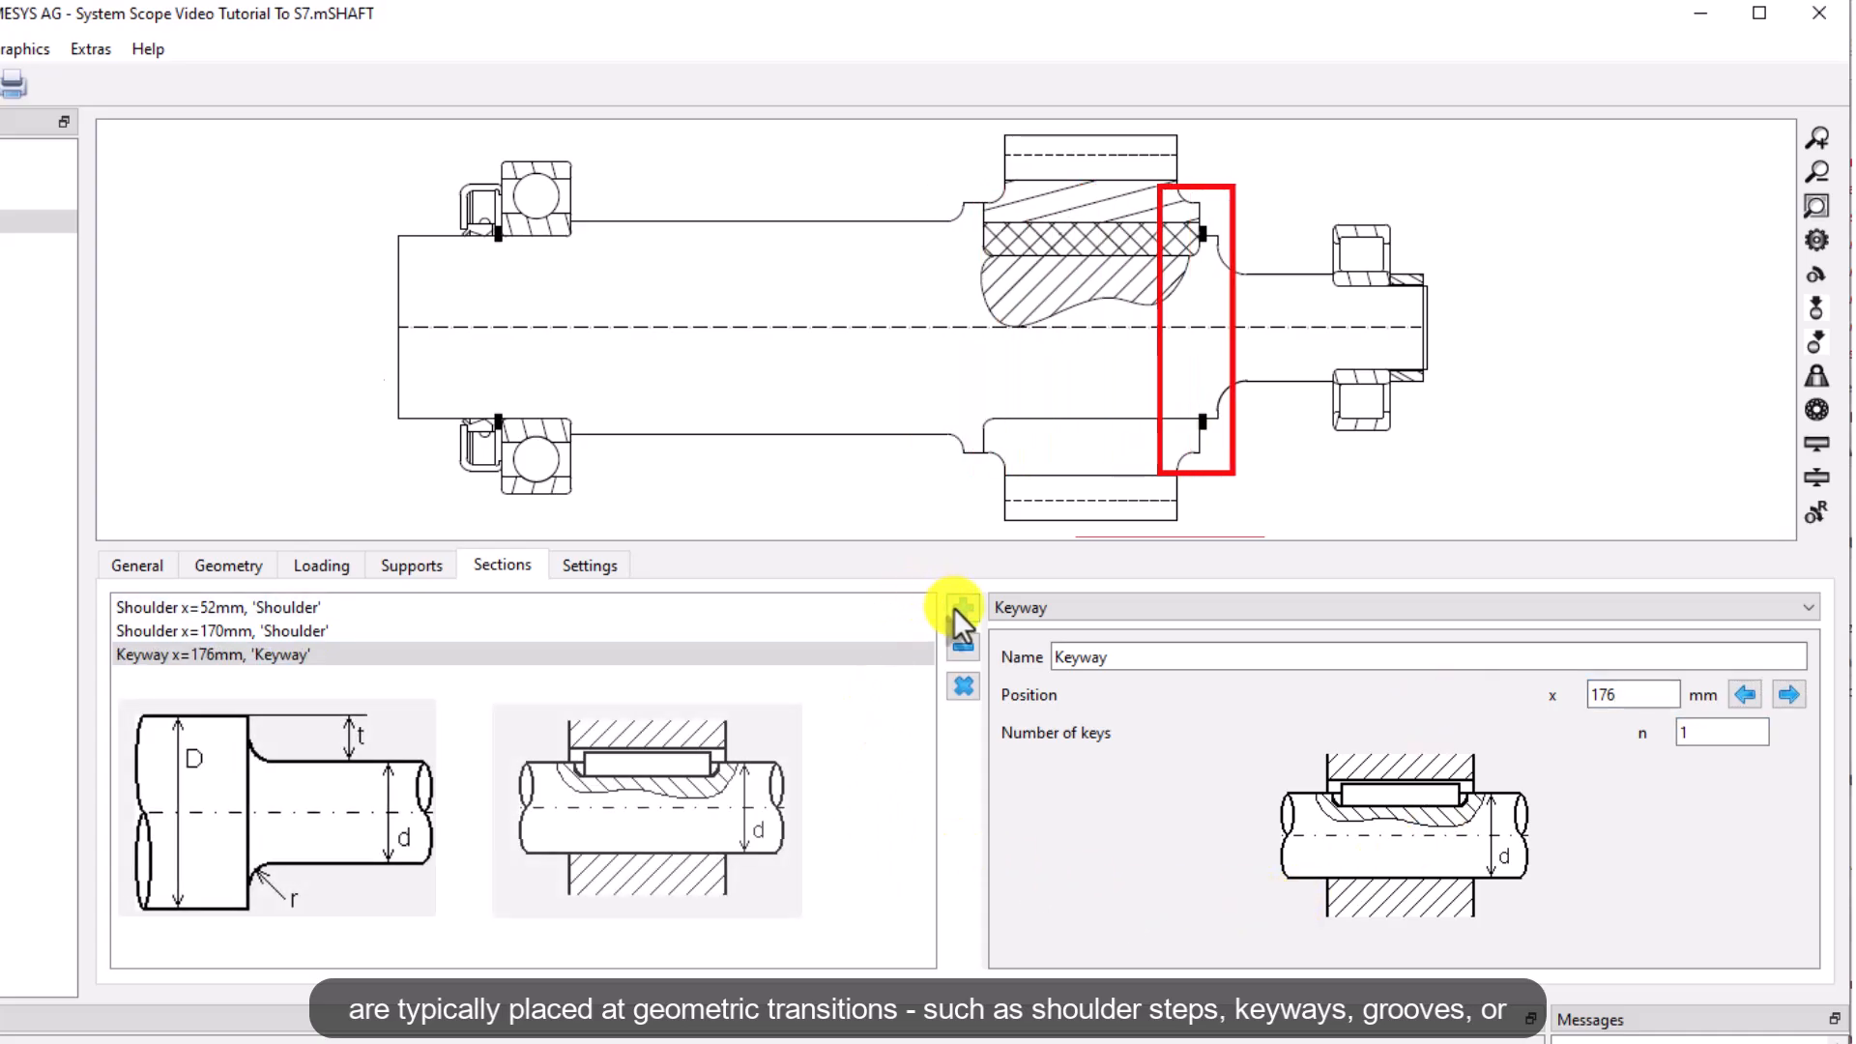
left_click(1139, 601)
left_click(1165, 721)
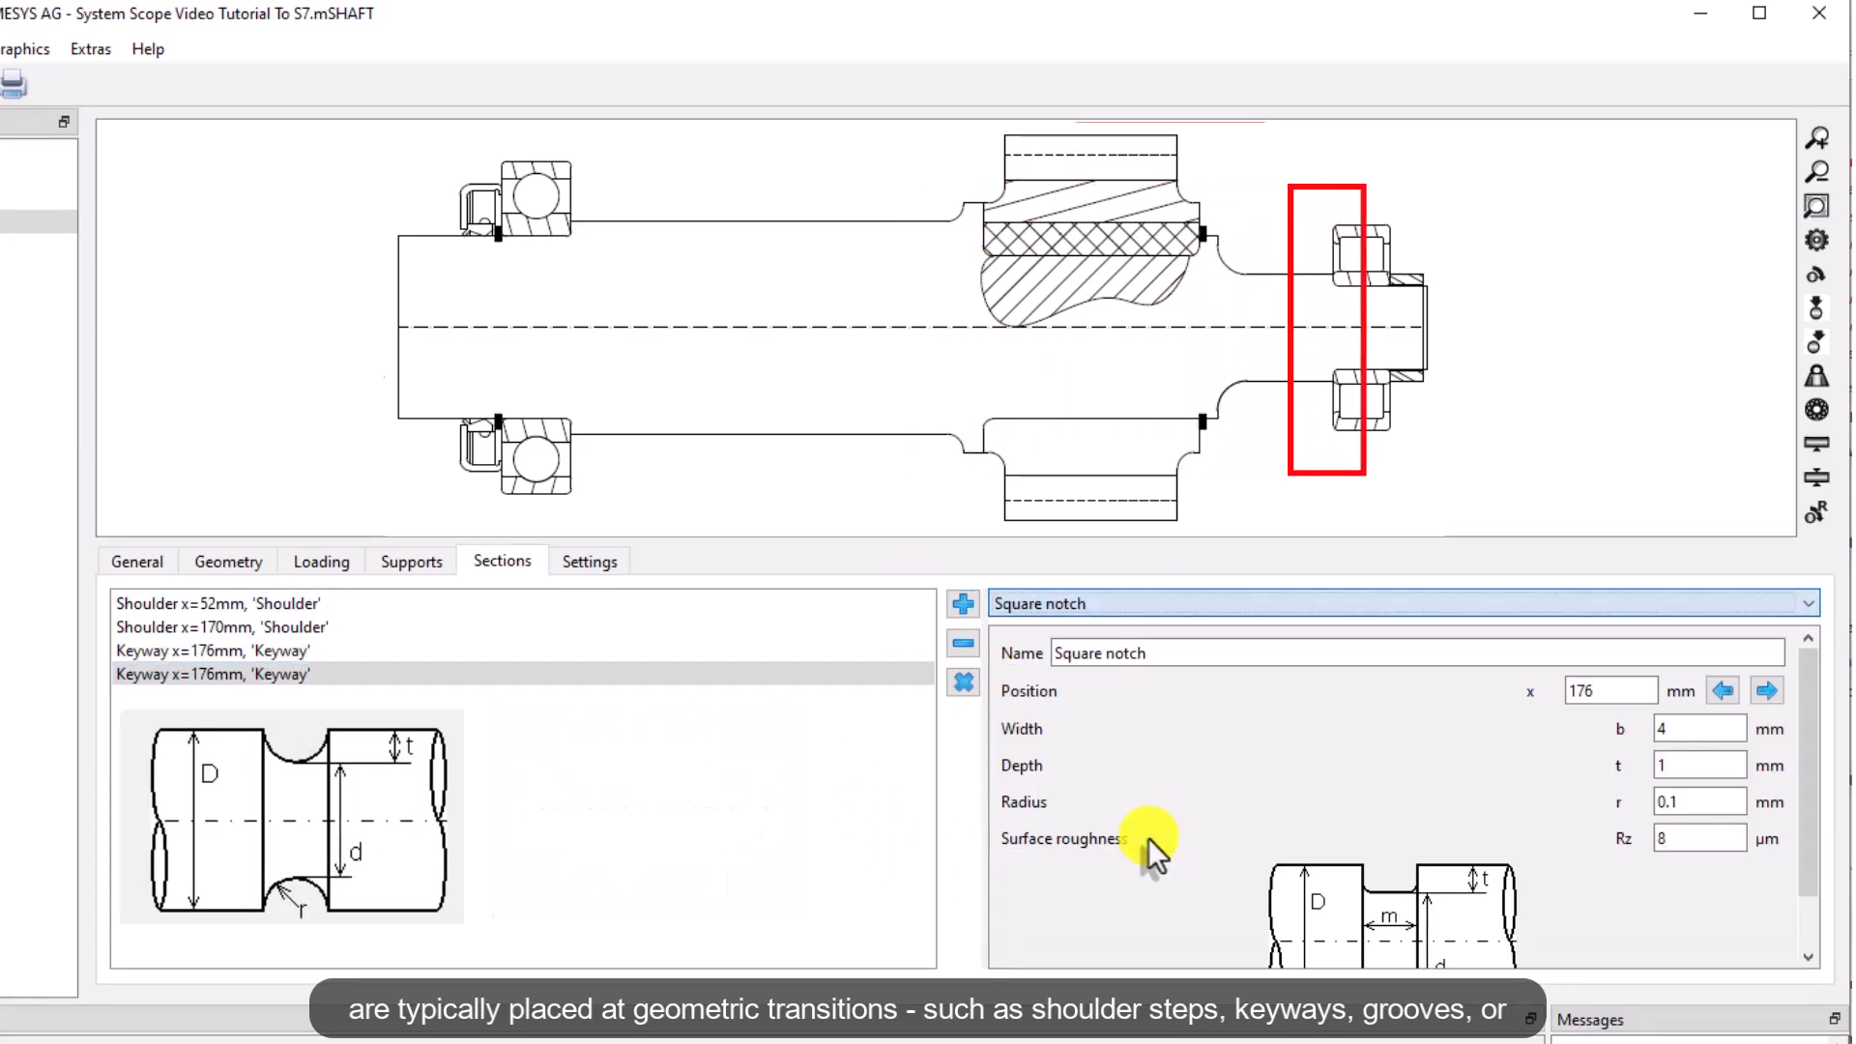
left_click_drag(1538, 539, 1532, 474)
double_click(1639, 619)
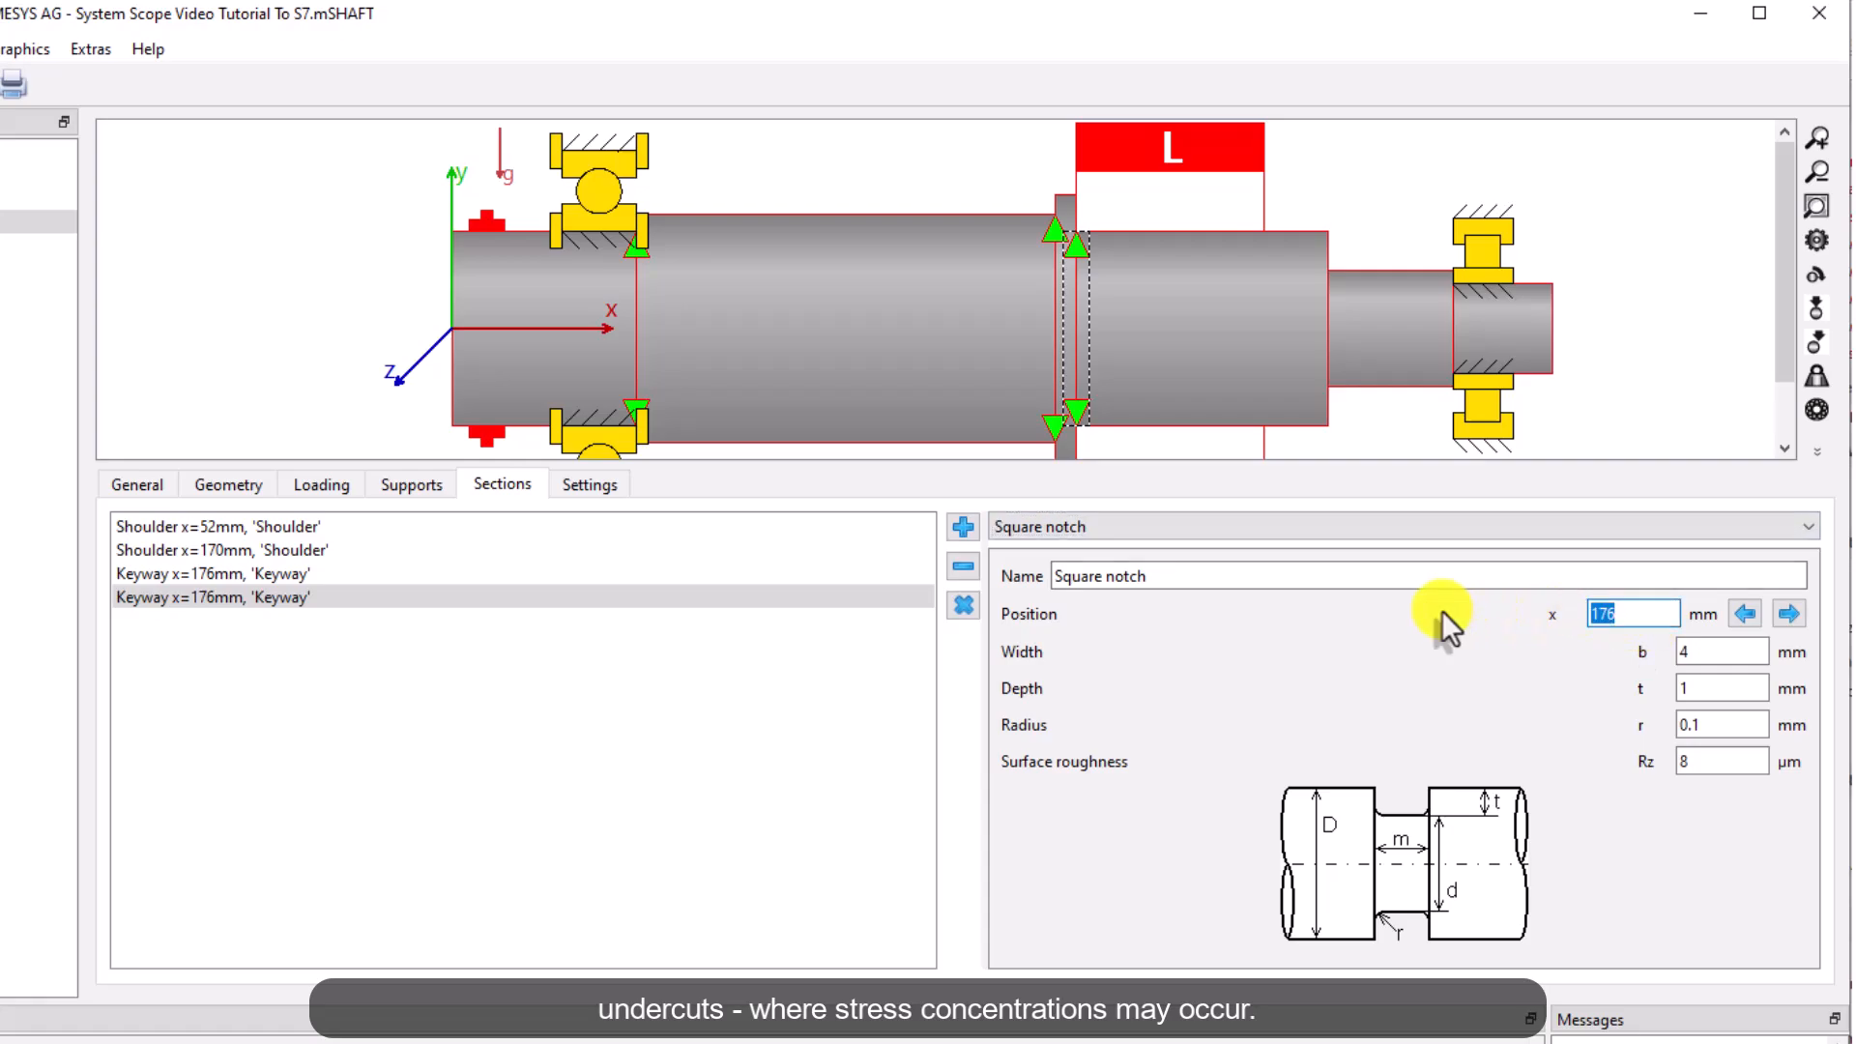
type("230")
key("Tab")
type("2")
key("Tab")
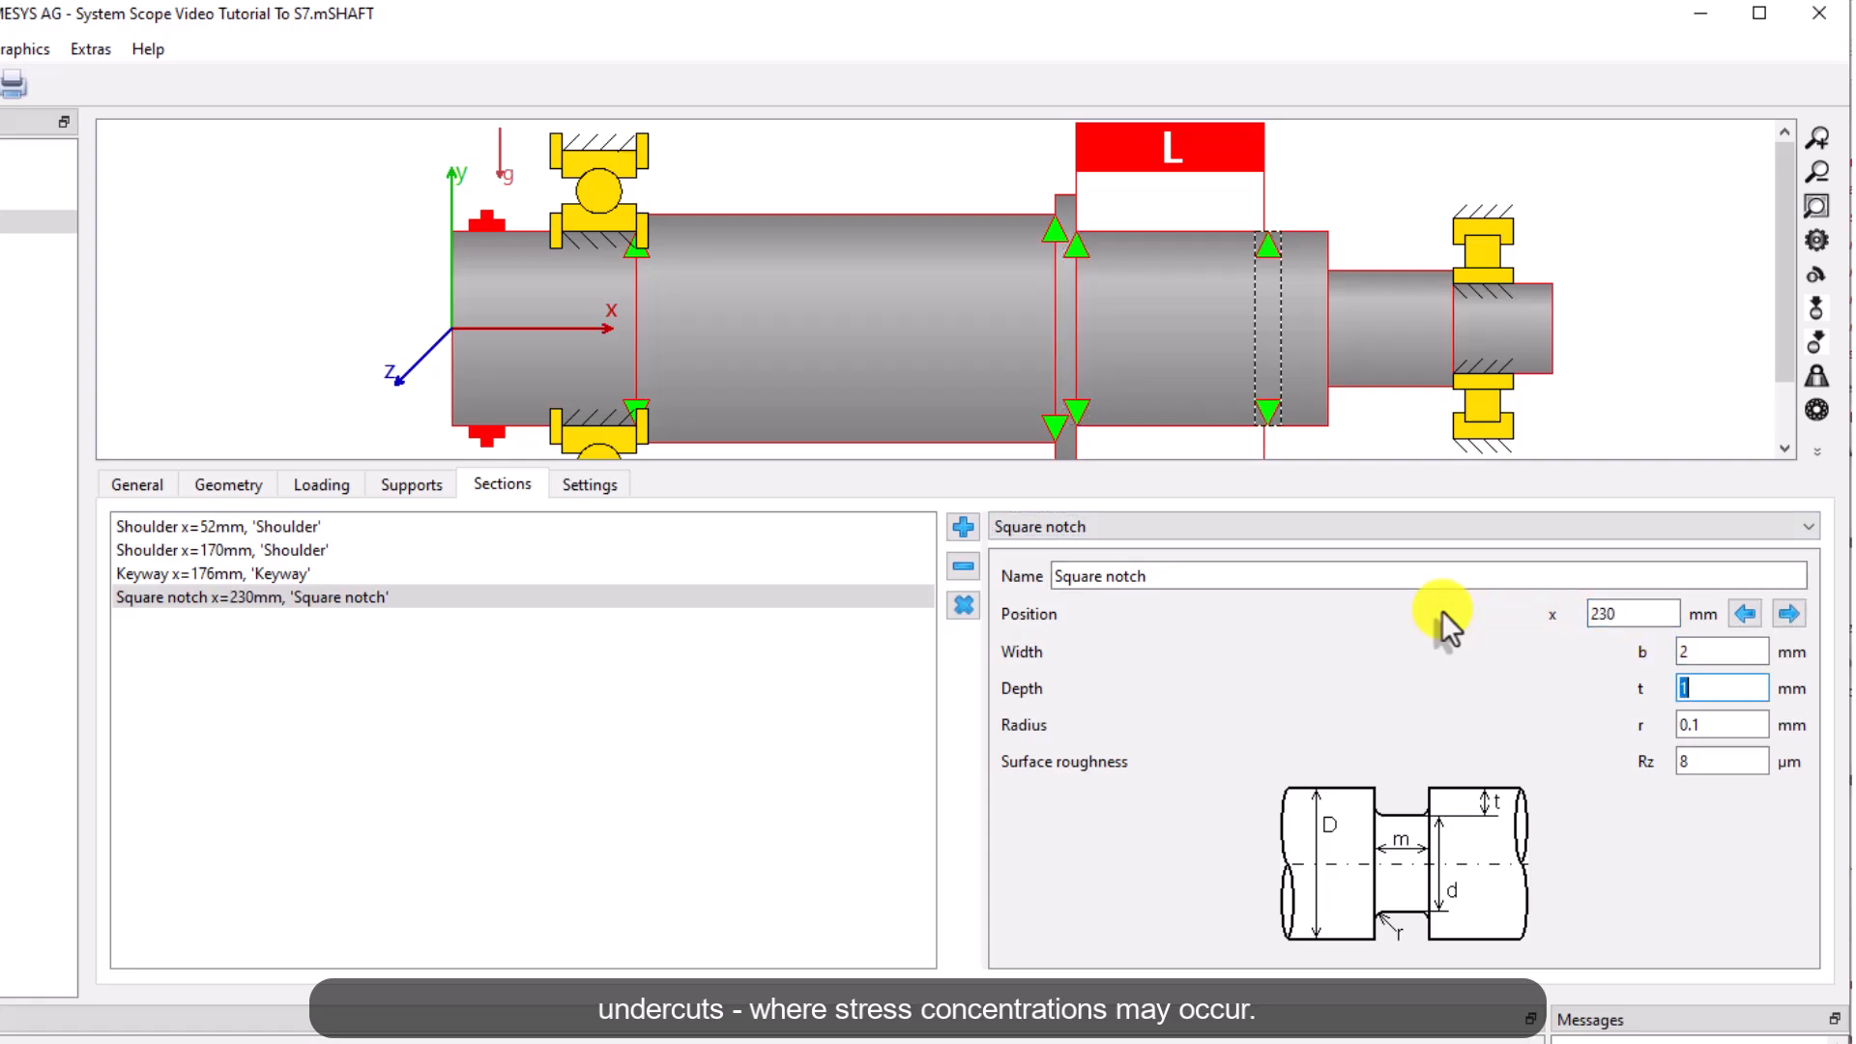
type("1.5")
key("Tab")
type("0.2")
key("Tab")
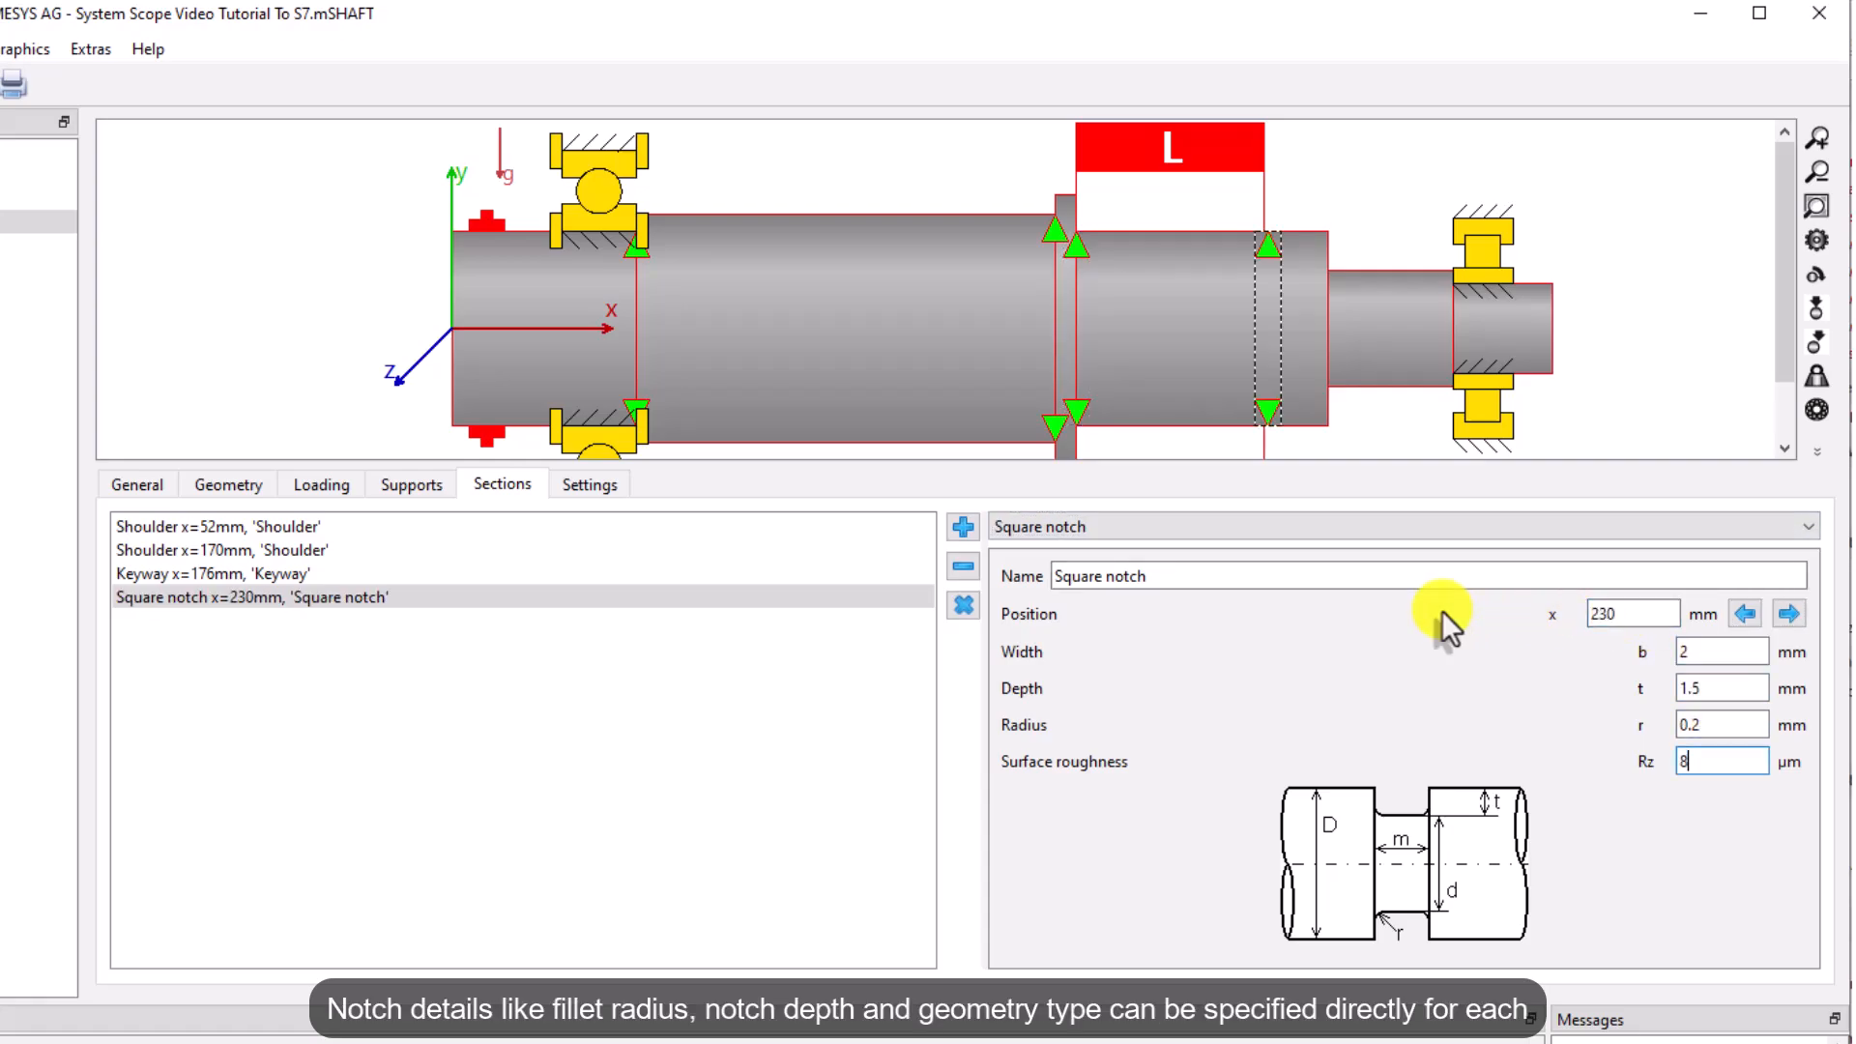
Add a shoulder section at 247 mm with 5 mm radius
left_click(963, 528)
left_click(1344, 527)
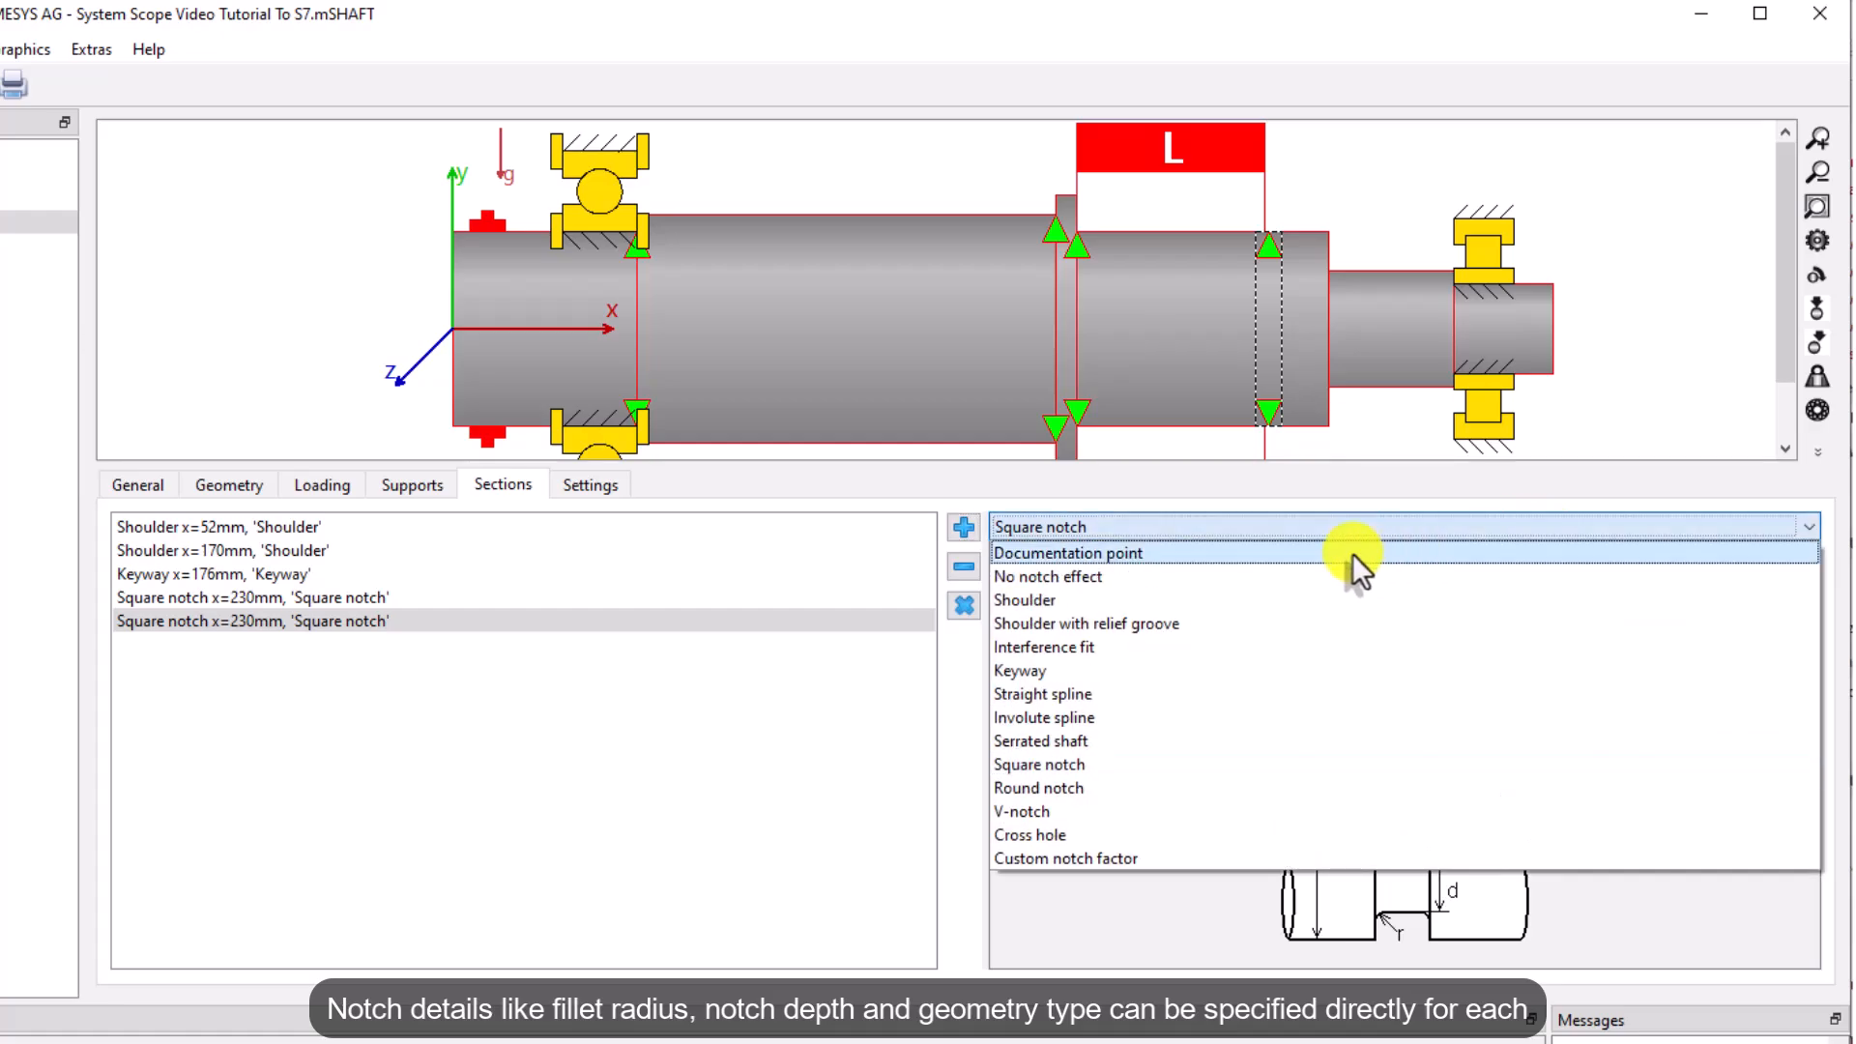
left_click(1203, 598)
left_click(1587, 617)
type("247")
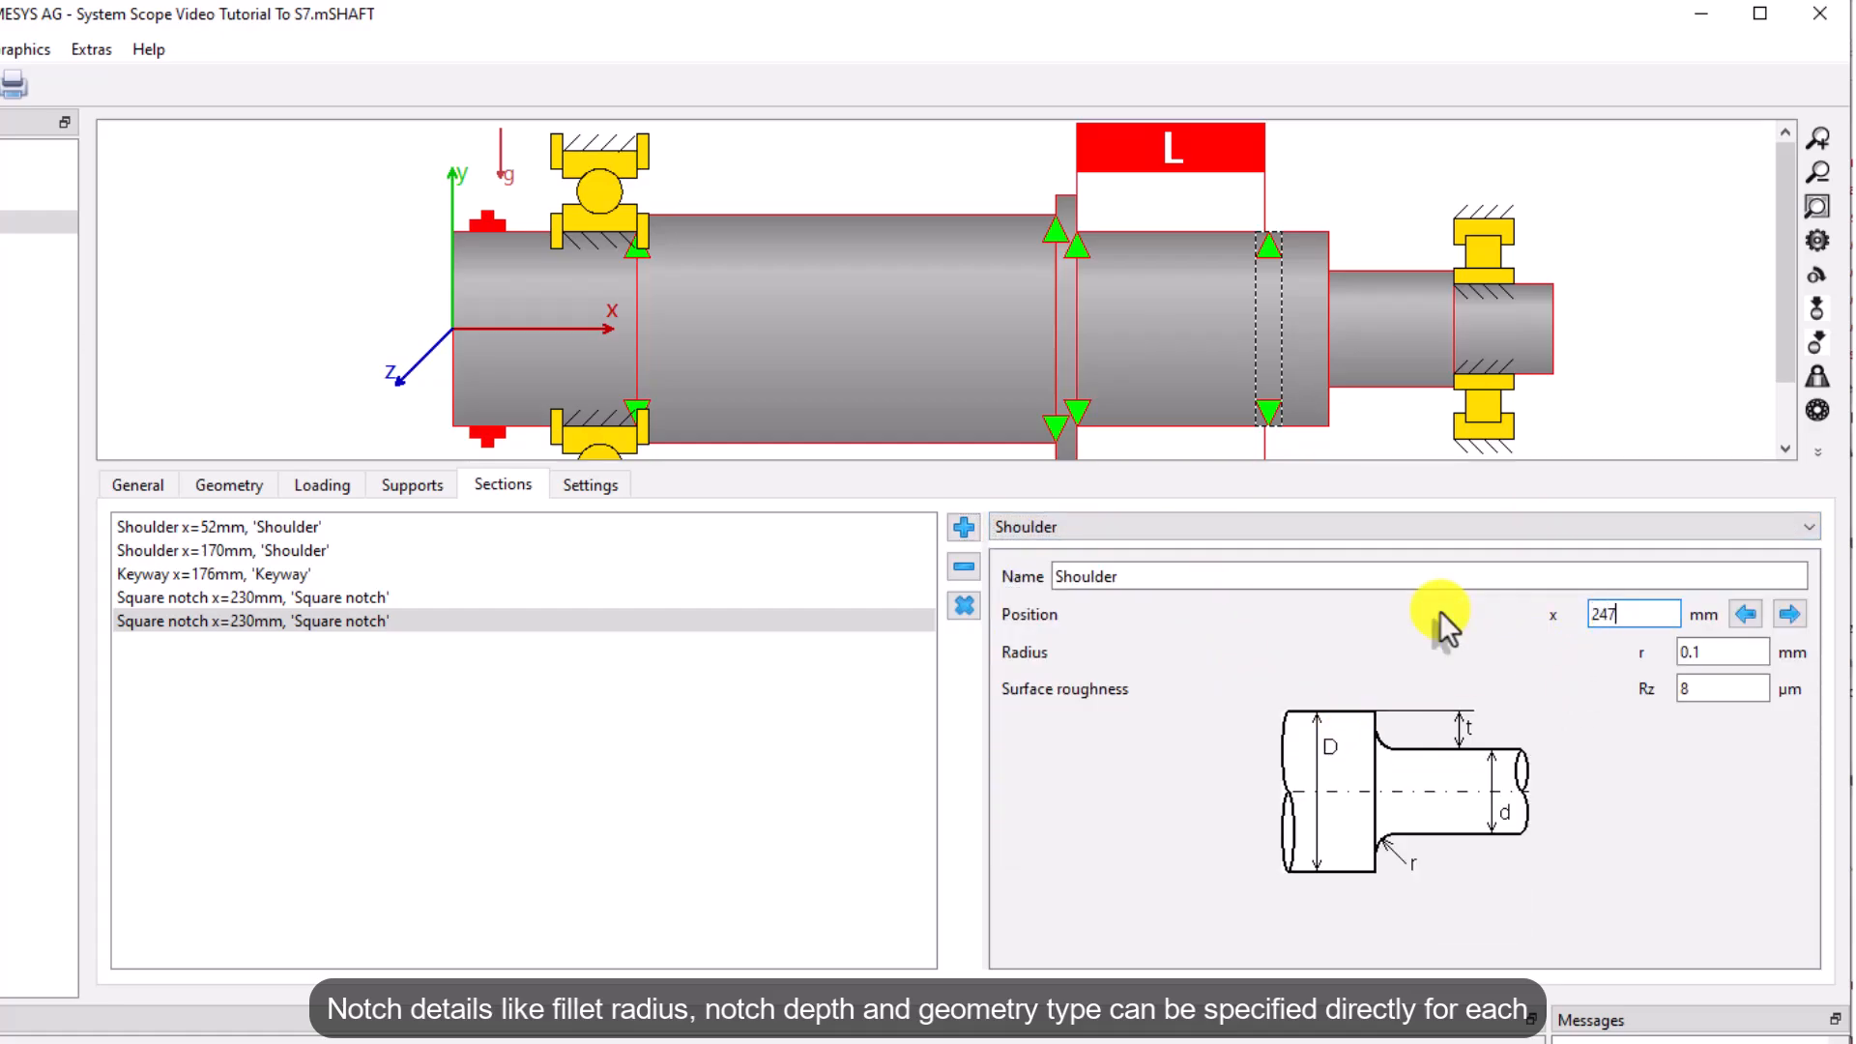
key("Tab")
type("5")
key("Tab")
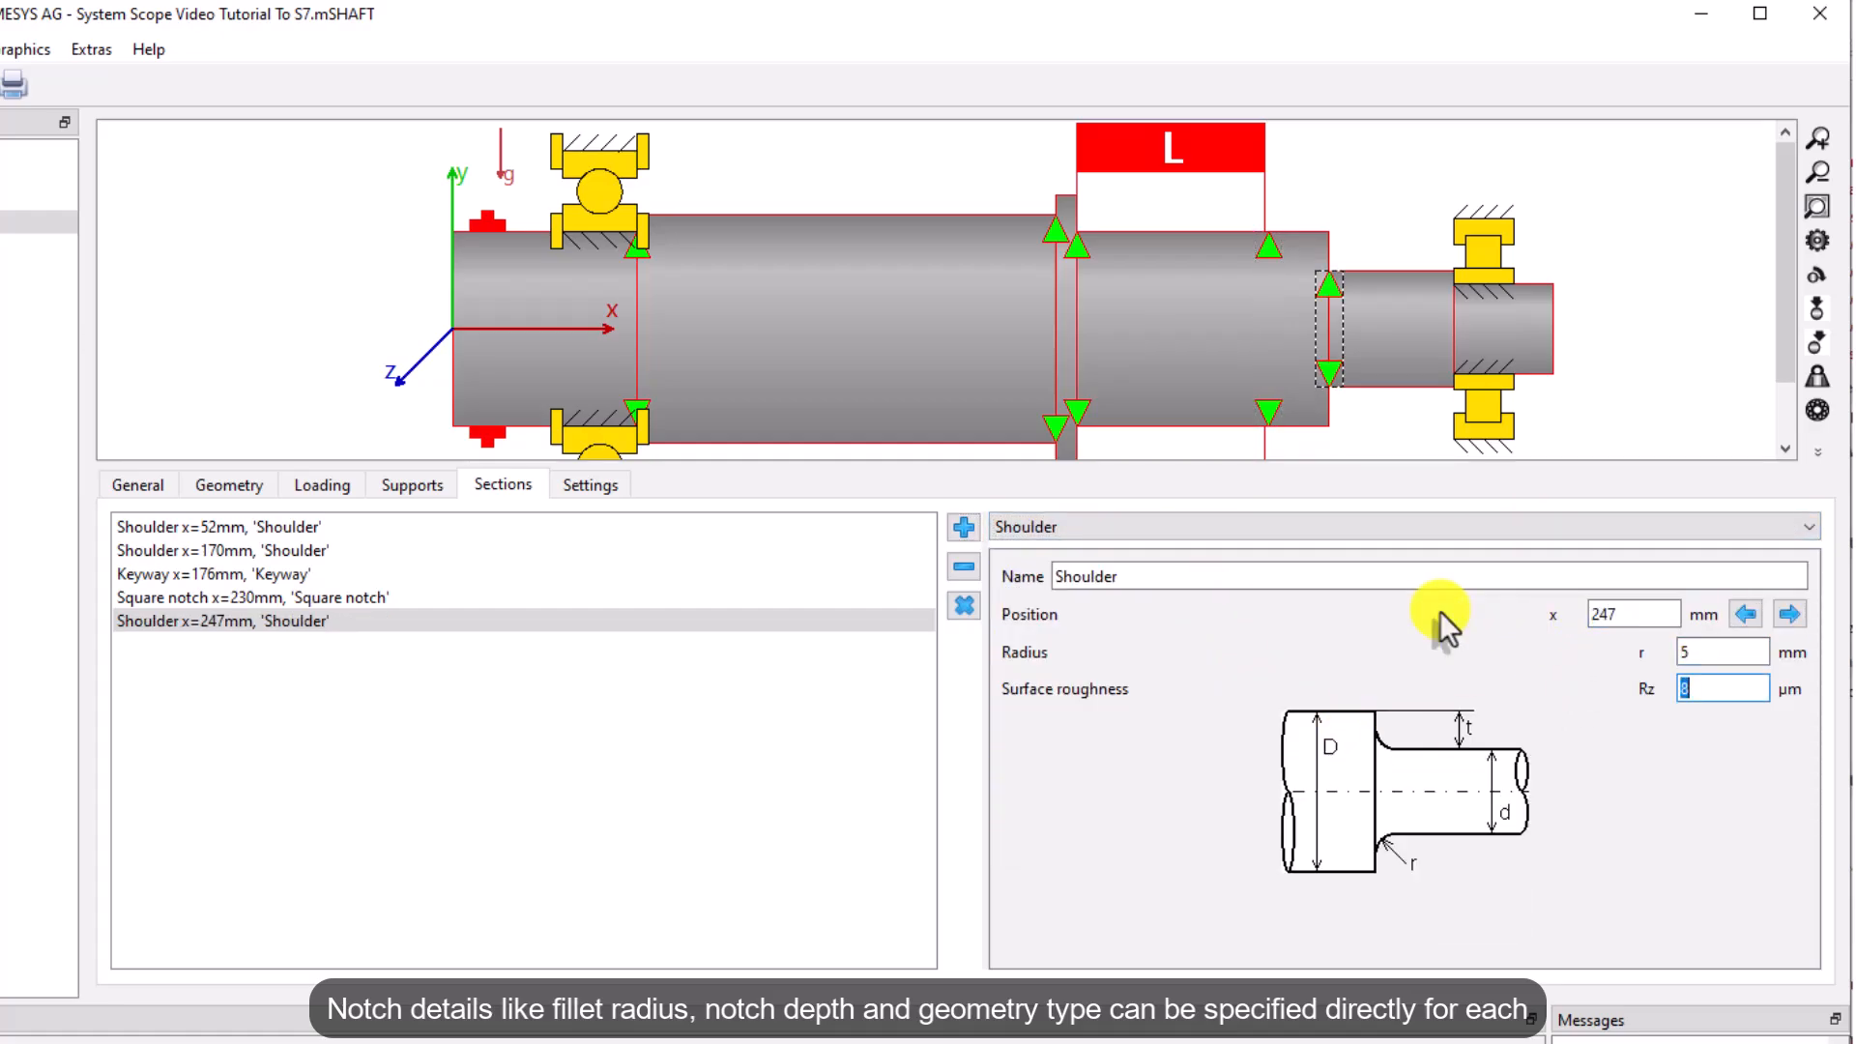
Add a shoulder section at 282 mm with 1.5 mm radius
left_click_drag(1156, 466, 1158, 558)
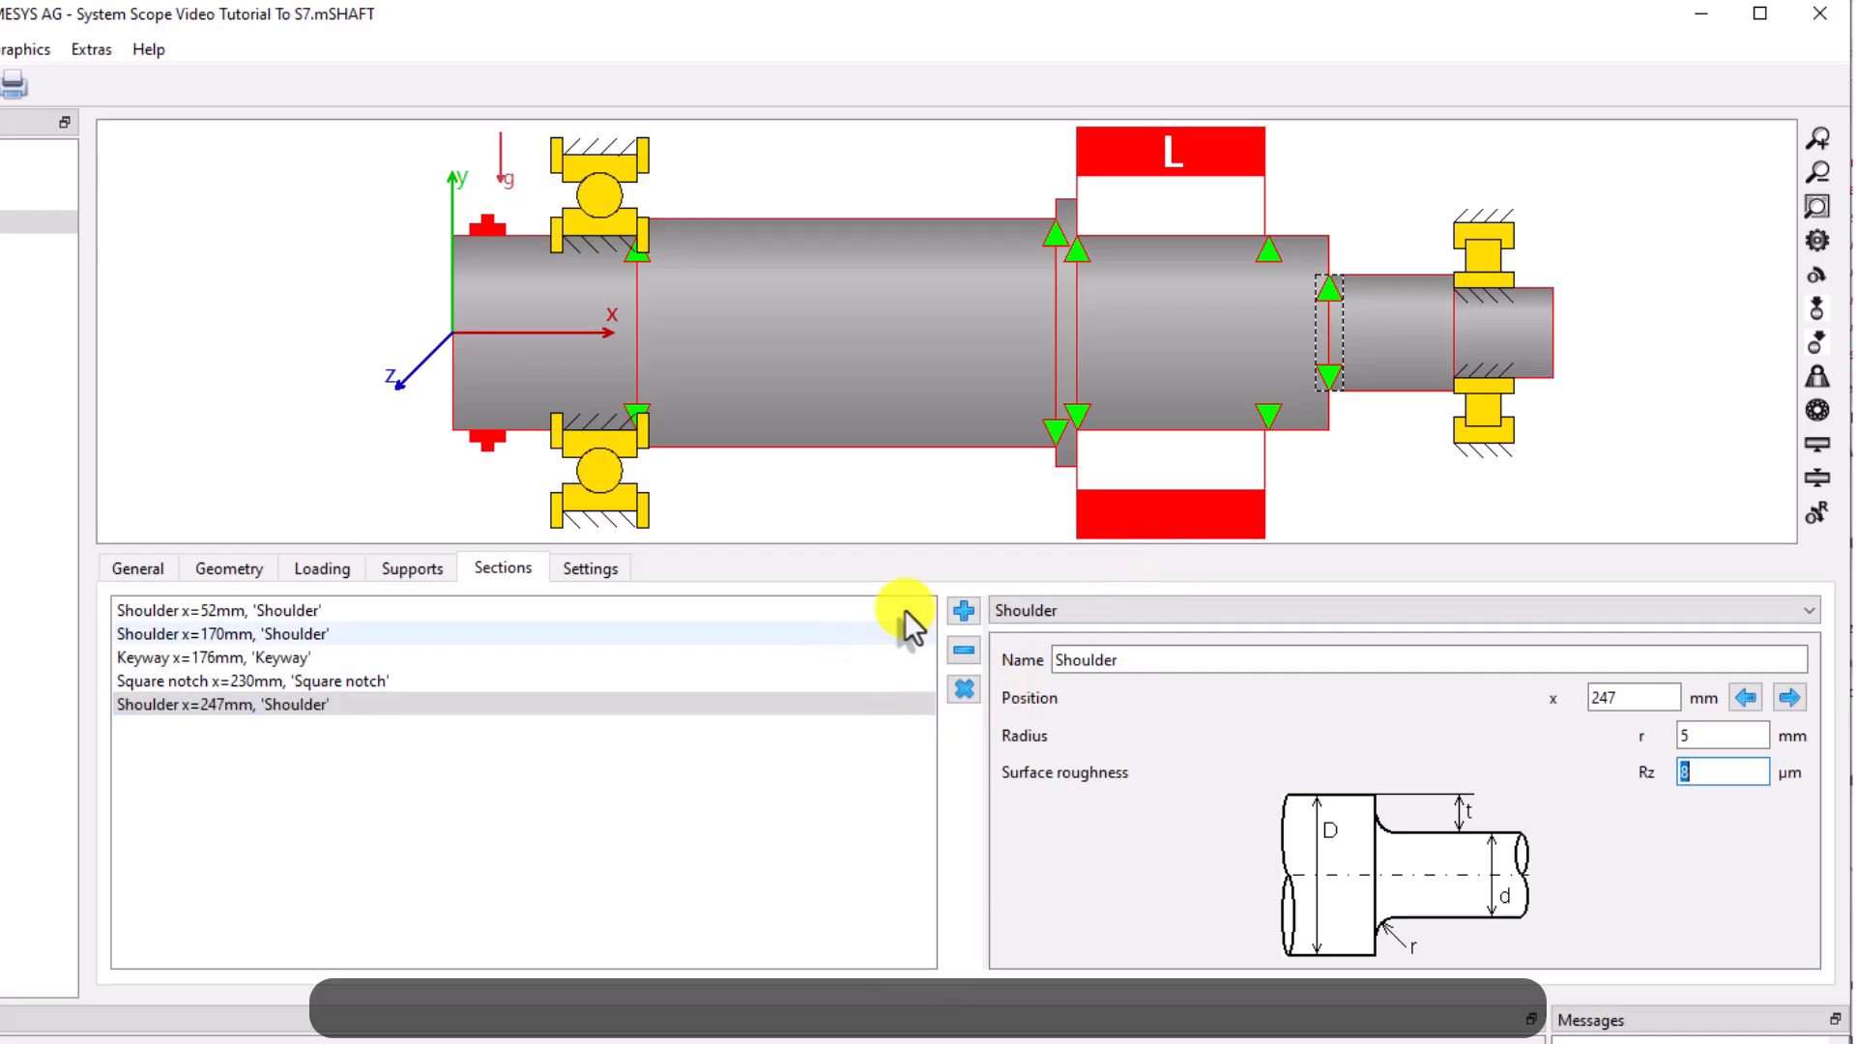
left_click(963, 610)
double_click(1643, 701)
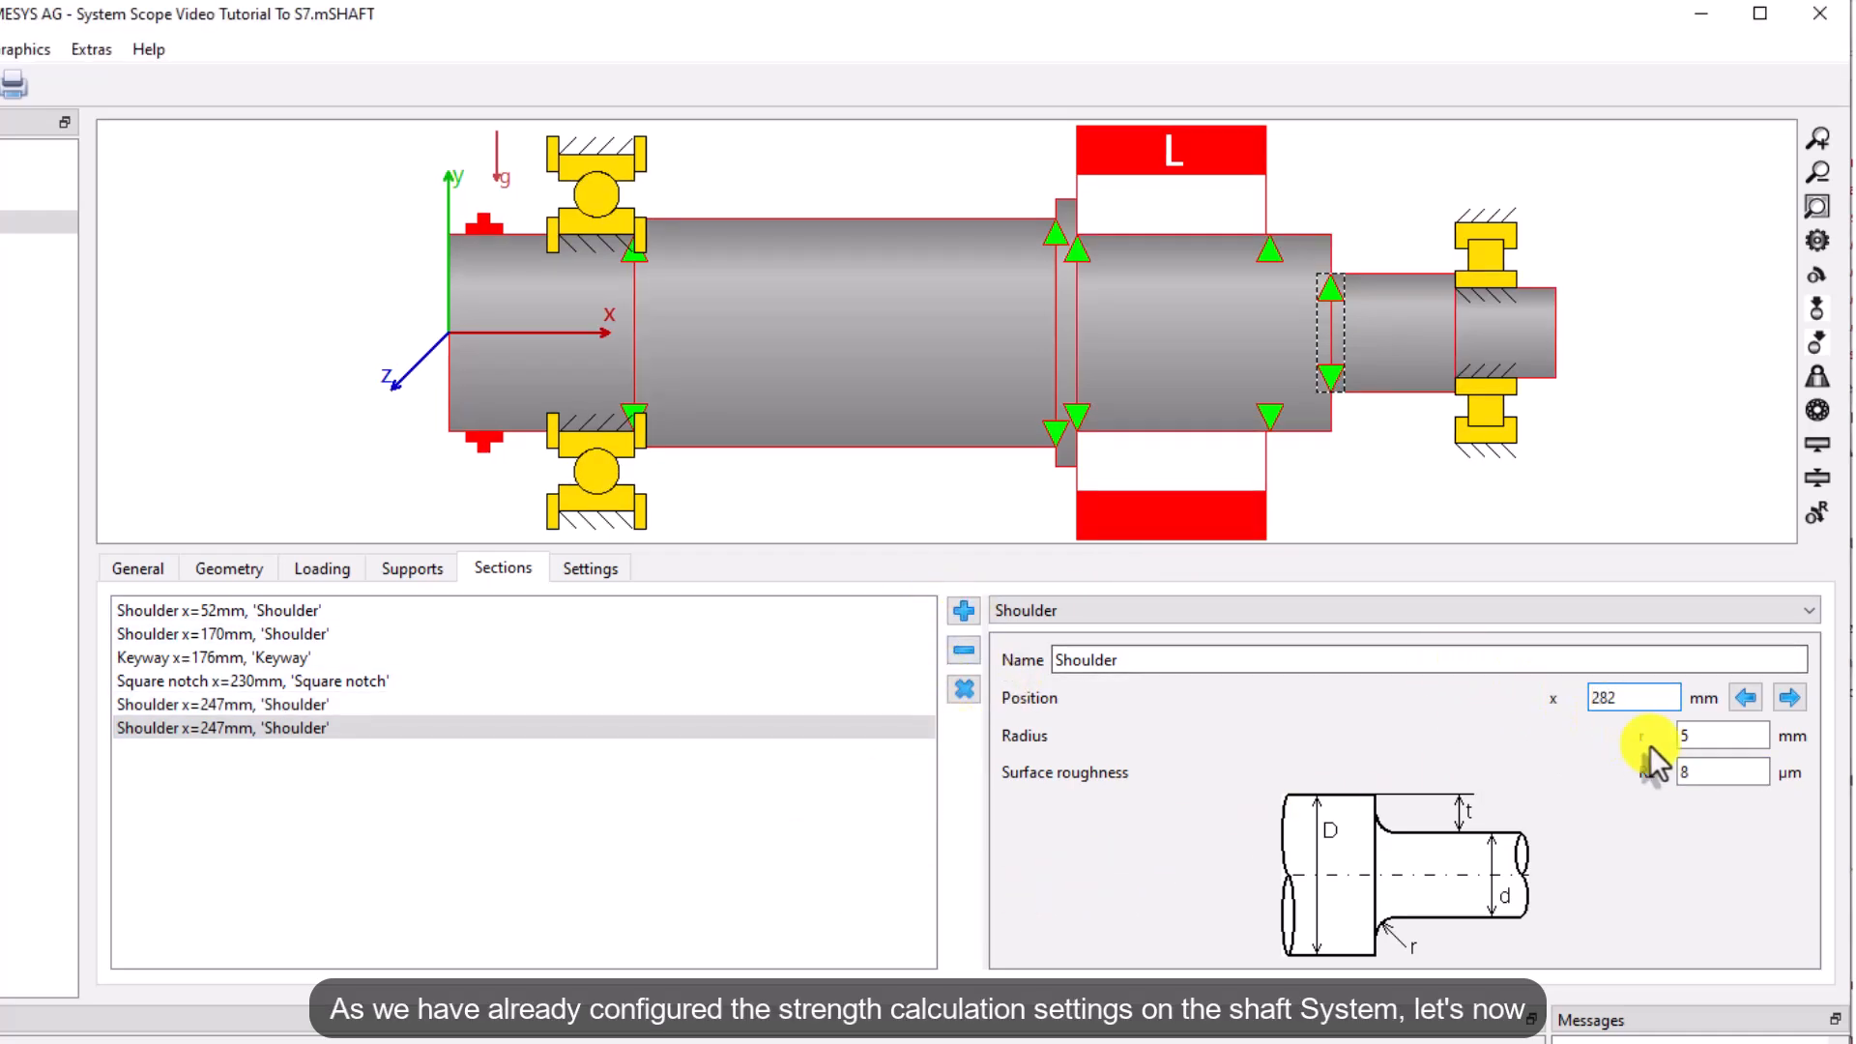
key("Tab")
type("1.5")
key("Tab")
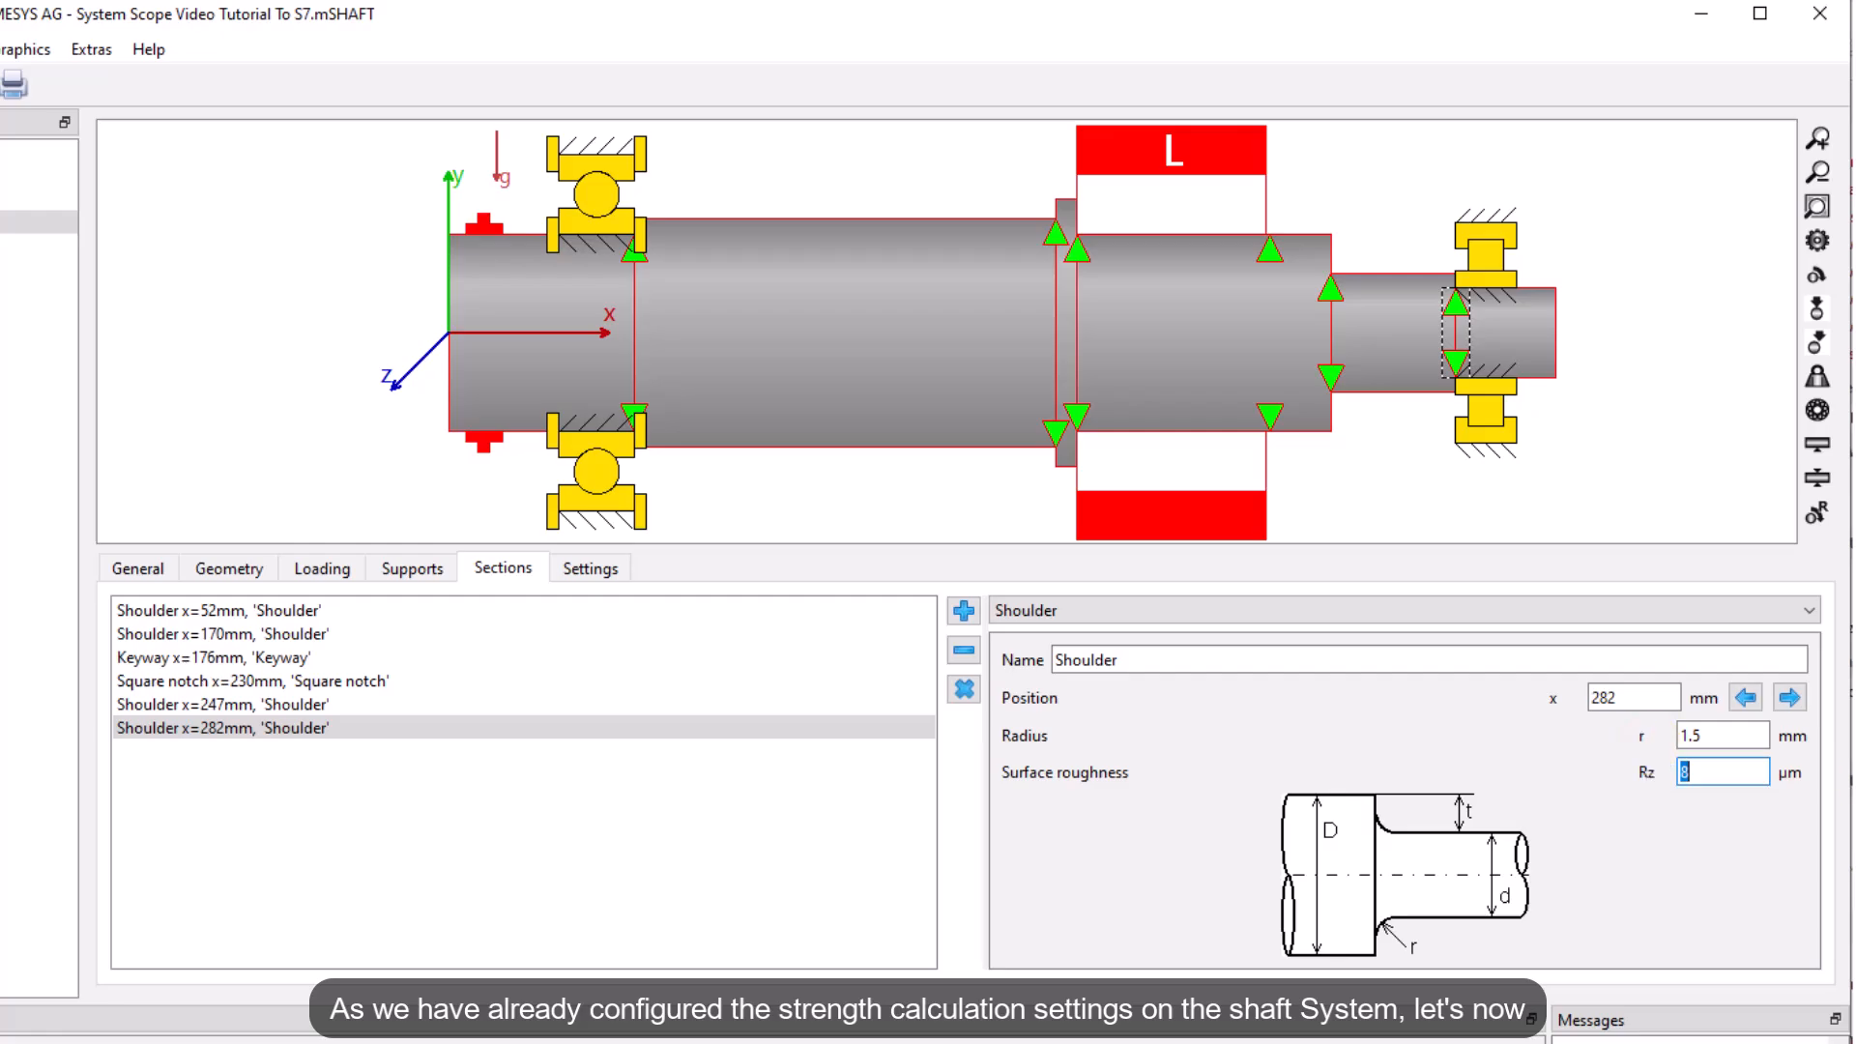
Open the gear connections and add the cylindrical gear pairs to the system
left_click(151, 278)
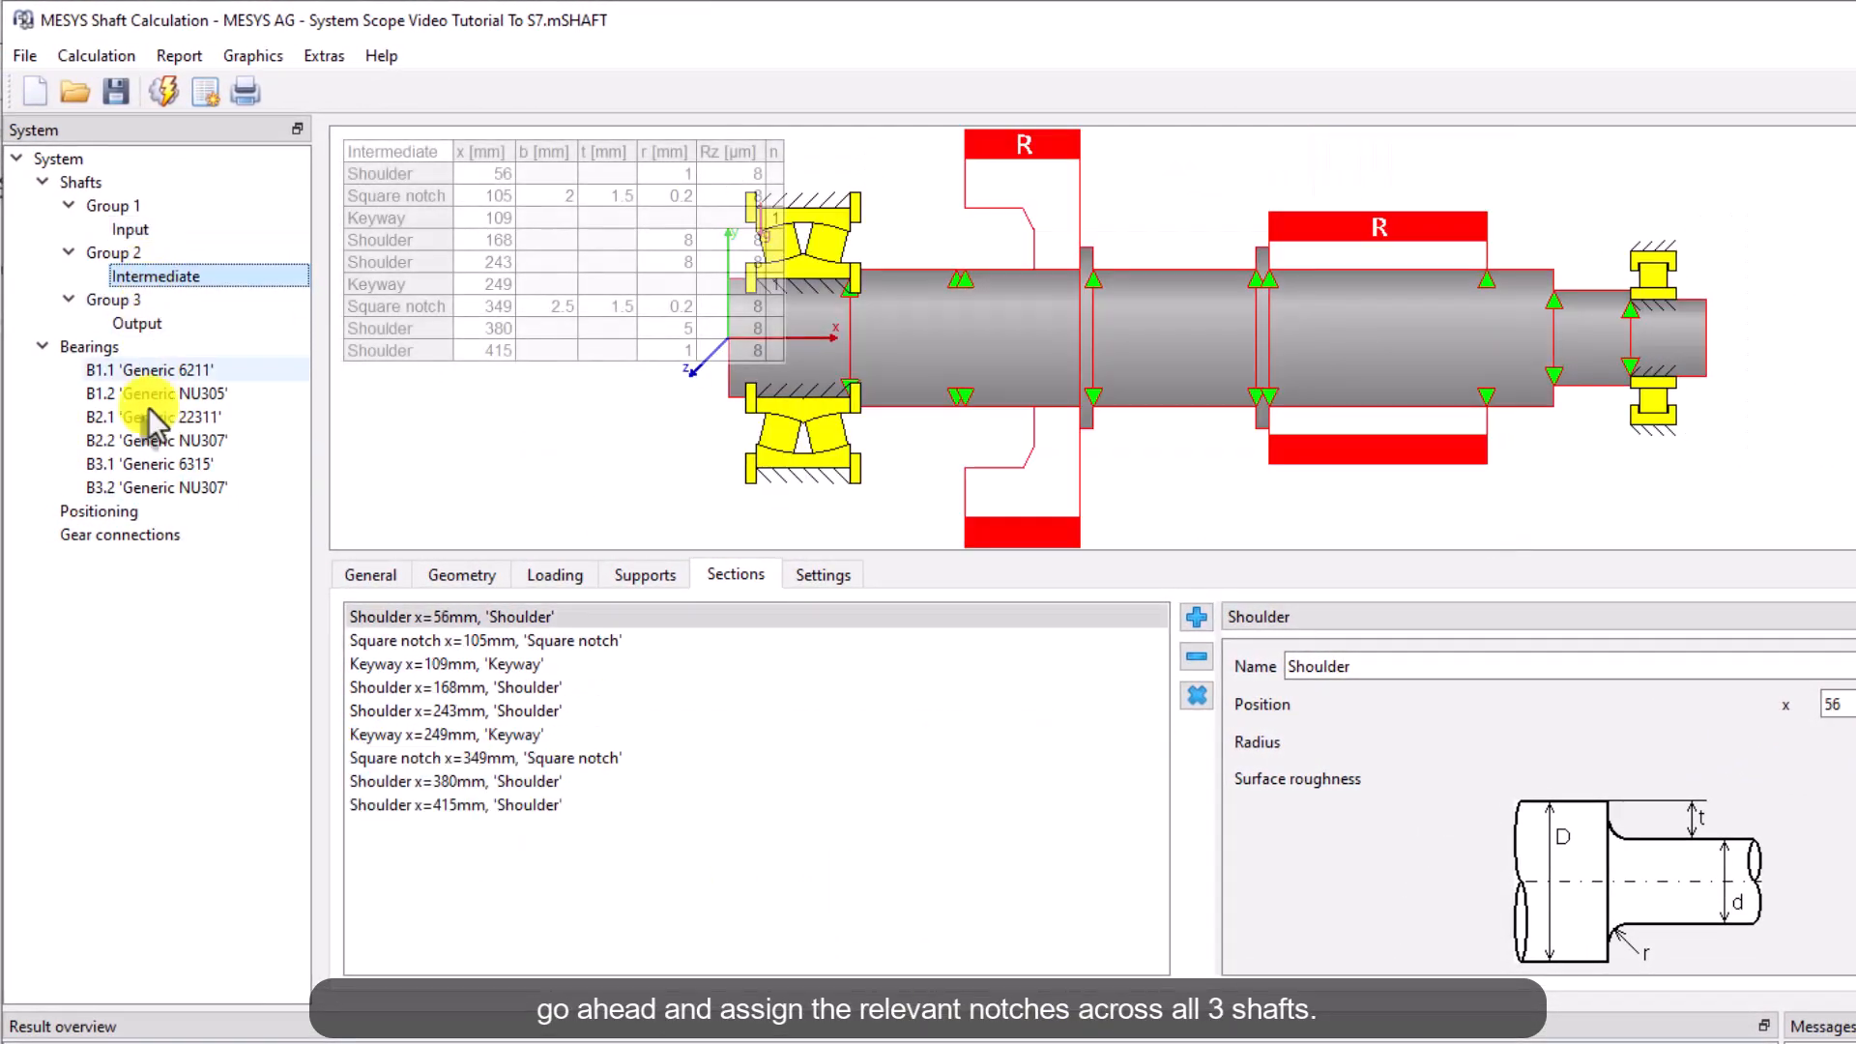
left_click(124, 323)
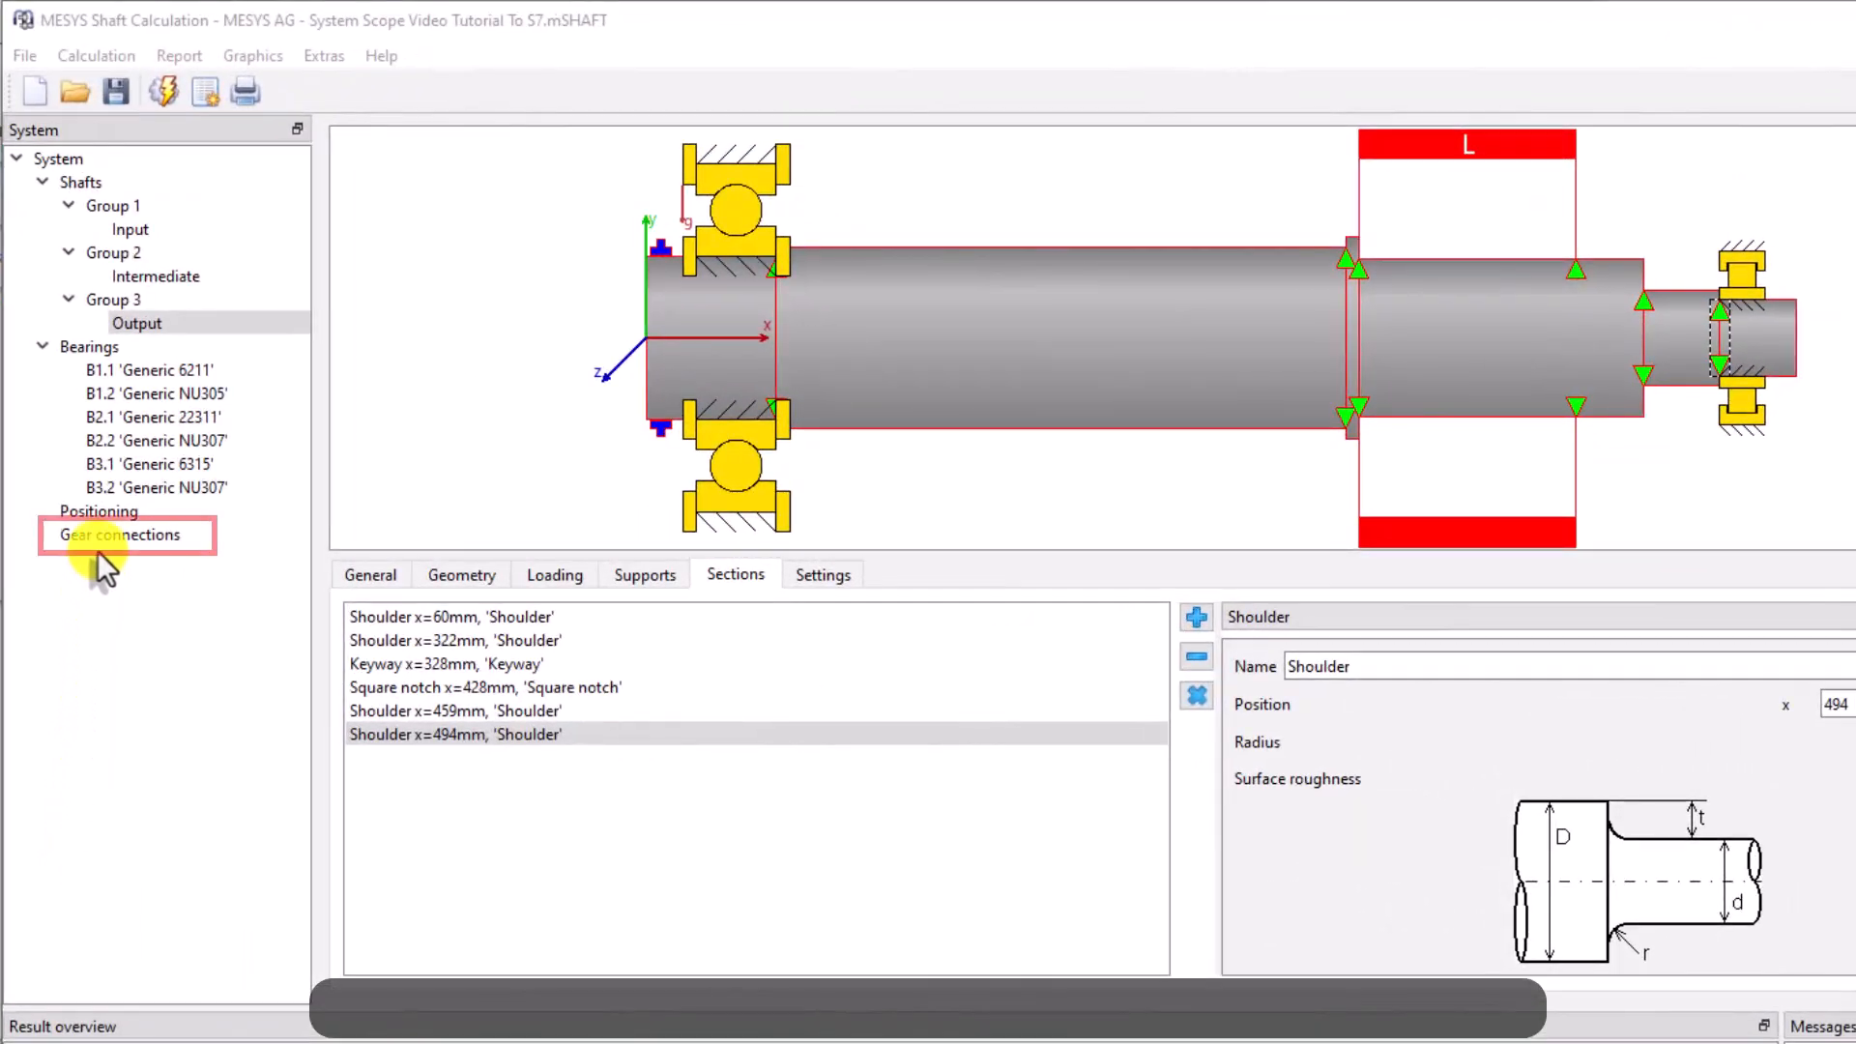
left_click(166, 534)
left_click(455, 140)
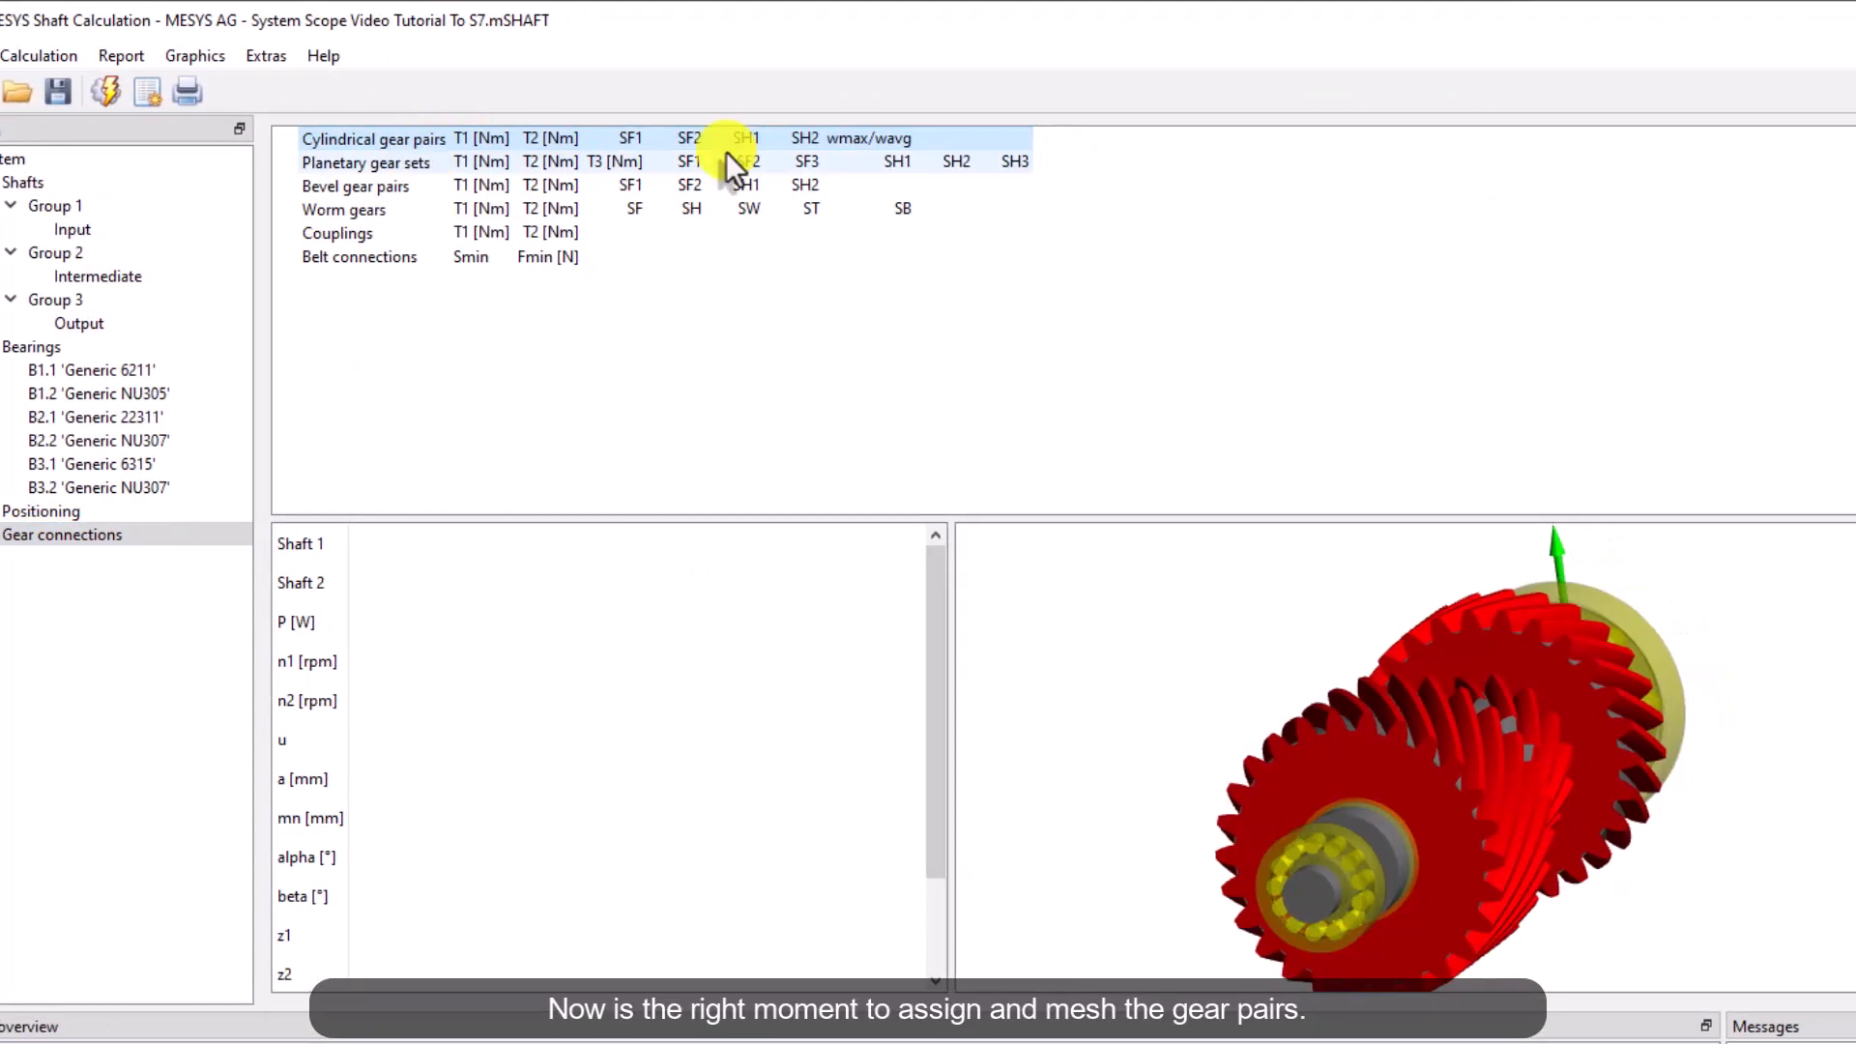
left_click(1818, 143)
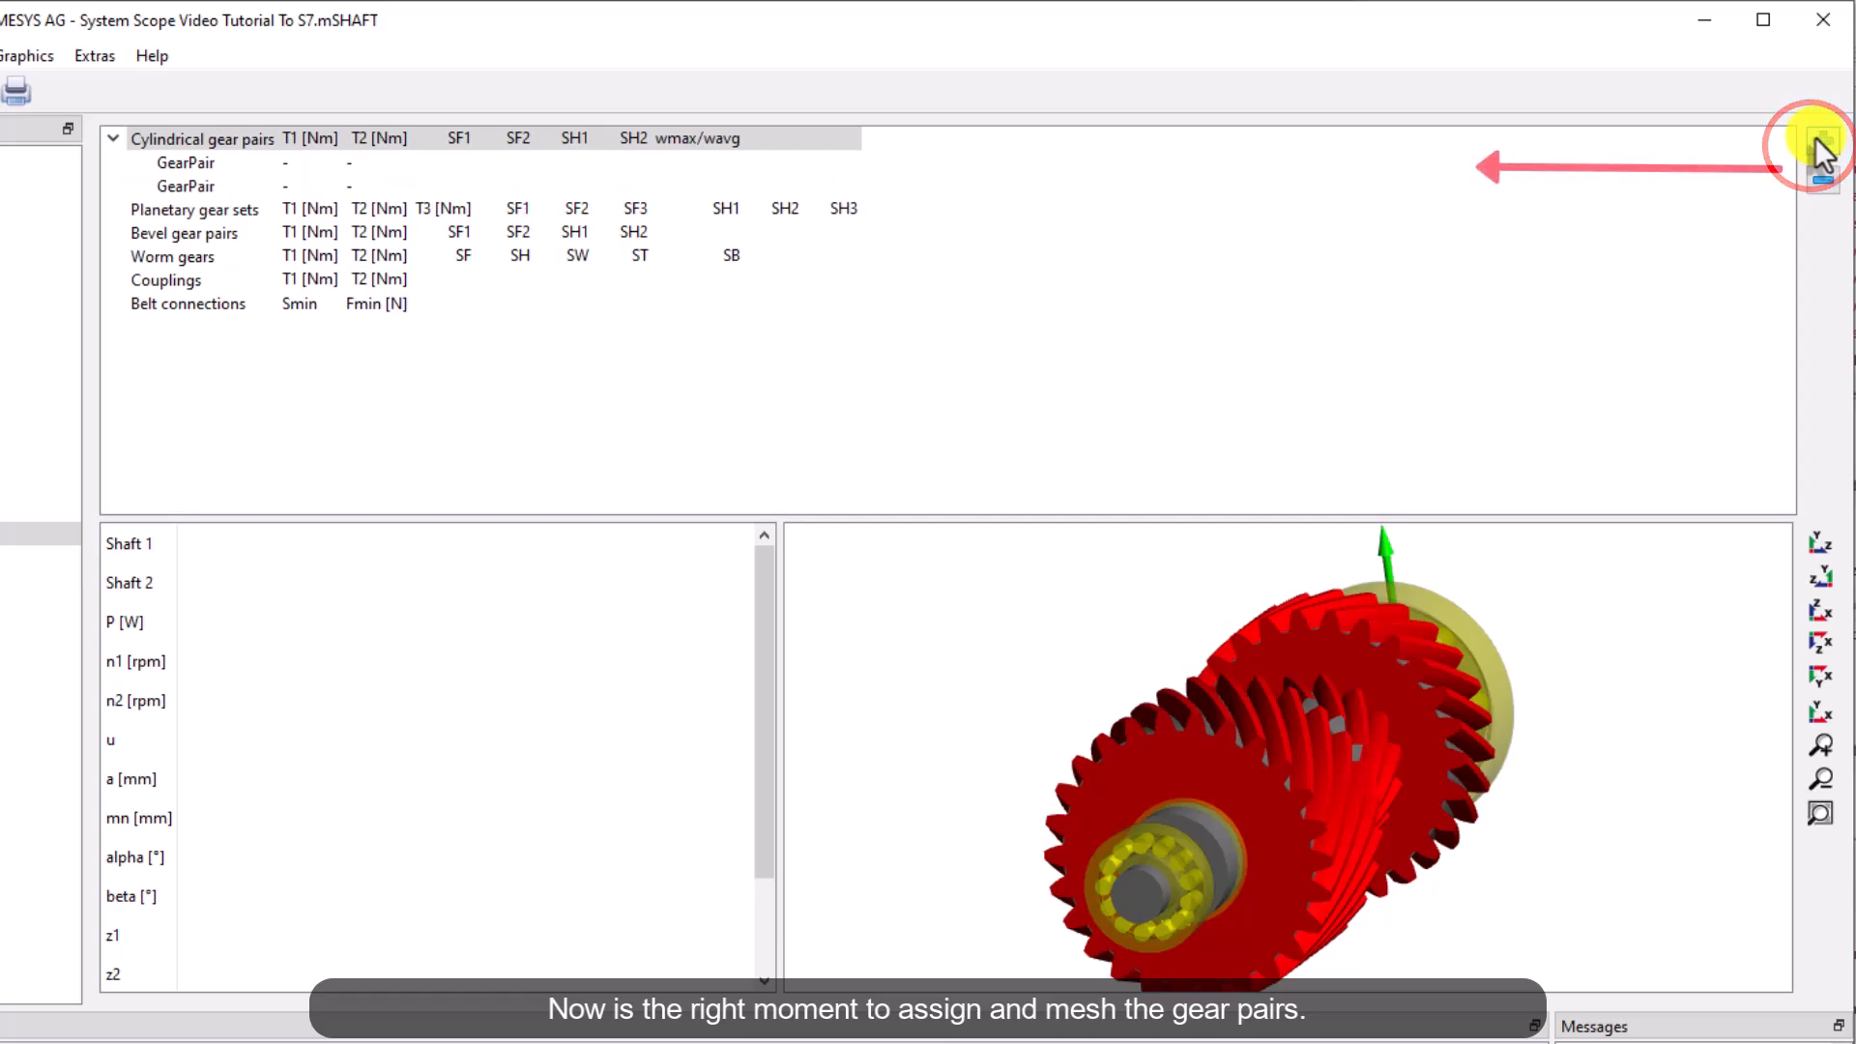
Define the first gear pair meshing gear G1 on the Input shaft with gear G2 on the Intermediate shaft
left_click(449, 160)
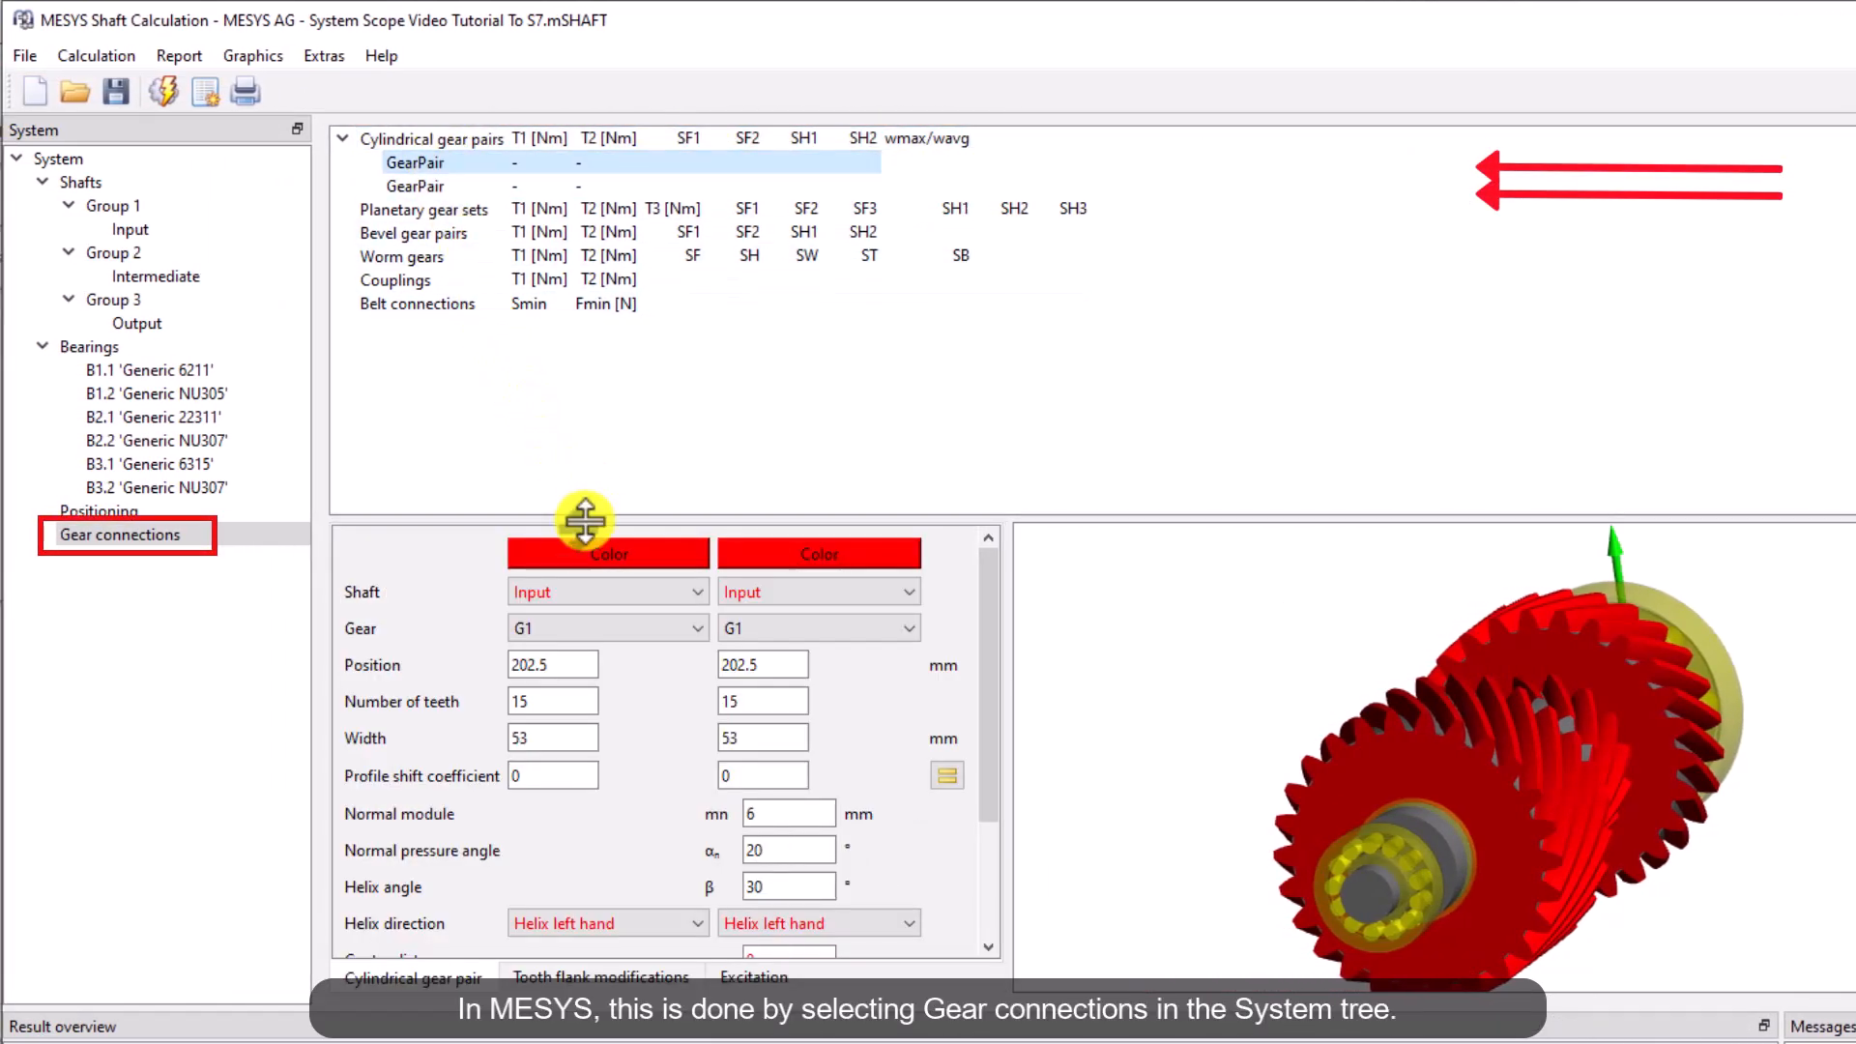
left_click(774, 589)
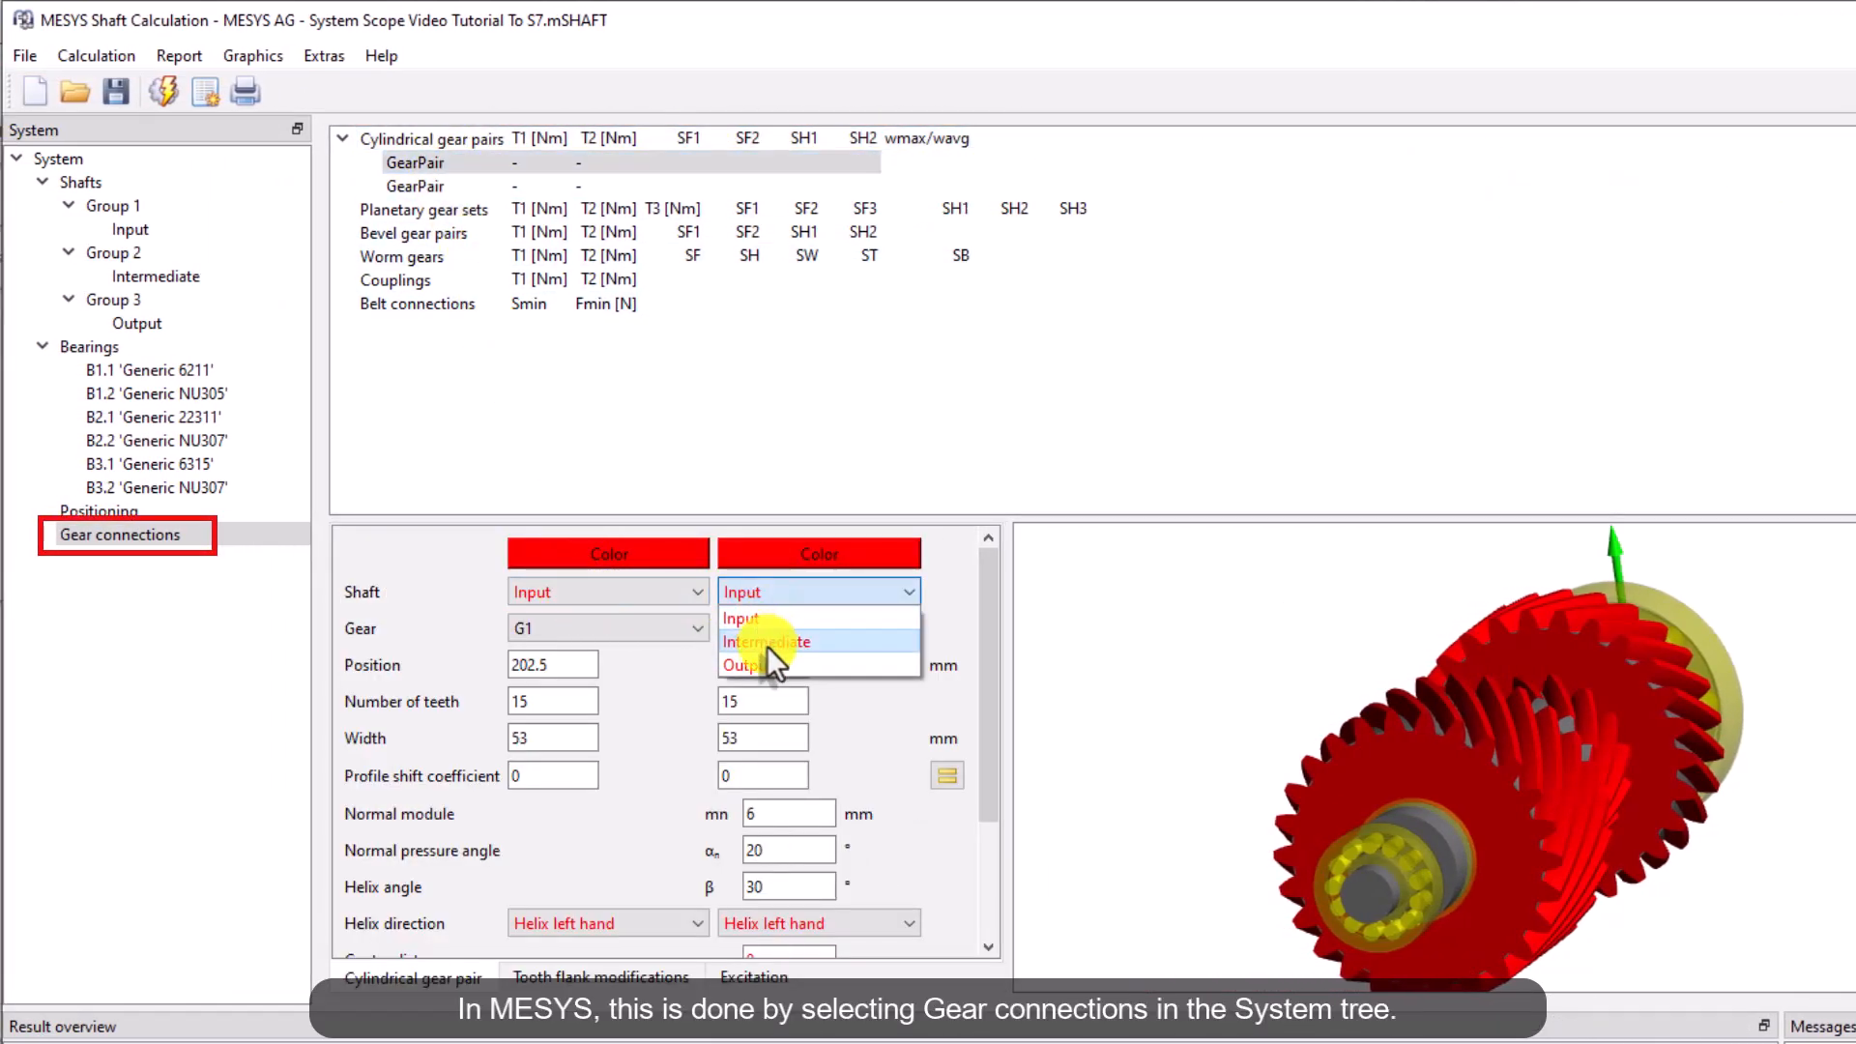
left_click(767, 645)
left_click(636, 631)
left_click(635, 631)
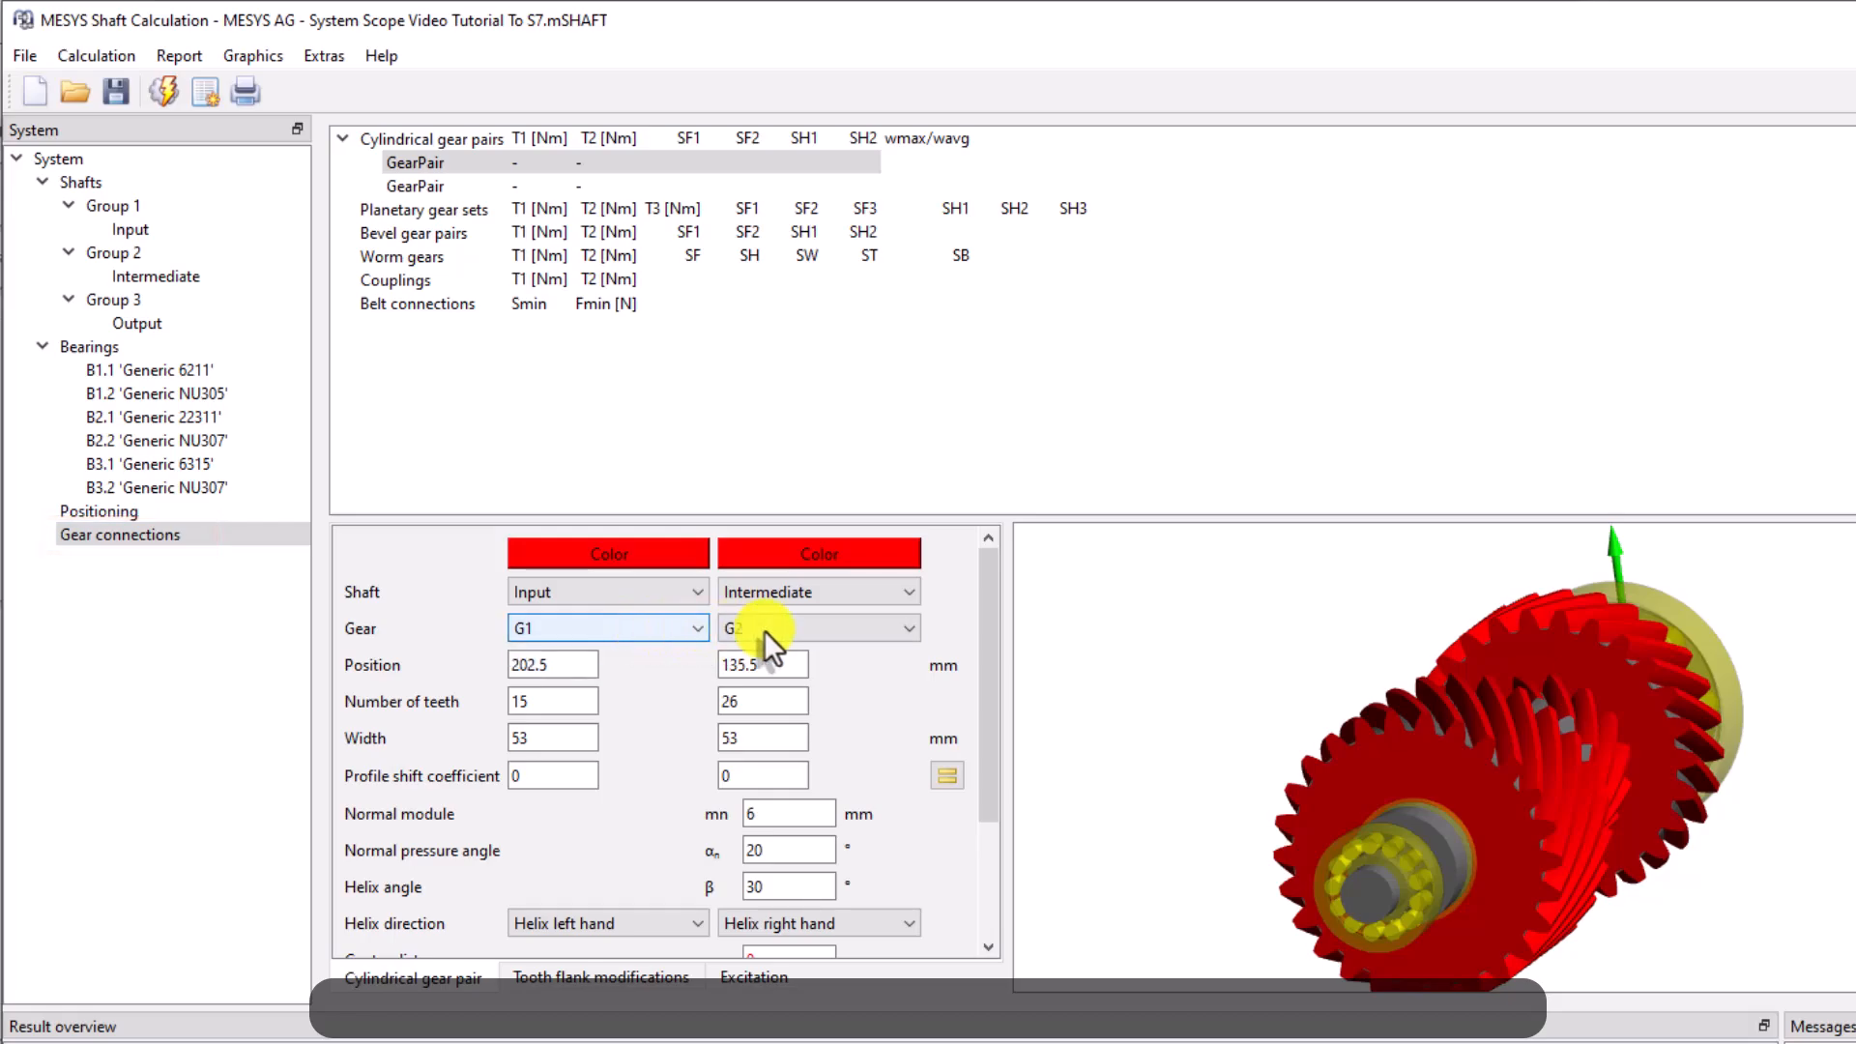
left_click(789, 628)
left_click(789, 628)
Set the first gear pair's gear colours to dark green and green
left_click(636, 557)
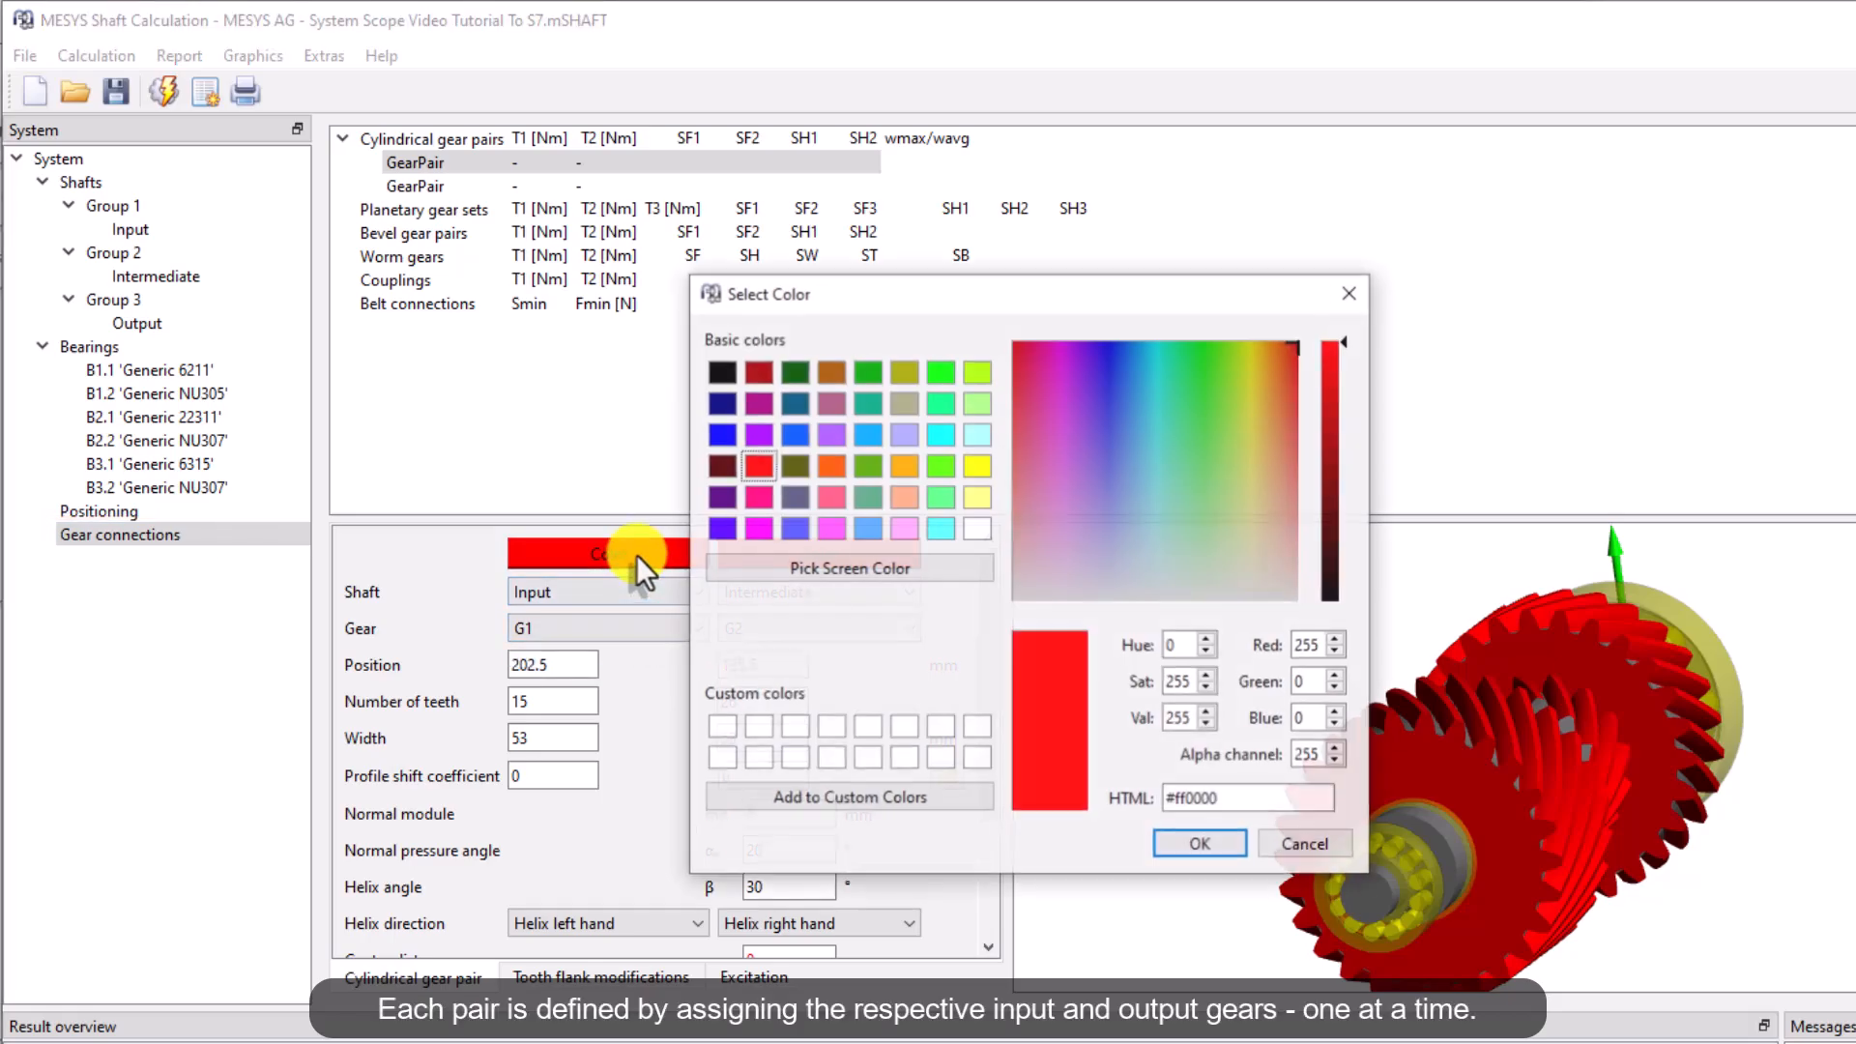
left_click(1197, 844)
left_click(822, 555)
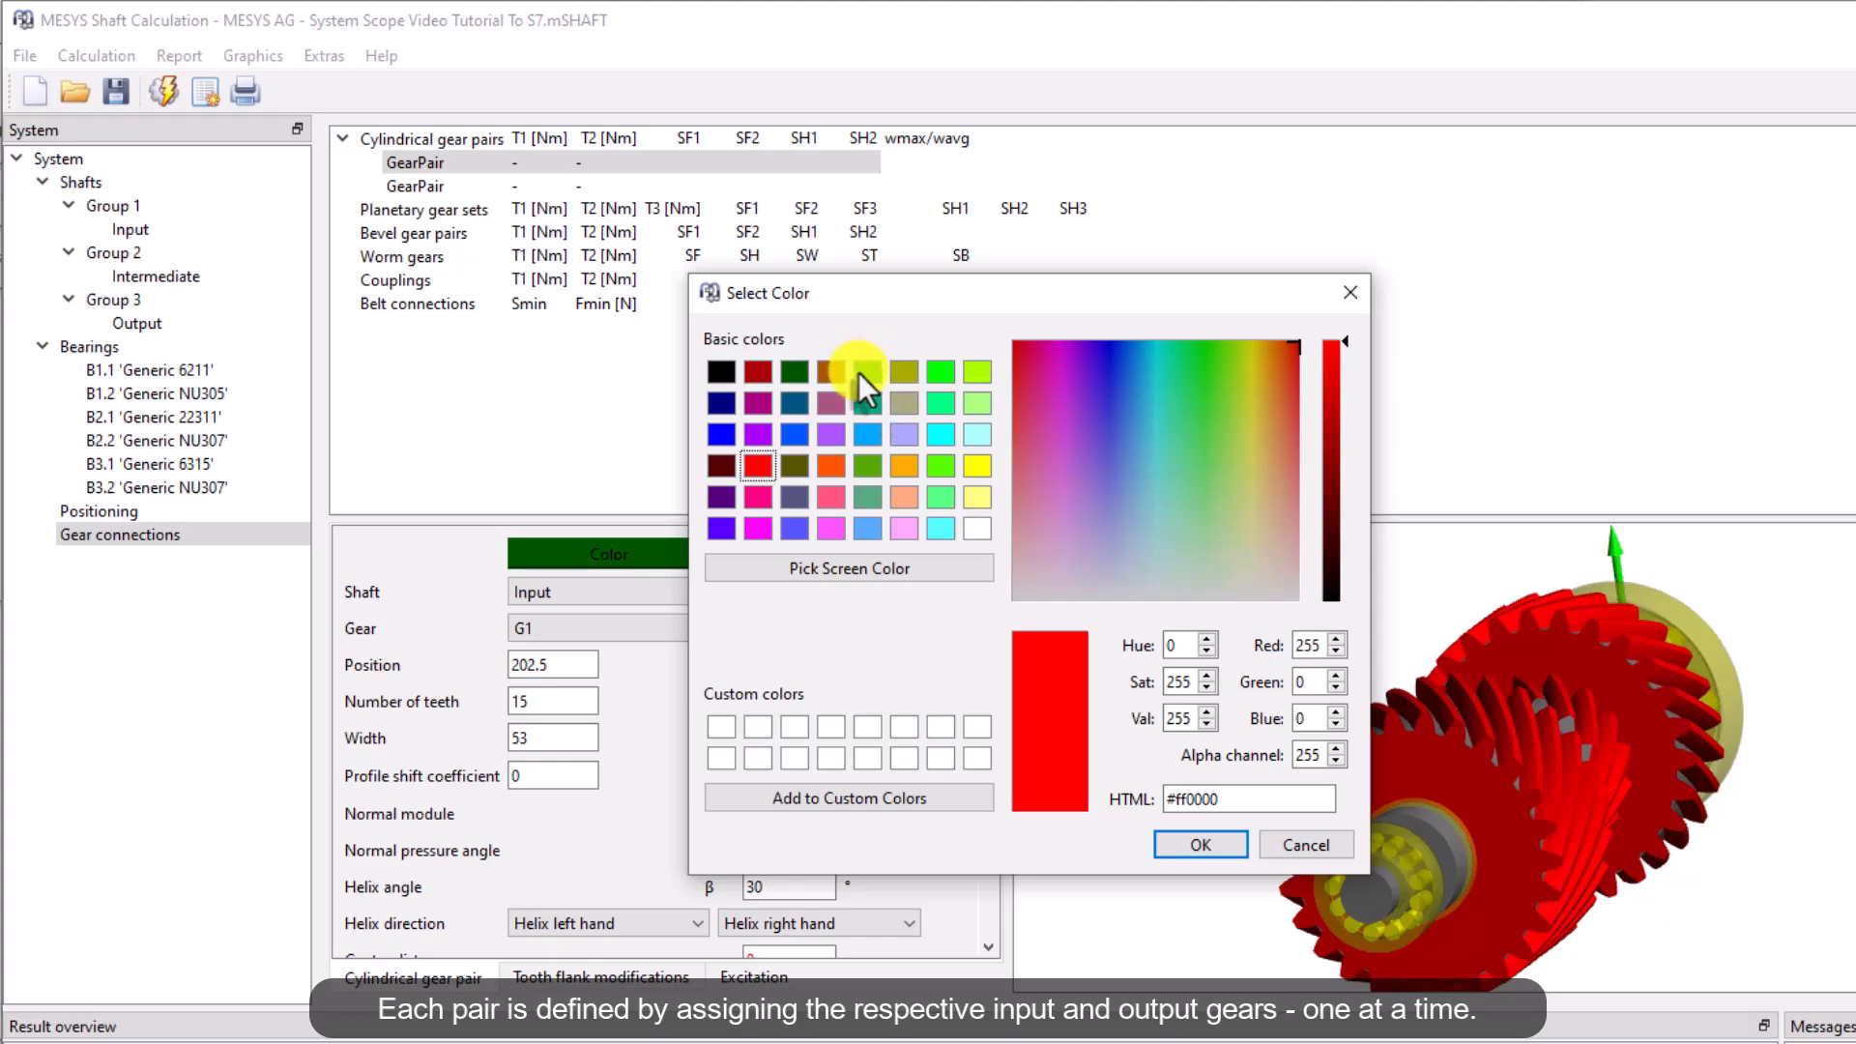
left_click(863, 373)
left_click(1197, 847)
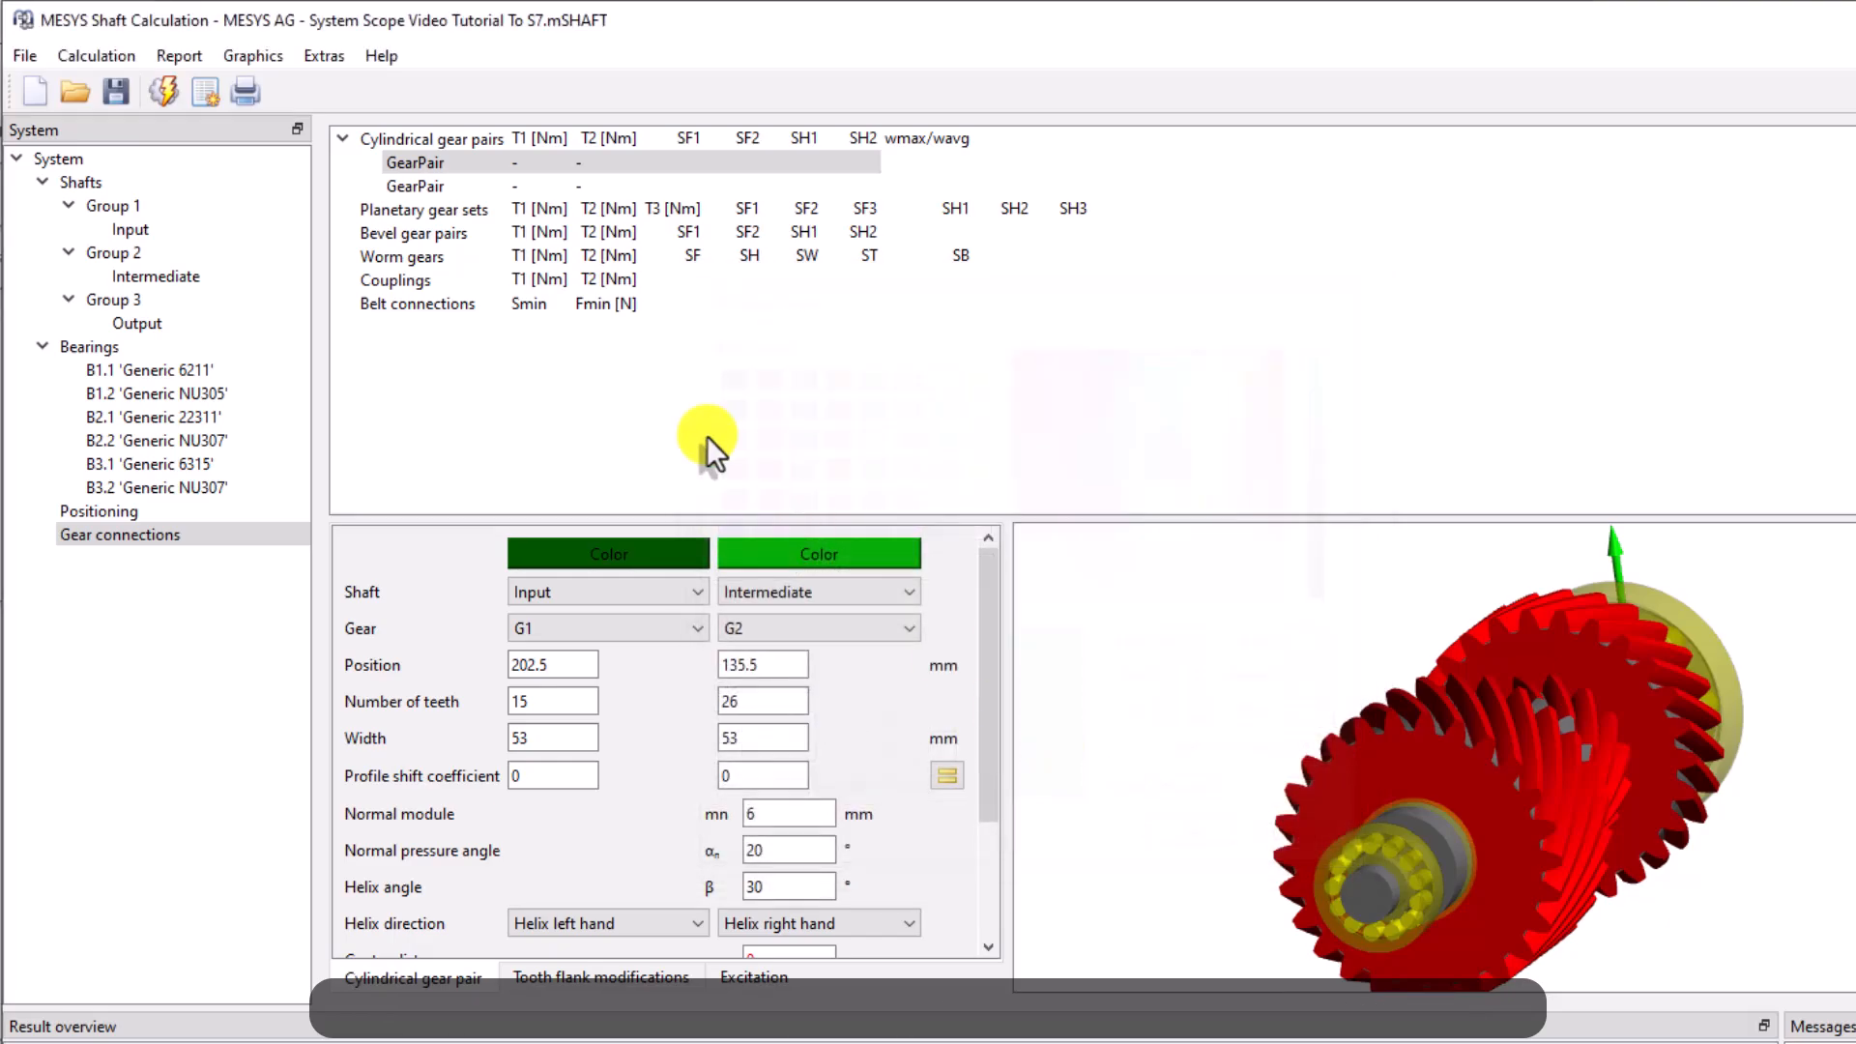
Define the second gear pair meshing gear G3 on the Intermediate shaft with gear G4 on the Output shaft
left_click(426, 193)
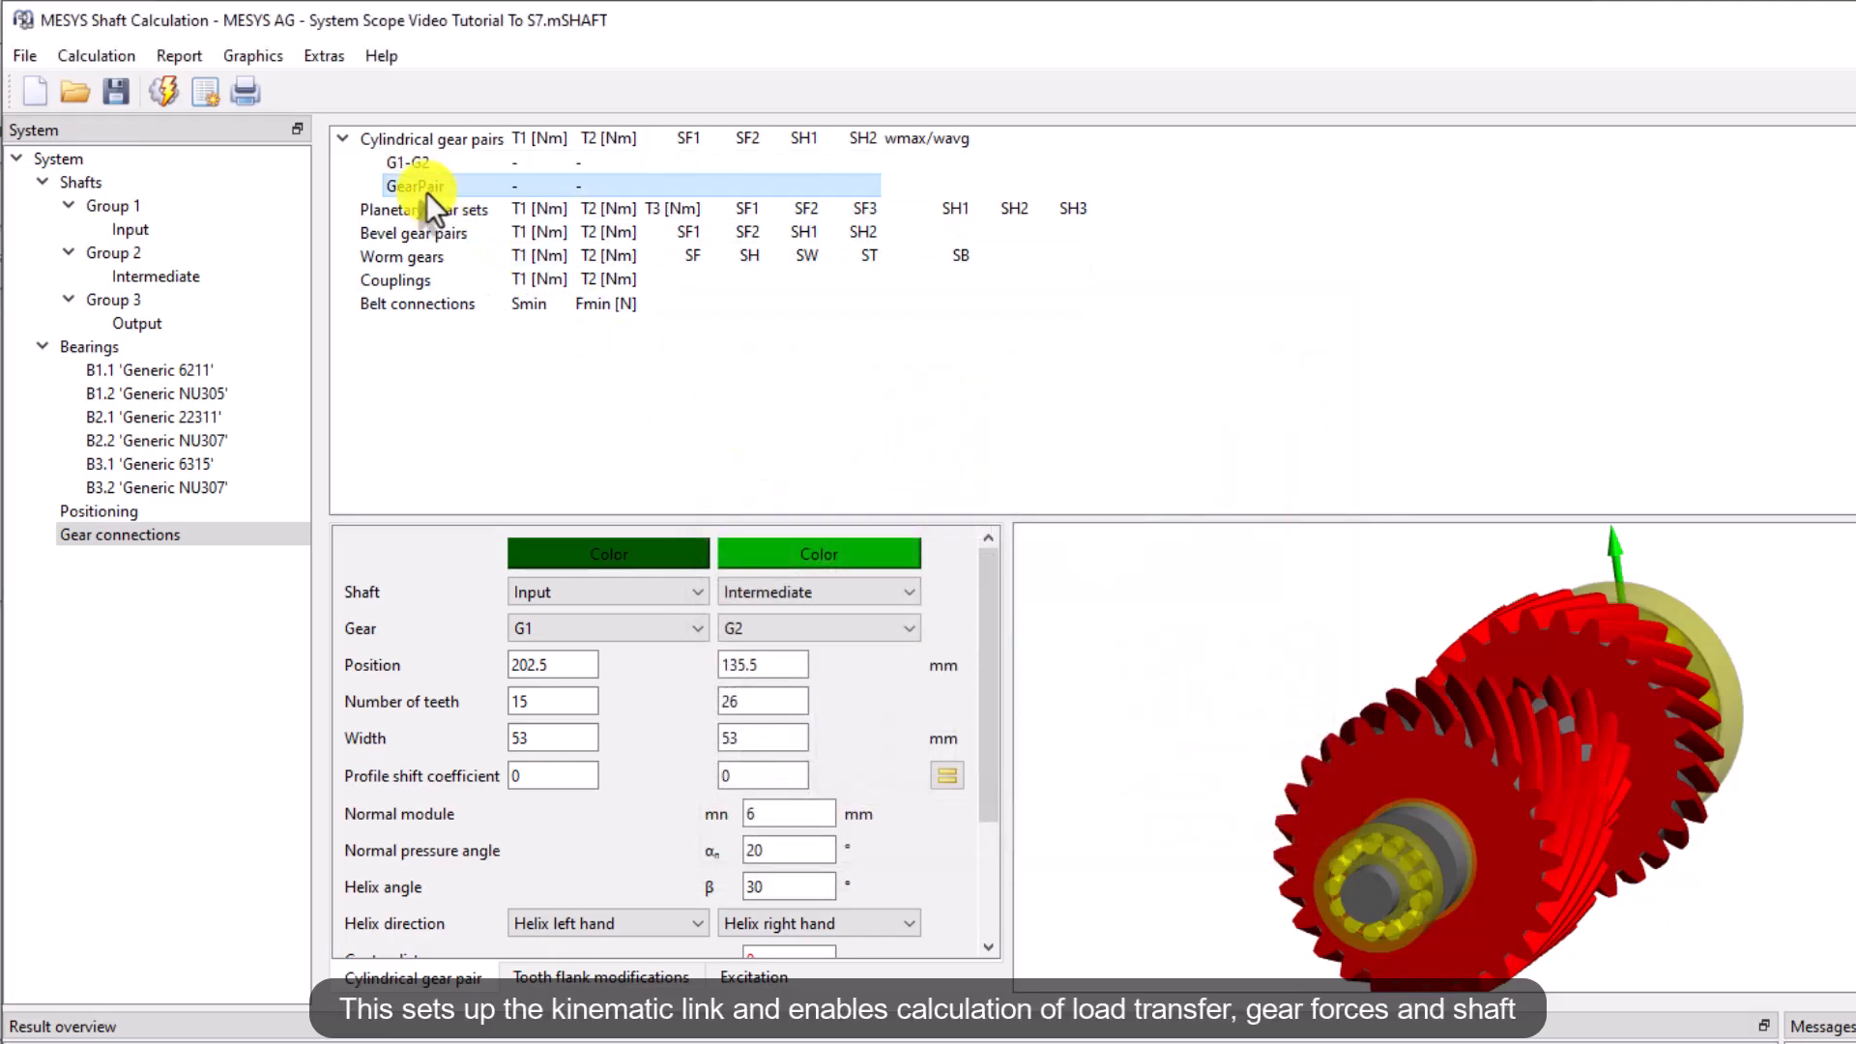
left_click(548, 590)
left_click(561, 648)
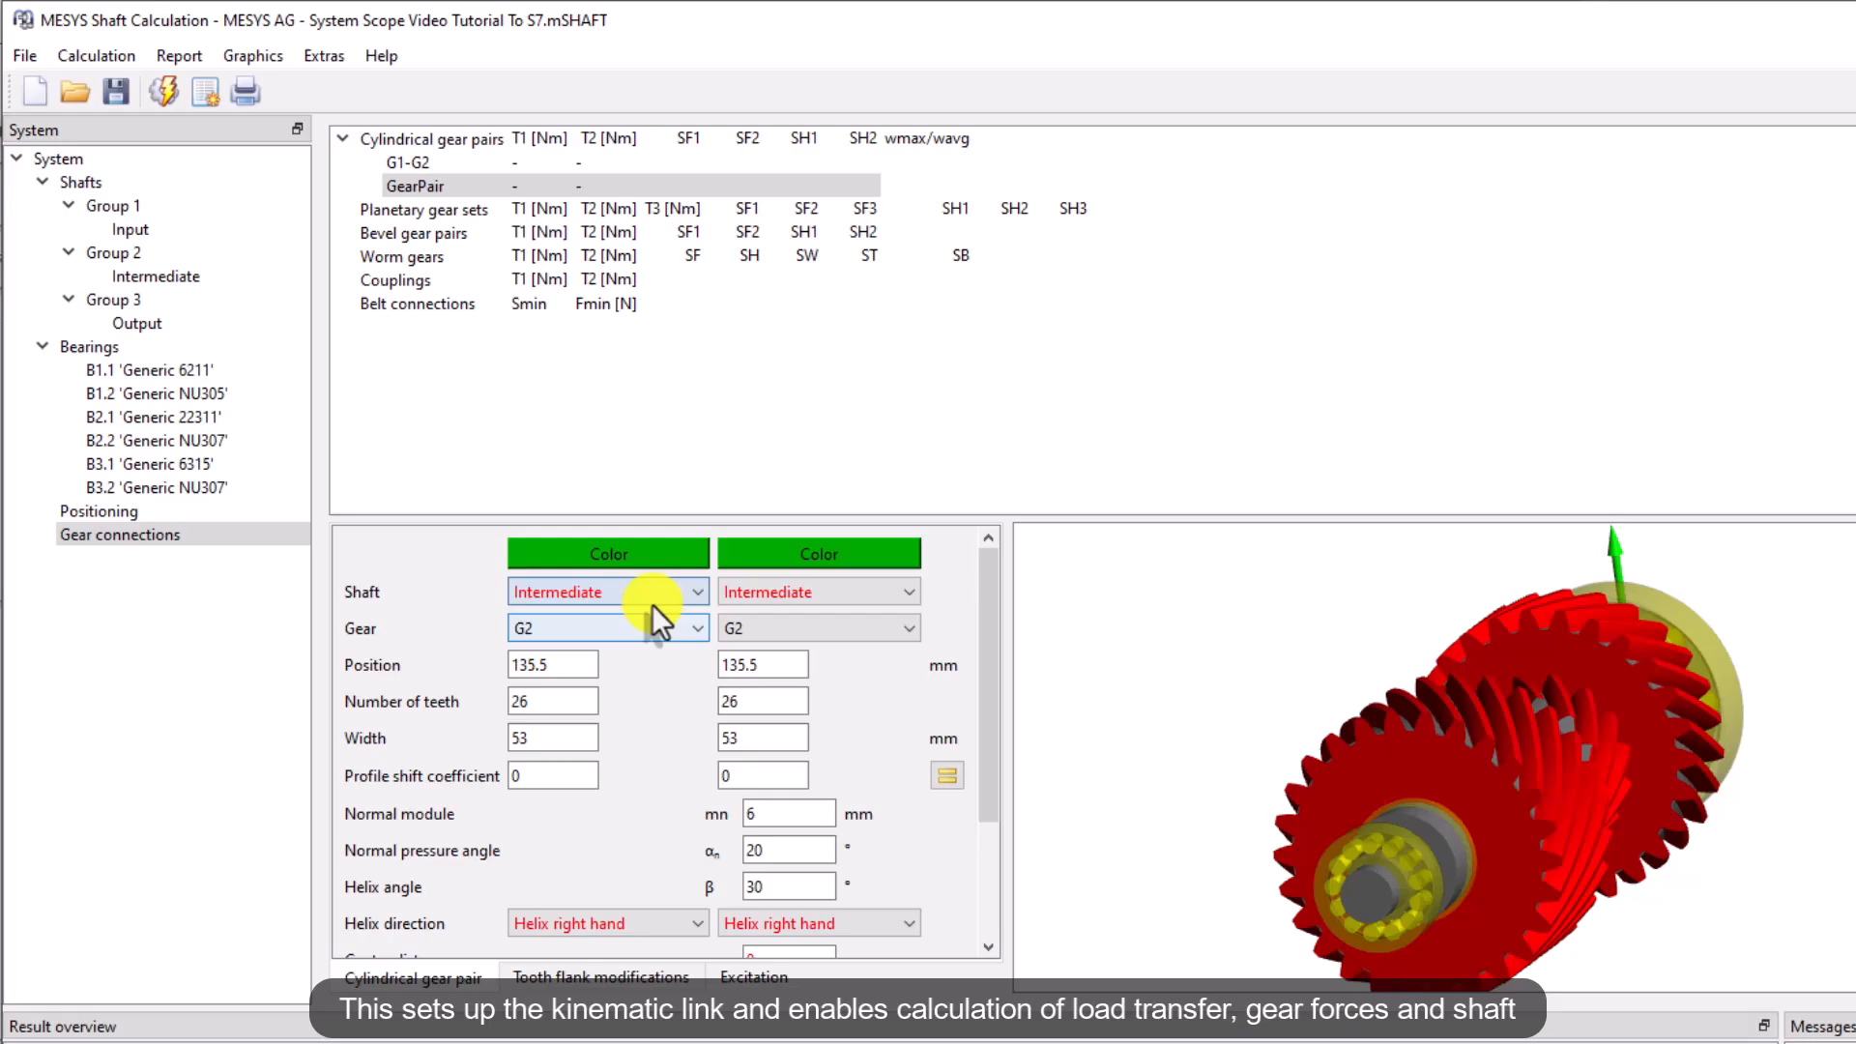
left_click(785, 595)
left_click(770, 663)
left_click(611, 636)
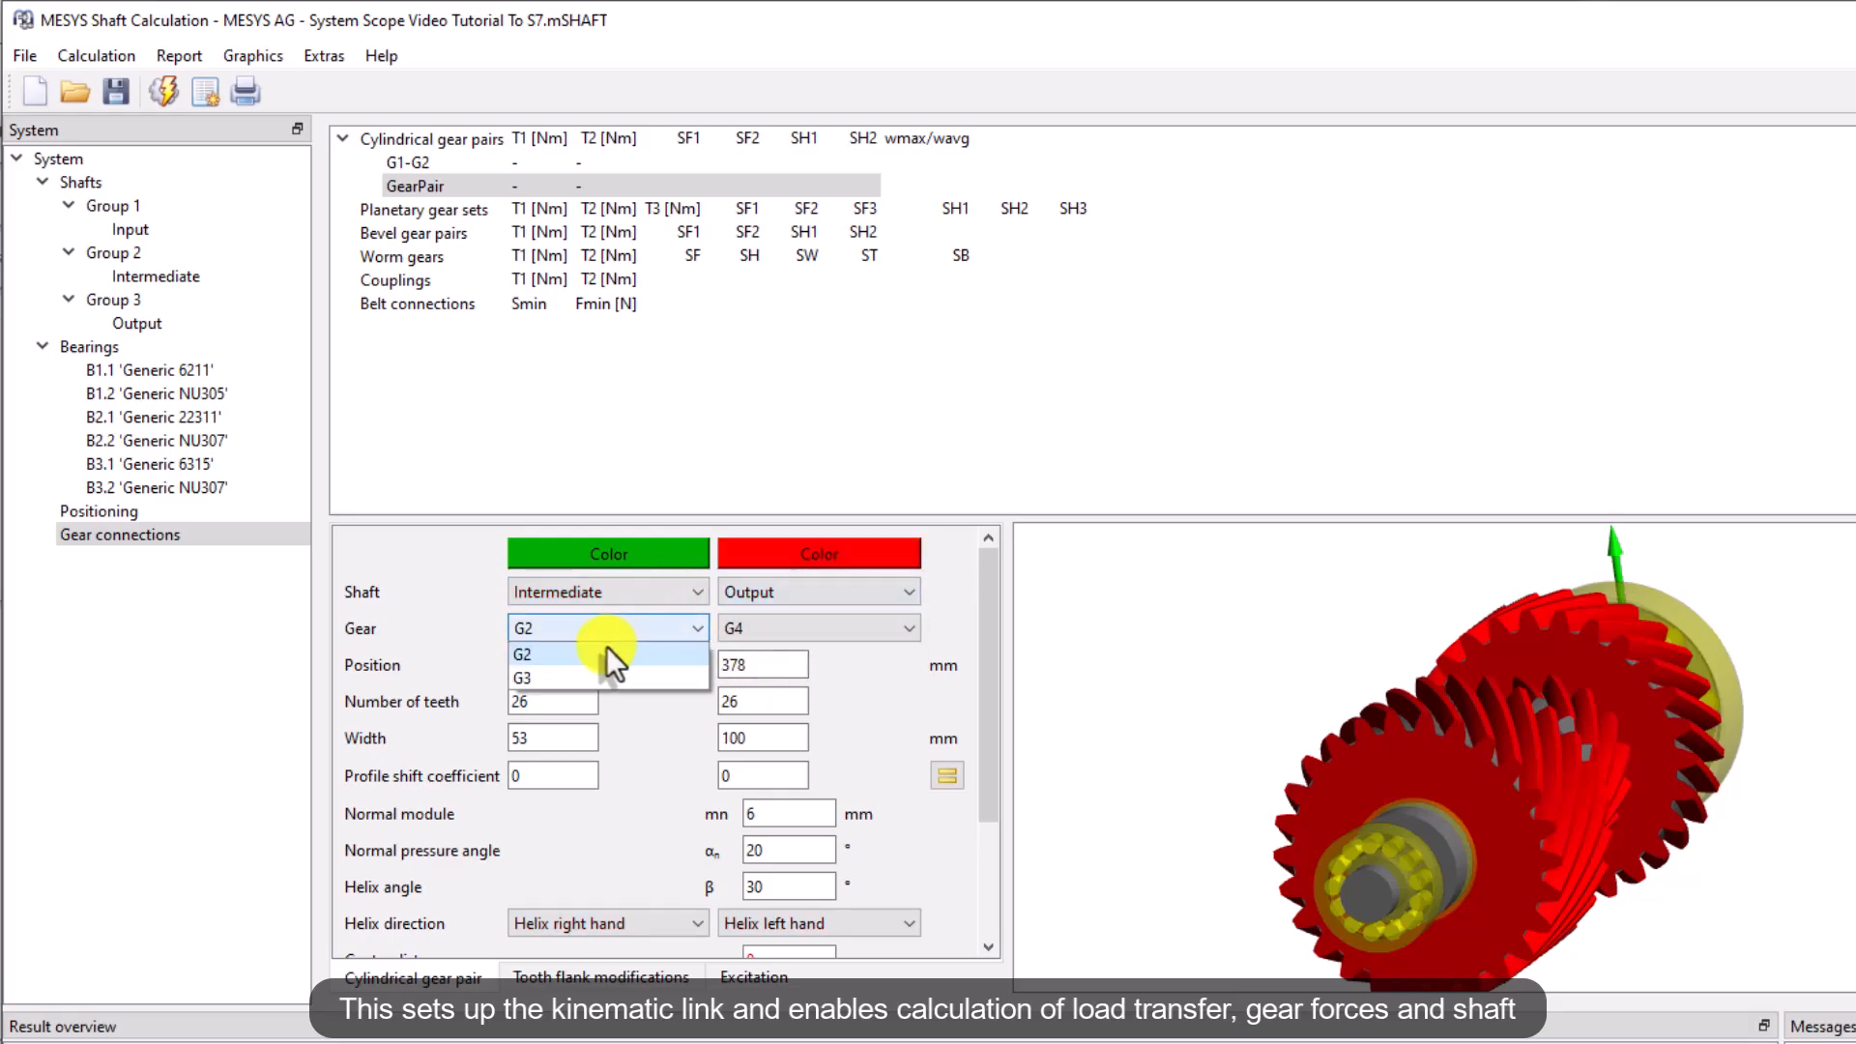
left_click(615, 677)
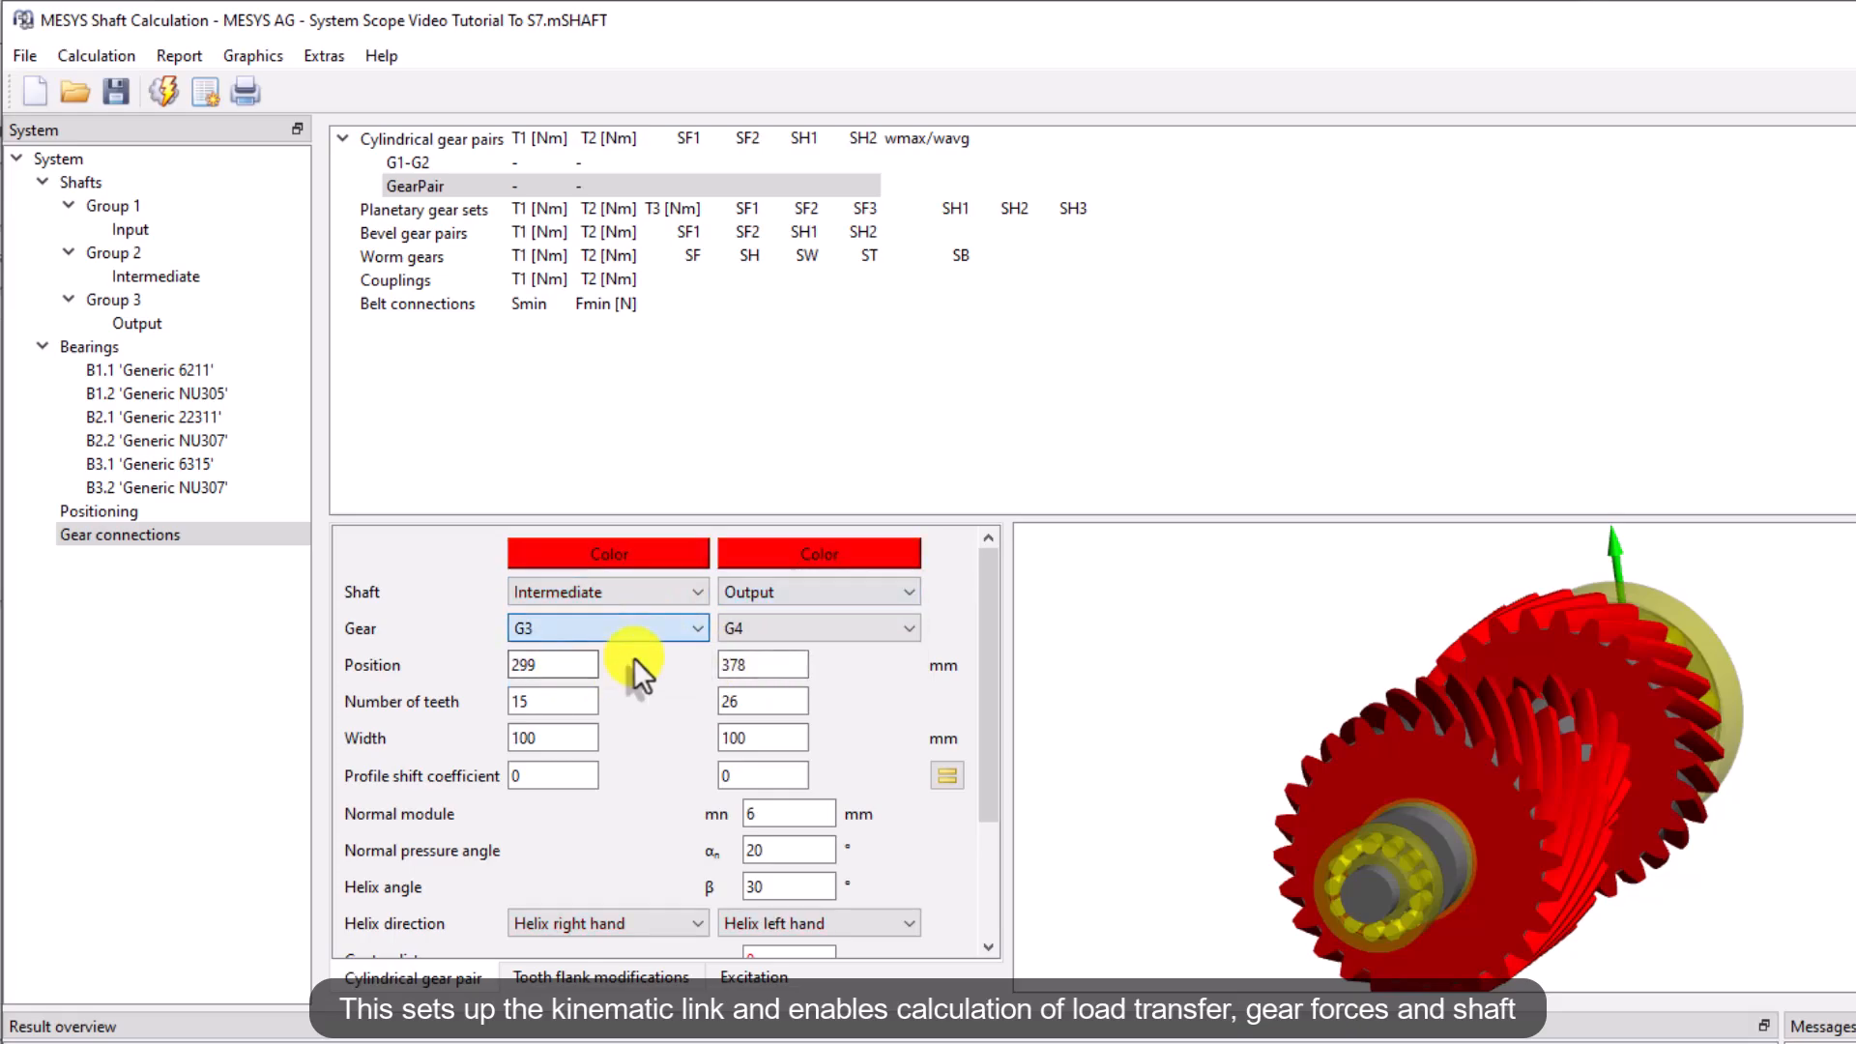
Set the second gear pair's gear colours to green and bright green
left_click(623, 549)
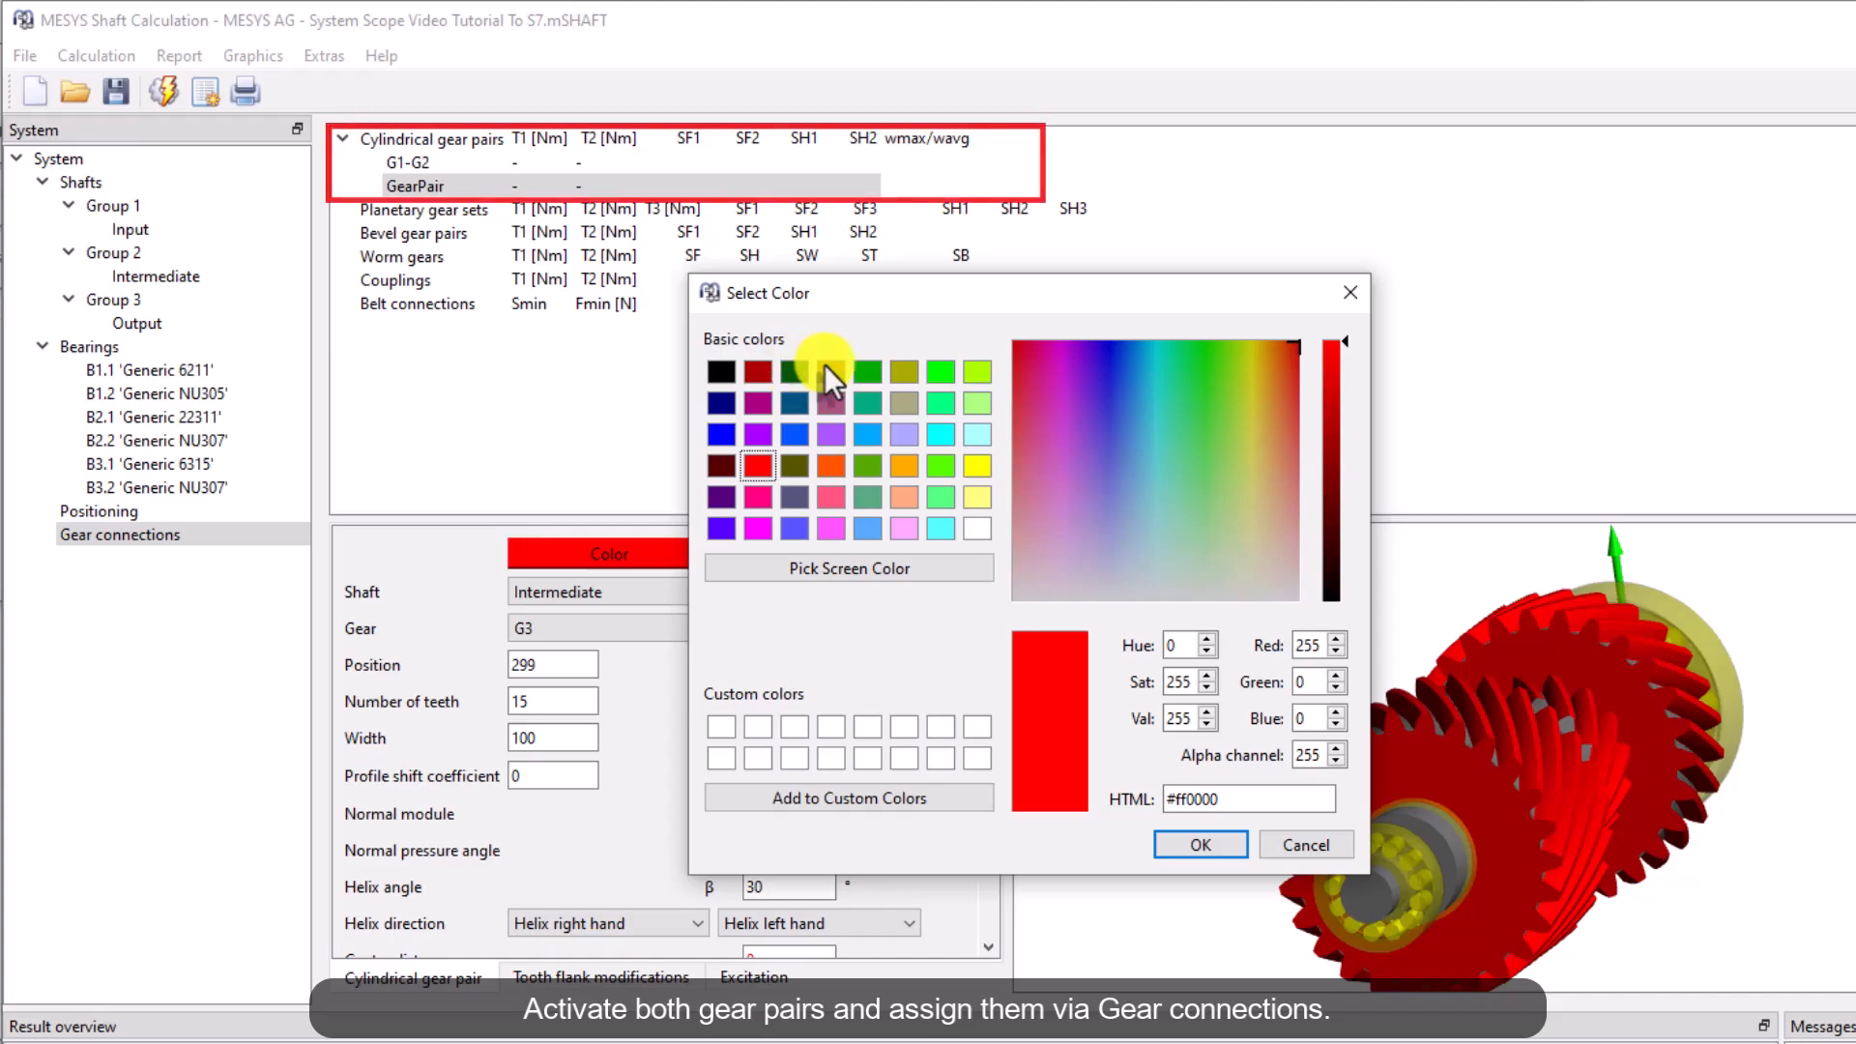
left_click(867, 369)
left_click(1180, 837)
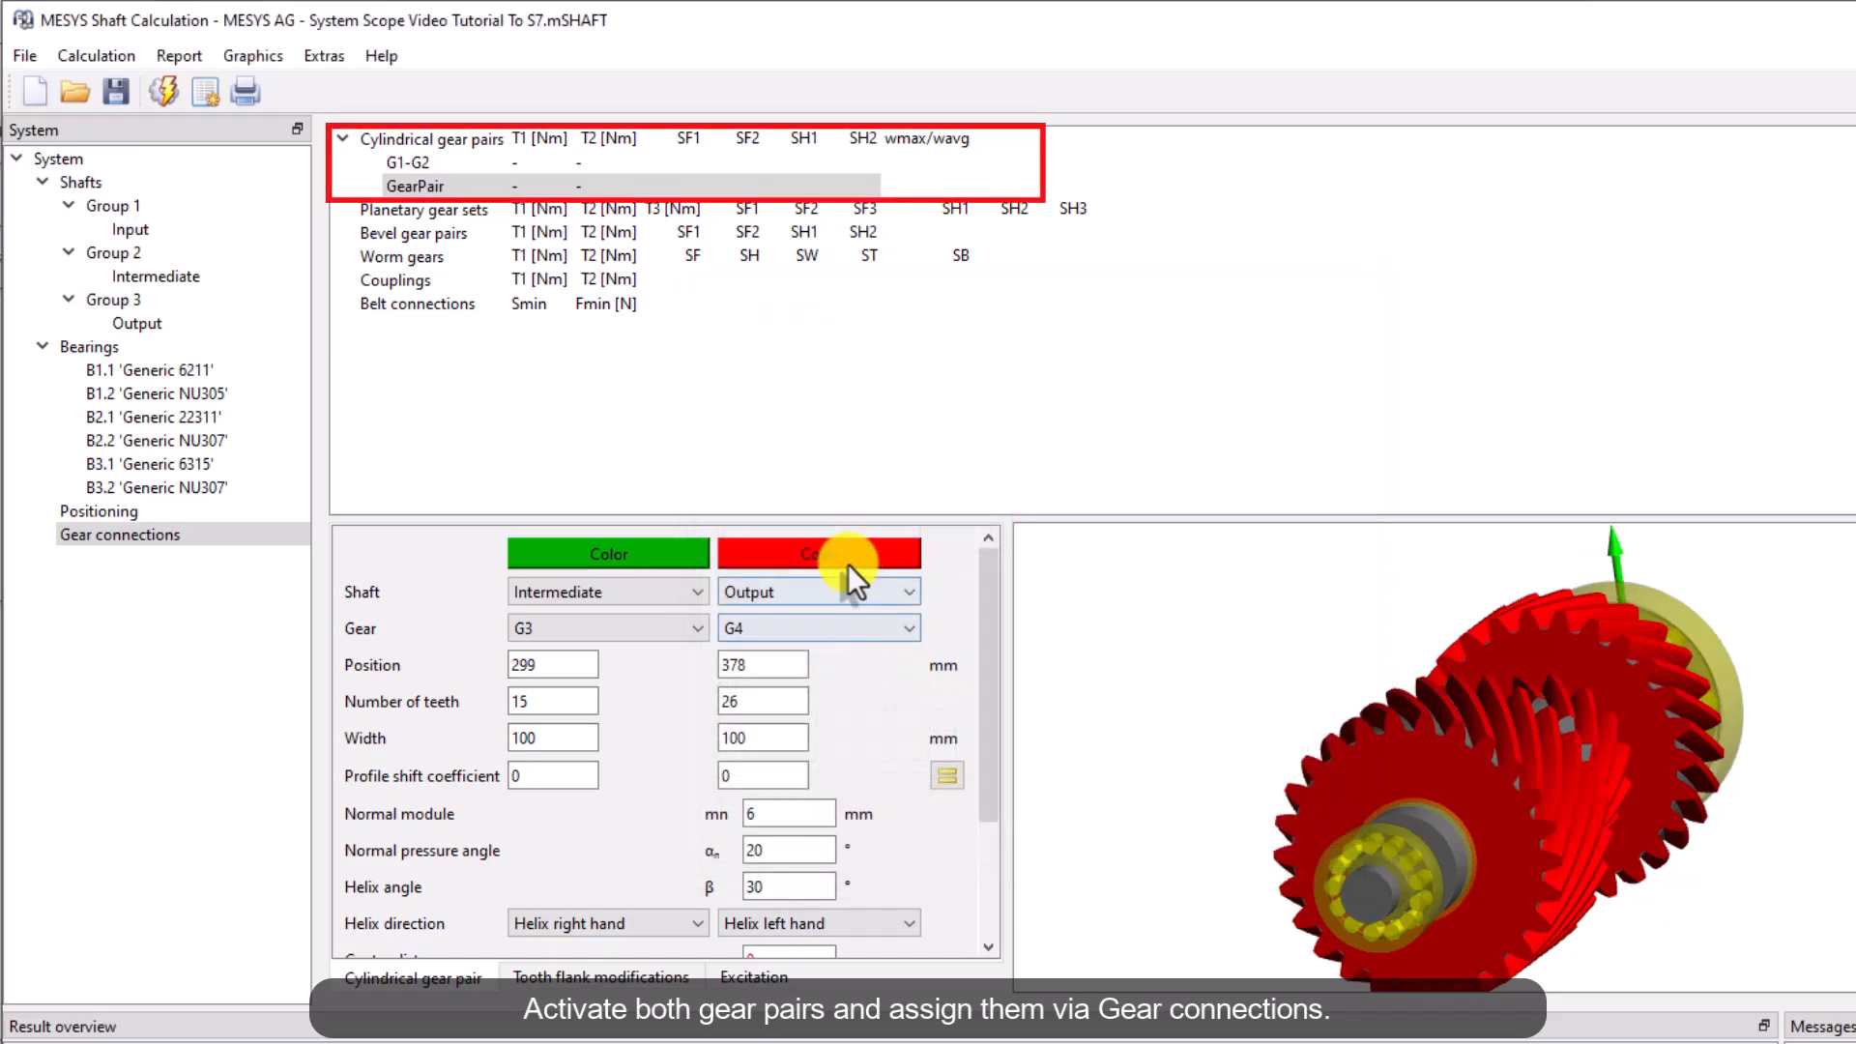
left_click(845, 549)
left_click(941, 371)
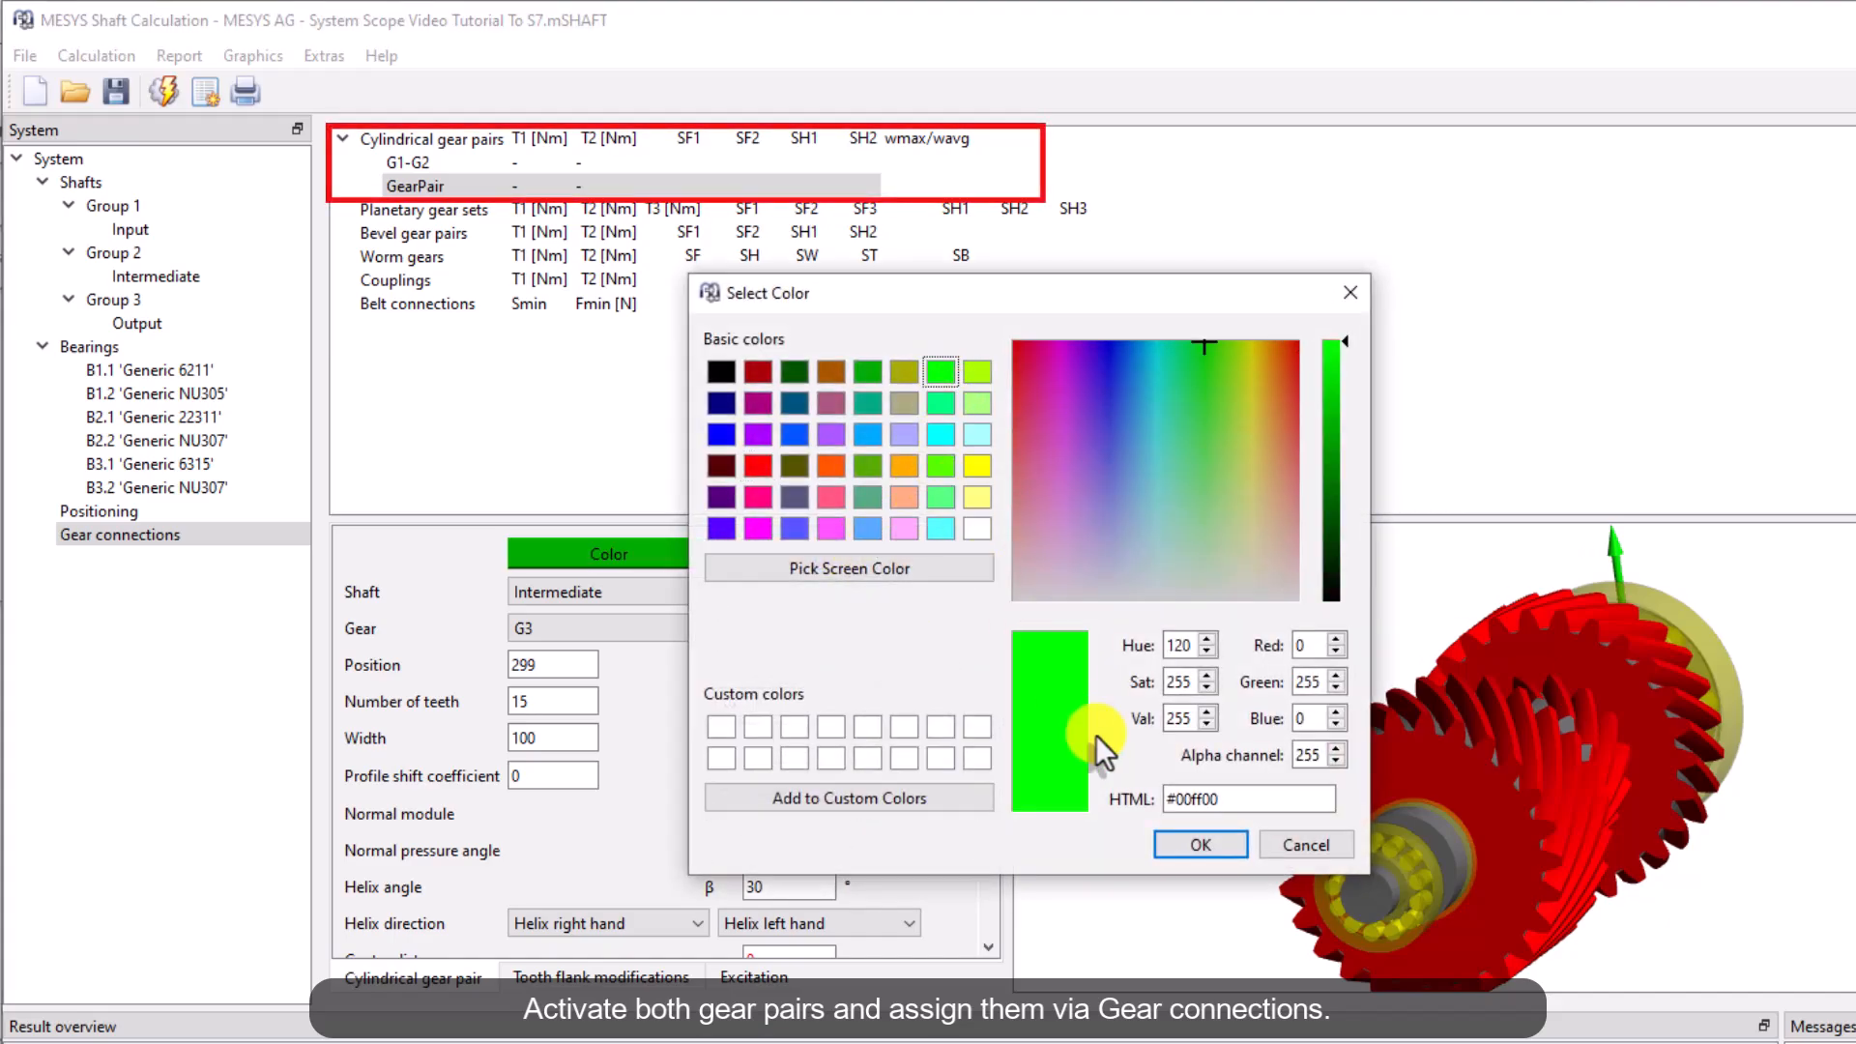
left_click(1200, 844)
Review the settings of both gear pairs, including their calculation method
left_click(428, 163)
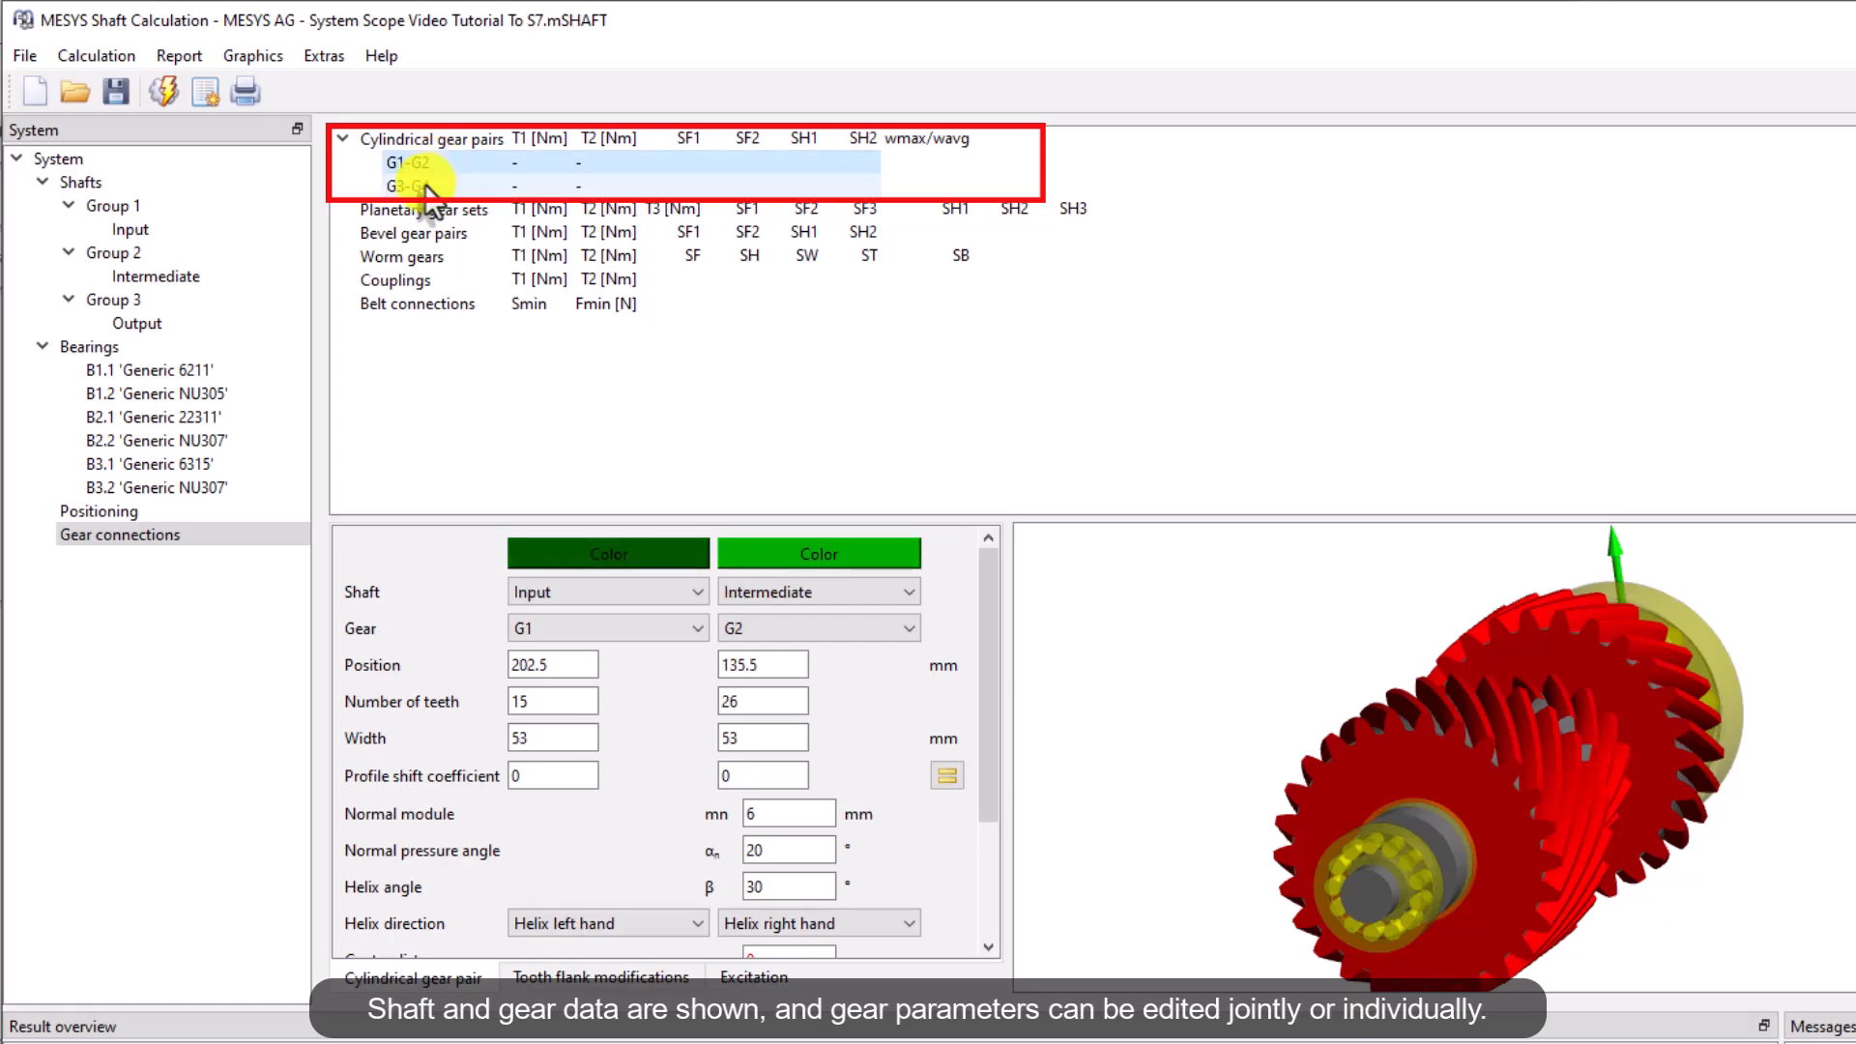
left_click(428, 185)
left_click(426, 163)
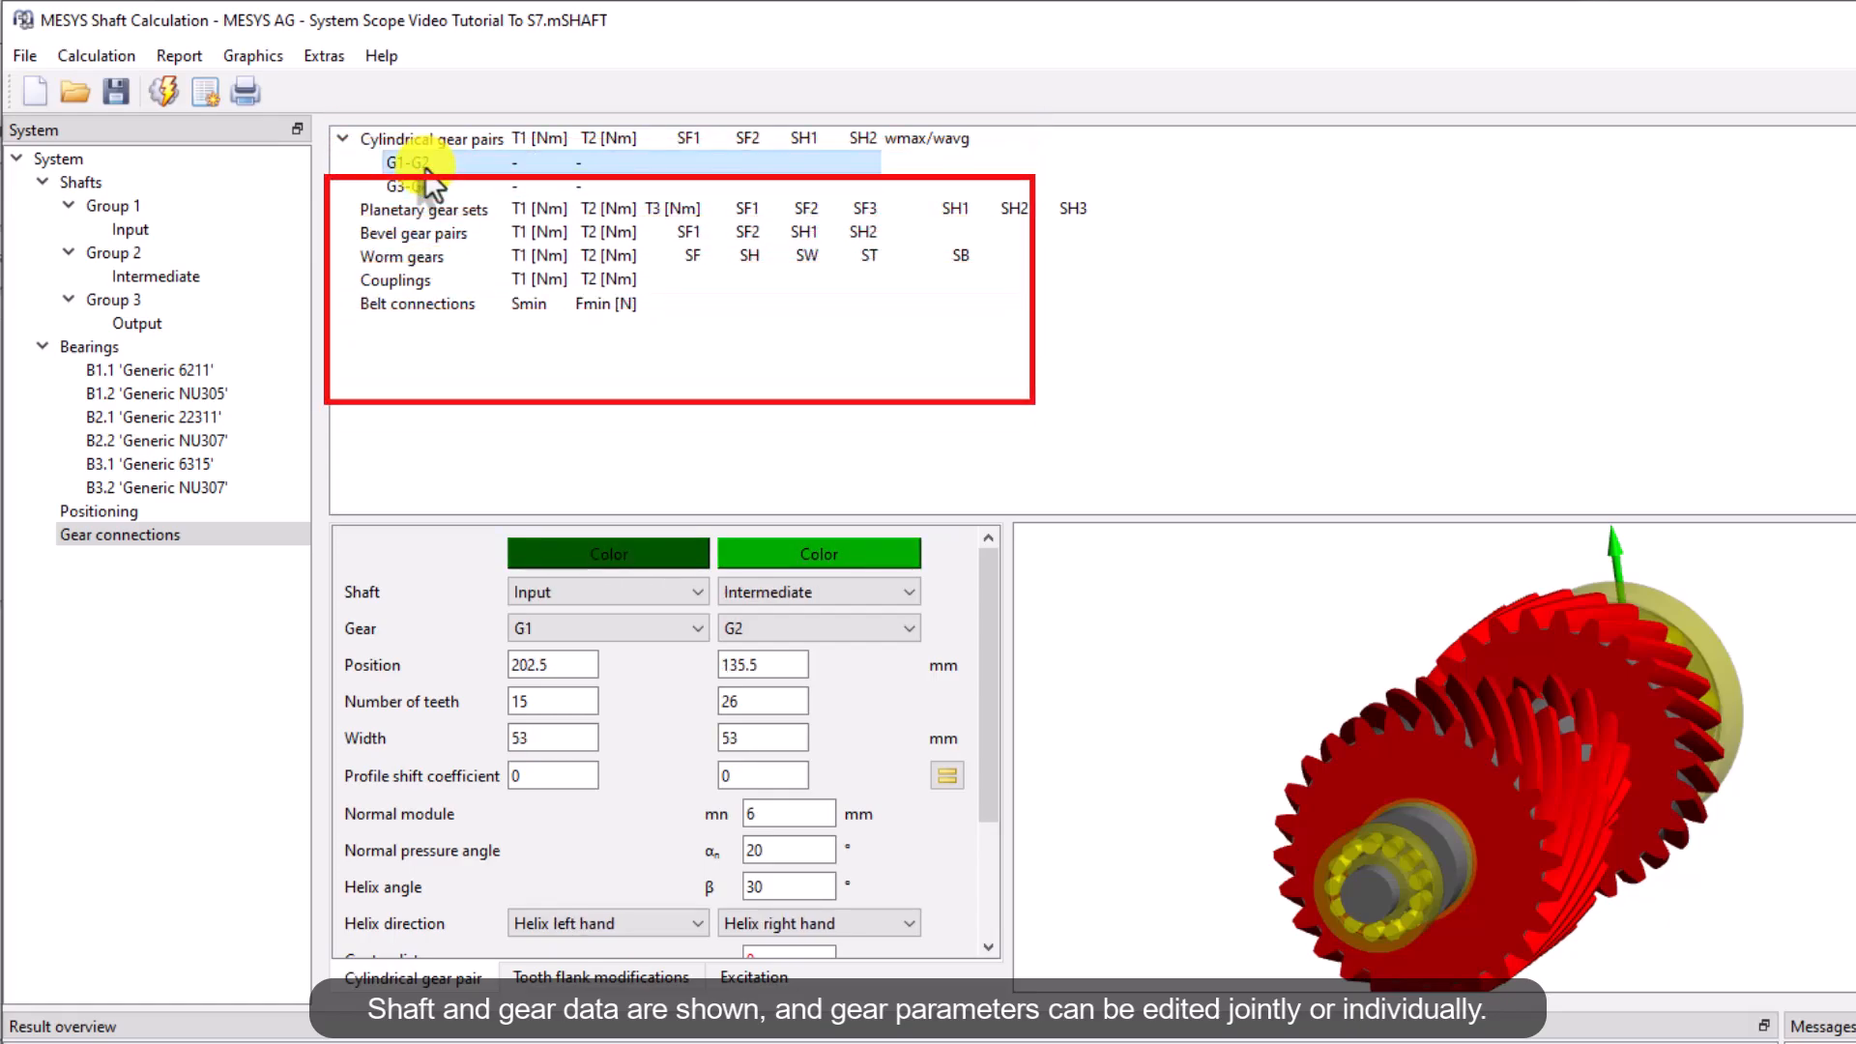
left_click_drag(990, 571, 989, 694)
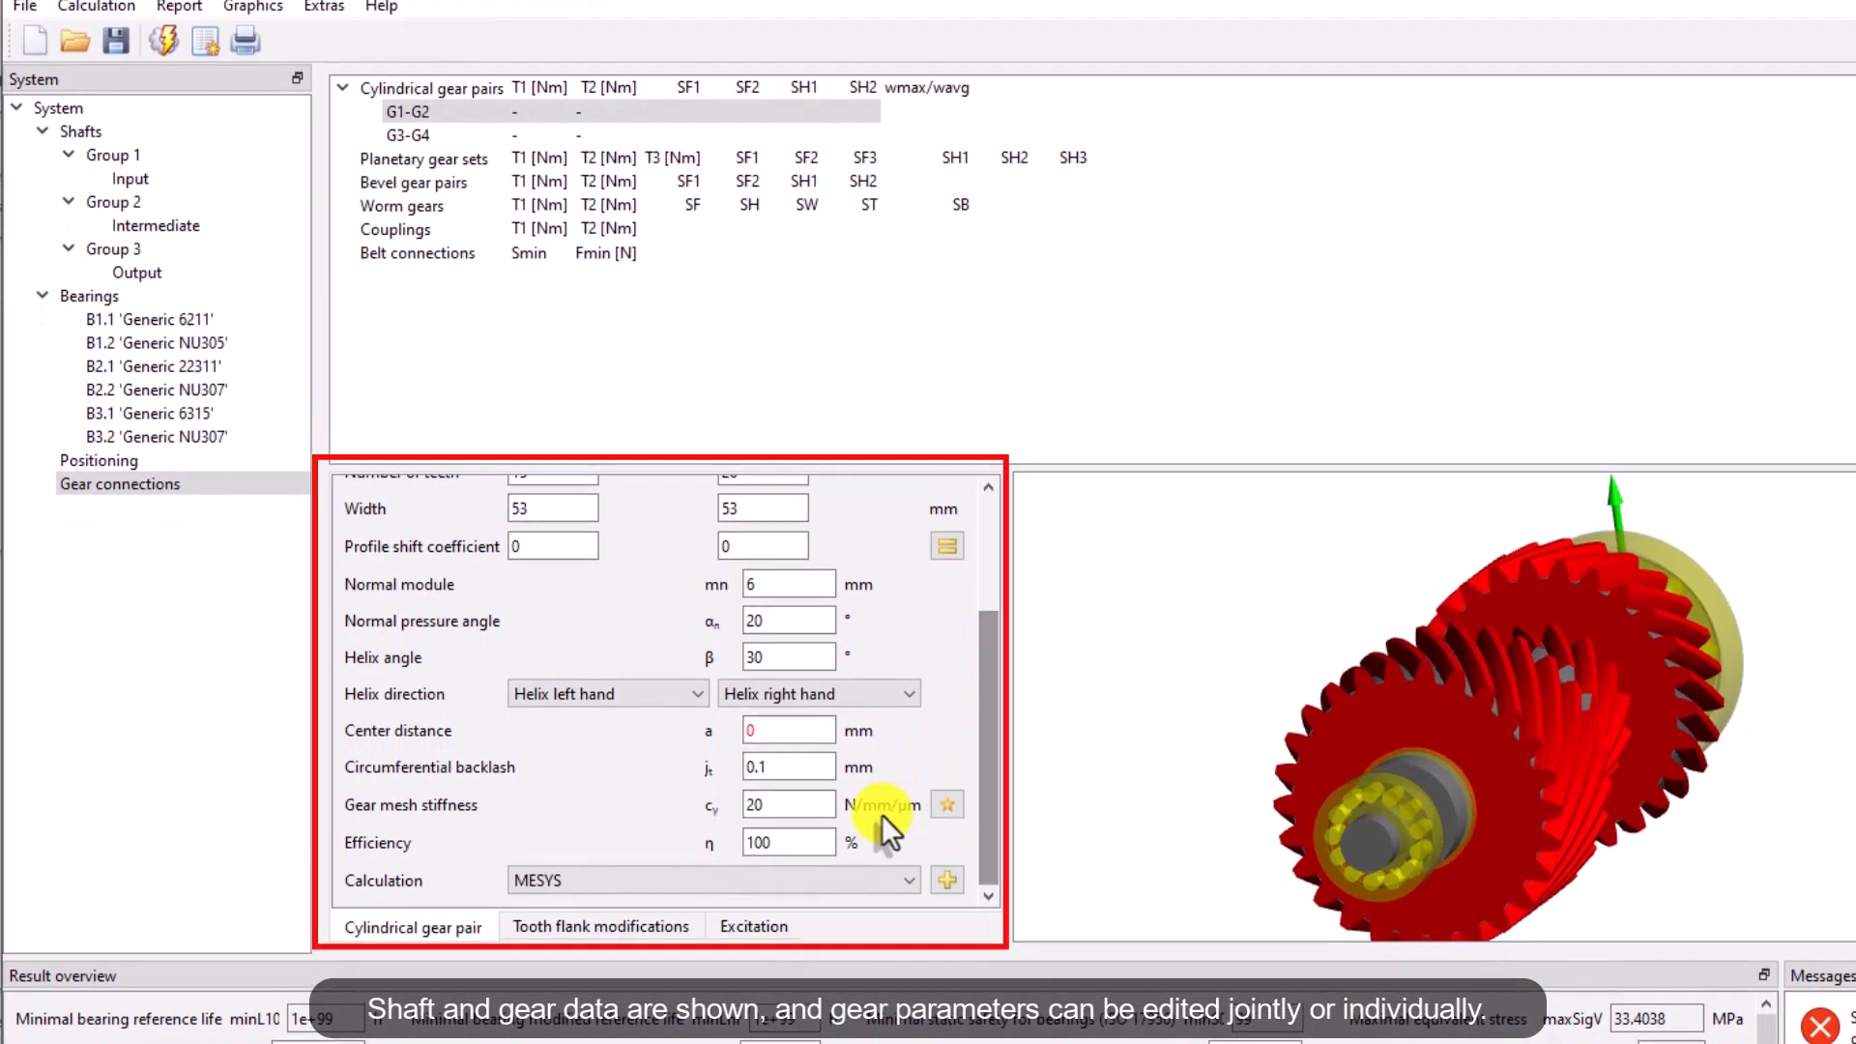
left_click(873, 930)
left_click(868, 930)
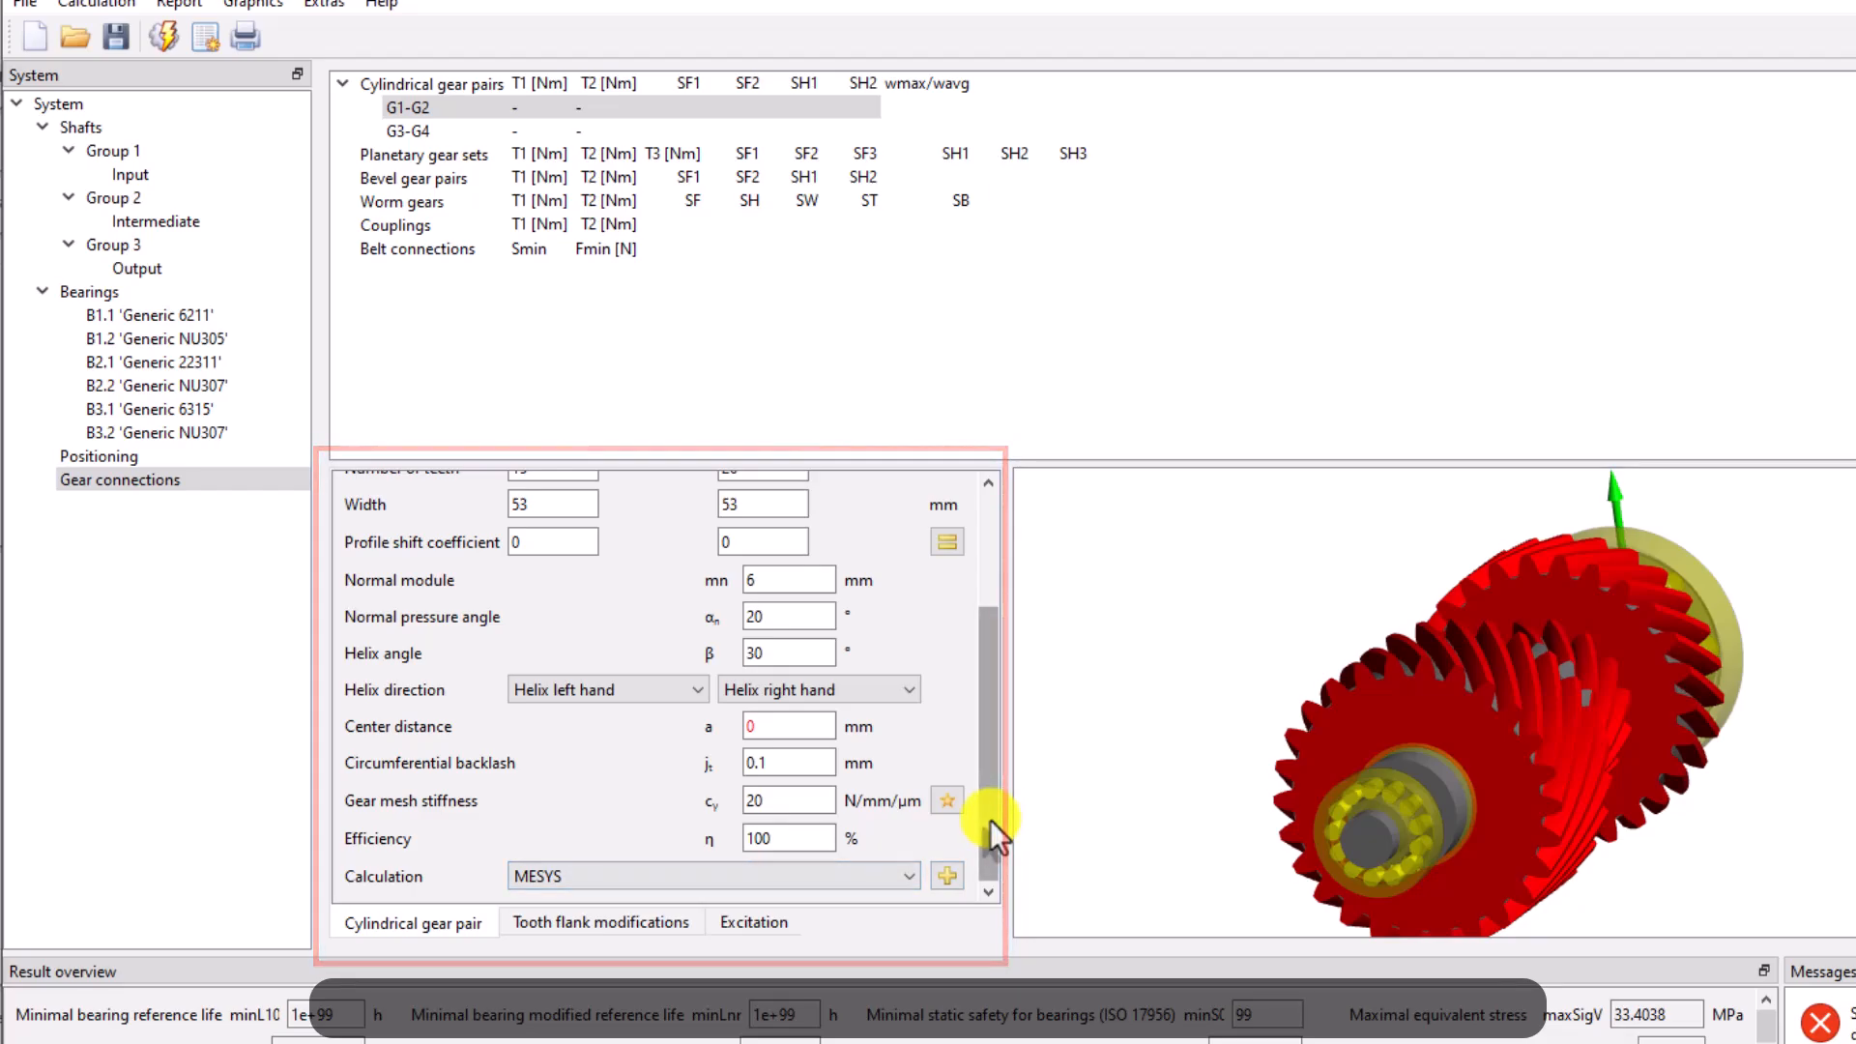
left_click_drag(991, 820, 990, 687)
left_click(406, 131)
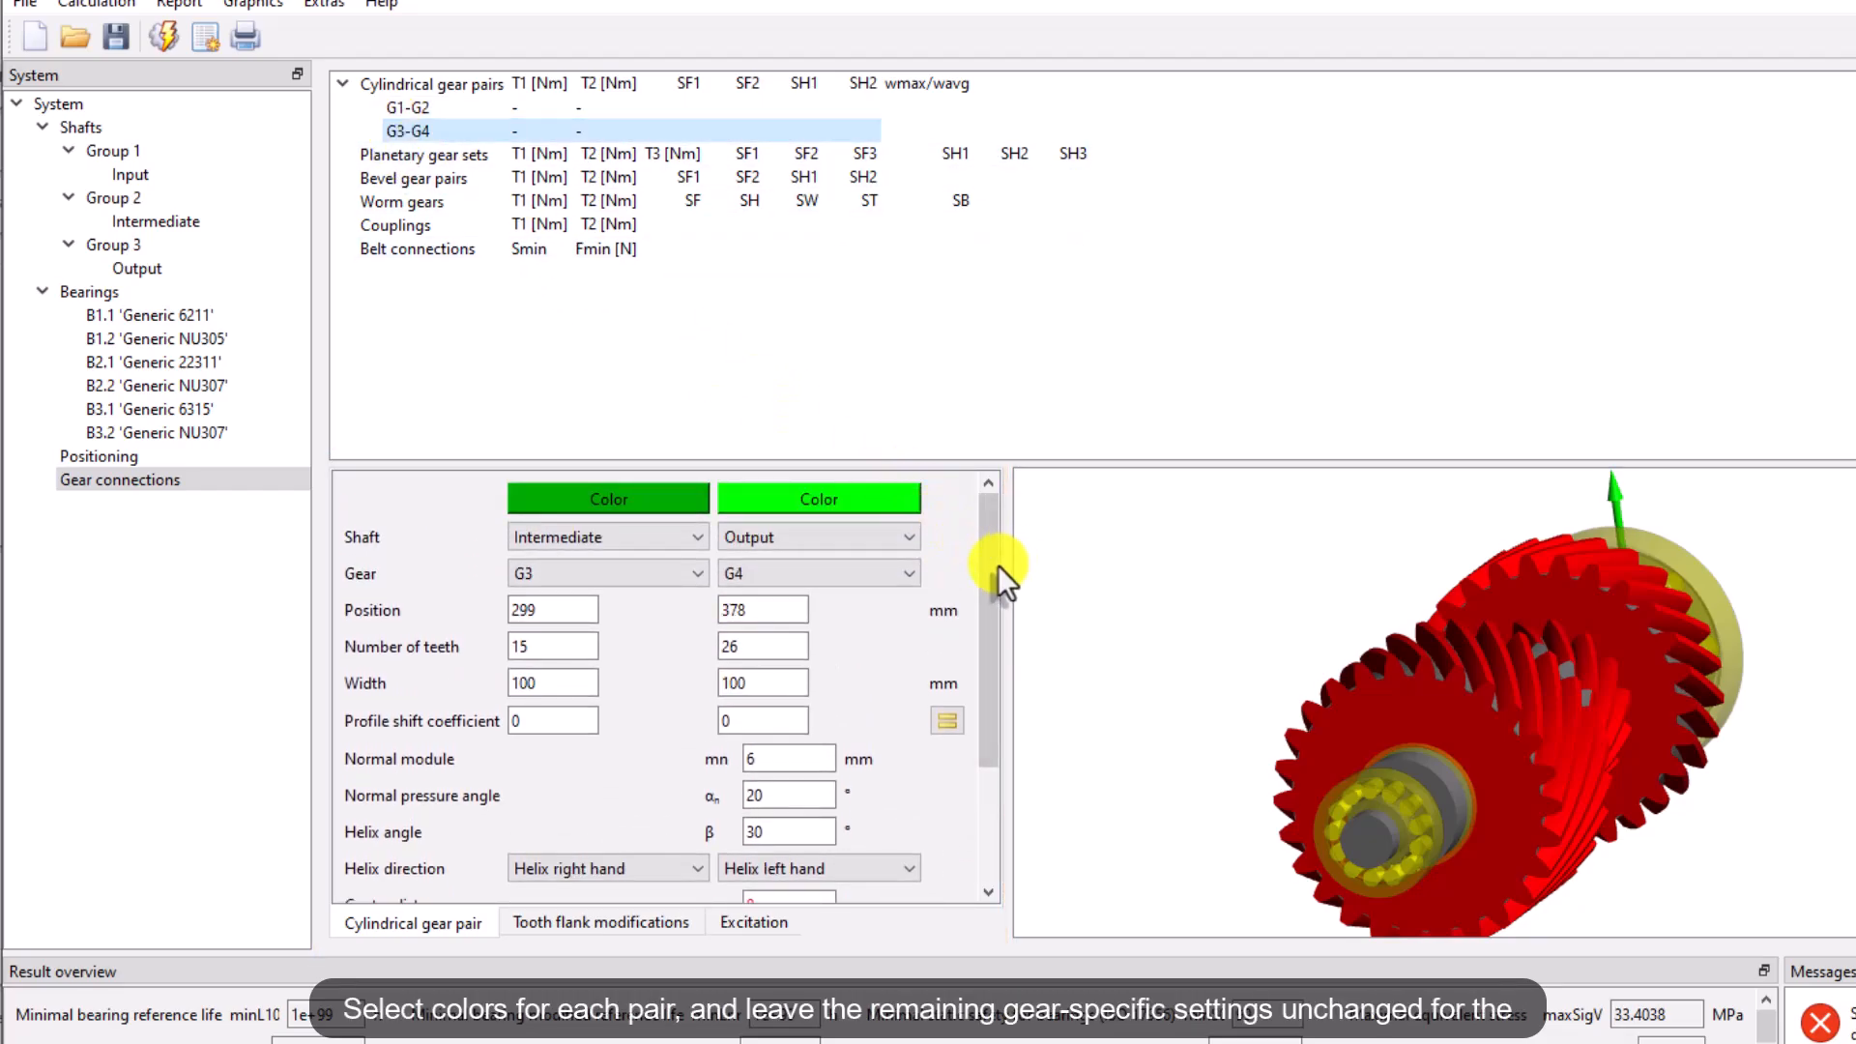
left_click_drag(995, 568, 837, 875)
left_click(837, 874)
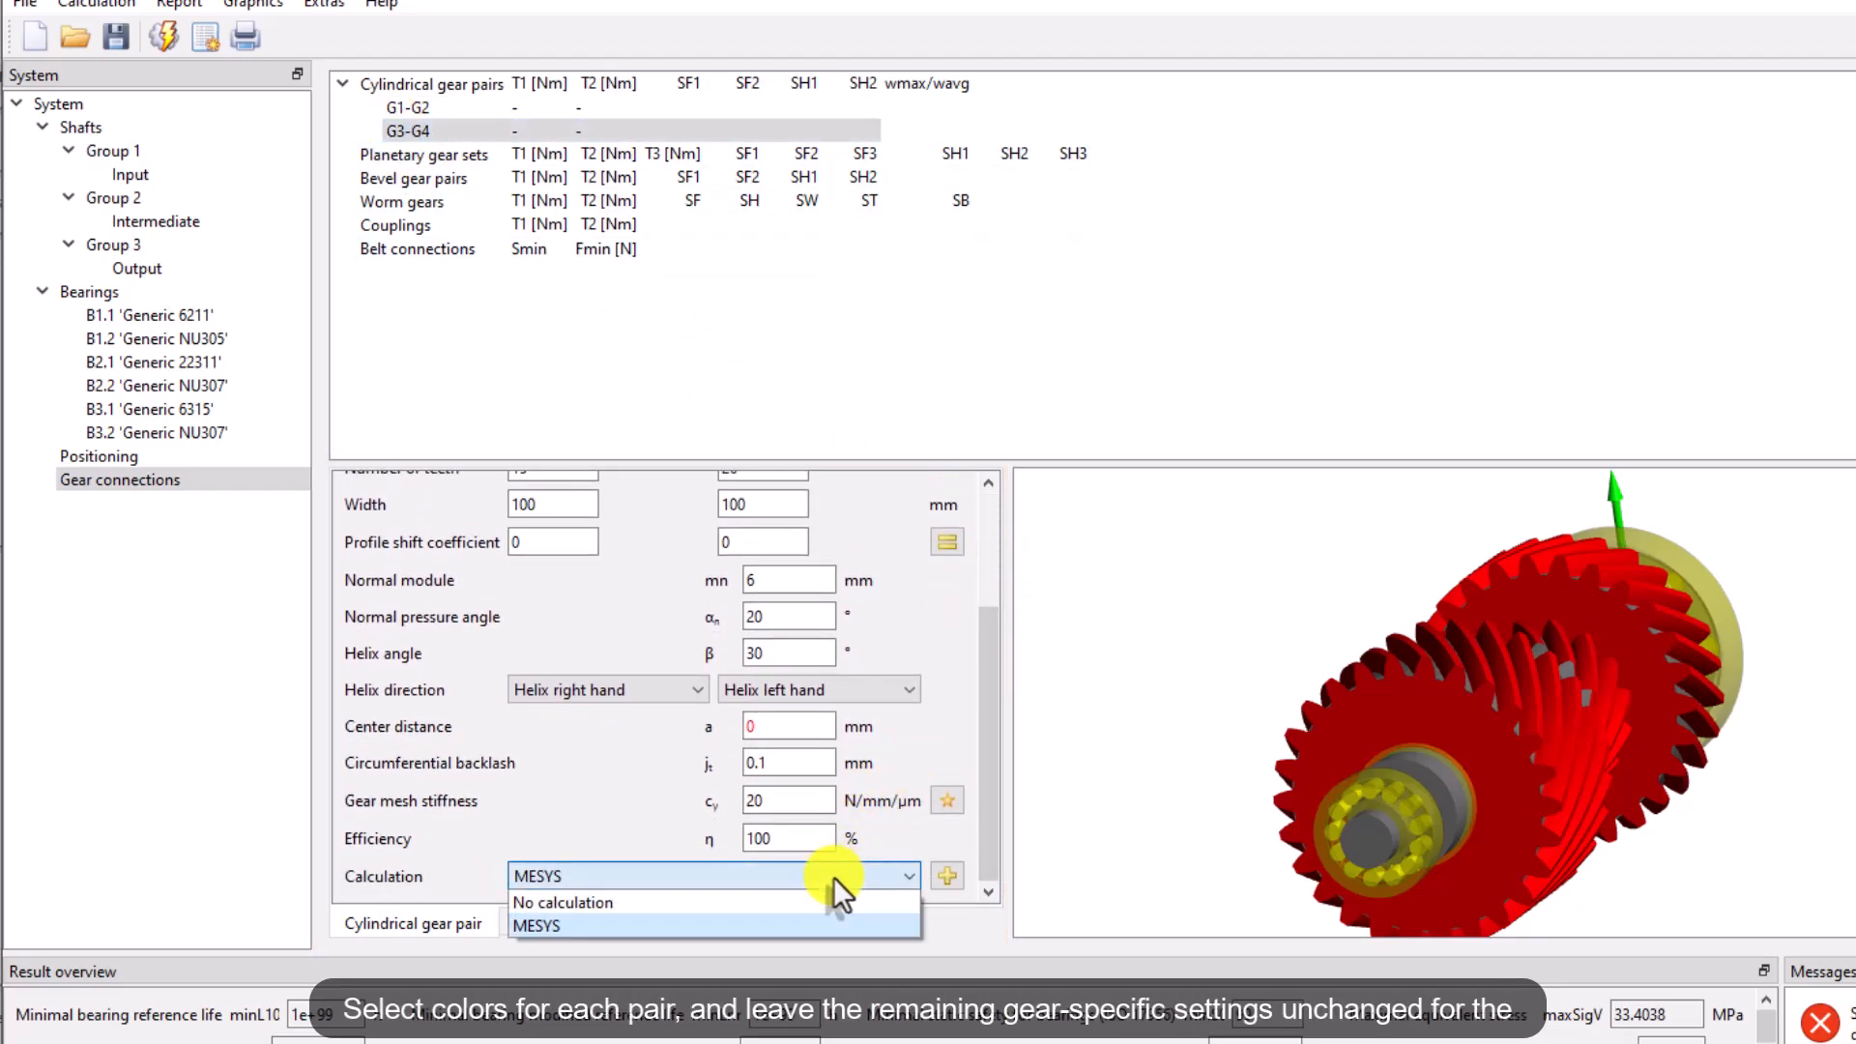
left_click(834, 878)
left_click_drag(988, 810, 994, 664)
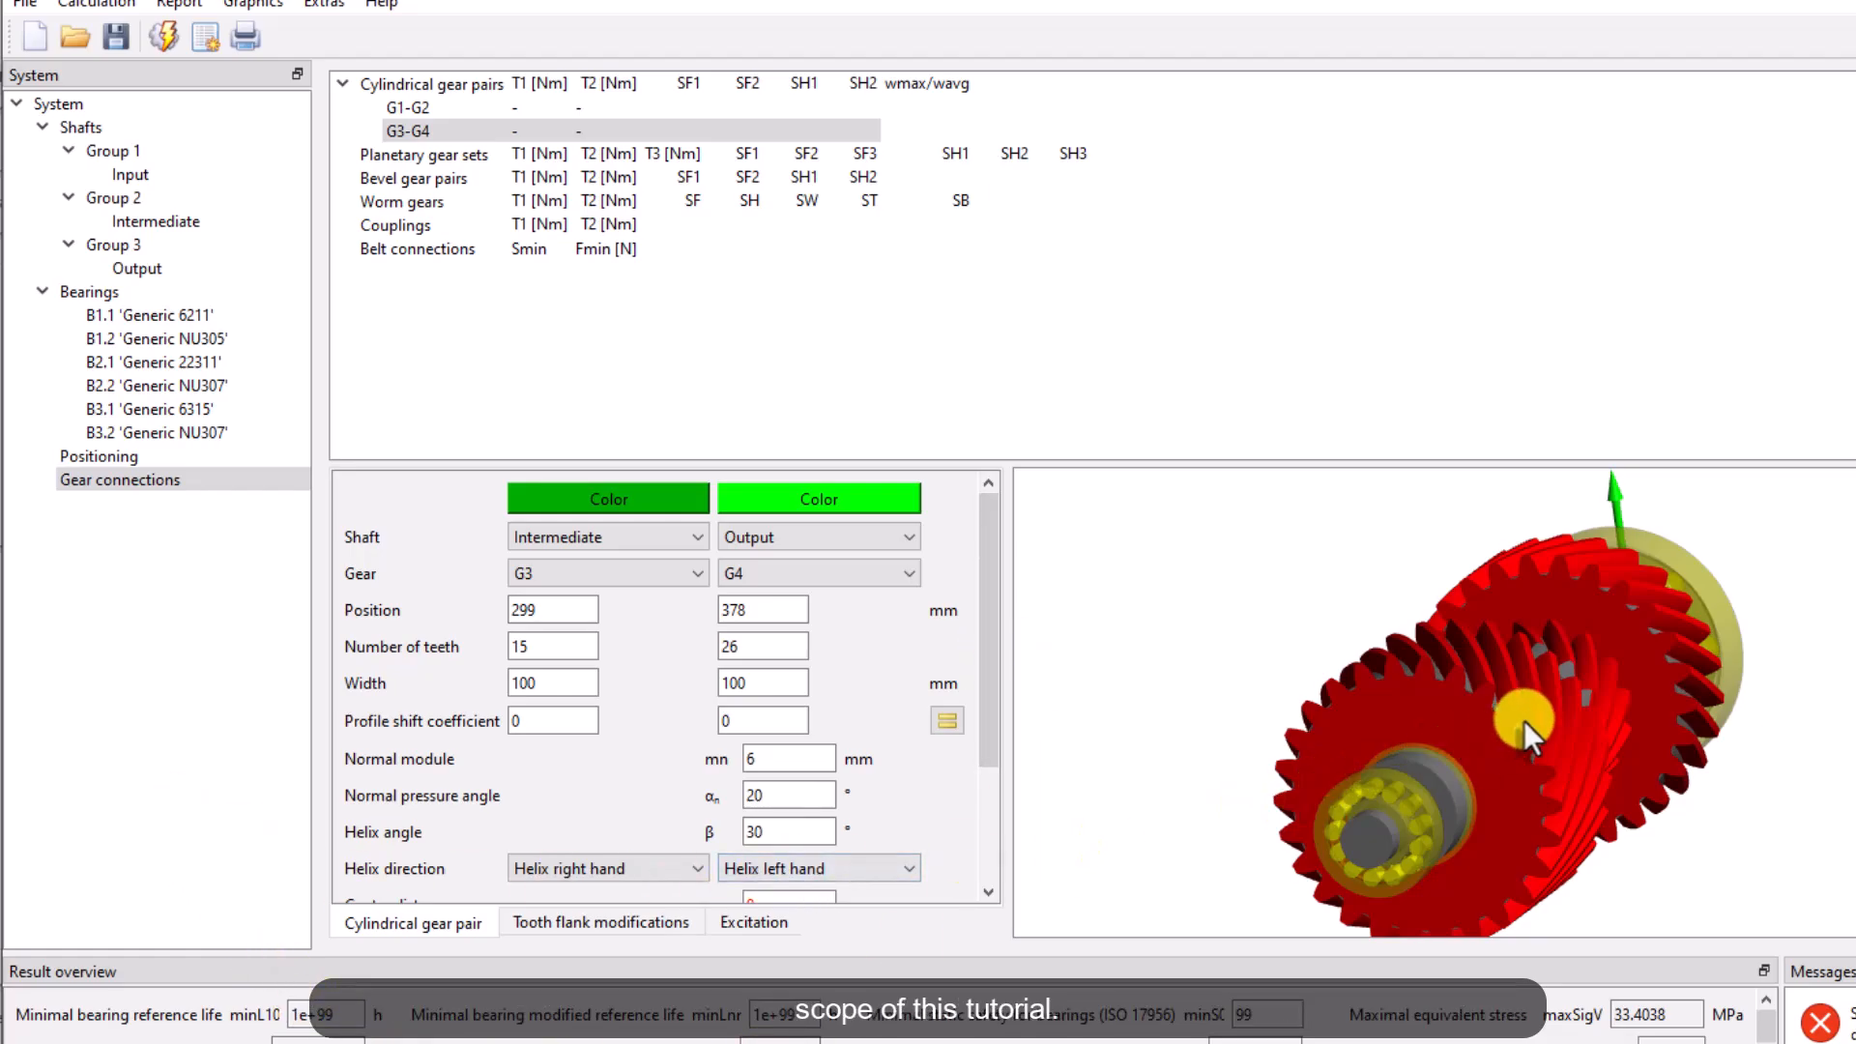
Open positioning and add a constraint placing Group 2 according to gear pair G1-G2
left_click(97, 154)
left_click(1855, 664)
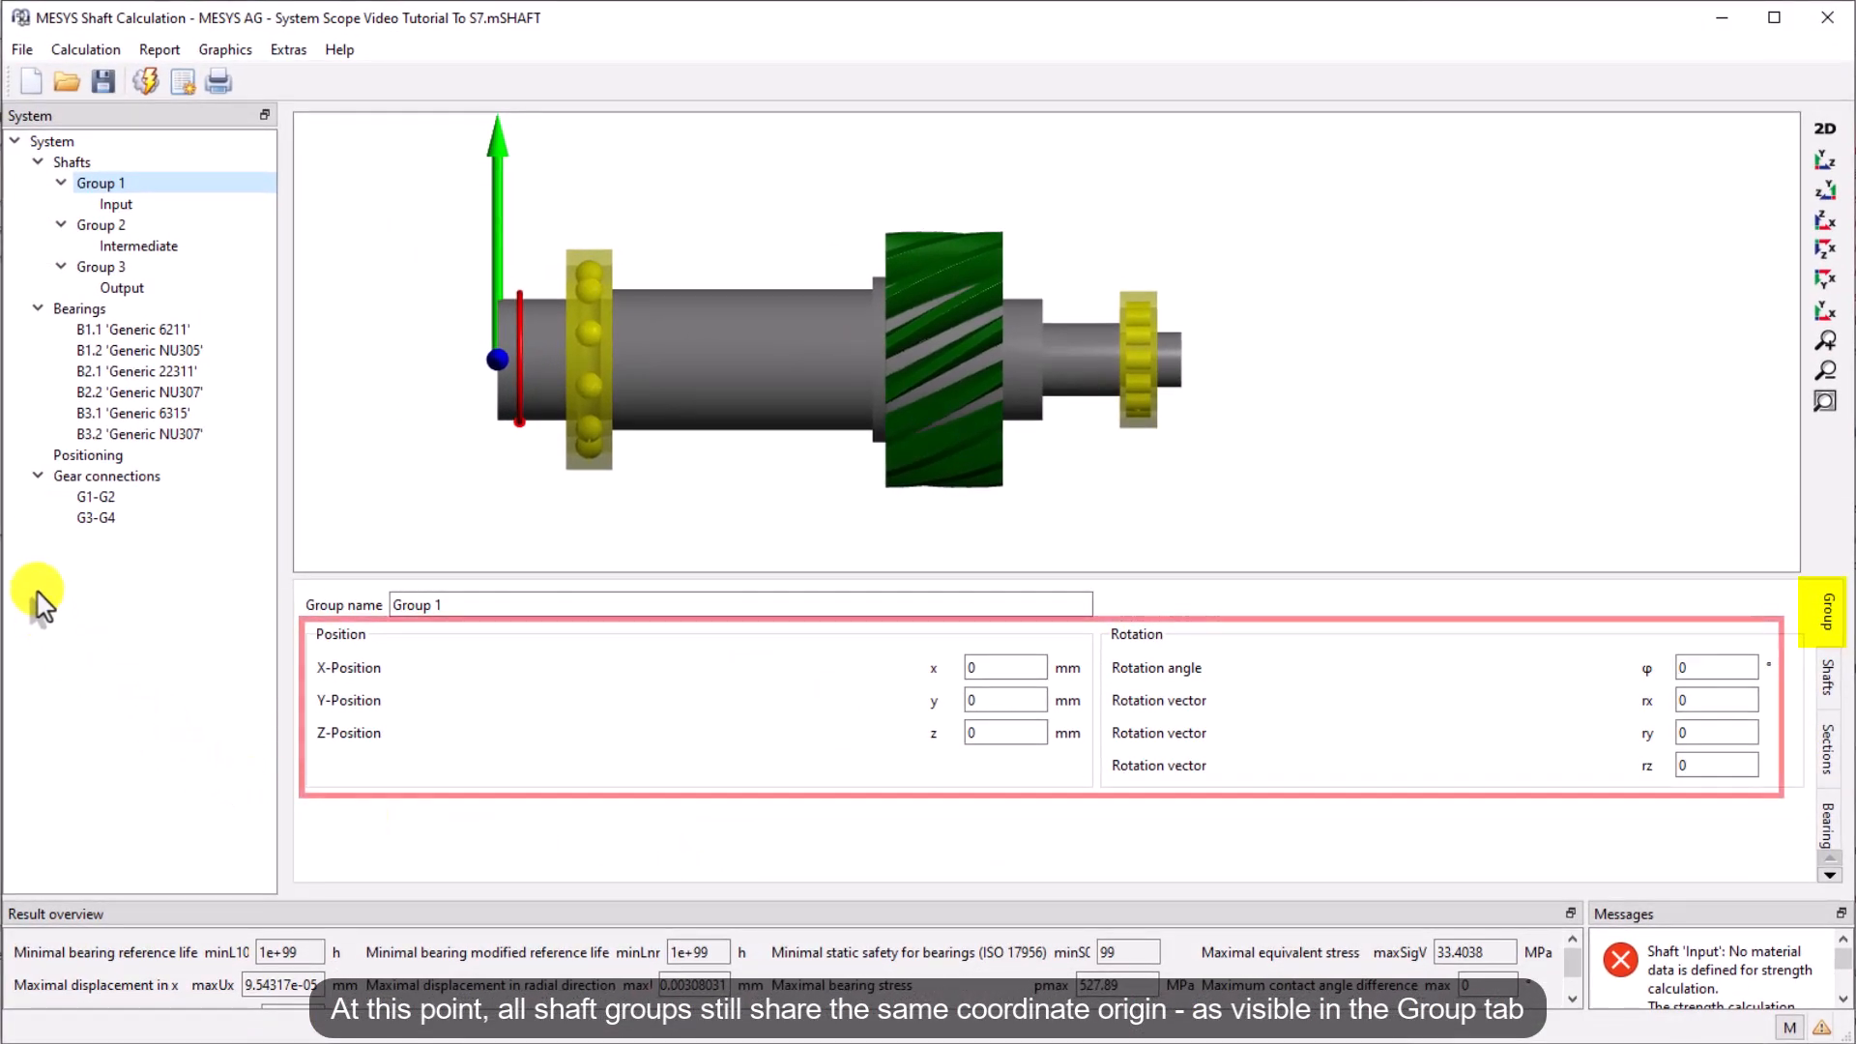
left_click(97, 226)
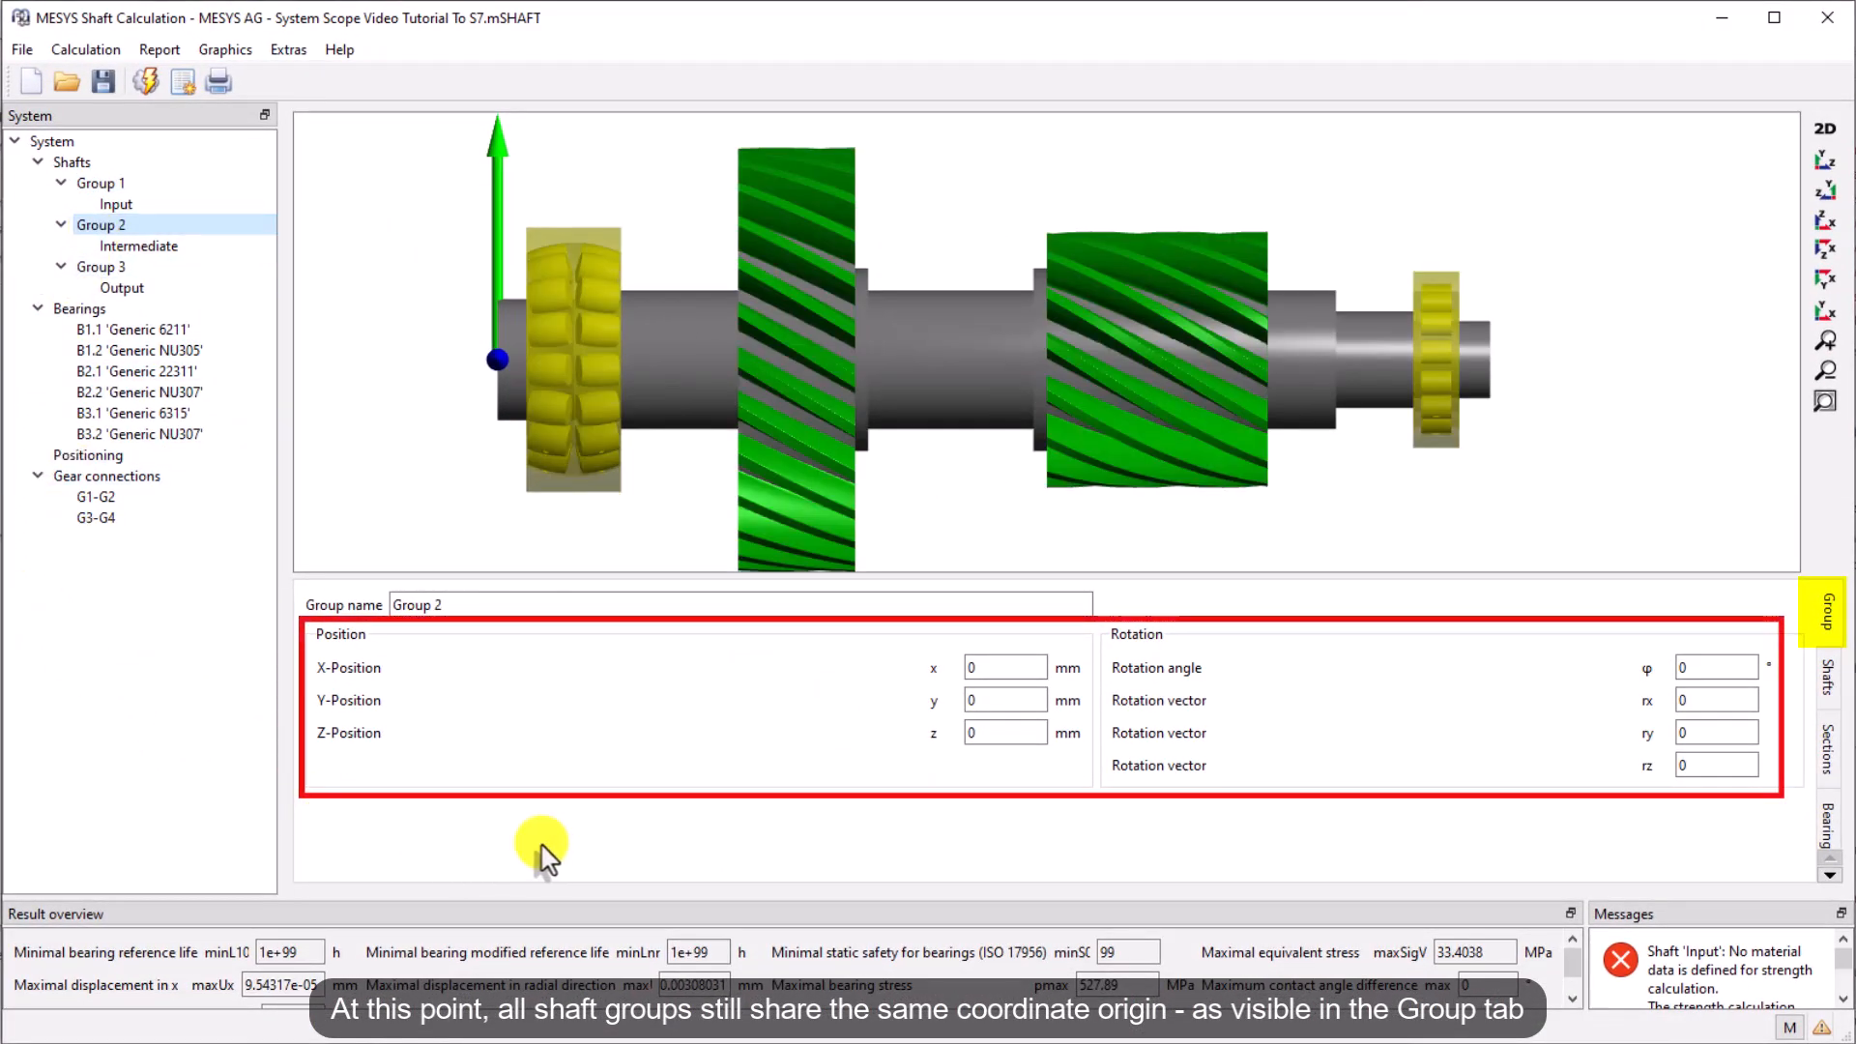
left_click(101, 267)
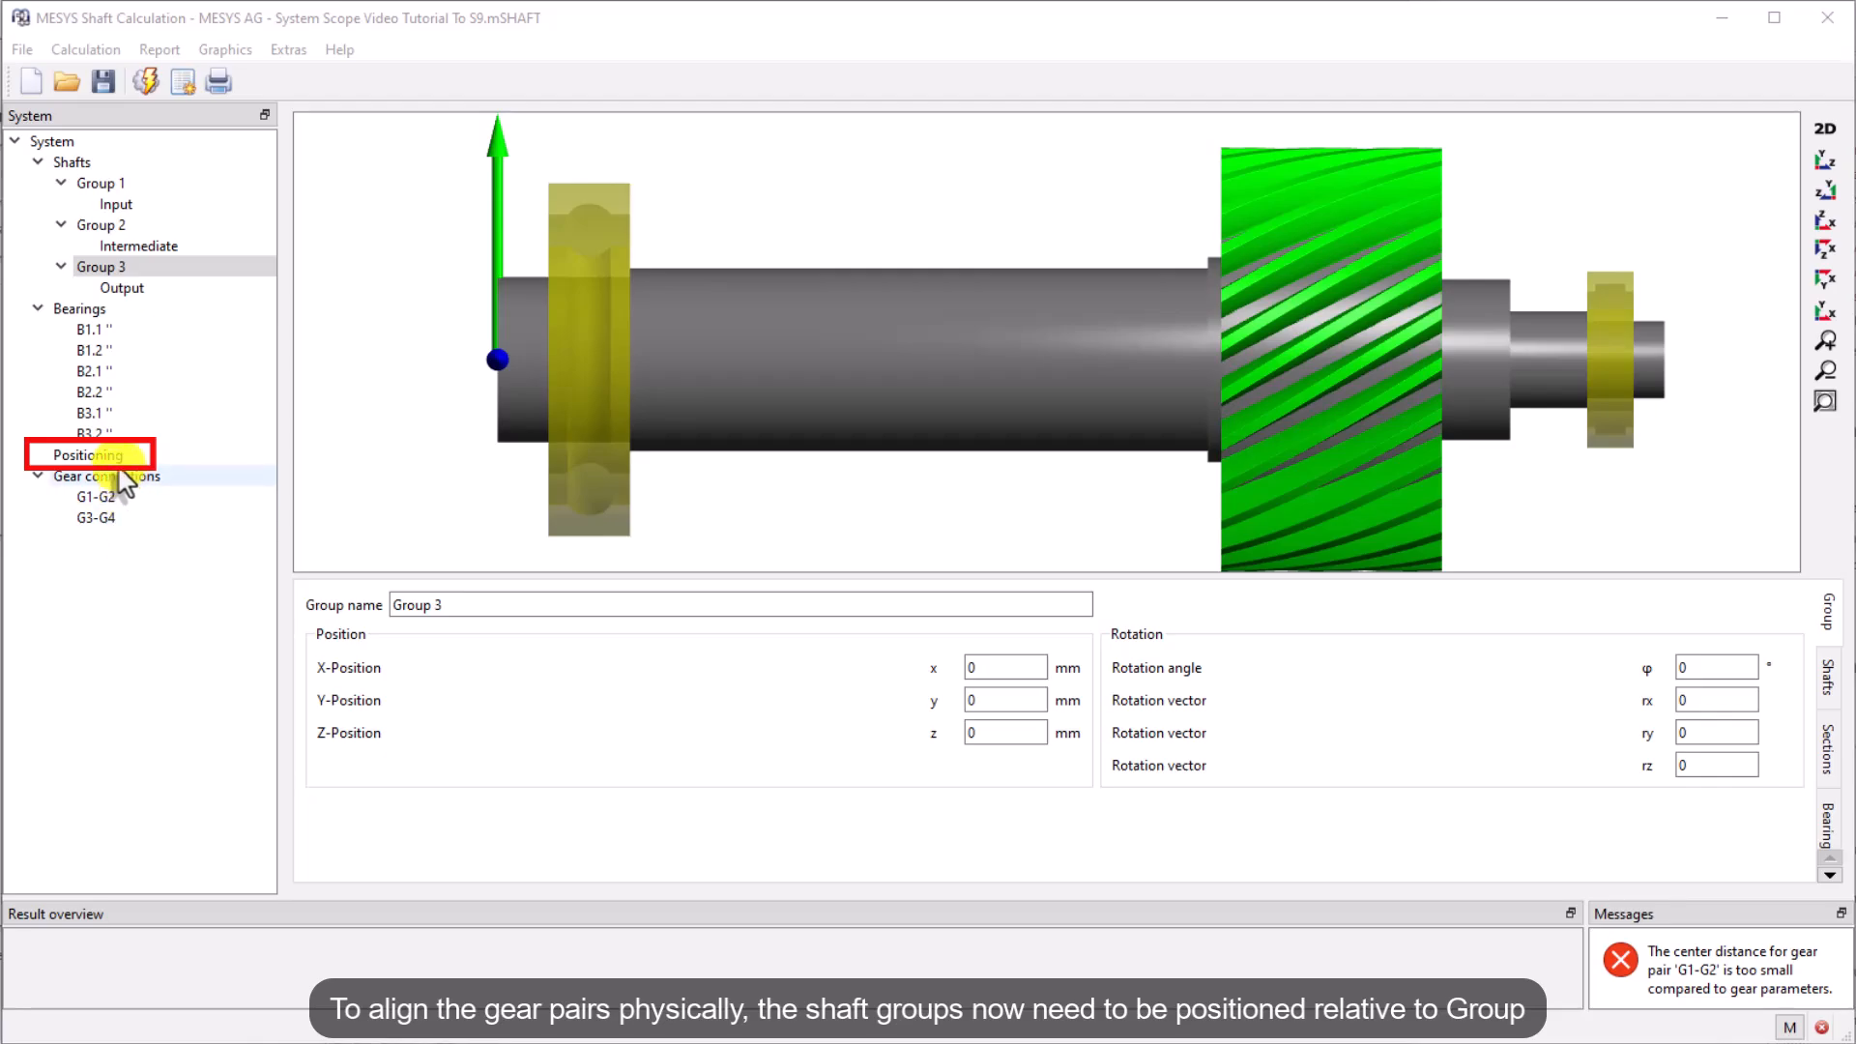
left_click(87, 455)
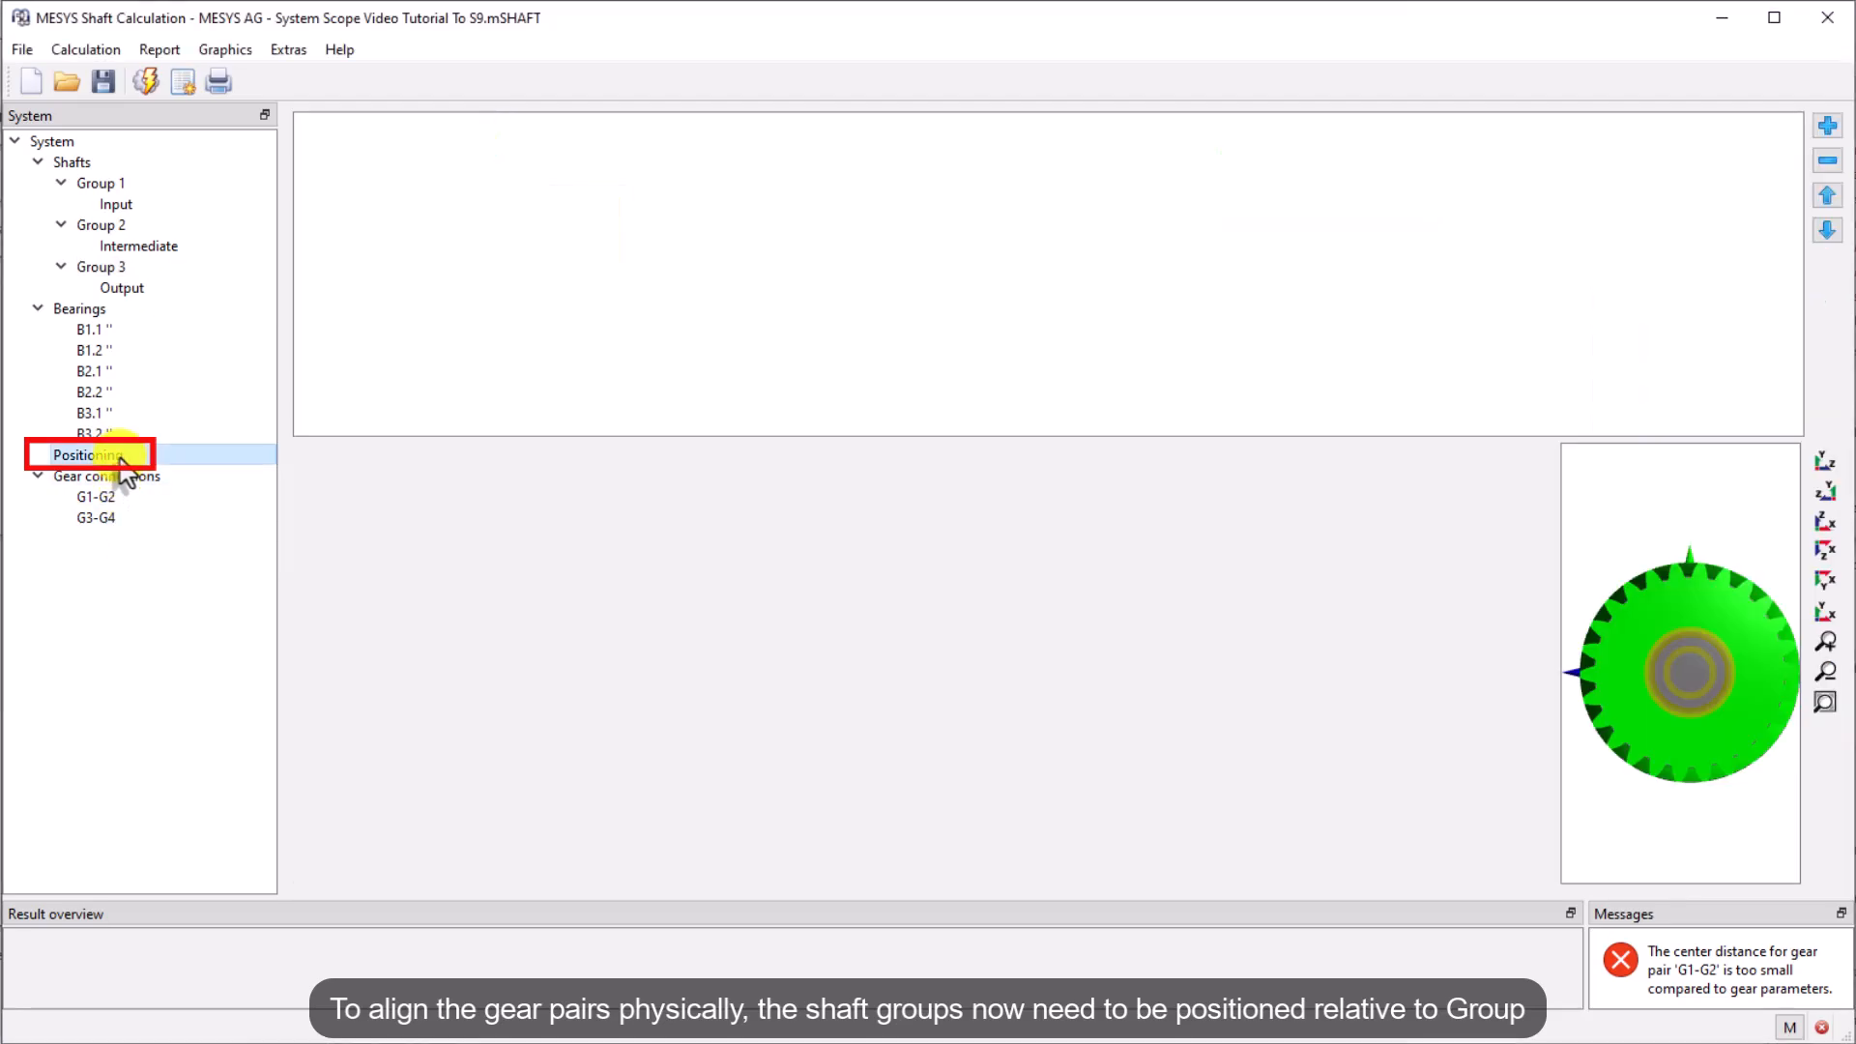
left_click(1827, 125)
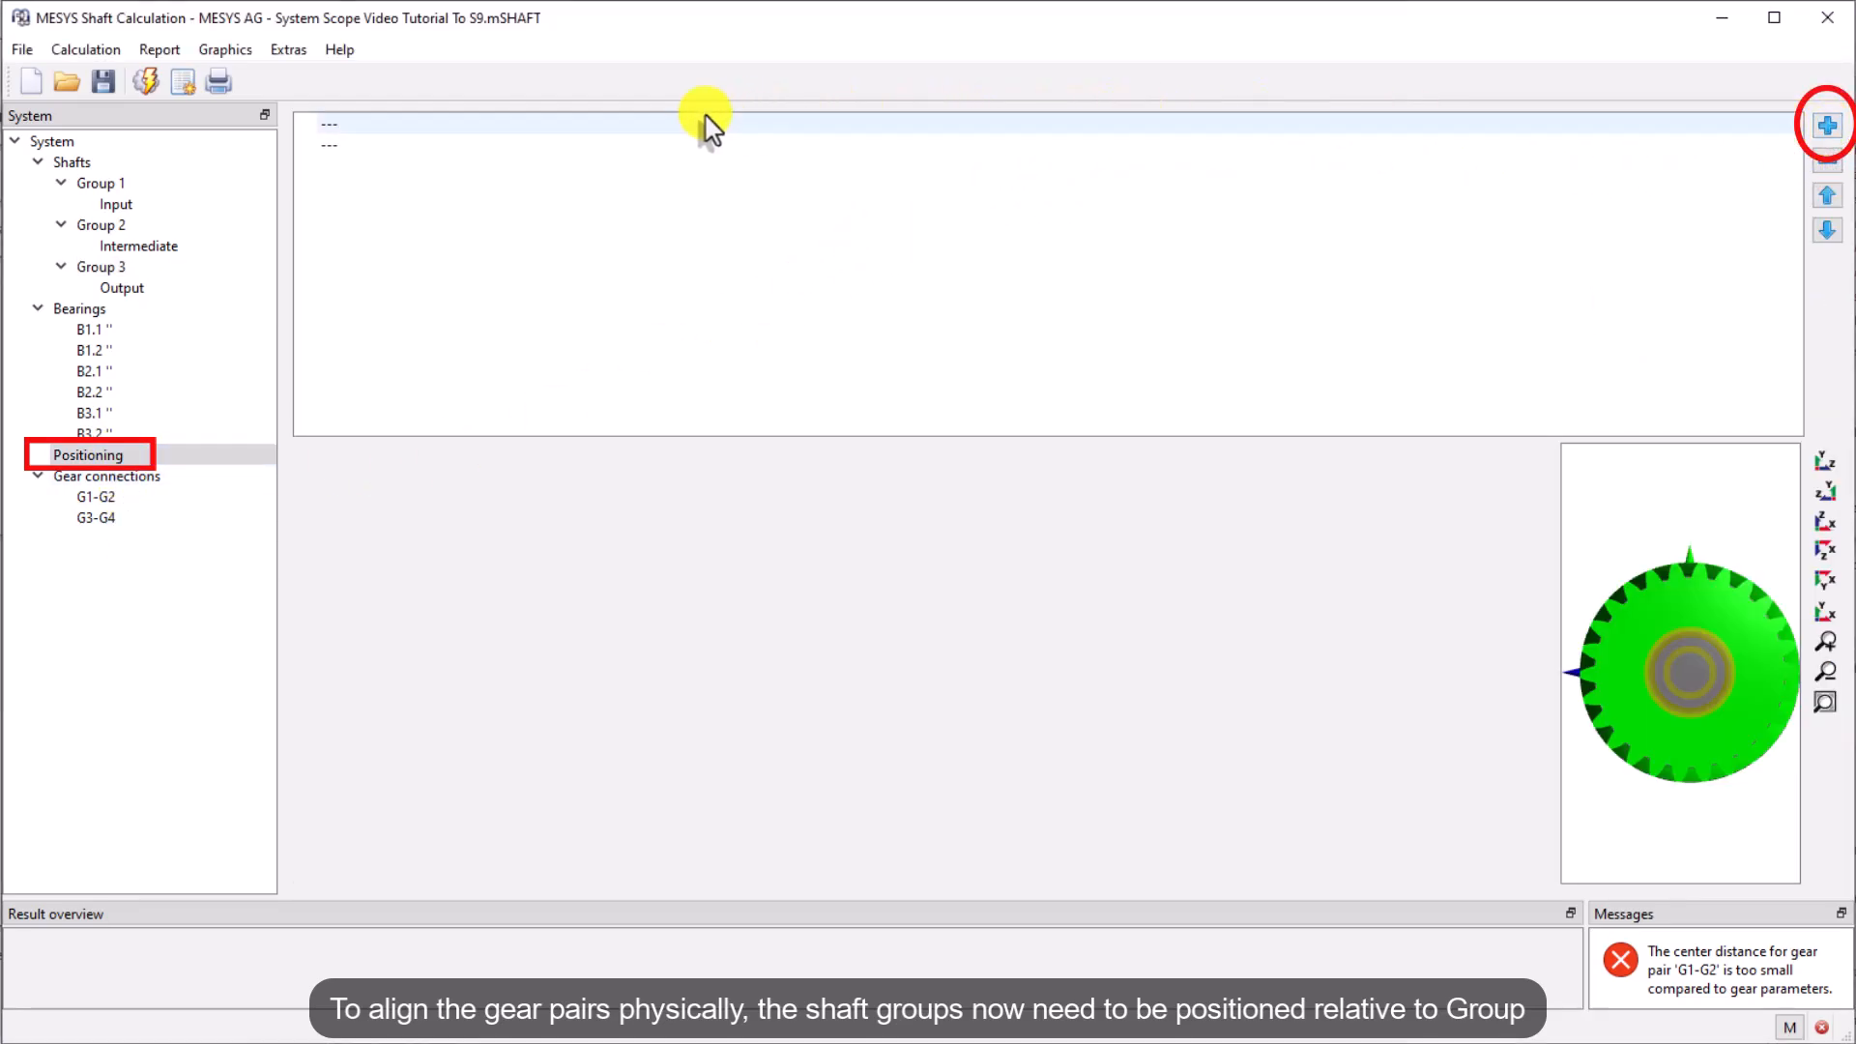
left_click(580, 125)
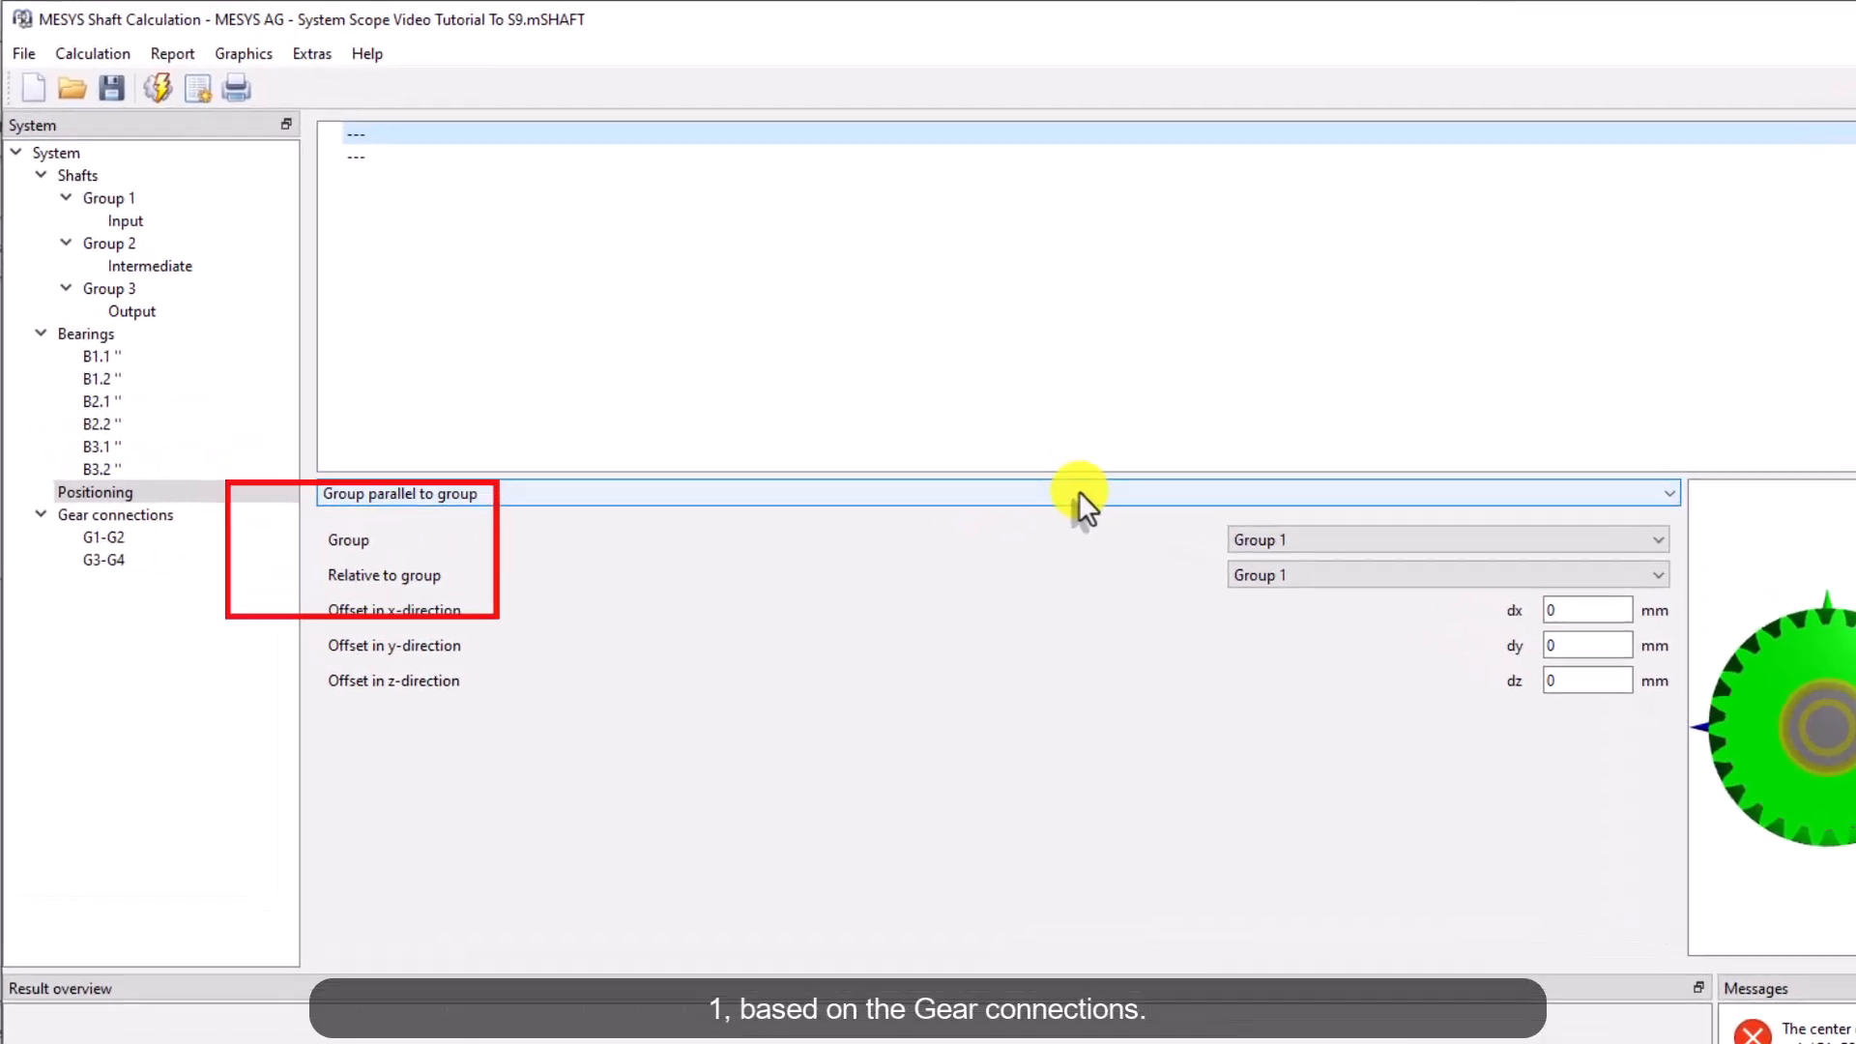
left_click(1006, 456)
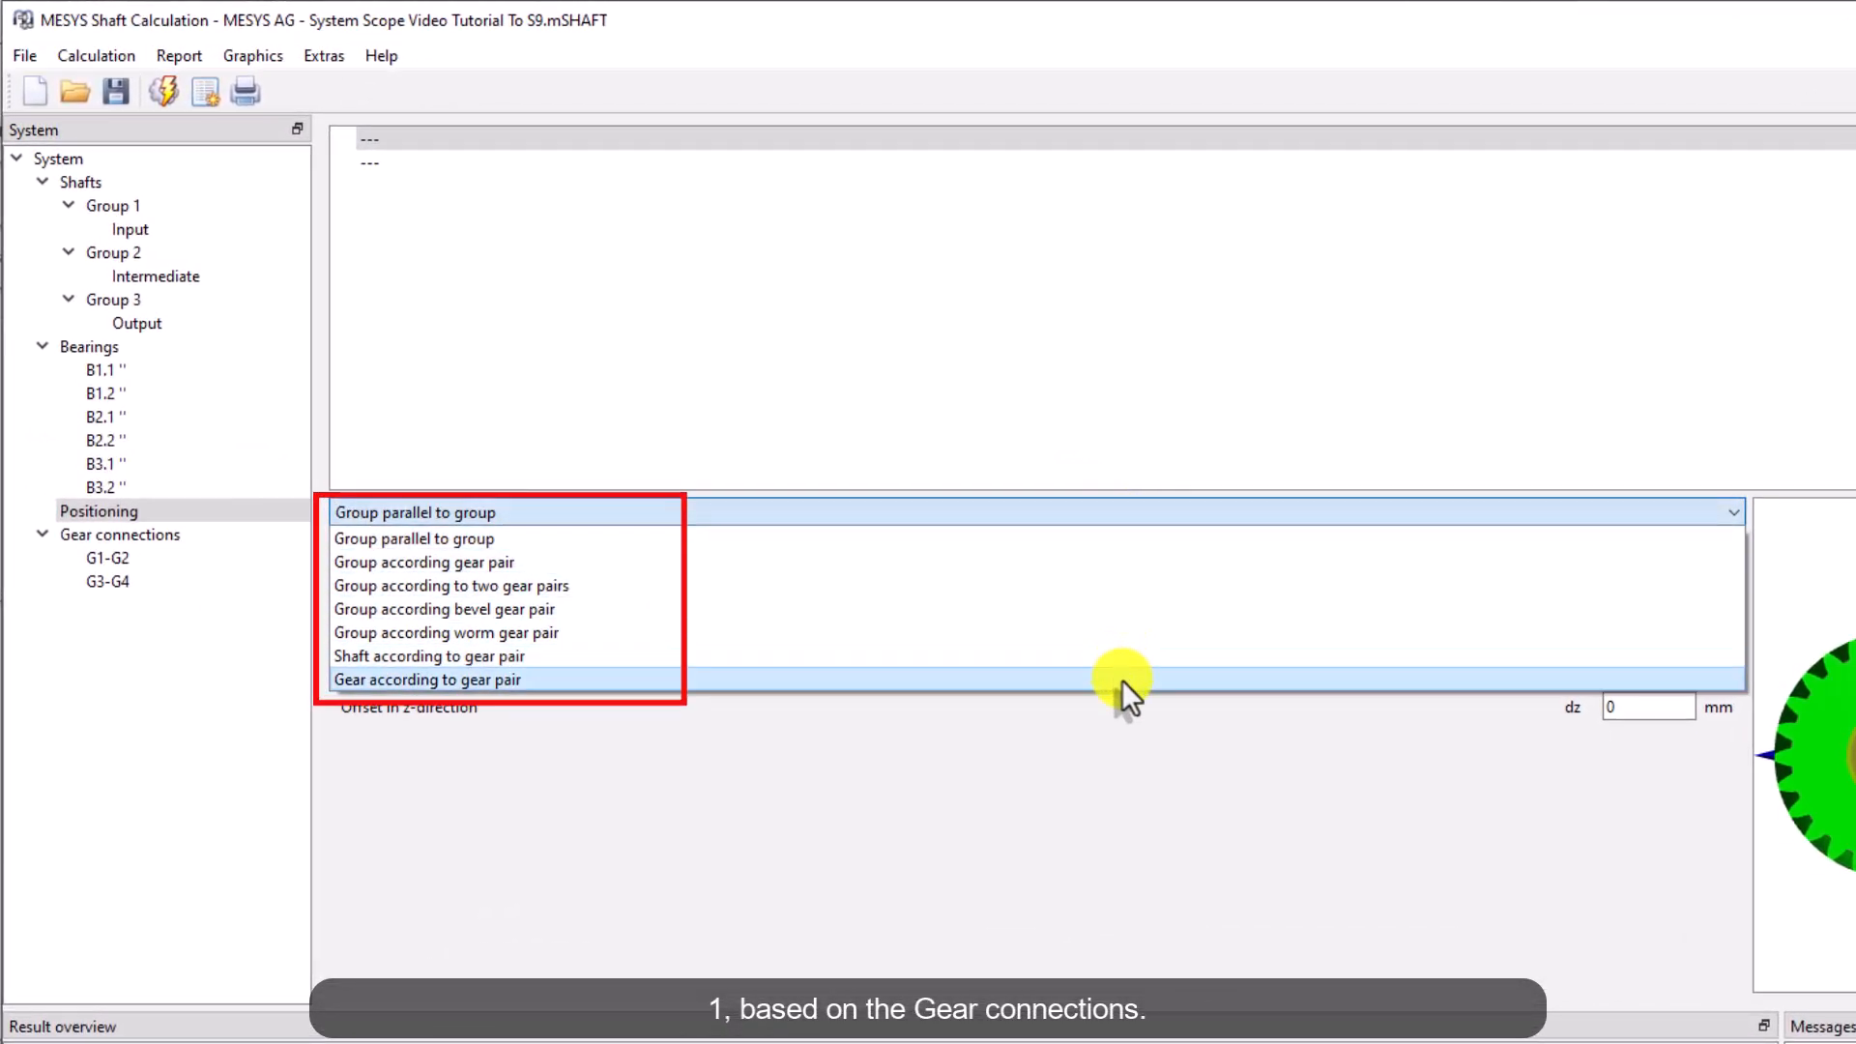
left_click(1144, 563)
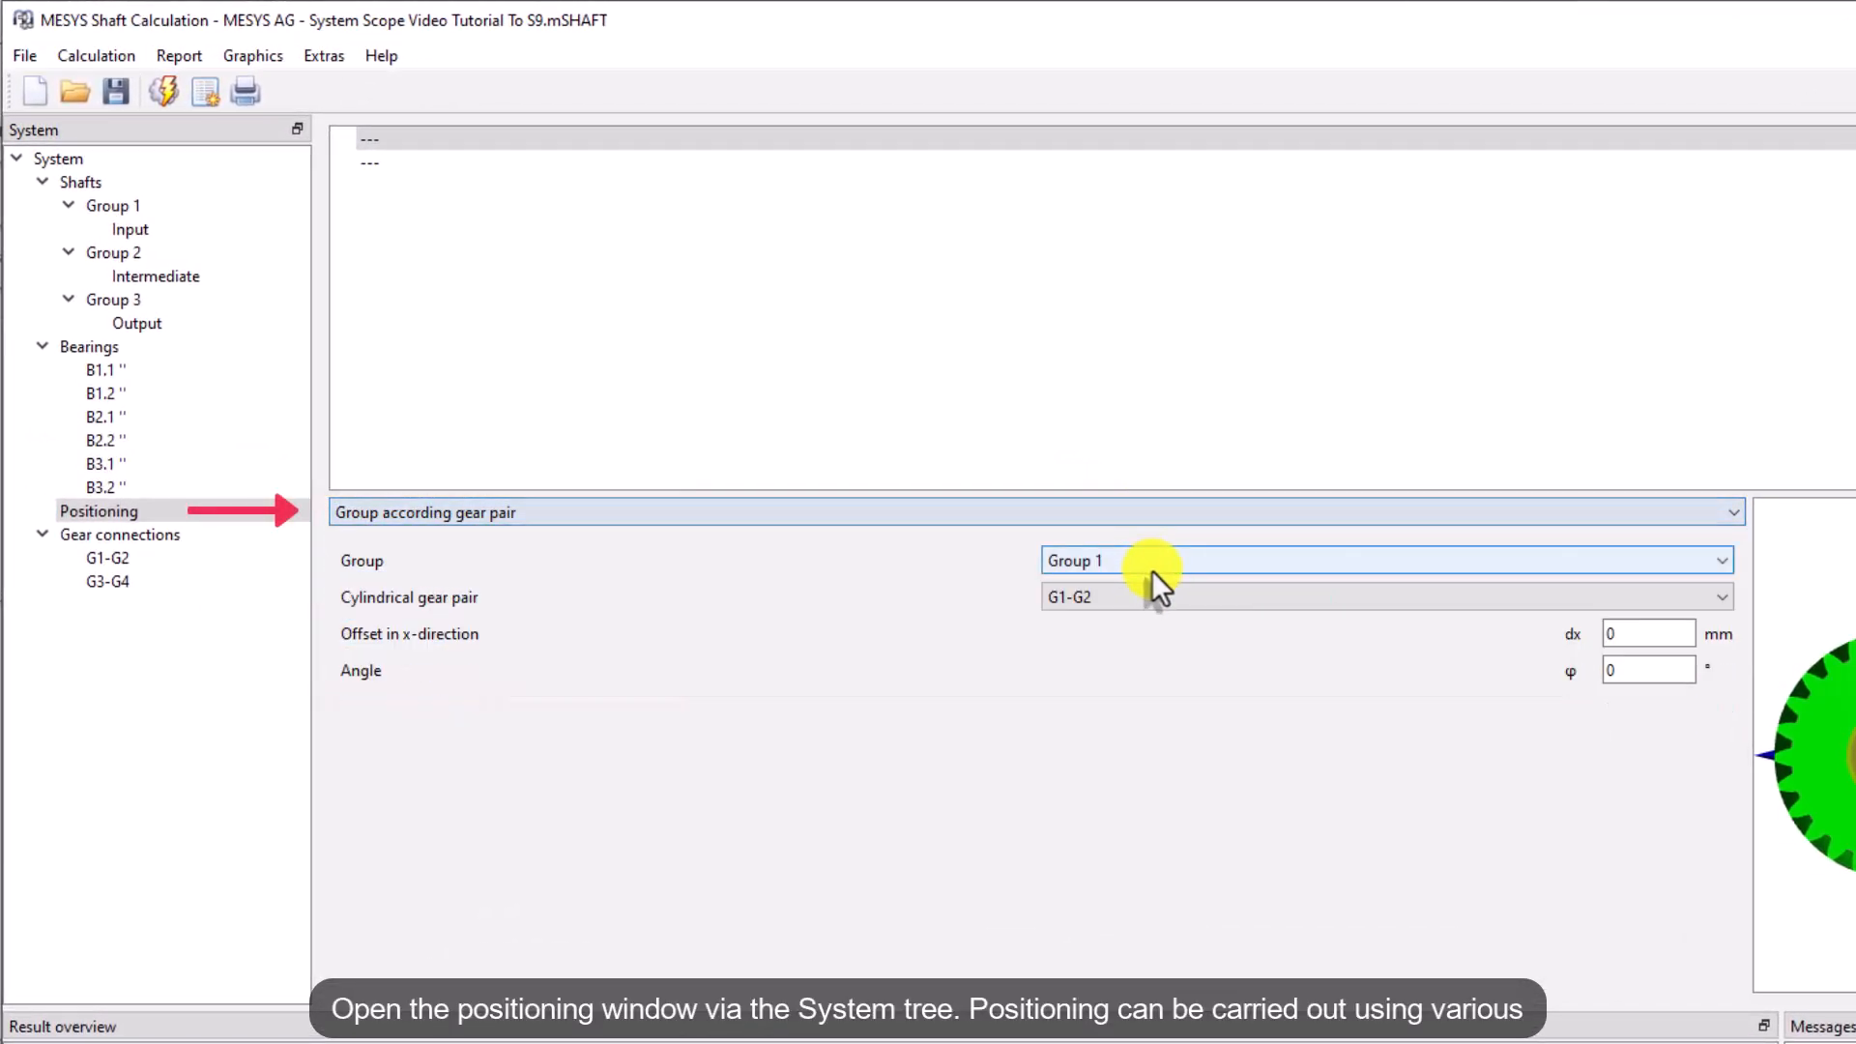
left_click(1168, 603)
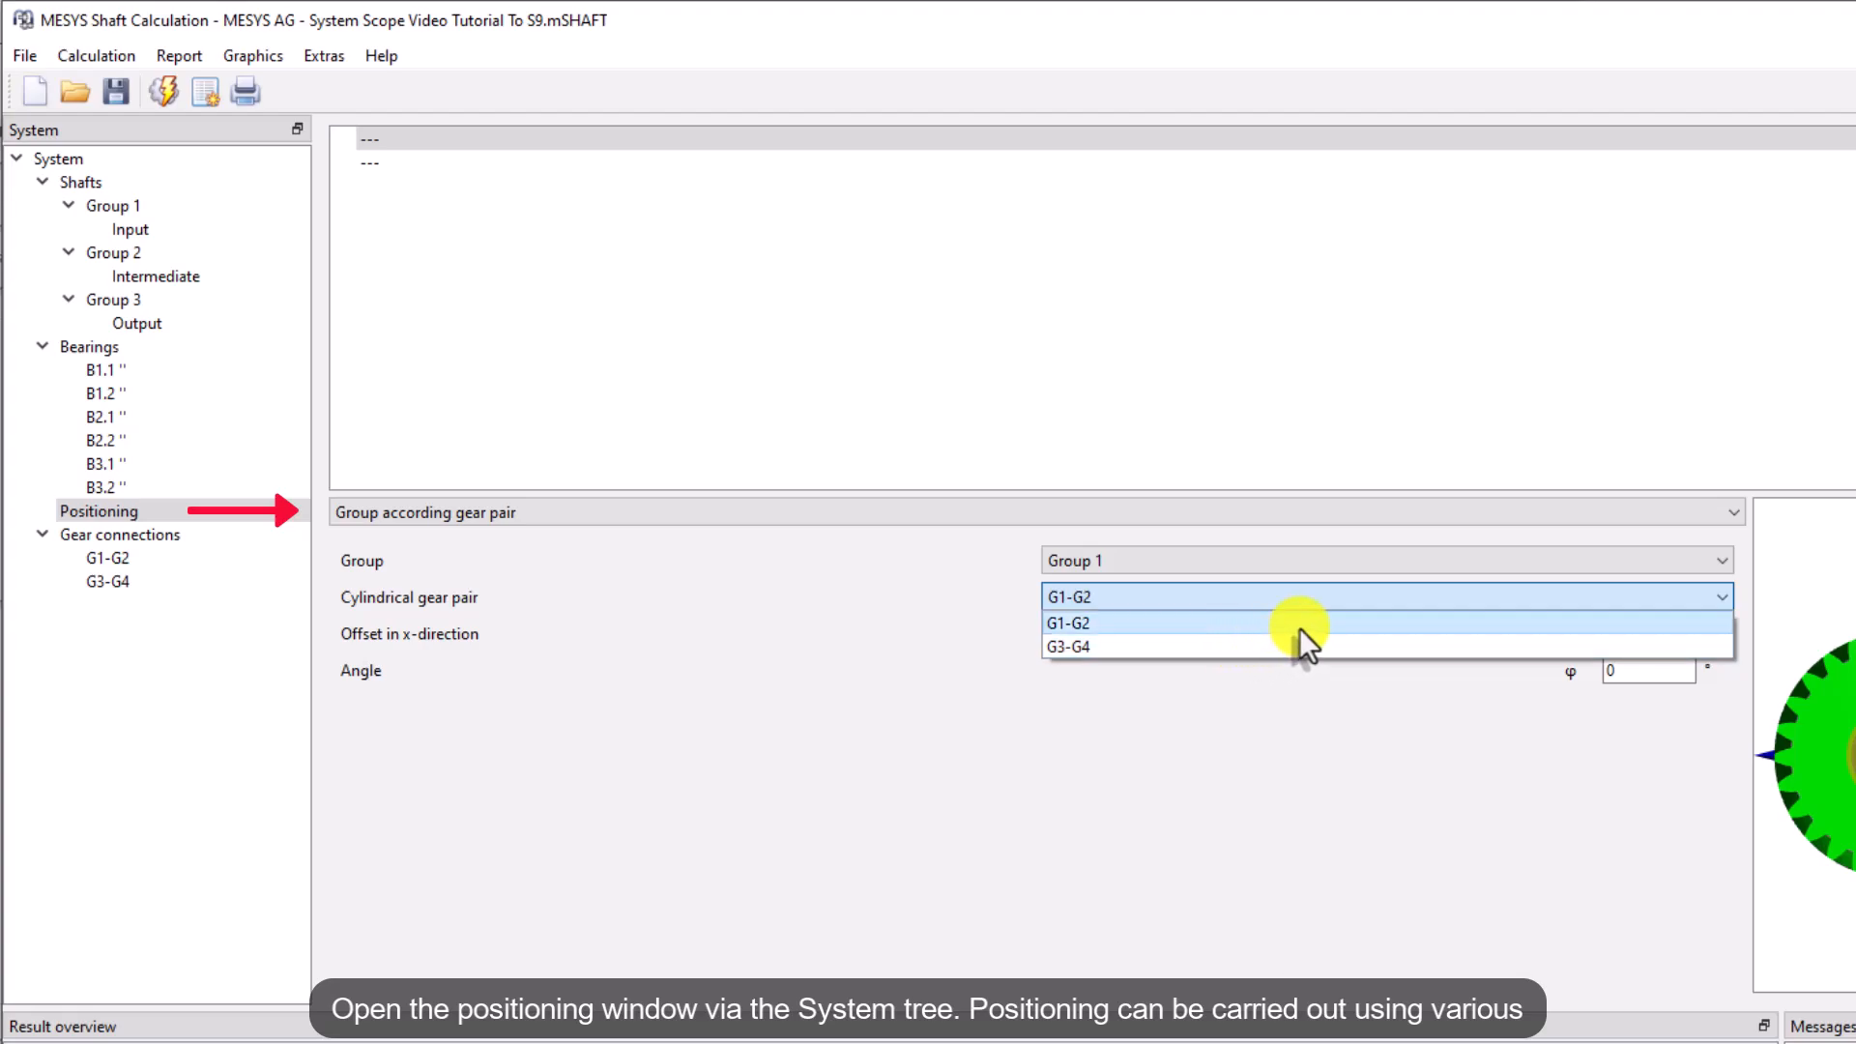
left_click(1368, 596)
left_click(1401, 560)
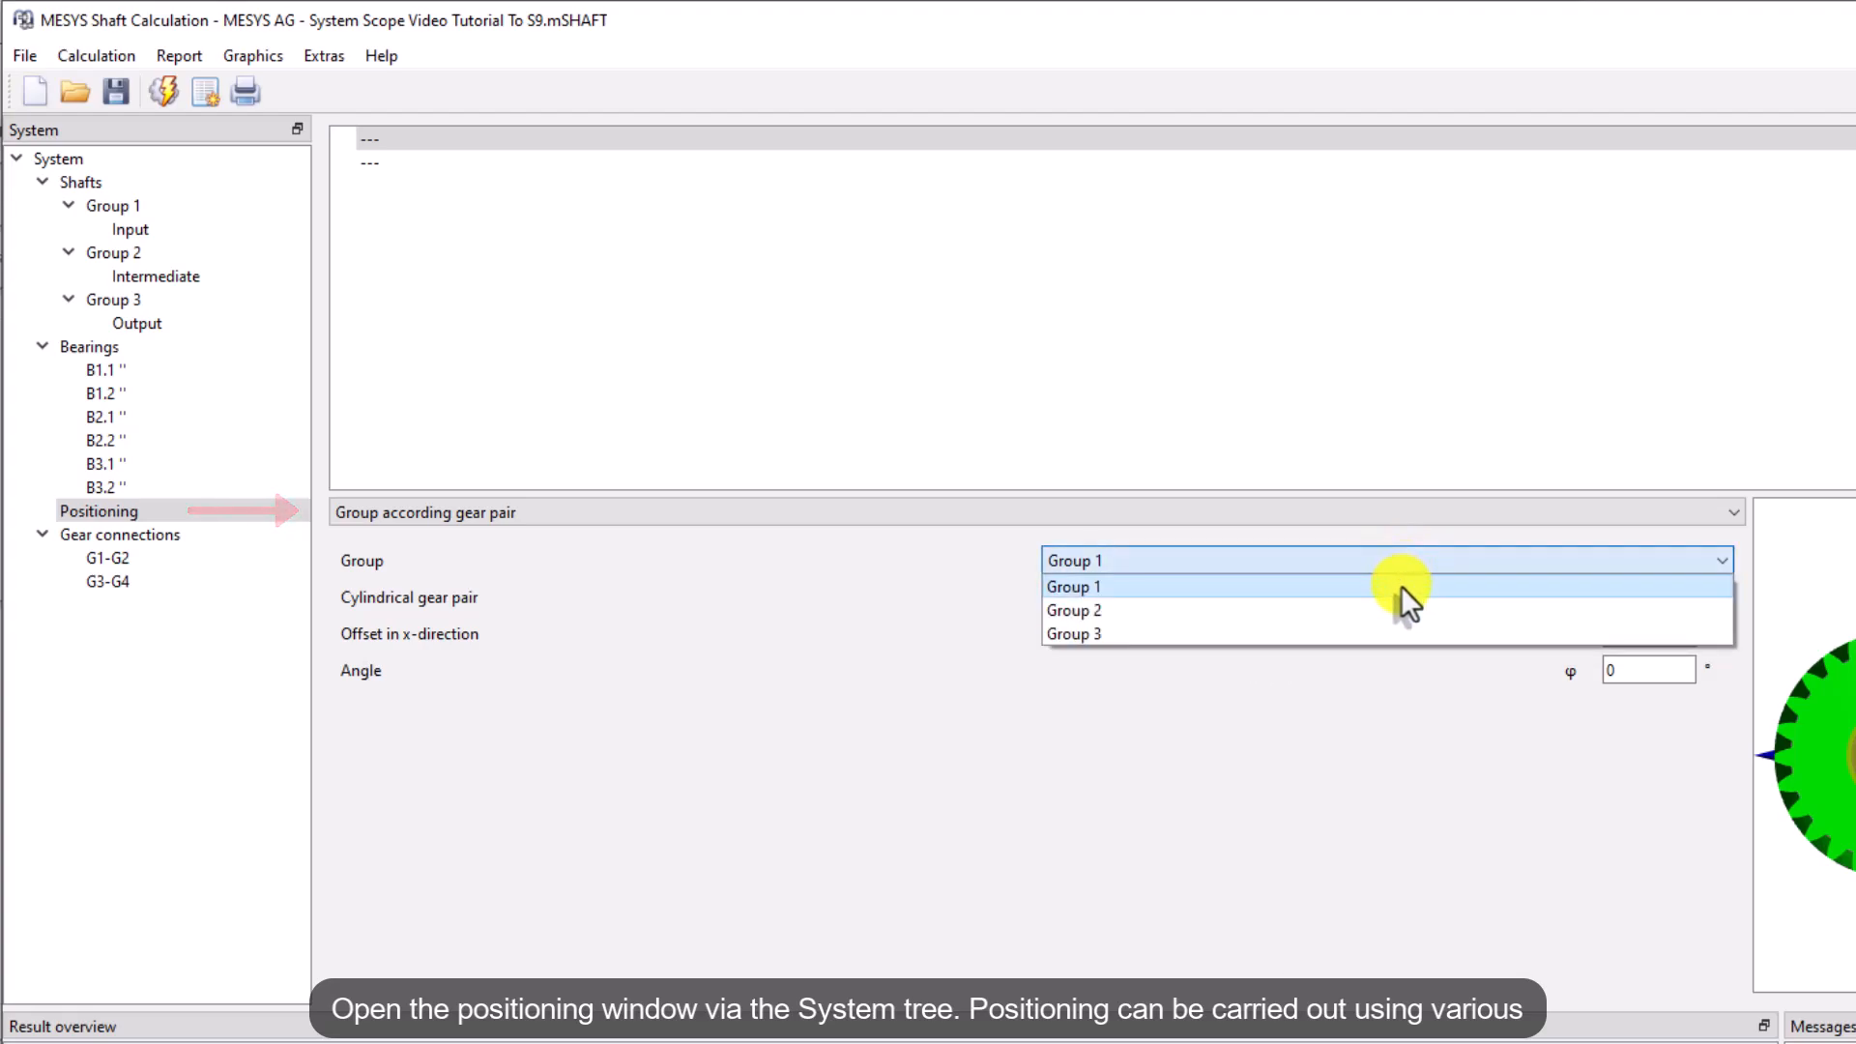
left_click(1398, 612)
left_click(1413, 595)
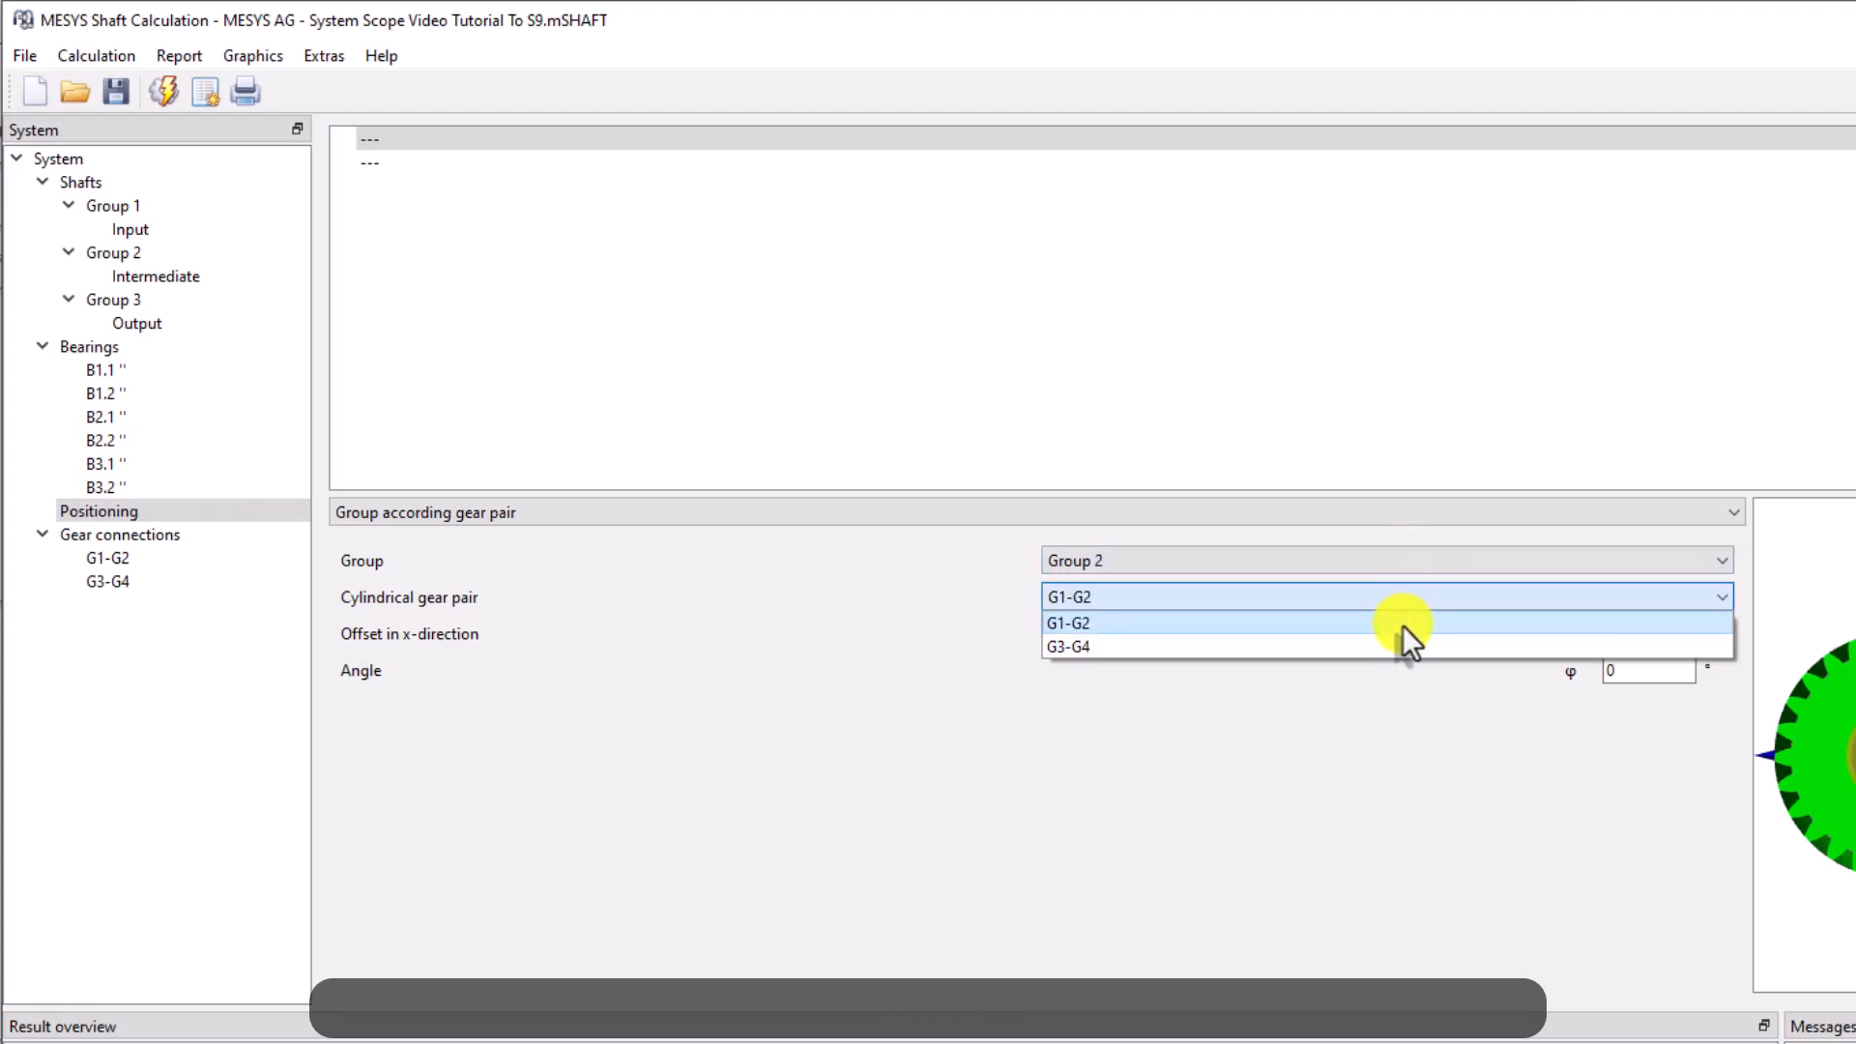
left_click(1402, 625)
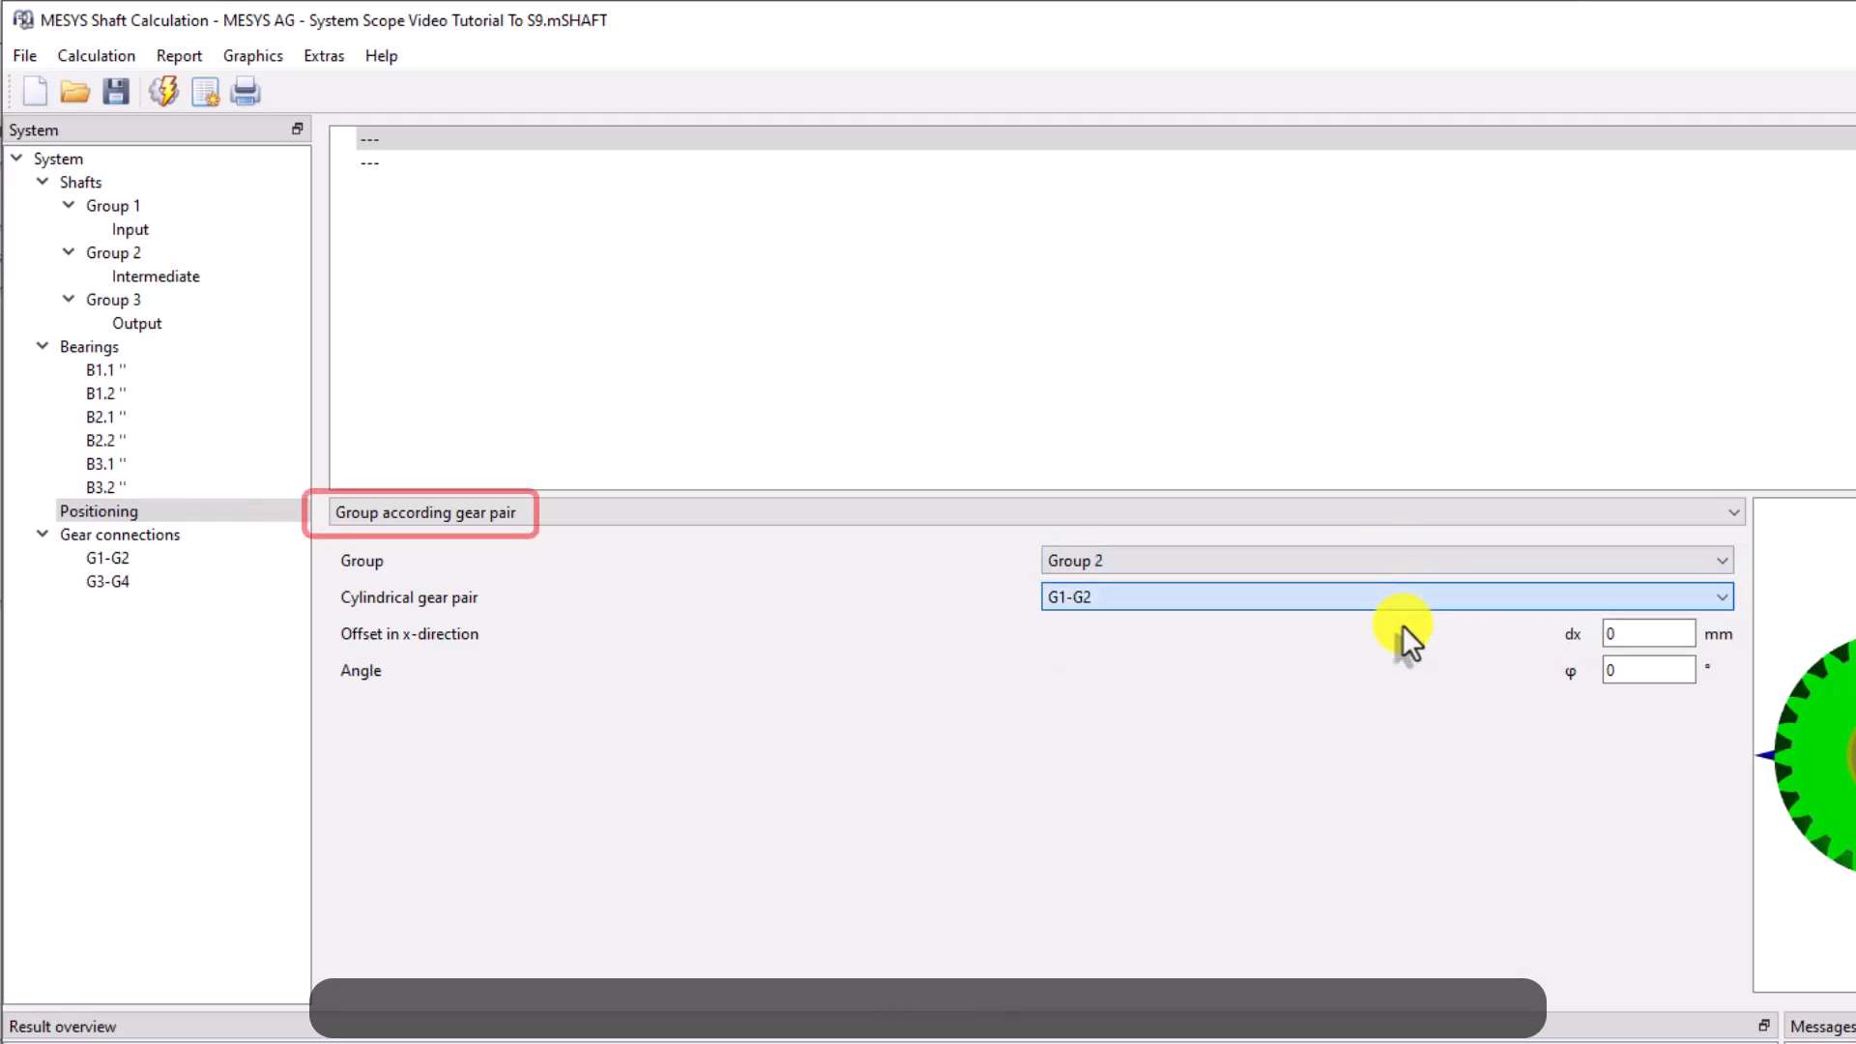
Add a second constraint placing Group 3 according to gear pair G3-G4 with a 90° angle
left_click(504, 171)
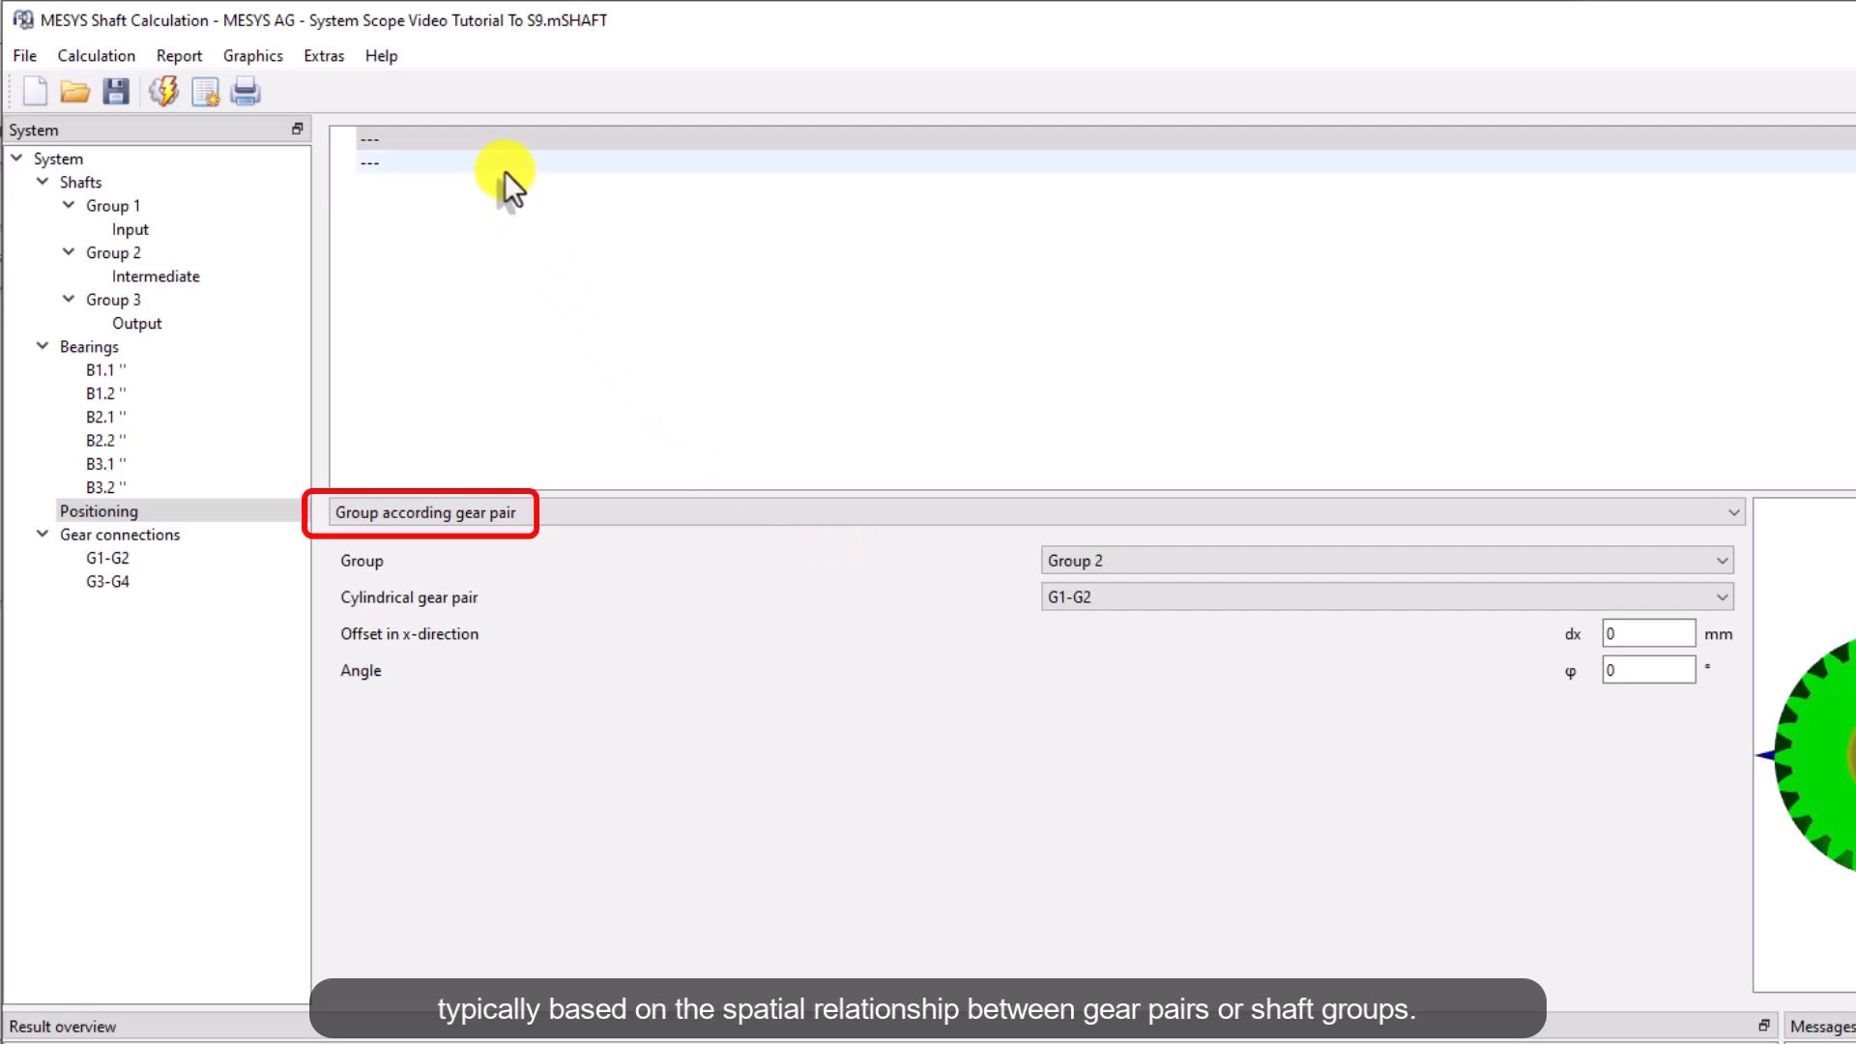
left_click(729, 519)
left_click(739, 564)
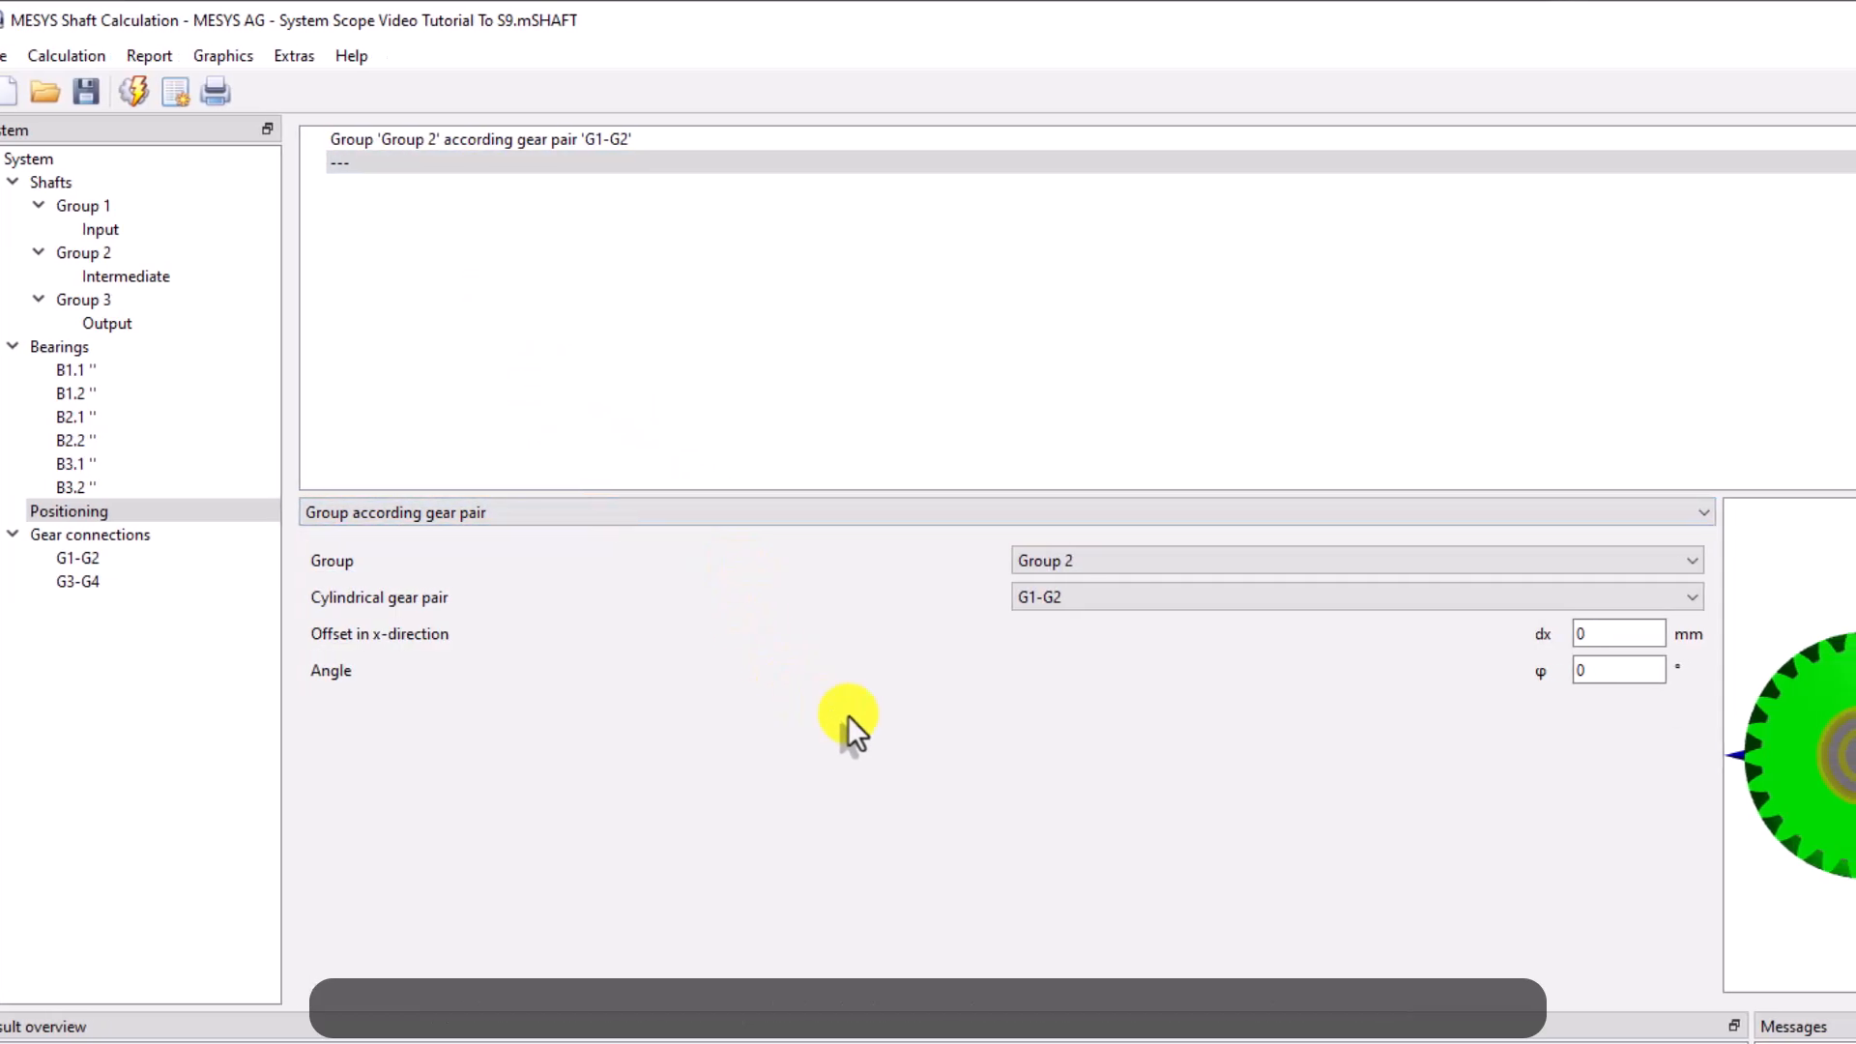
left_click(1277, 563)
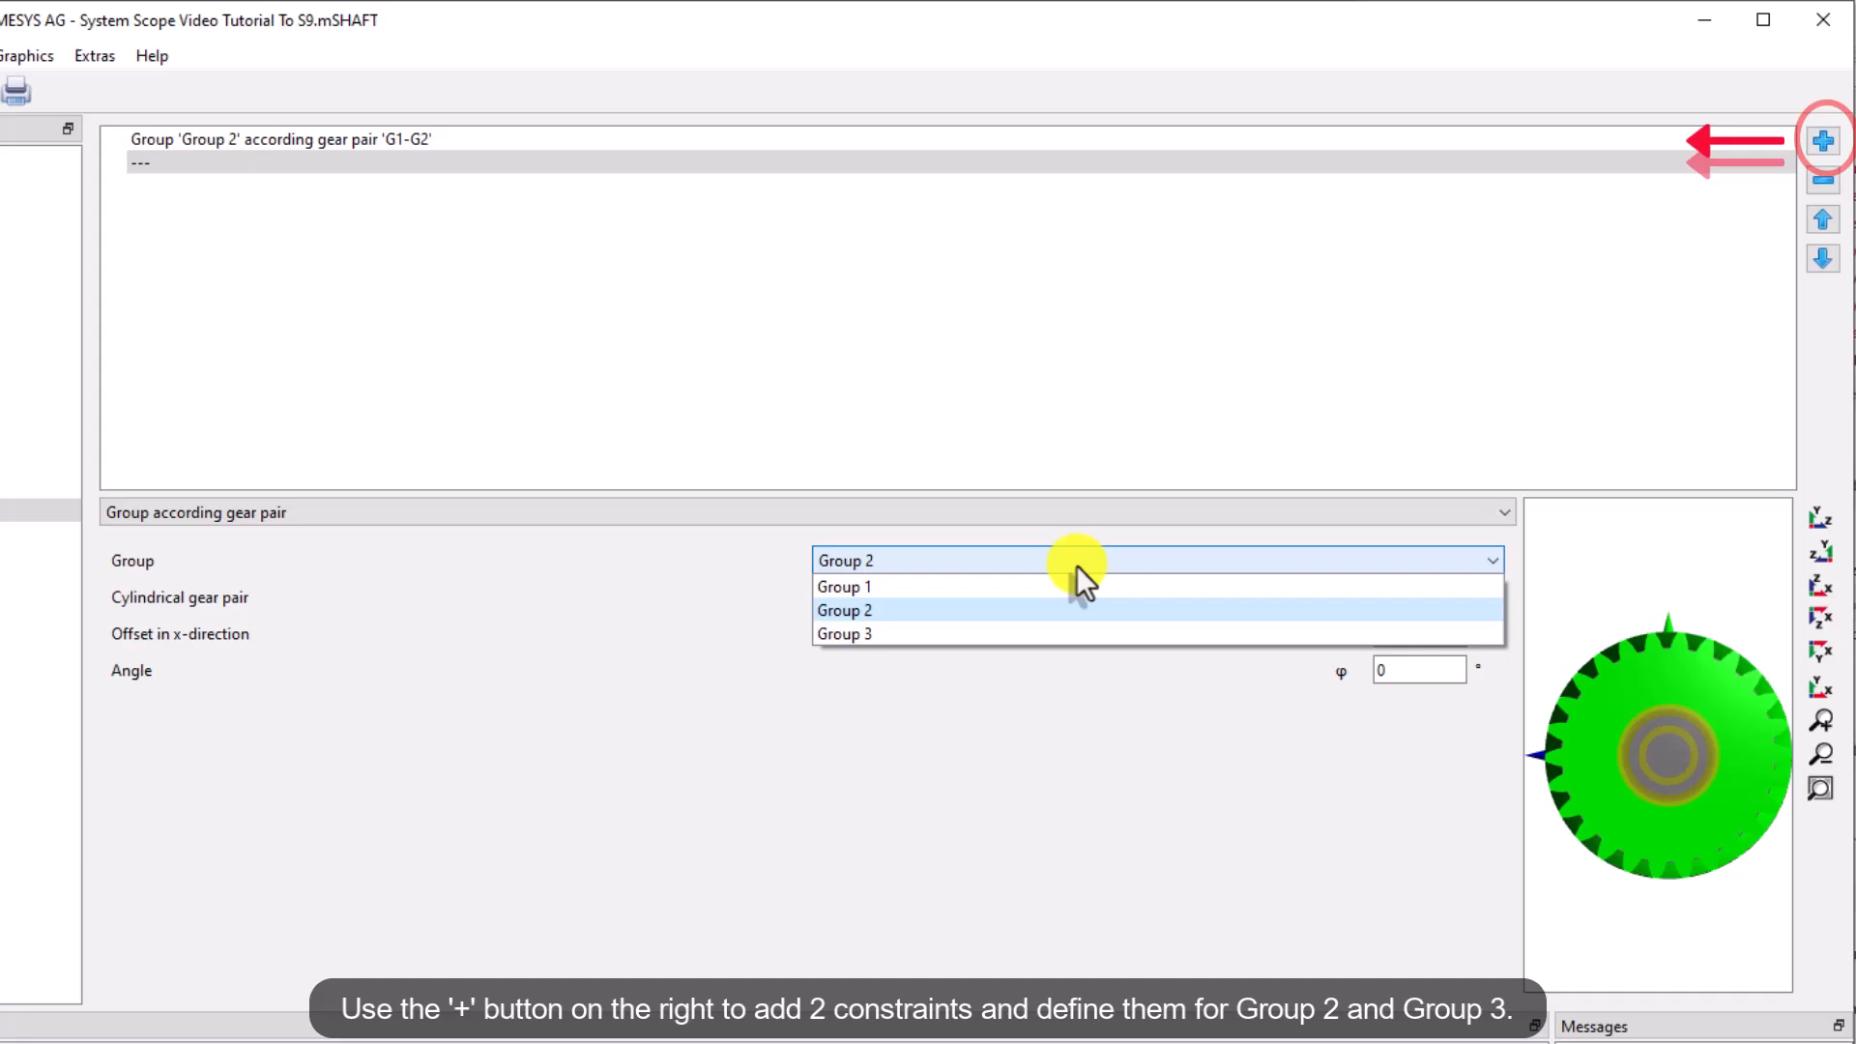
left_click(1058, 634)
left_click(1147, 596)
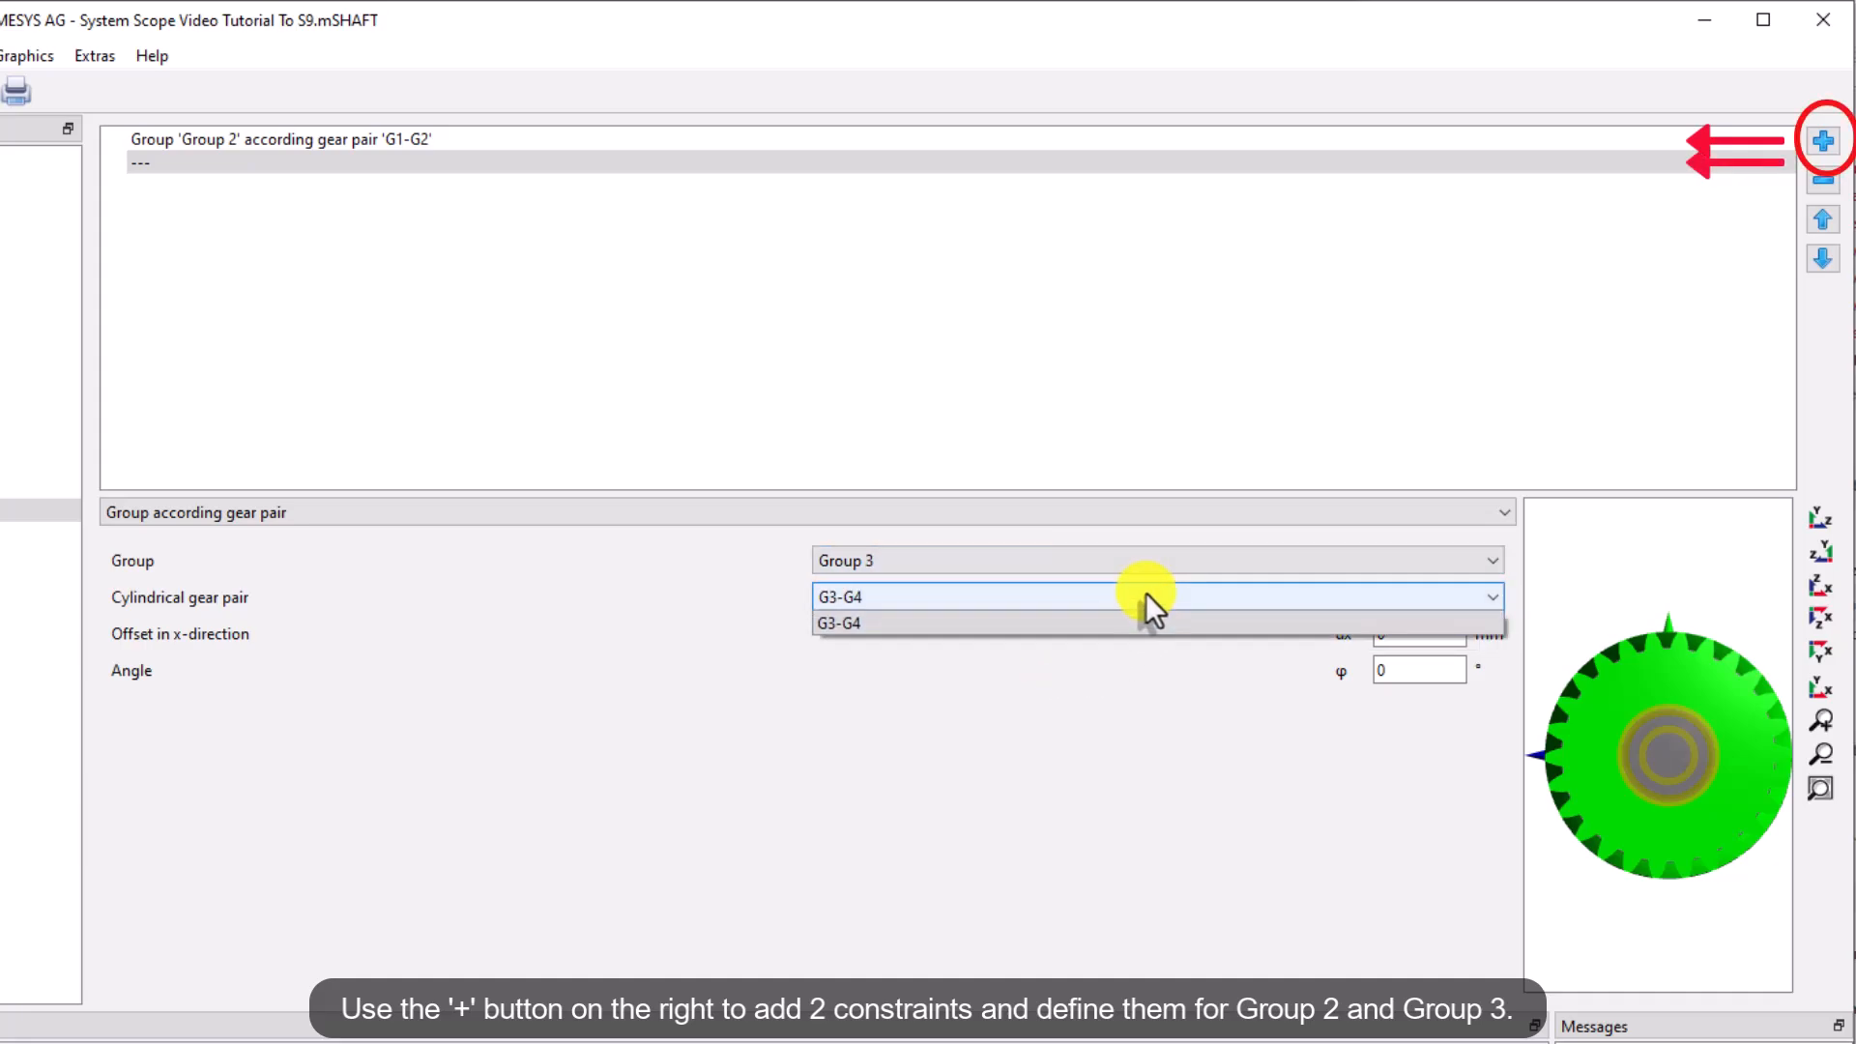
left_click(1140, 622)
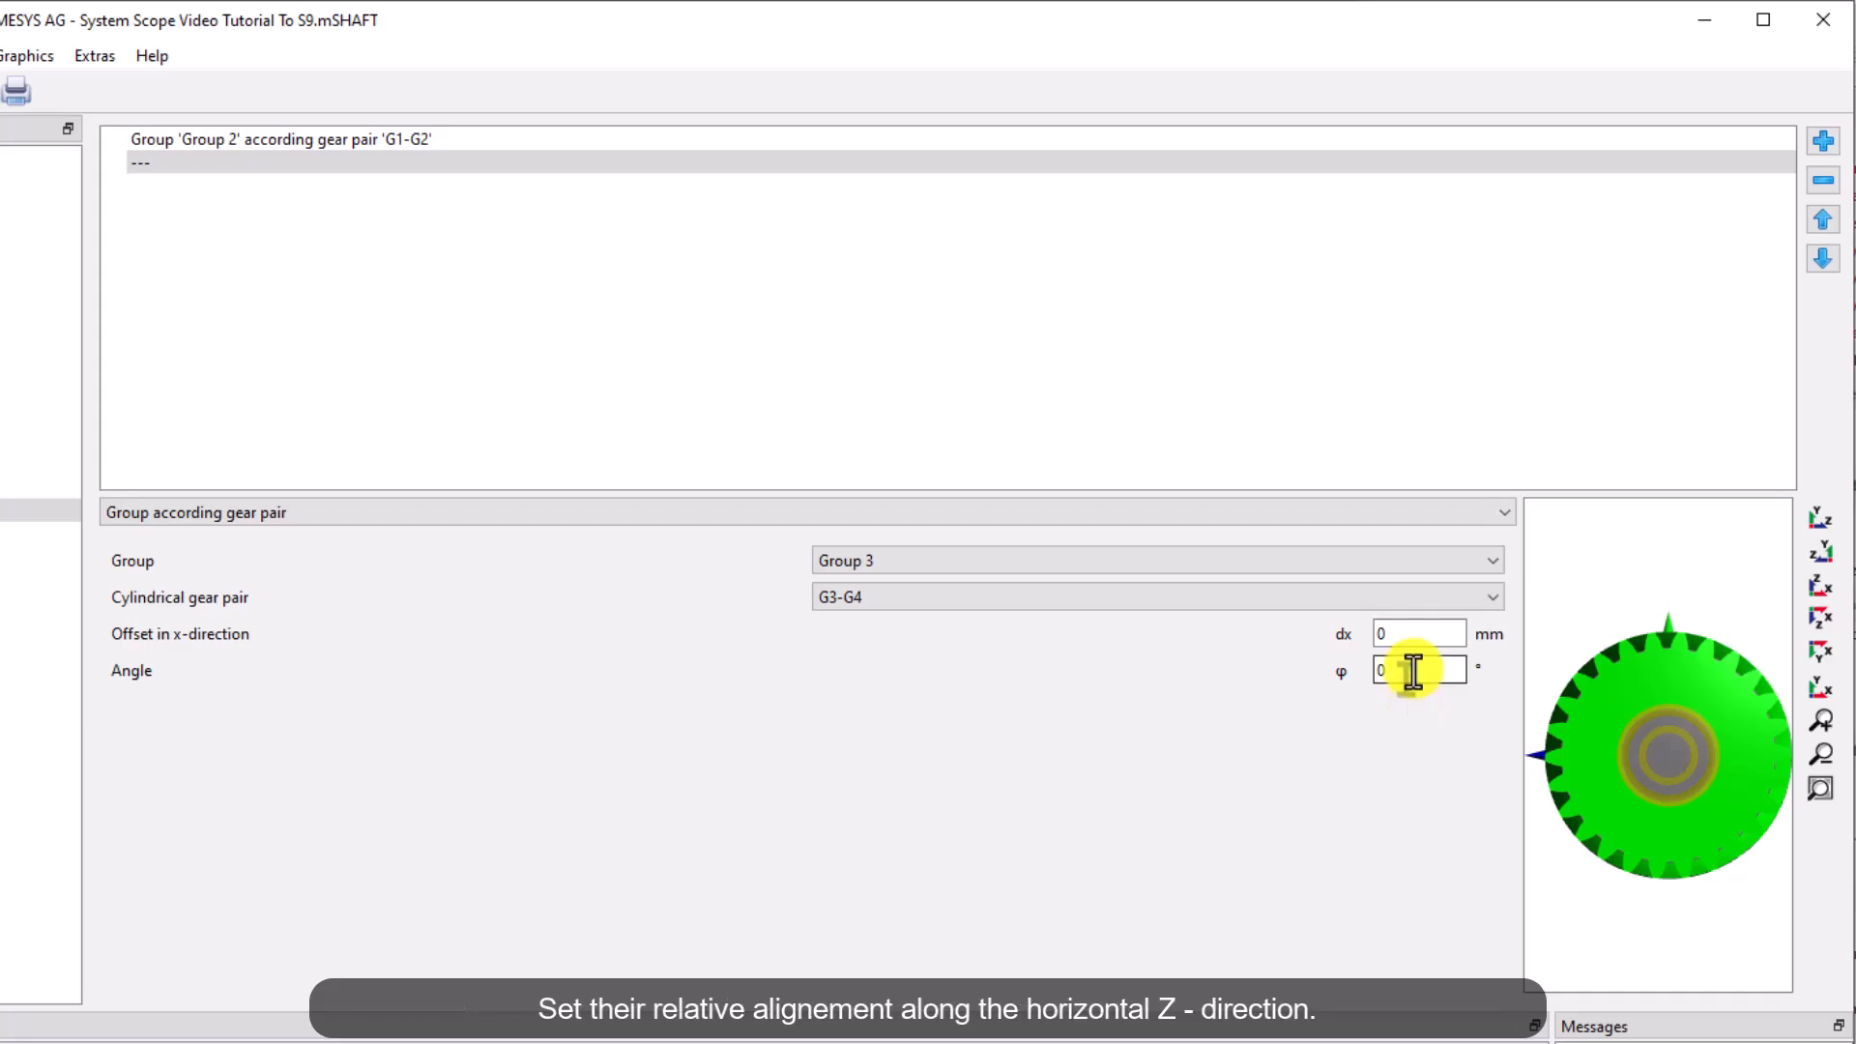
type("90")
Set the Group 2 constraint's angle to 90°
left_click(385, 137)
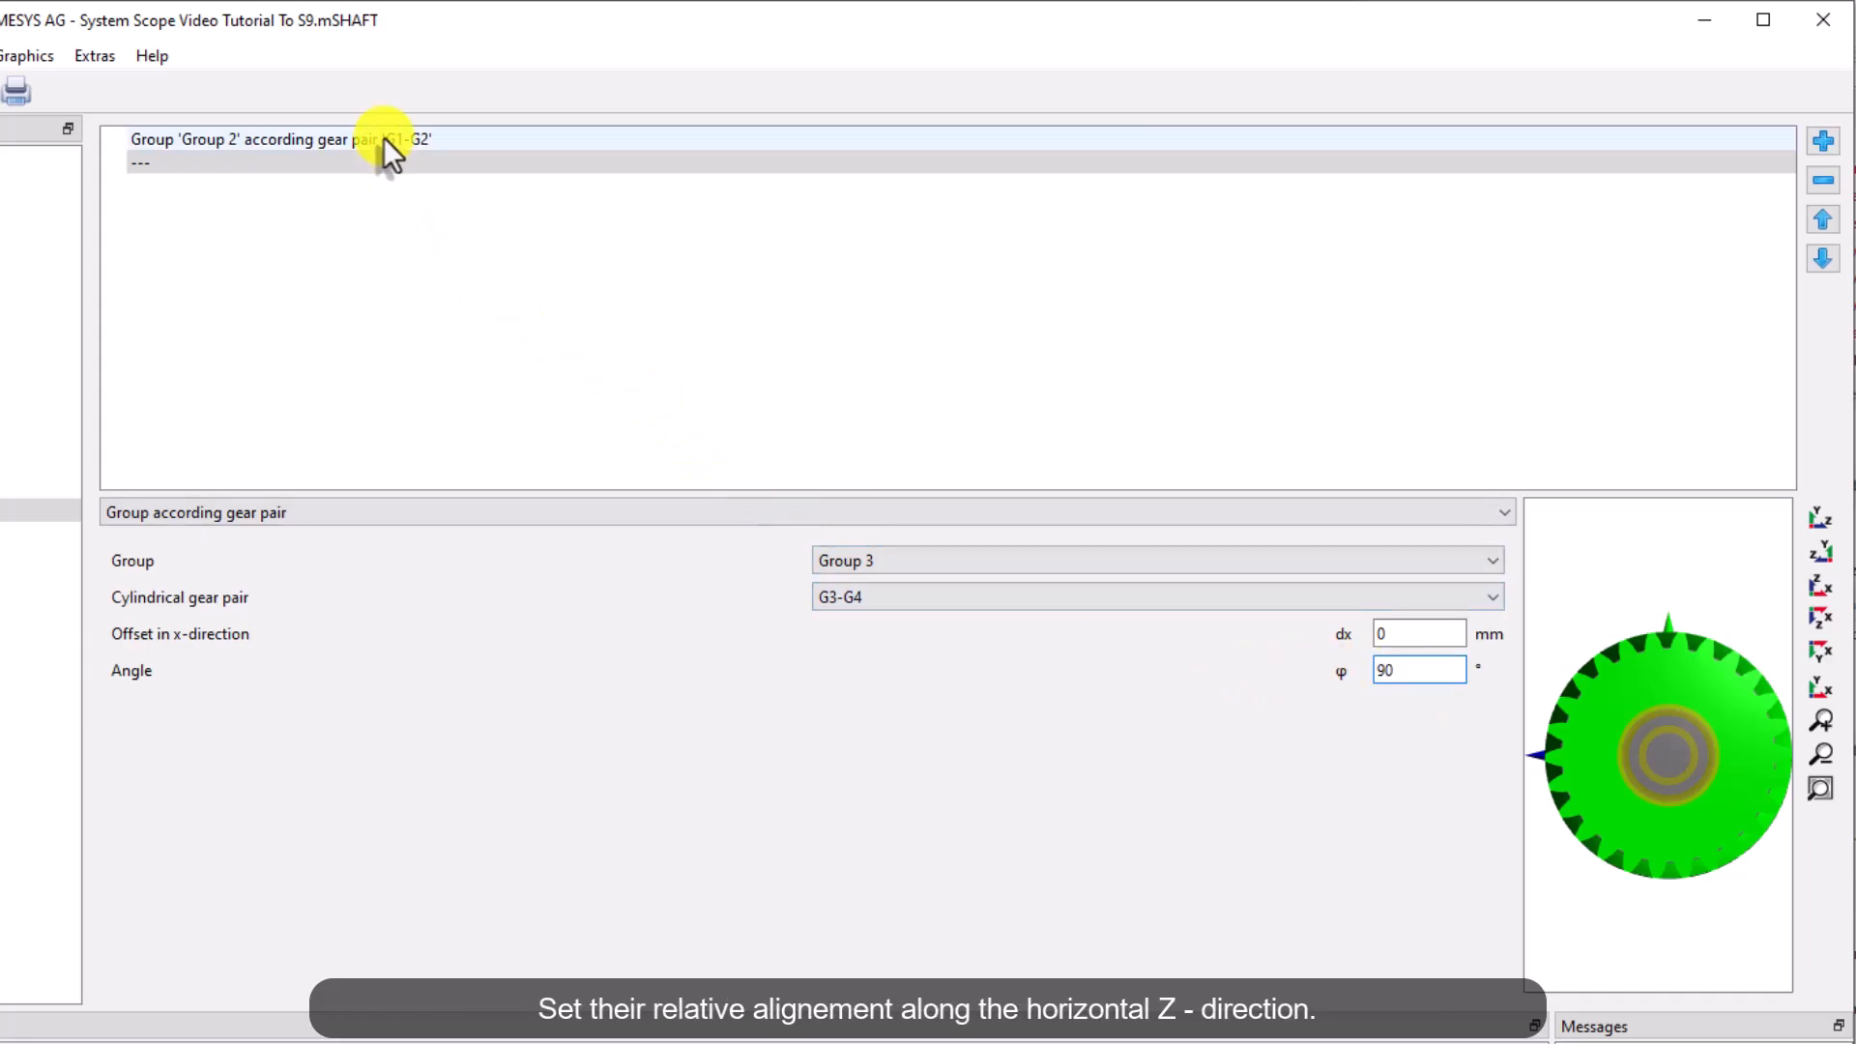
left_click(1453, 671)
type("90")
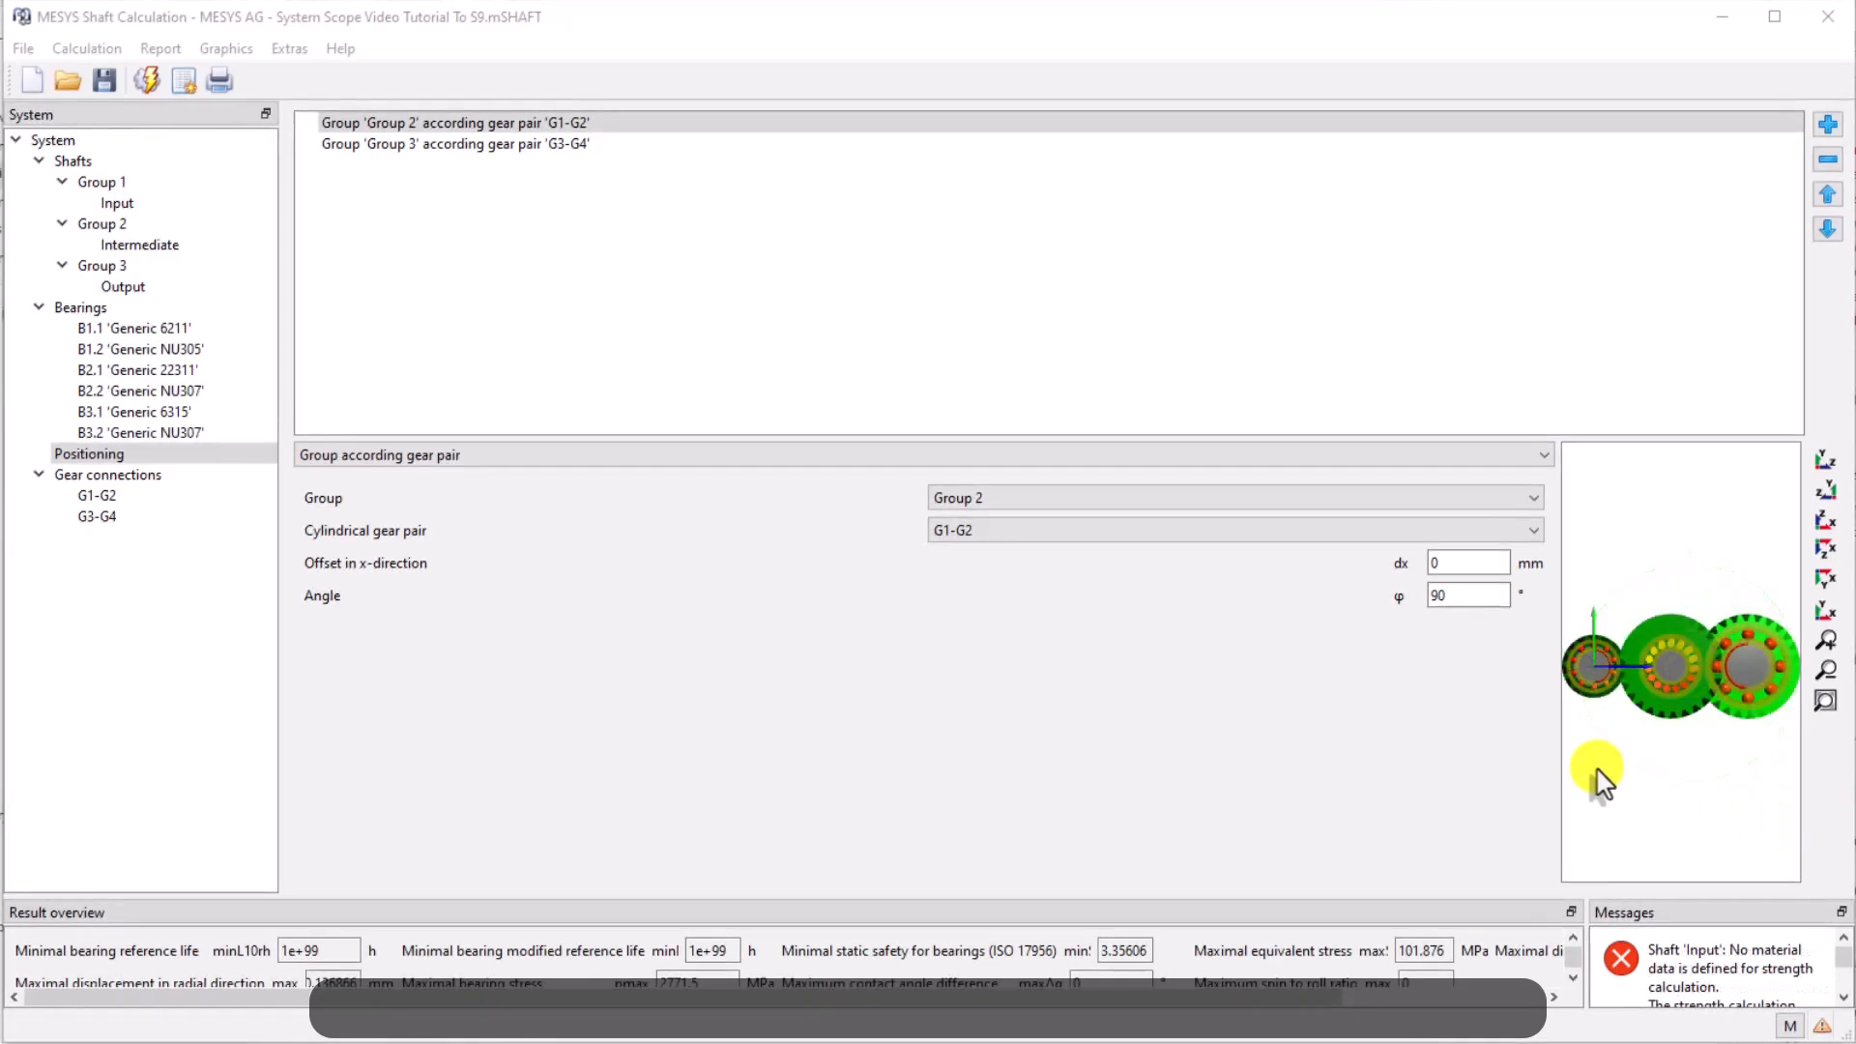
View the positioned shaft groups from the different standard view directions
left_click_drag(1598, 773, 1726, 868)
left_click(1833, 611)
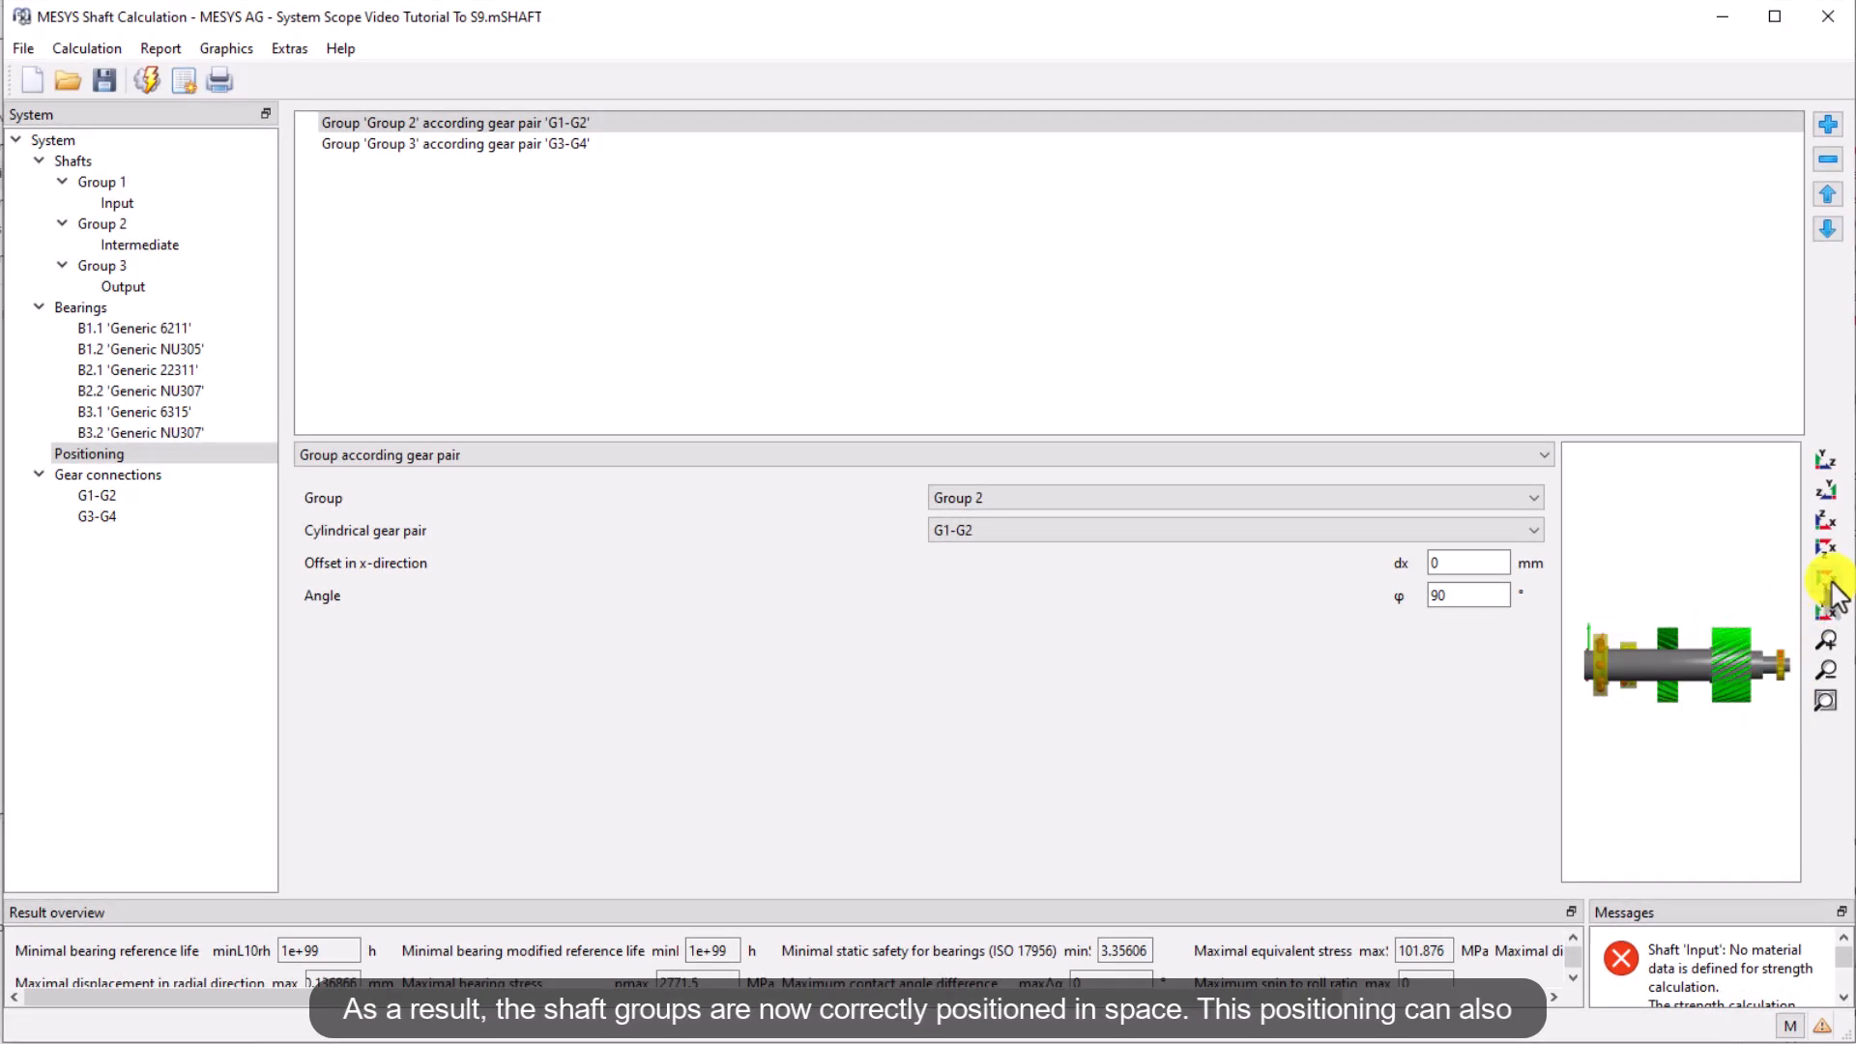
left_click(1832, 580)
left_click(1826, 549)
left_click(1826, 521)
left_click(1831, 491)
left_click(1827, 461)
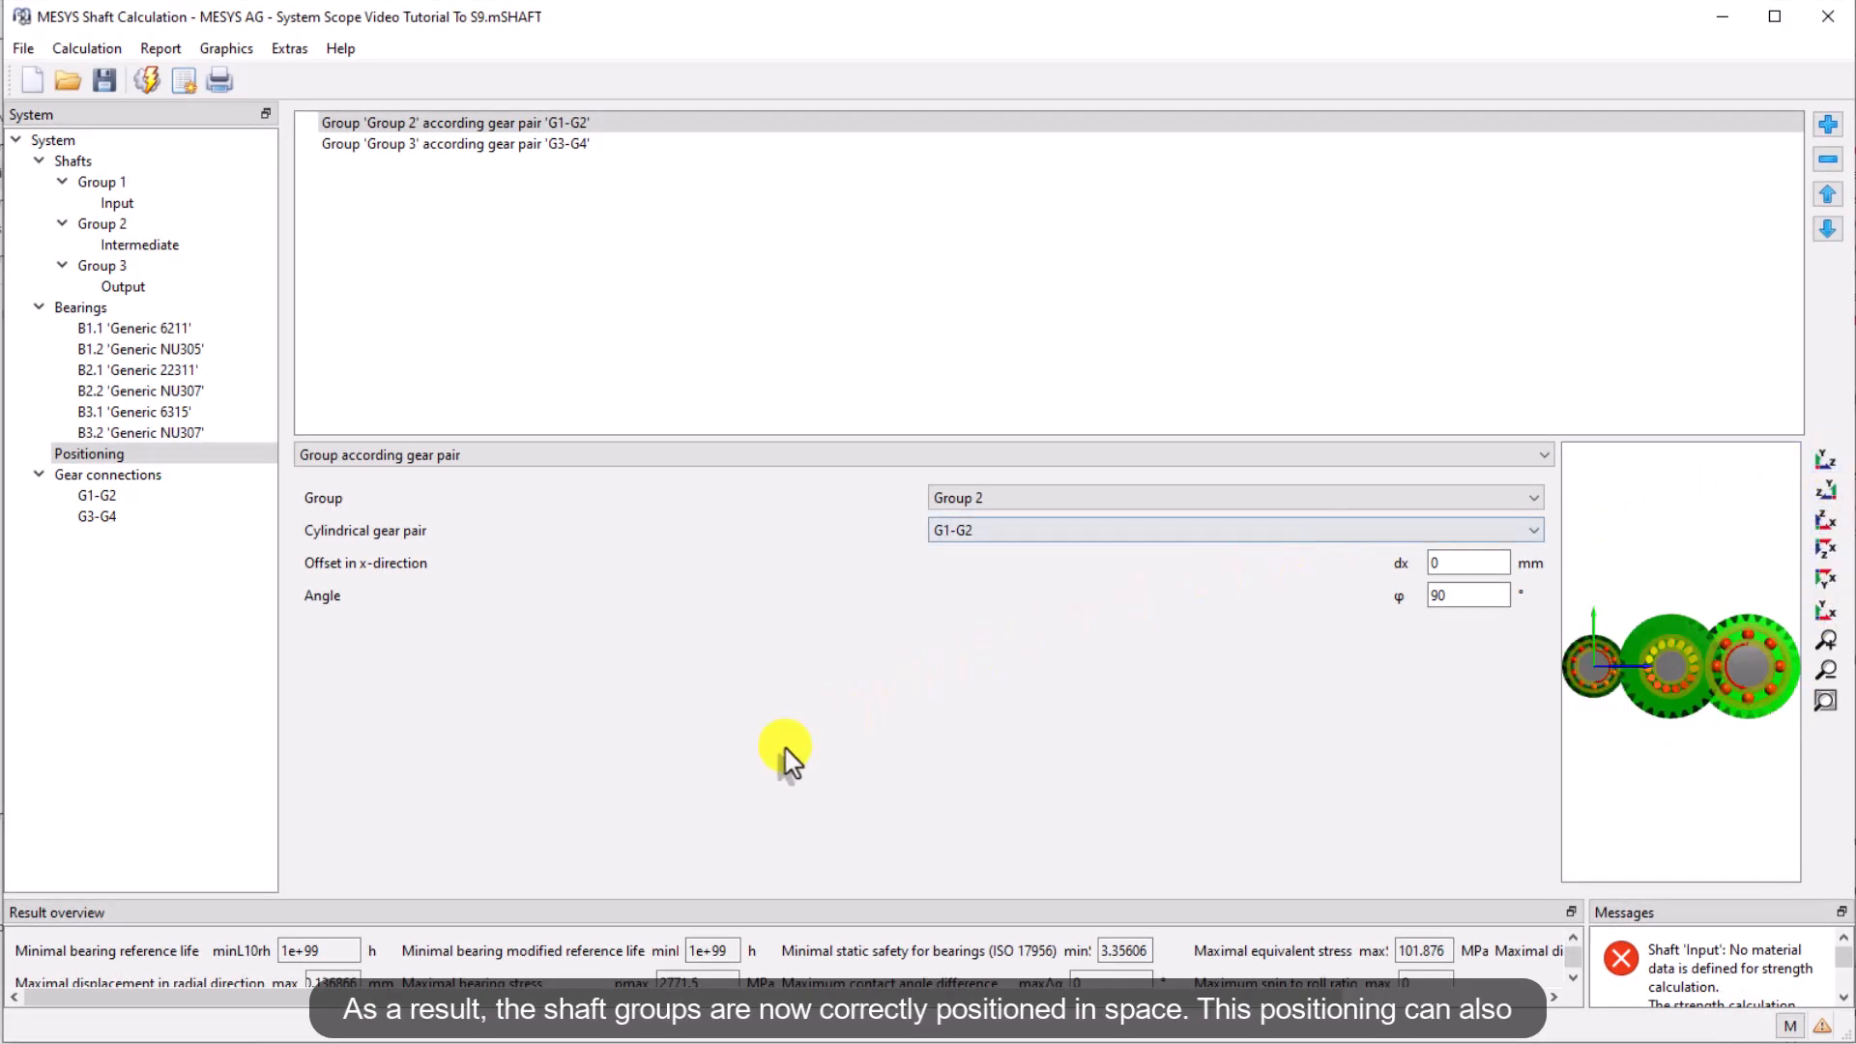
Open the gear connections and view the gear arrangement from several standard view directions
left_click(91, 476)
scroll(994, 665, "up", 5)
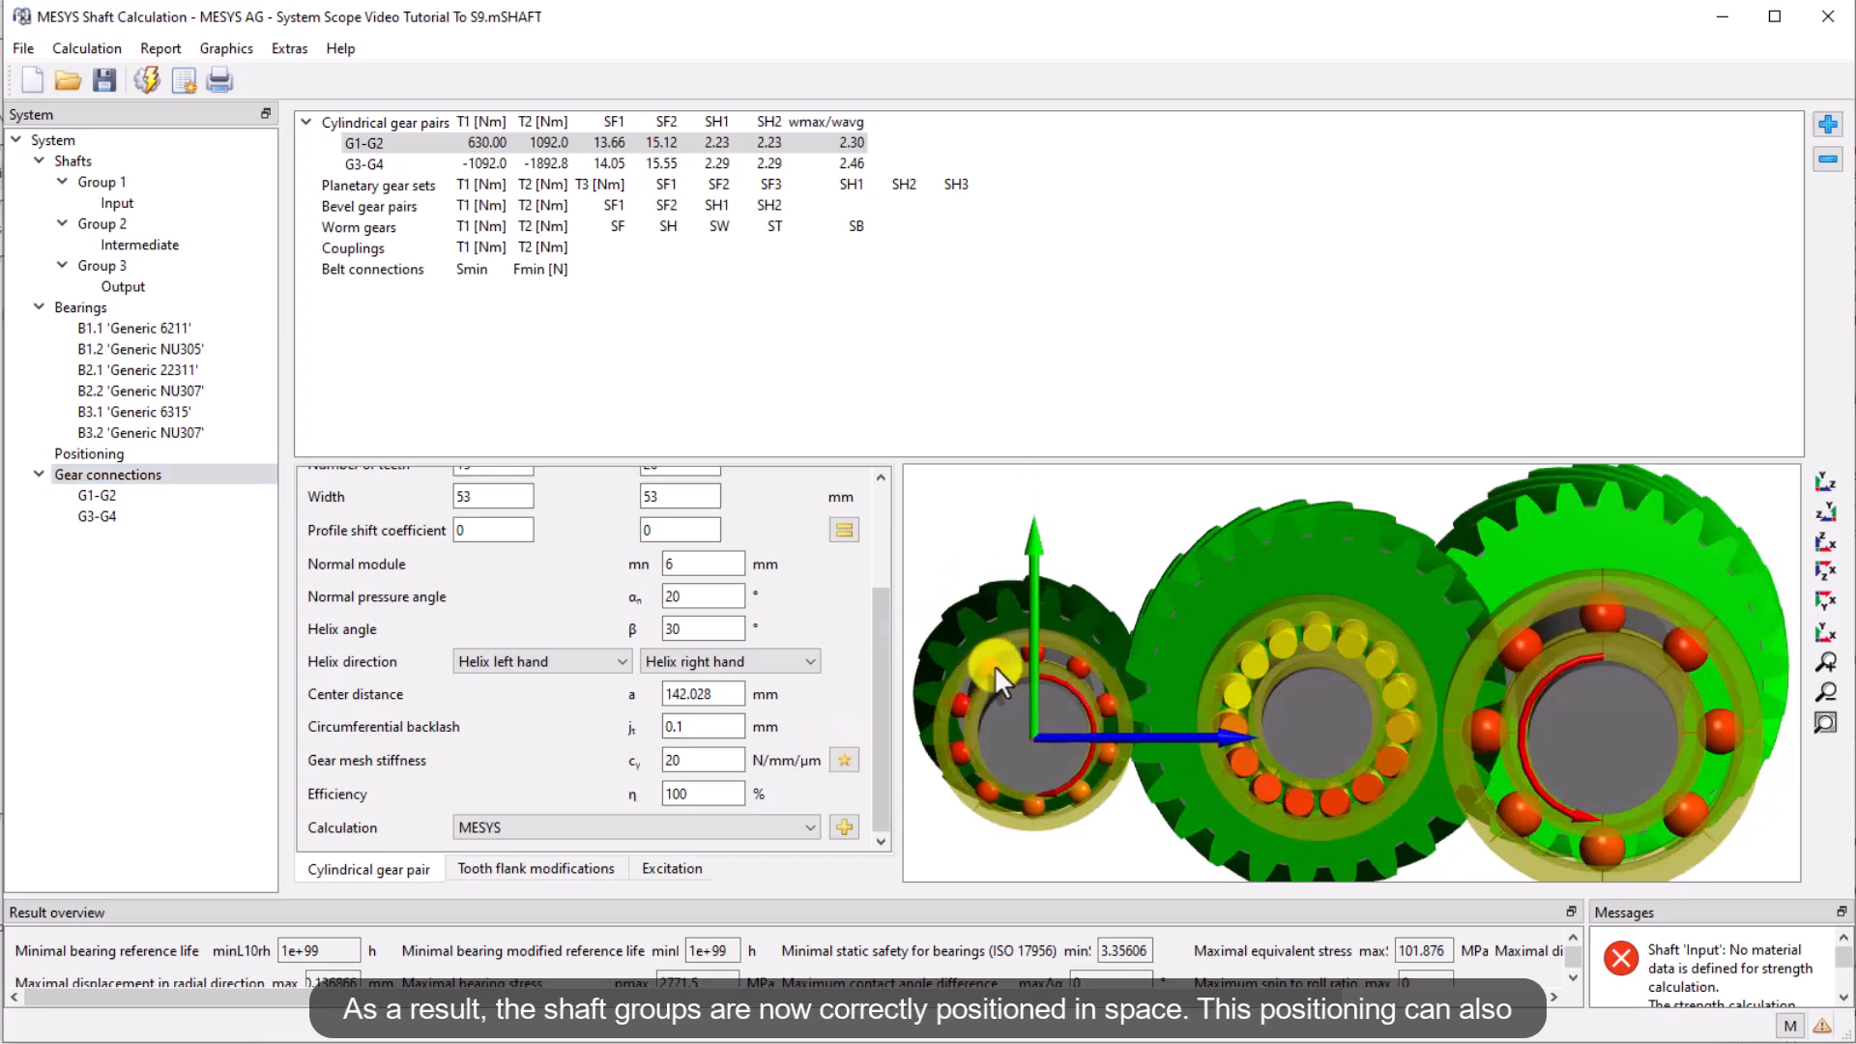
left_click(1830, 634)
left_click(1828, 570)
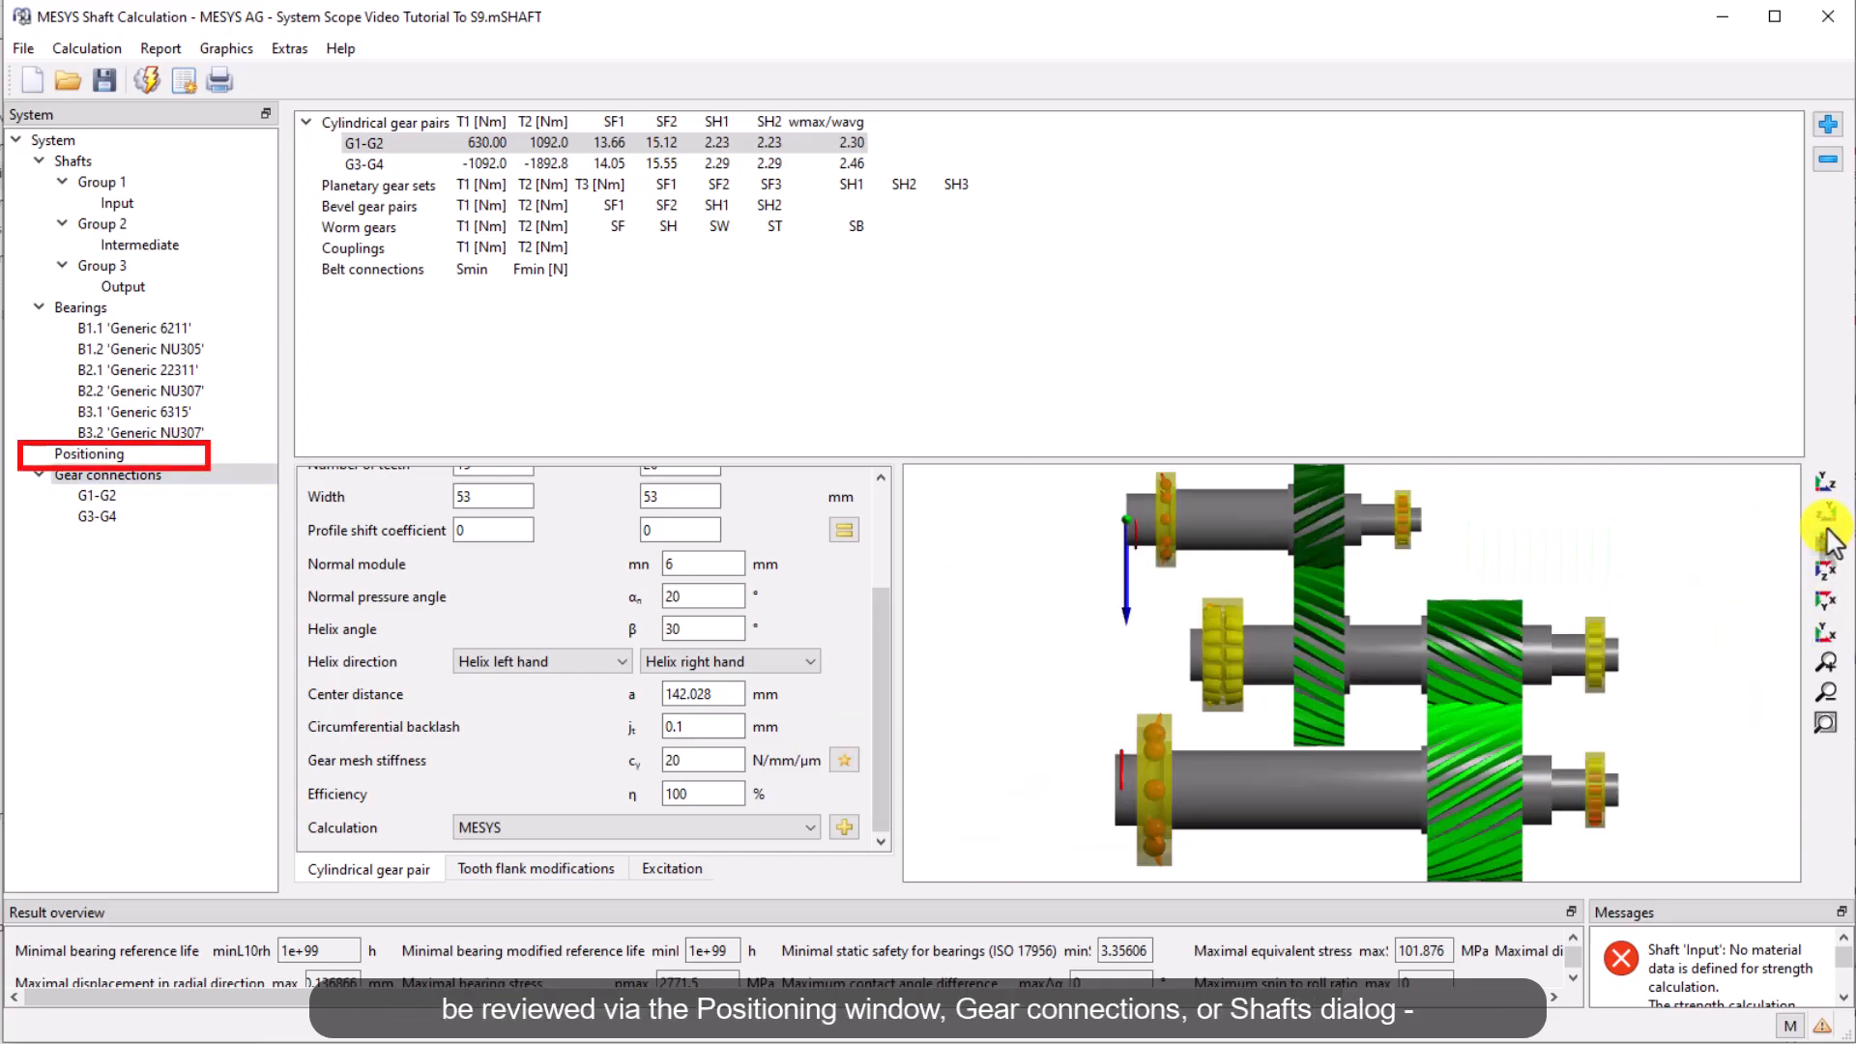
left_click(1826, 530)
left_click(1828, 489)
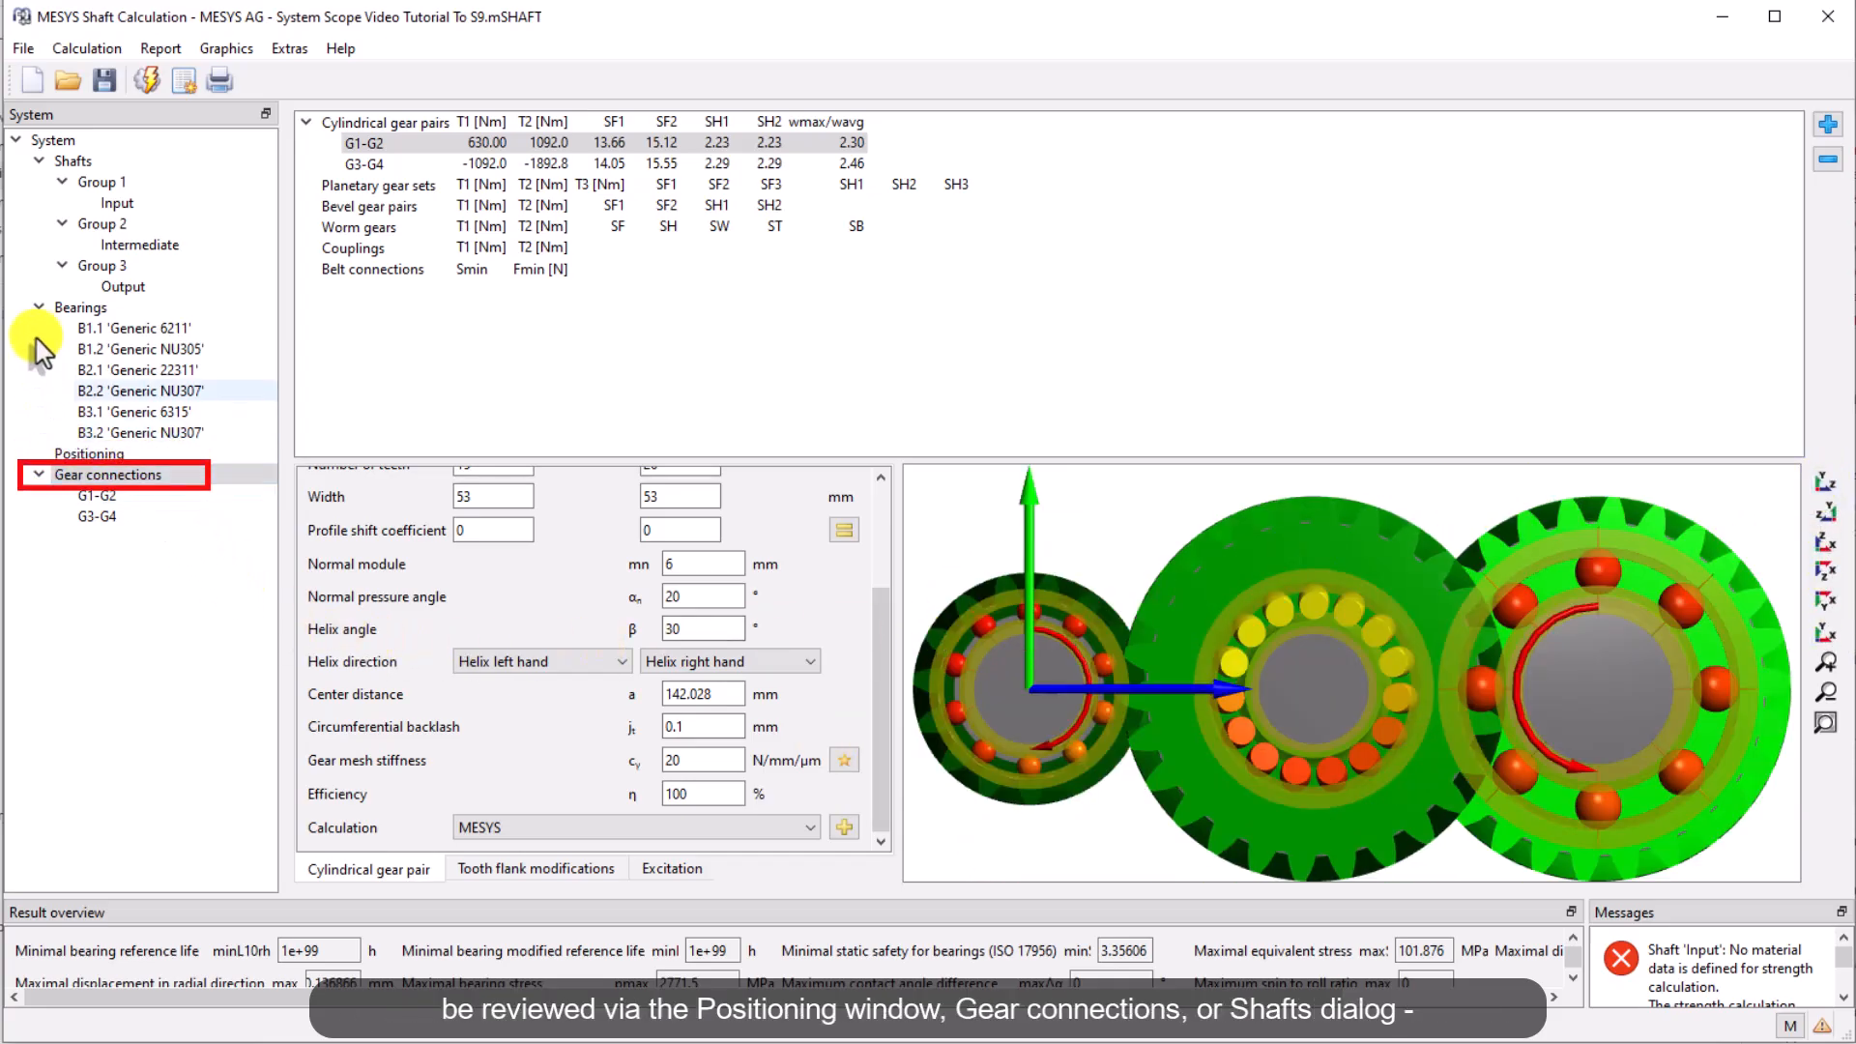
Open the shafts overview and view the shaft system from several standard view directions
left_click(58, 159)
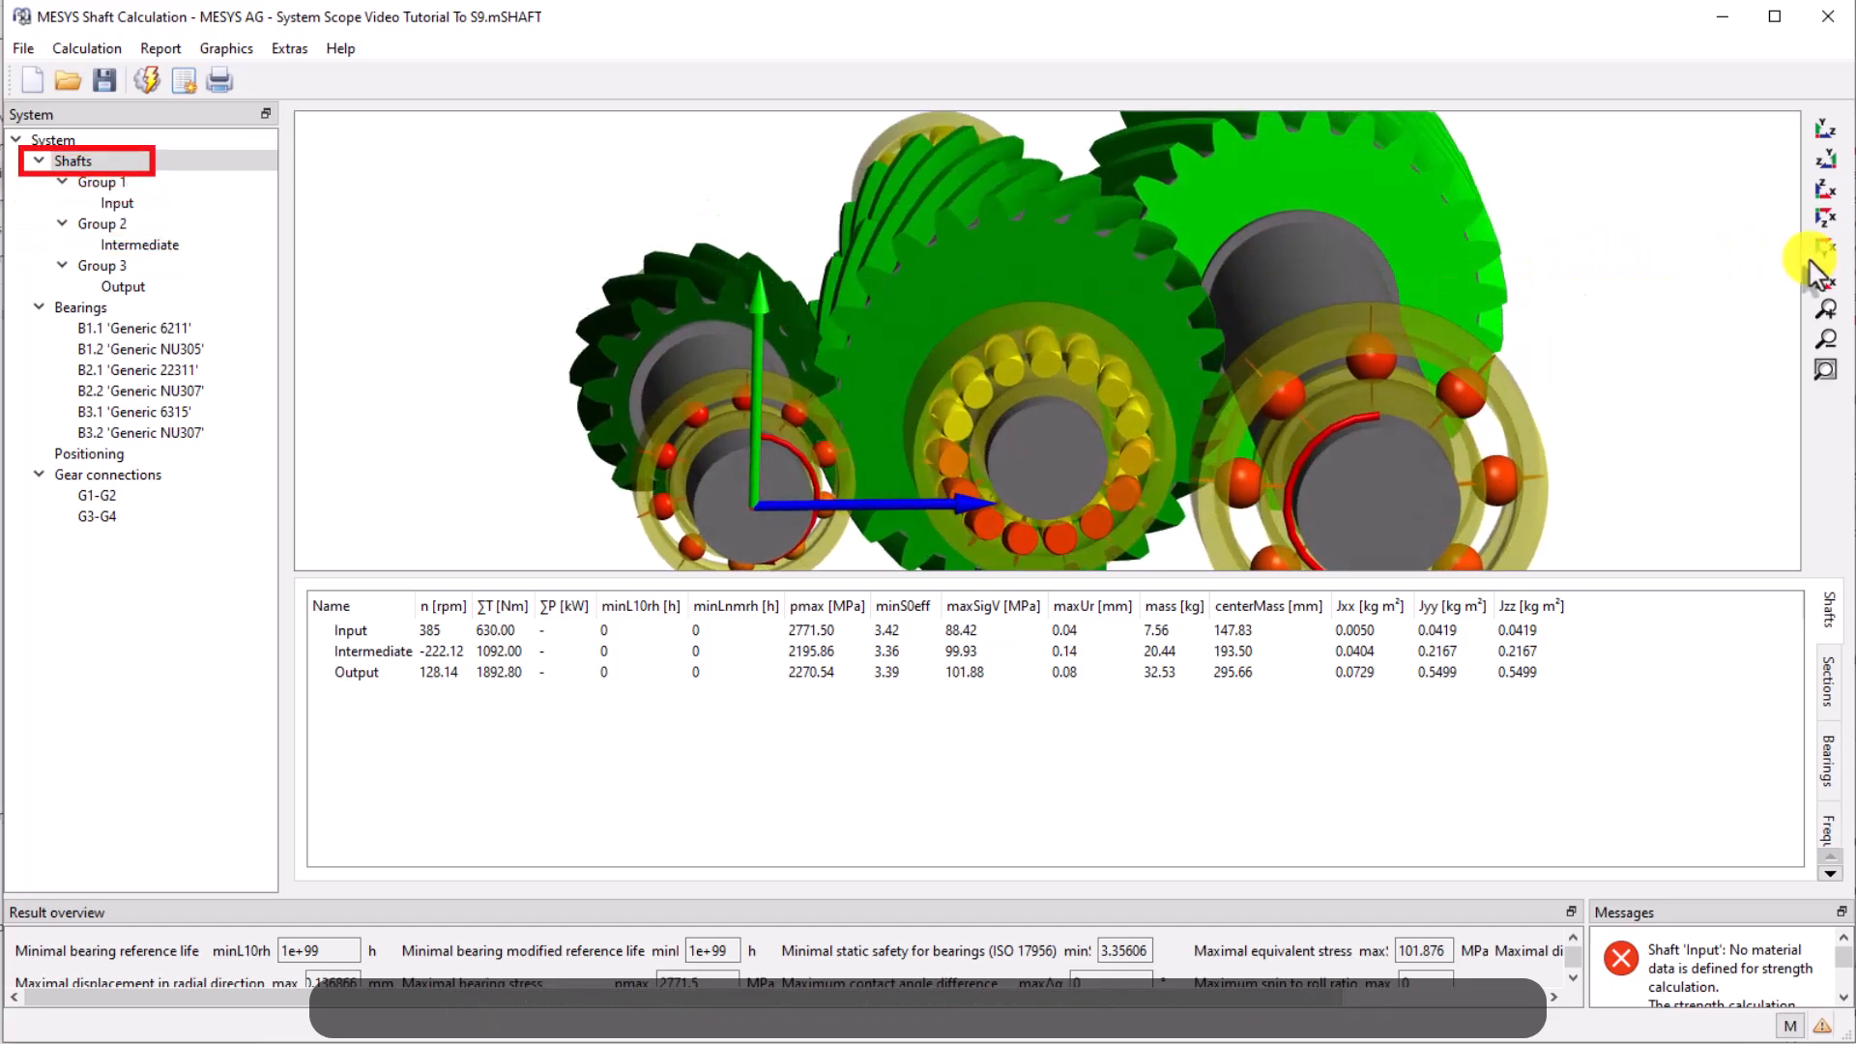
left_click(1826, 277)
left_click(1826, 247)
left_click(1828, 199)
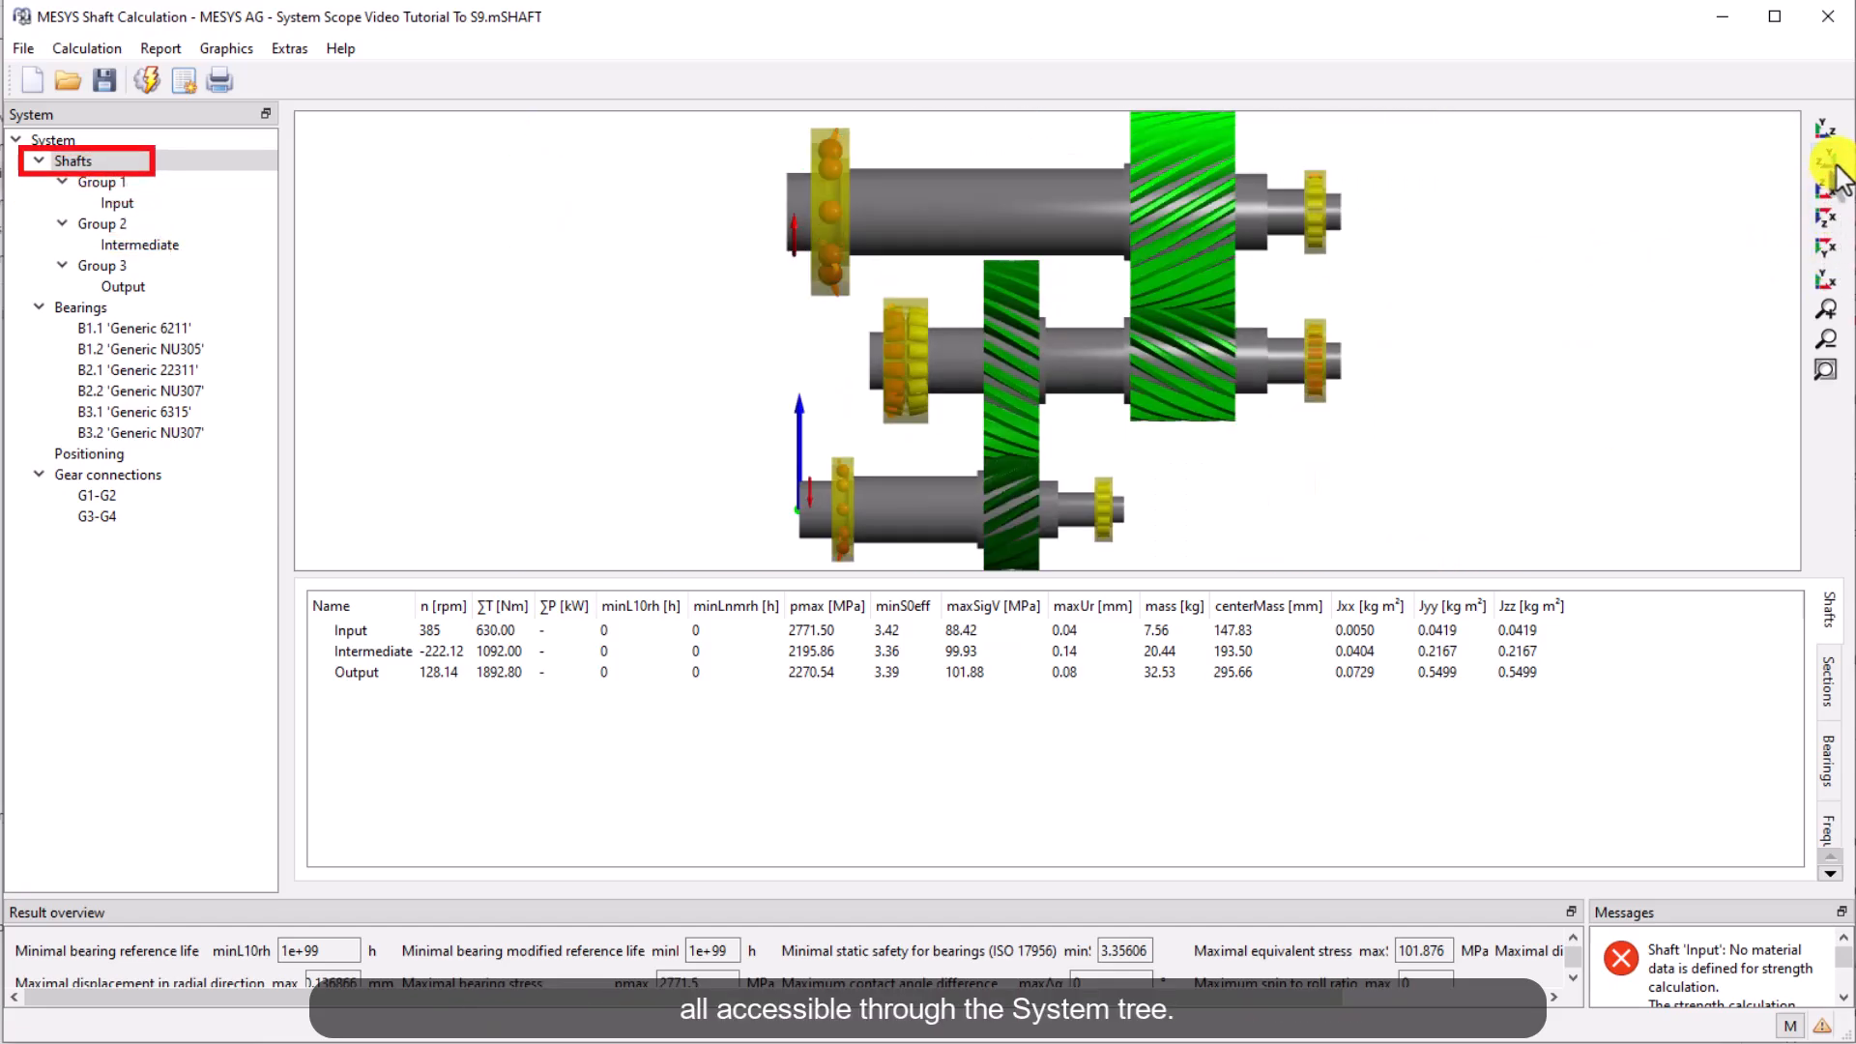
left_click(1825, 159)
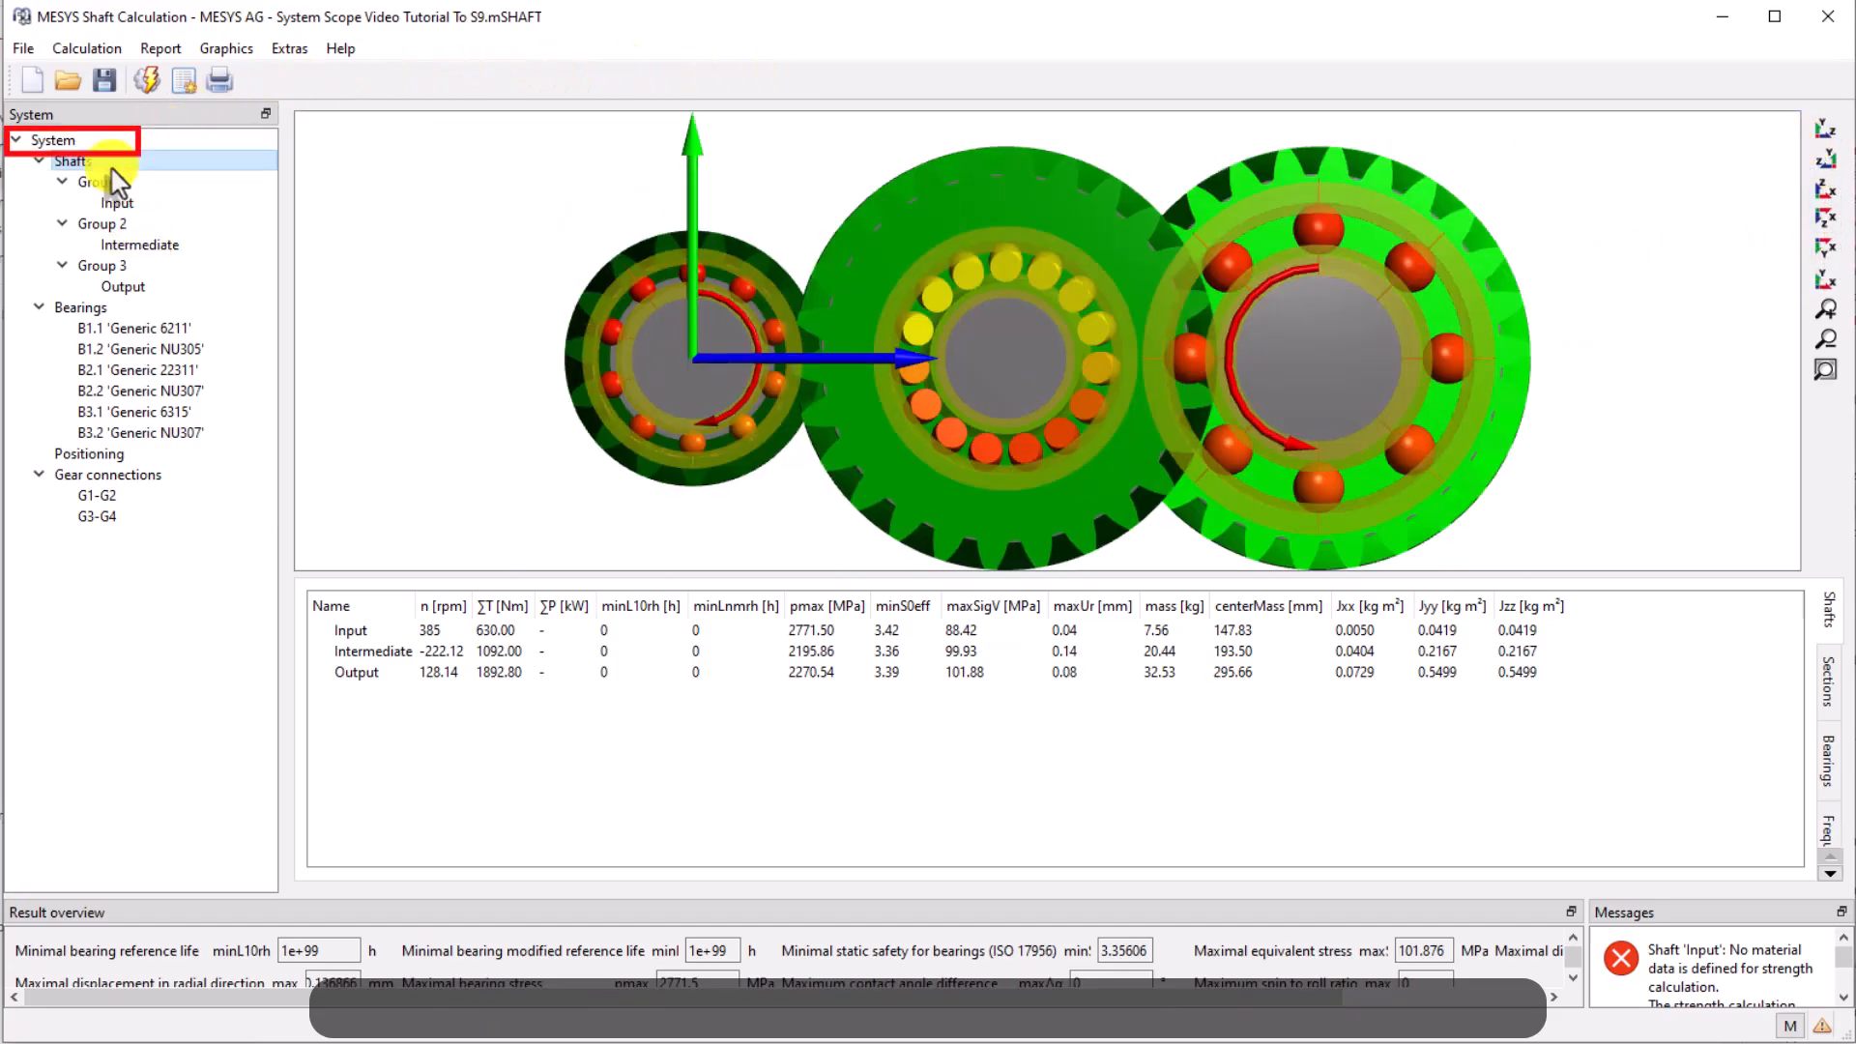
Check the position values of Group 1, Group 2 and Group 3 in the group properties
left_click(105, 182)
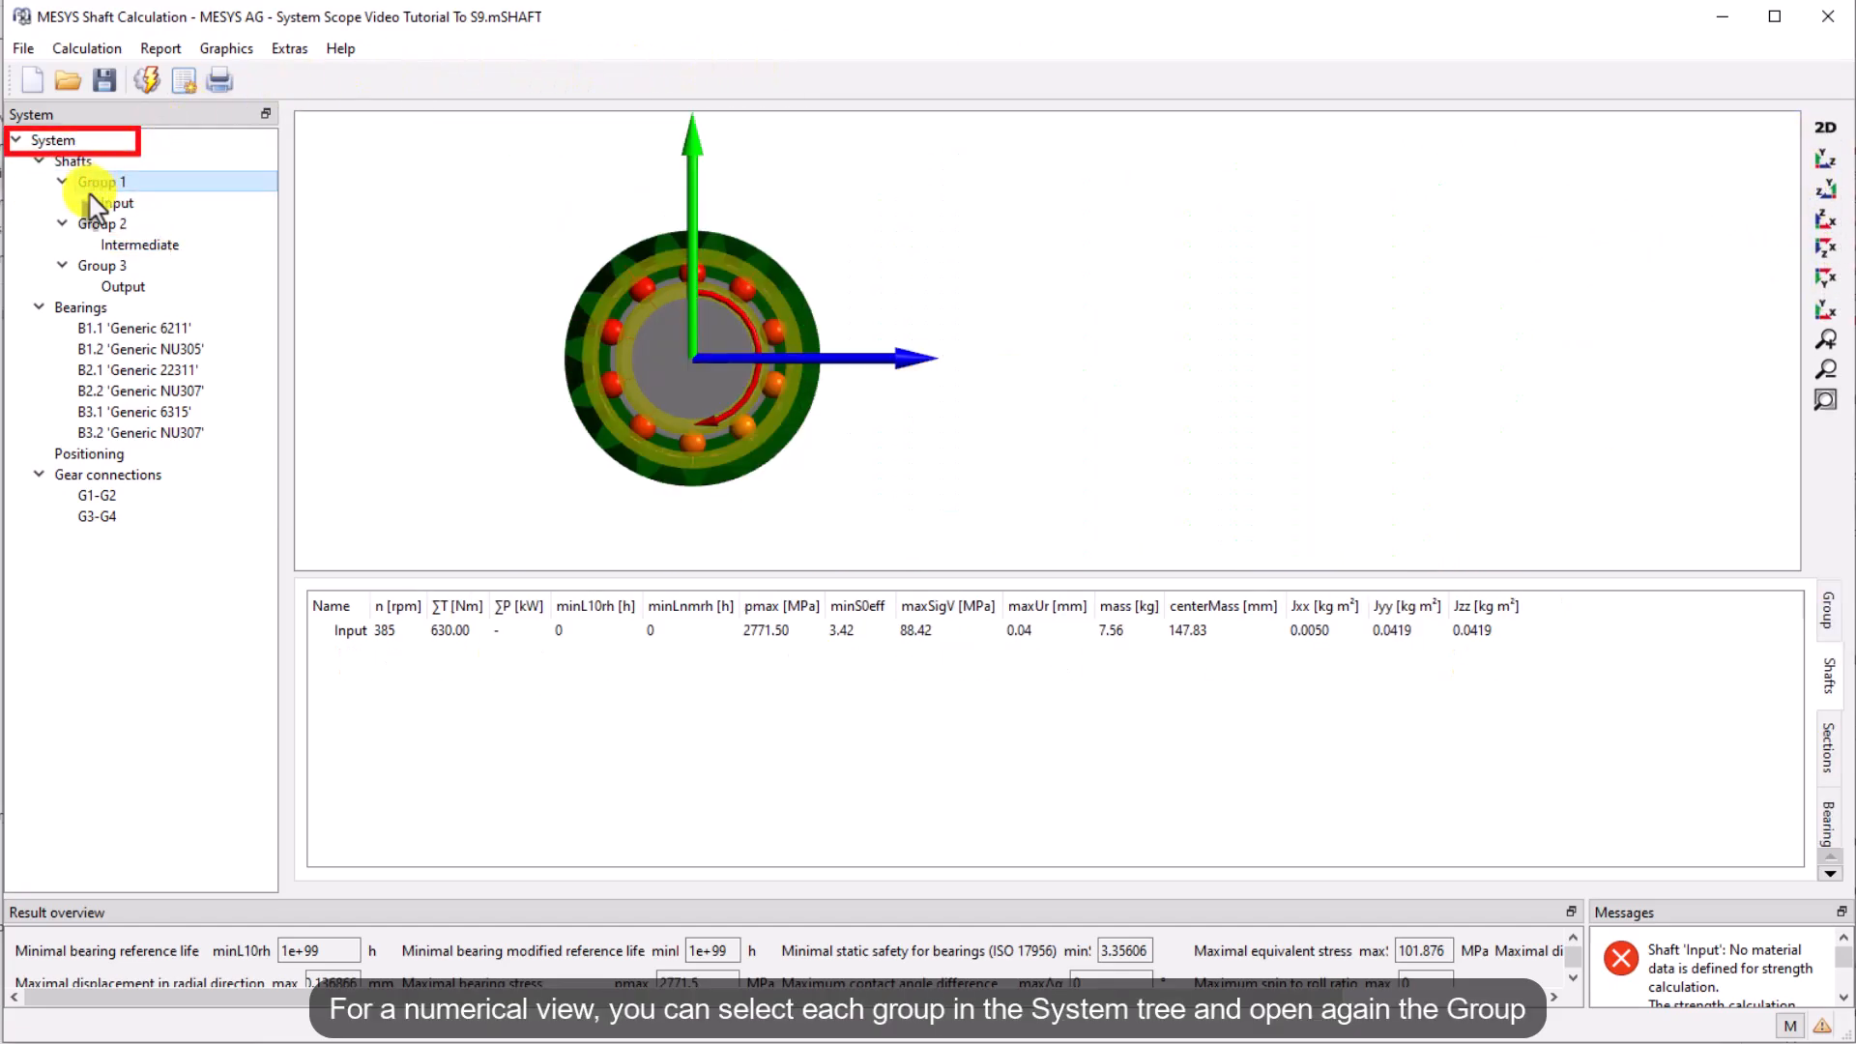
left_click(1826, 609)
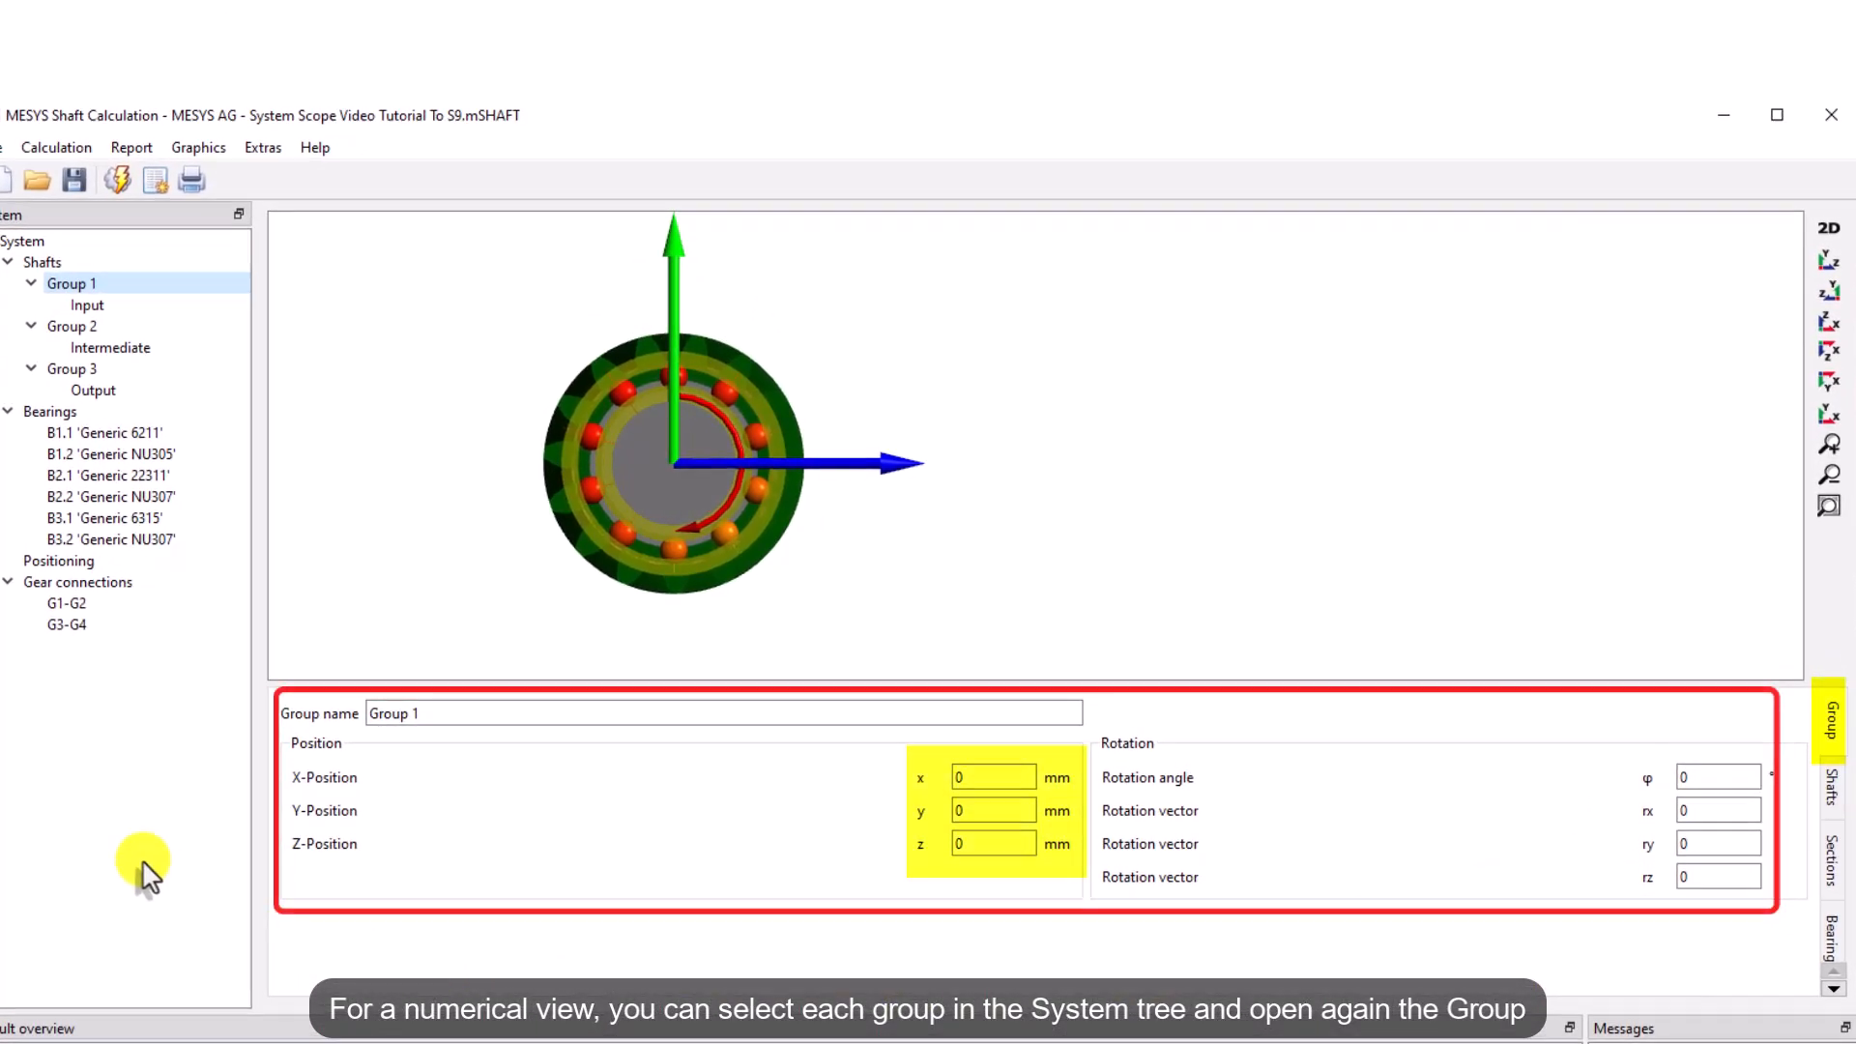
left_click(73, 327)
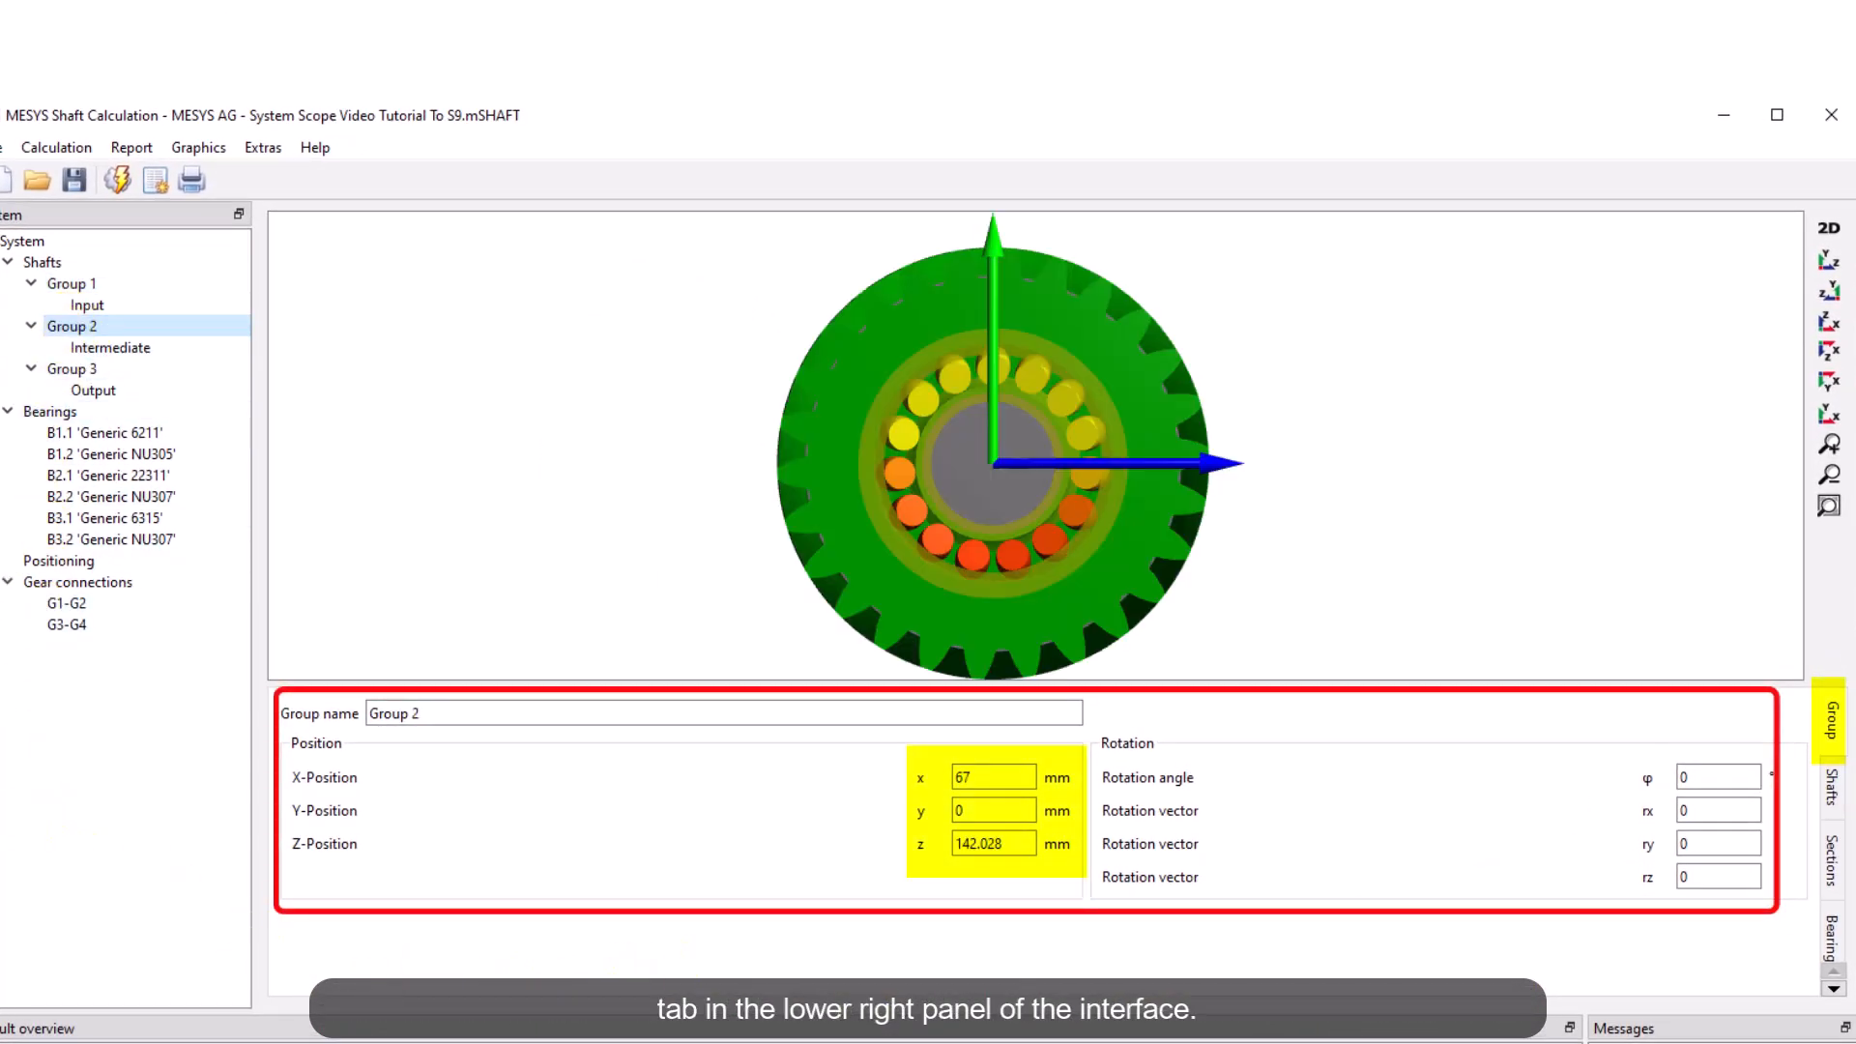
left_click(68, 368)
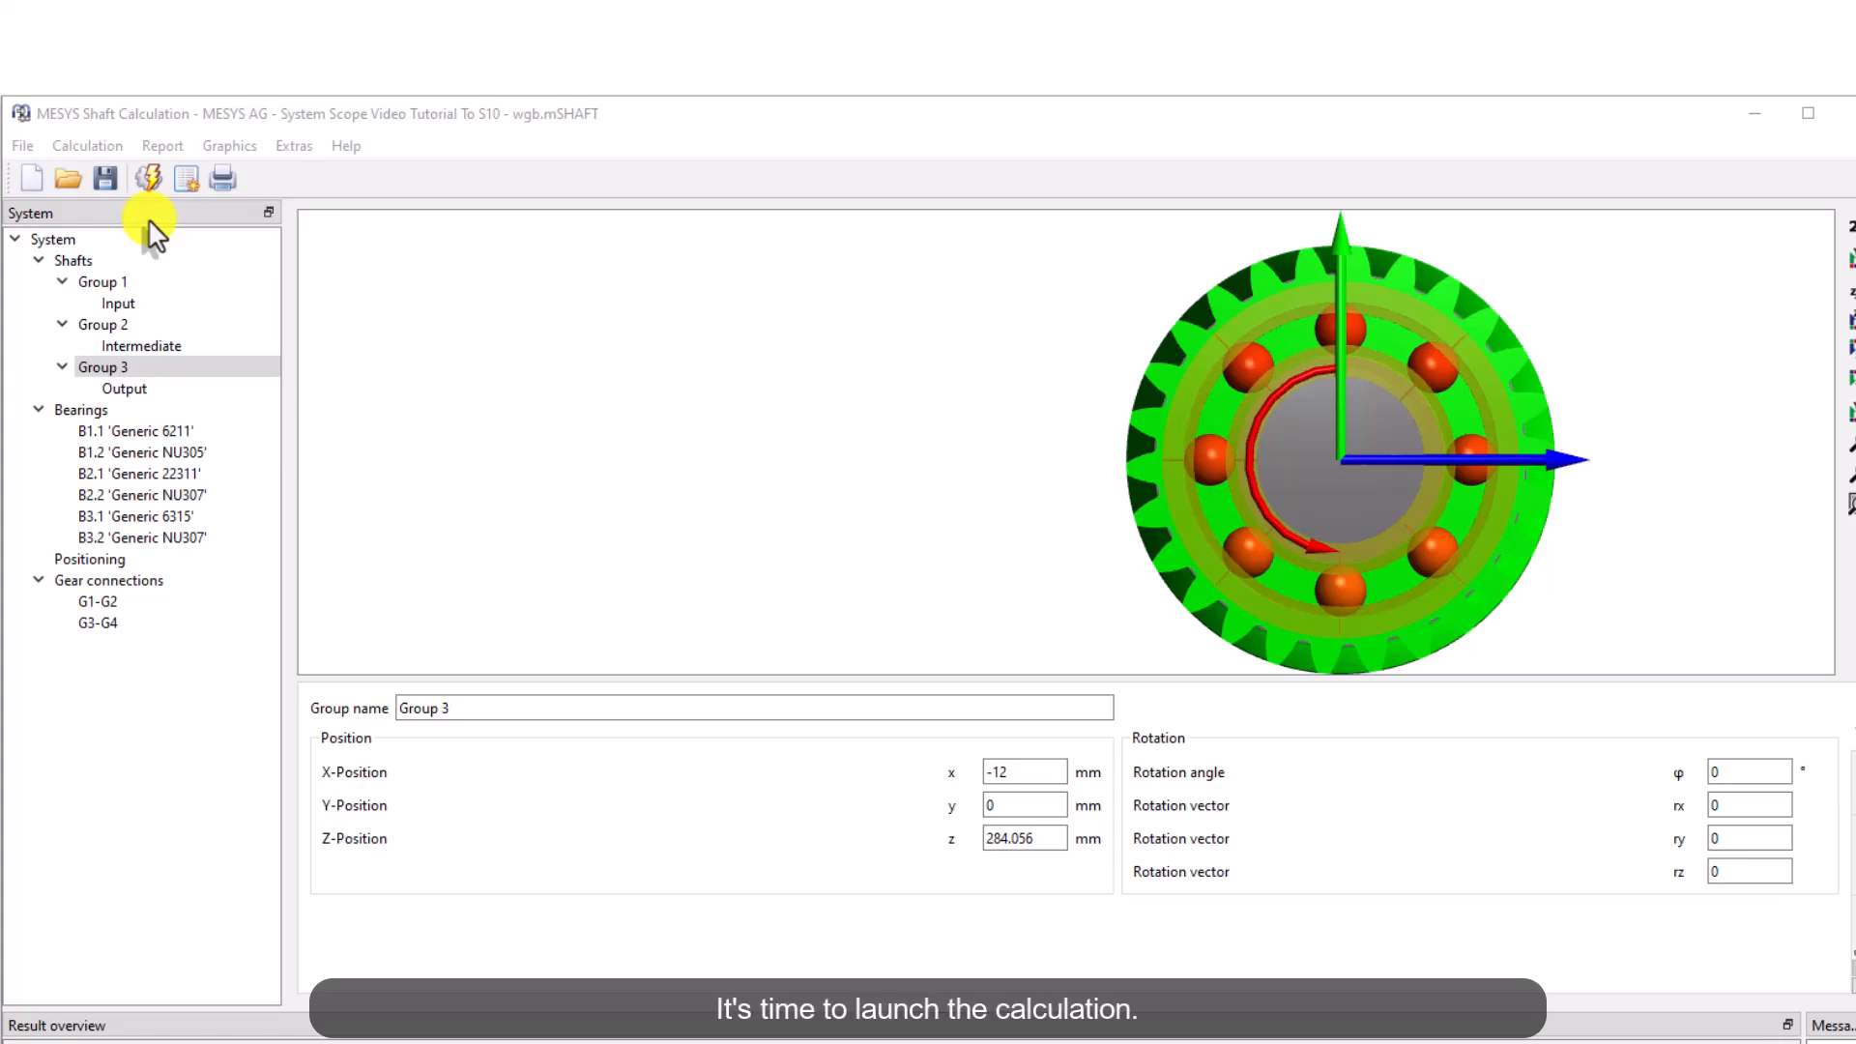
Run the calculation and enlarge the result overview panel
left_click(78, 147)
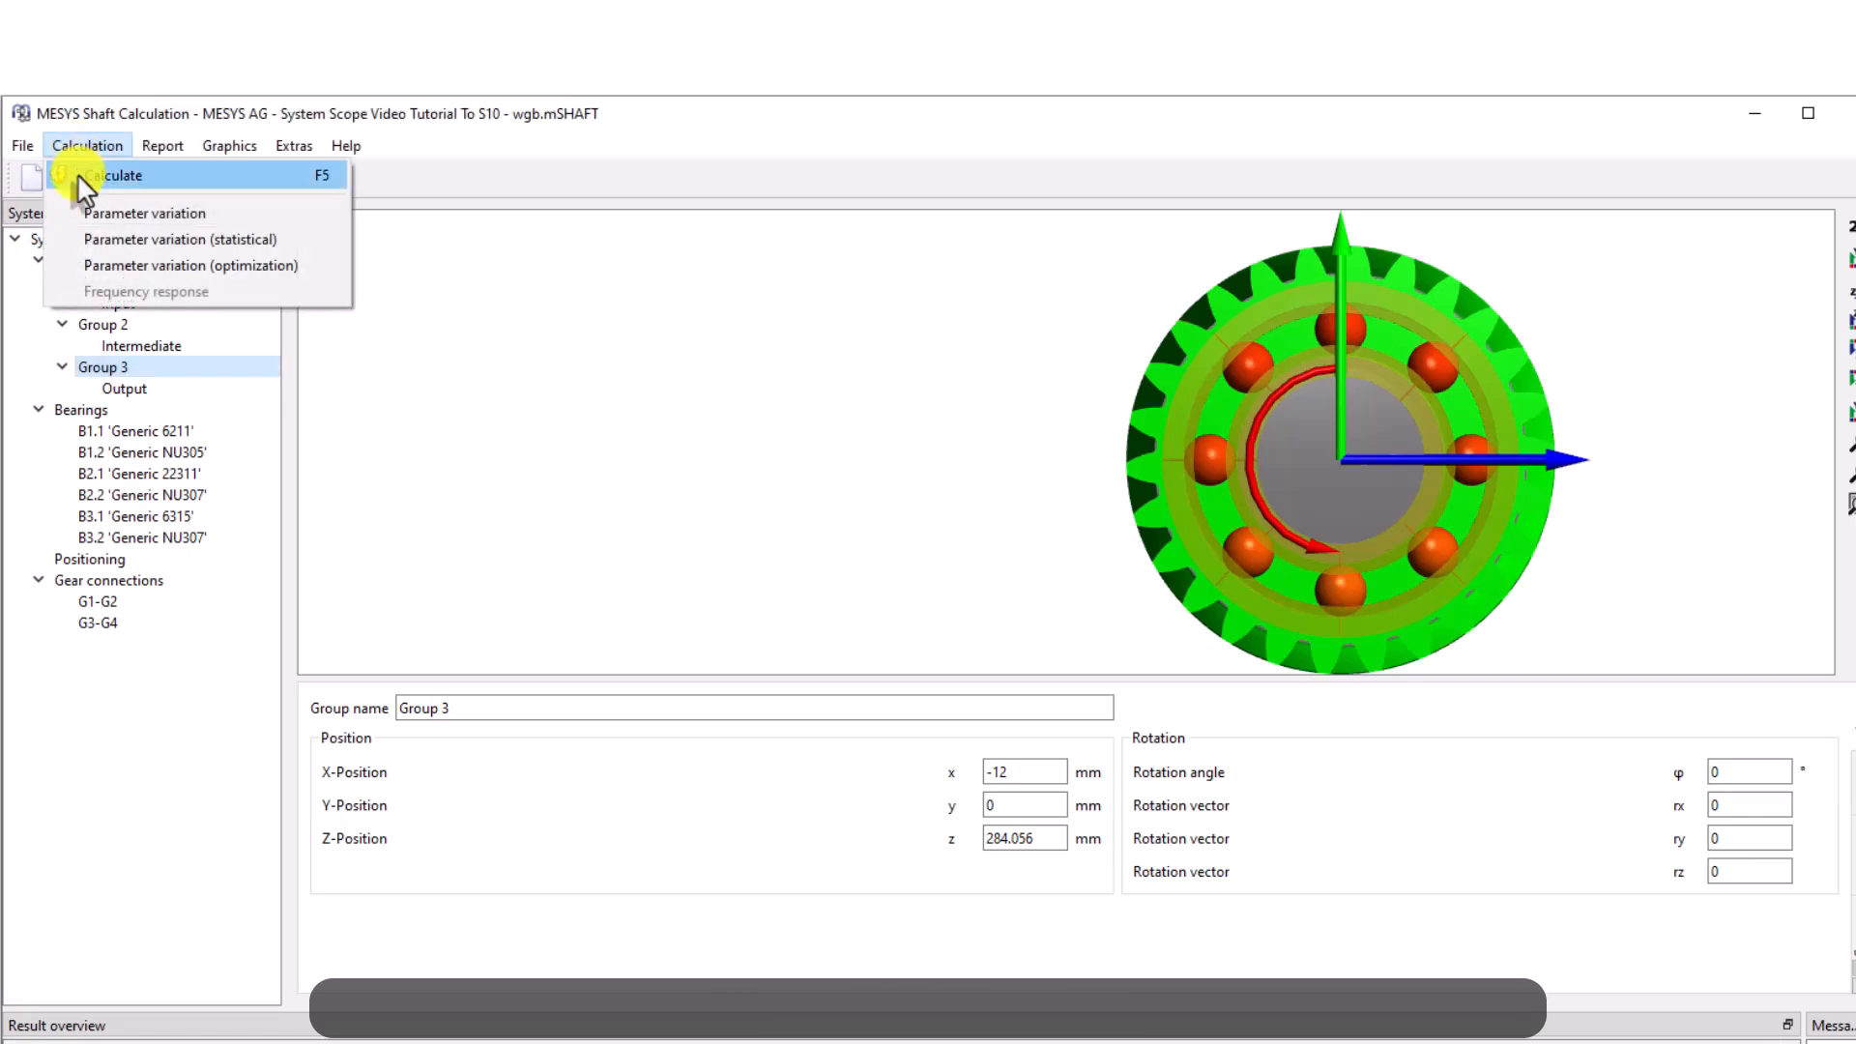
left_click(244, 177)
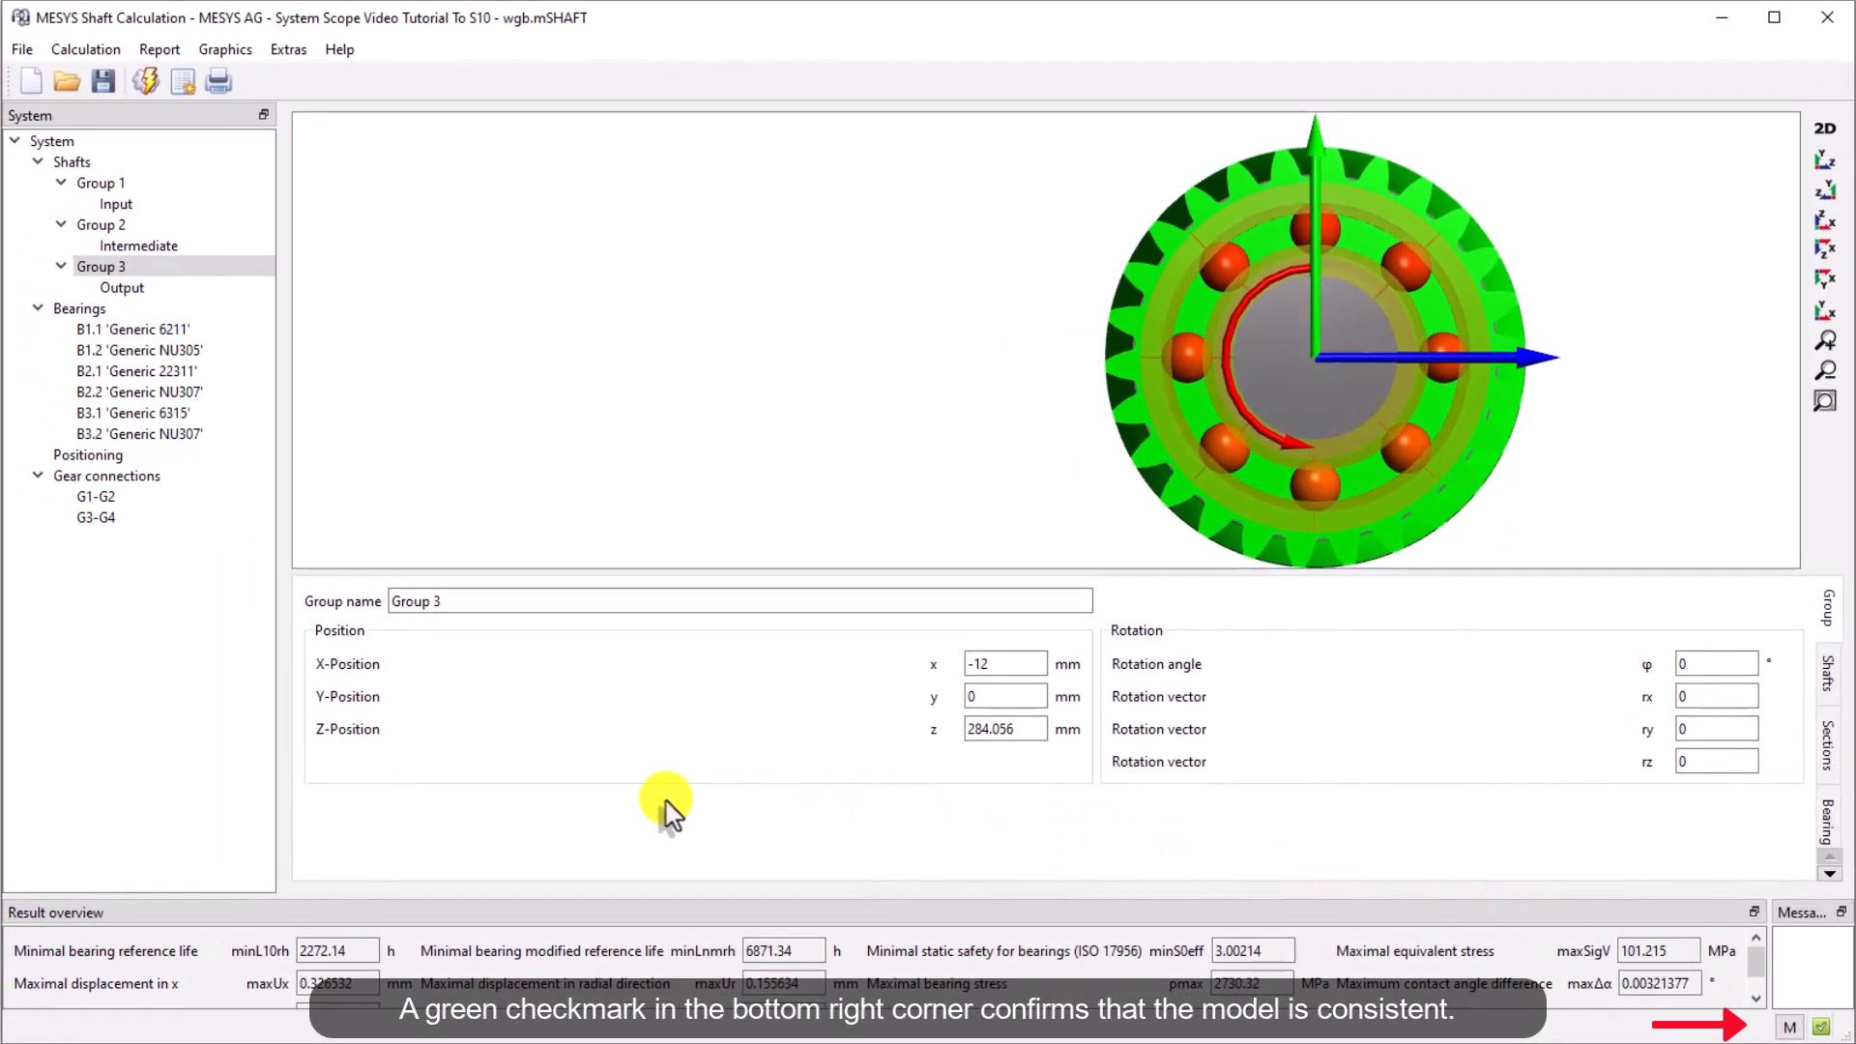
left_click(83, 164)
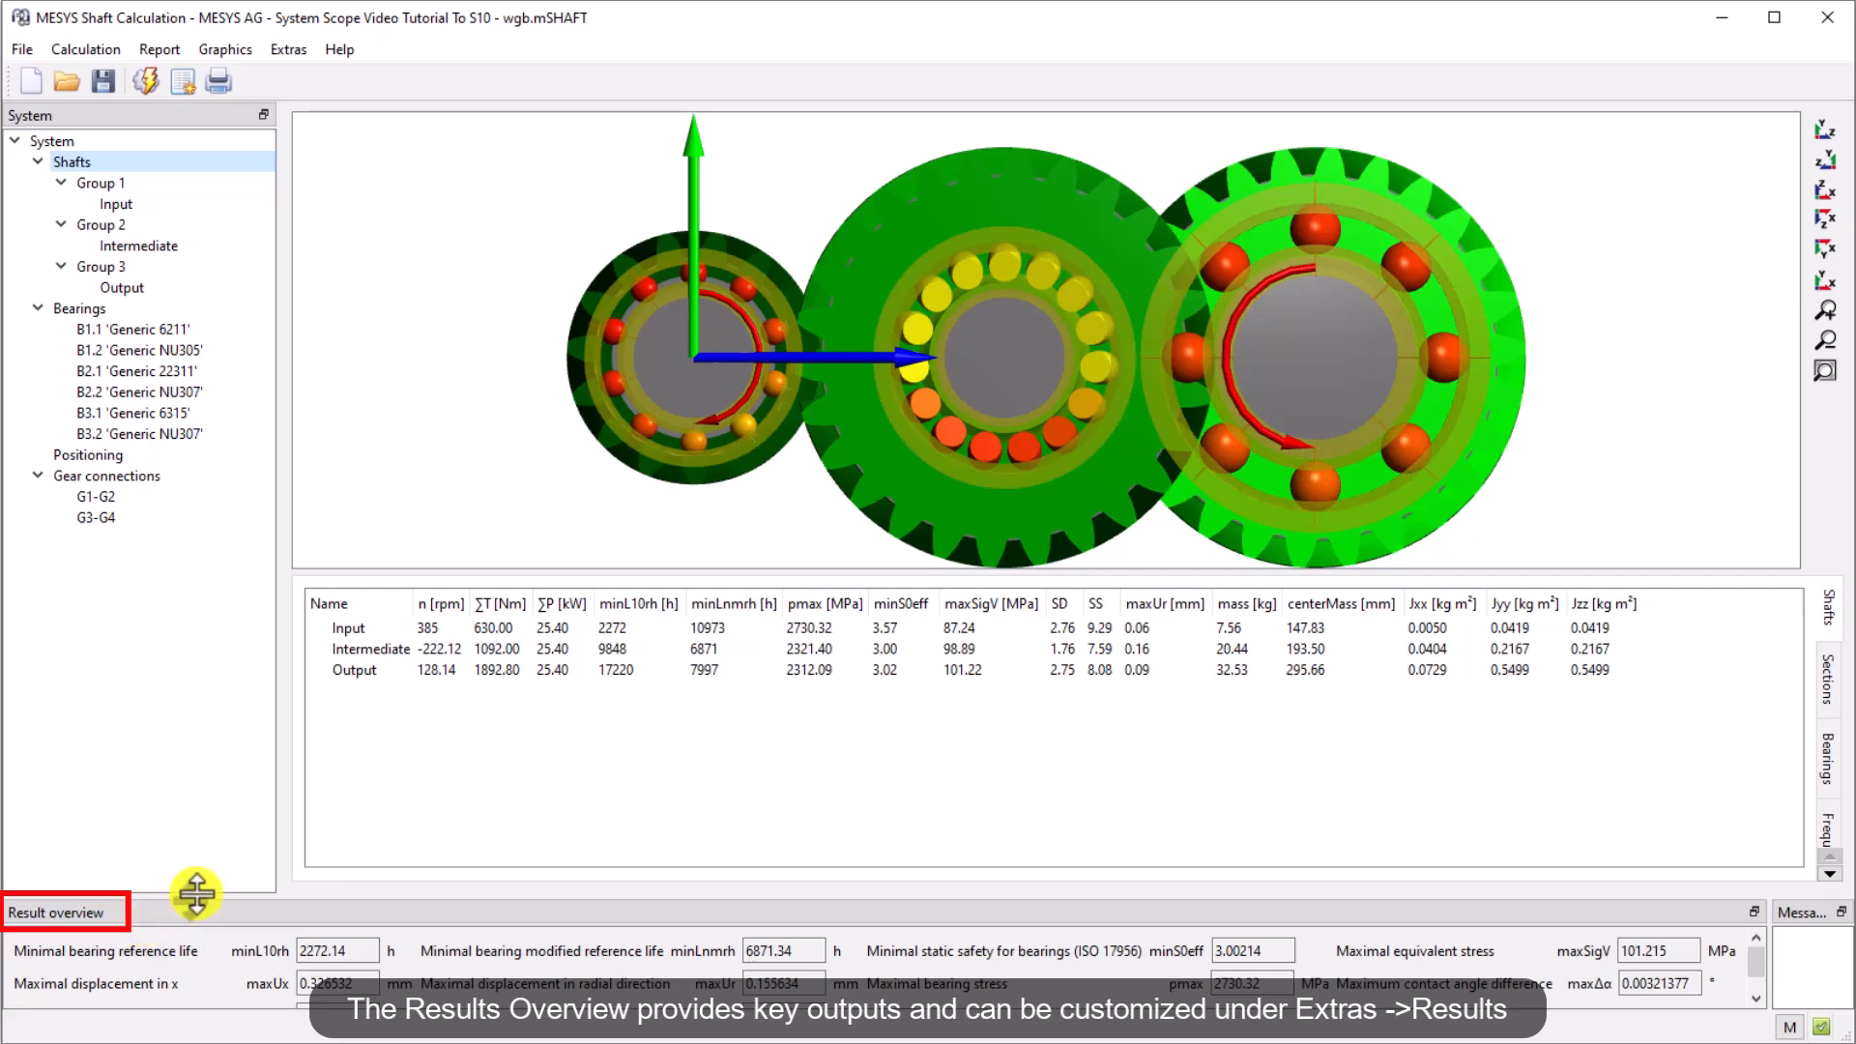
left_click_drag(193, 884, 190, 857)
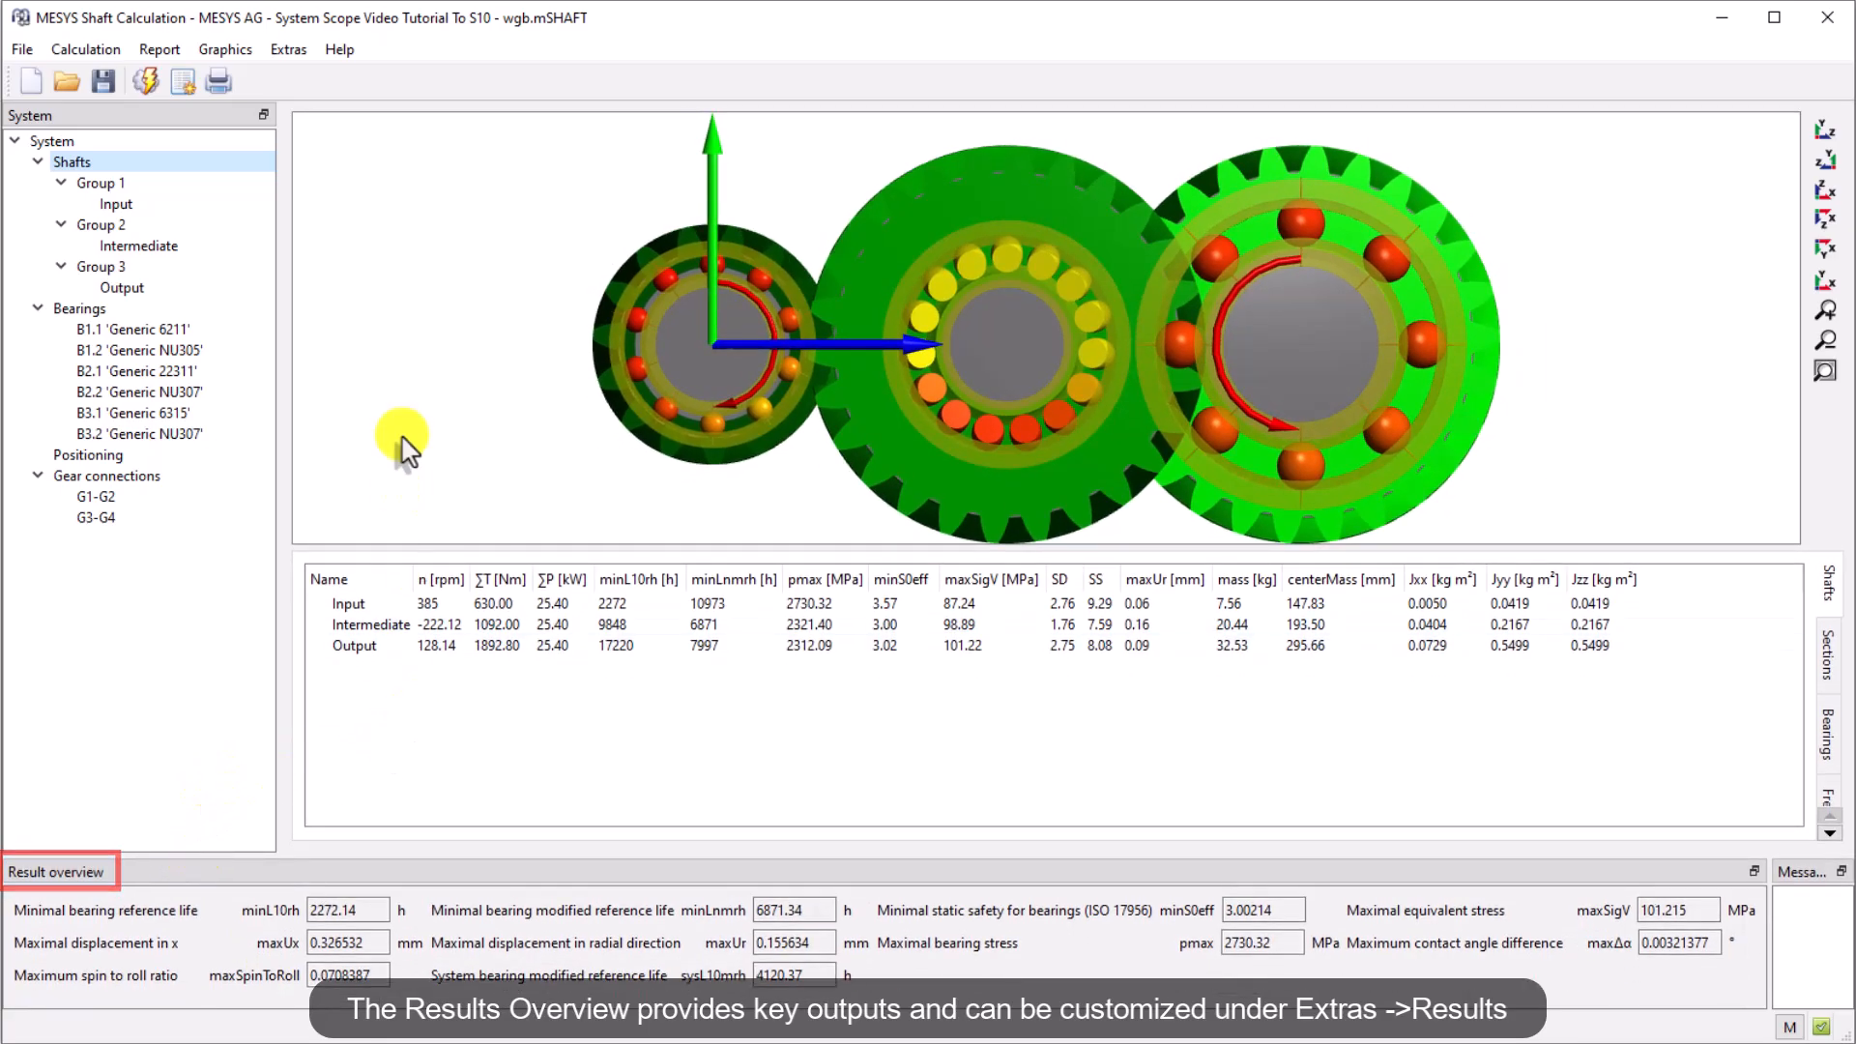
Inspect the settings for the result overview and cancel the dialog
left_click(288, 49)
left_click(358, 153)
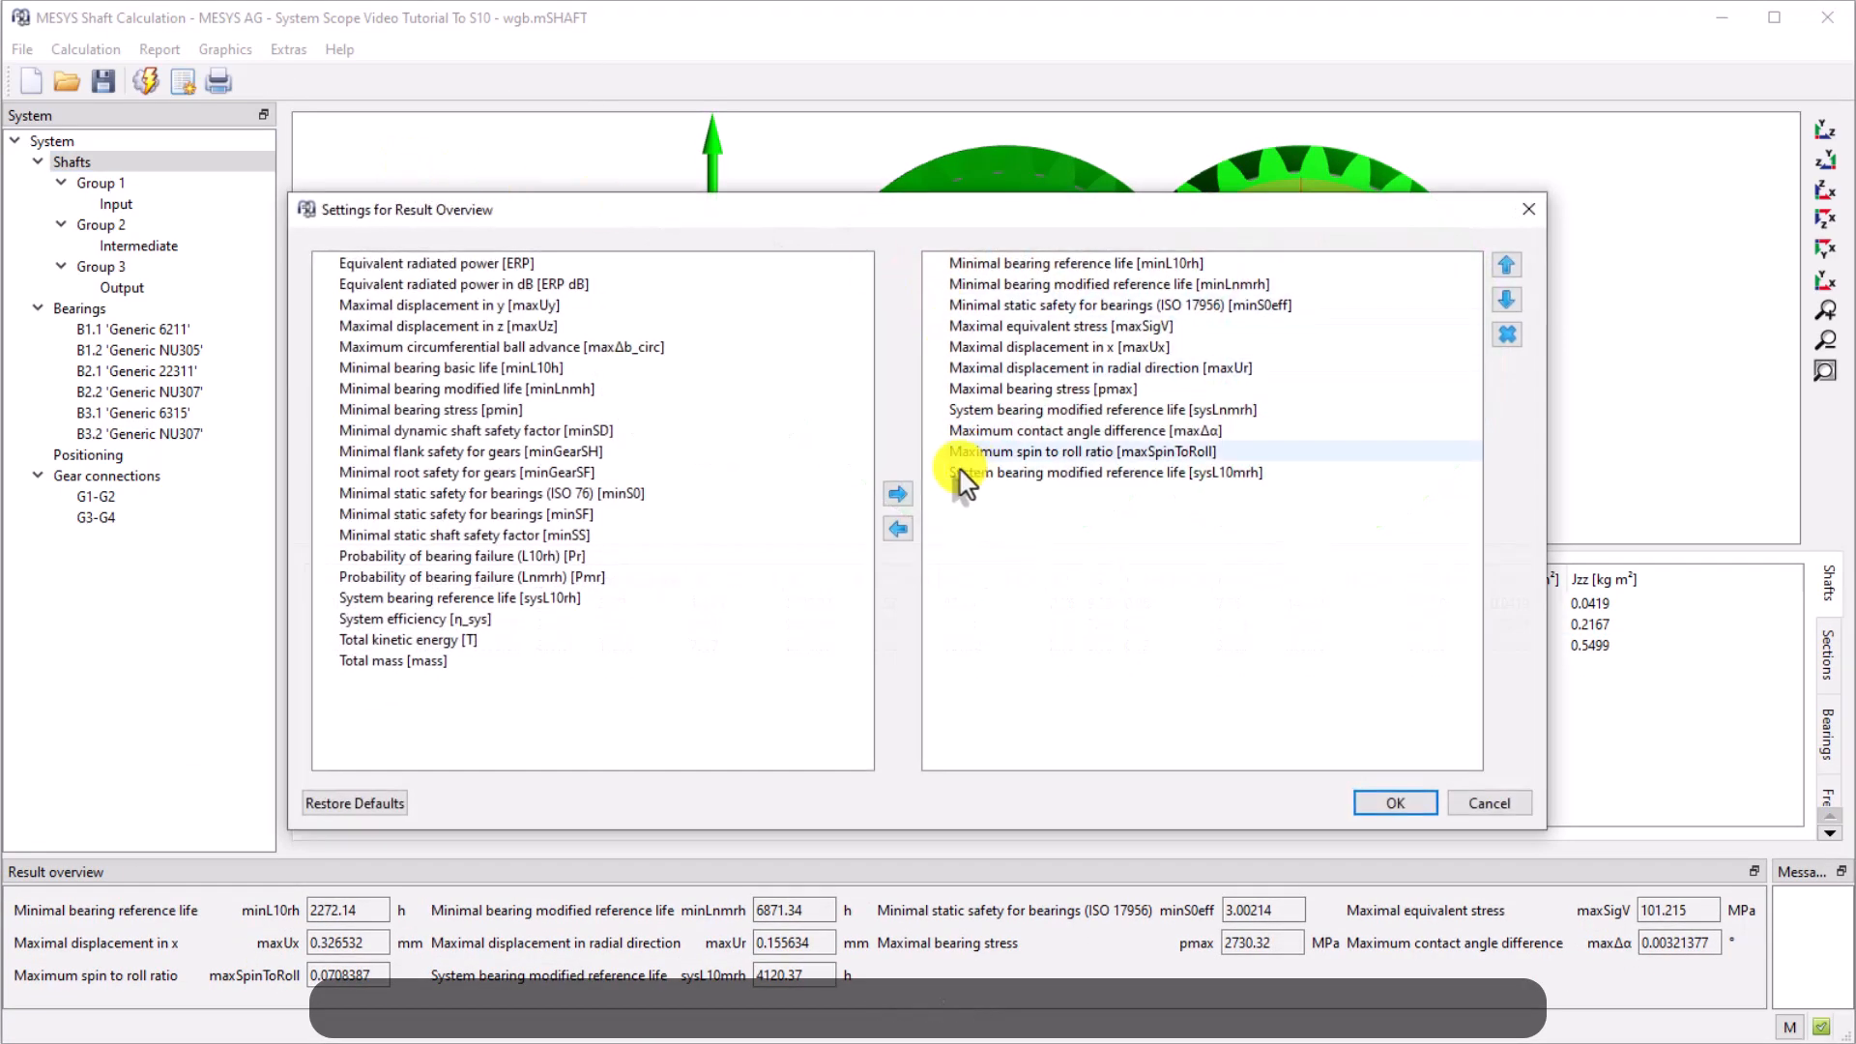
left_click(1494, 806)
Open the 3D power flow geometry view, enlarge it, orient it, and close it
left_click(225, 49)
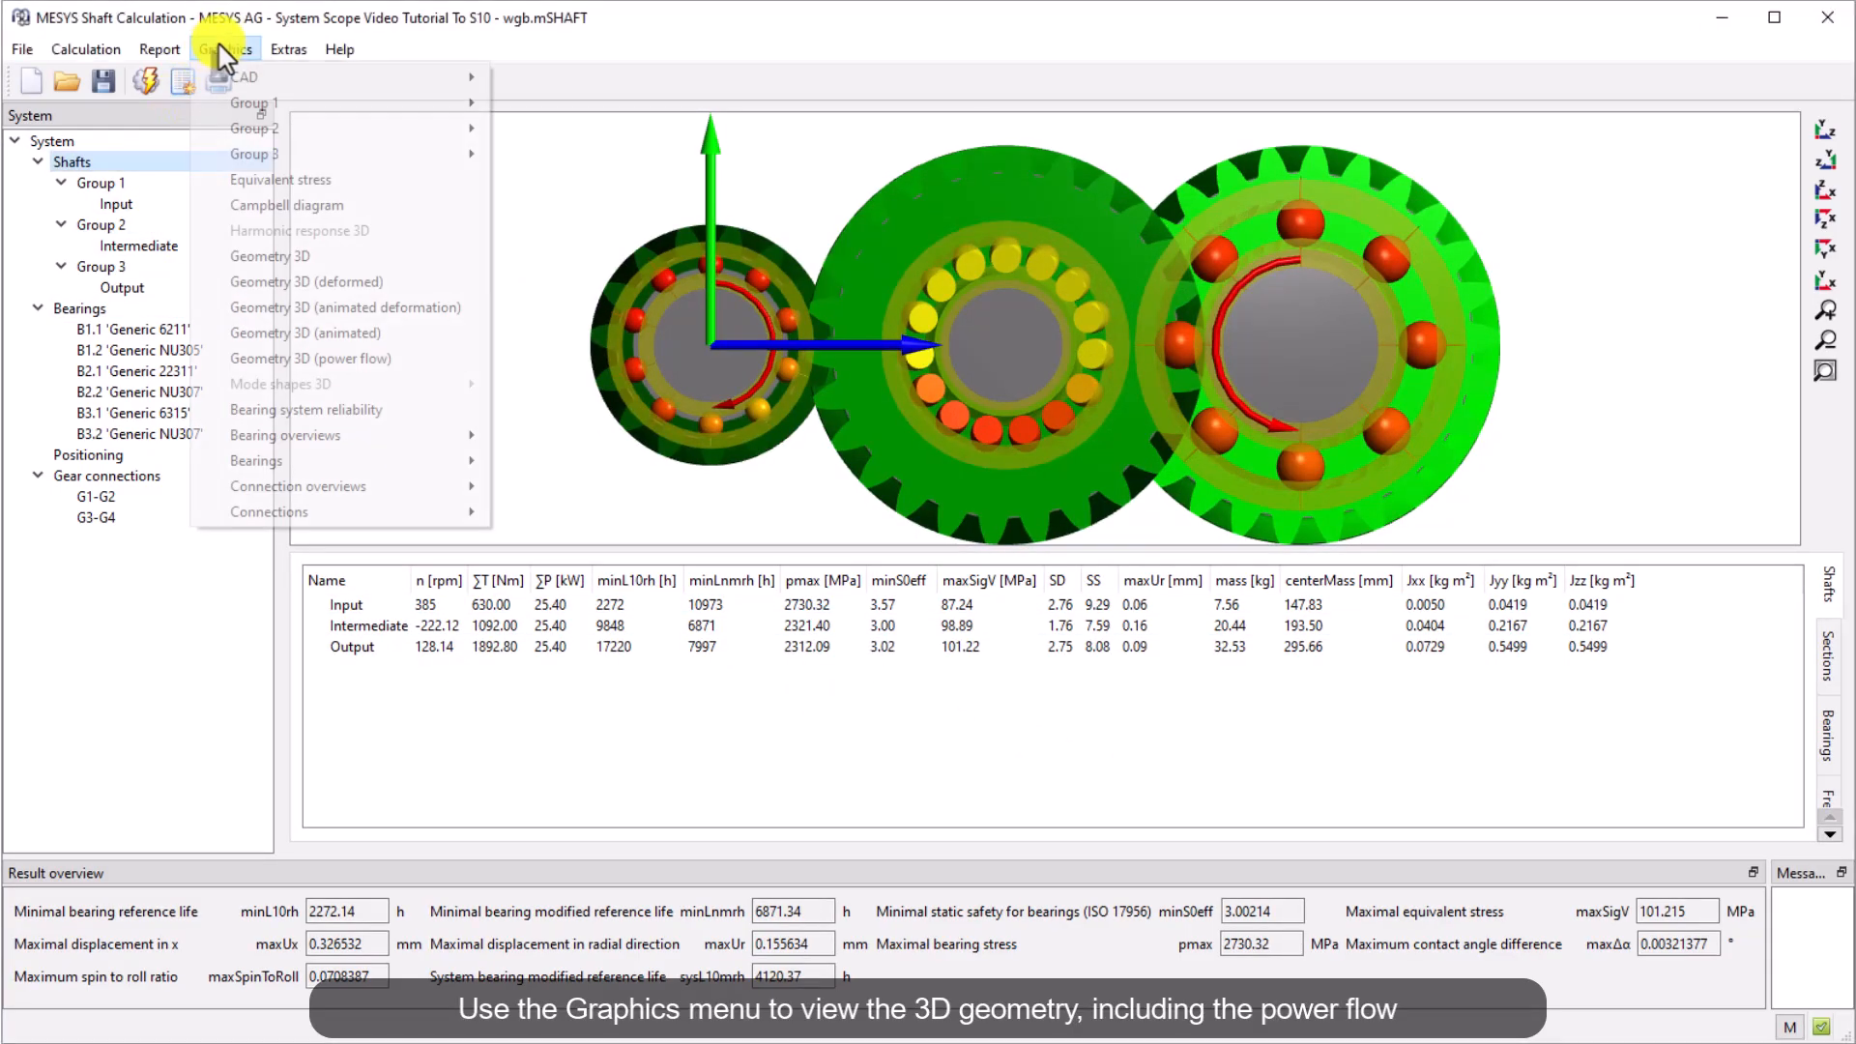
left_click(421, 362)
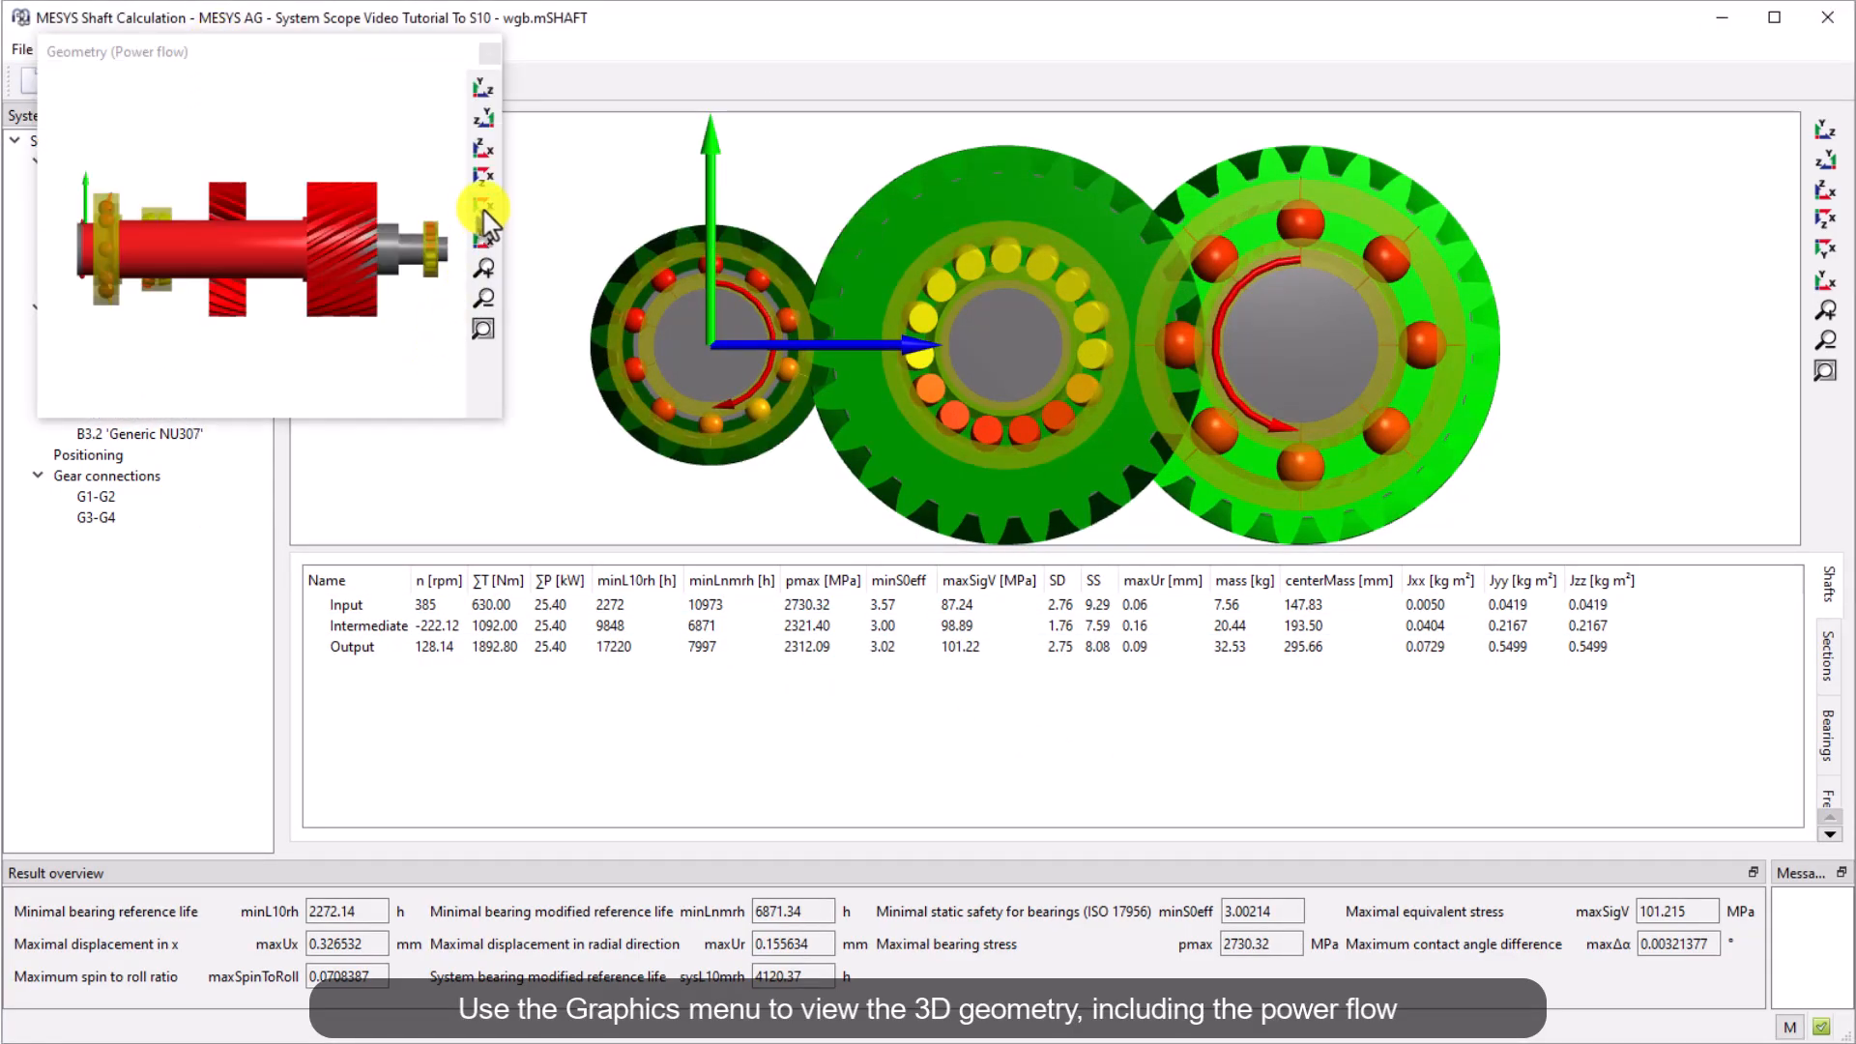
left_click(480, 152)
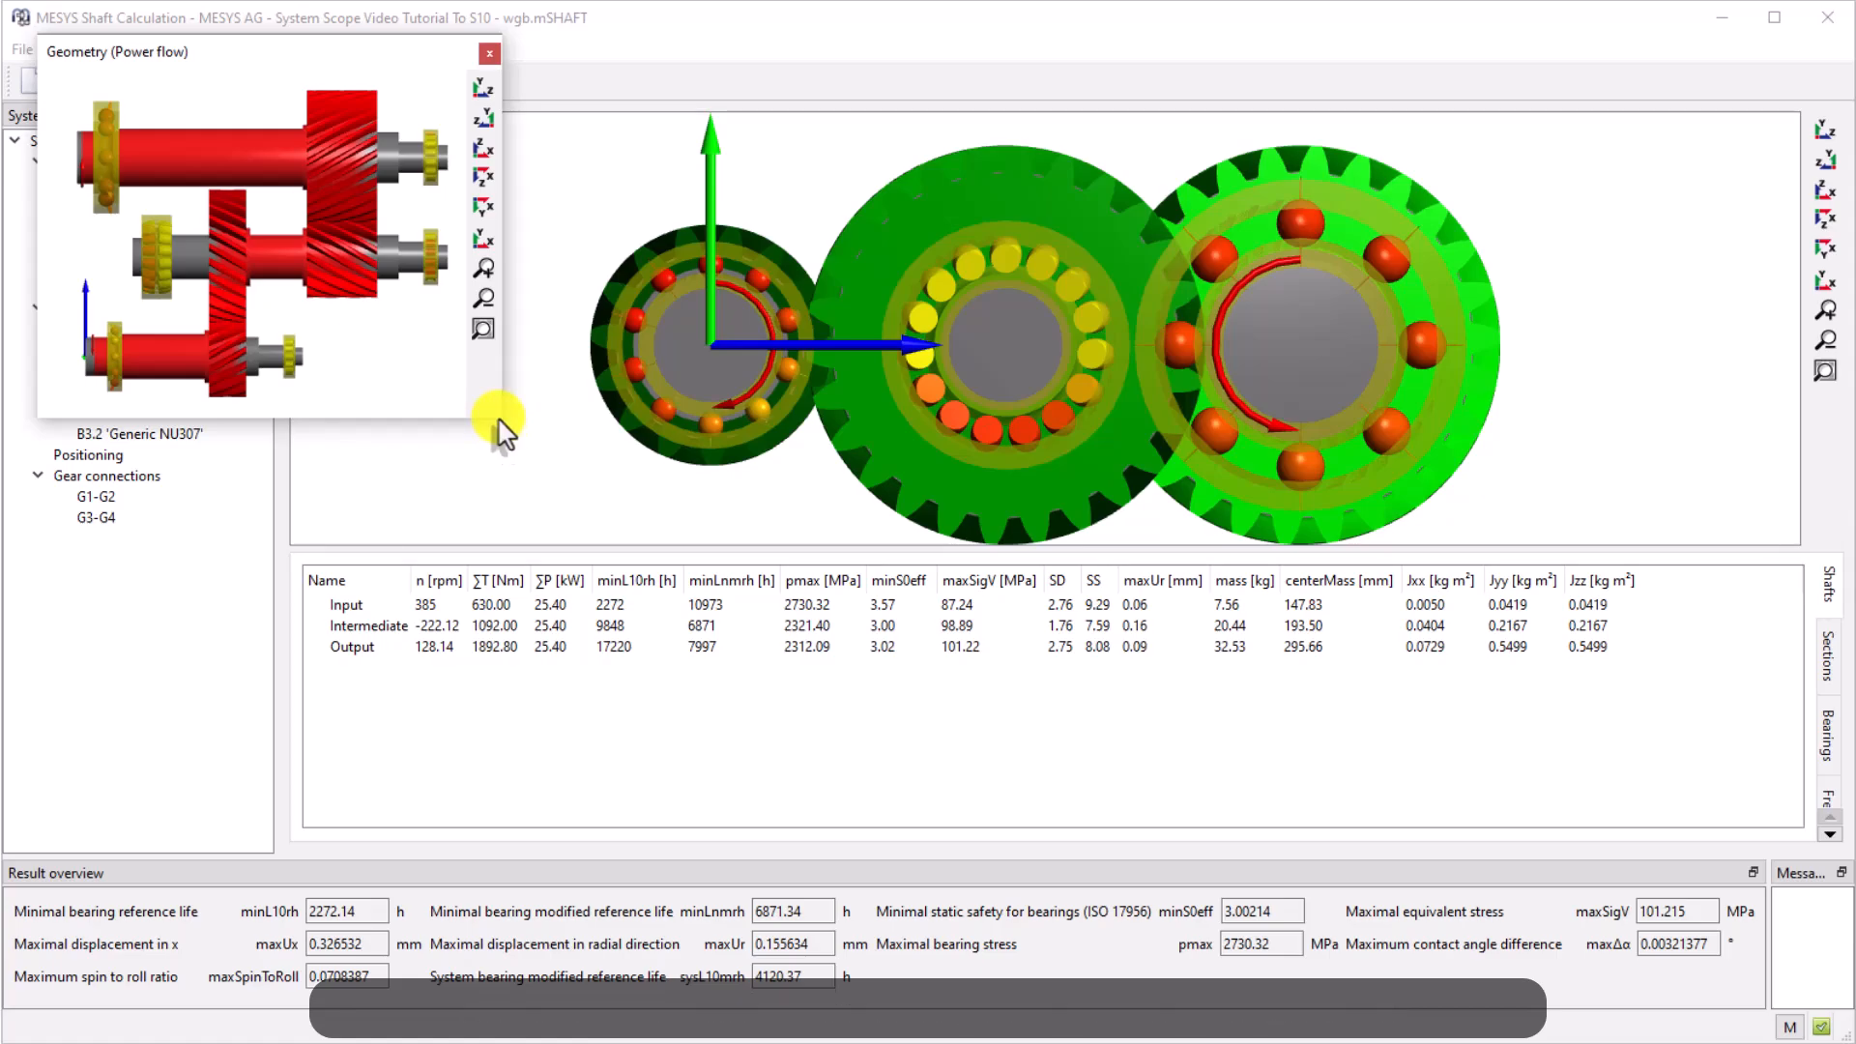
left_click_drag(501, 418, 981, 799)
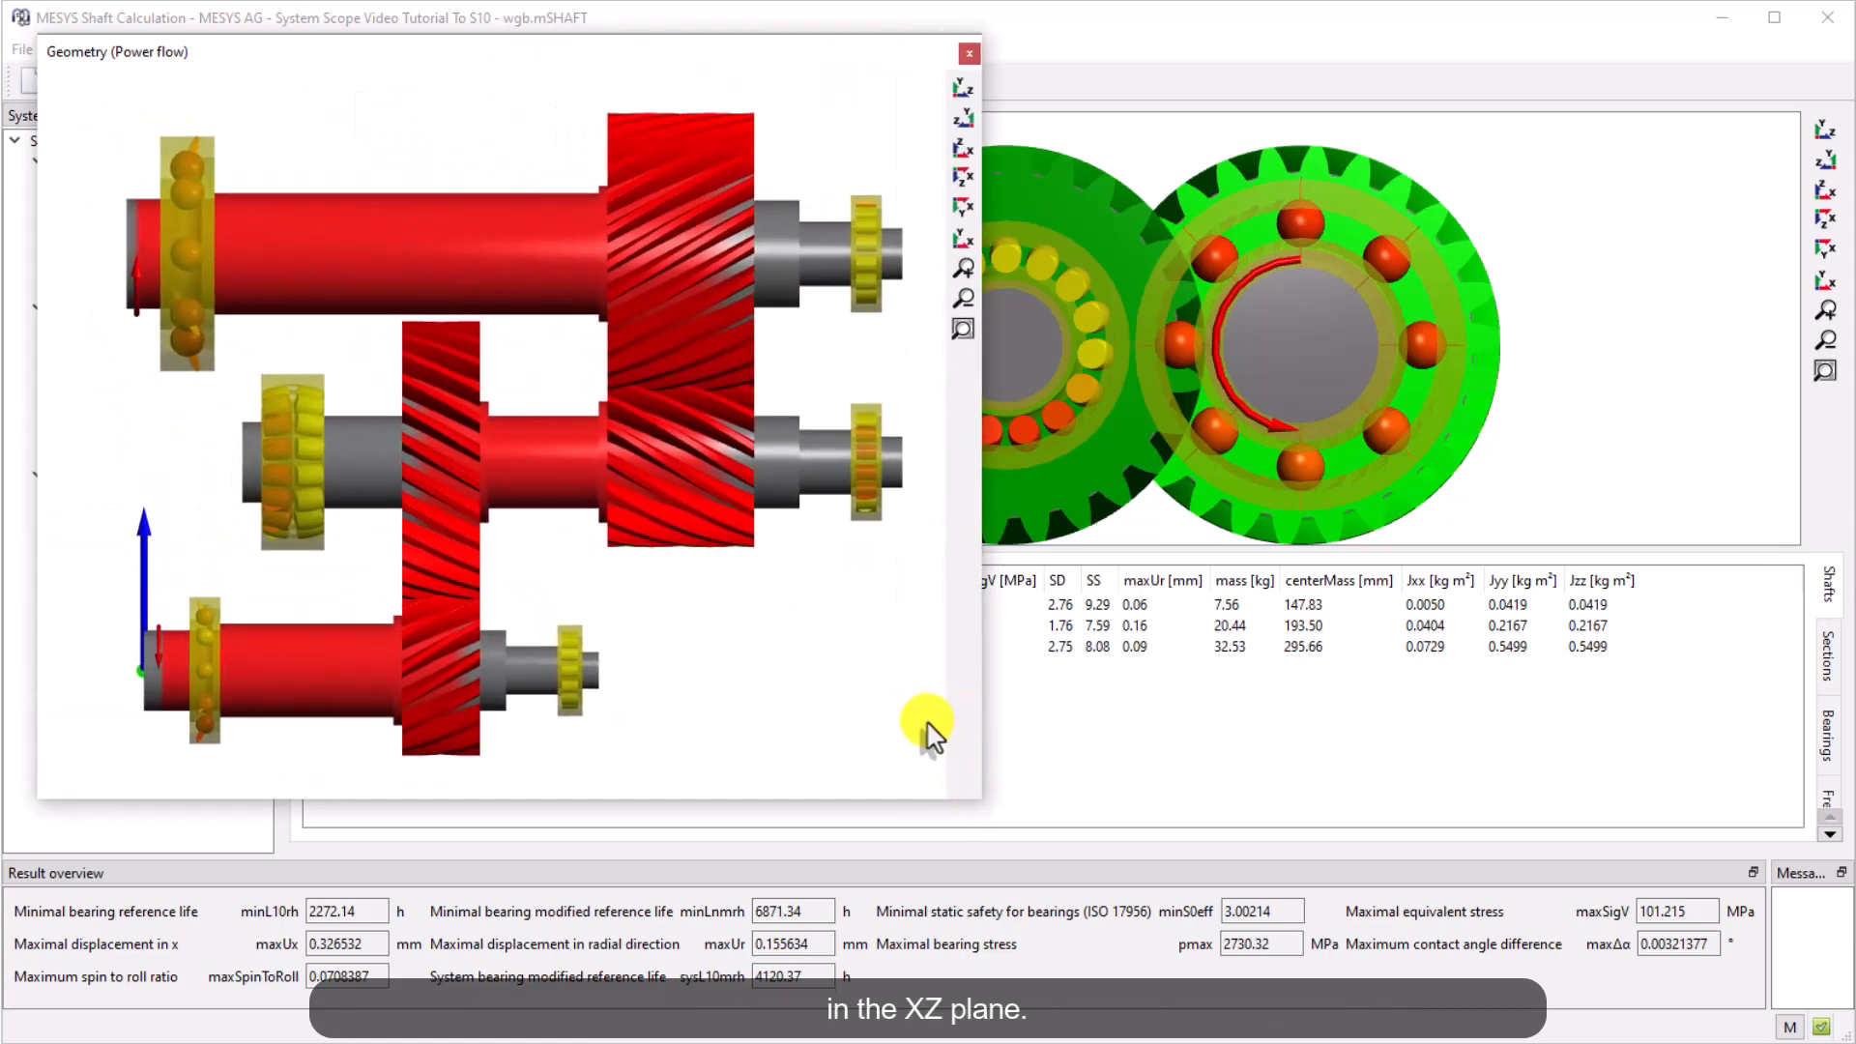
left_click(970, 53)
Open the deformed 3D geometry view, resize and orient it, and close it
left_click(218, 49)
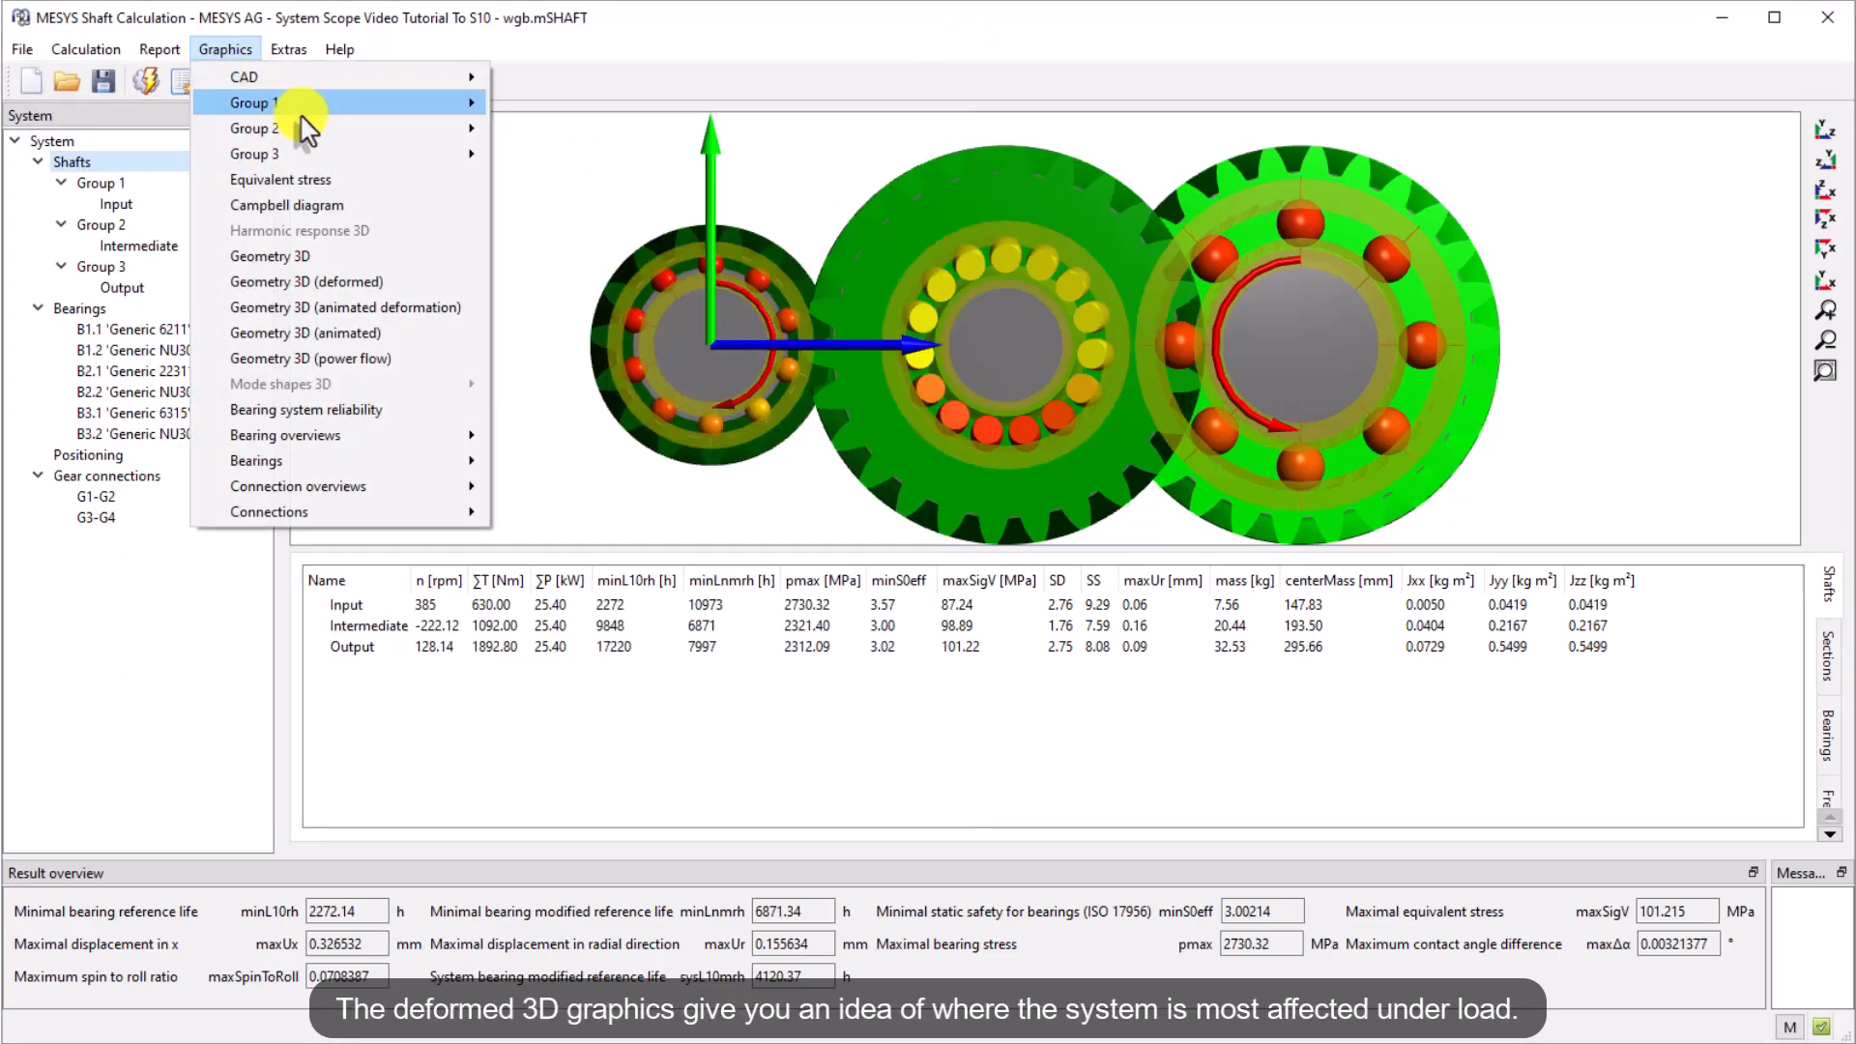
left_click(432, 278)
left_click_drag(499, 423, 773, 713)
left_click_drag(580, 580, 275, 665)
left_click(759, 155)
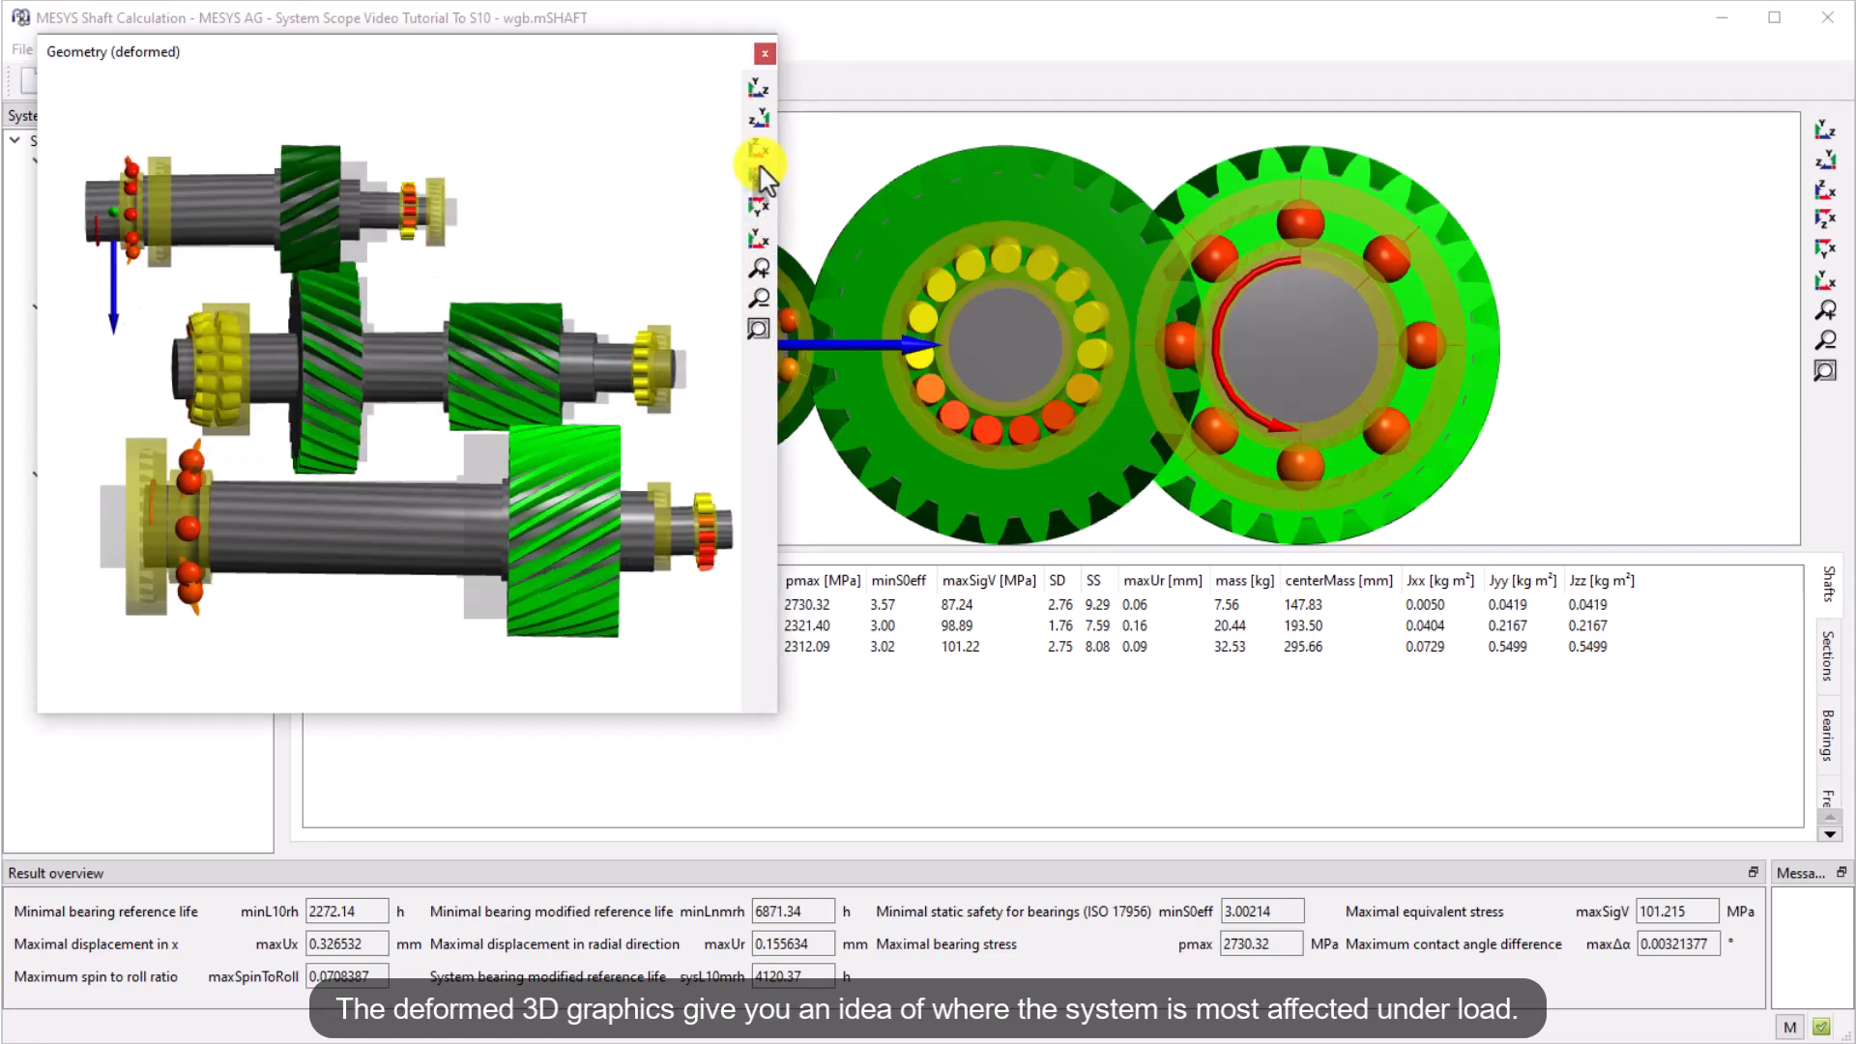
left_click(765, 53)
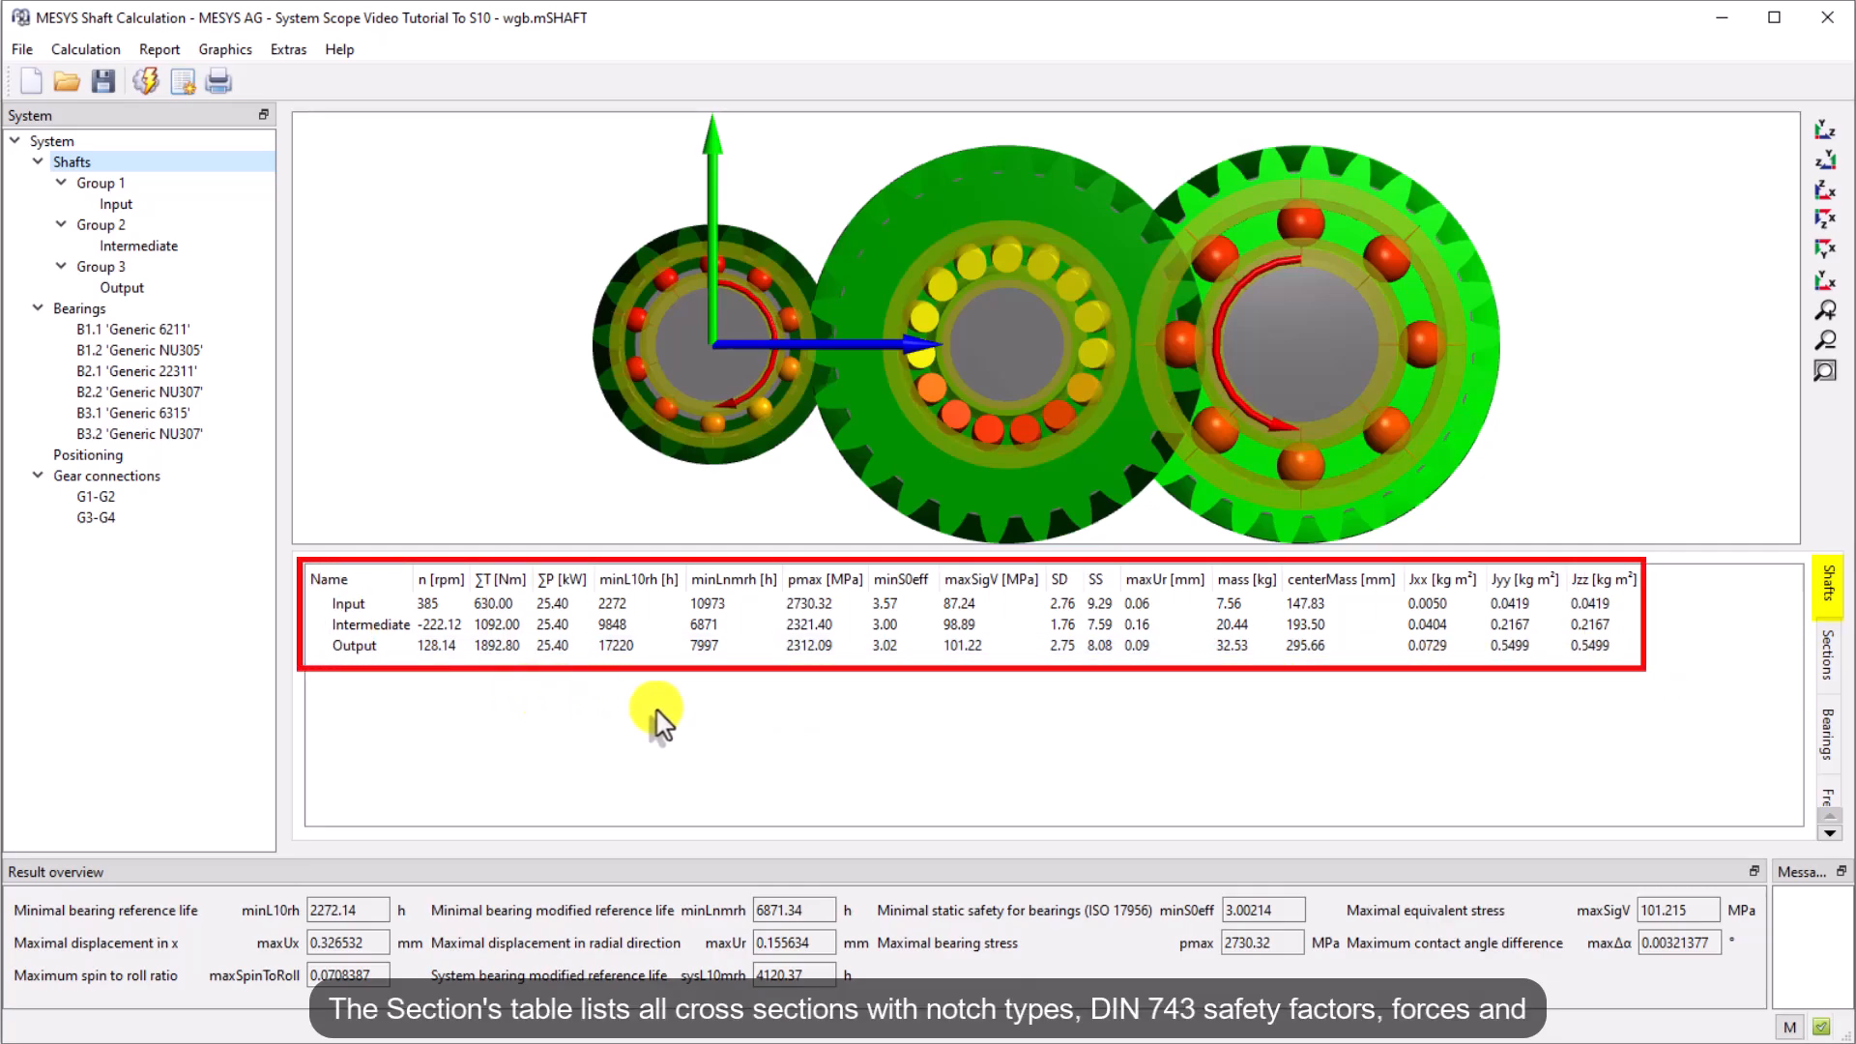
Review the sections result table for all shafts
left_click(1828, 668)
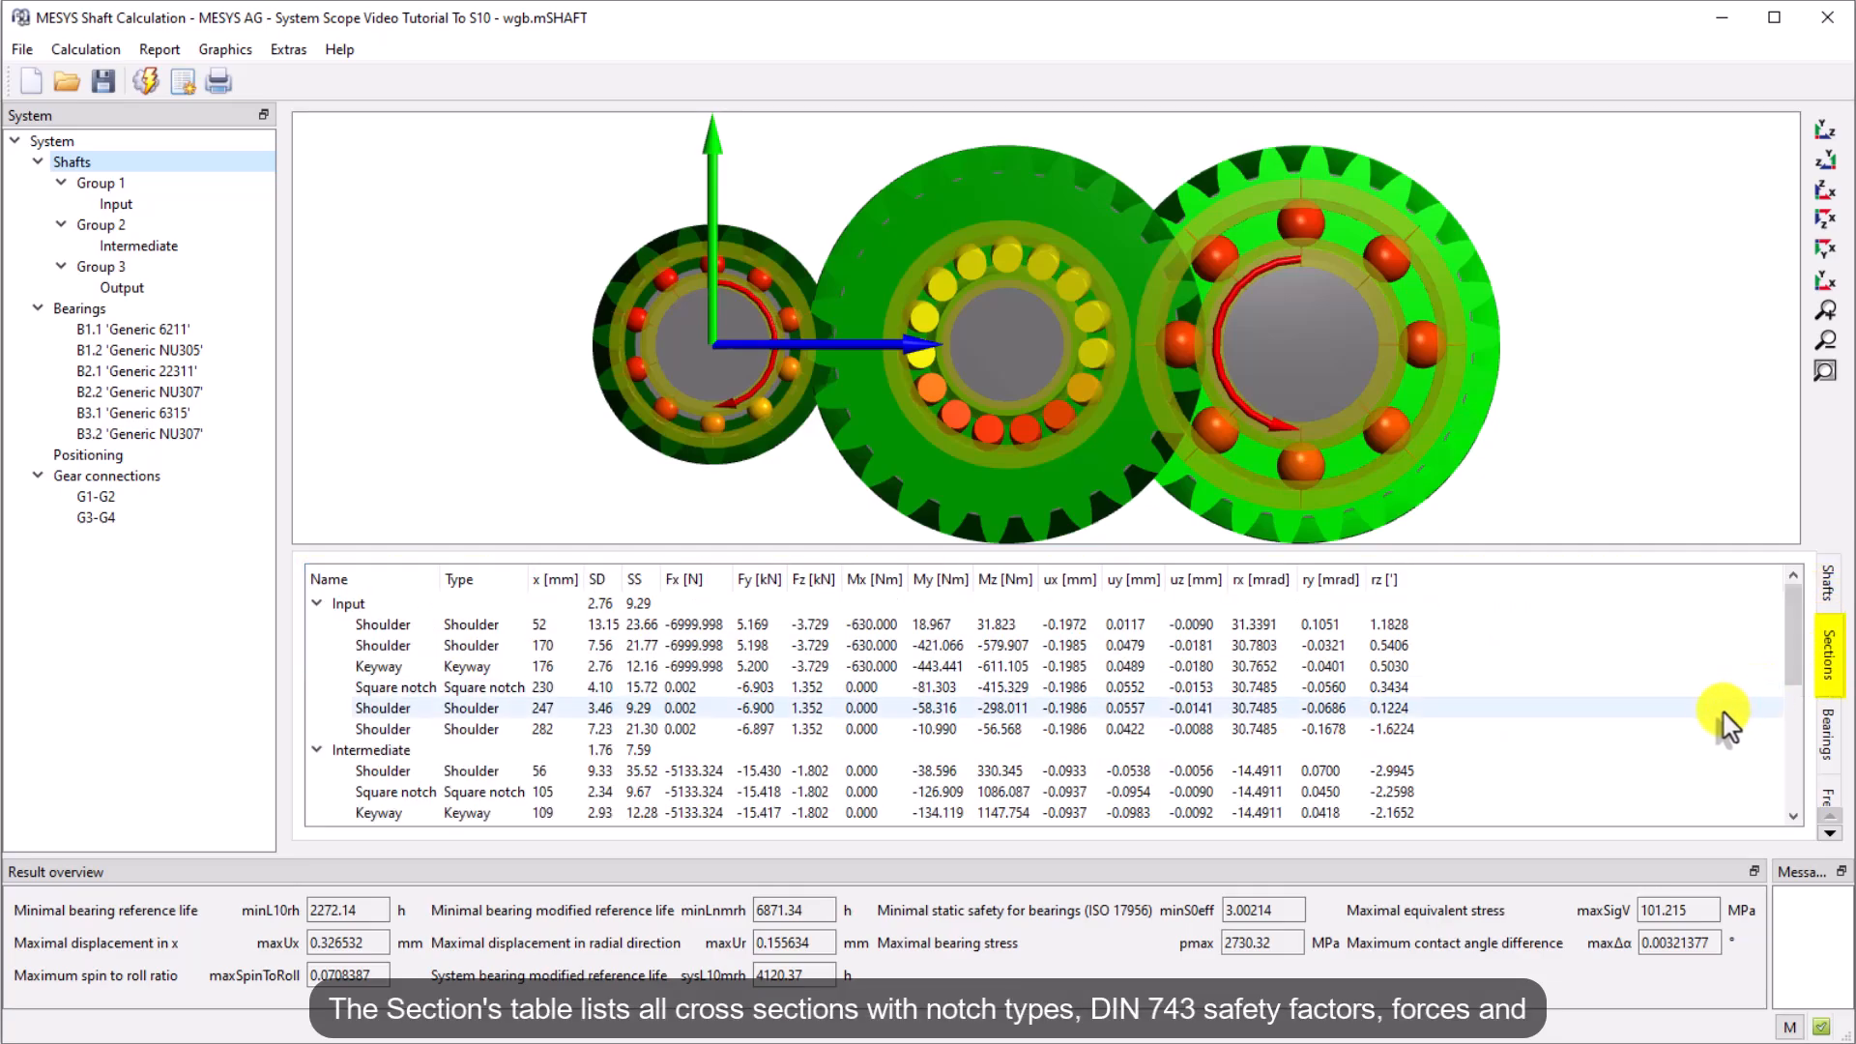
scroll(1477, 750, "down", 3)
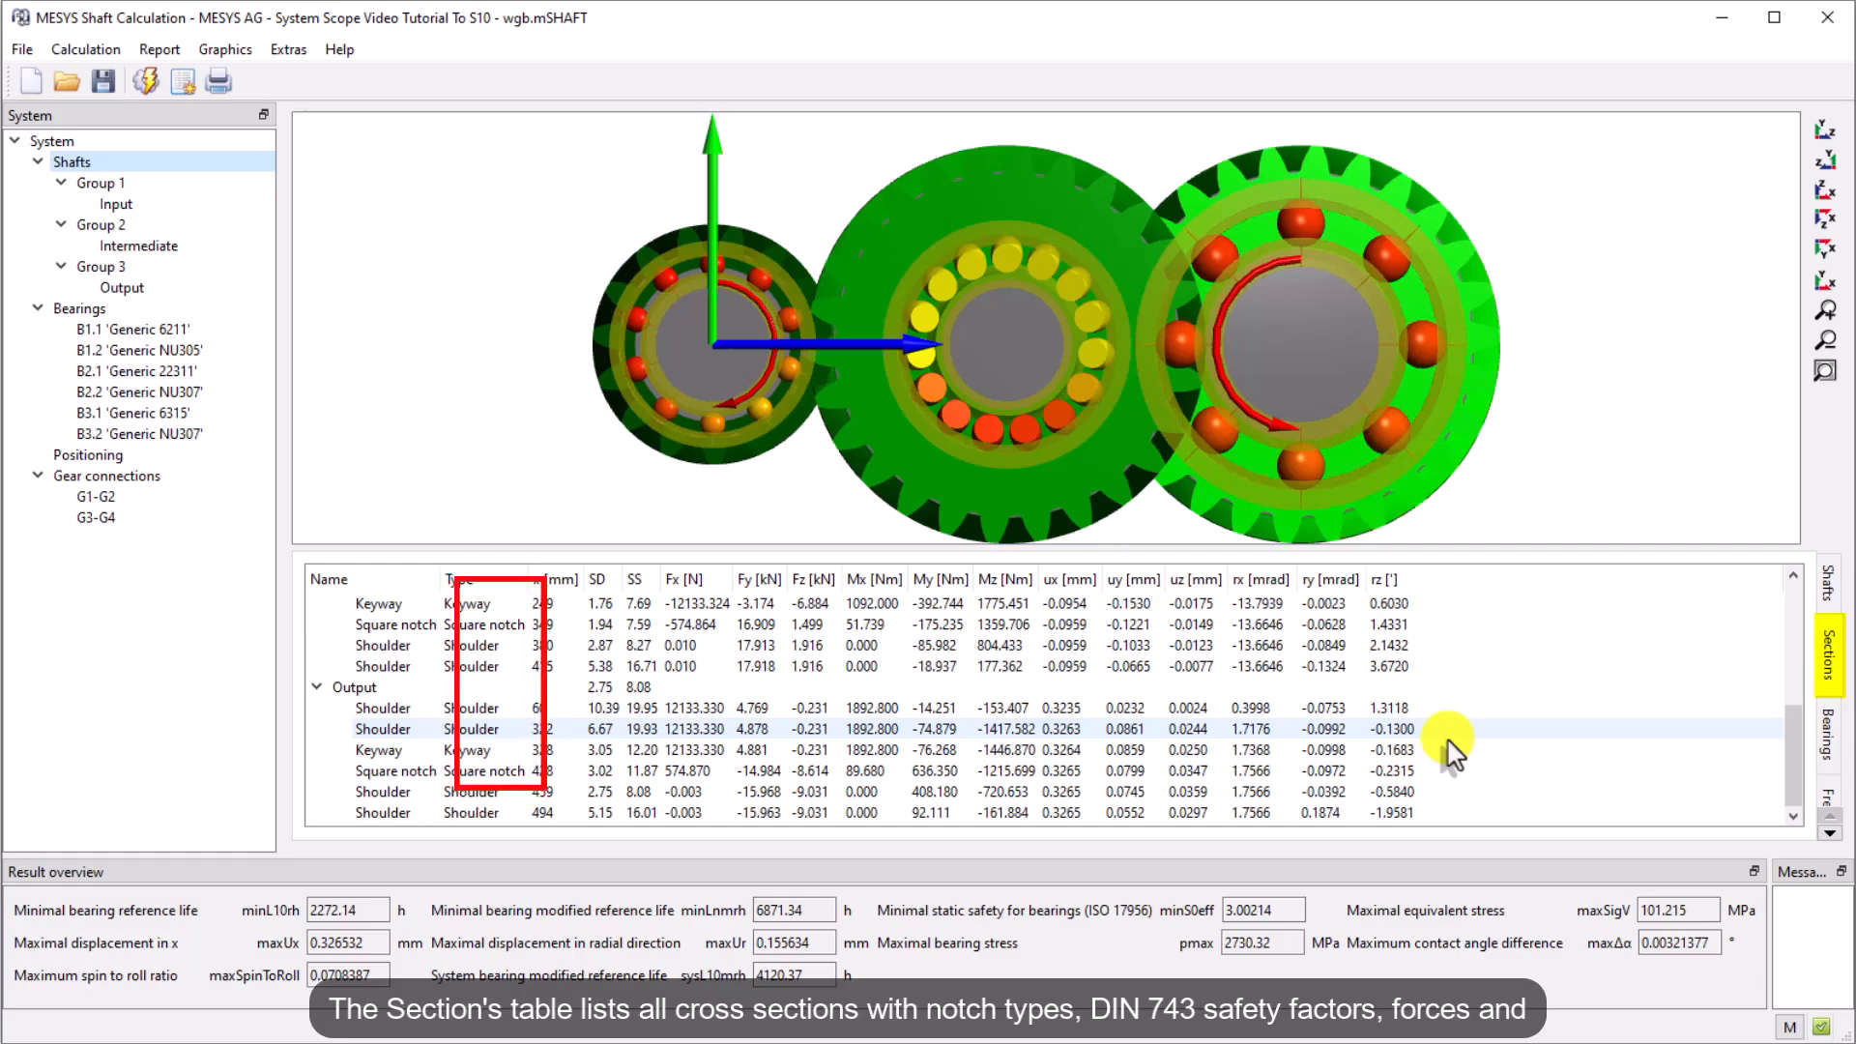
scroll(1789, 747, "up", 3)
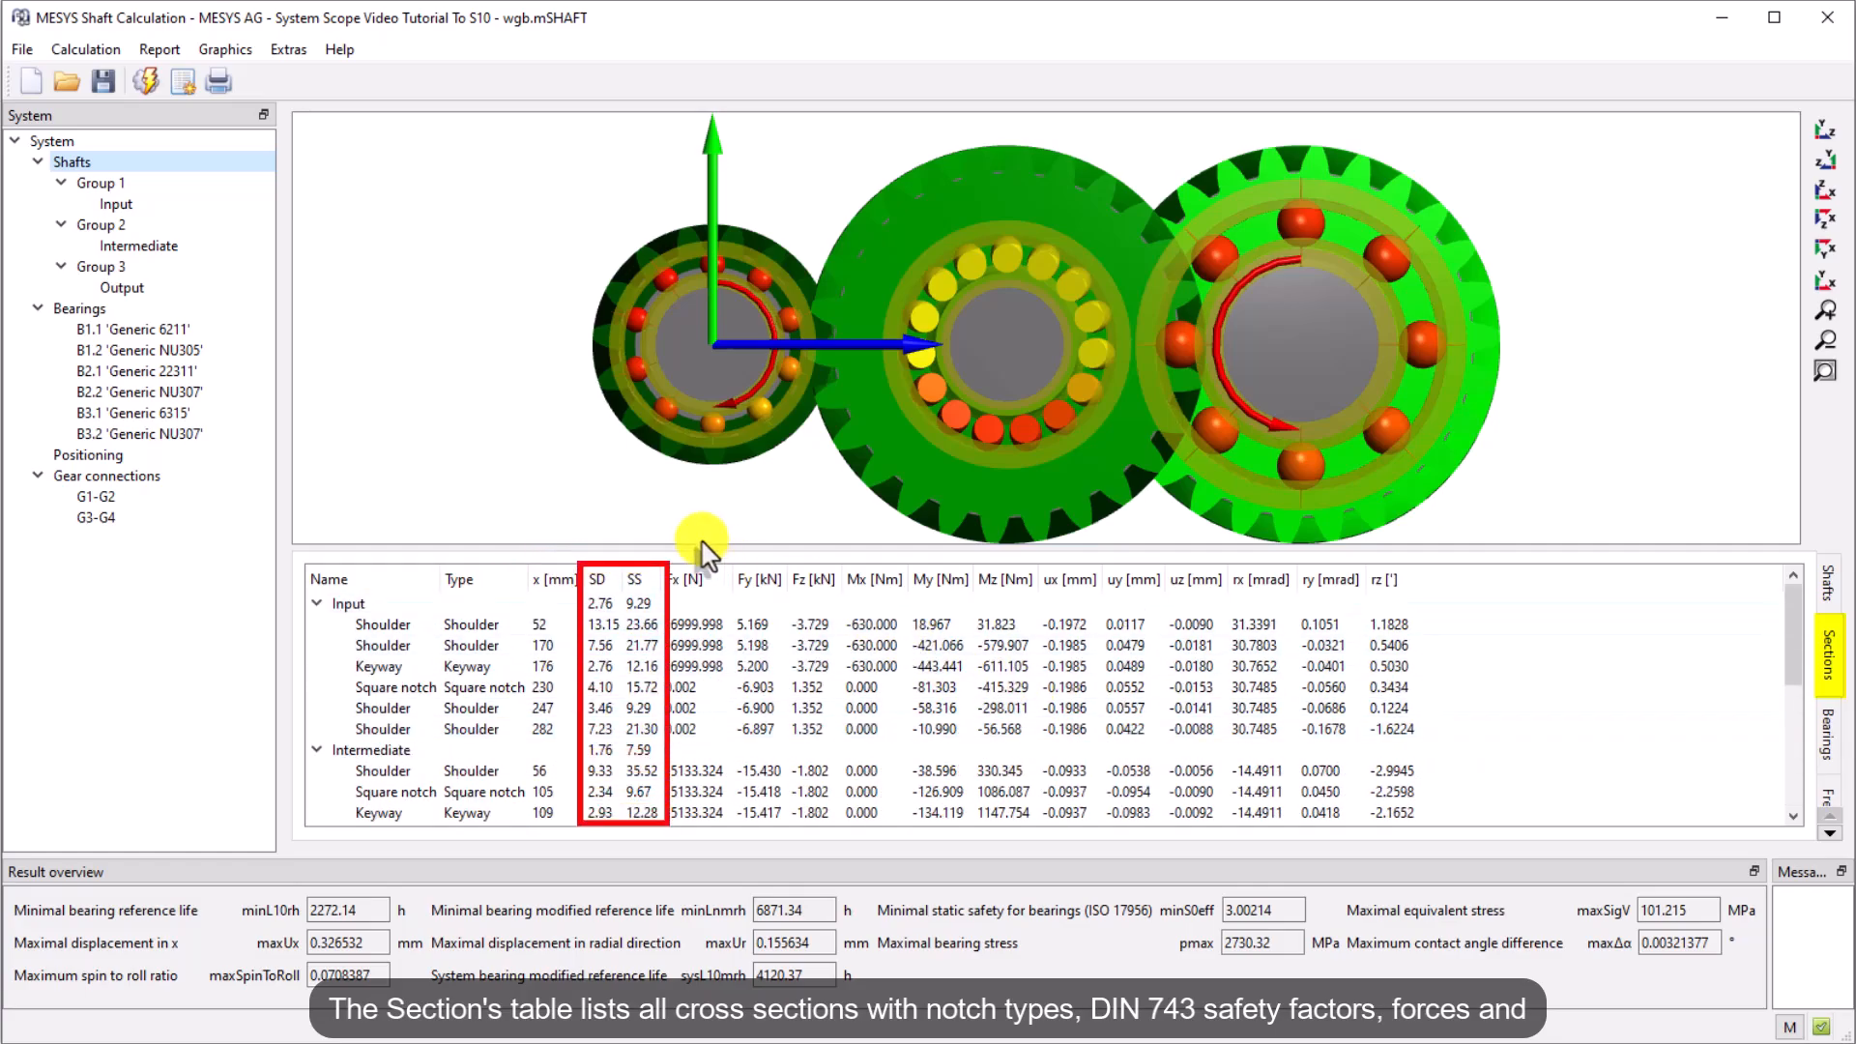
Review the bearings result table and the required life in the system settings
left_click(1828, 747)
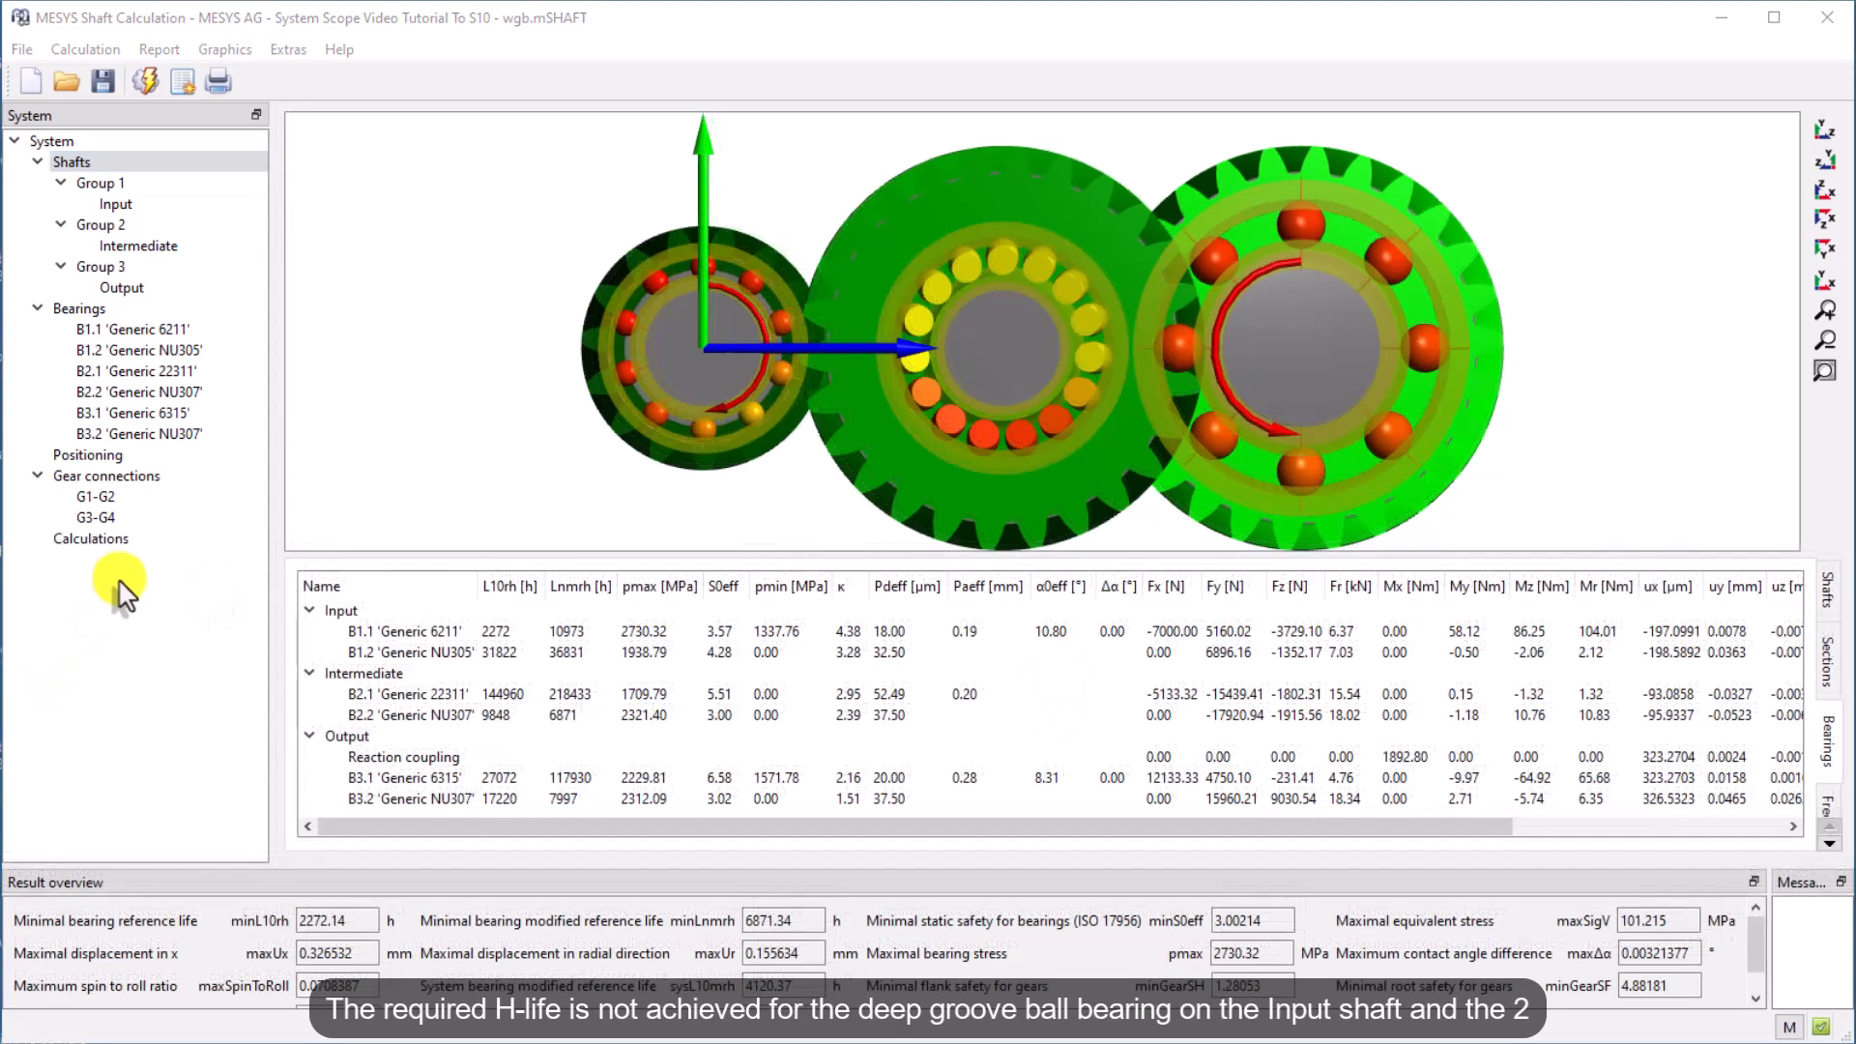
left_click(58, 141)
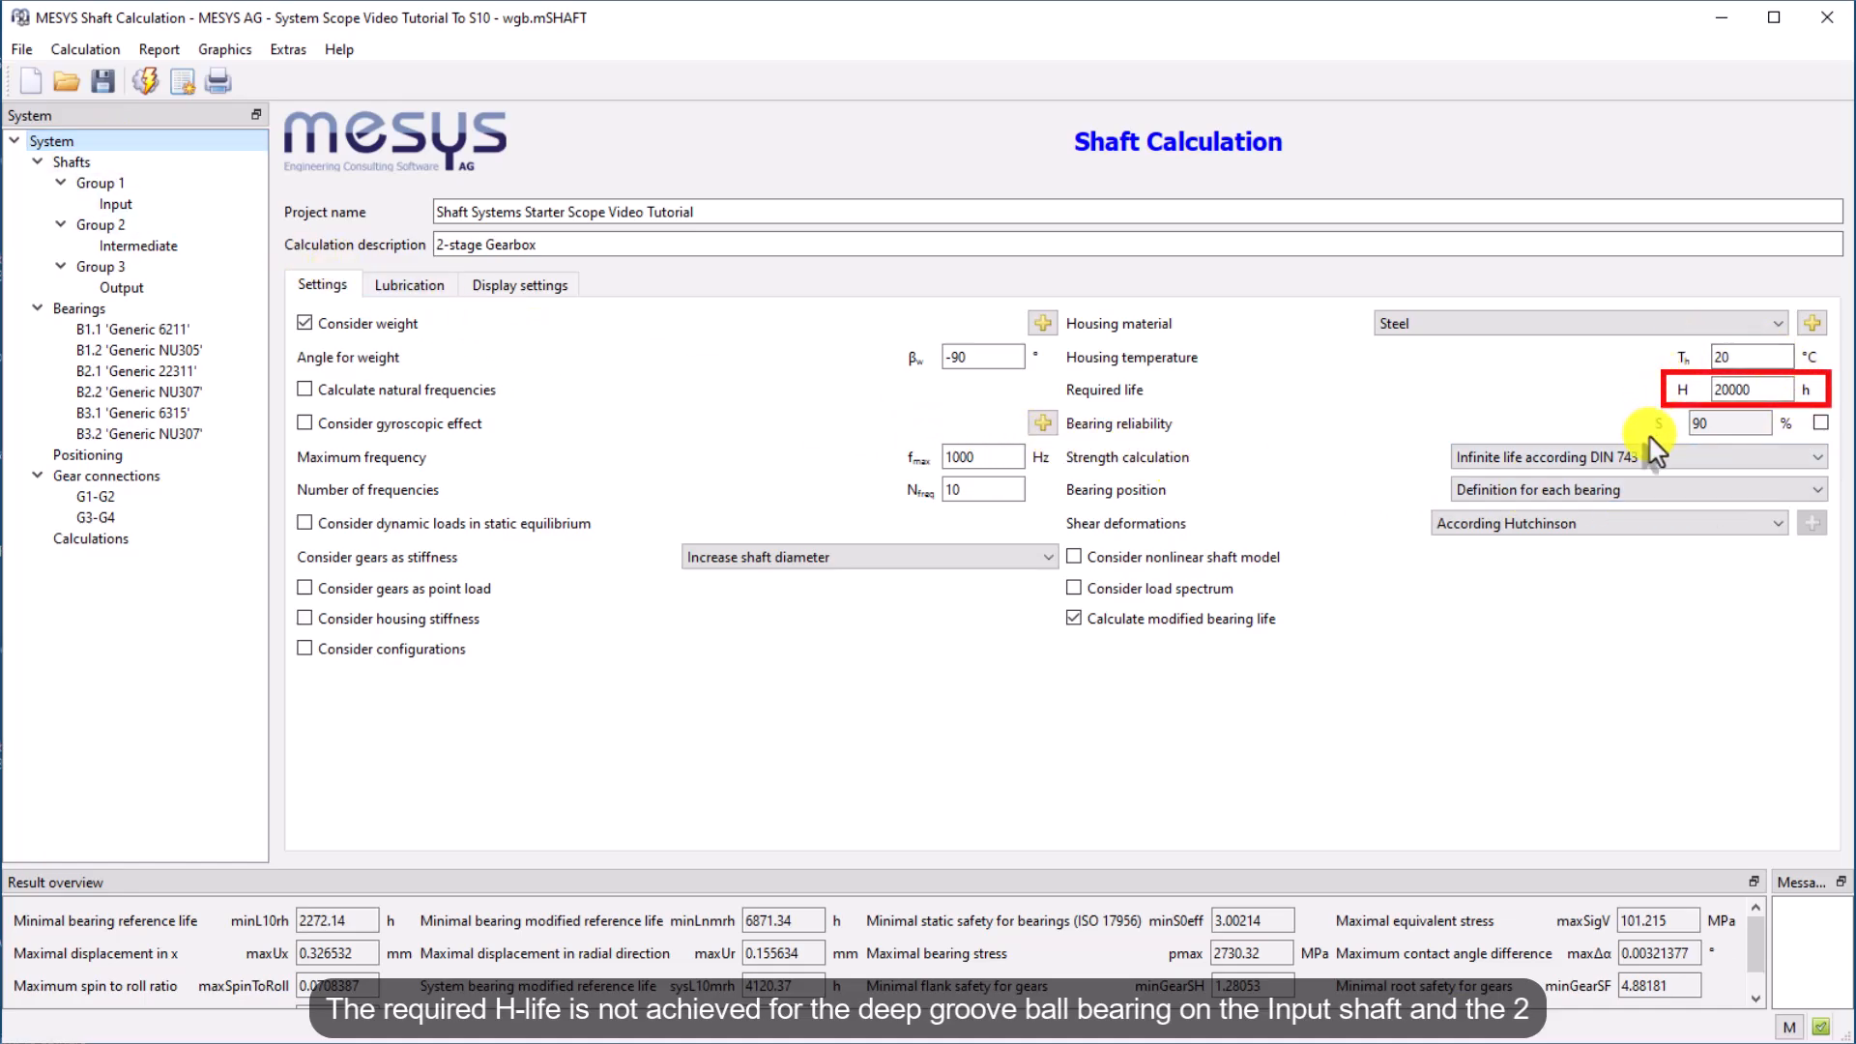
left_click(85, 161)
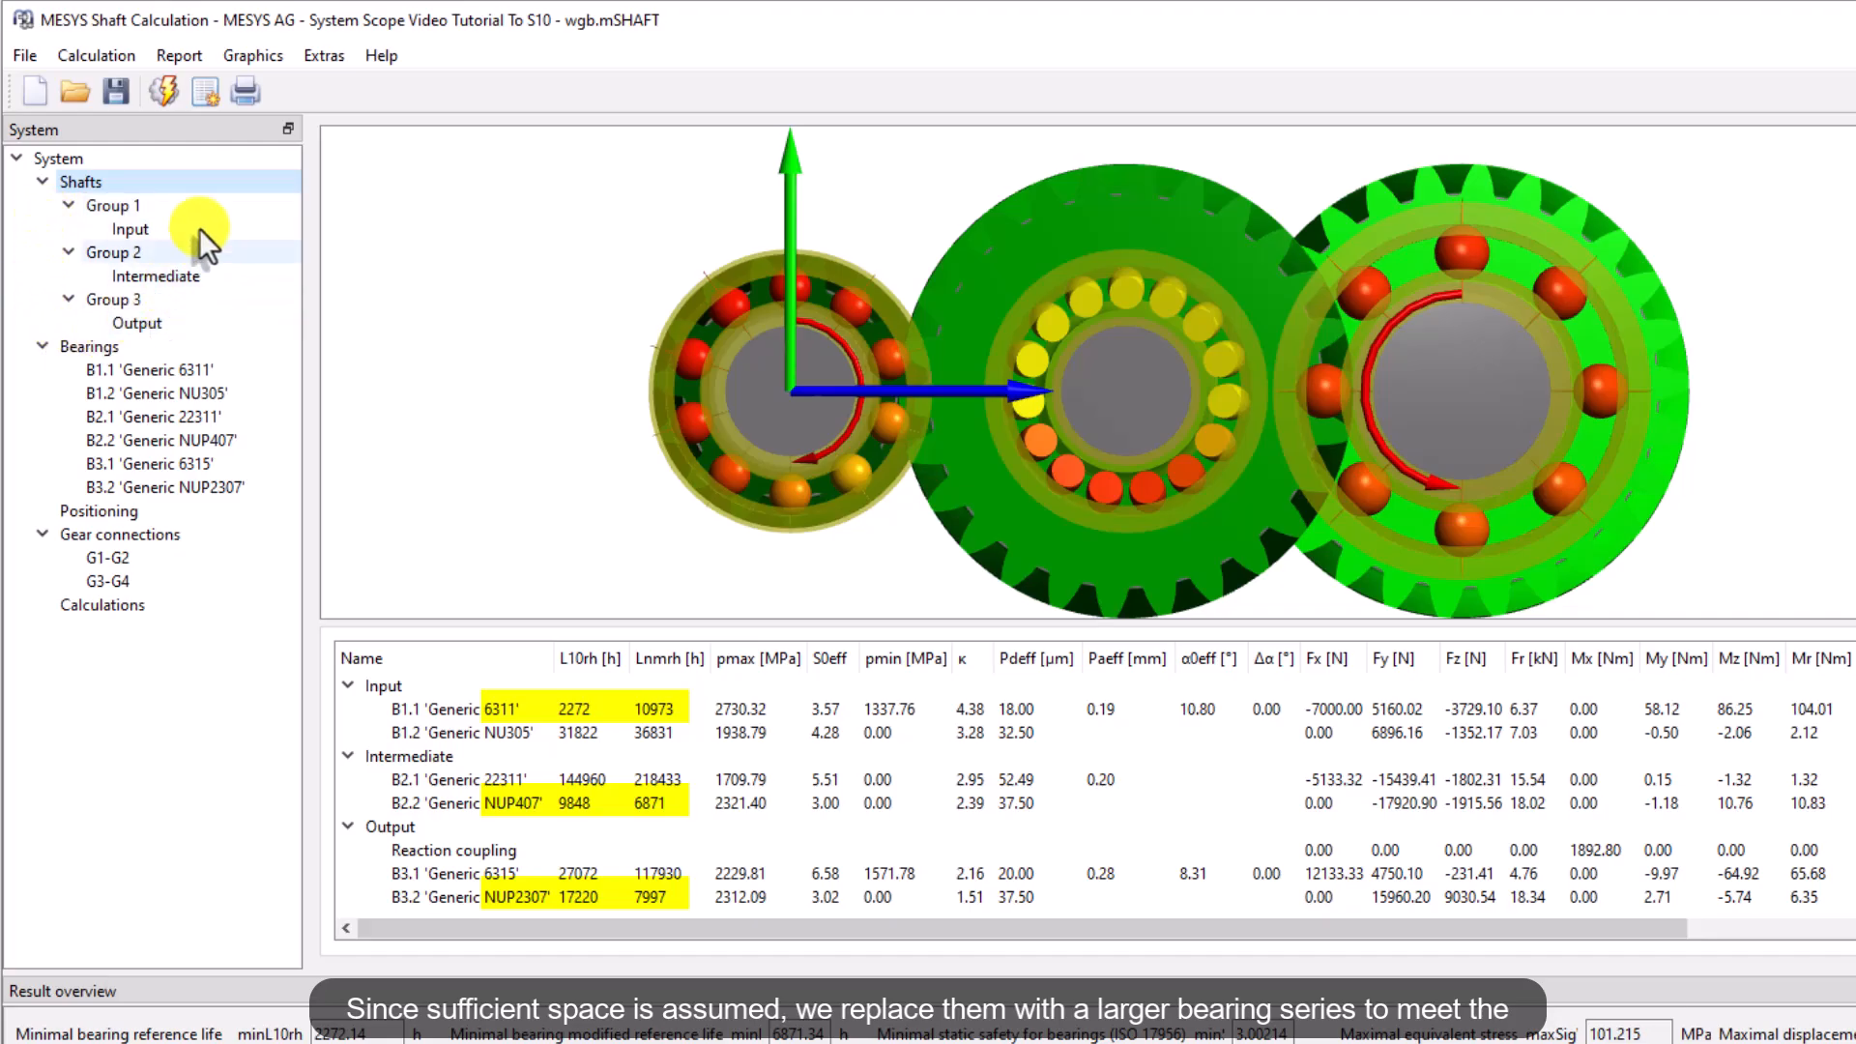
Rerun the calculation
left_click(161, 94)
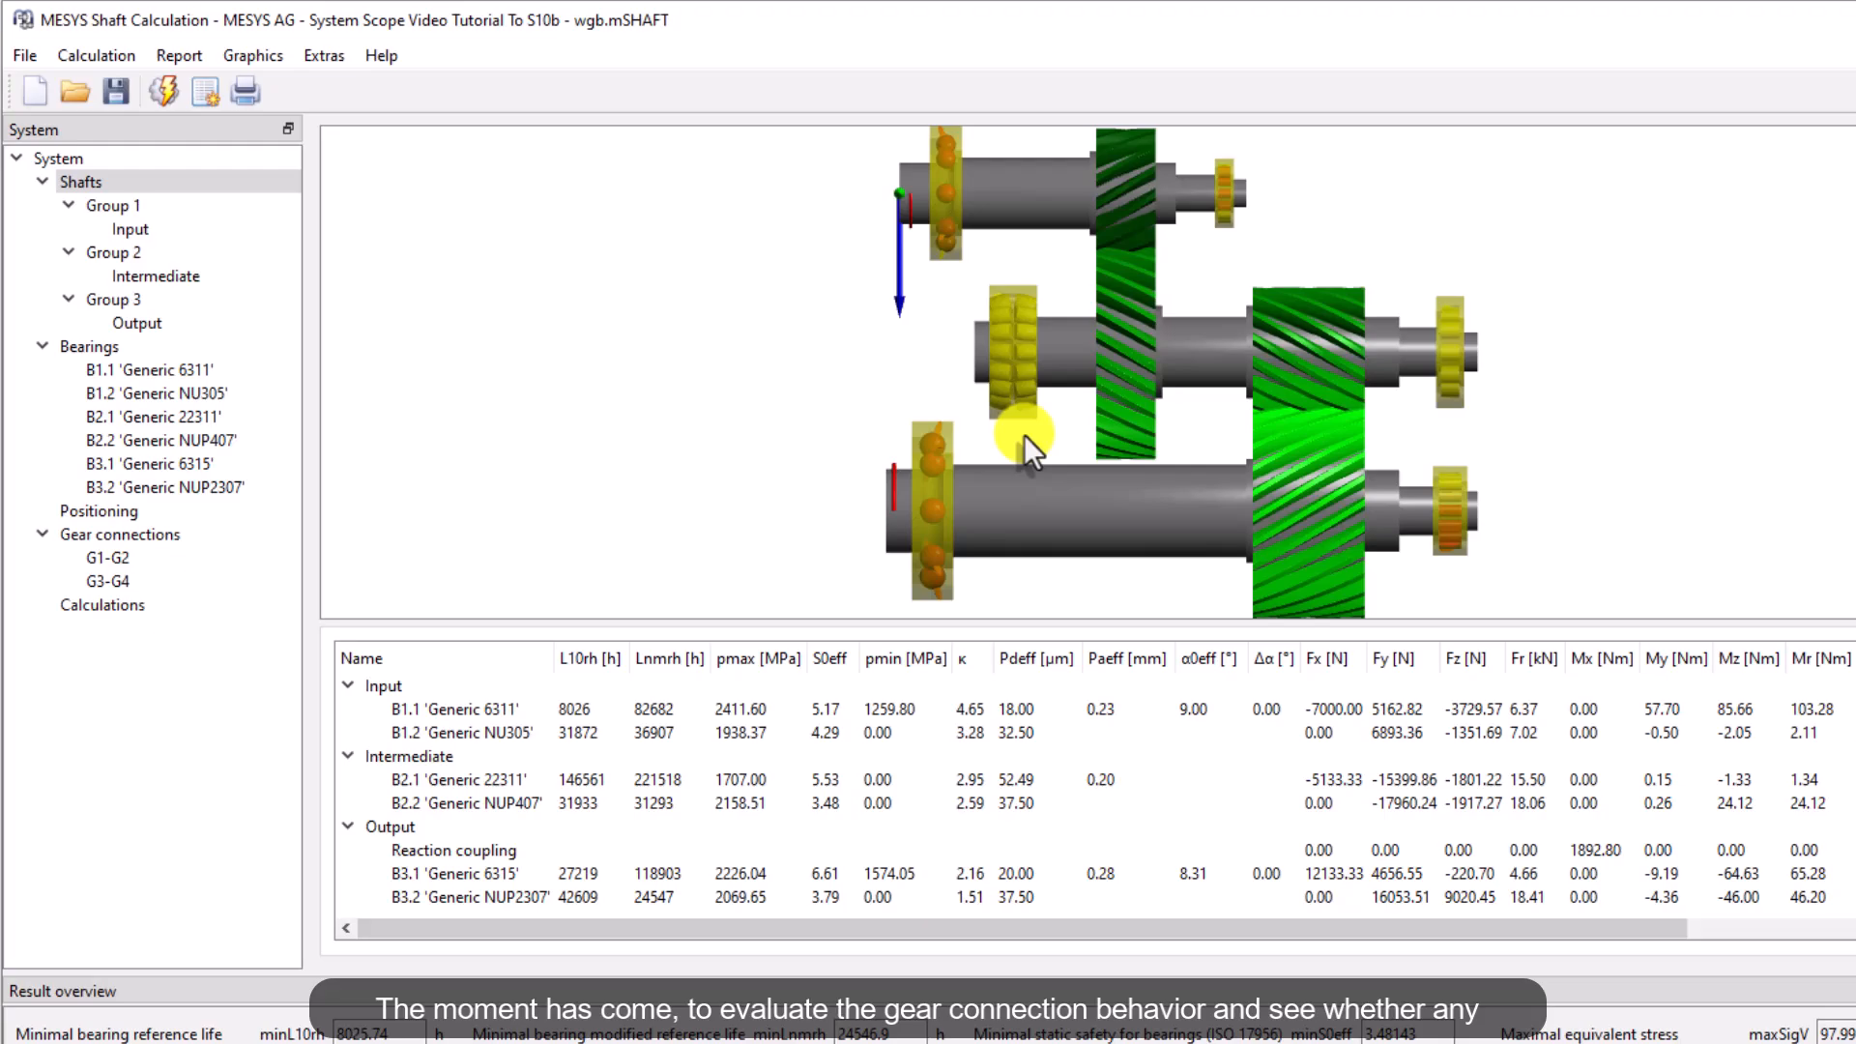
left_click_drag(1024, 435, 983, 515)
Set the G3-G4 gear pair's normal module to 7 mm and recalculate
left_click(77, 536)
double_click(372, 145)
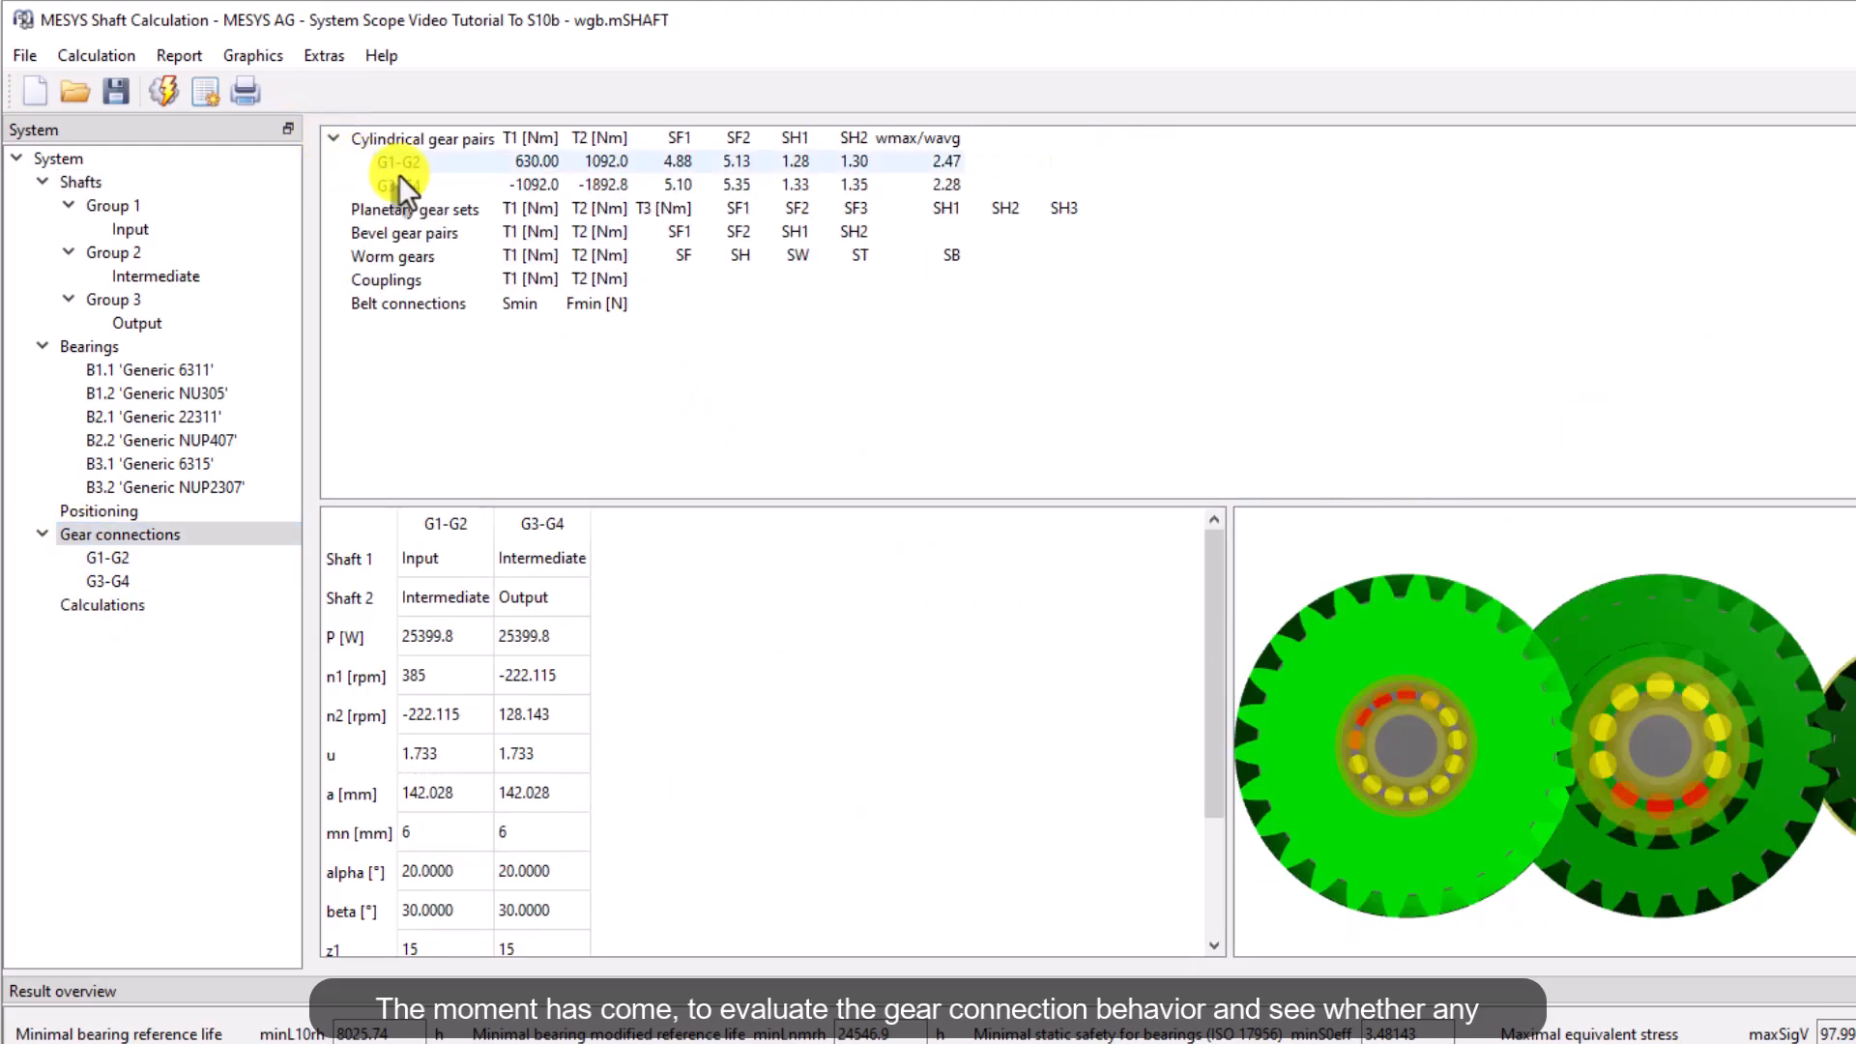
left_click(398, 162)
left_click(441, 181)
scroll(1092, 720, "down", 2)
left_click_drag(1006, 713, 931, 712)
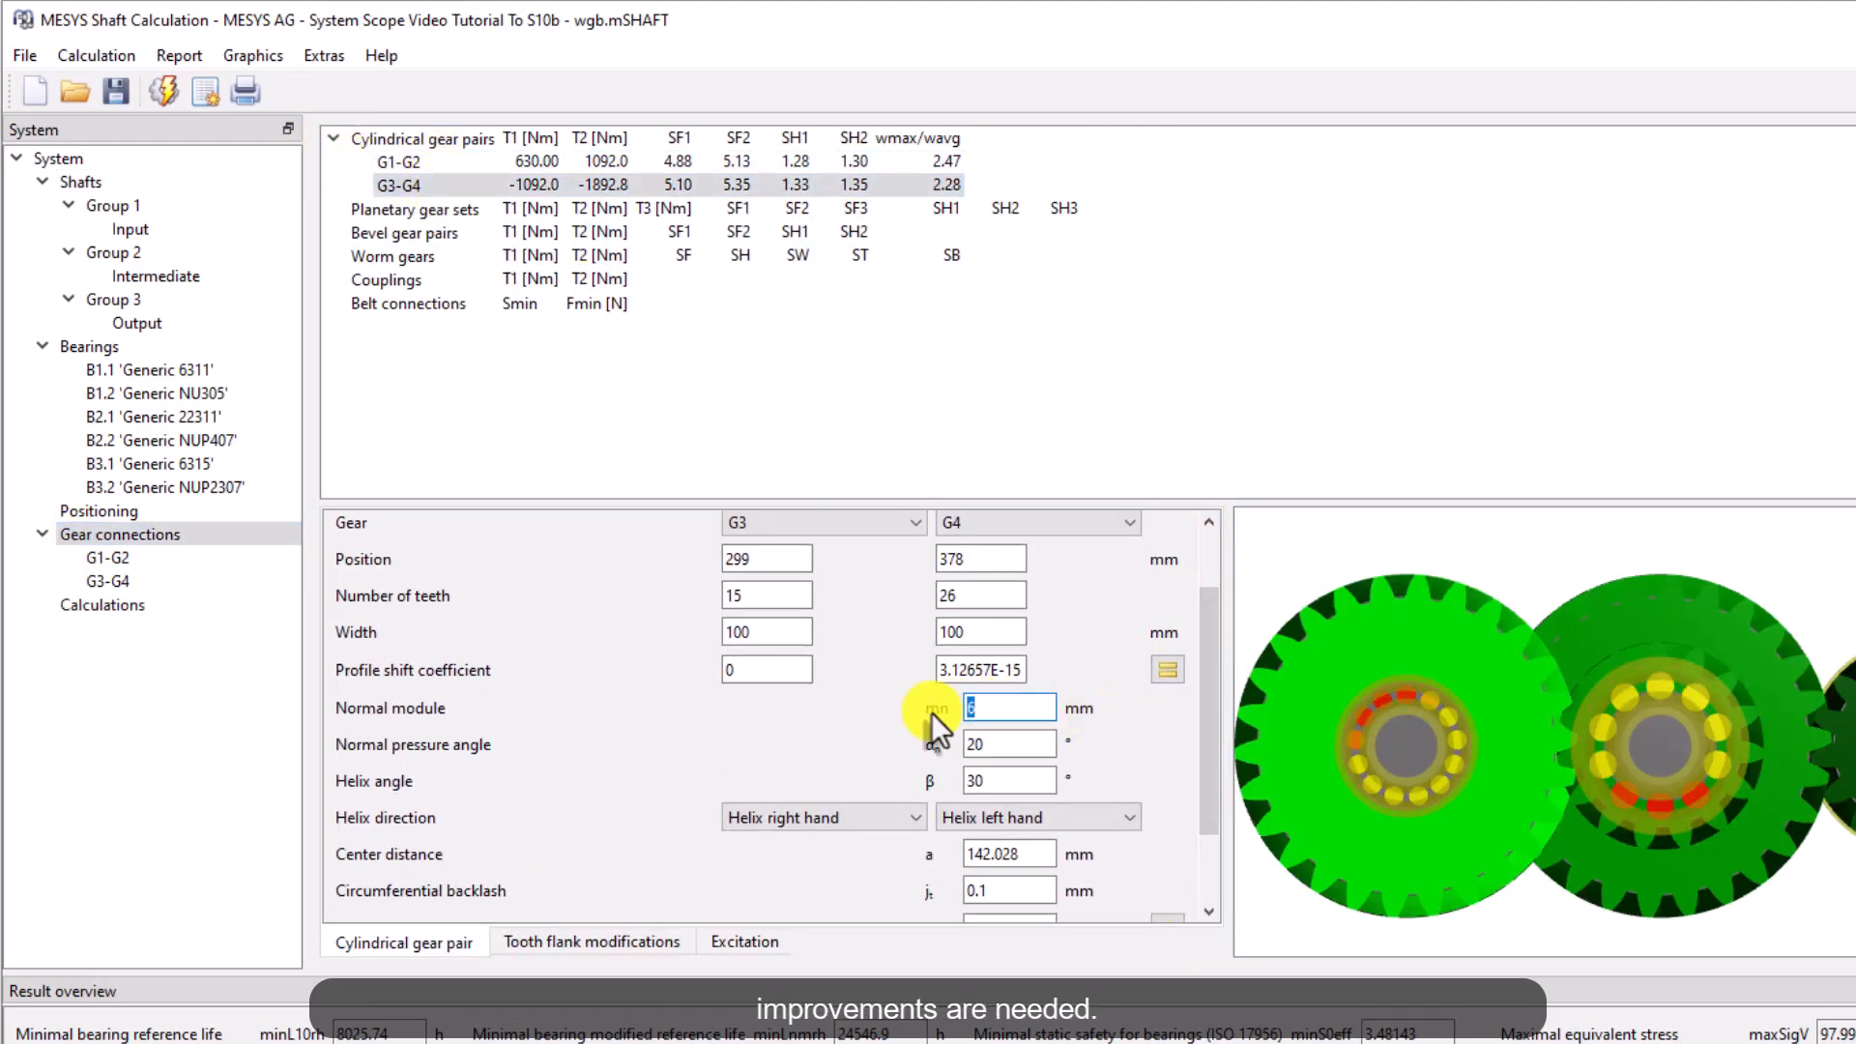
type("7")
left_click(164, 92)
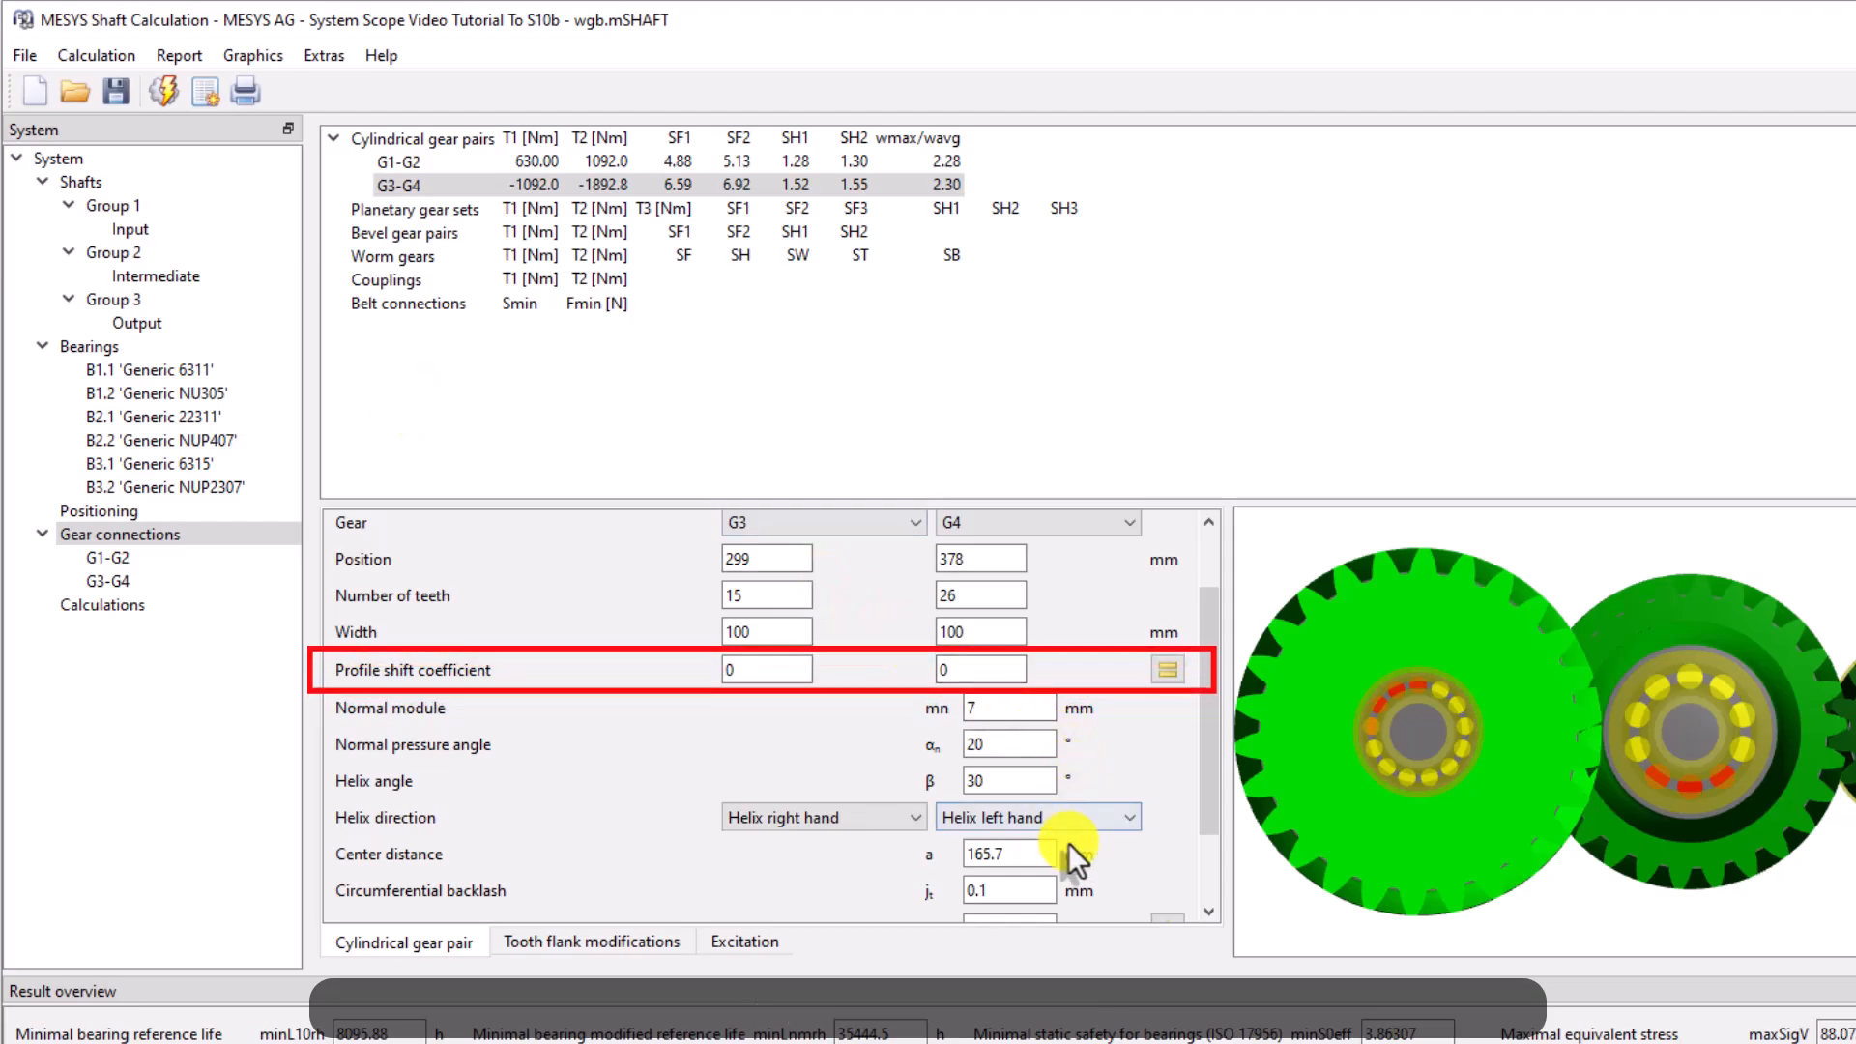
Set the G3-G4 center distance to 166 mm through the profile shift calculation
left_click(1167, 669)
left_click_drag(1108, 558, 947, 557)
type("166")
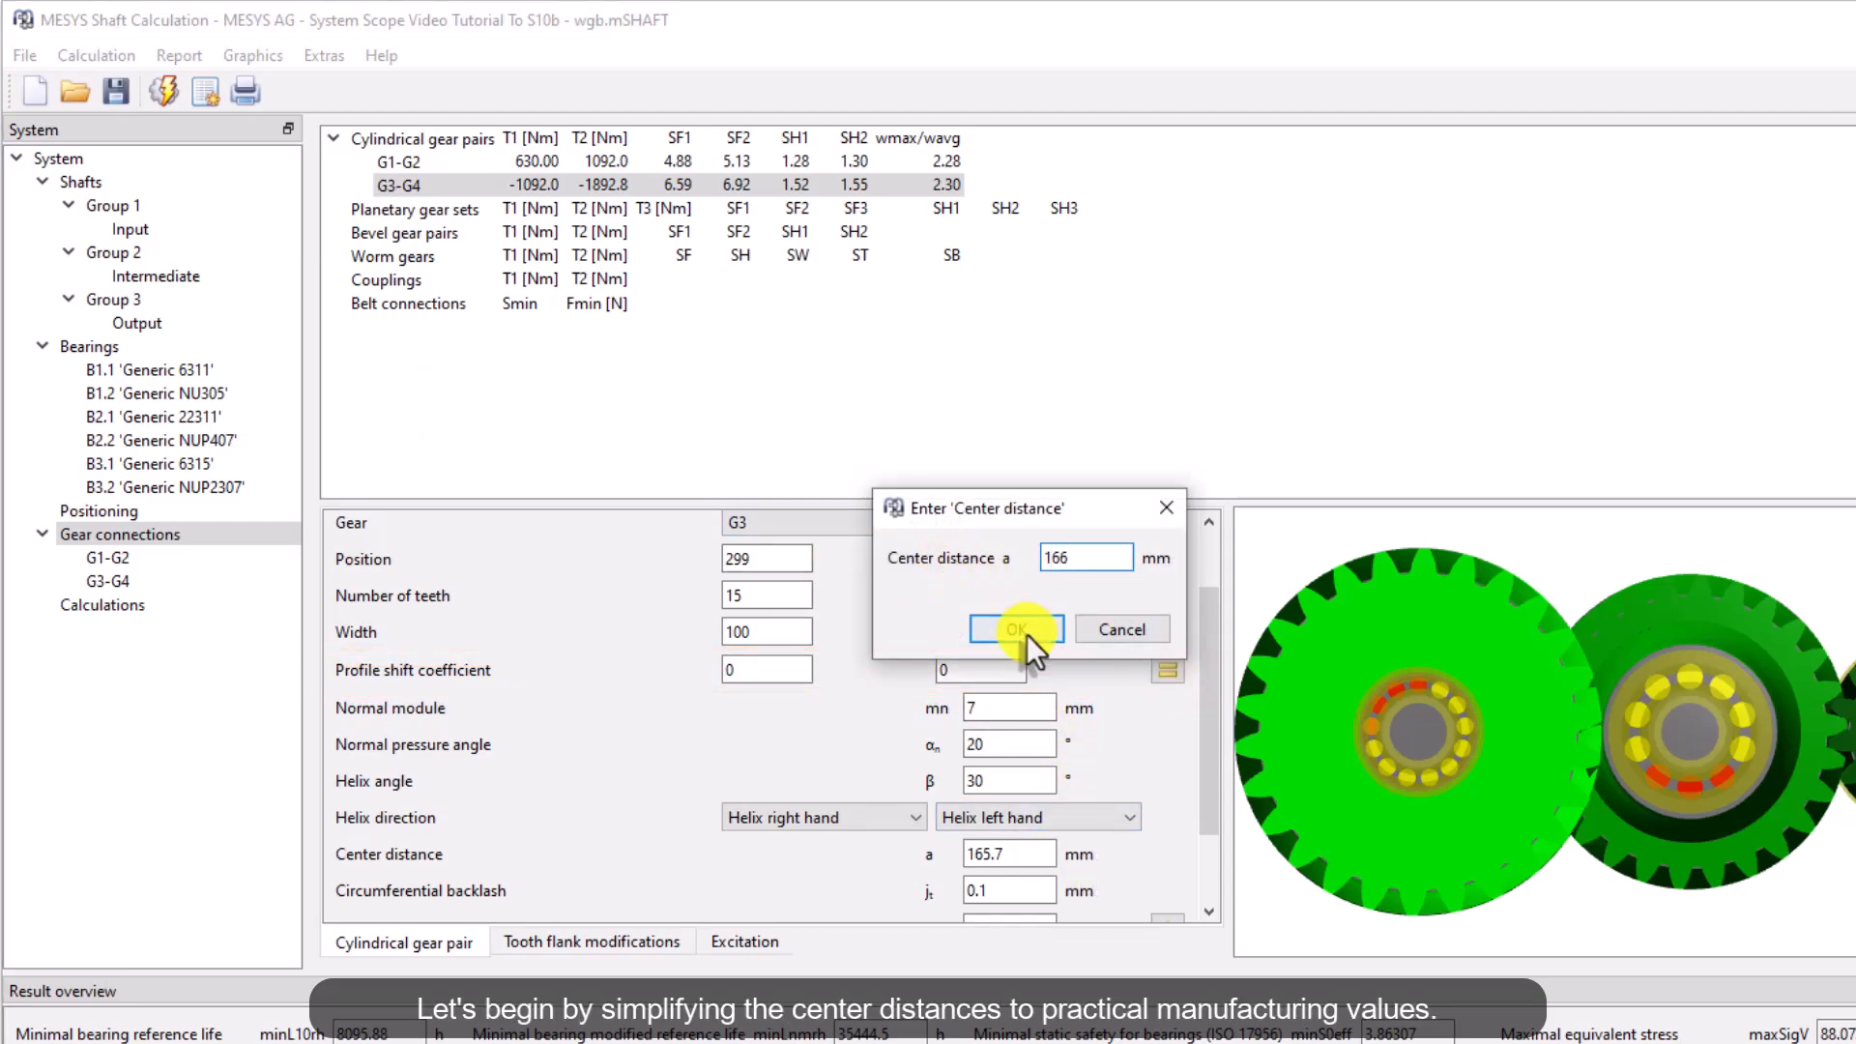
left_click(1020, 630)
Set the G1-G2 center distance to 143 mm through the profile shift calculation
left_click(398, 161)
left_click(1167, 671)
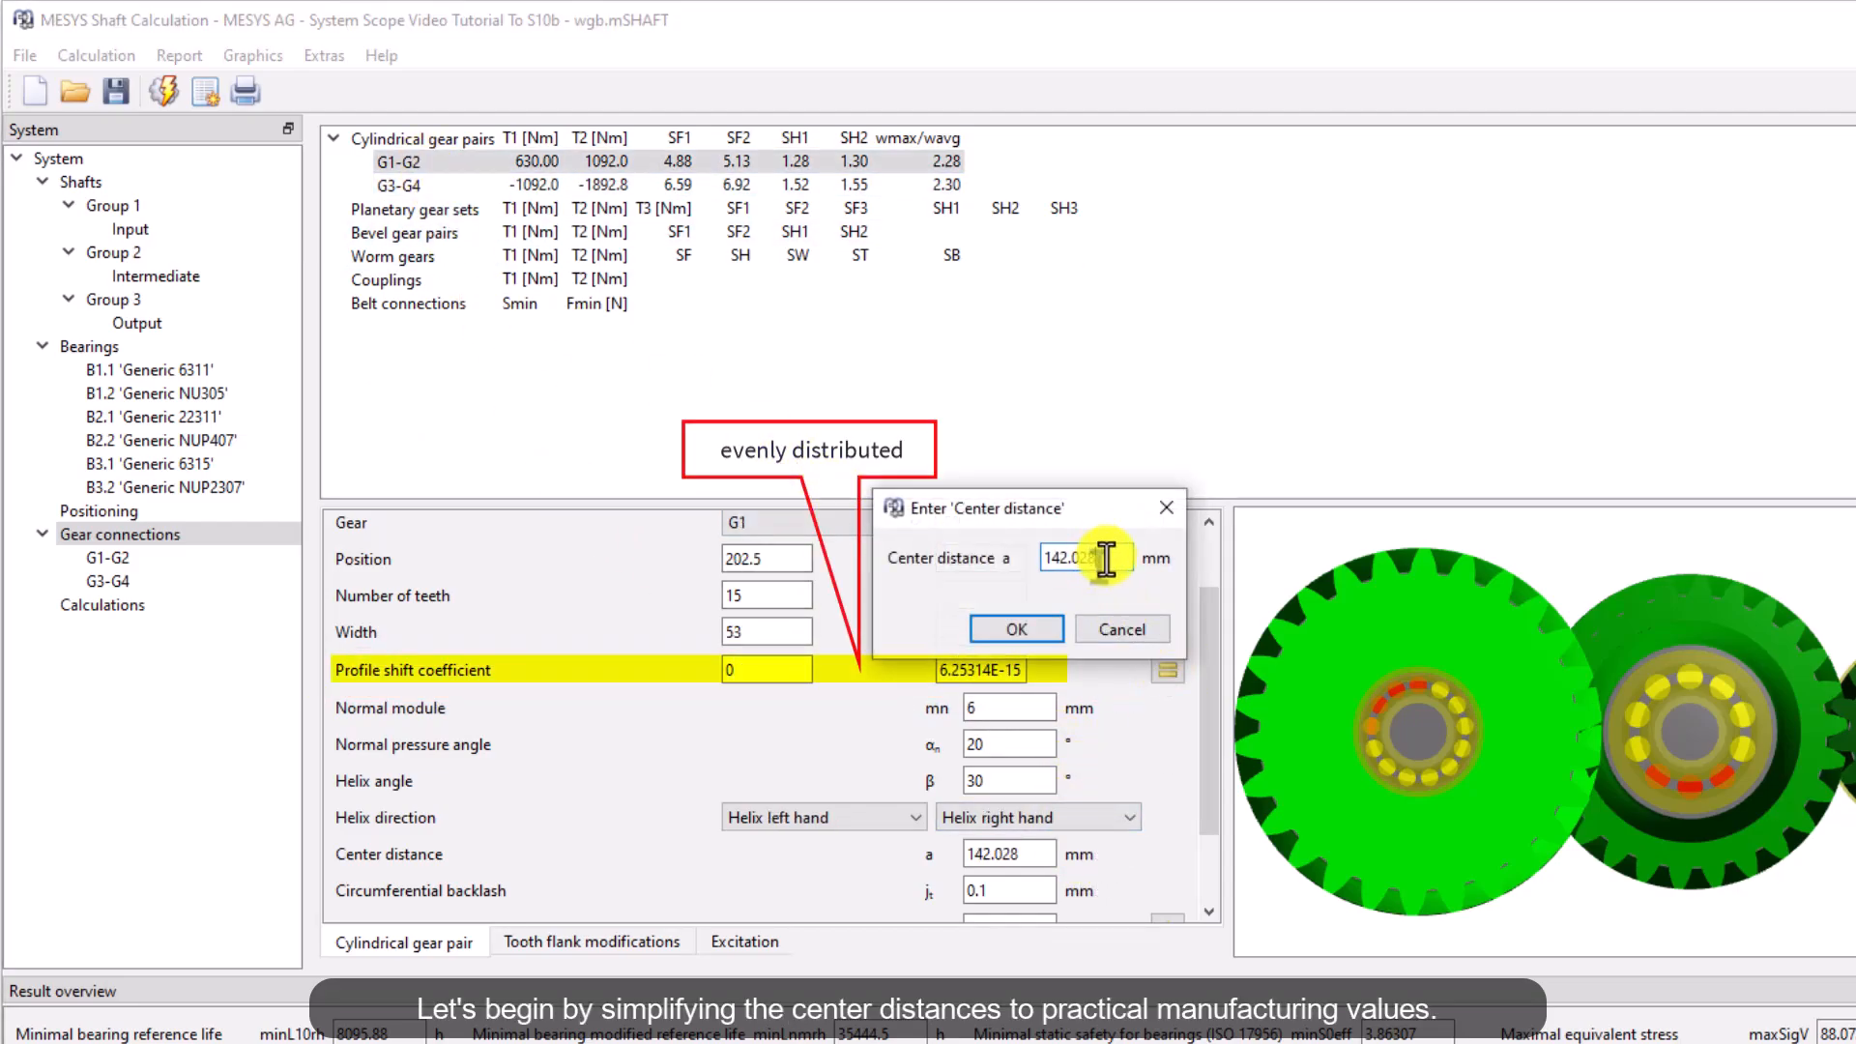
left_click_drag(1107, 557, 972, 555)
type("143")
left_click(1000, 626)
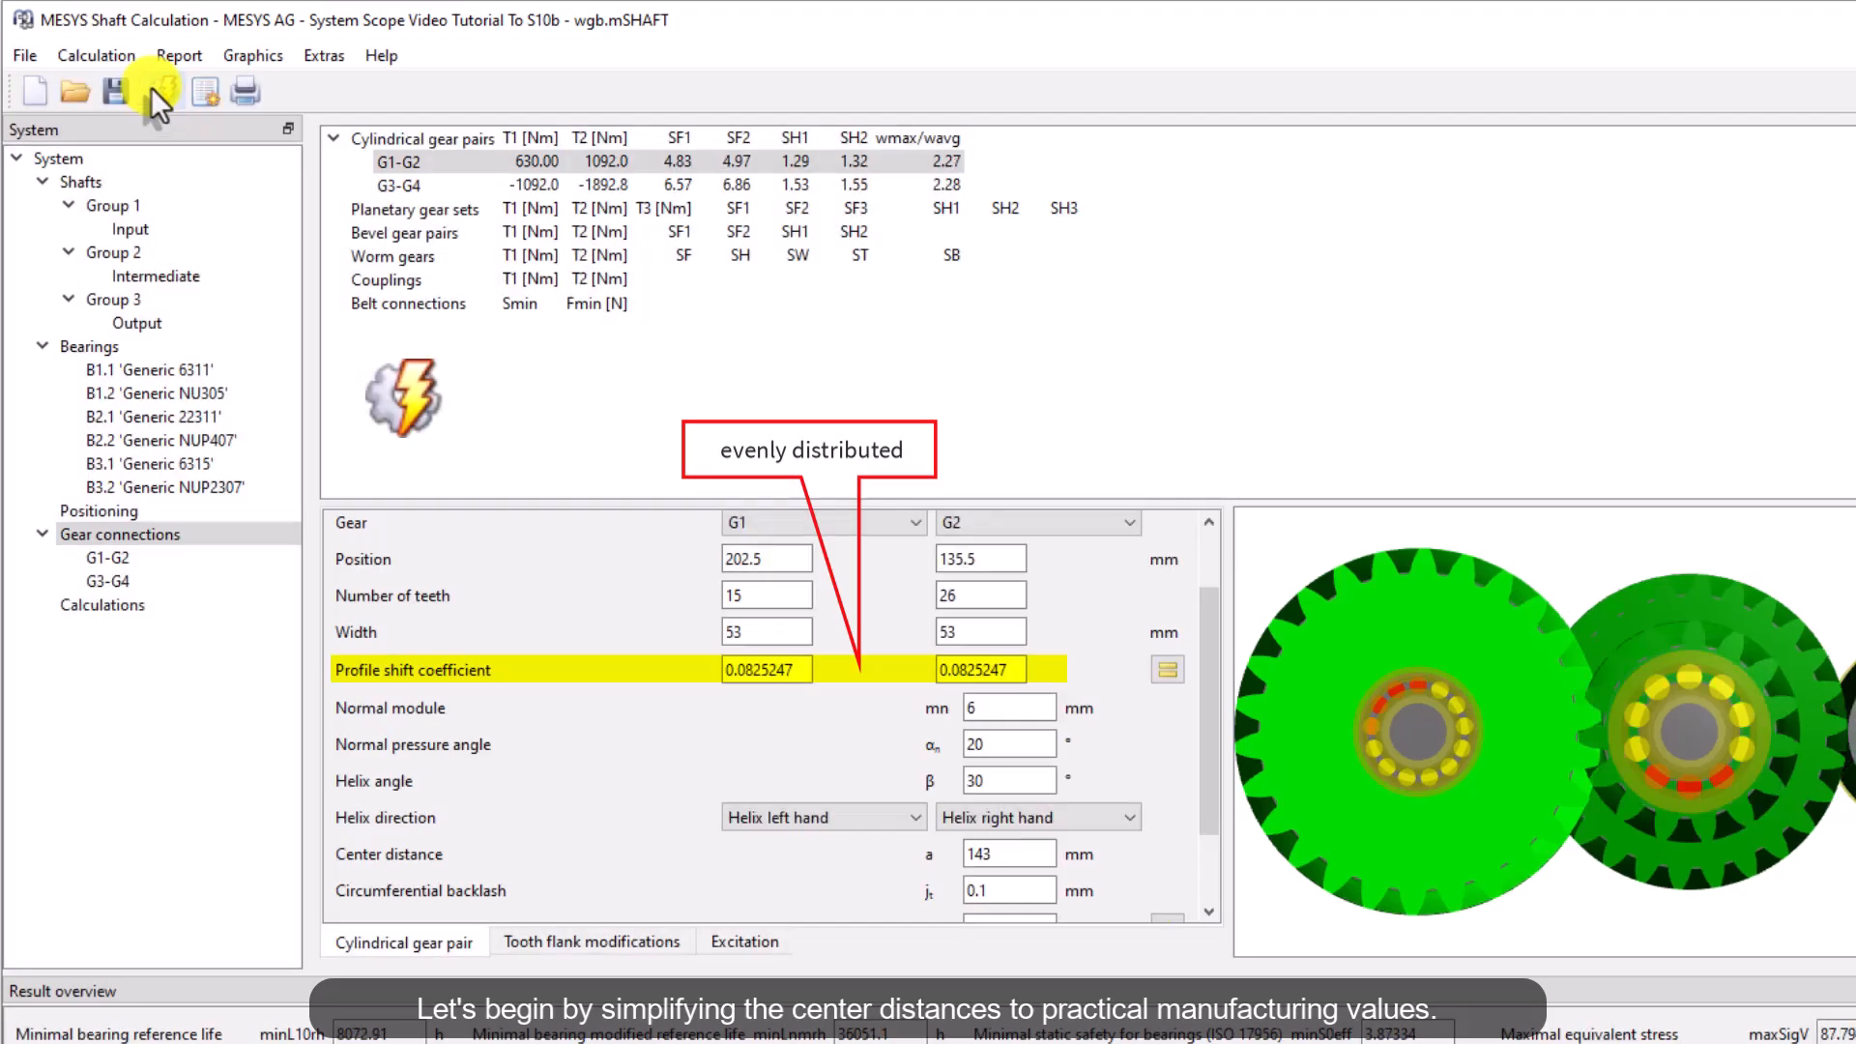
Open the G1-G2 safety factors over profile shift diagram and dock it beside the model view
left_click(251, 55)
mouse_move(508, 574)
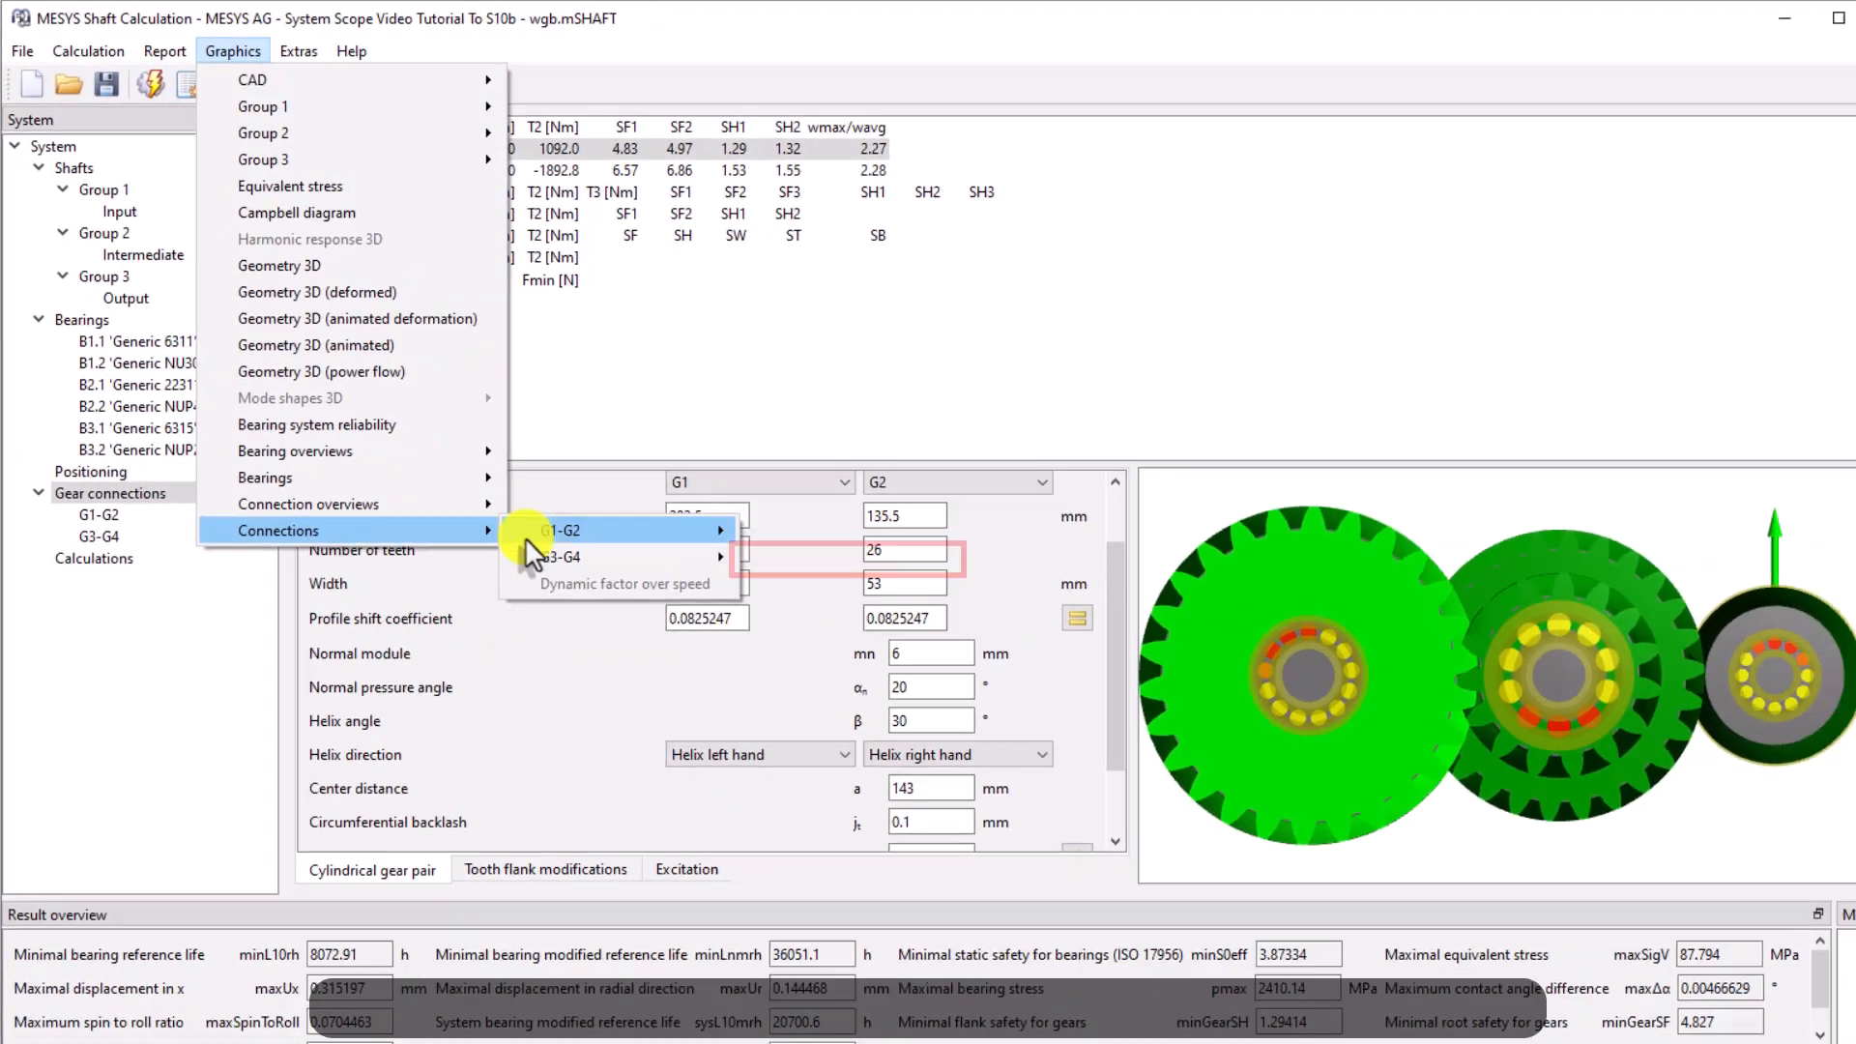
mouse_move(527, 533)
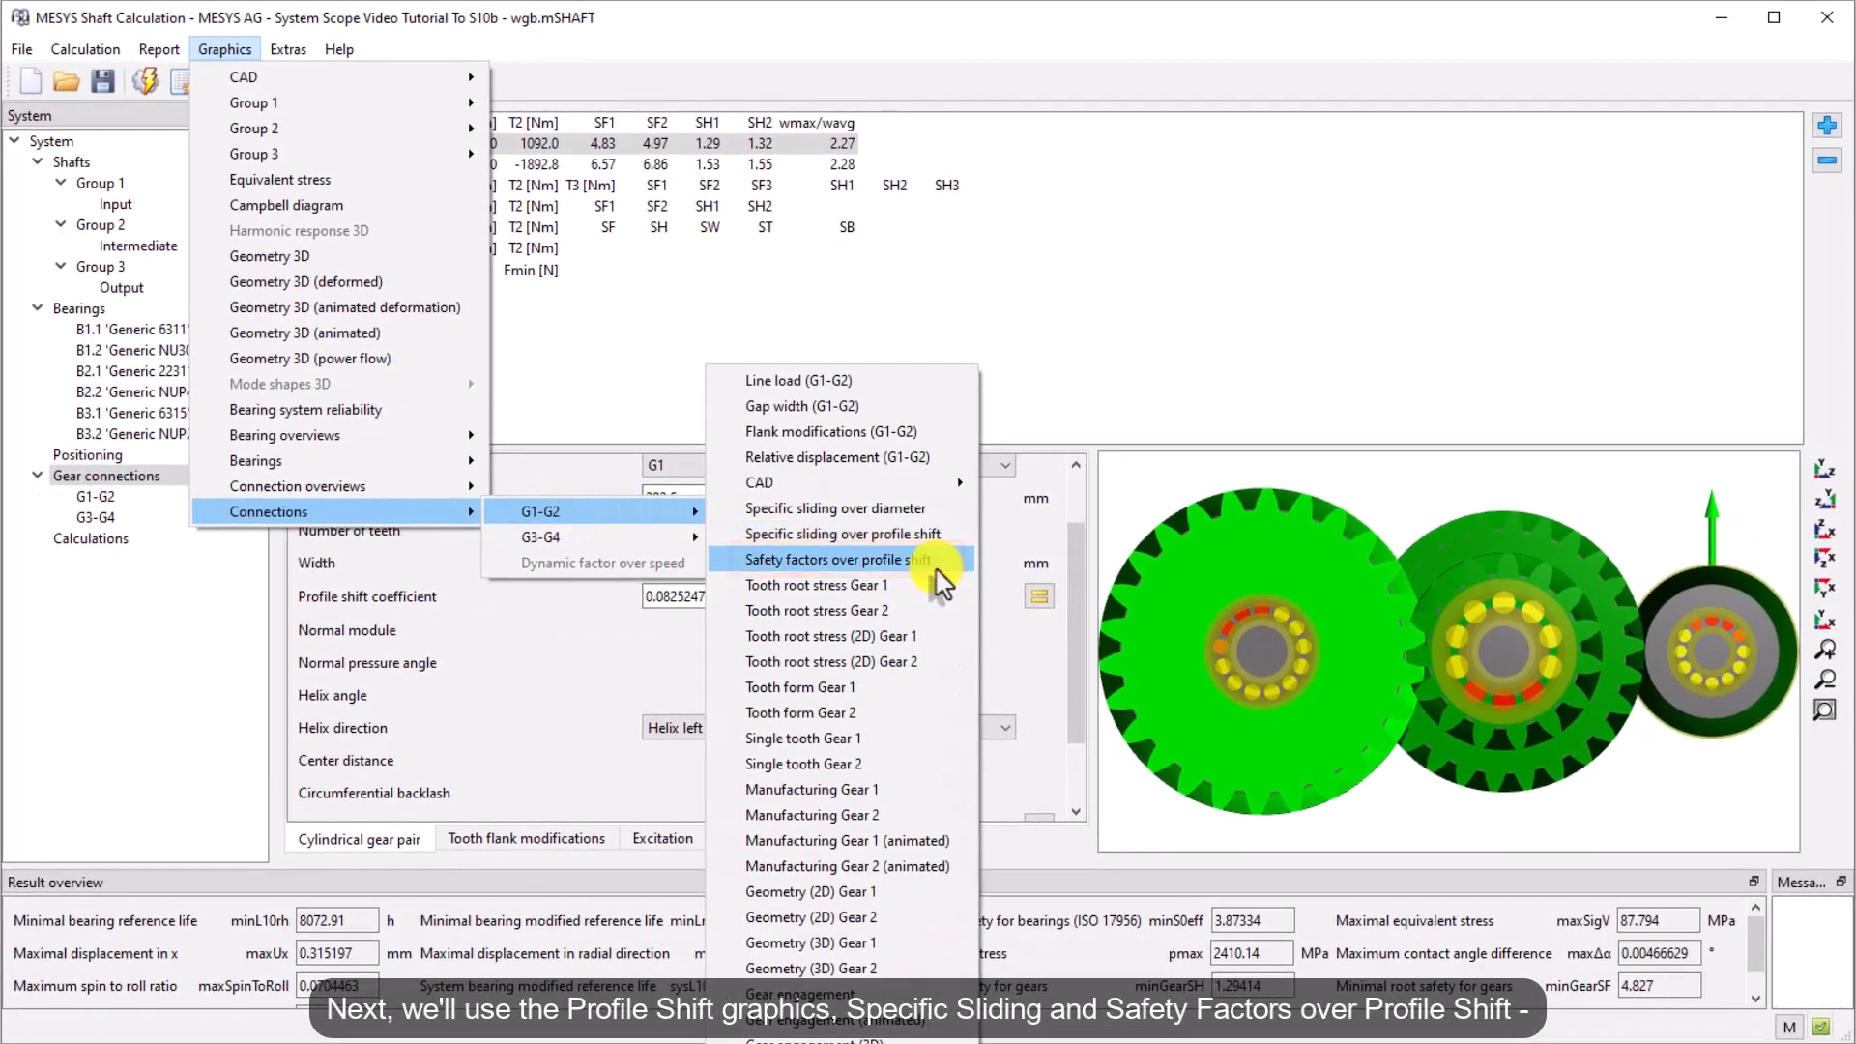
left_click(933, 571)
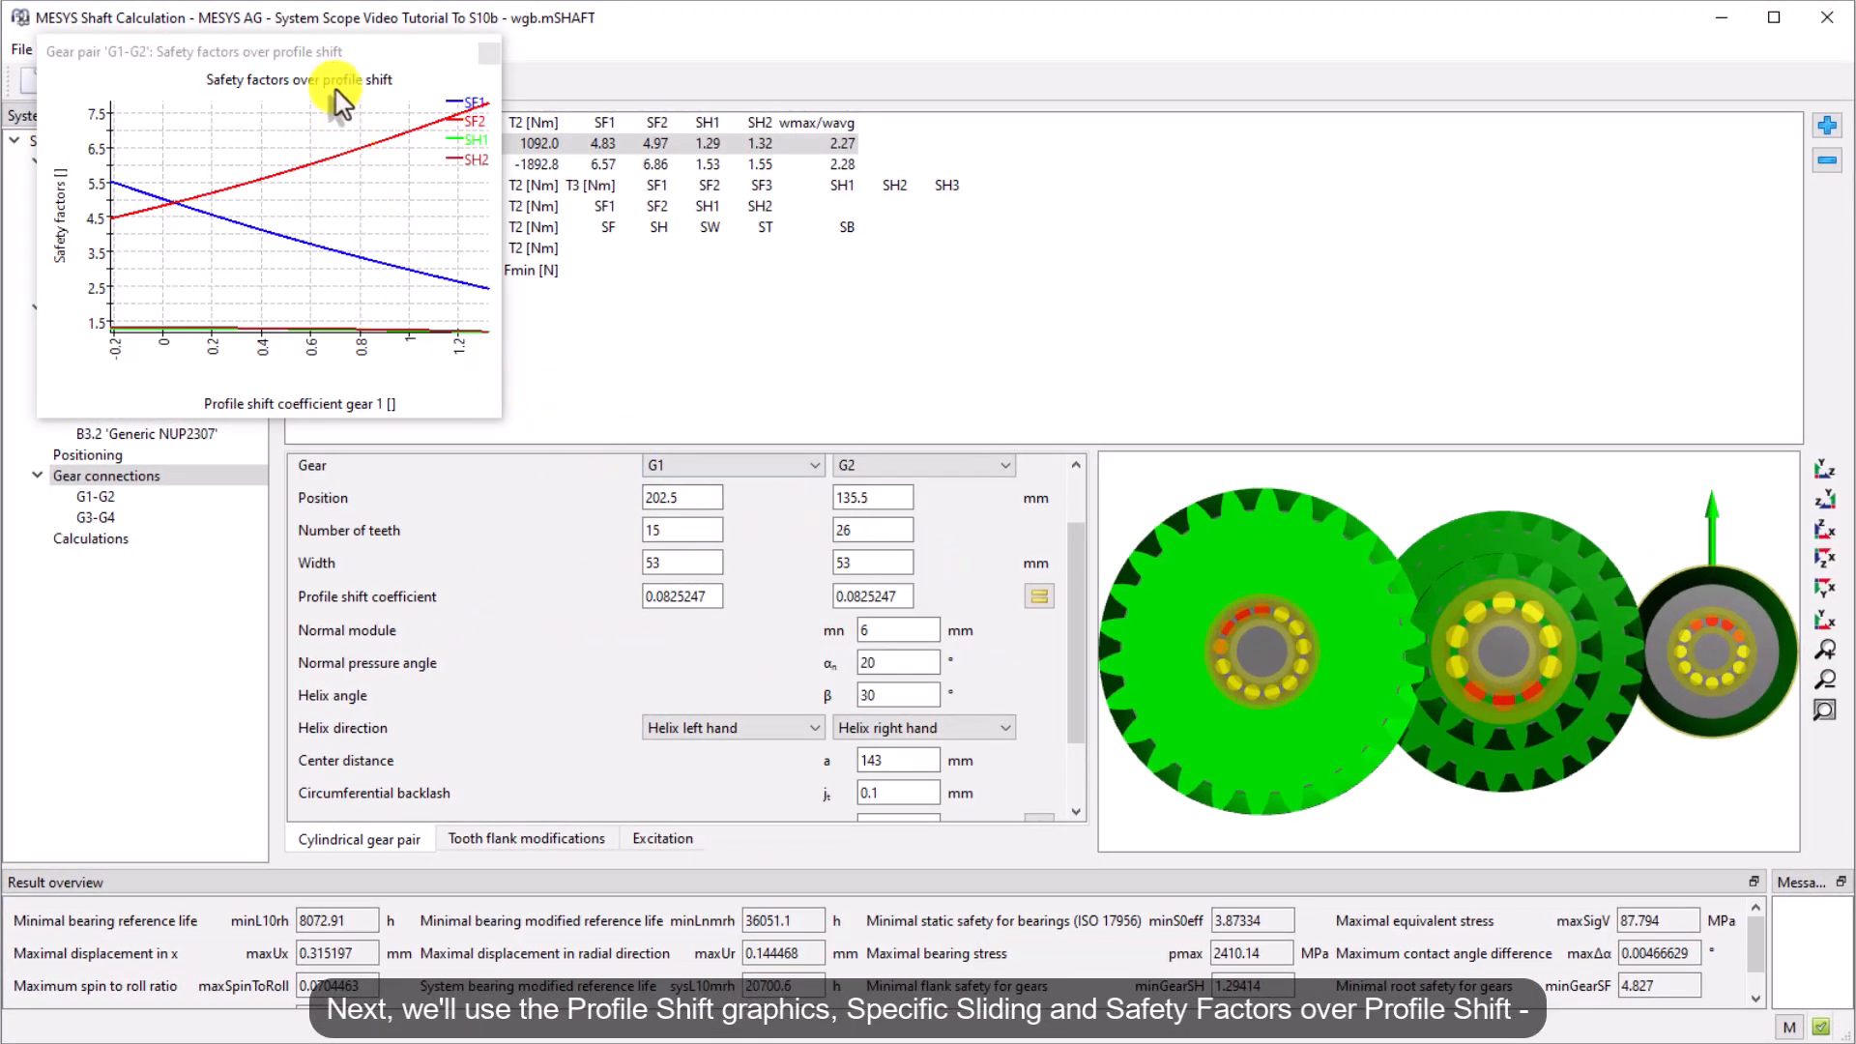
left_click_drag(335, 92, 1802, 174)
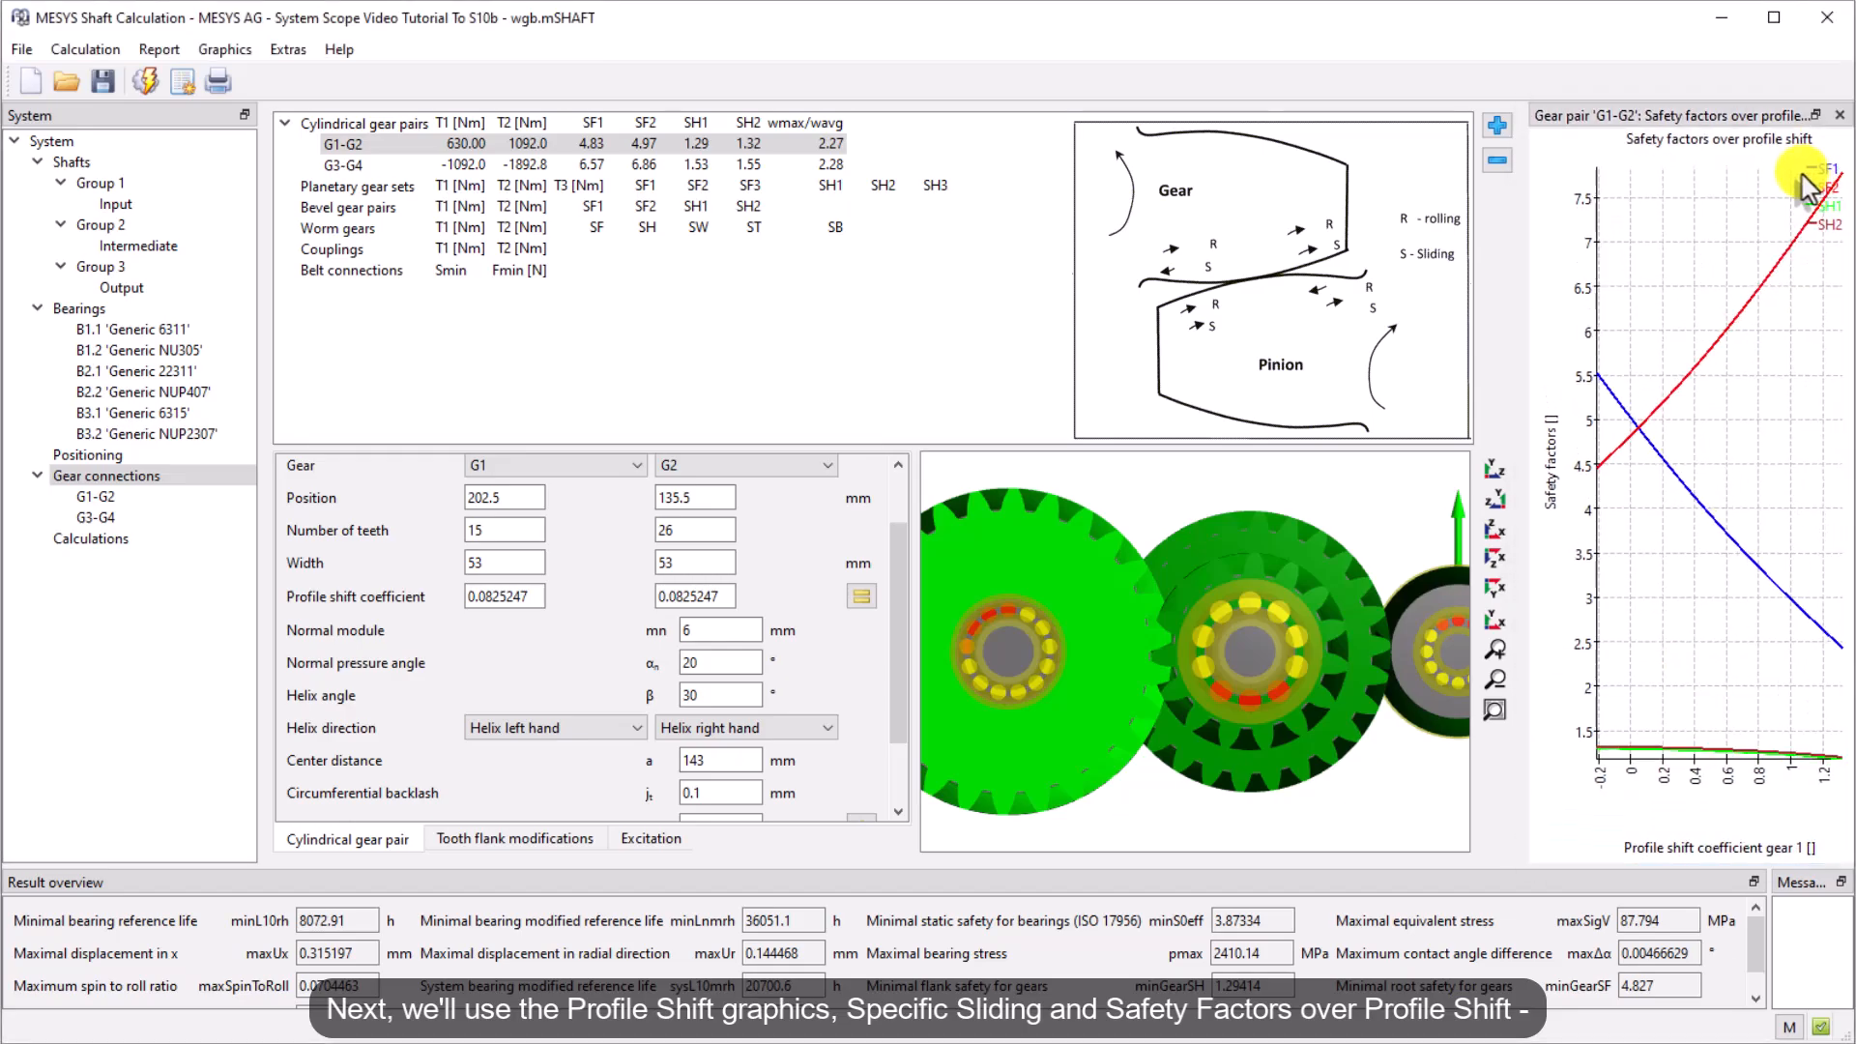
left_click(1495, 530)
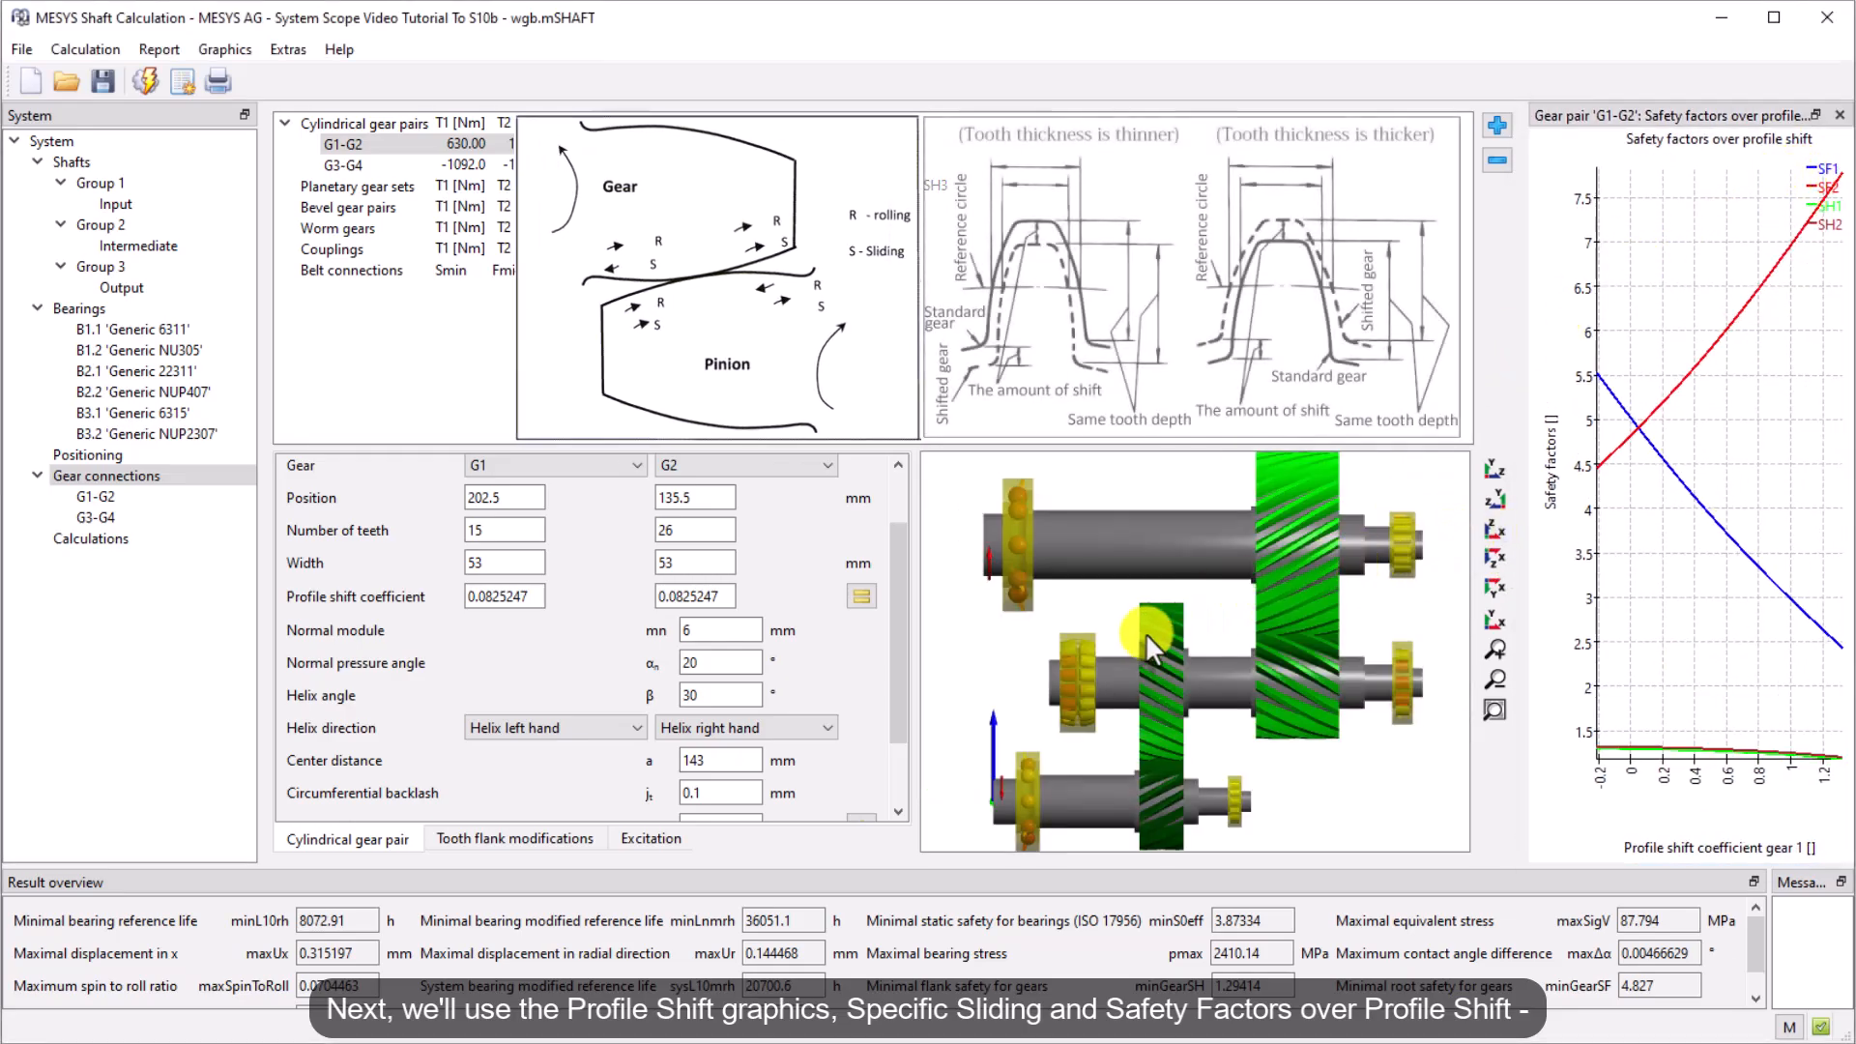
Open the G1-G2 specific sliding over profile shift diagram and dock it below the safety factors diagram
left_click(222, 50)
mouse_move(387, 511)
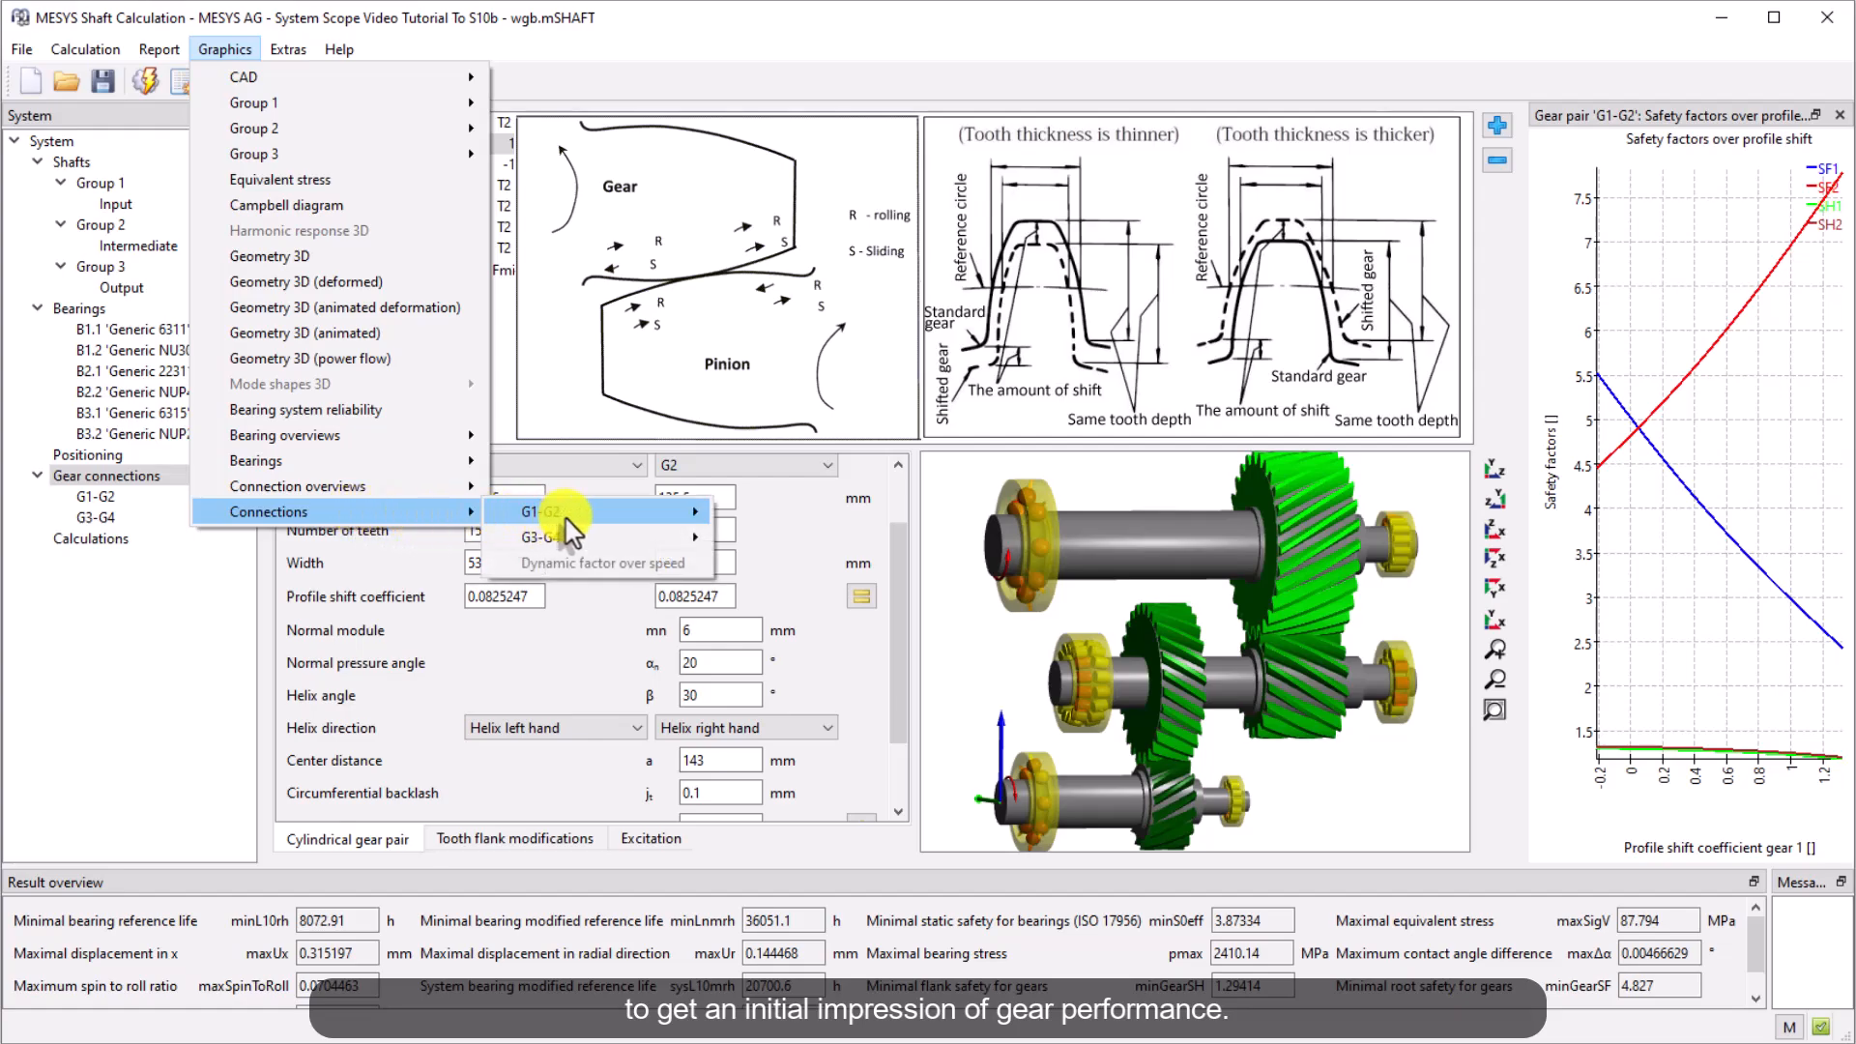
mouse_move(629, 512)
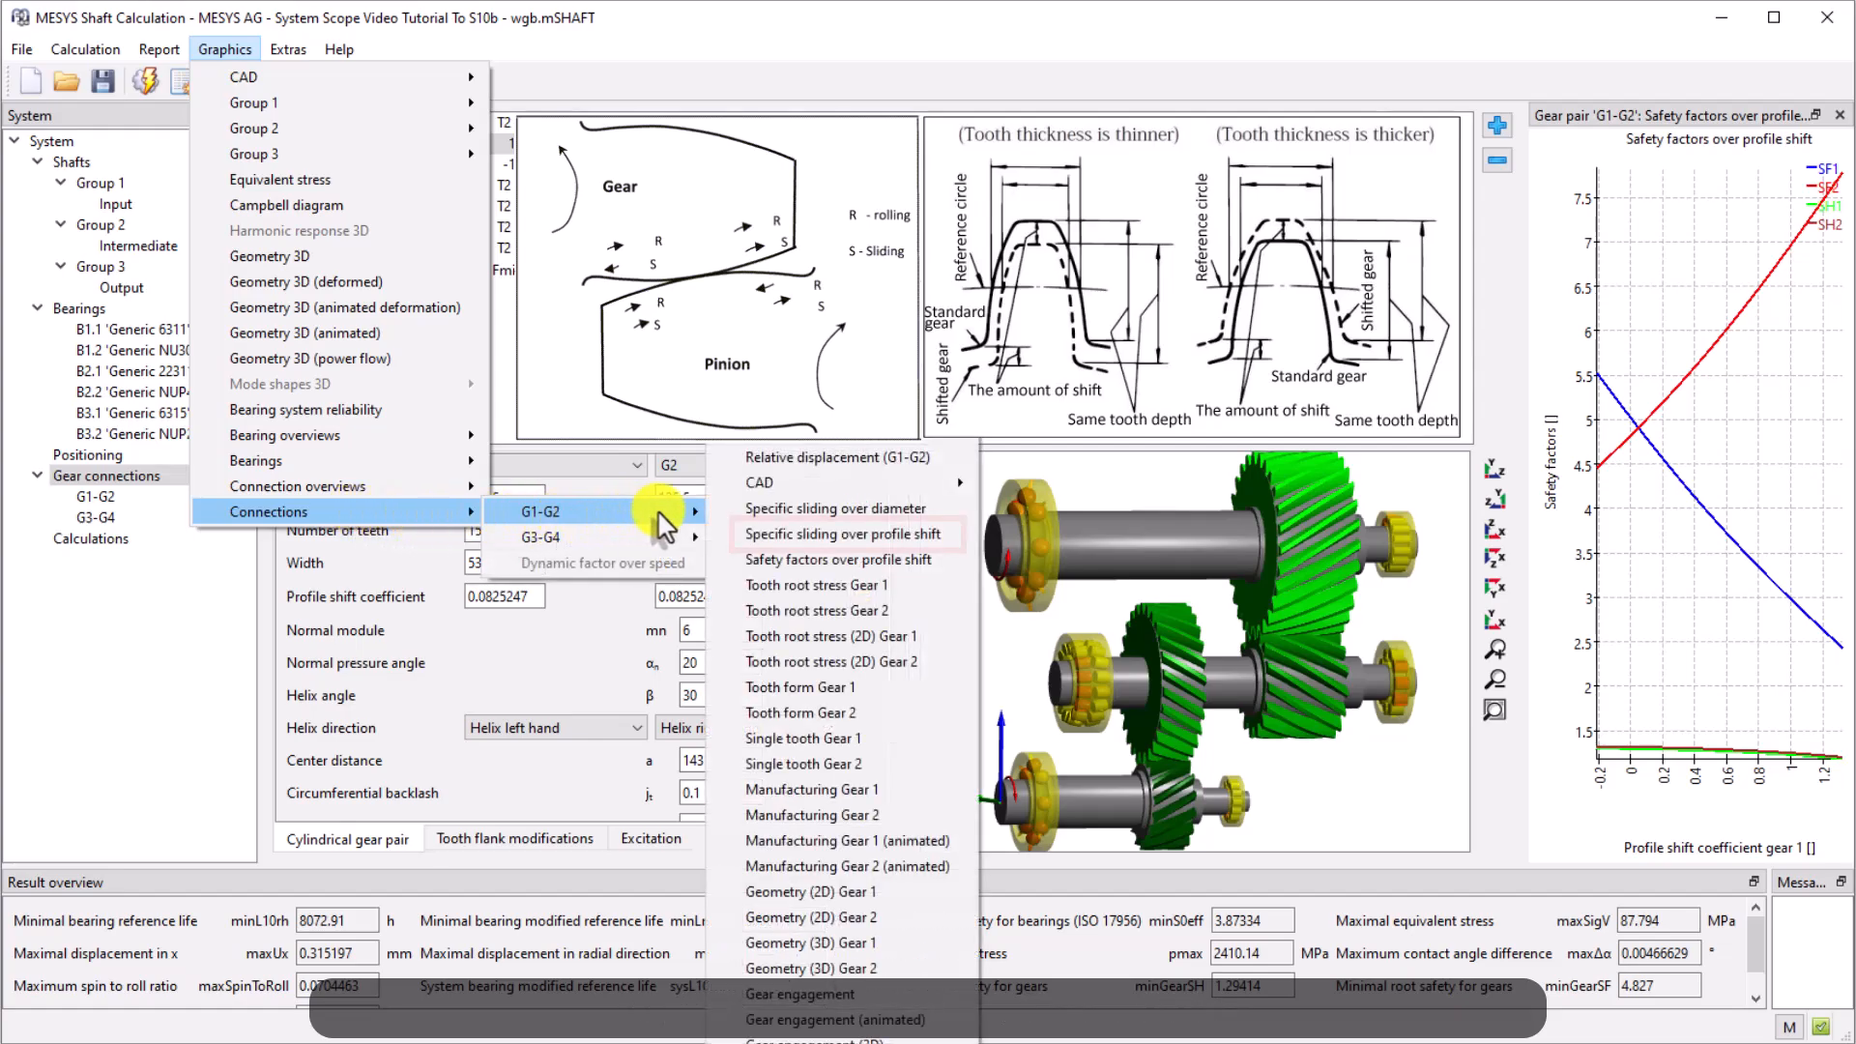
left_click(904, 533)
left_click_drag(273, 53, 1814, 785)
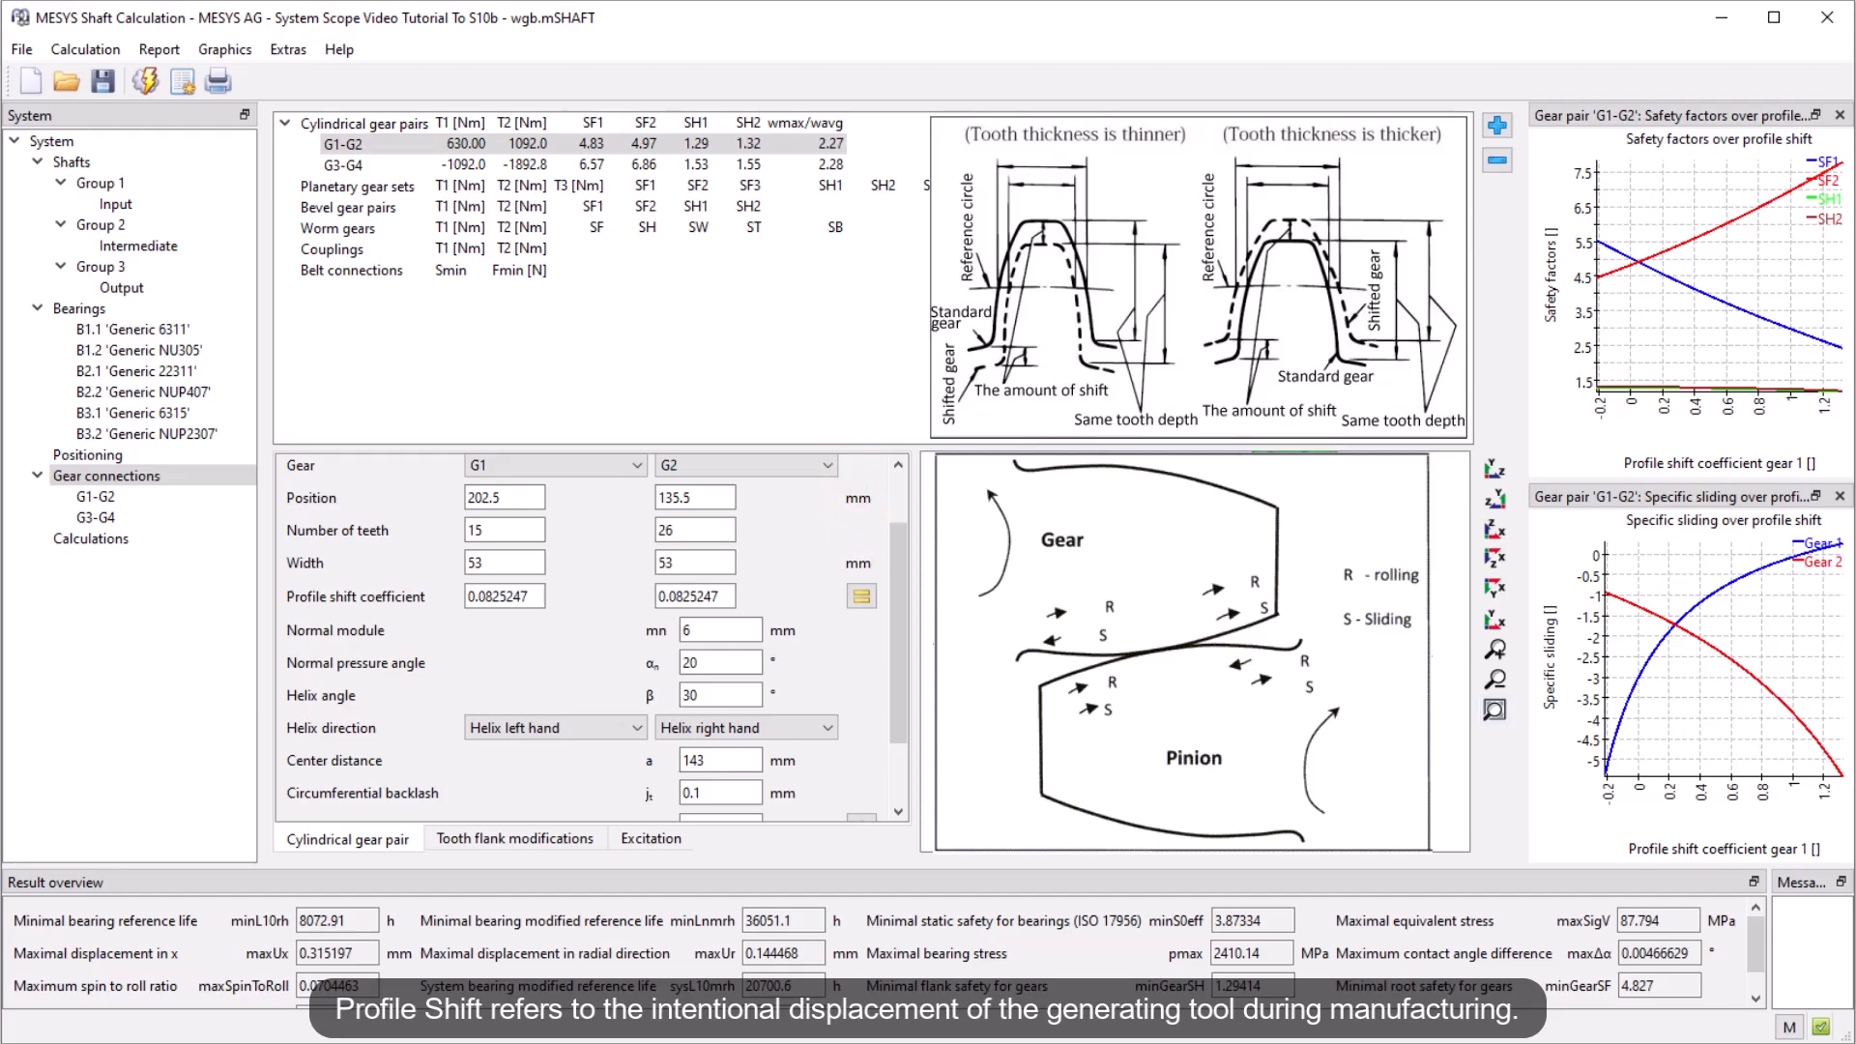
left_click_drag(1482, 396, 1501, 416)
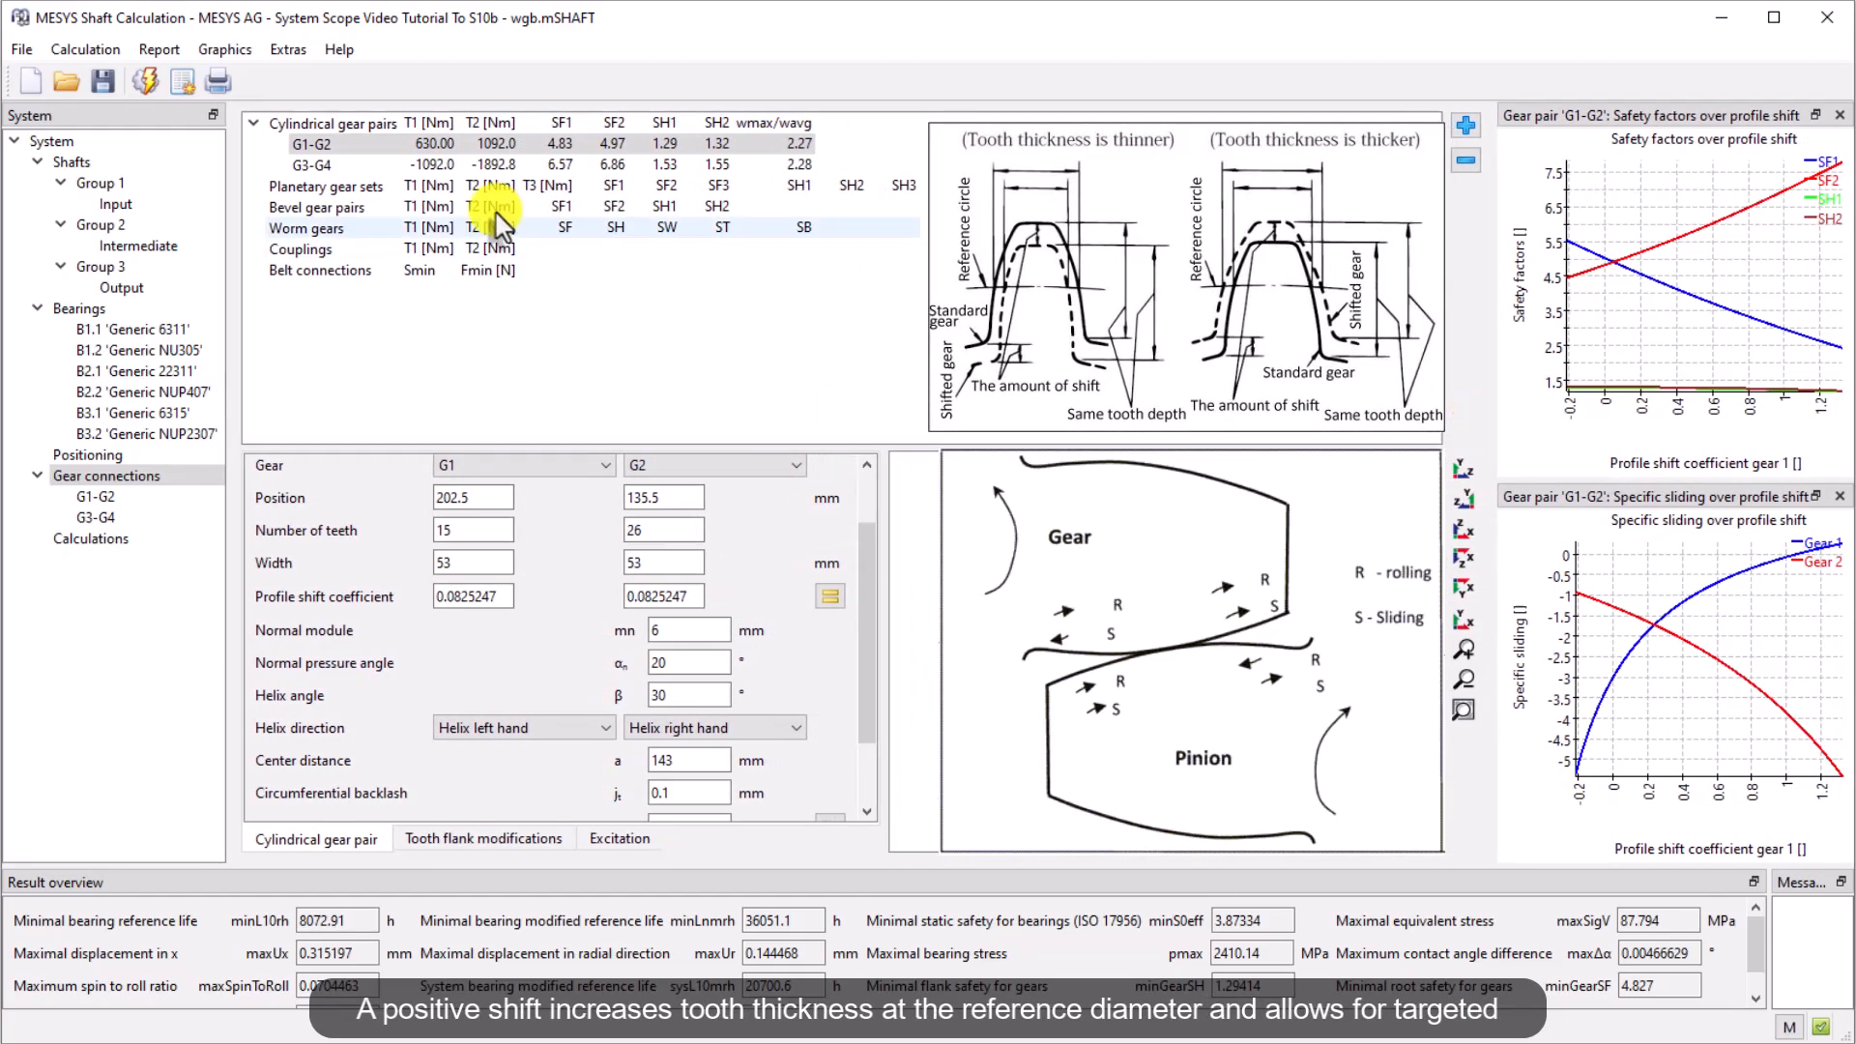
Open the G3-G4 safety factors over profile shift diagram and dock it under the results overview
left_click(225, 49)
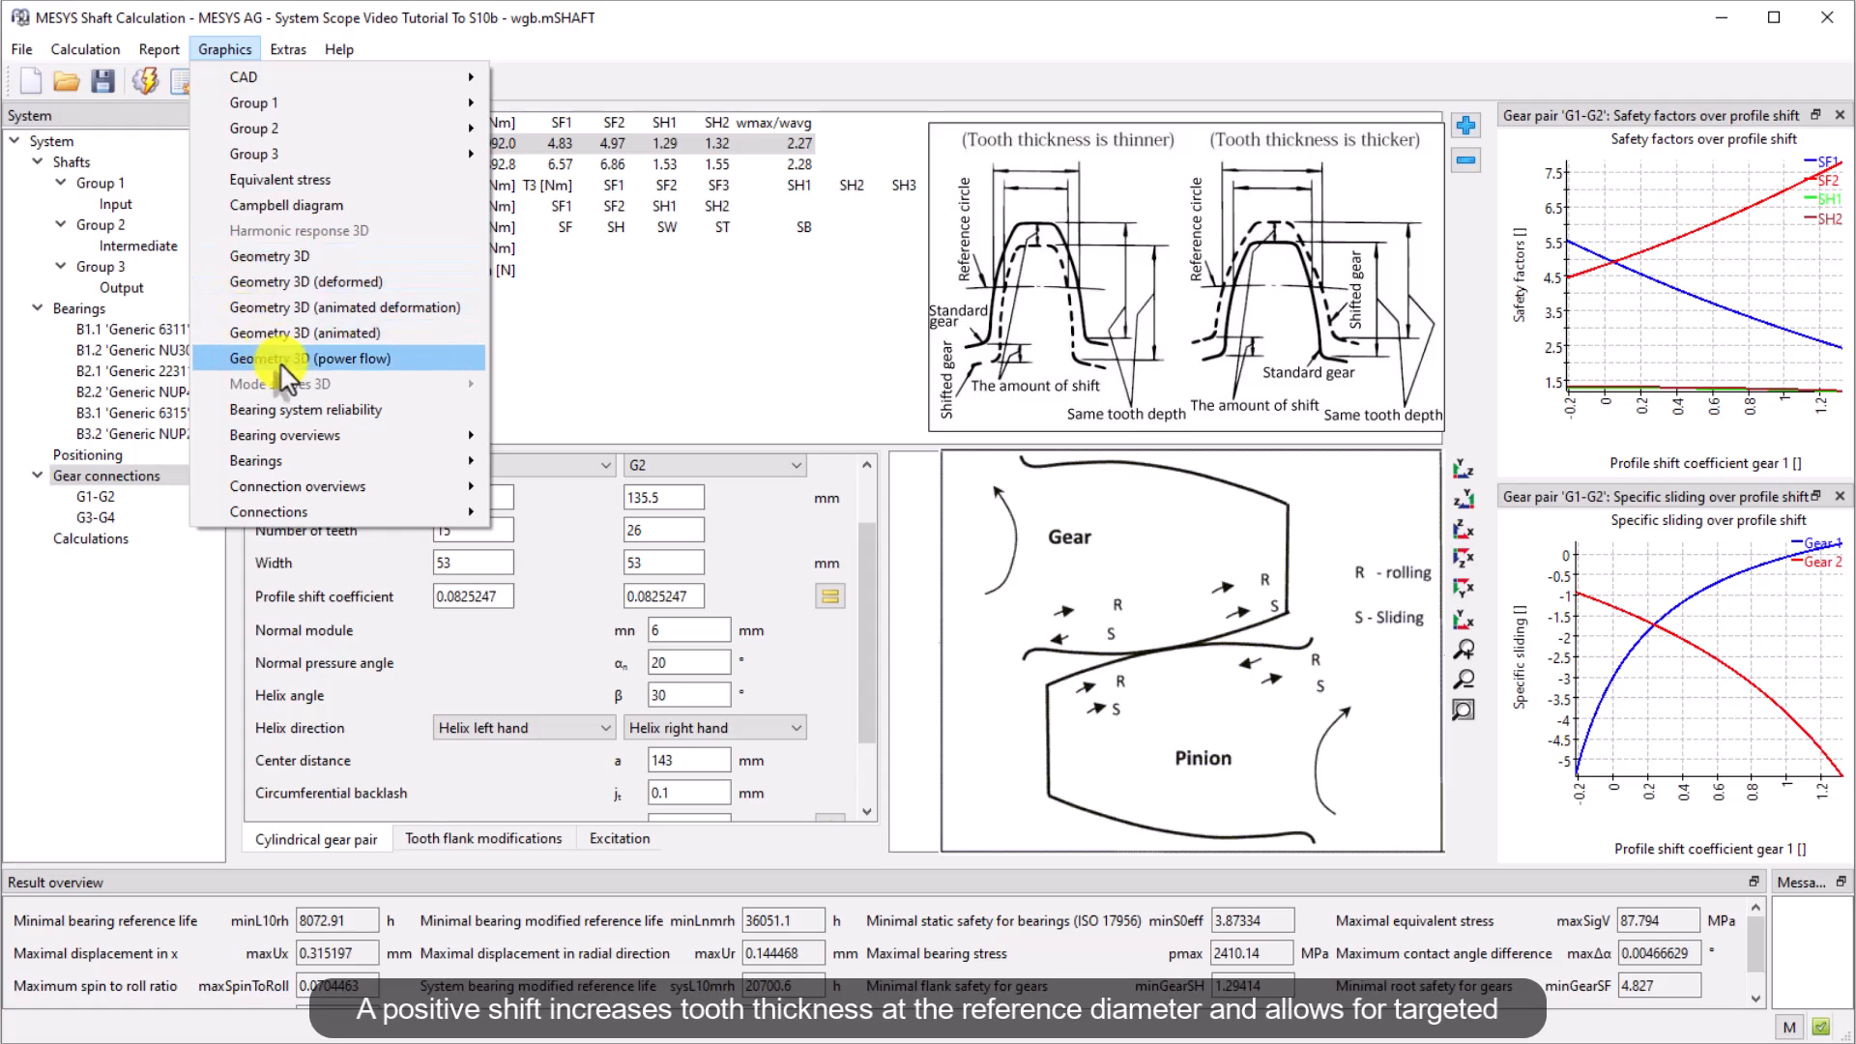
mouse_move(417, 512)
mouse_move(558, 538)
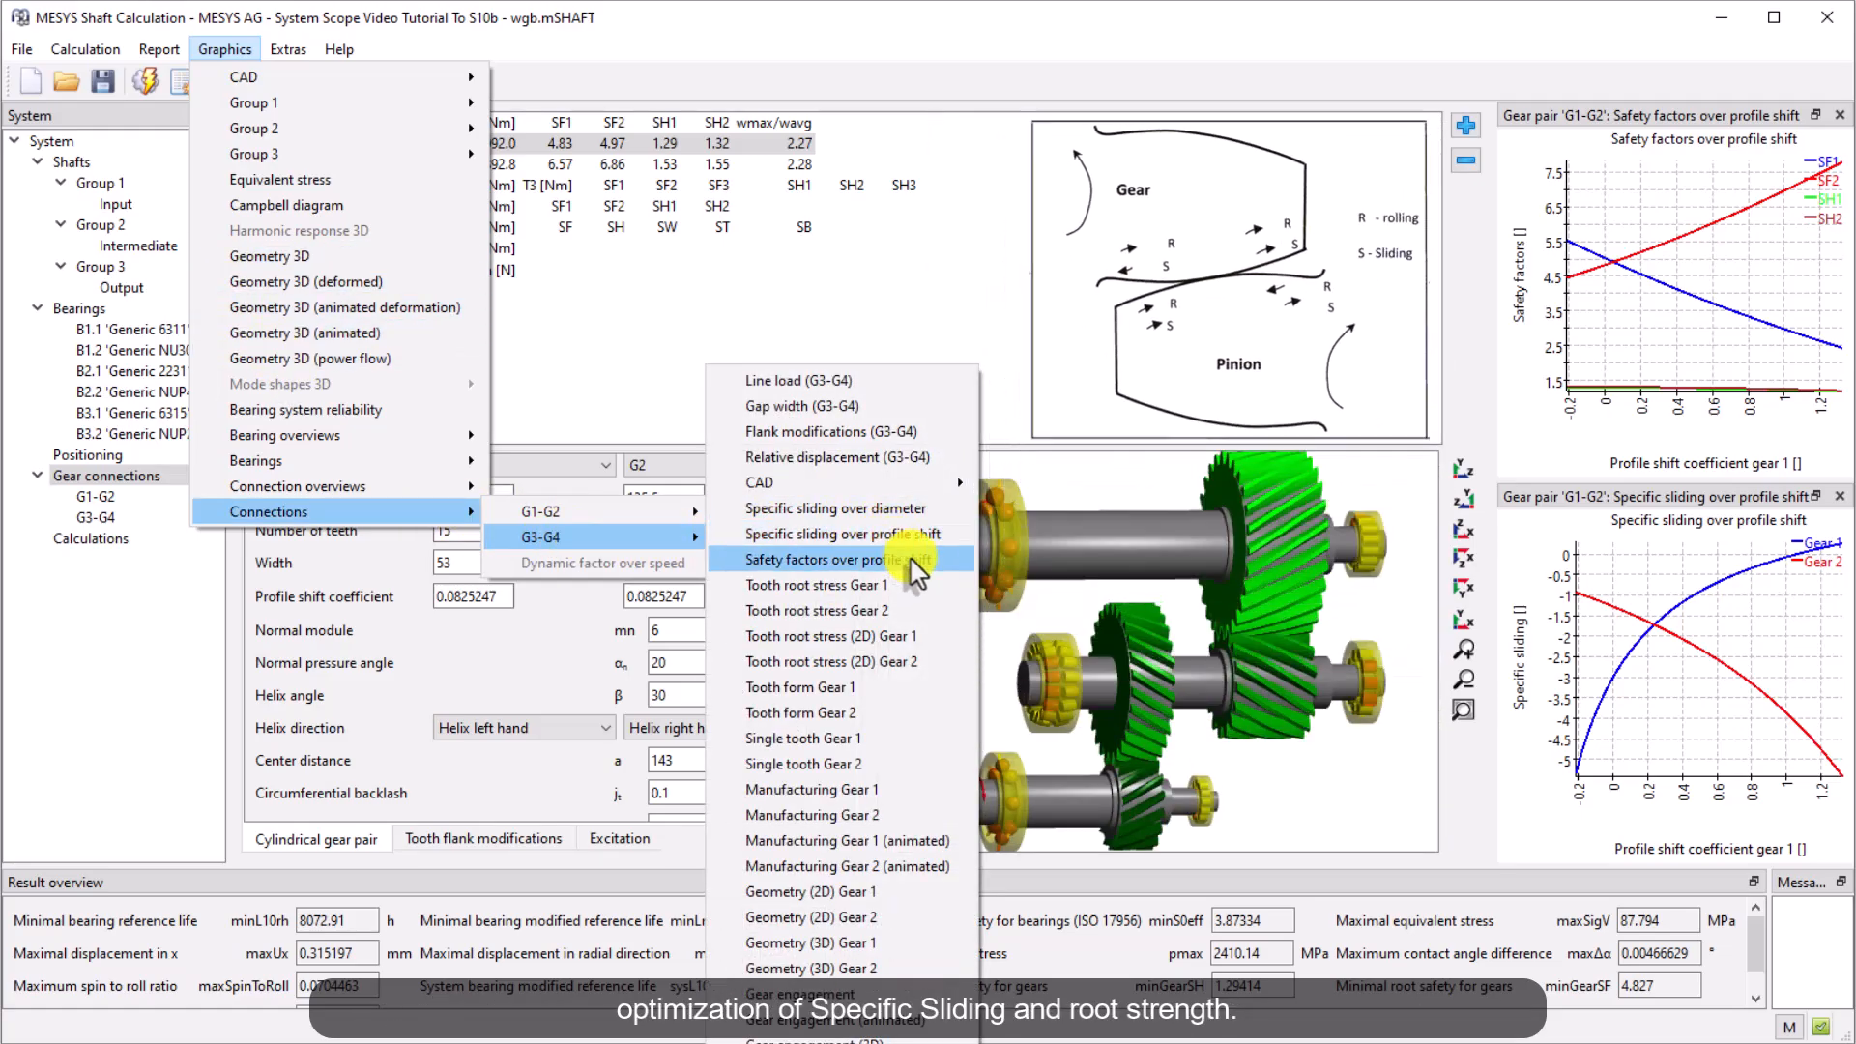
left_click(851, 560)
left_click_drag(319, 62, 1644, 885)
Open the G3-G4 specific sliding over profile shift diagram and dock it next to the G3-G4 safety factors diagram
left_click(225, 49)
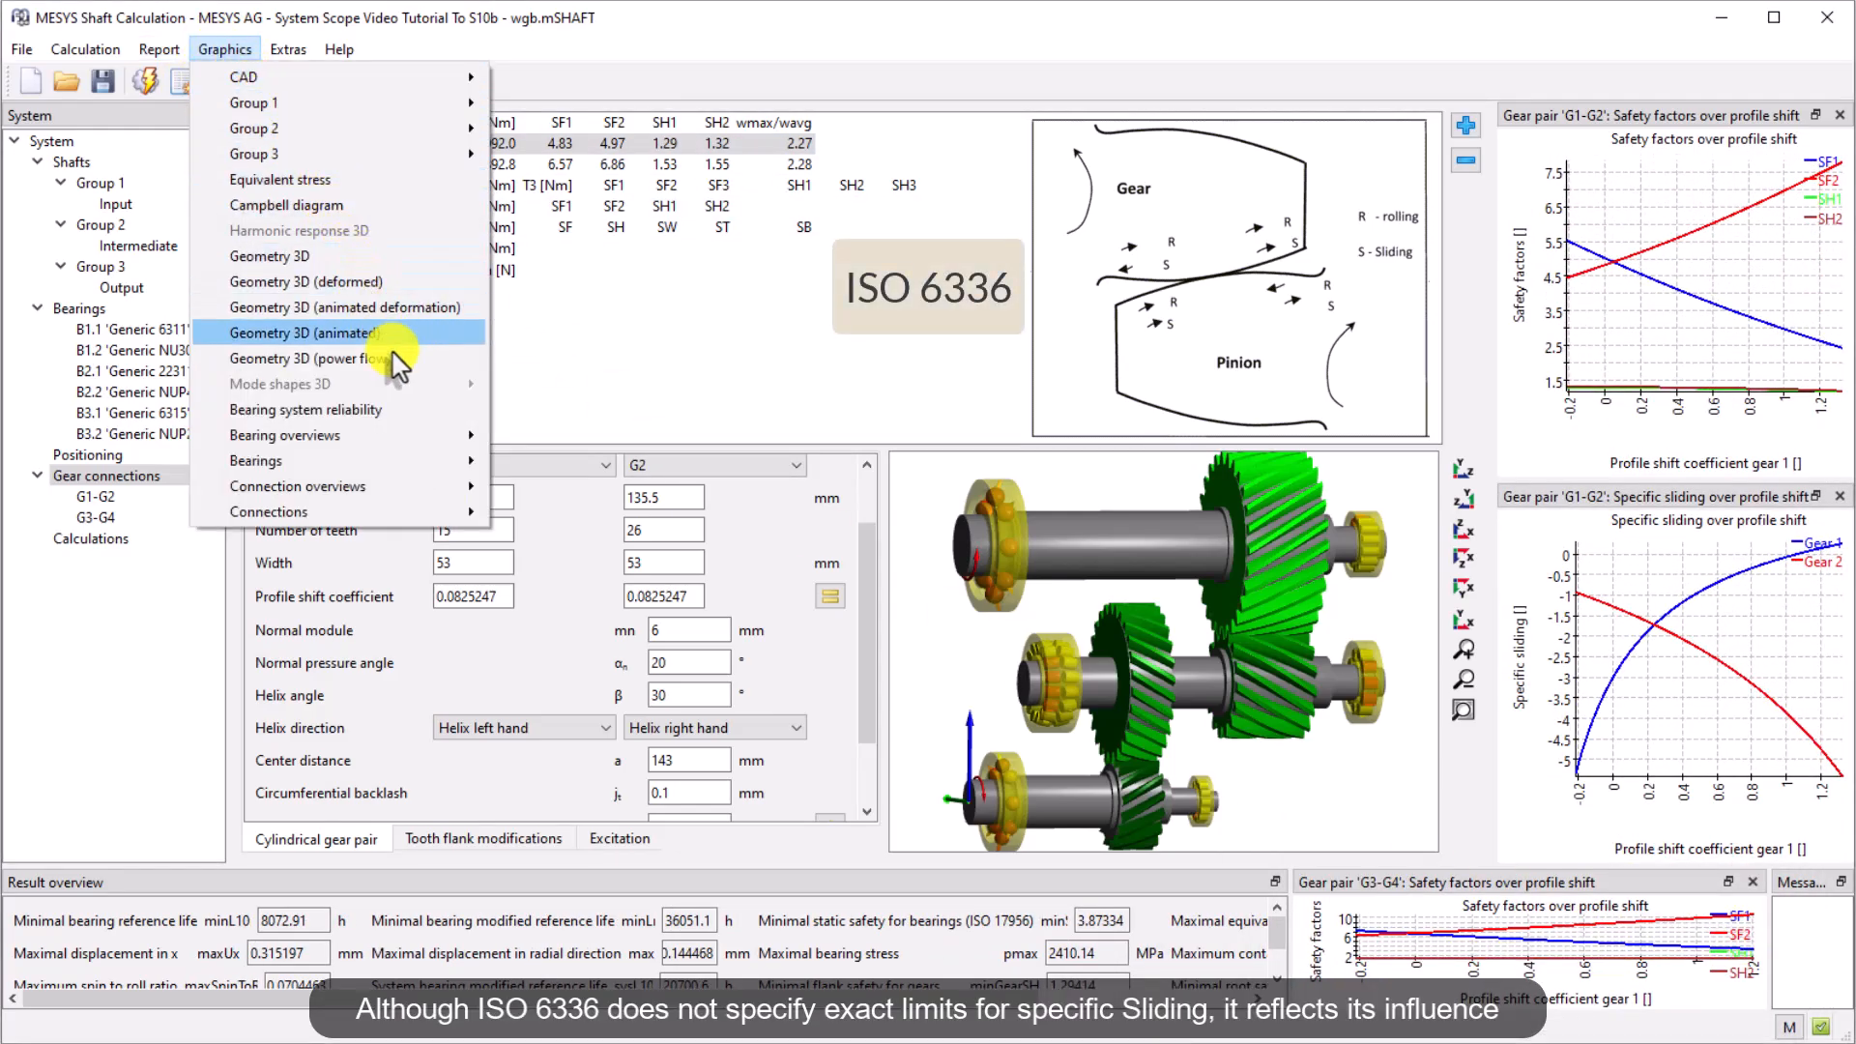
mouse_move(420, 507)
mouse_move(580, 537)
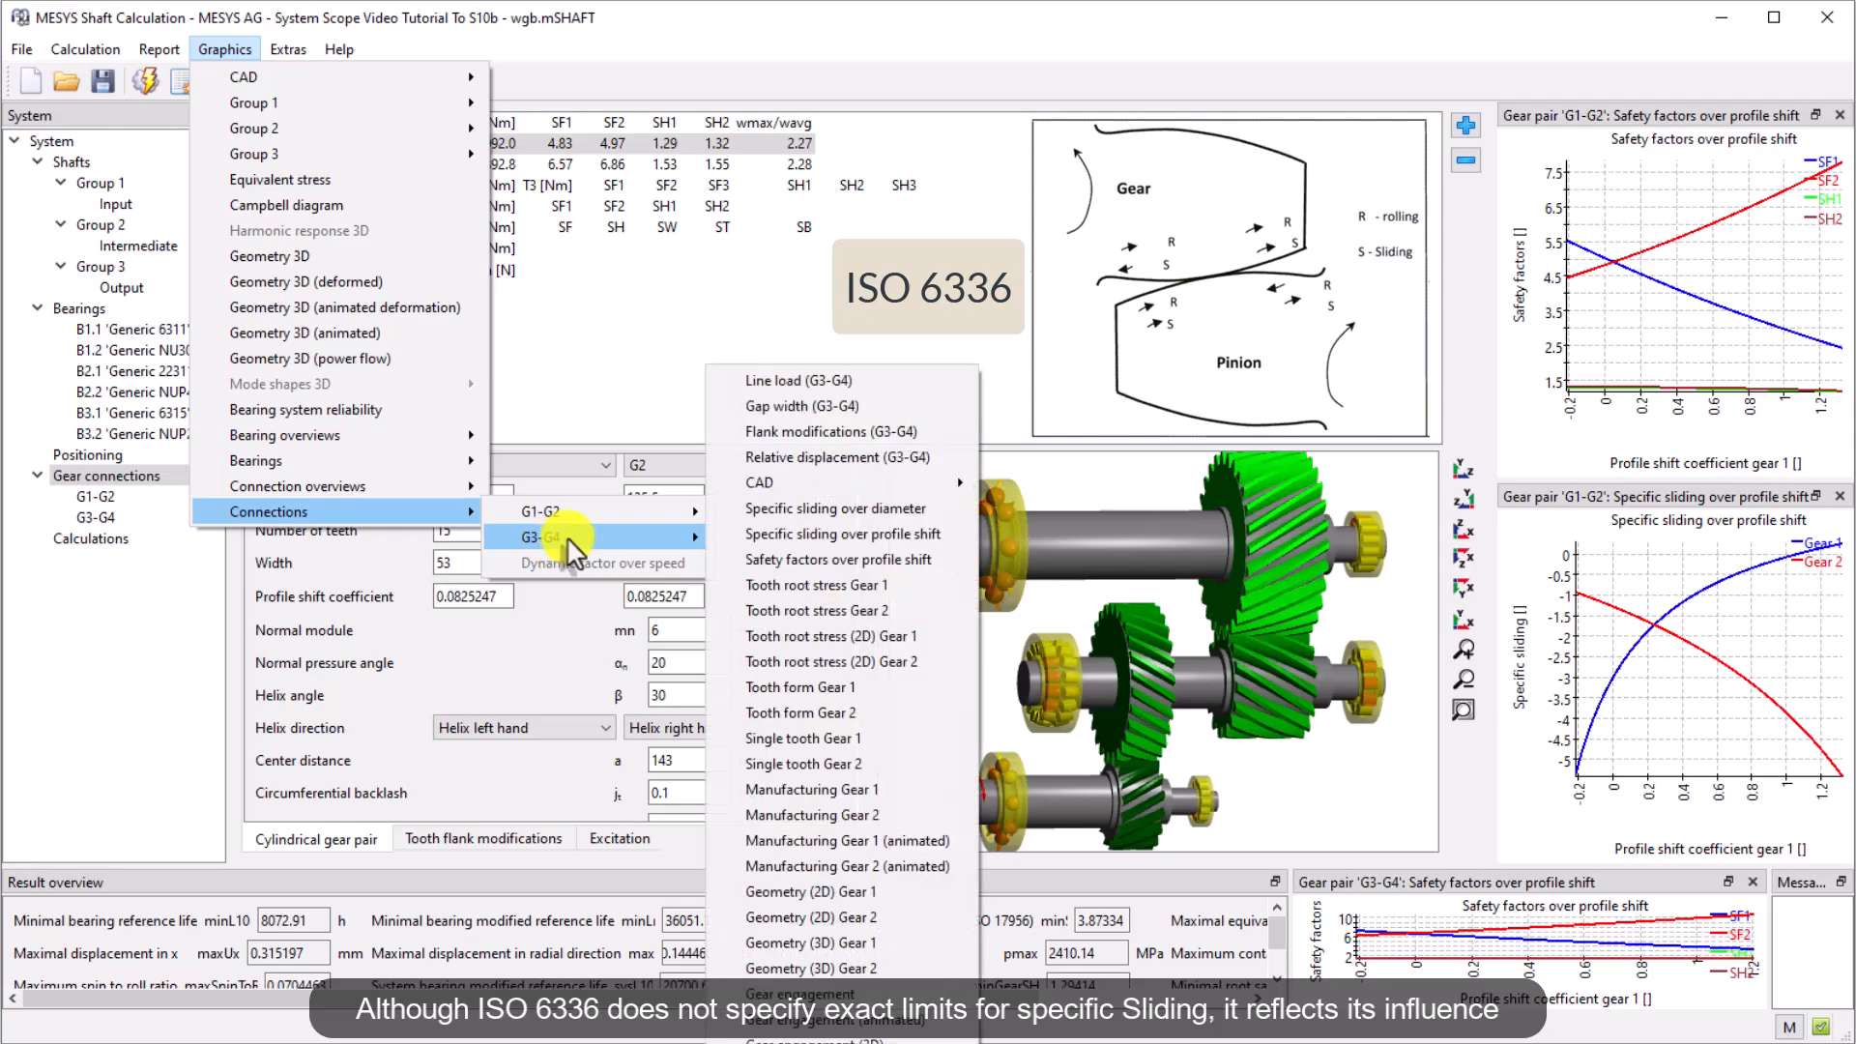
left_click(831, 533)
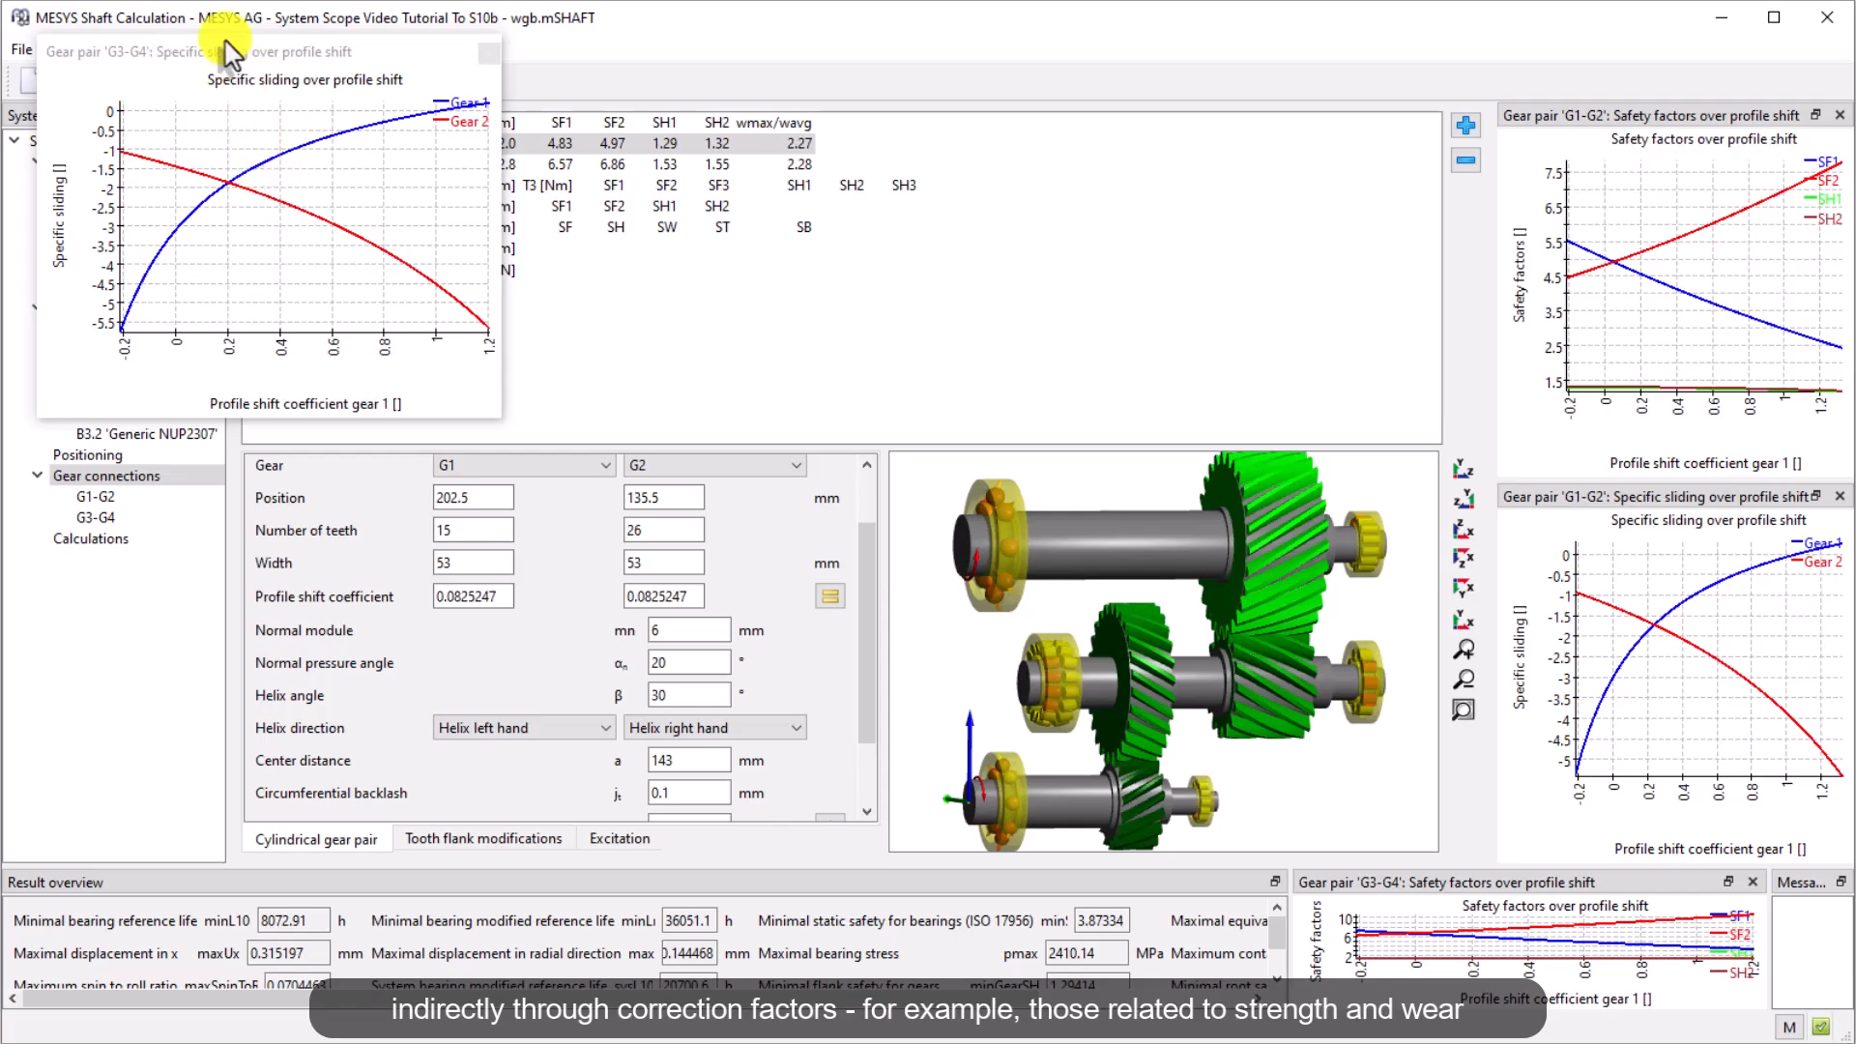
left_click_drag(229, 54, 774, 701)
Apply the balanced specific sliding profile shift coefficients to the G1-G2 gear pair
left_click(95, 496)
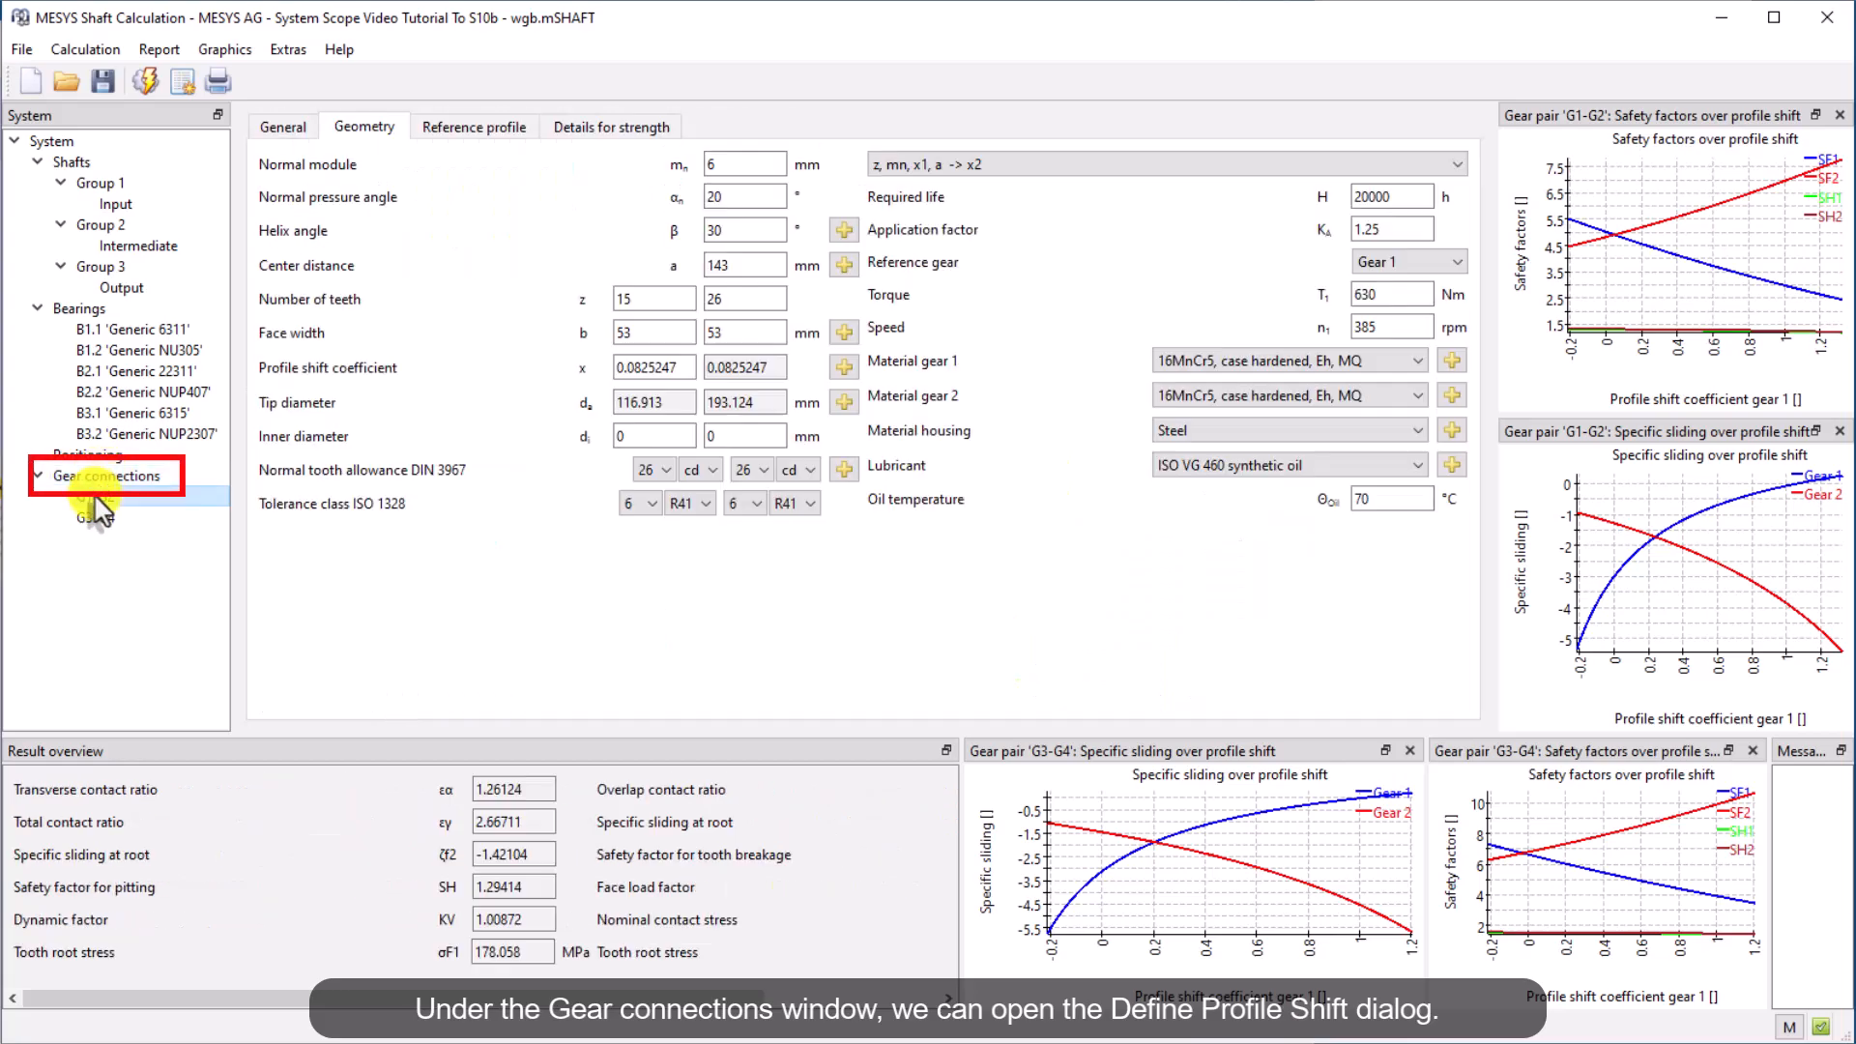
left_click(846, 369)
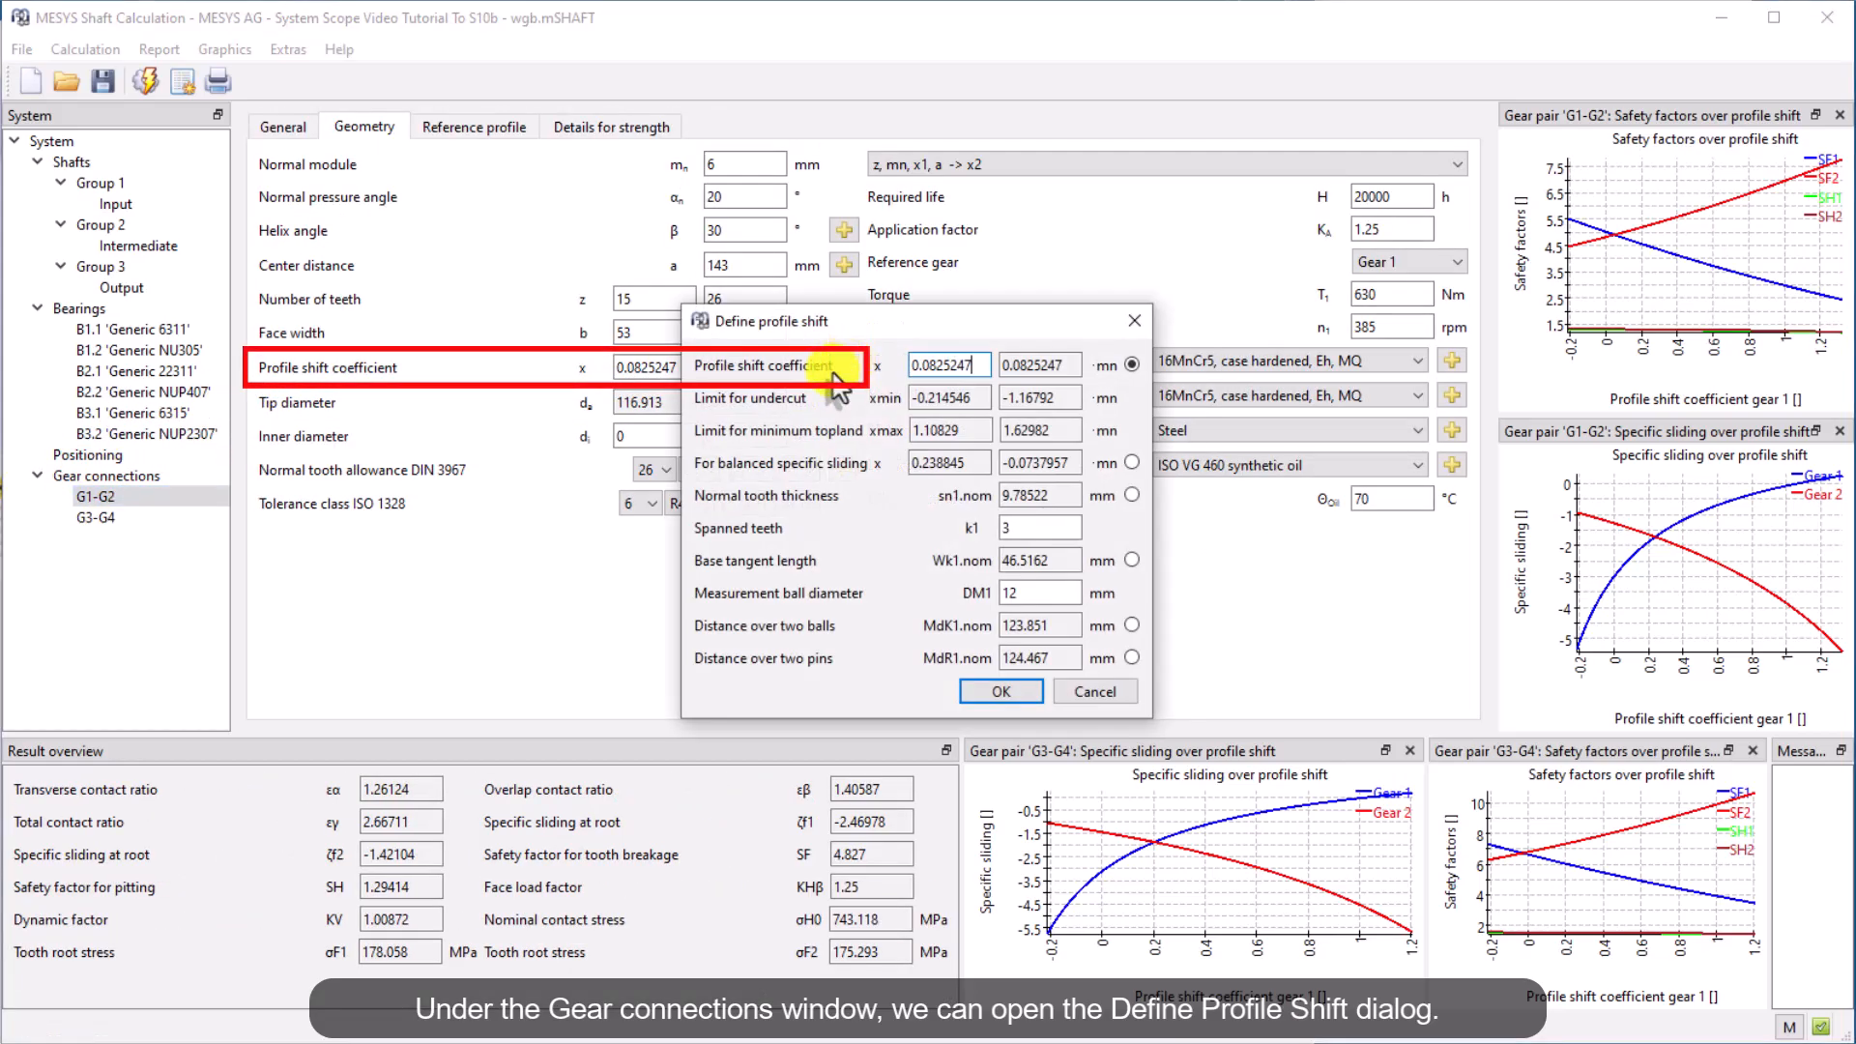
left_click(1132, 464)
left_click(1001, 692)
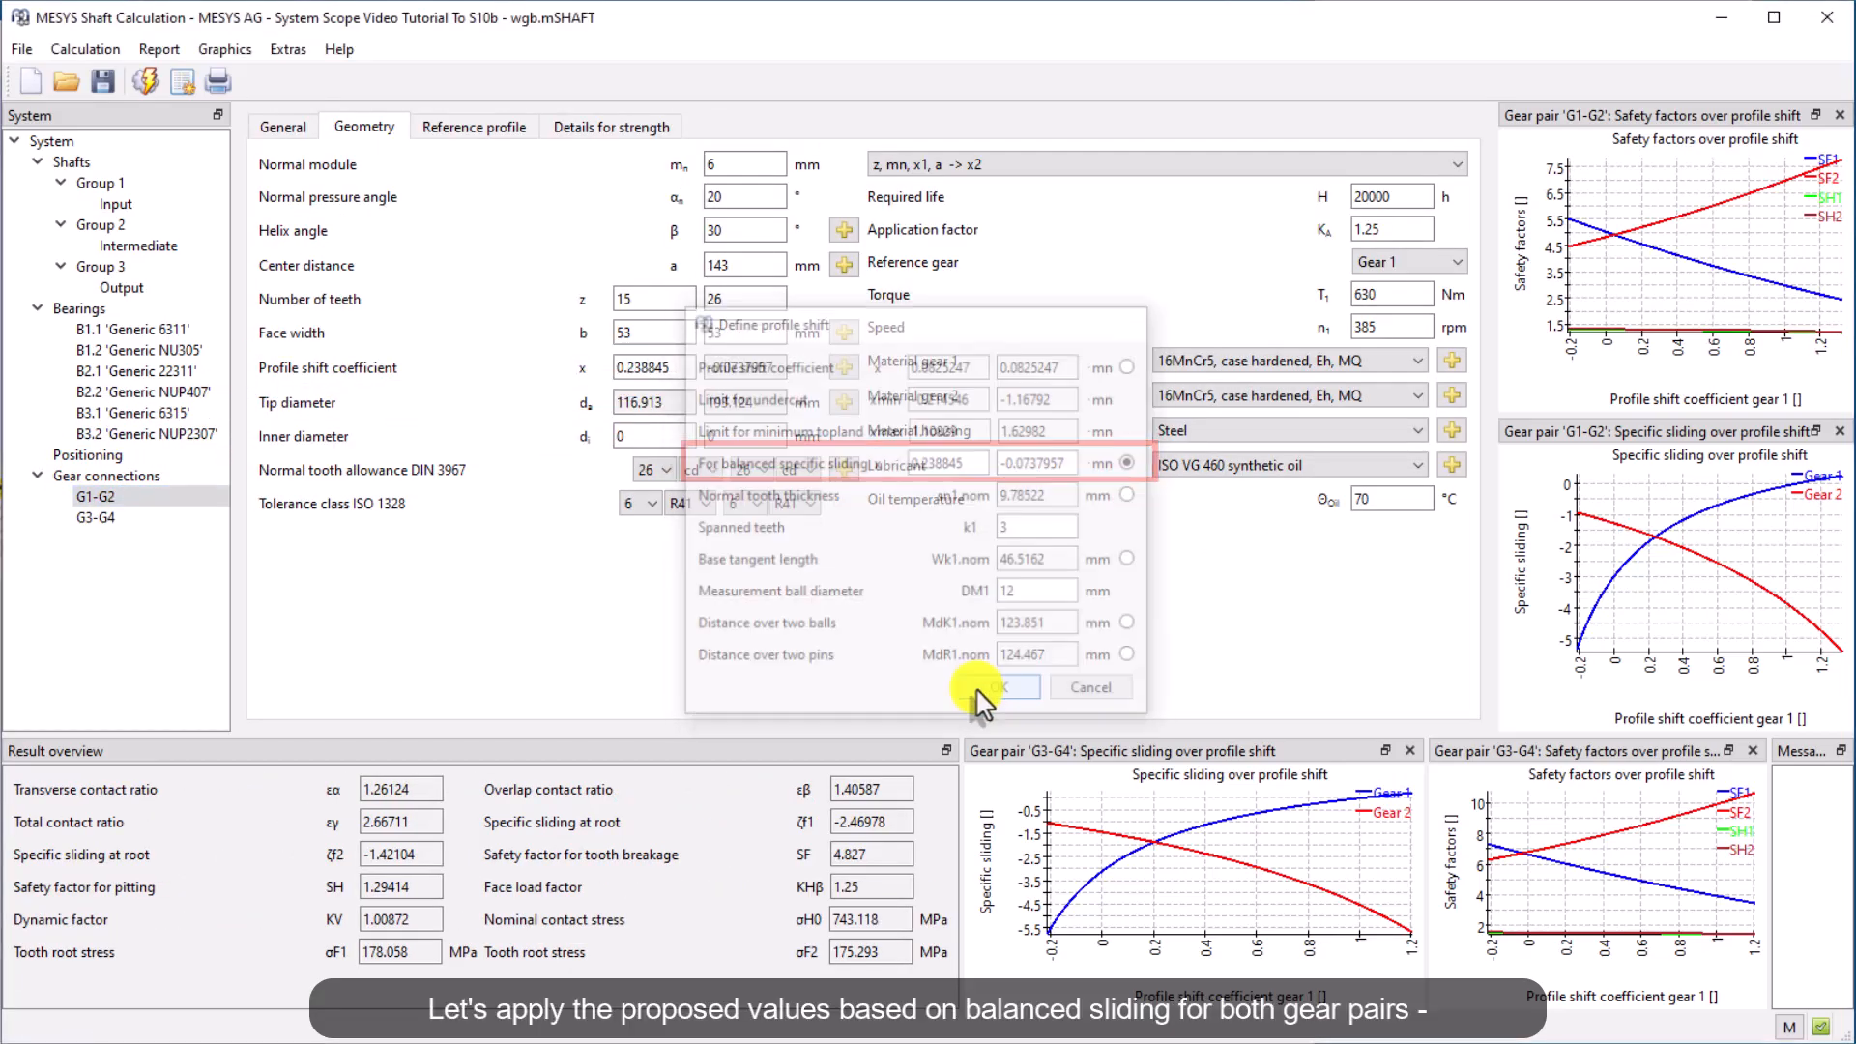
Apply the balanced specific sliding profile shift coefficients to the G3-G4 gear pair
left_click(97, 519)
left_click(844, 369)
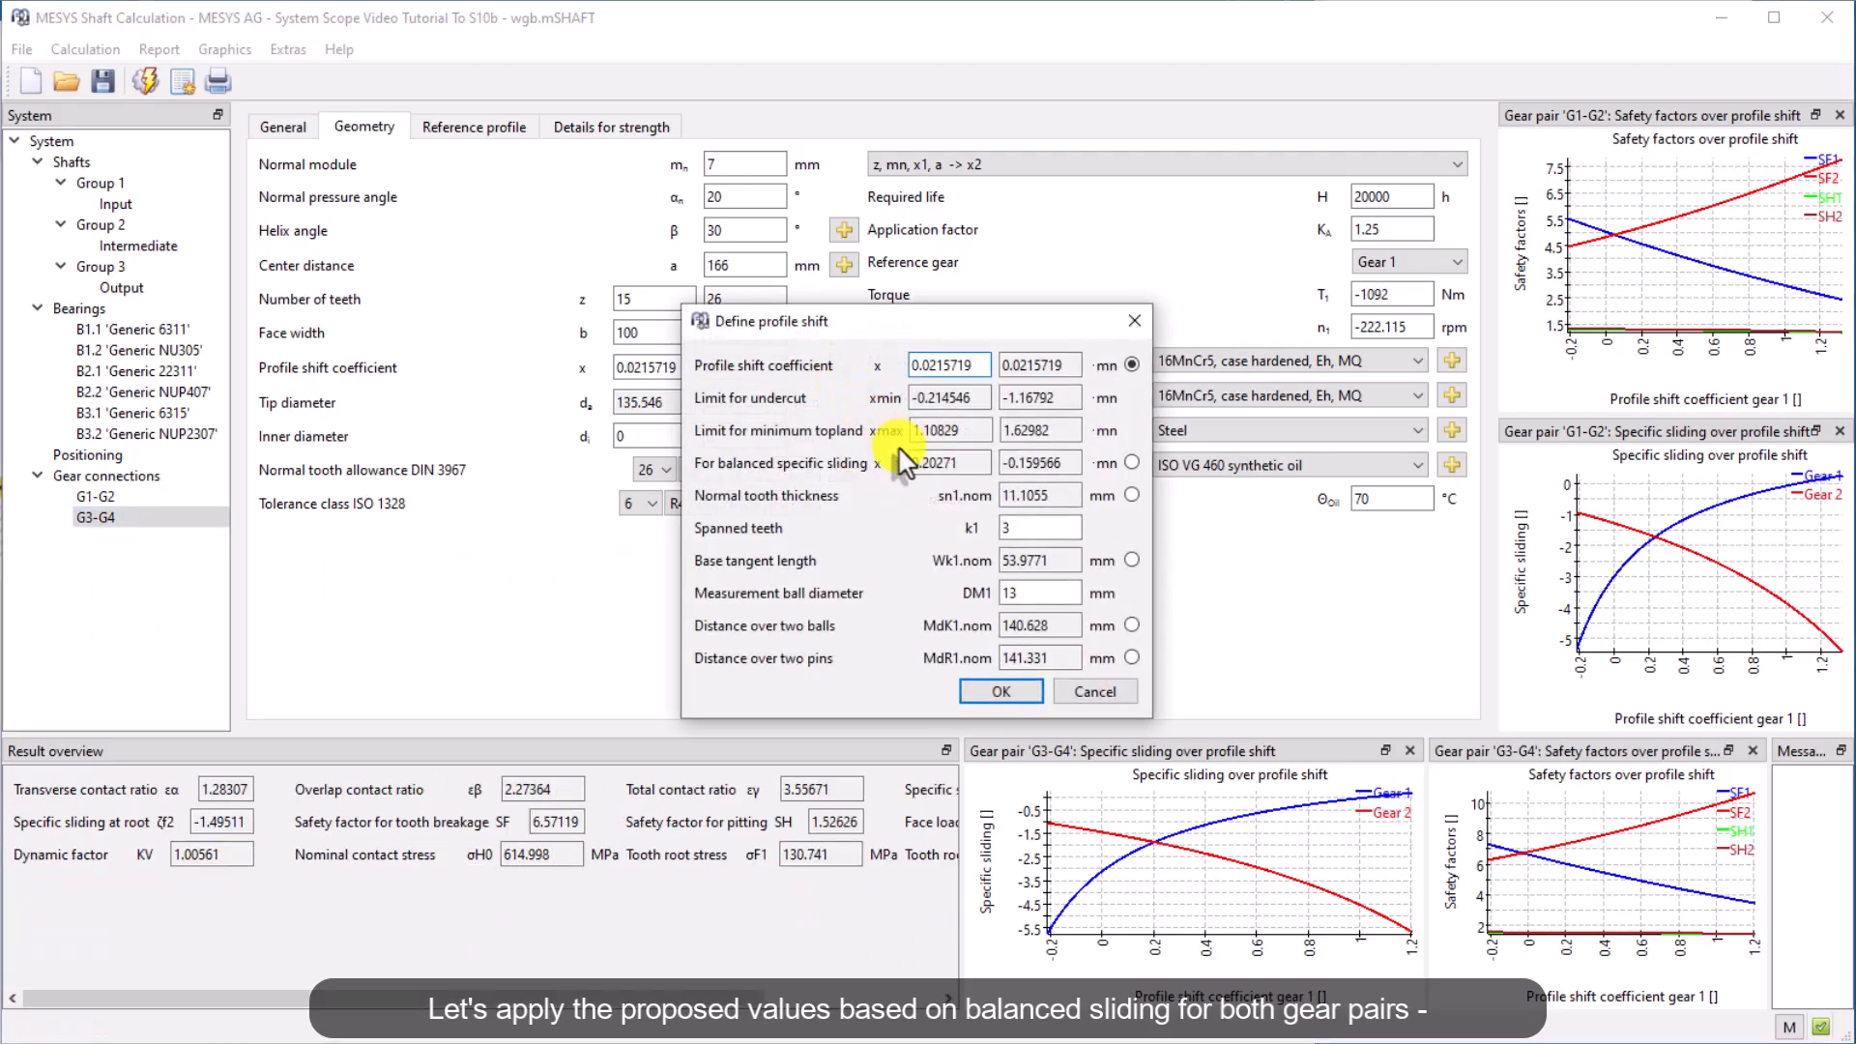
left_click(1132, 463)
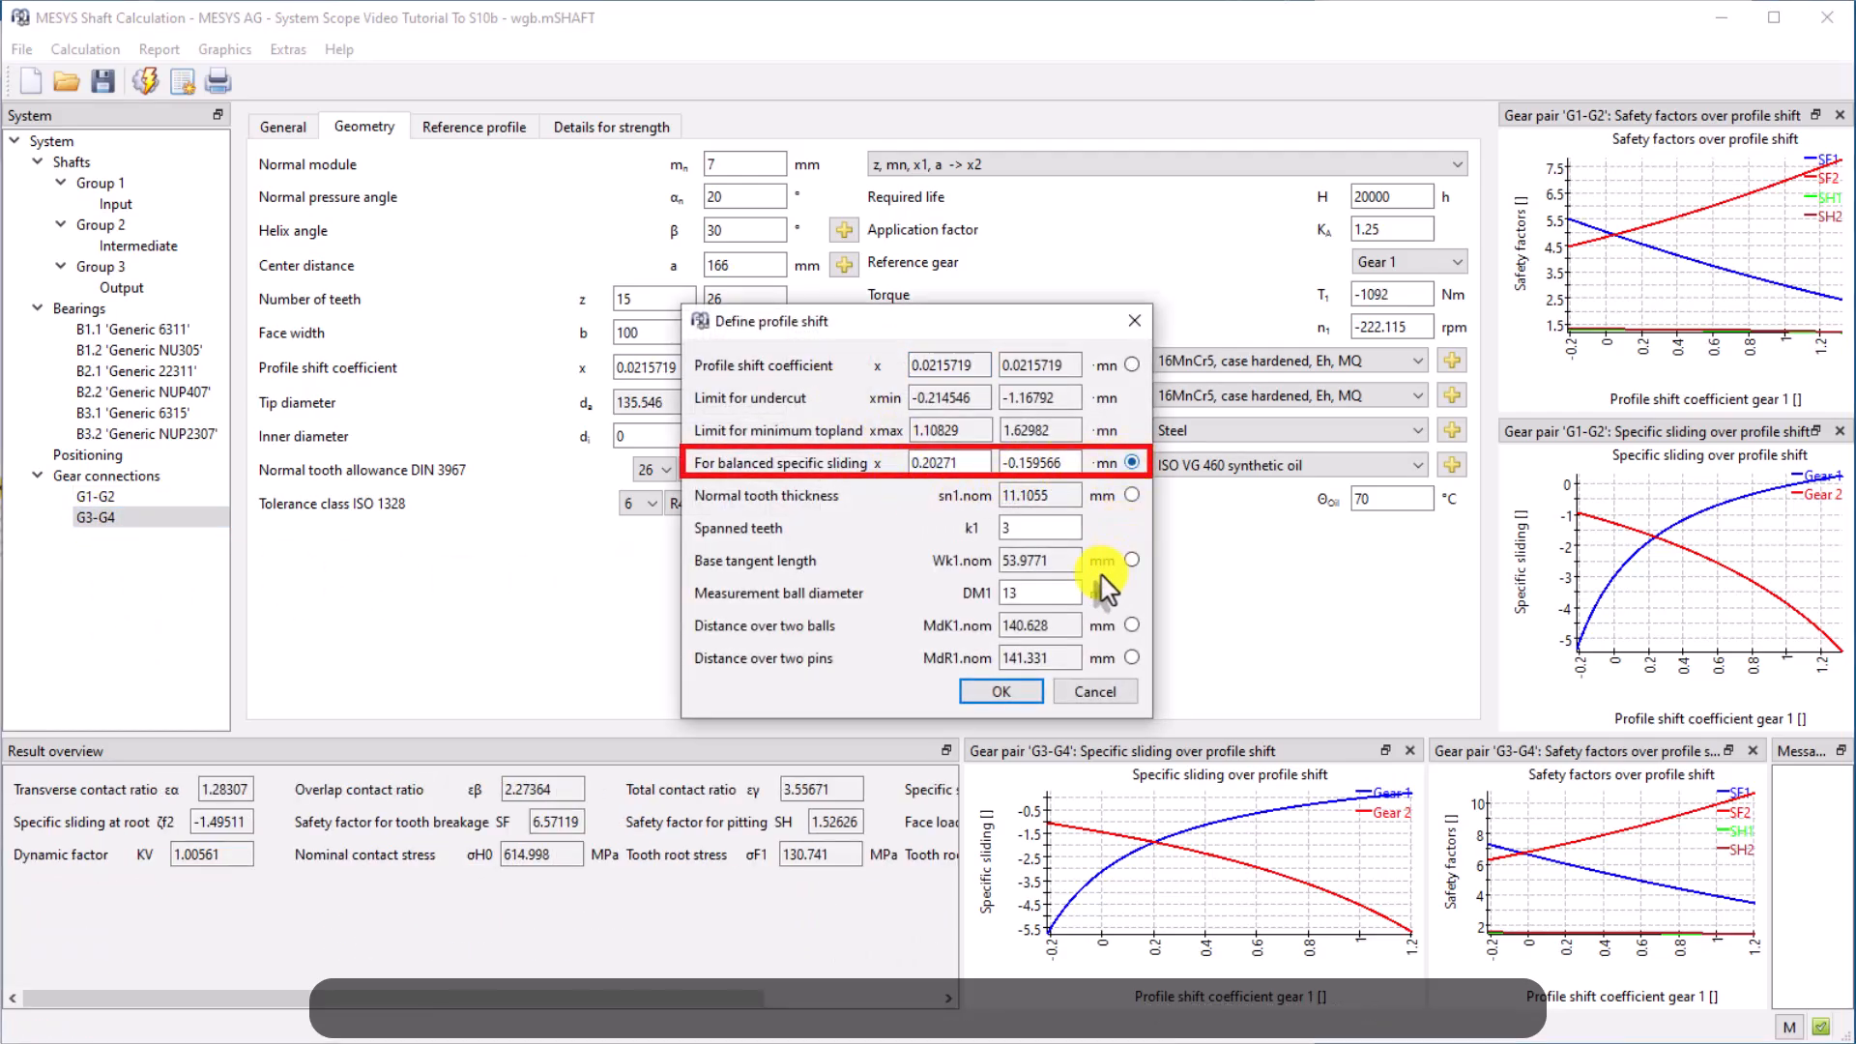
left_click(1001, 692)
Recalculate the shaft system with the new profile shifts
left_click(100, 475)
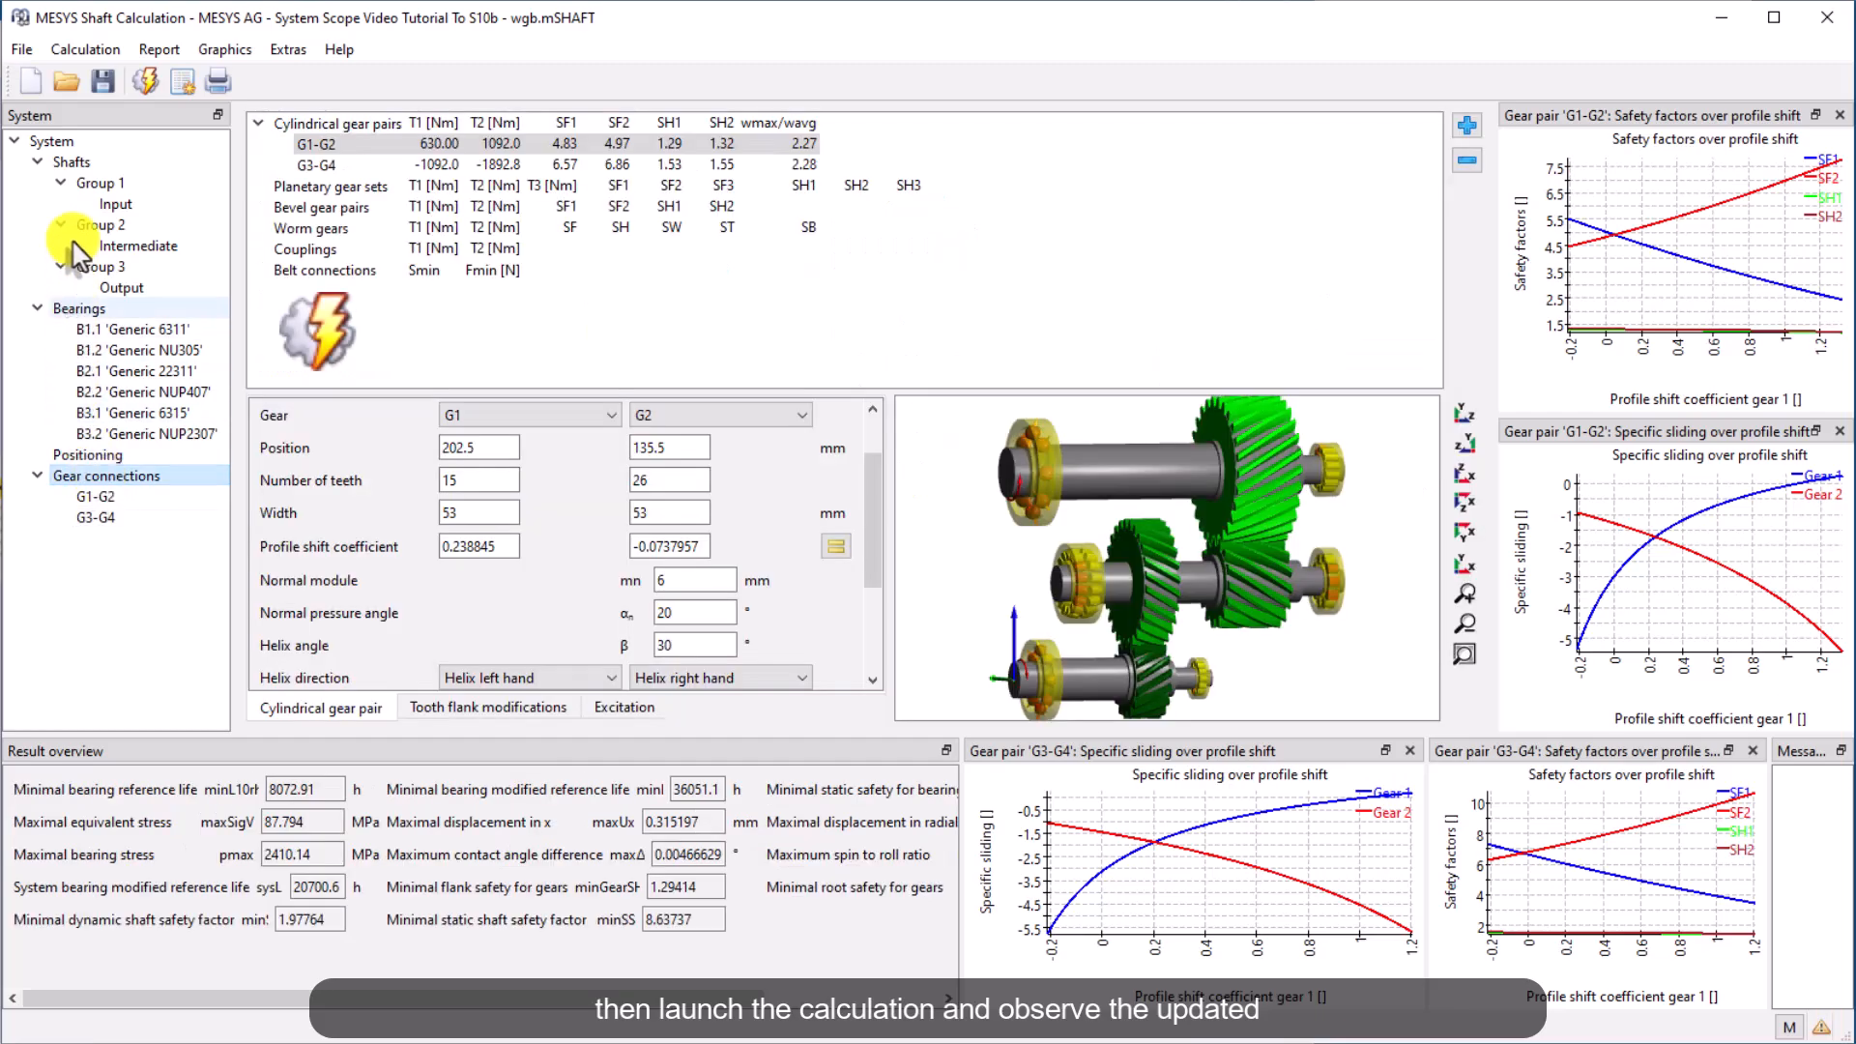
left_click(145, 82)
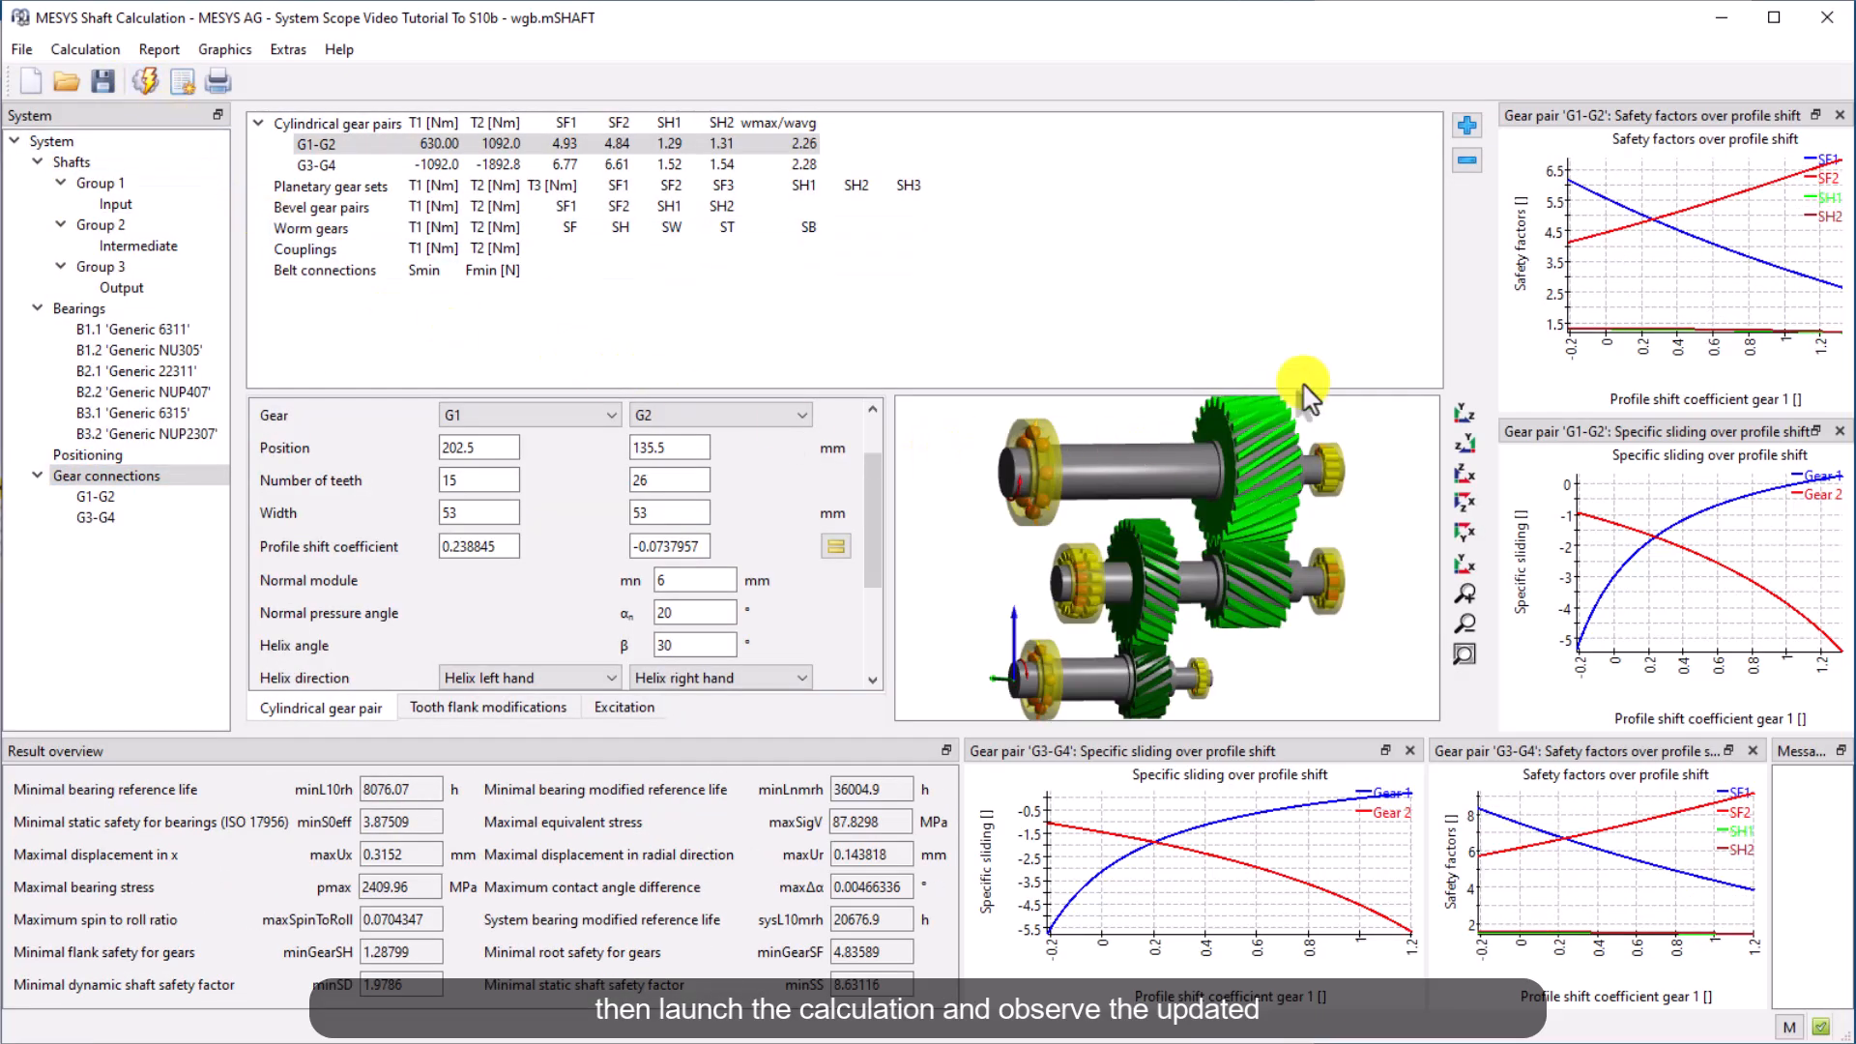
Limit the G1-G2 safety factors diagram to the SH1 and SH2 curves by hiding SF1 and SF2
right_click(1605, 263)
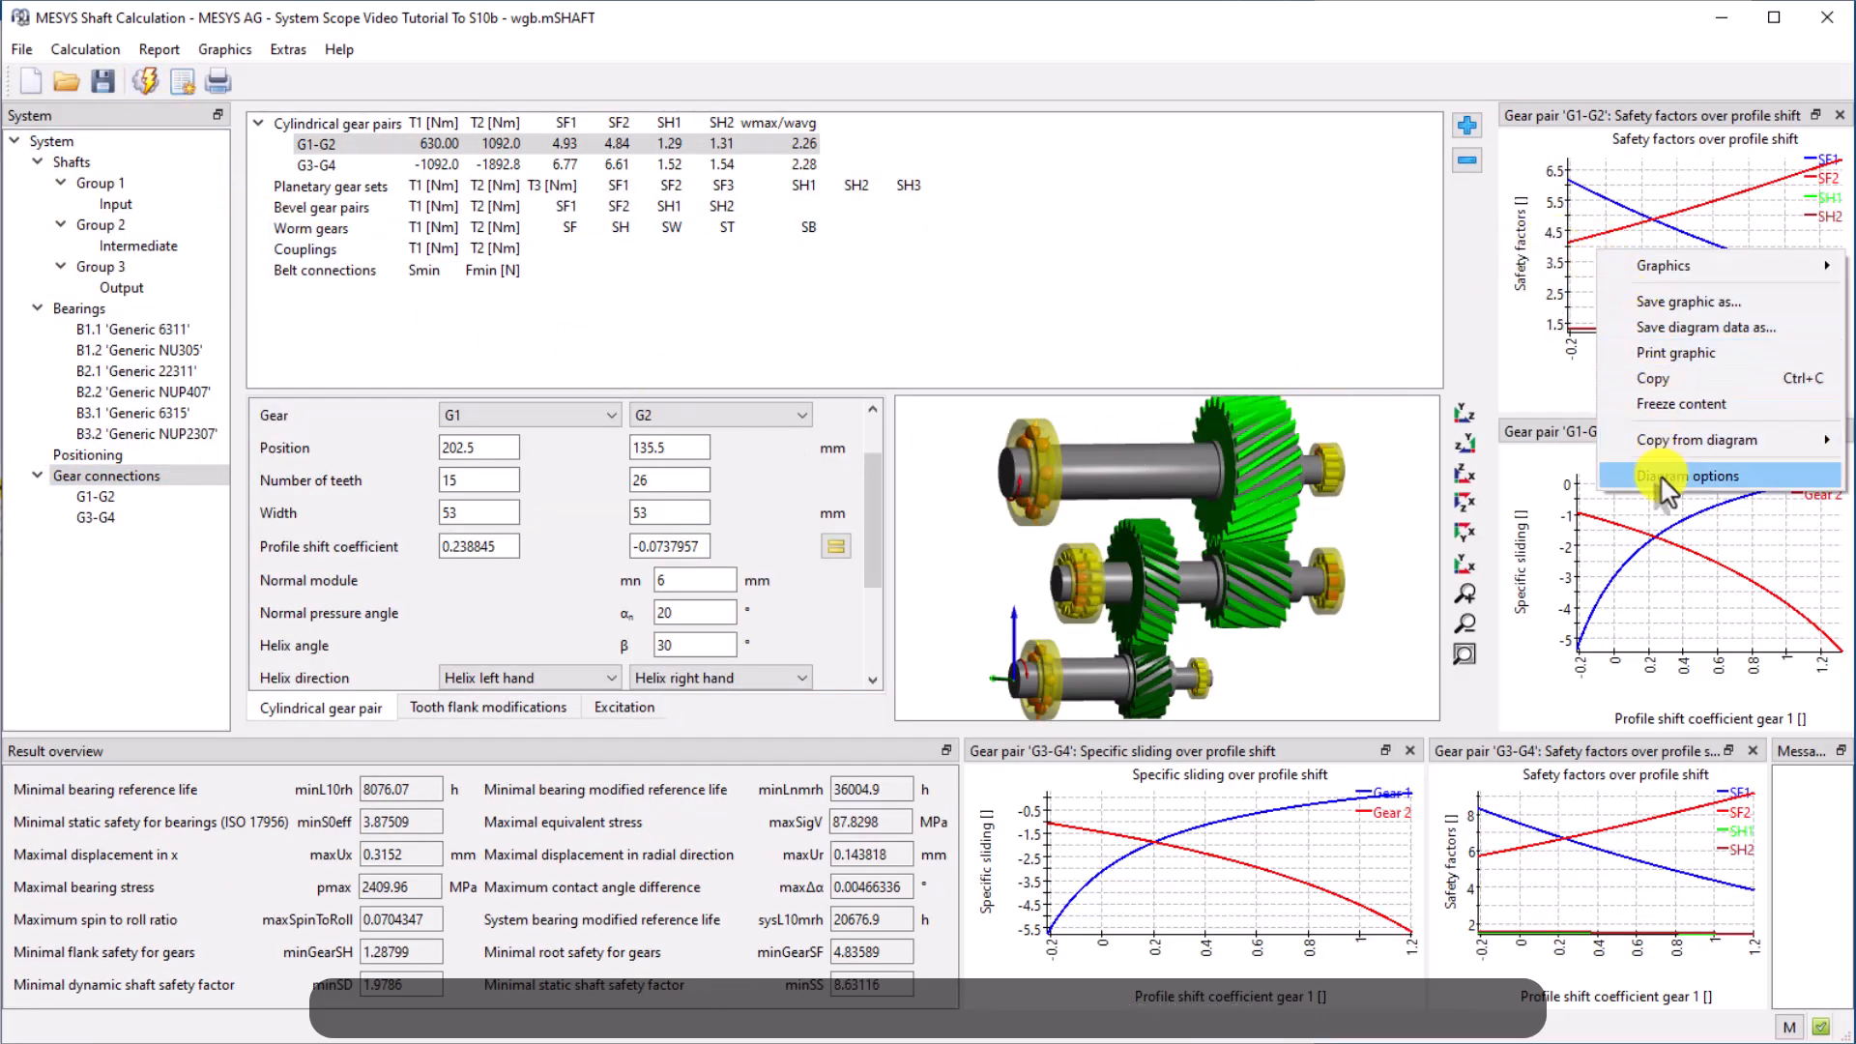
left_click(1688, 476)
left_click(736, 524)
left_click(737, 550)
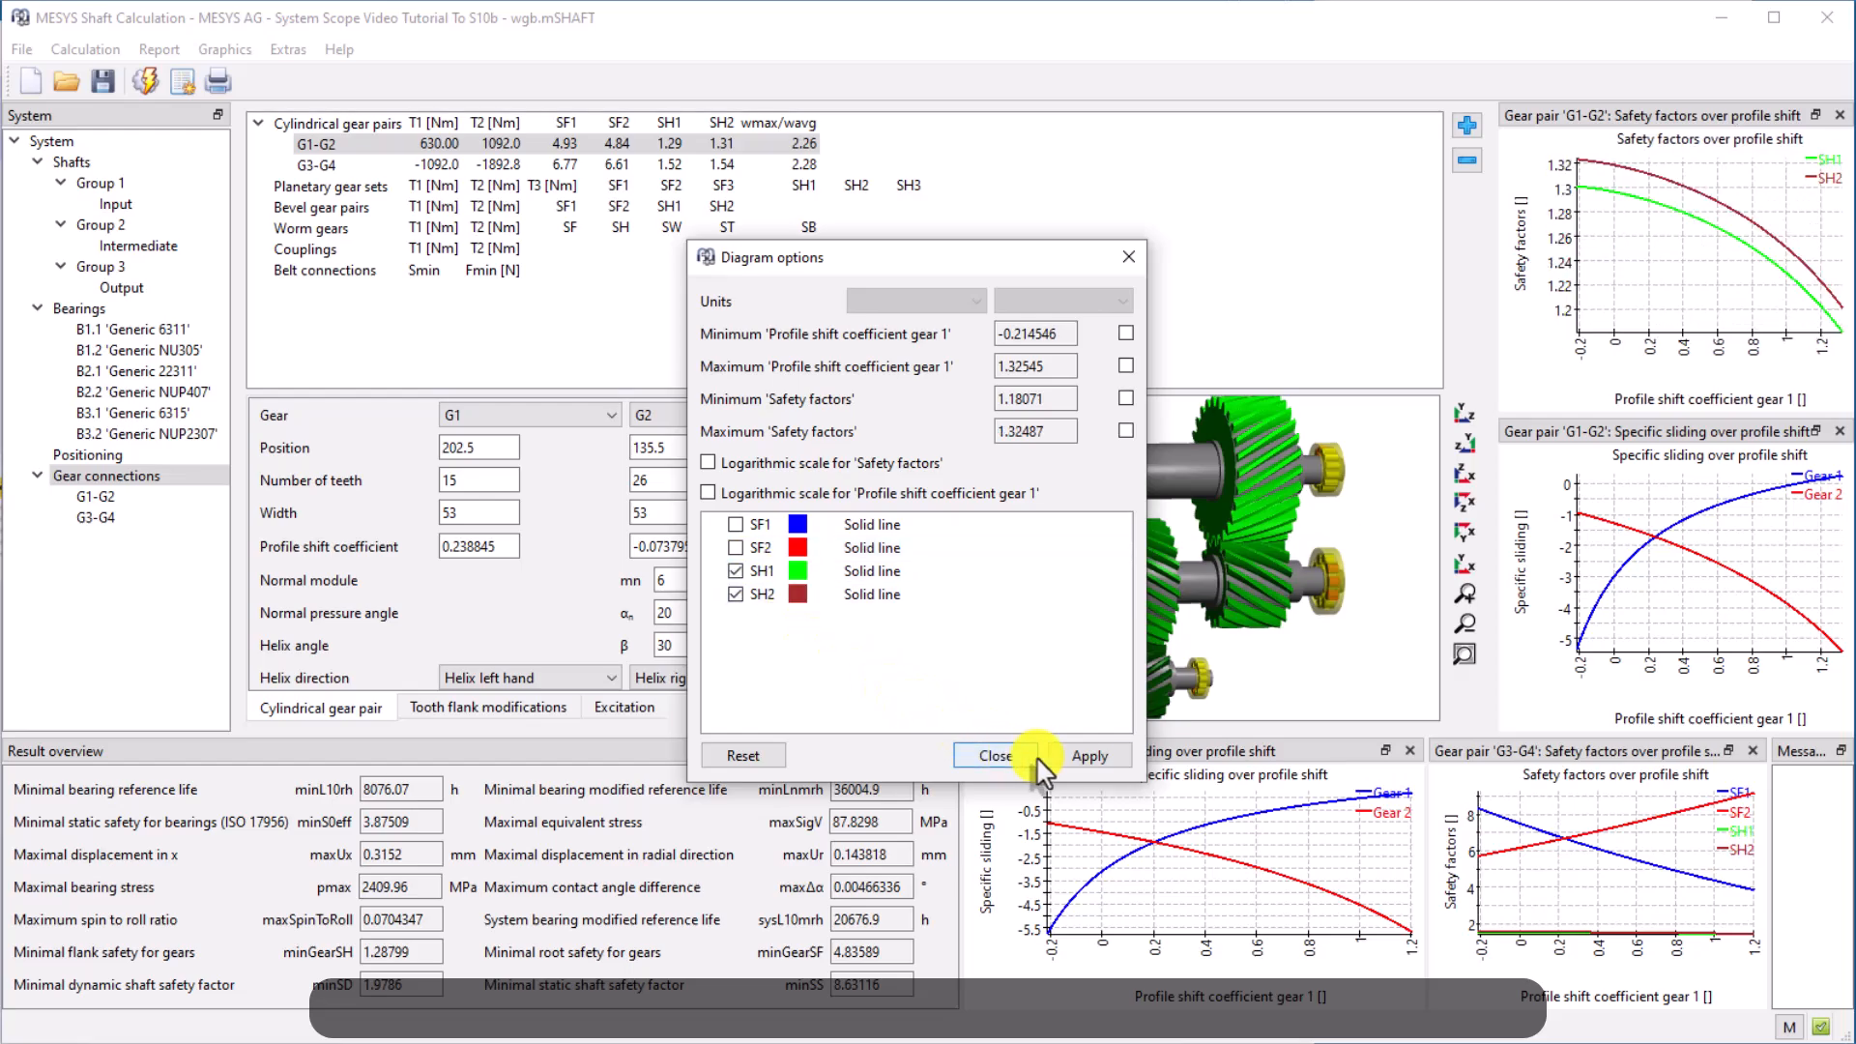
left_click(1069, 755)
Review the updated gear data of the G1-G2 and G3-G4 gear pairs
left_click(96, 497)
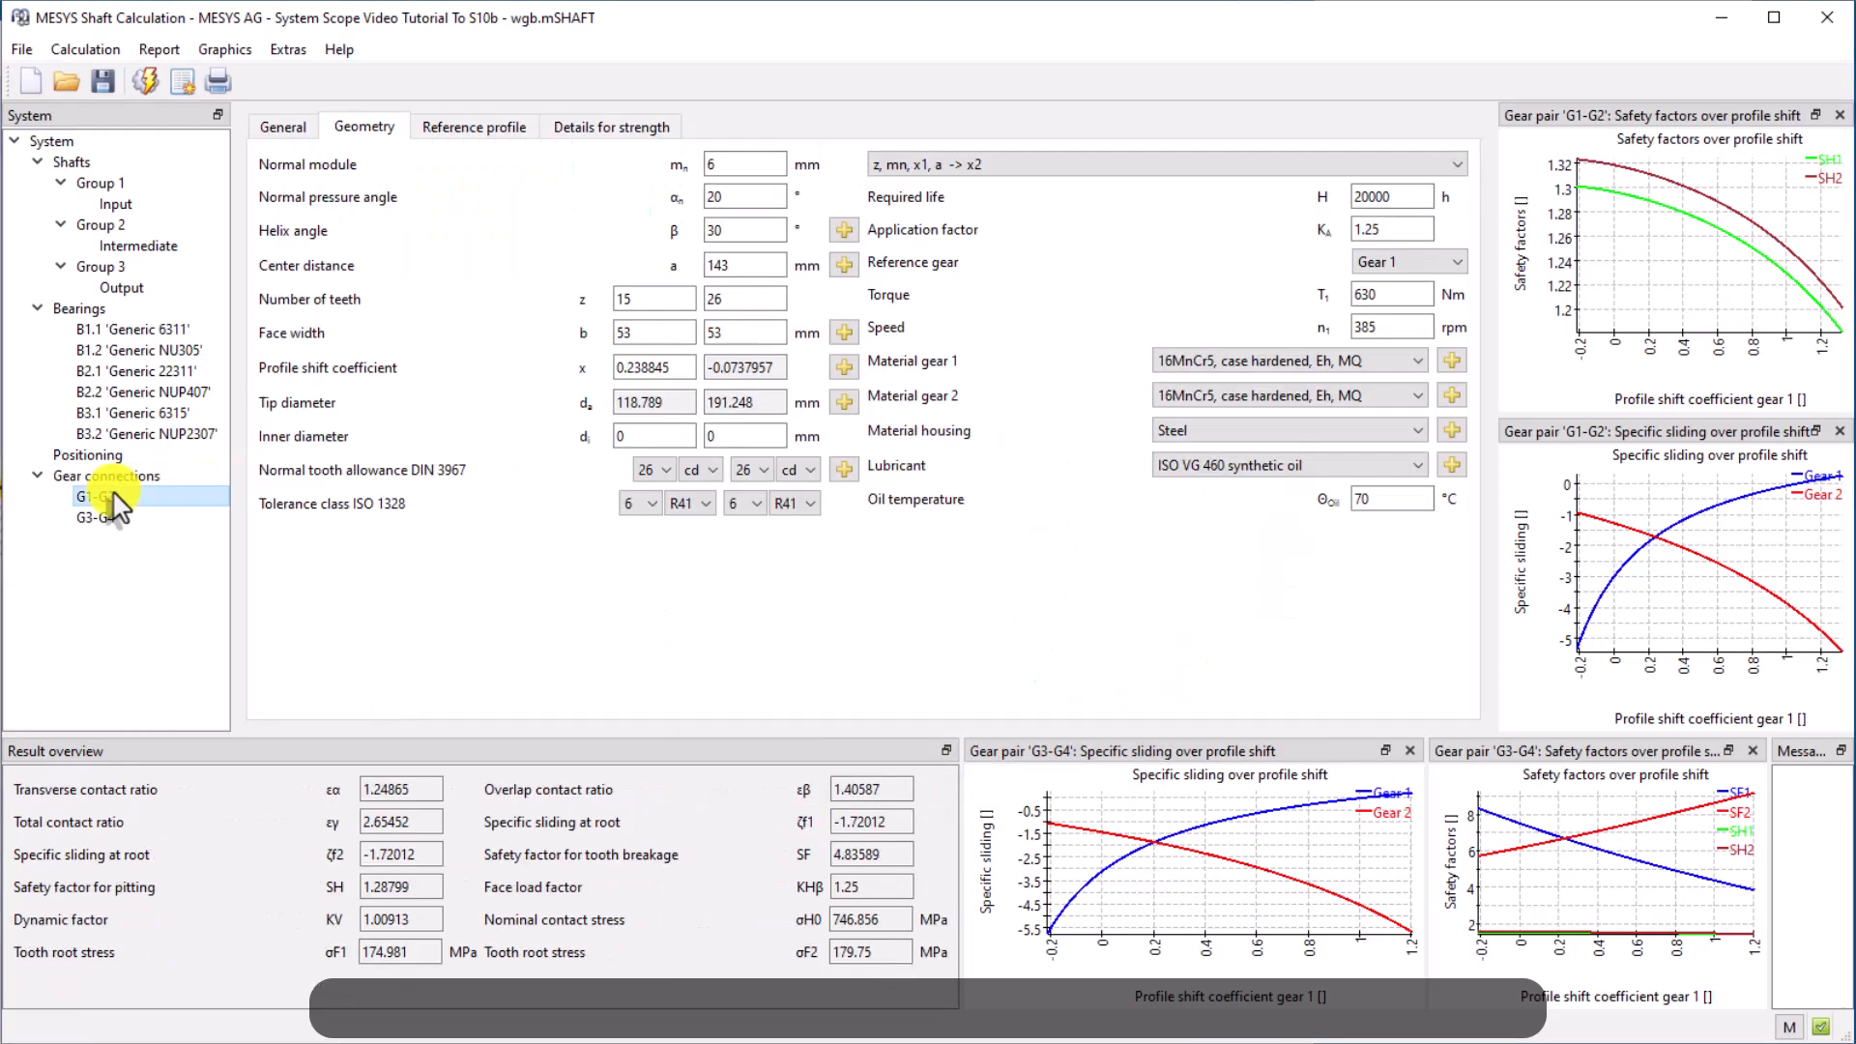
left_click(106, 475)
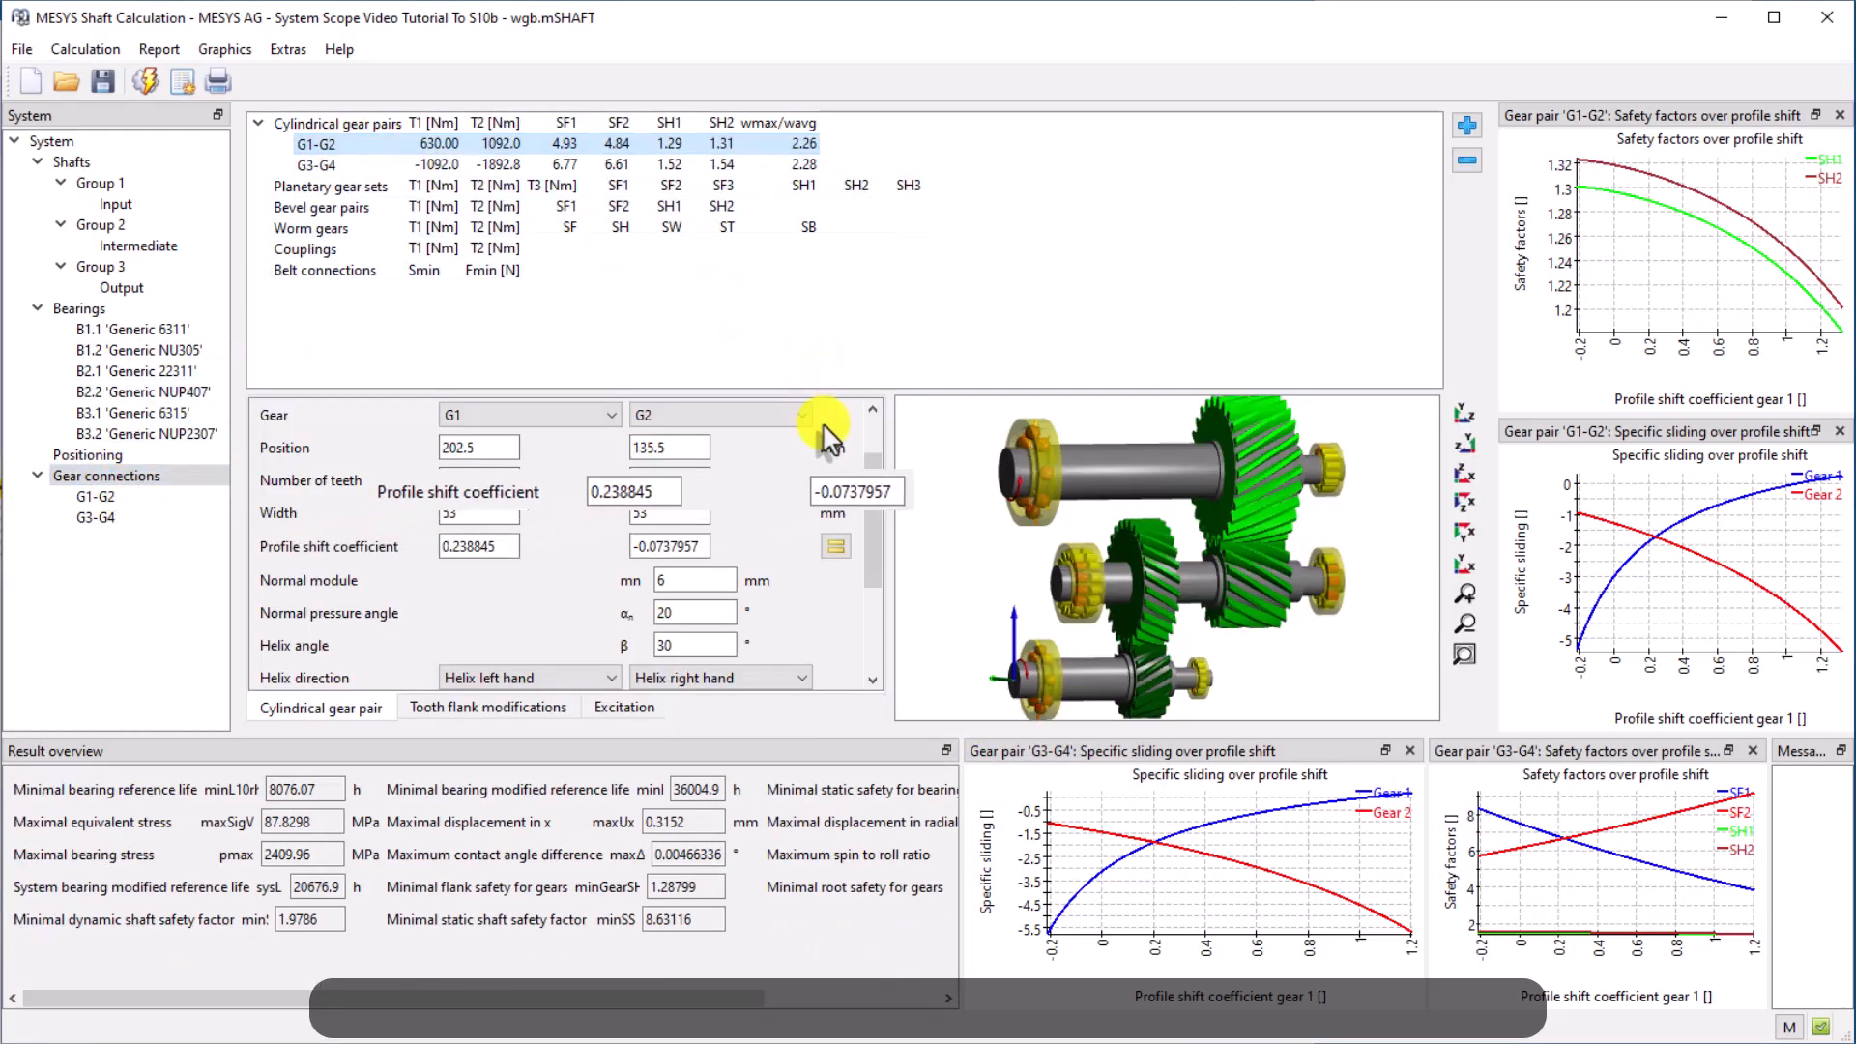
left_click_drag(874, 504, 880, 437)
left_click(495, 165)
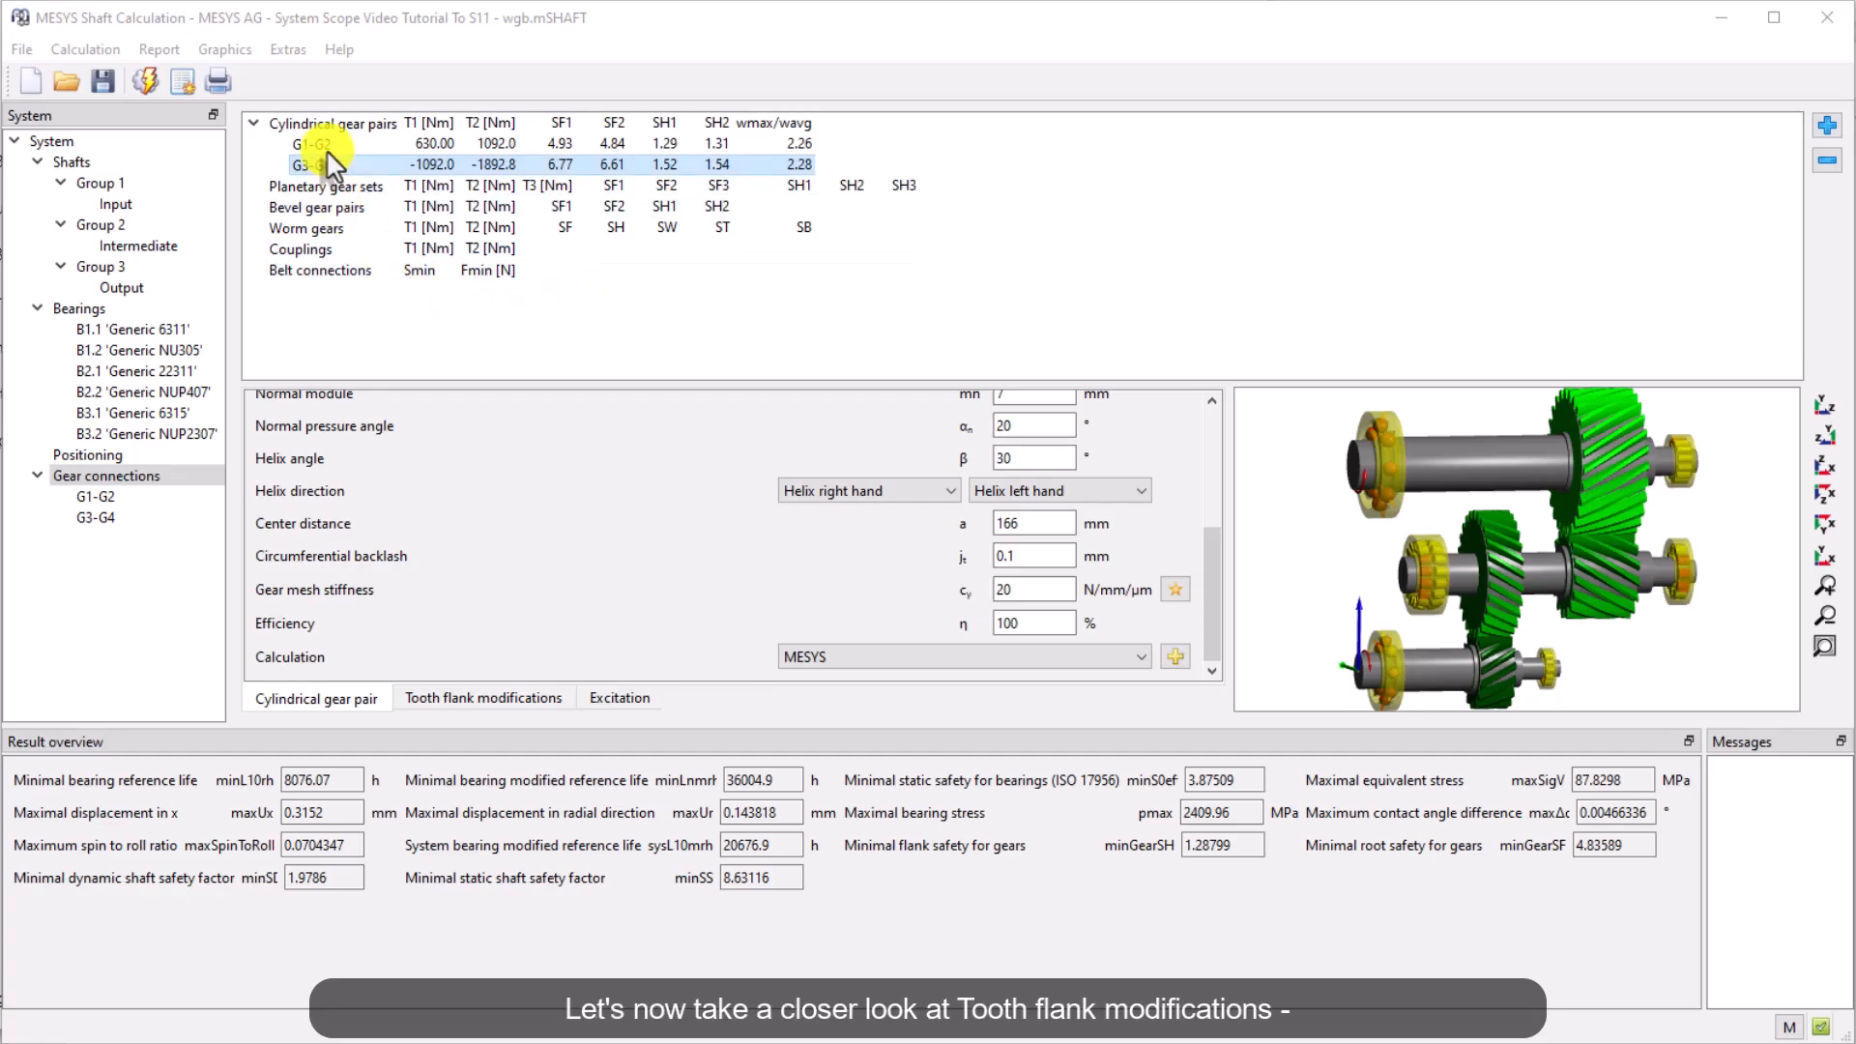
left_click(319, 144)
Open the line load connection overview and dock it beside the model view
left_click(223, 50)
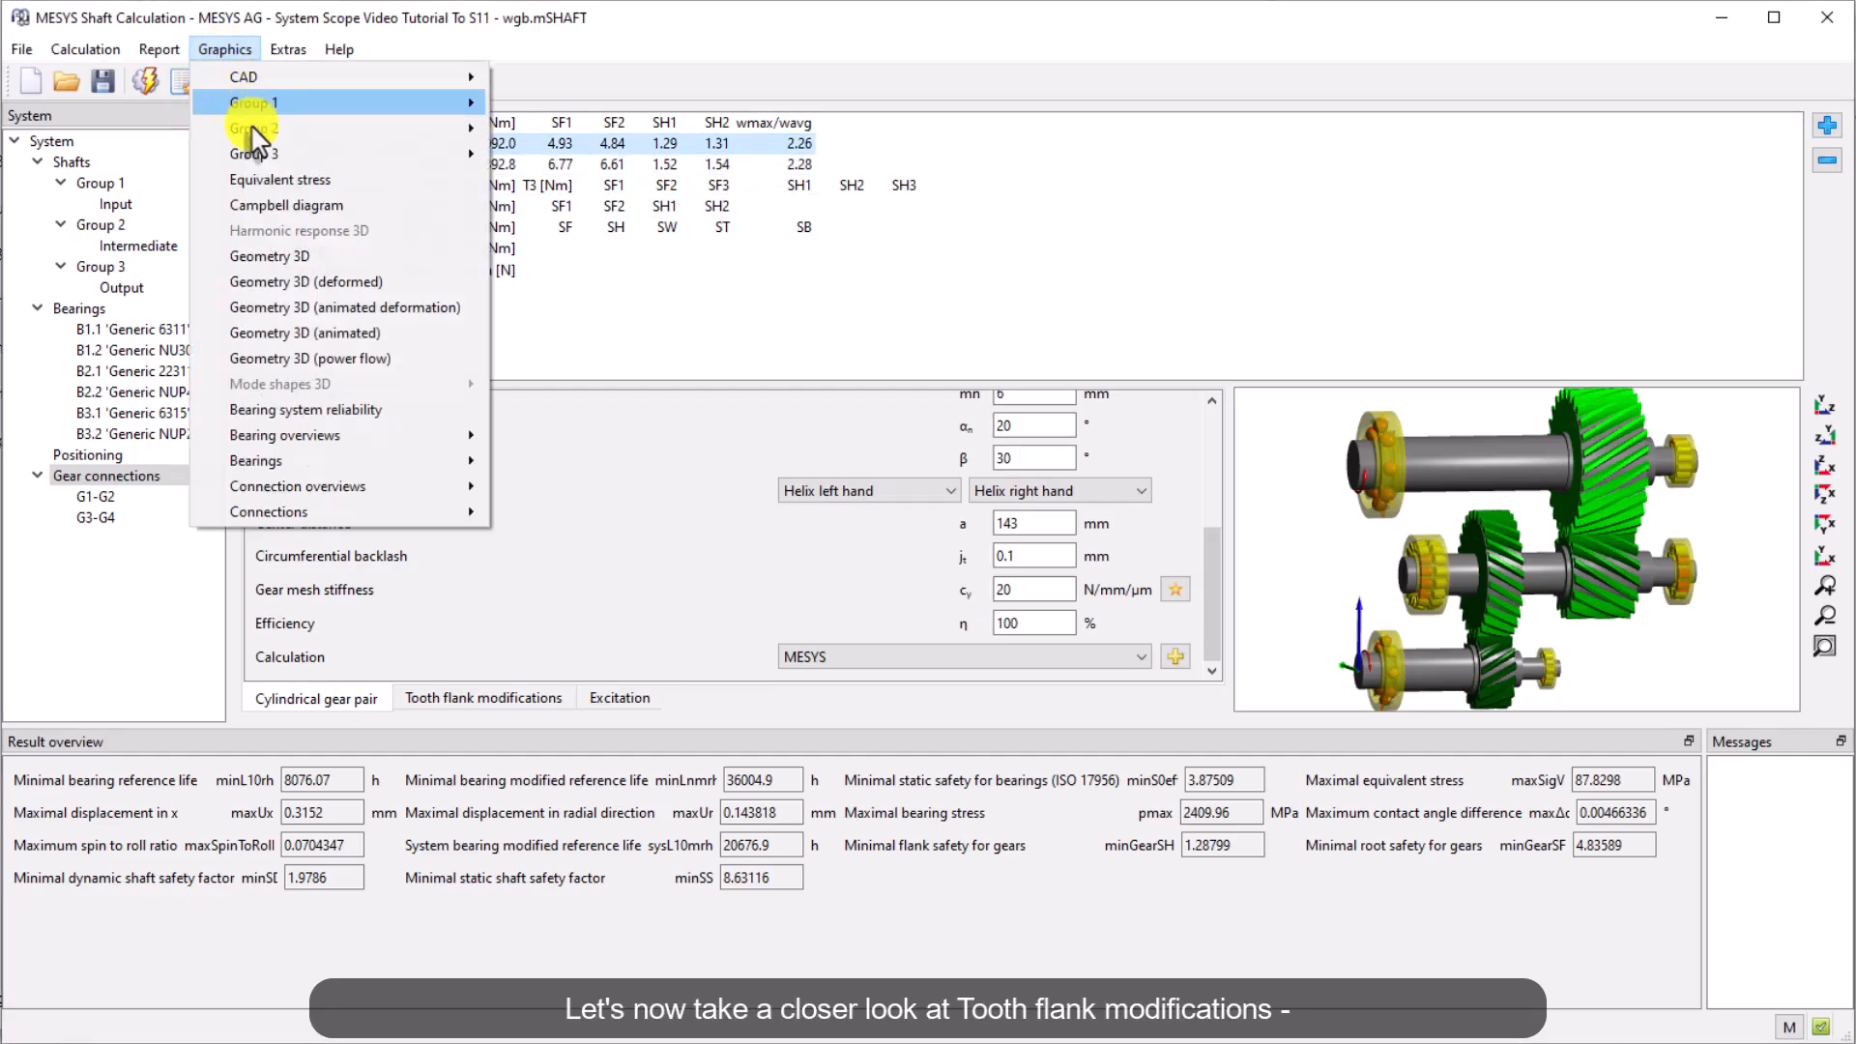
mouse_move(406, 486)
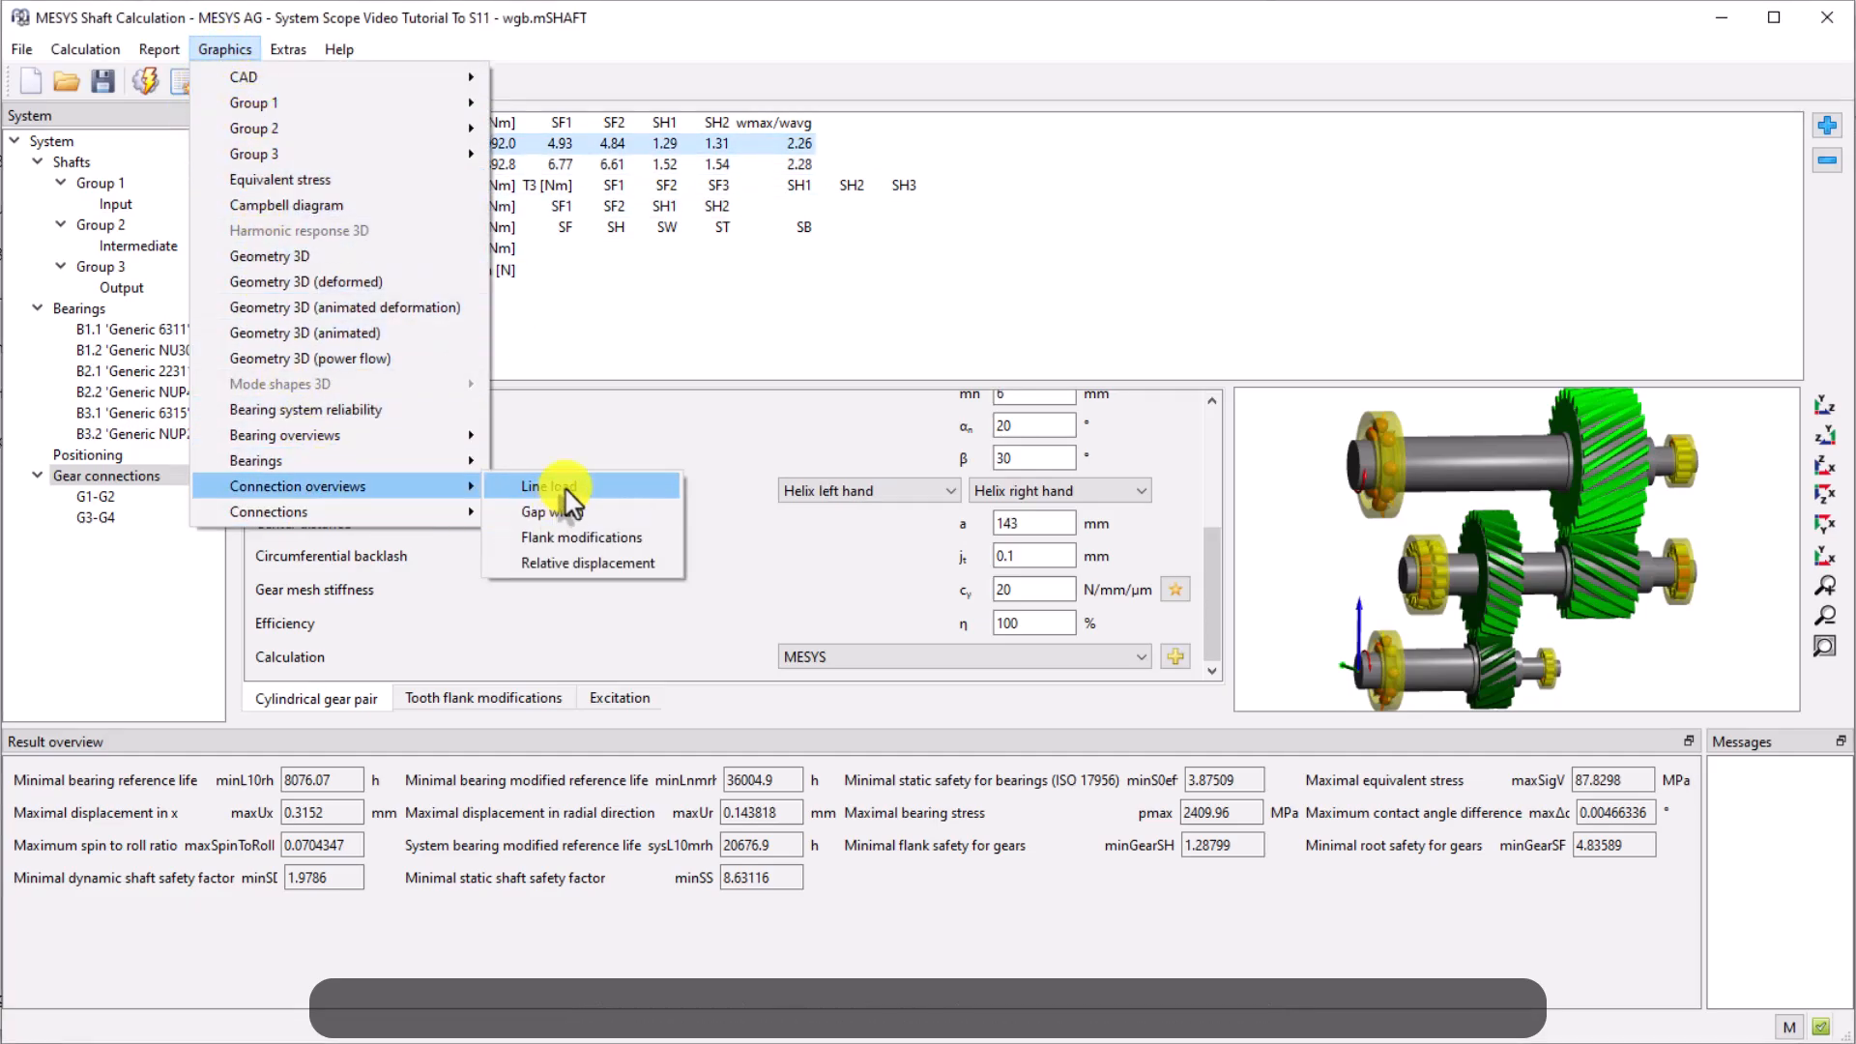
left_click(548, 486)
left_click_drag(275, 60, 1714, 232)
Open the gap width connection overview and dock it below the line load diagram
left_click(224, 50)
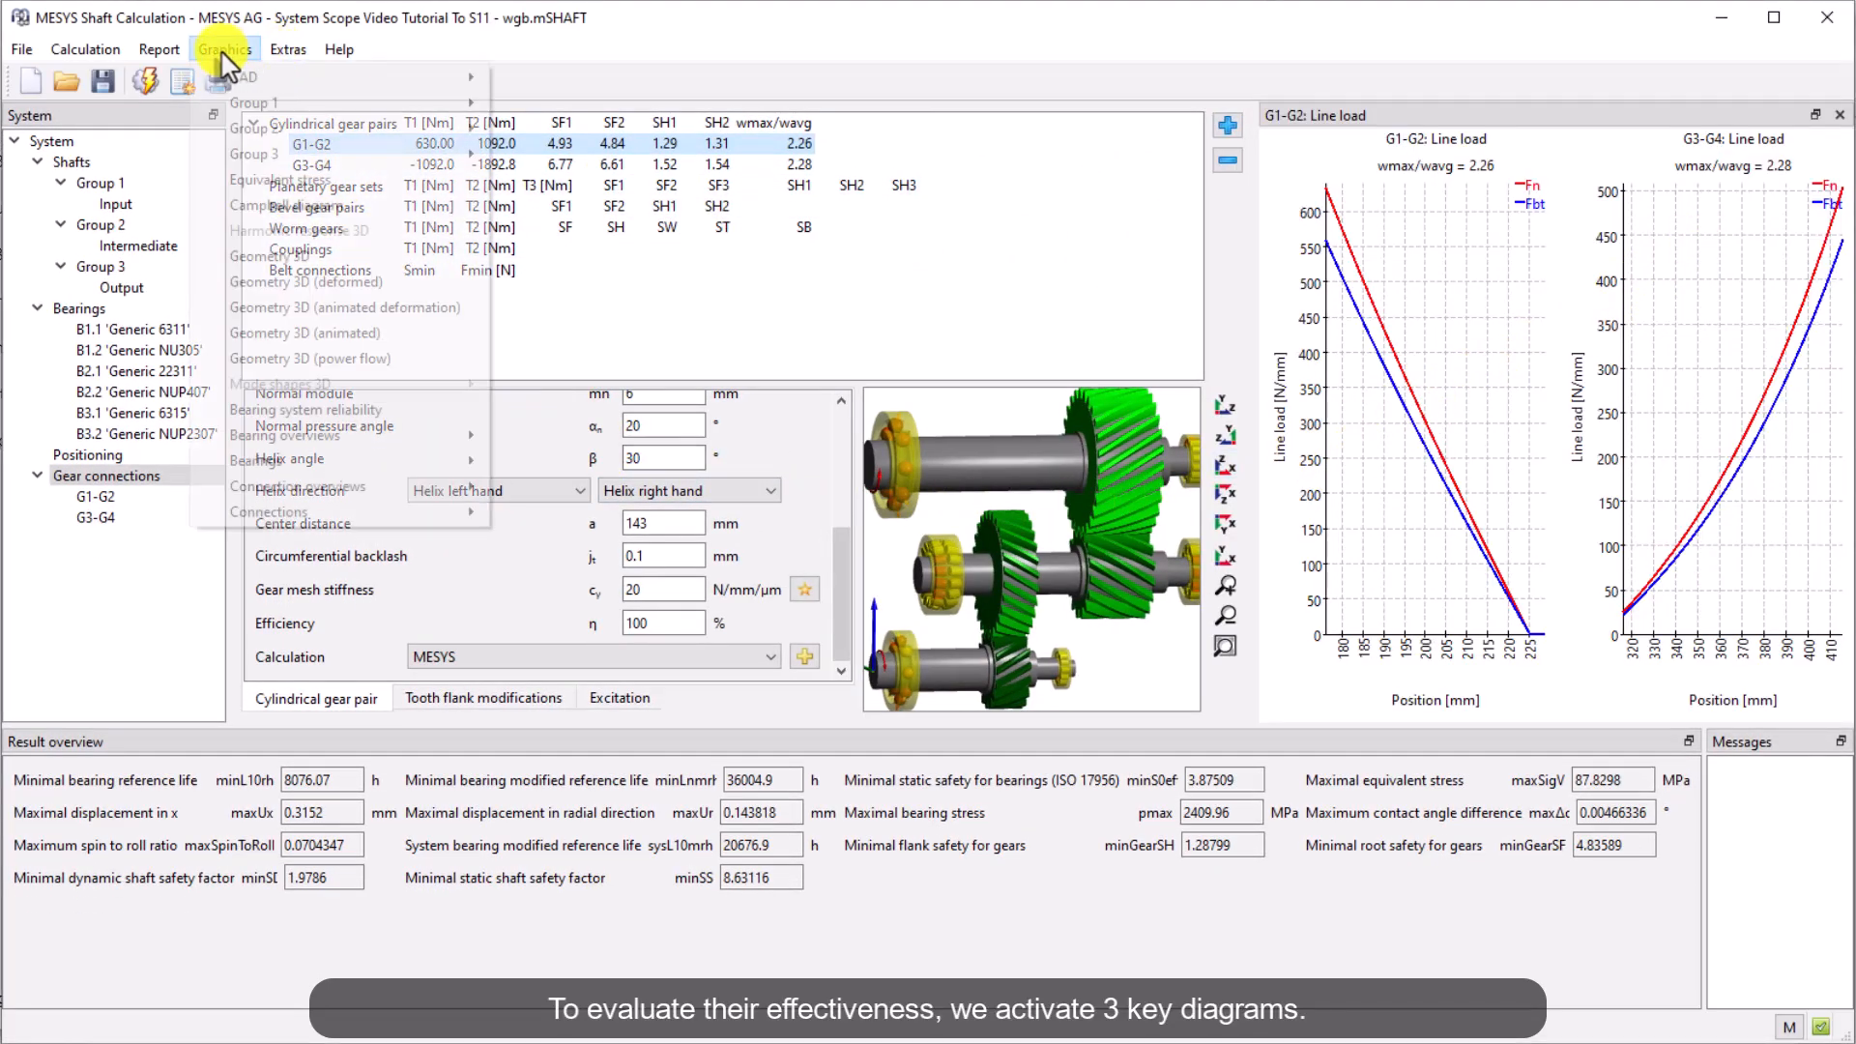
mouse_move(435, 487)
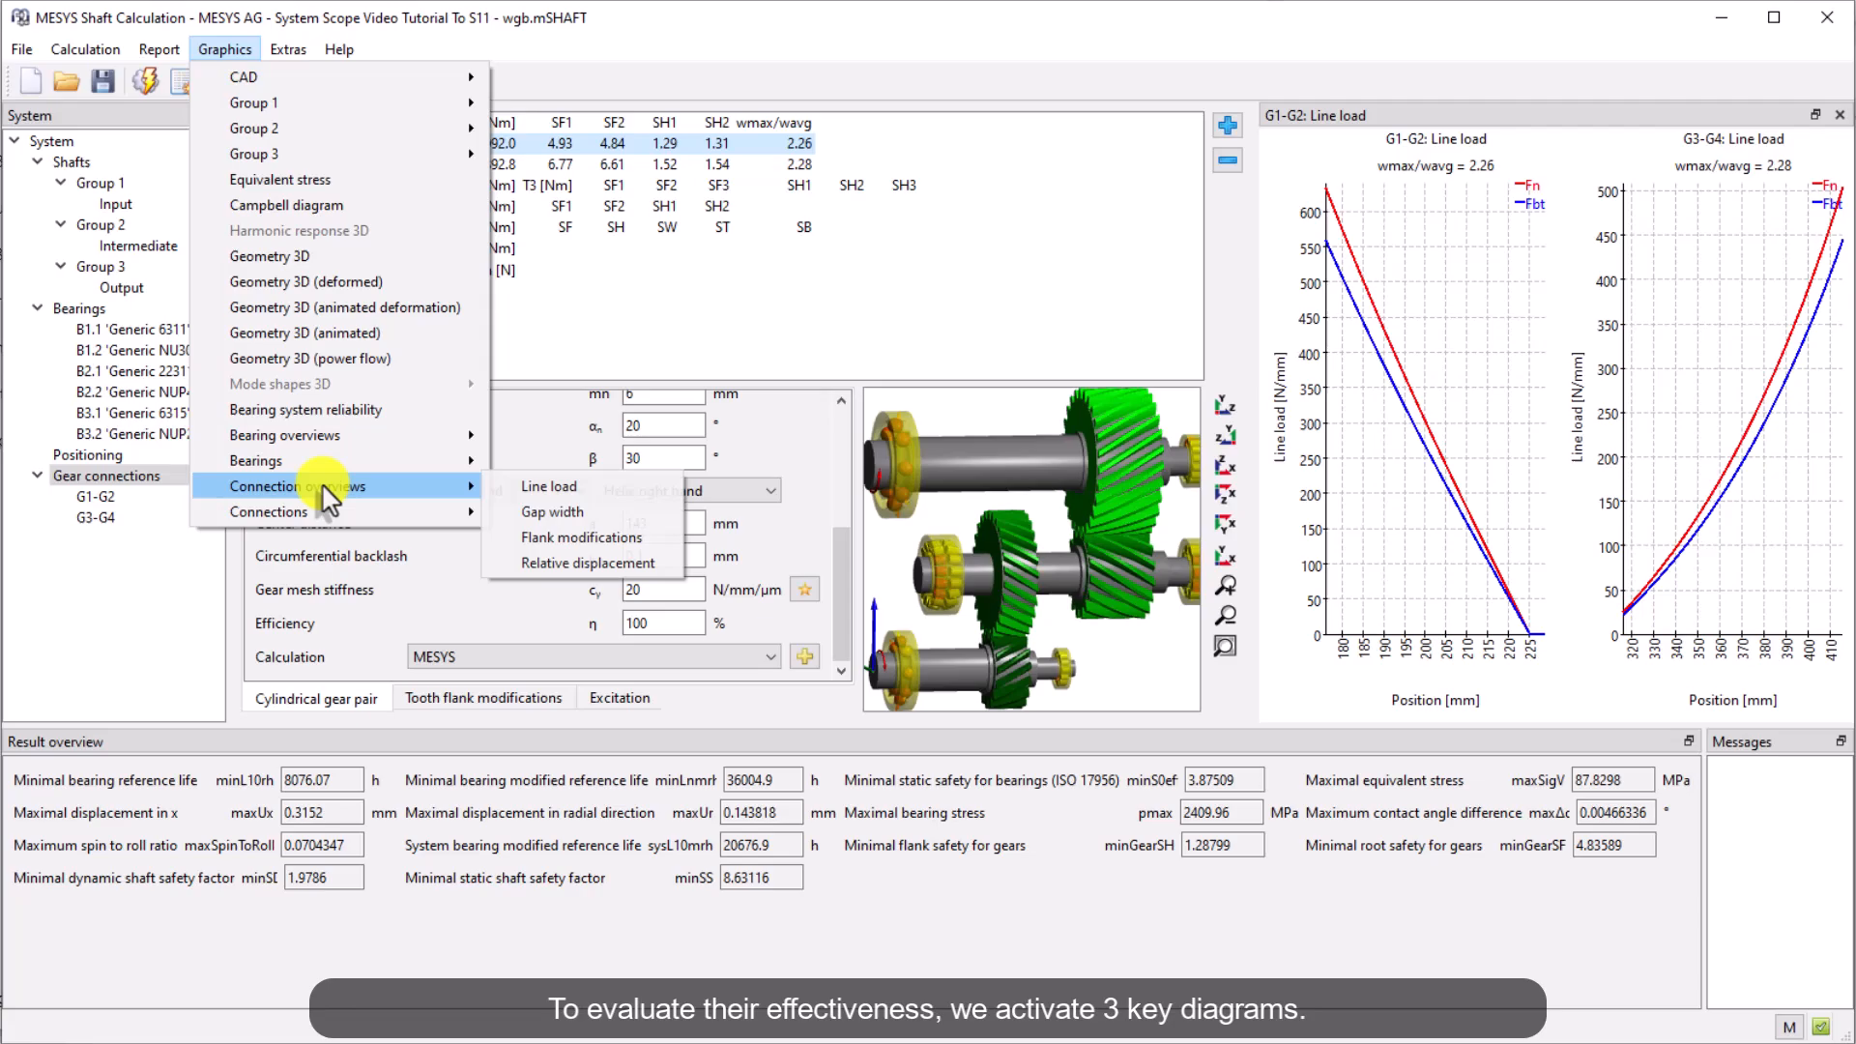
left_click(537, 507)
left_click_drag(346, 66, 1610, 660)
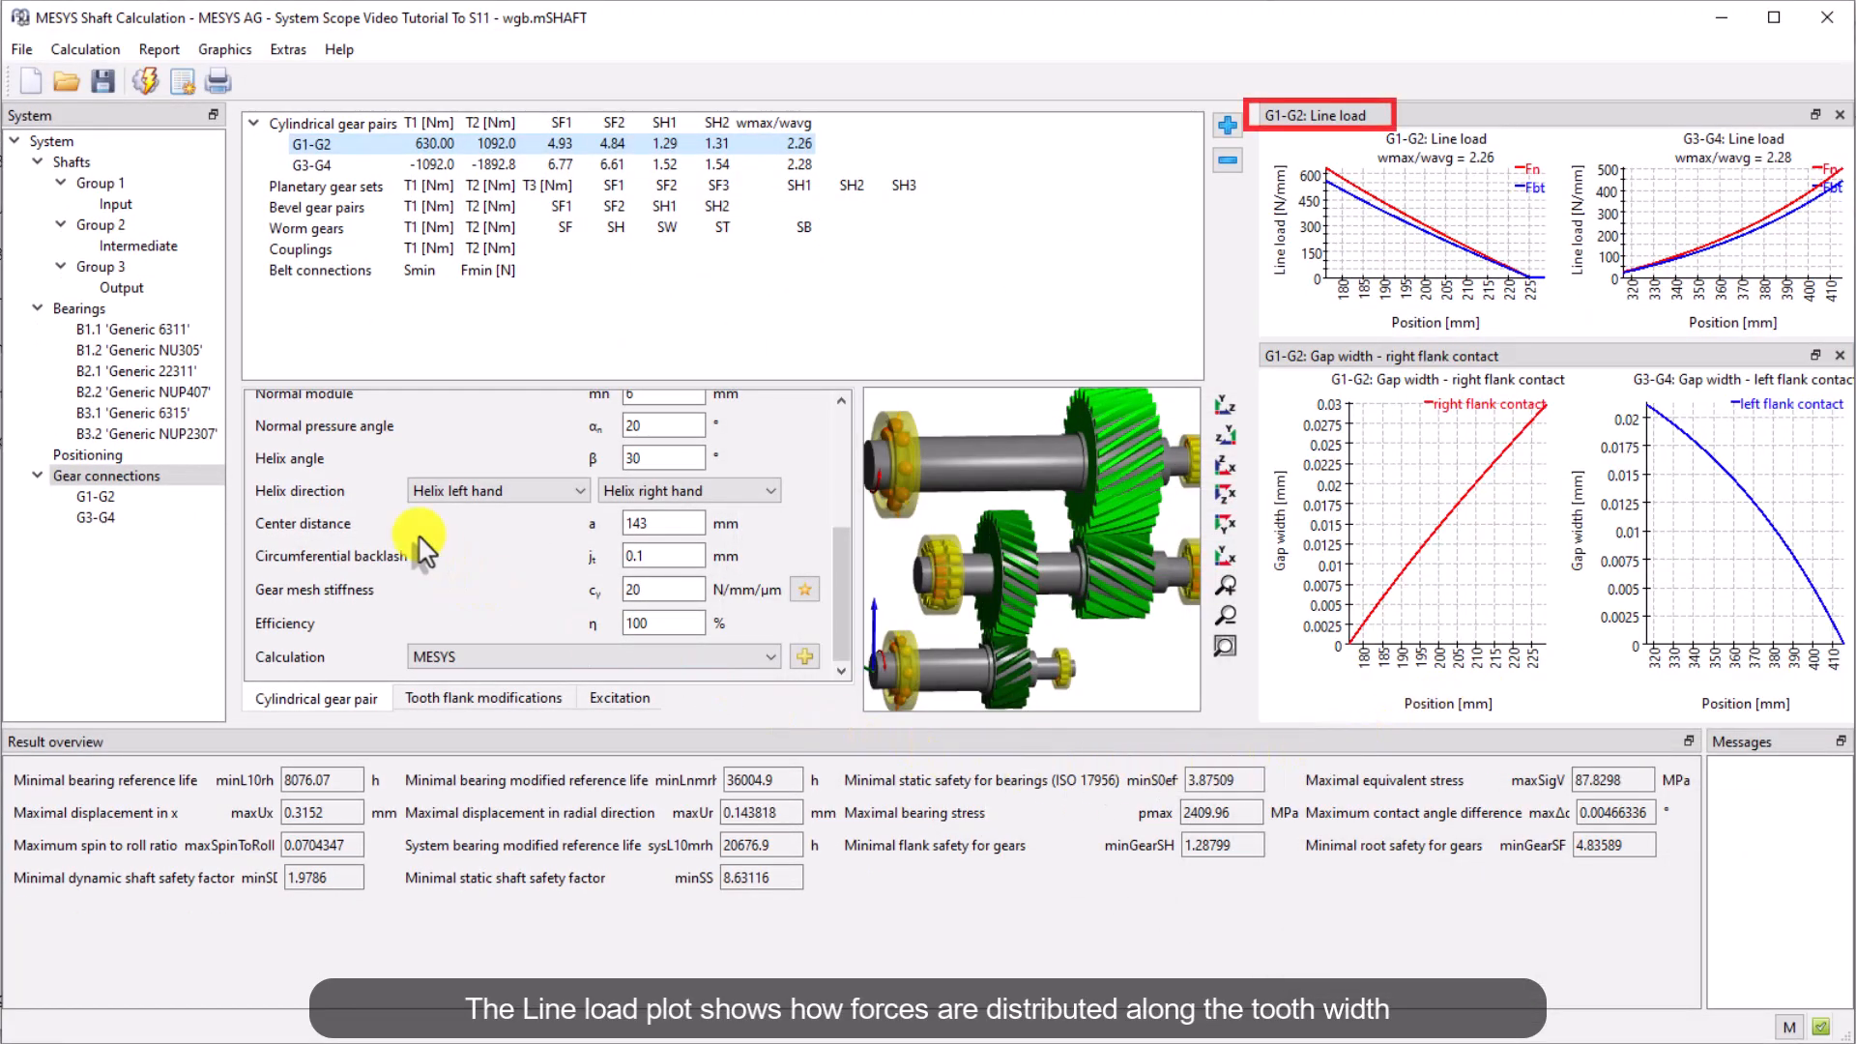
Open the flank modifications connection overview and dock it next to the results overview
left_click(230, 50)
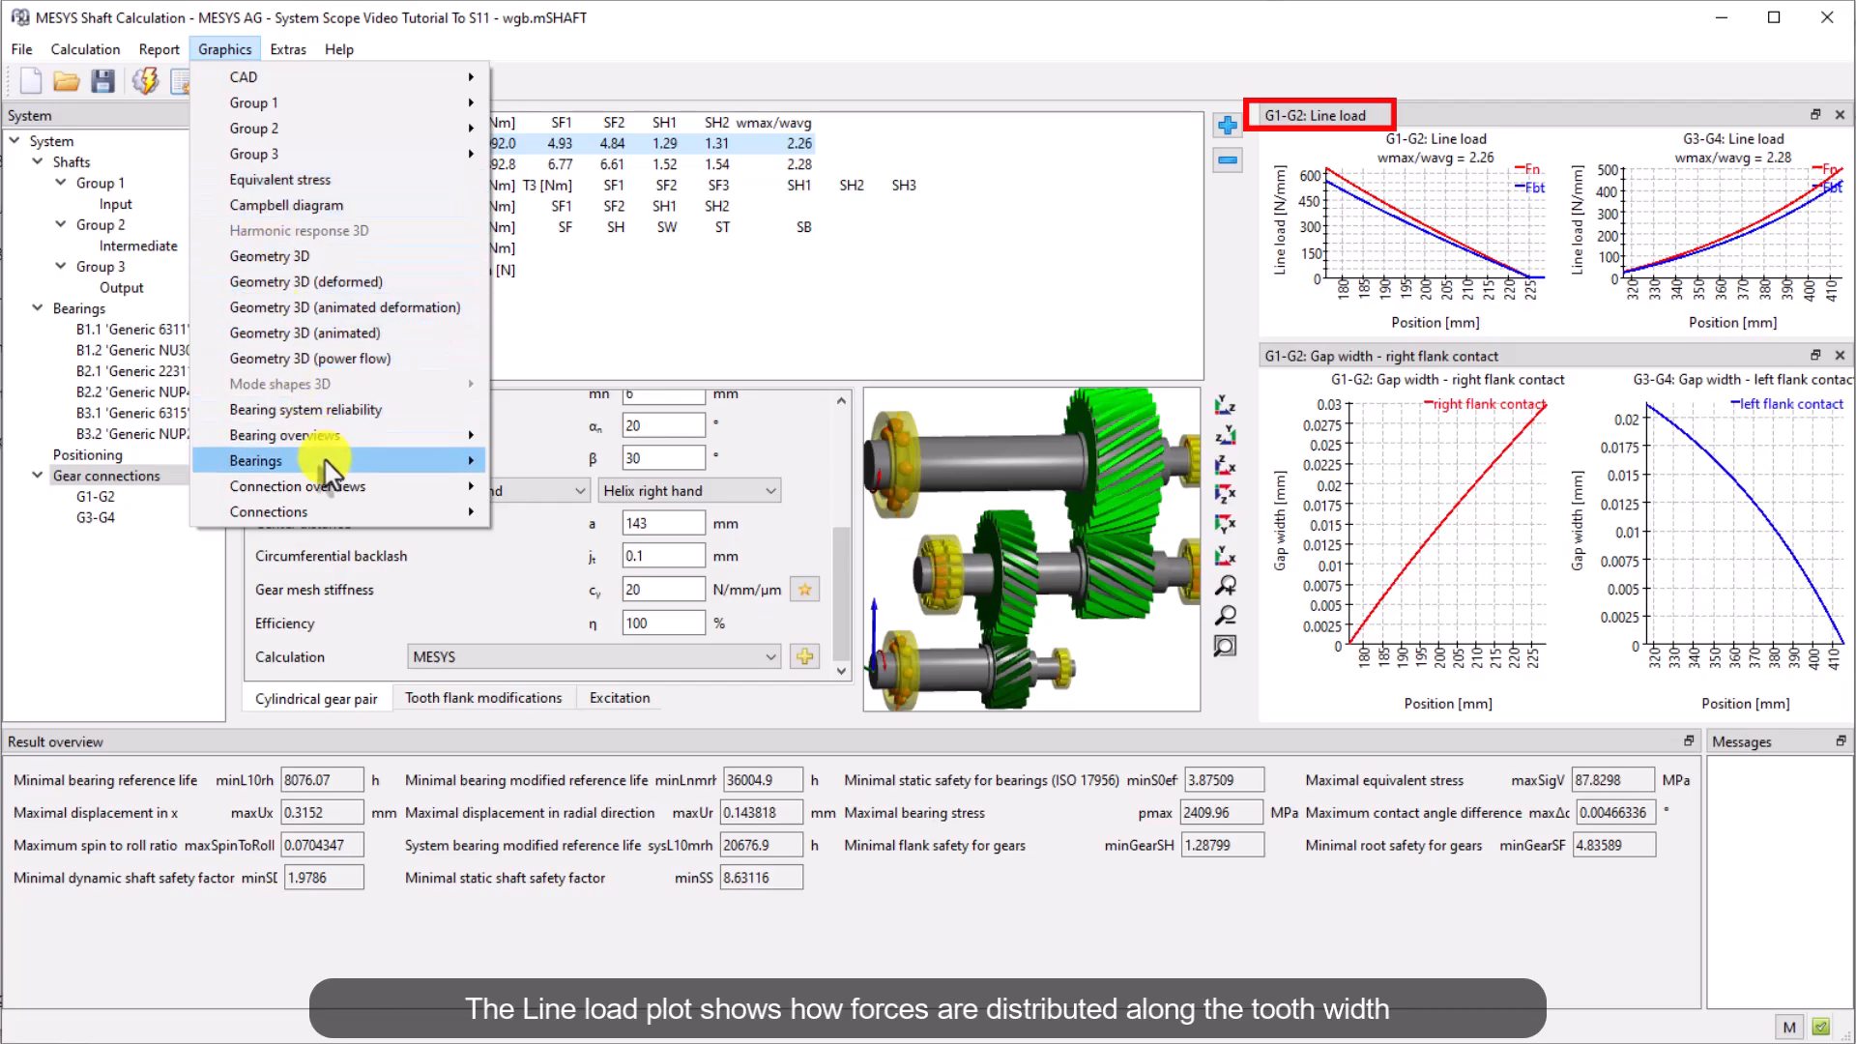
mouse_move(396, 487)
left_click(590, 538)
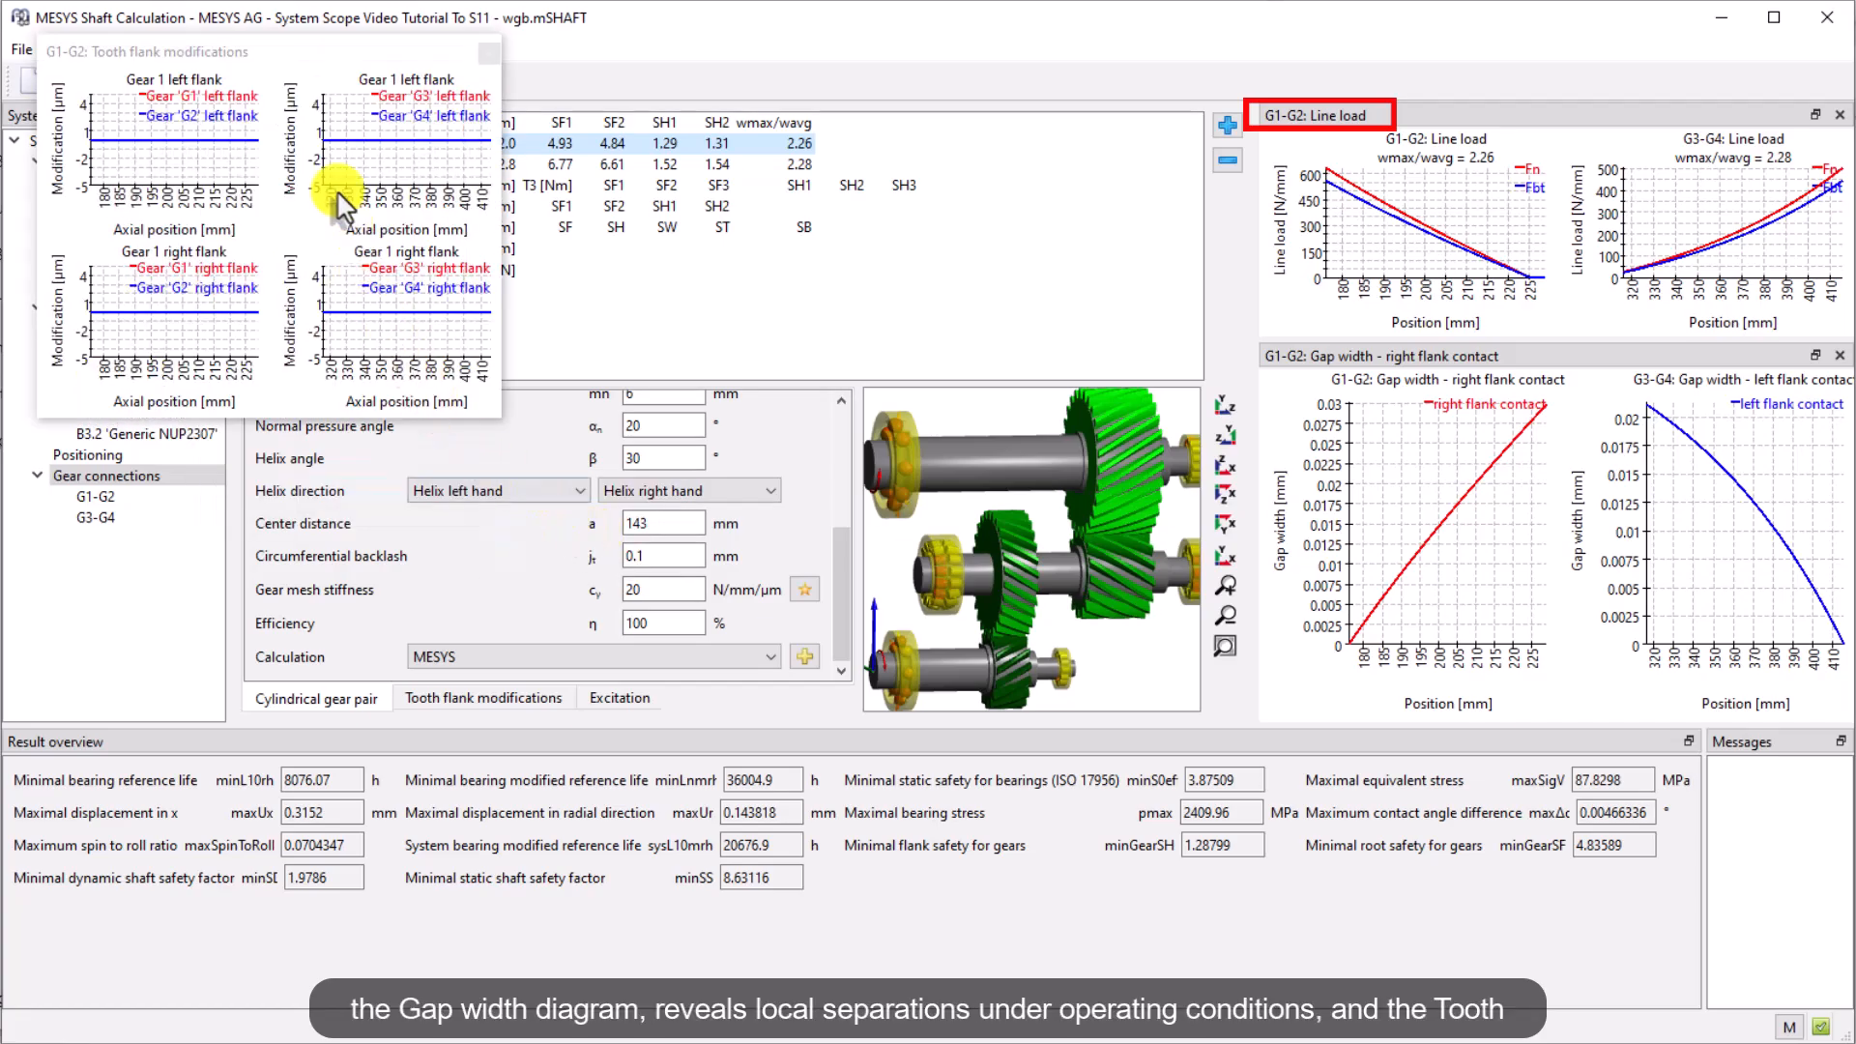
left_click_drag(319, 63, 1486, 799)
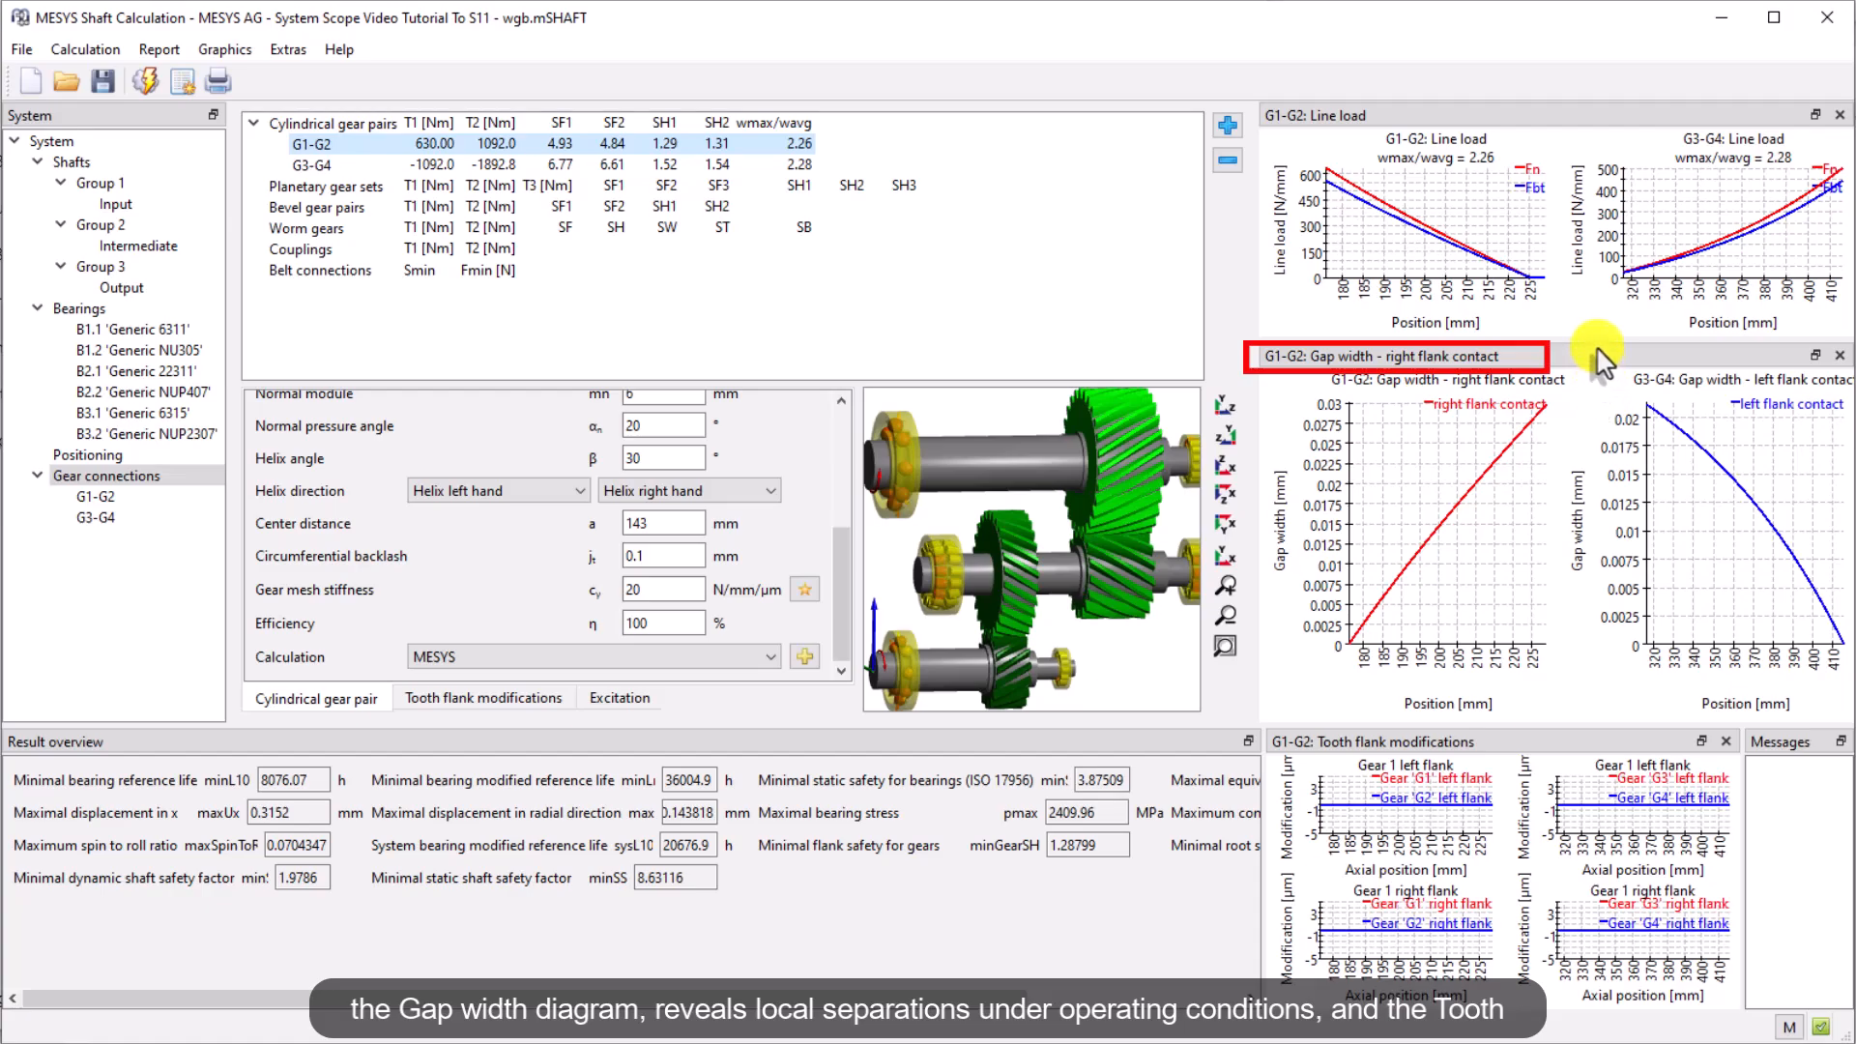
left_click_drag(1594, 338, 1492, 426)
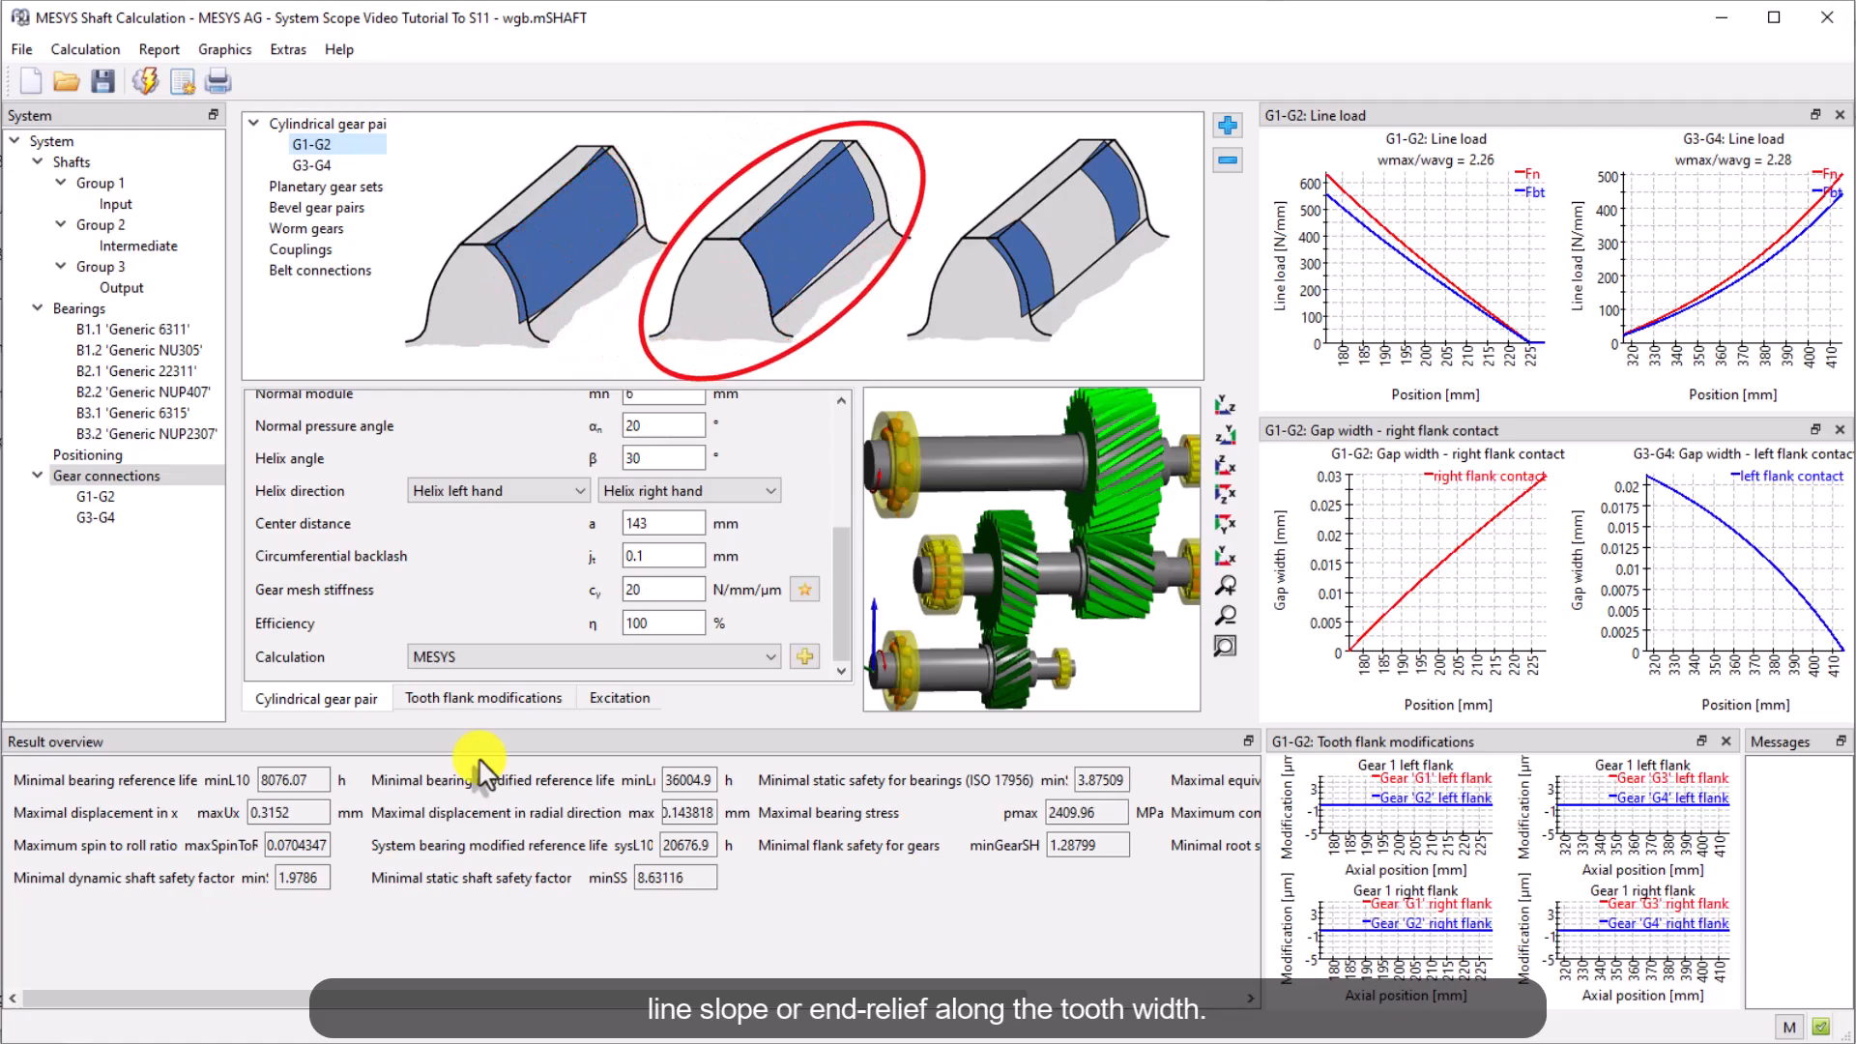
On the G1-G2 pair's tooth flank modifications, set gear 1 right flank slope modification to -0.035 mm and crowning to 0.001 mm
left_click(474, 699)
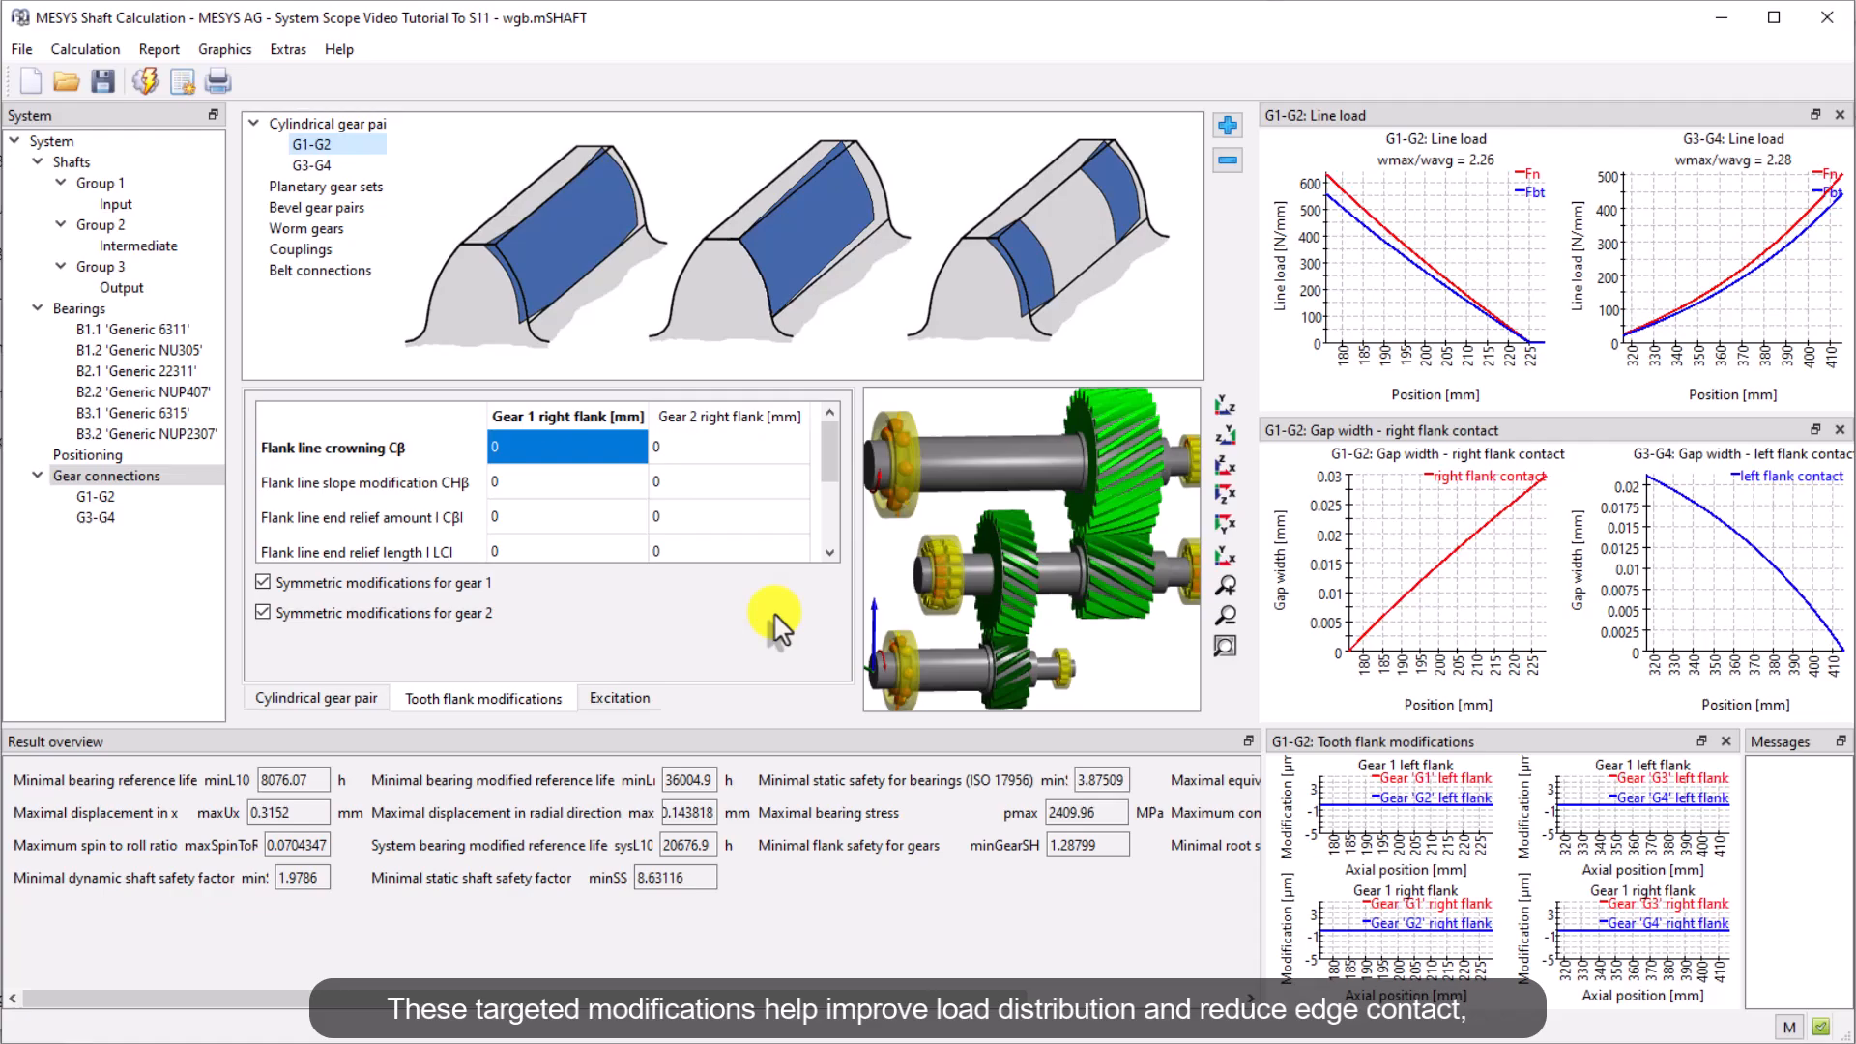
left_click(617, 519)
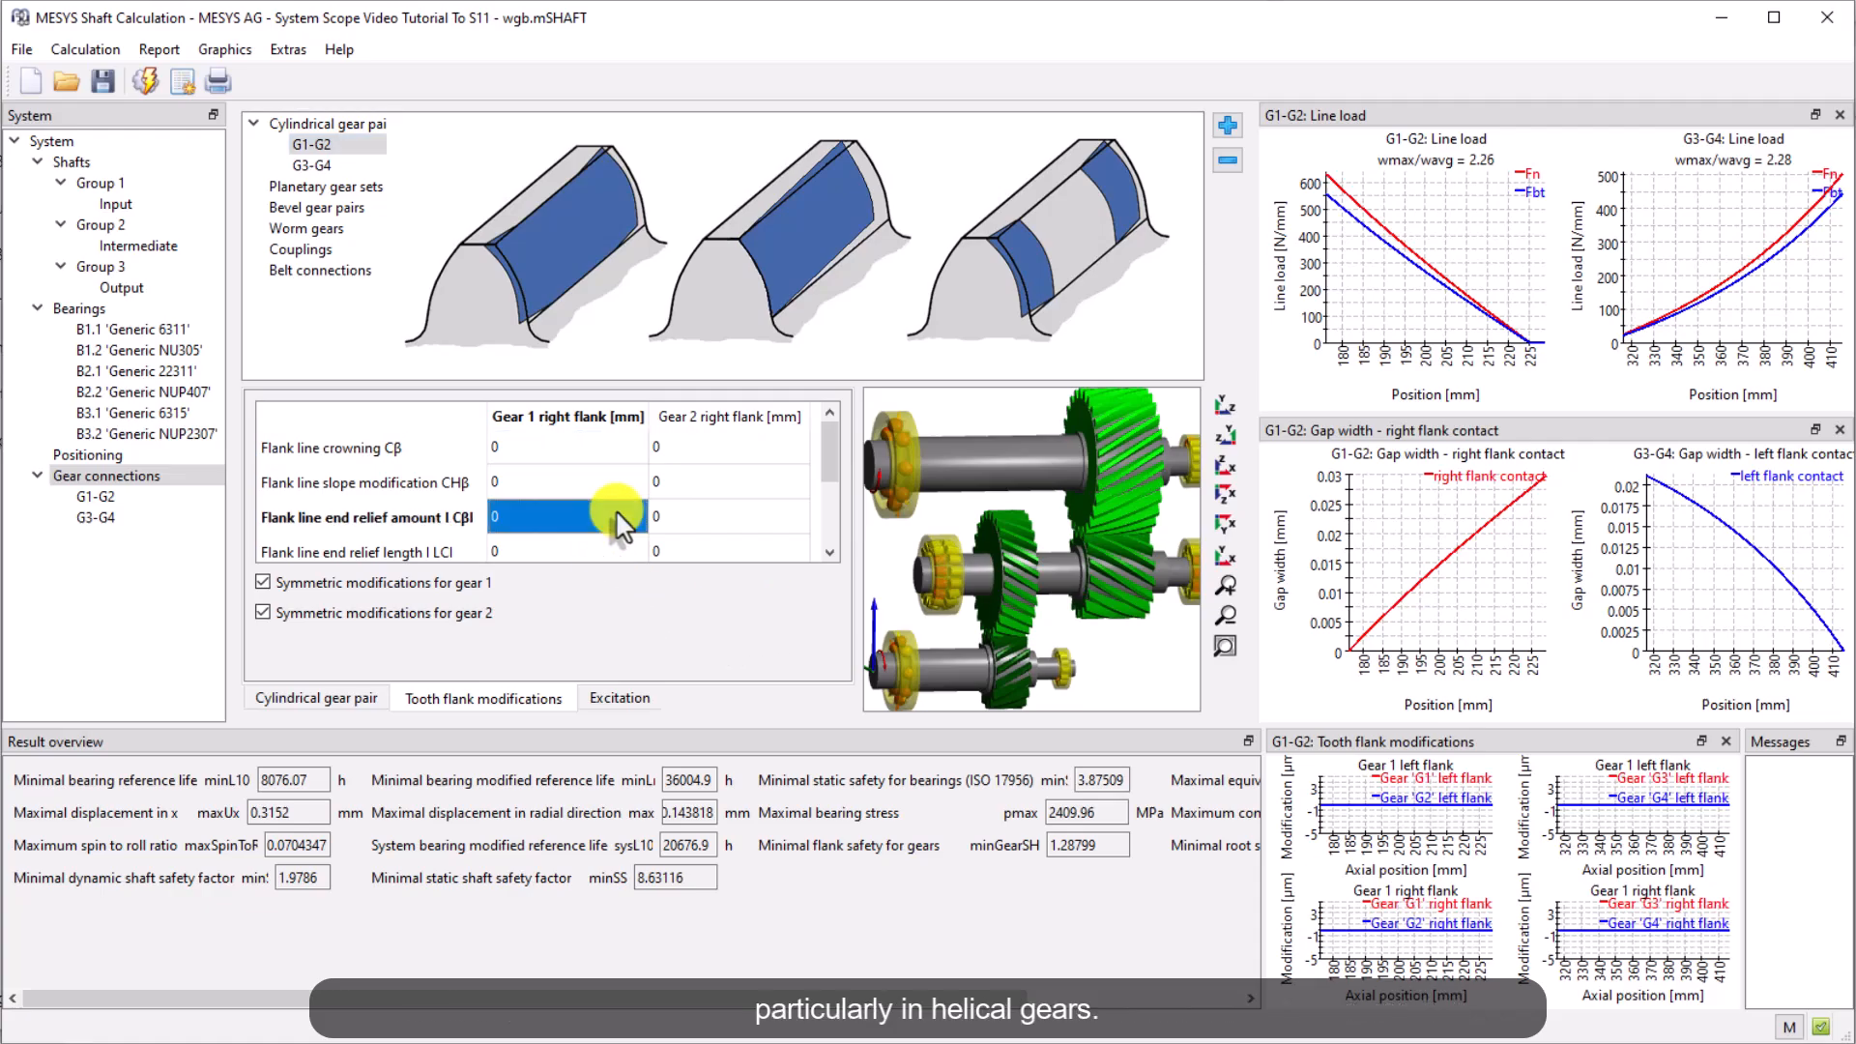
left_click(614, 481)
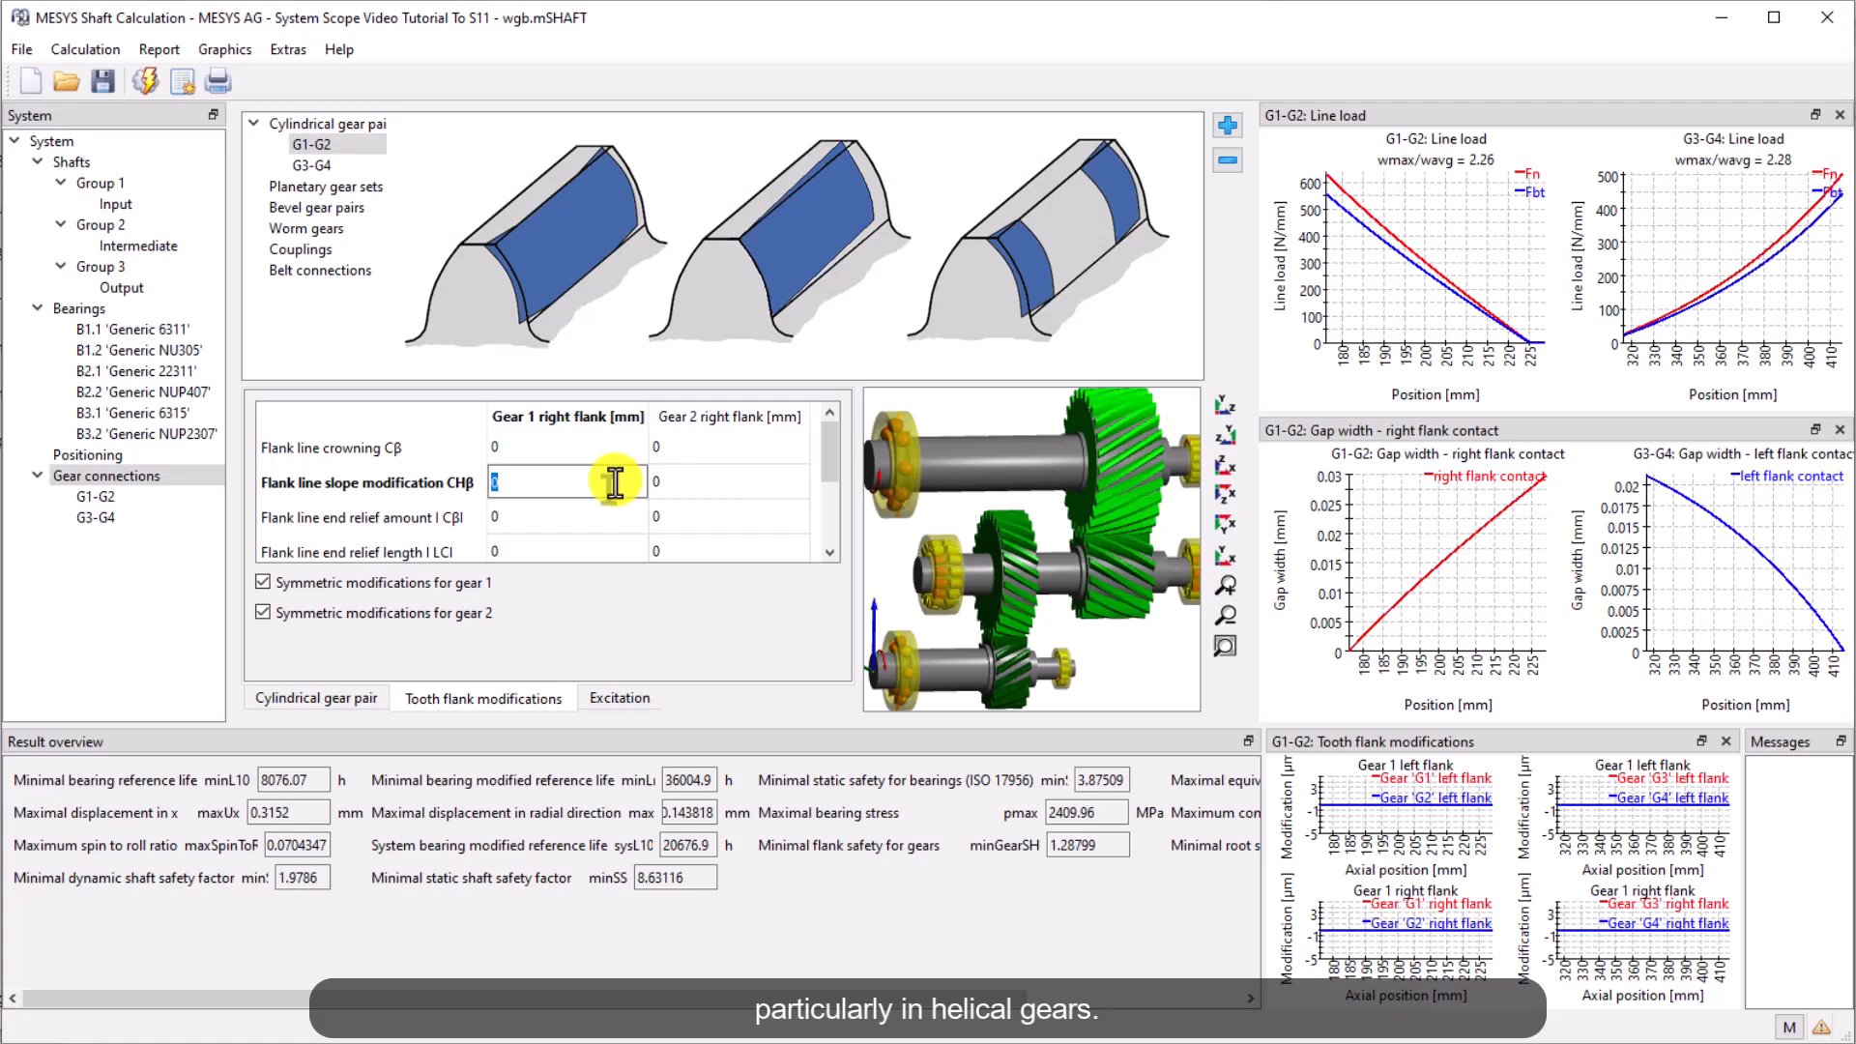
type("-0.035")
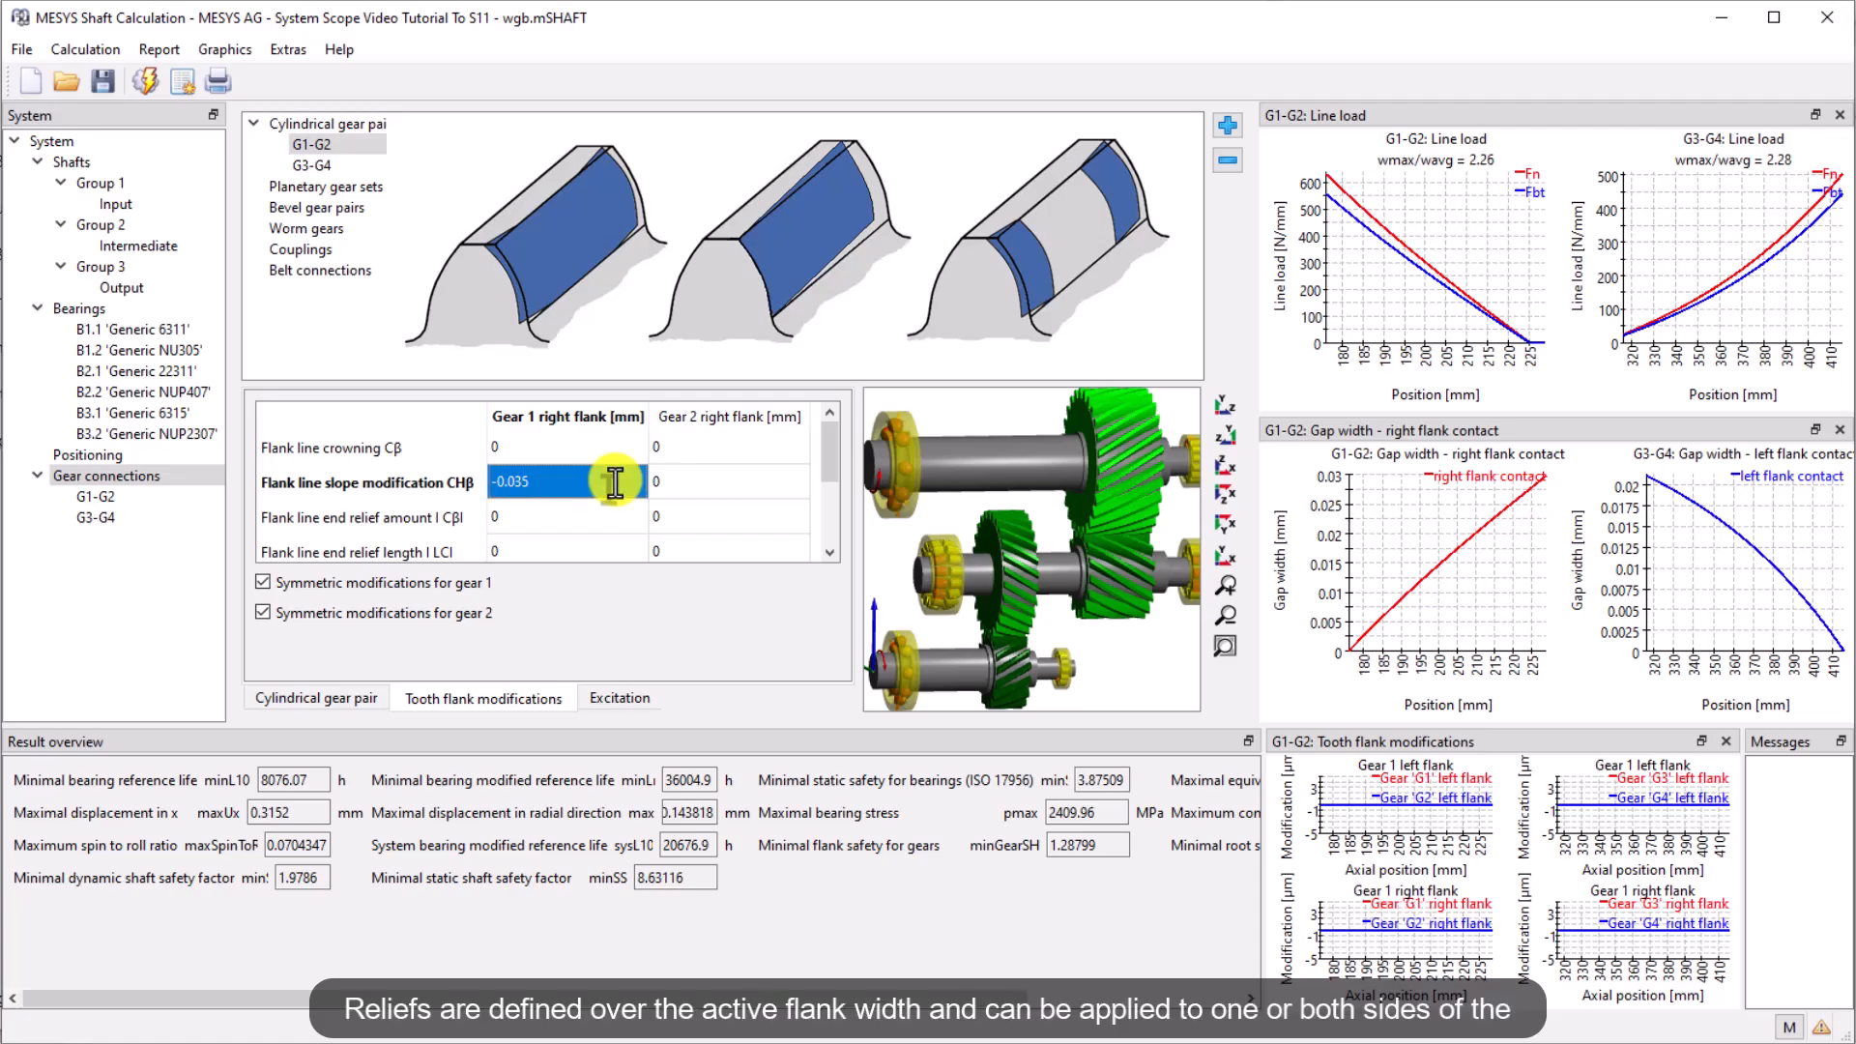
left_click(617, 451)
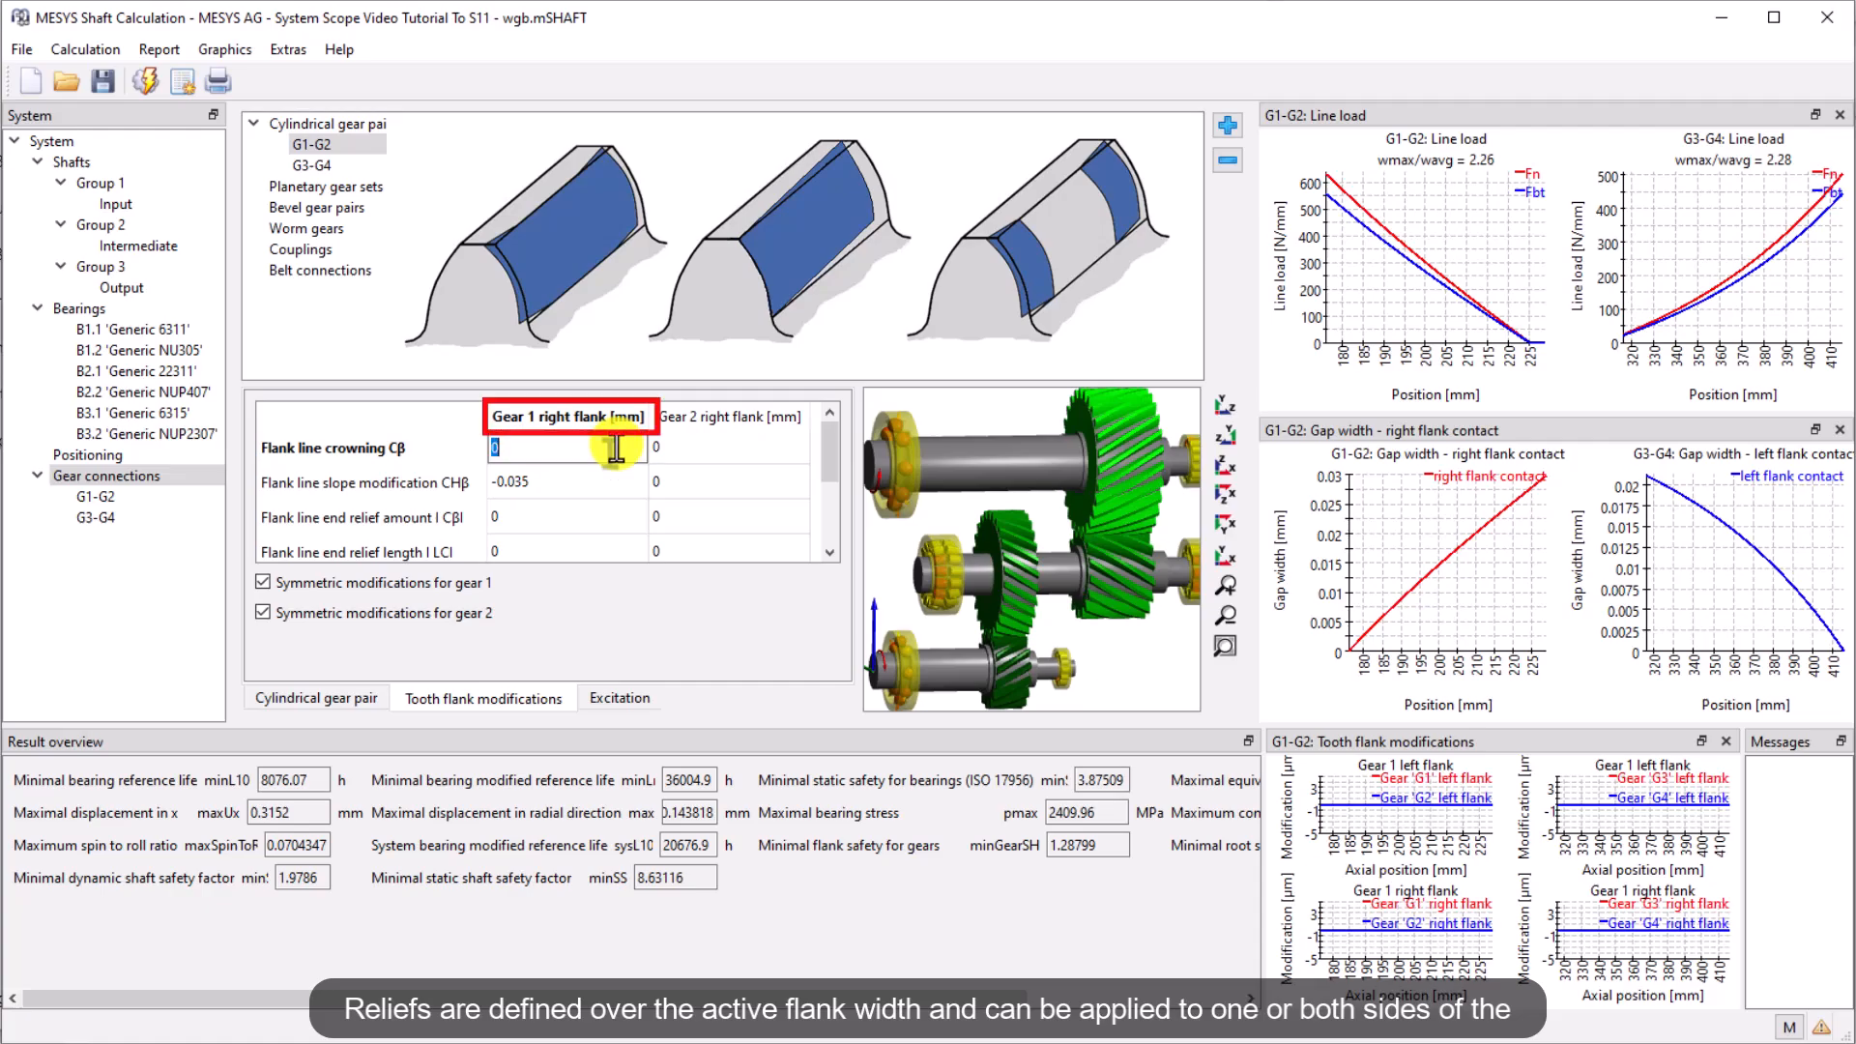
key("Return")
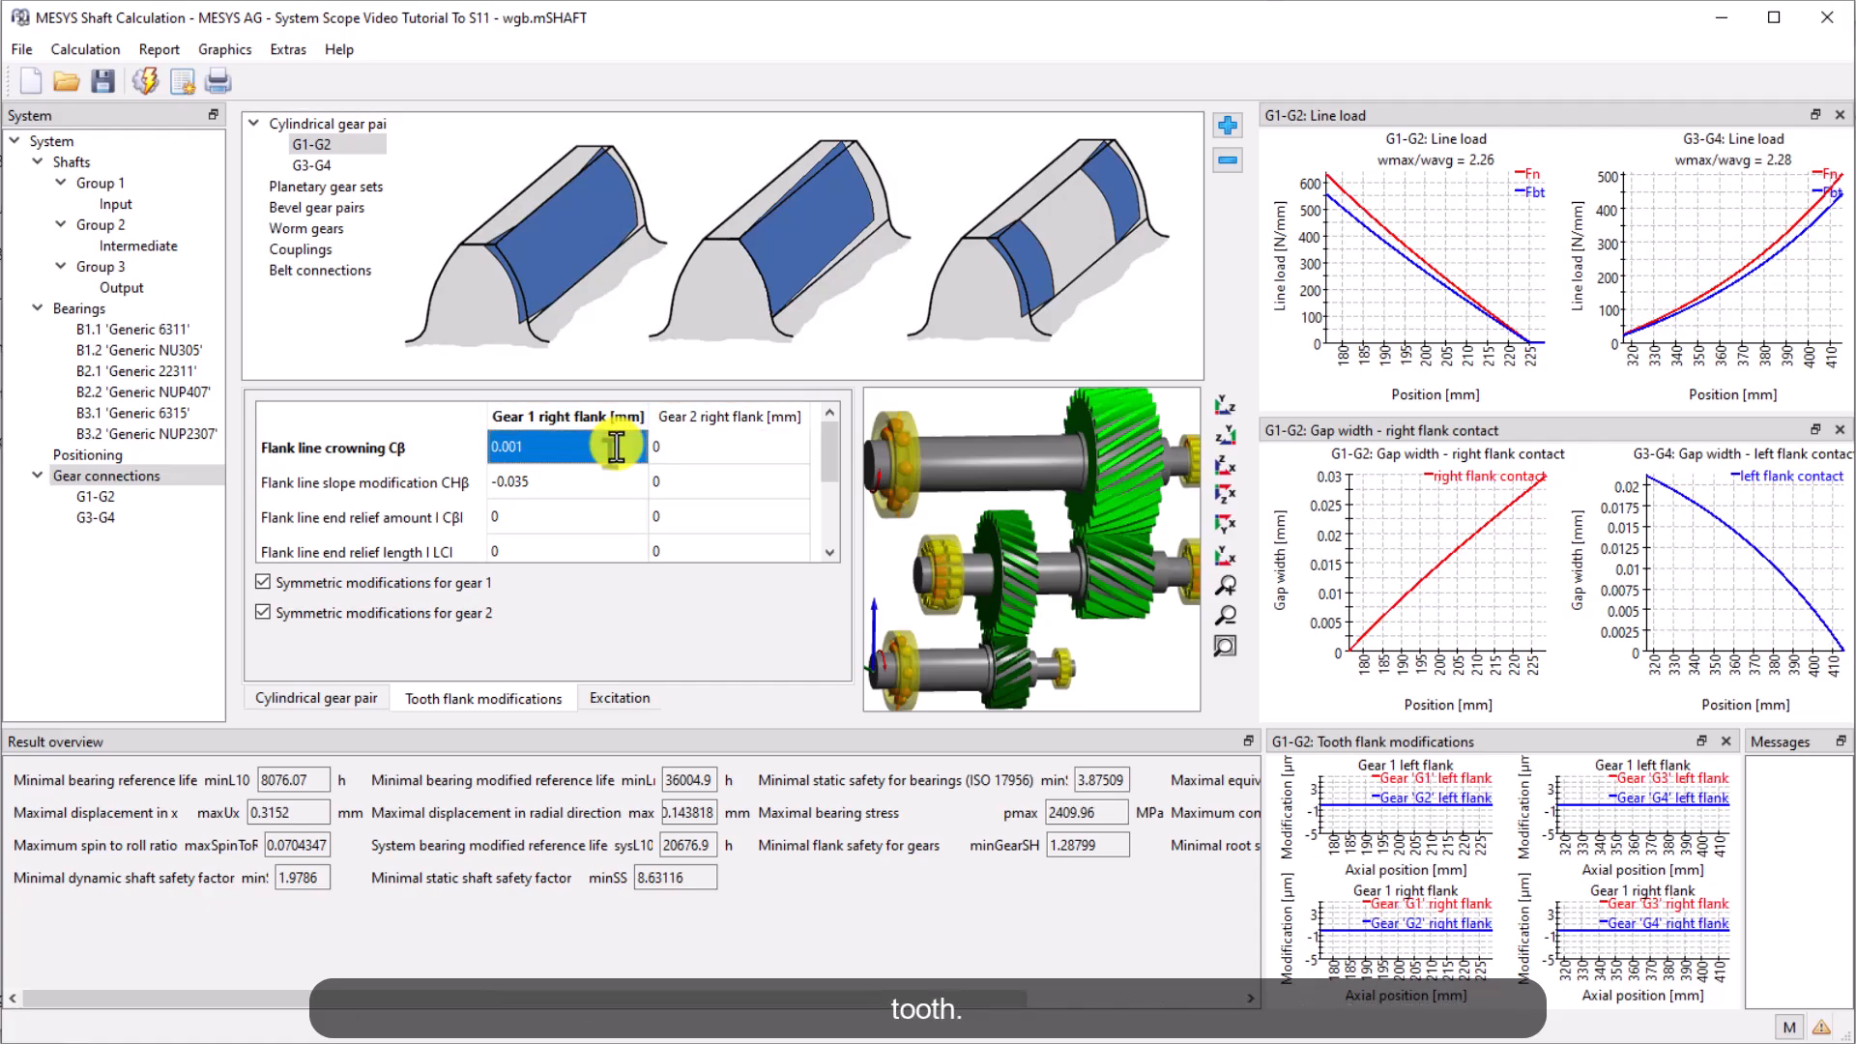
For the G3-G4 pair, set gear 1 right flank slope modification to 0.033 mm and crowning to 0.003 mm, then recalculate
left_click(367, 162)
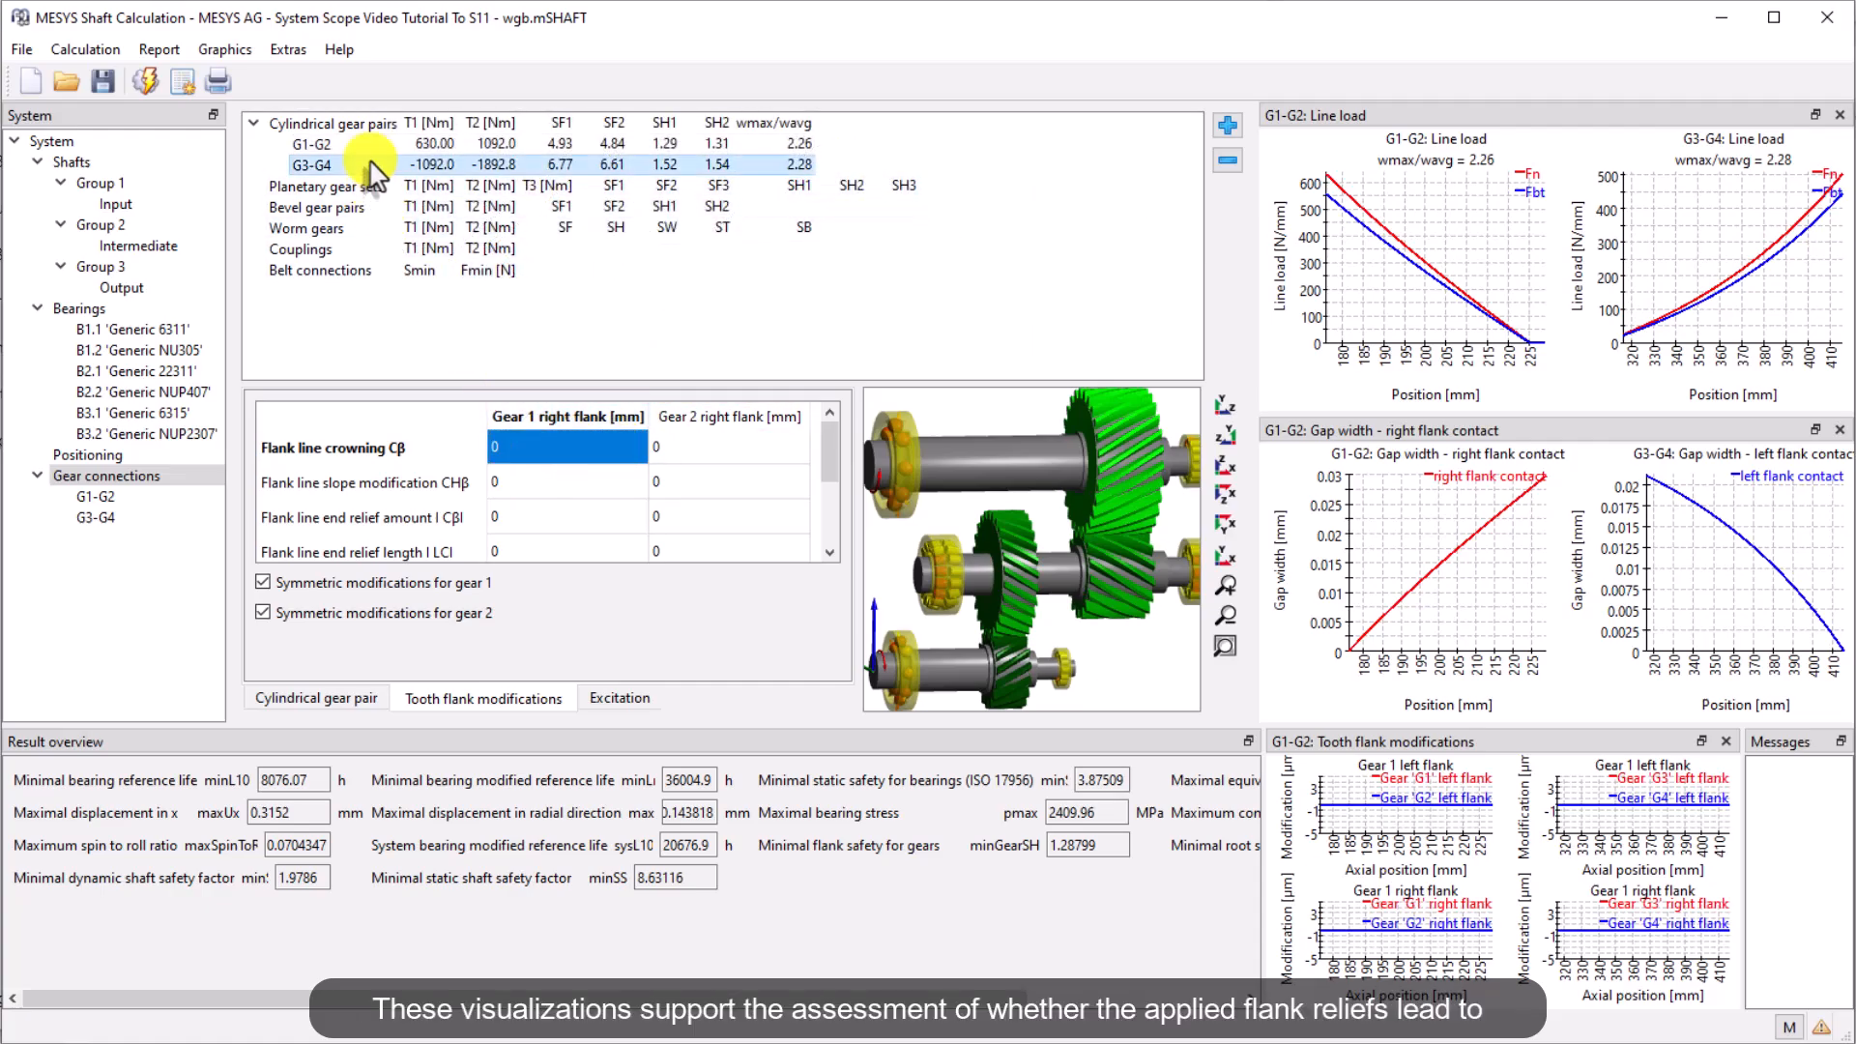
left_click(616, 491)
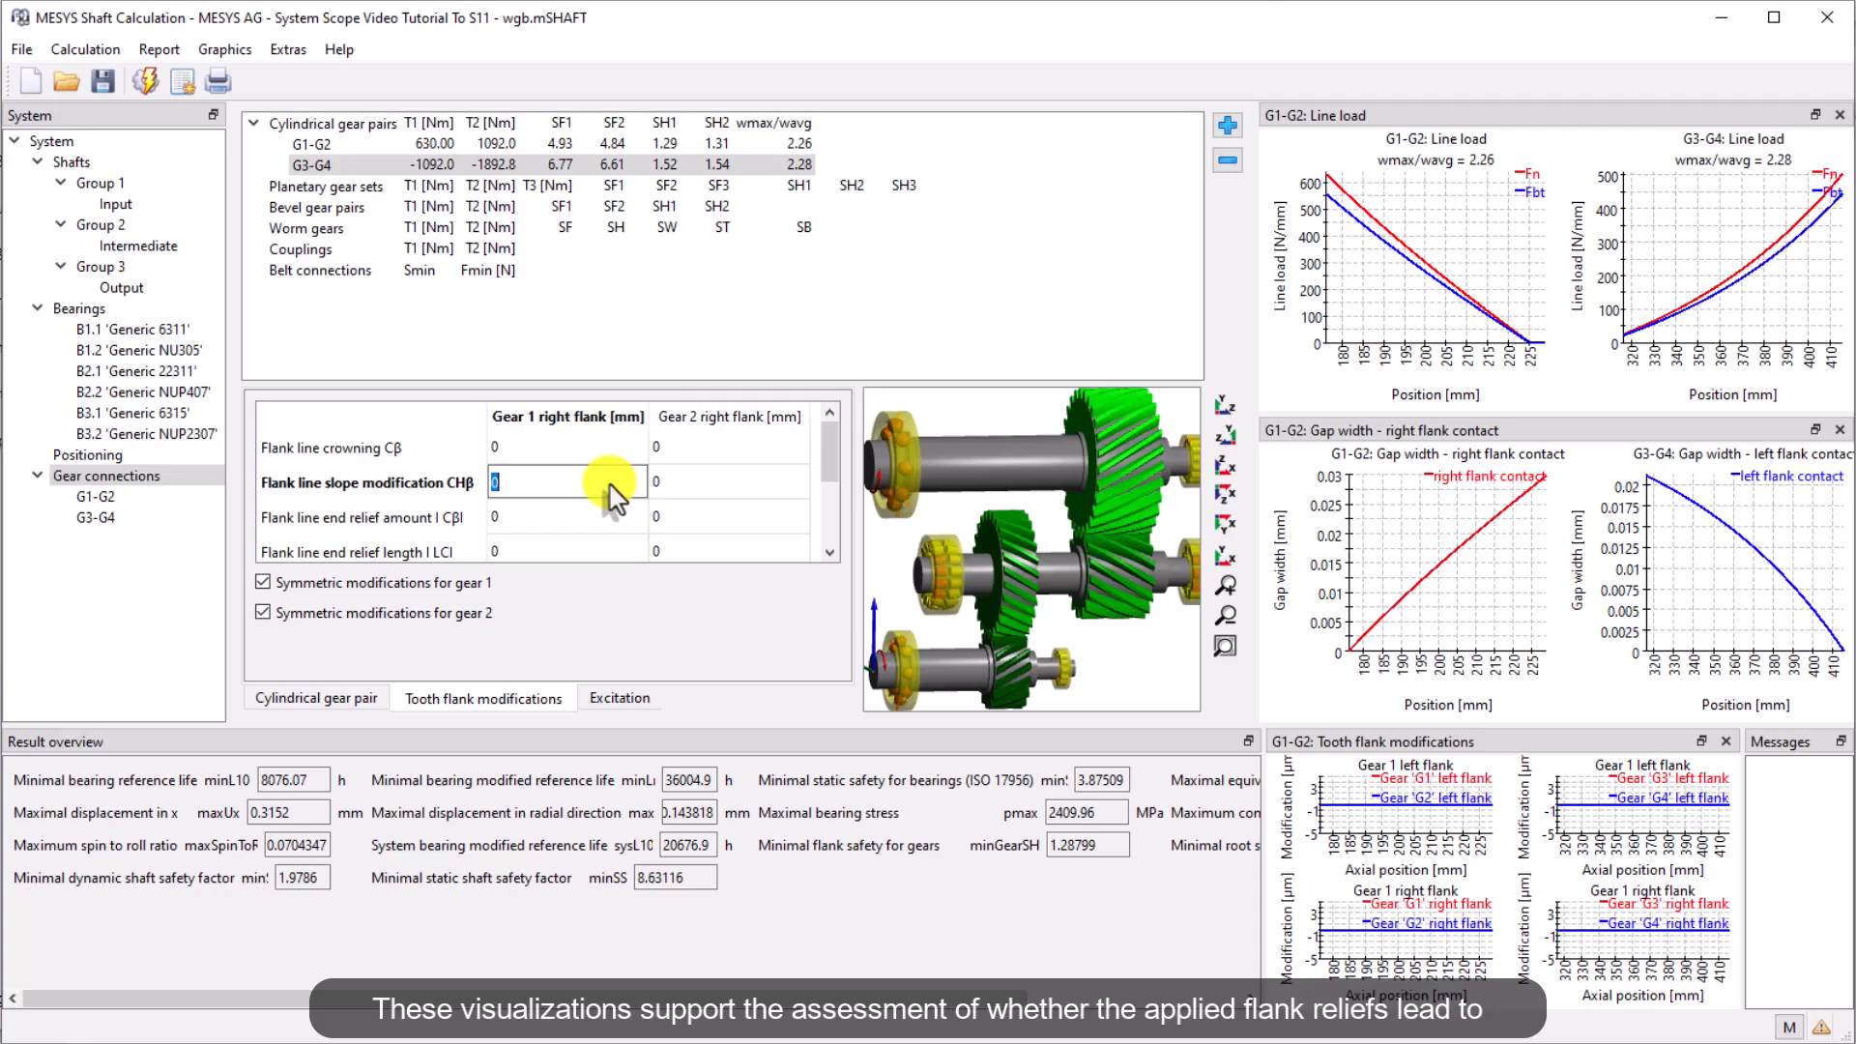
type("0.033")
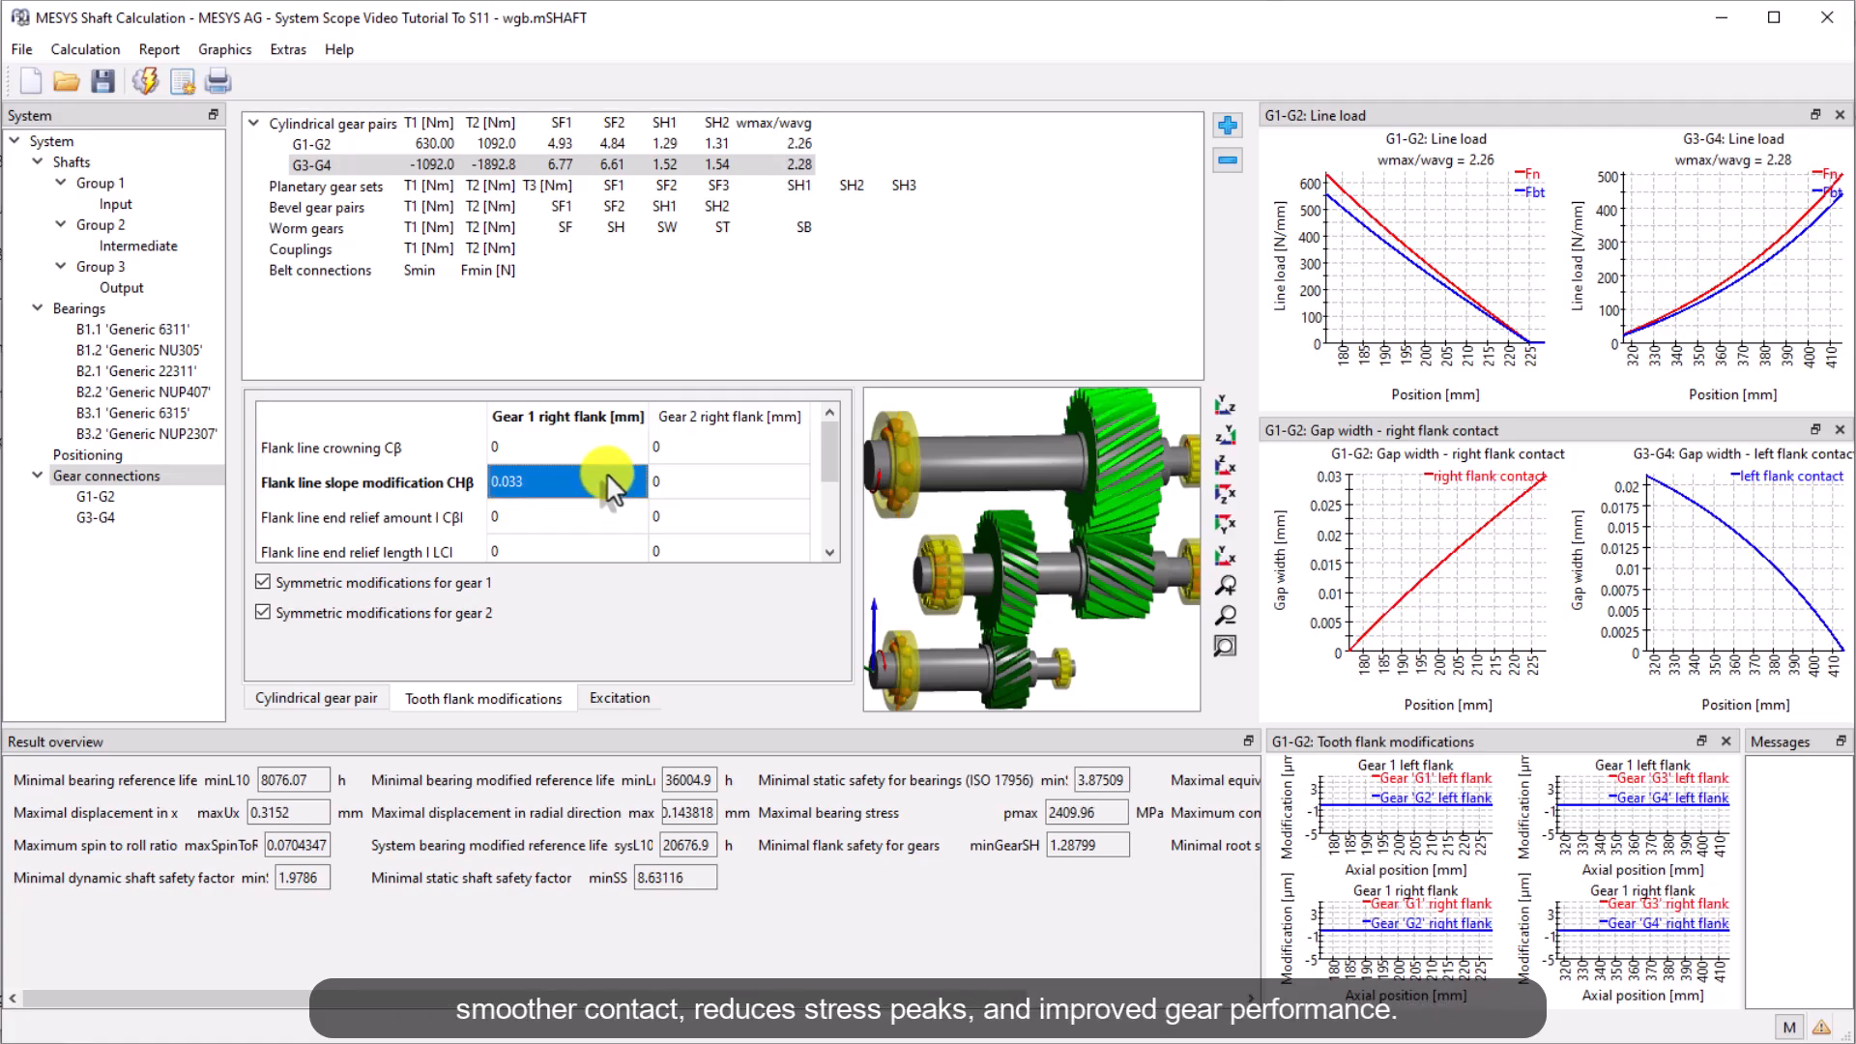
double_click(609, 450)
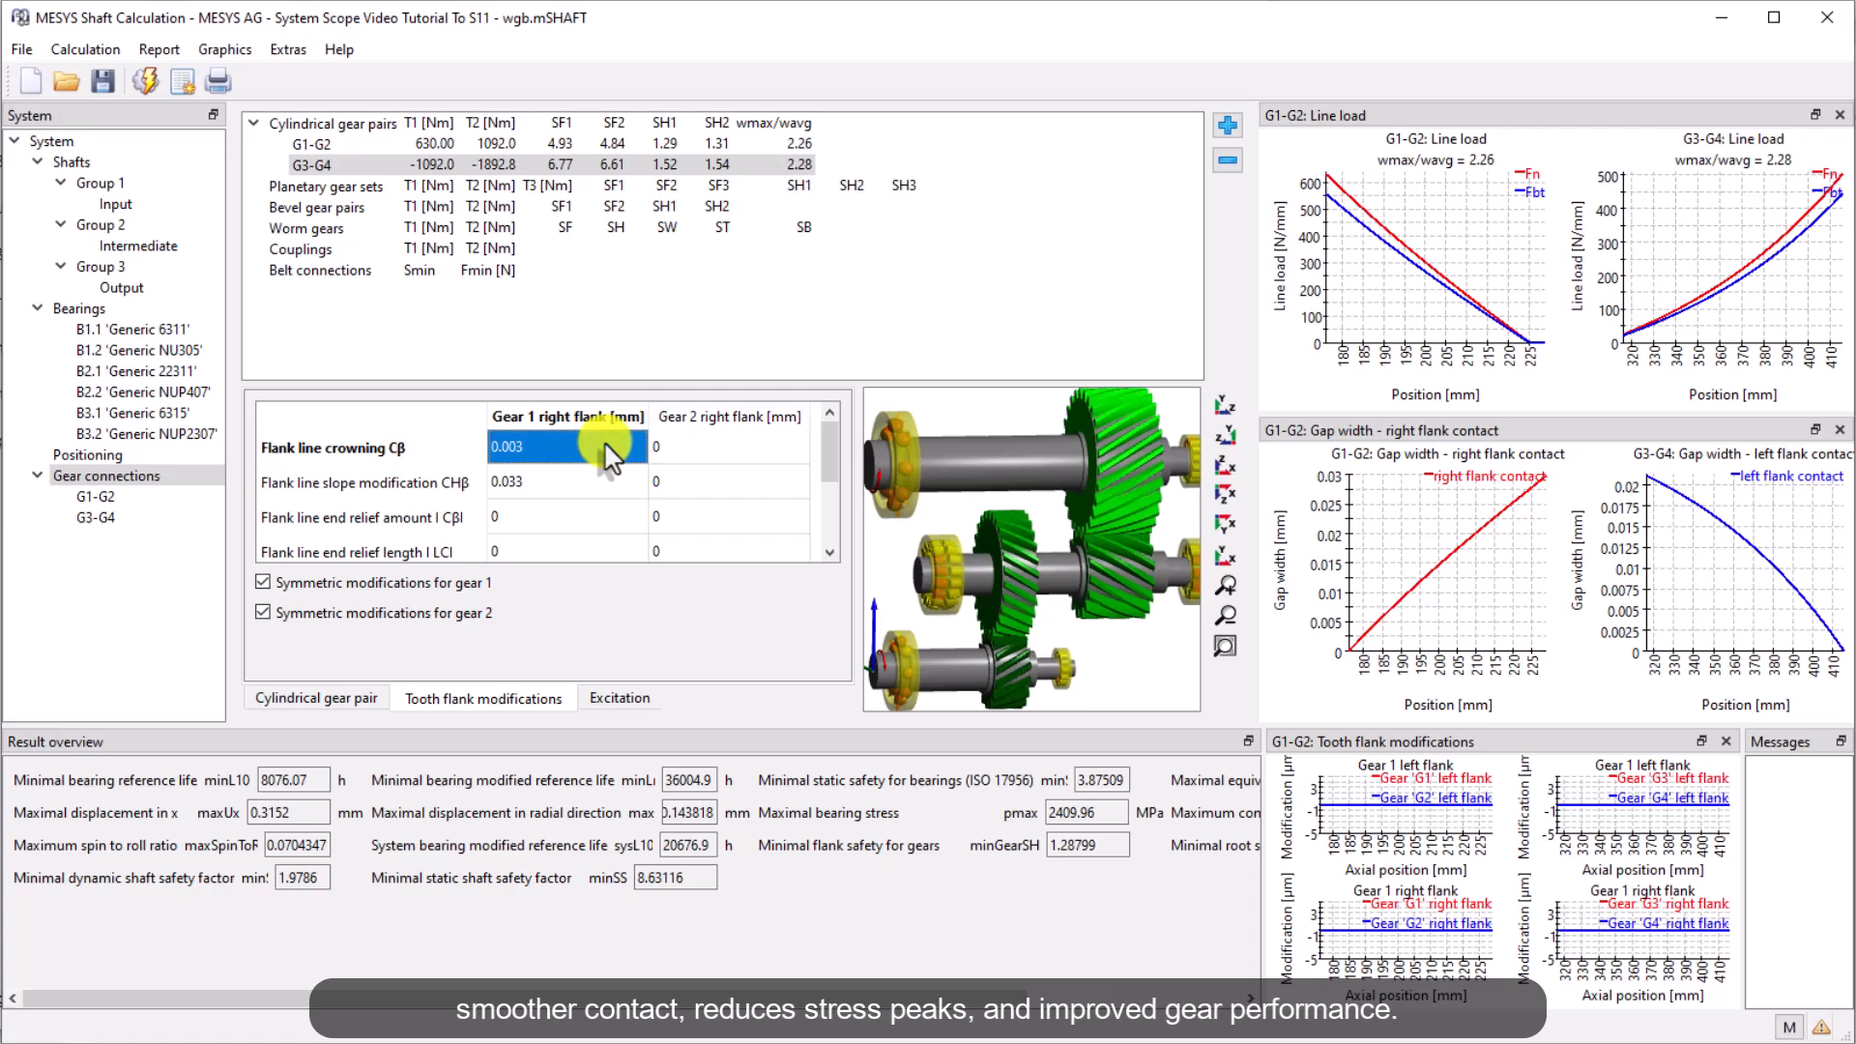
left_click(144, 83)
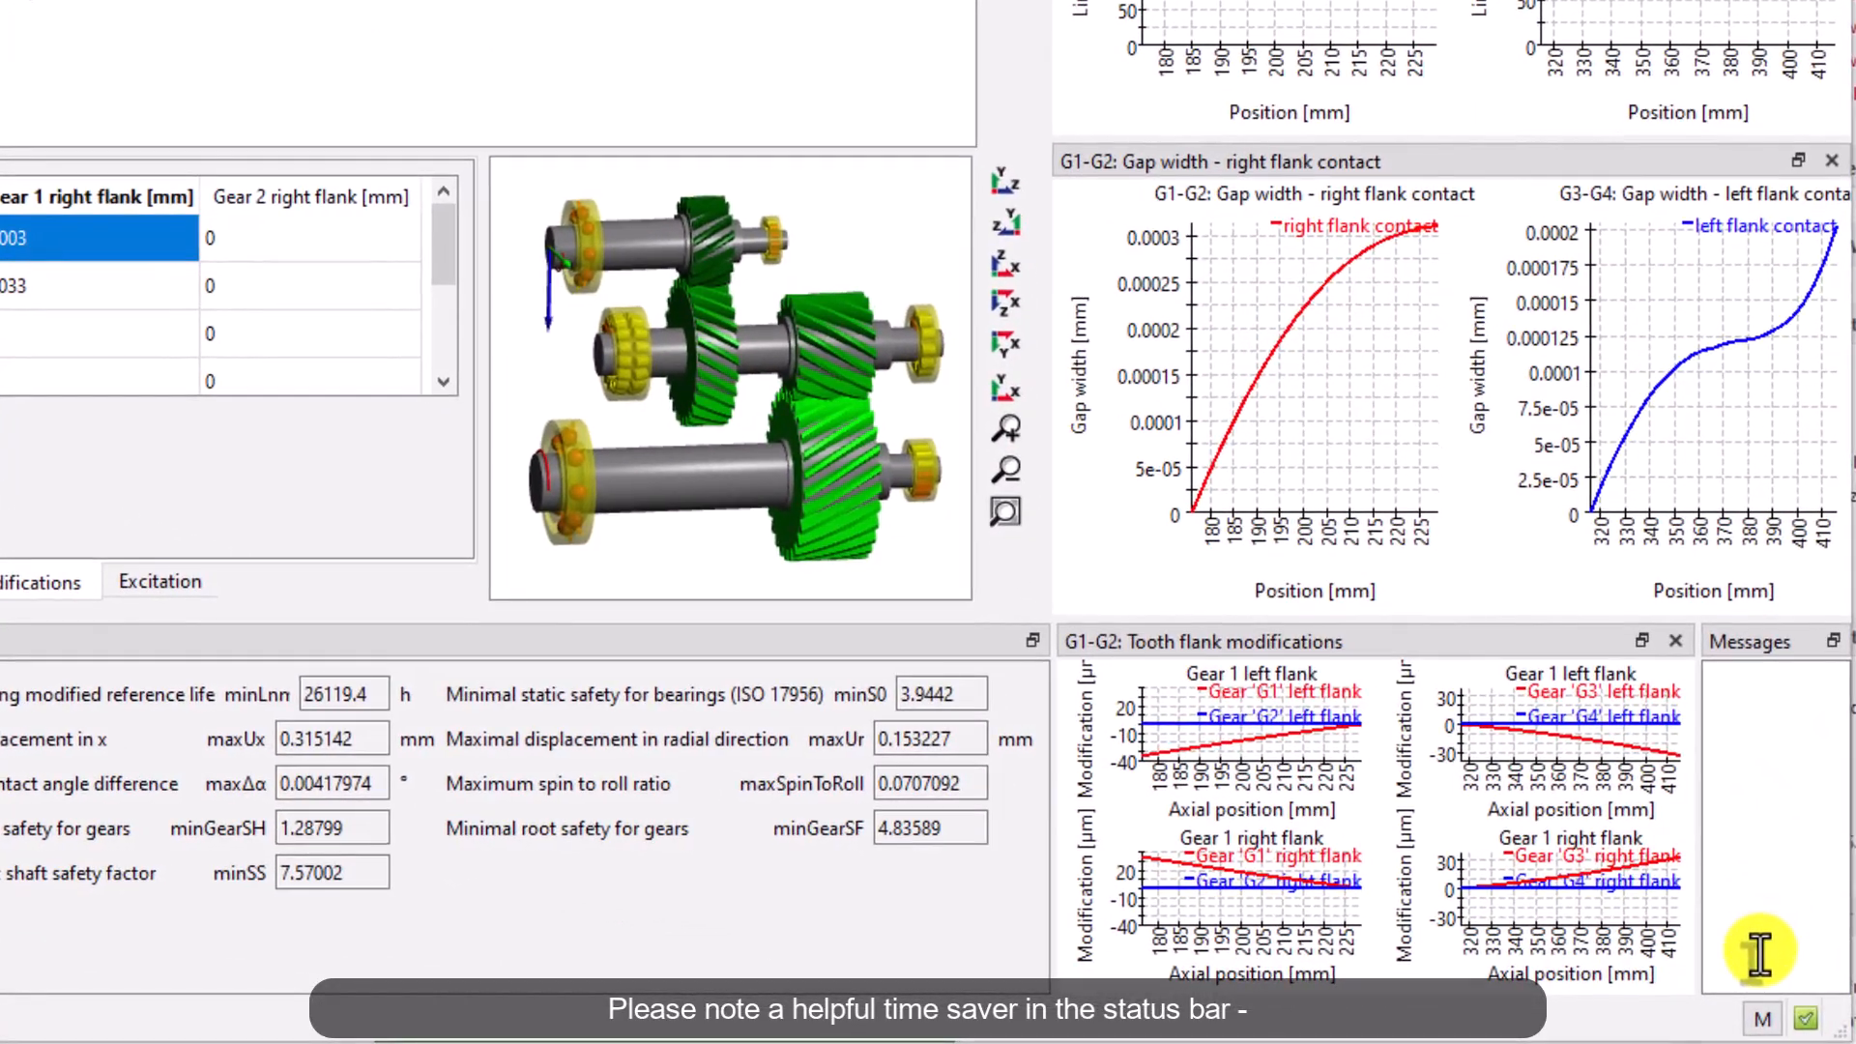
Switch the calculation mode from manual to automatic
left_click(1765, 1011)
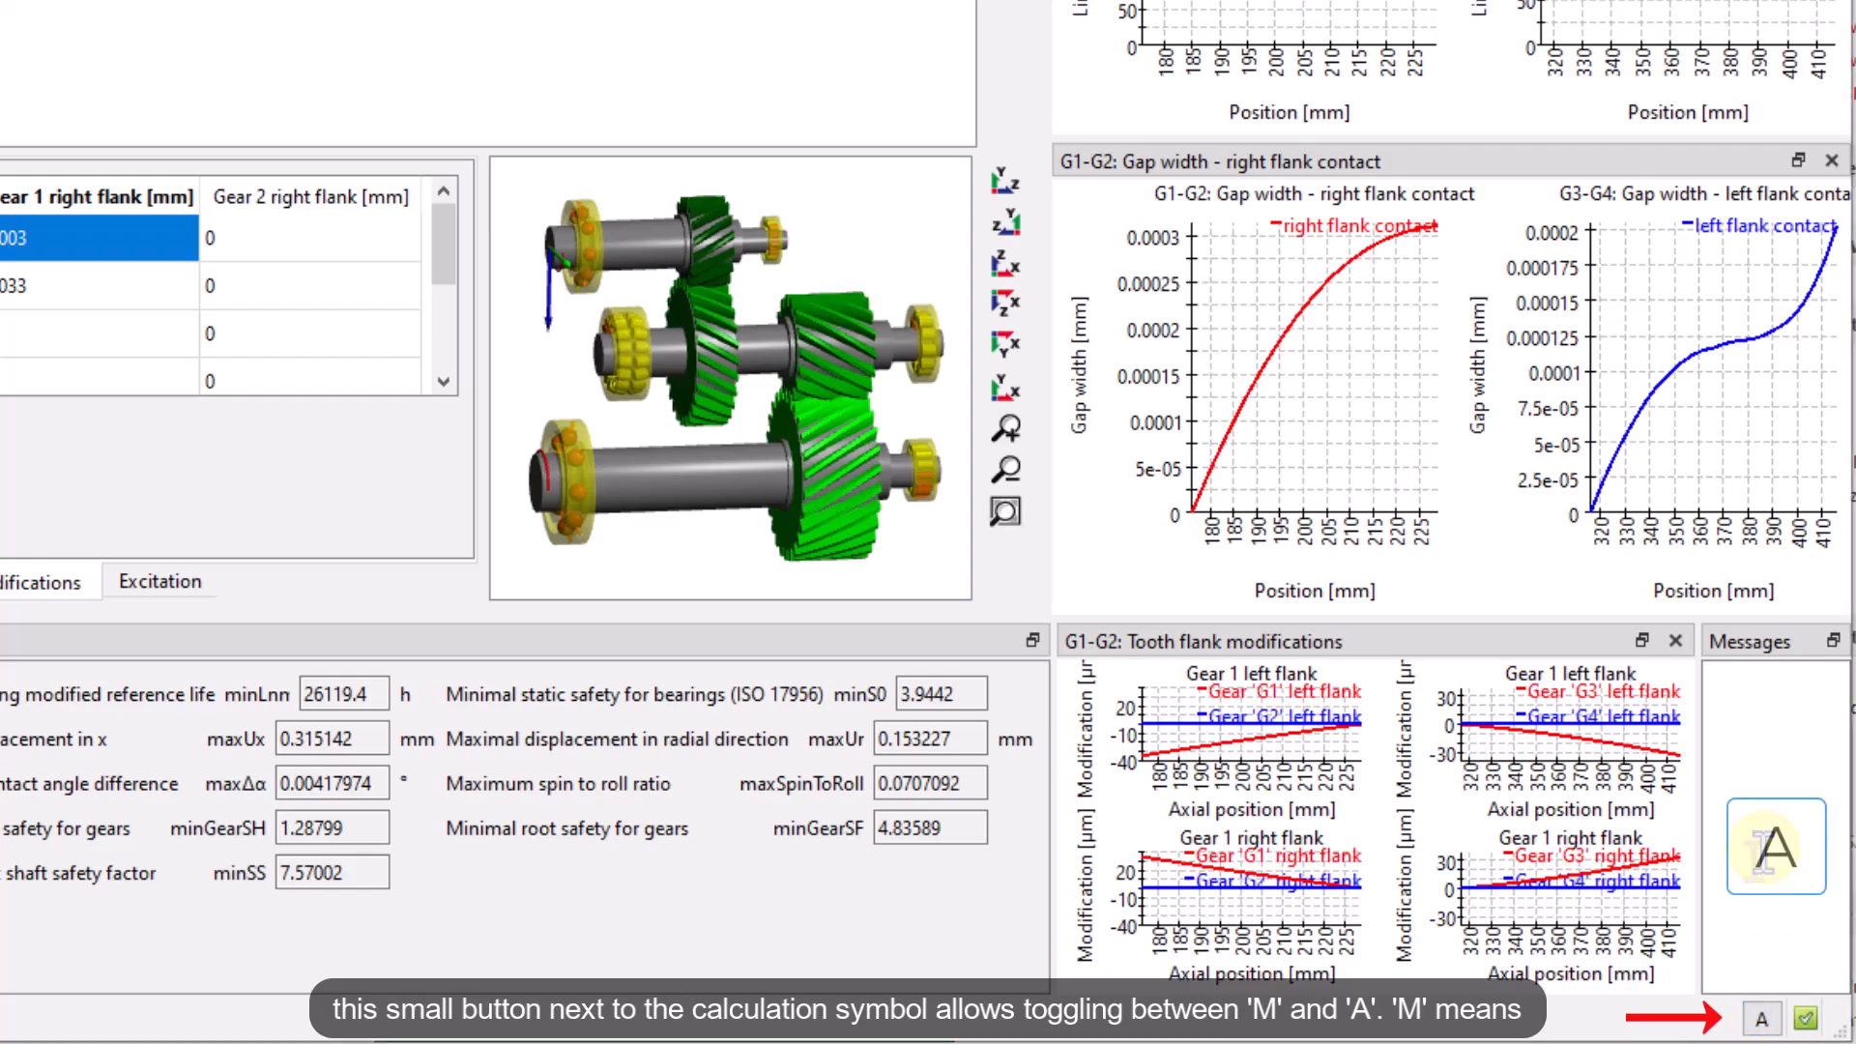
left_click(1763, 1017)
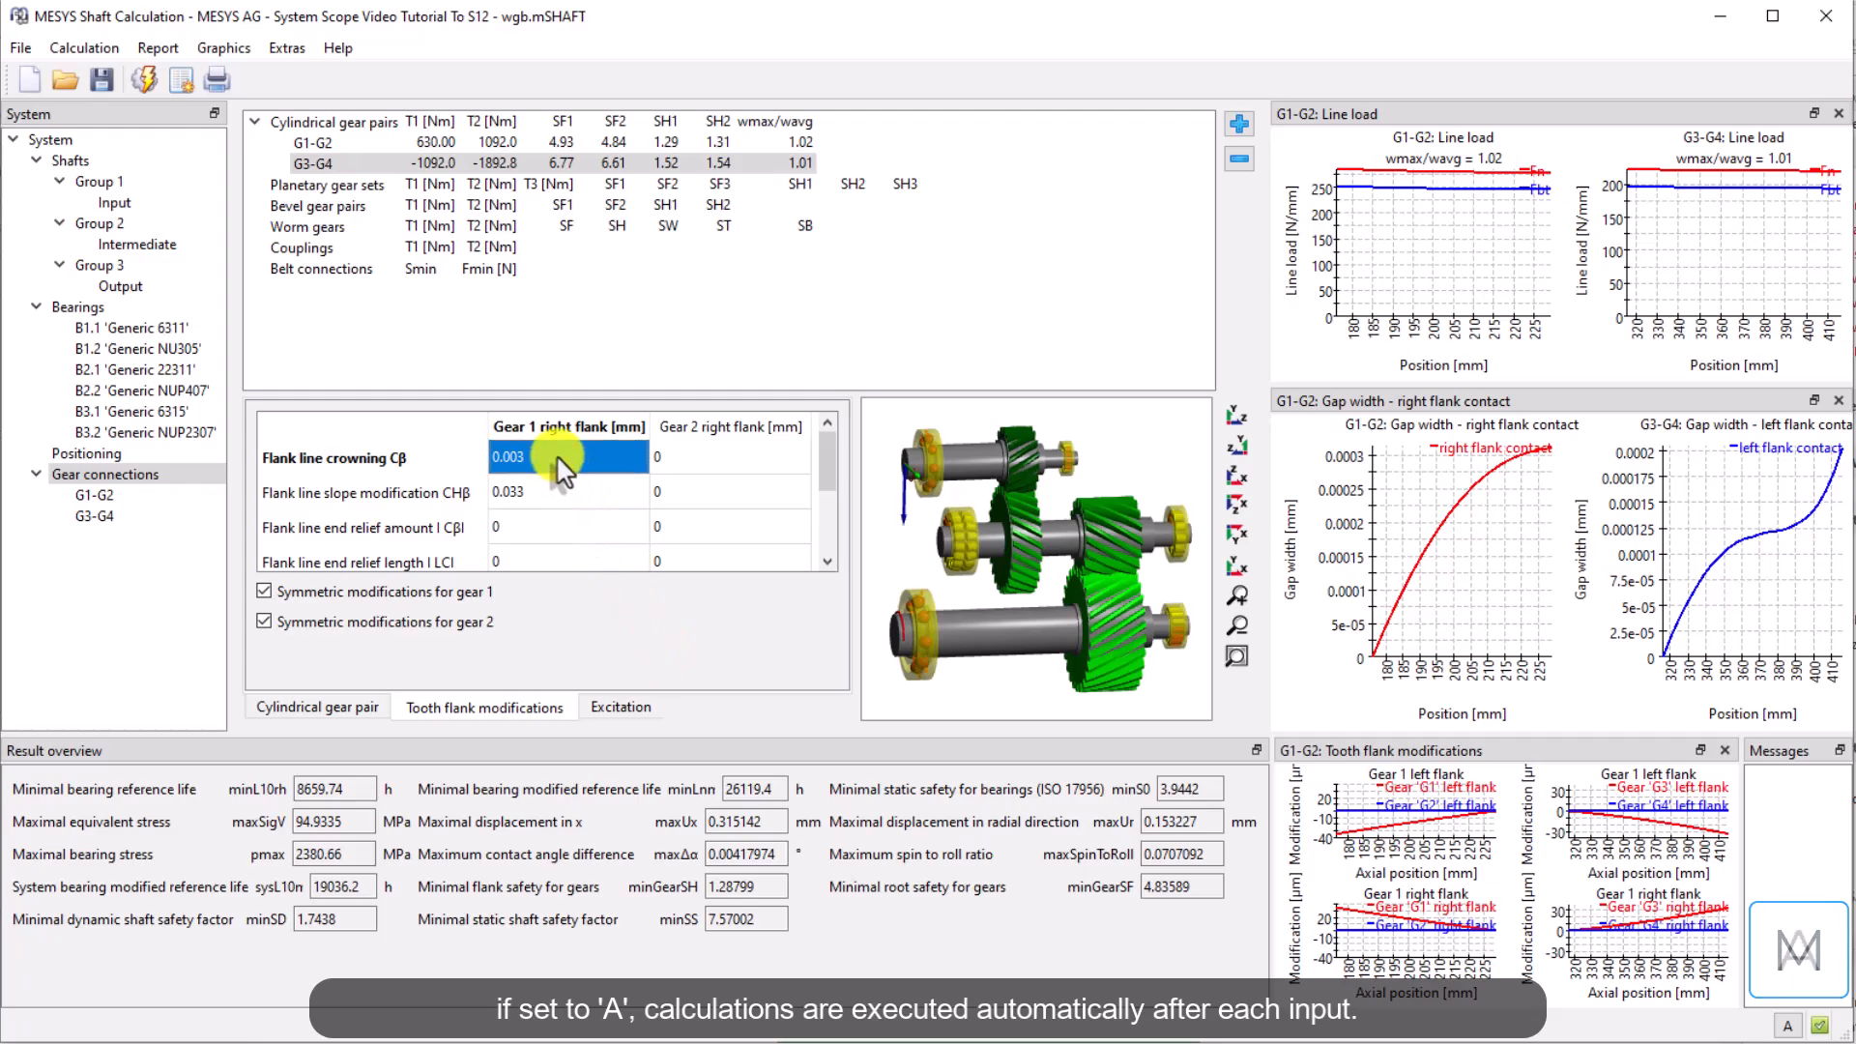
Set the G3-G4 slope modification to 0 and the crowning to 0.003 mm with automatic recalculation
left_click(536, 489)
type("0")
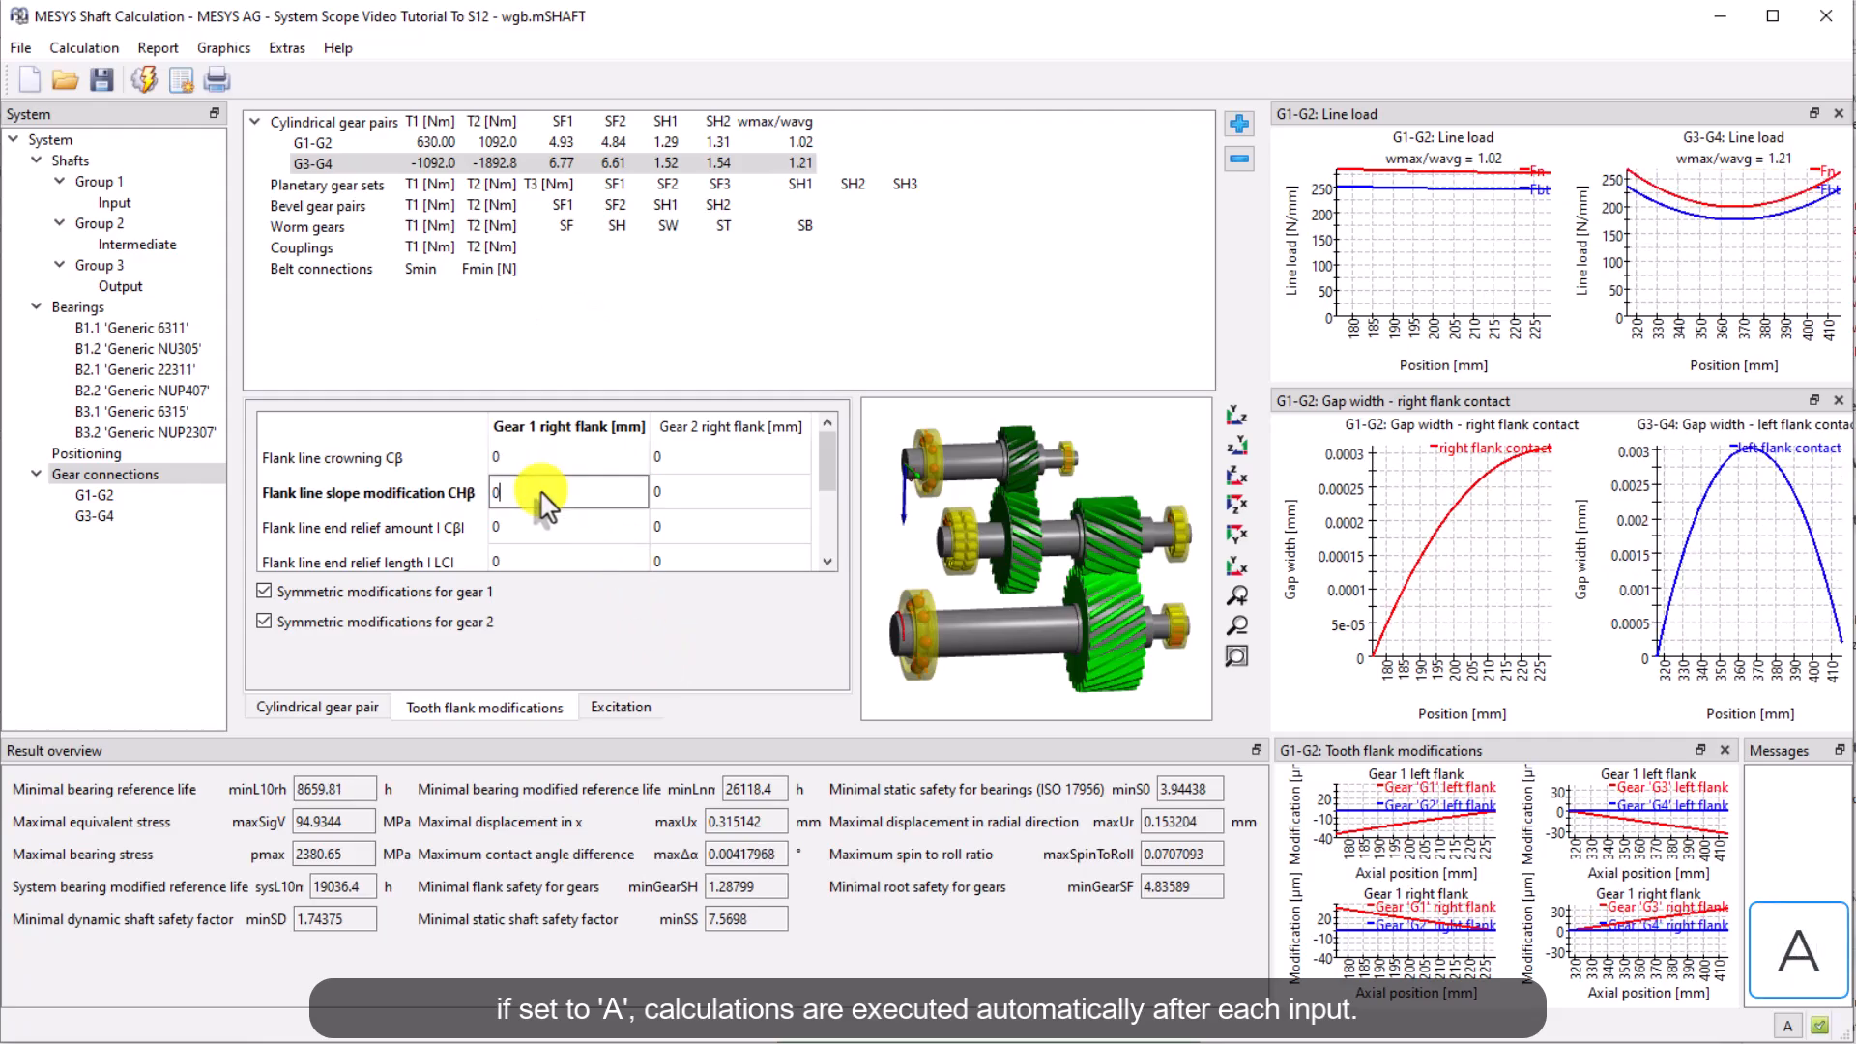
key("Return")
type("003")
key("Return")
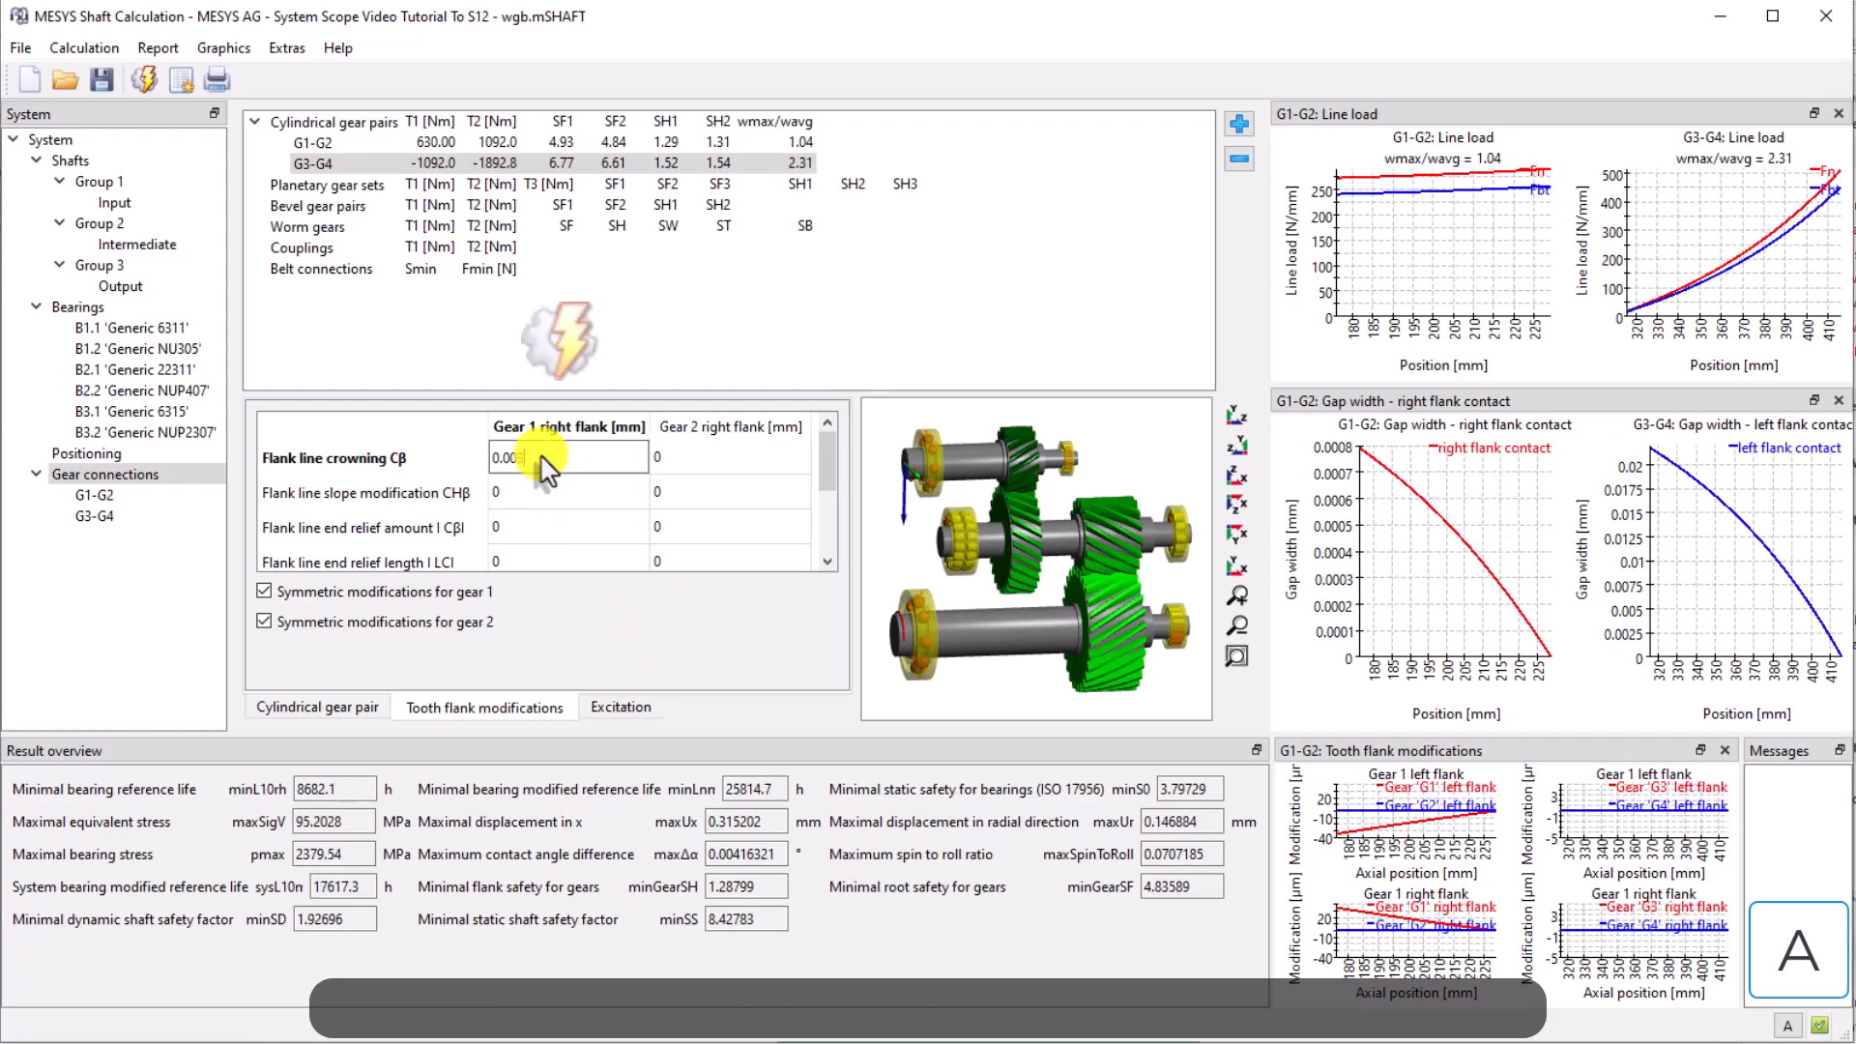
Set the G3-G4 slope modification back to 0.033 mm
left_click(544, 493)
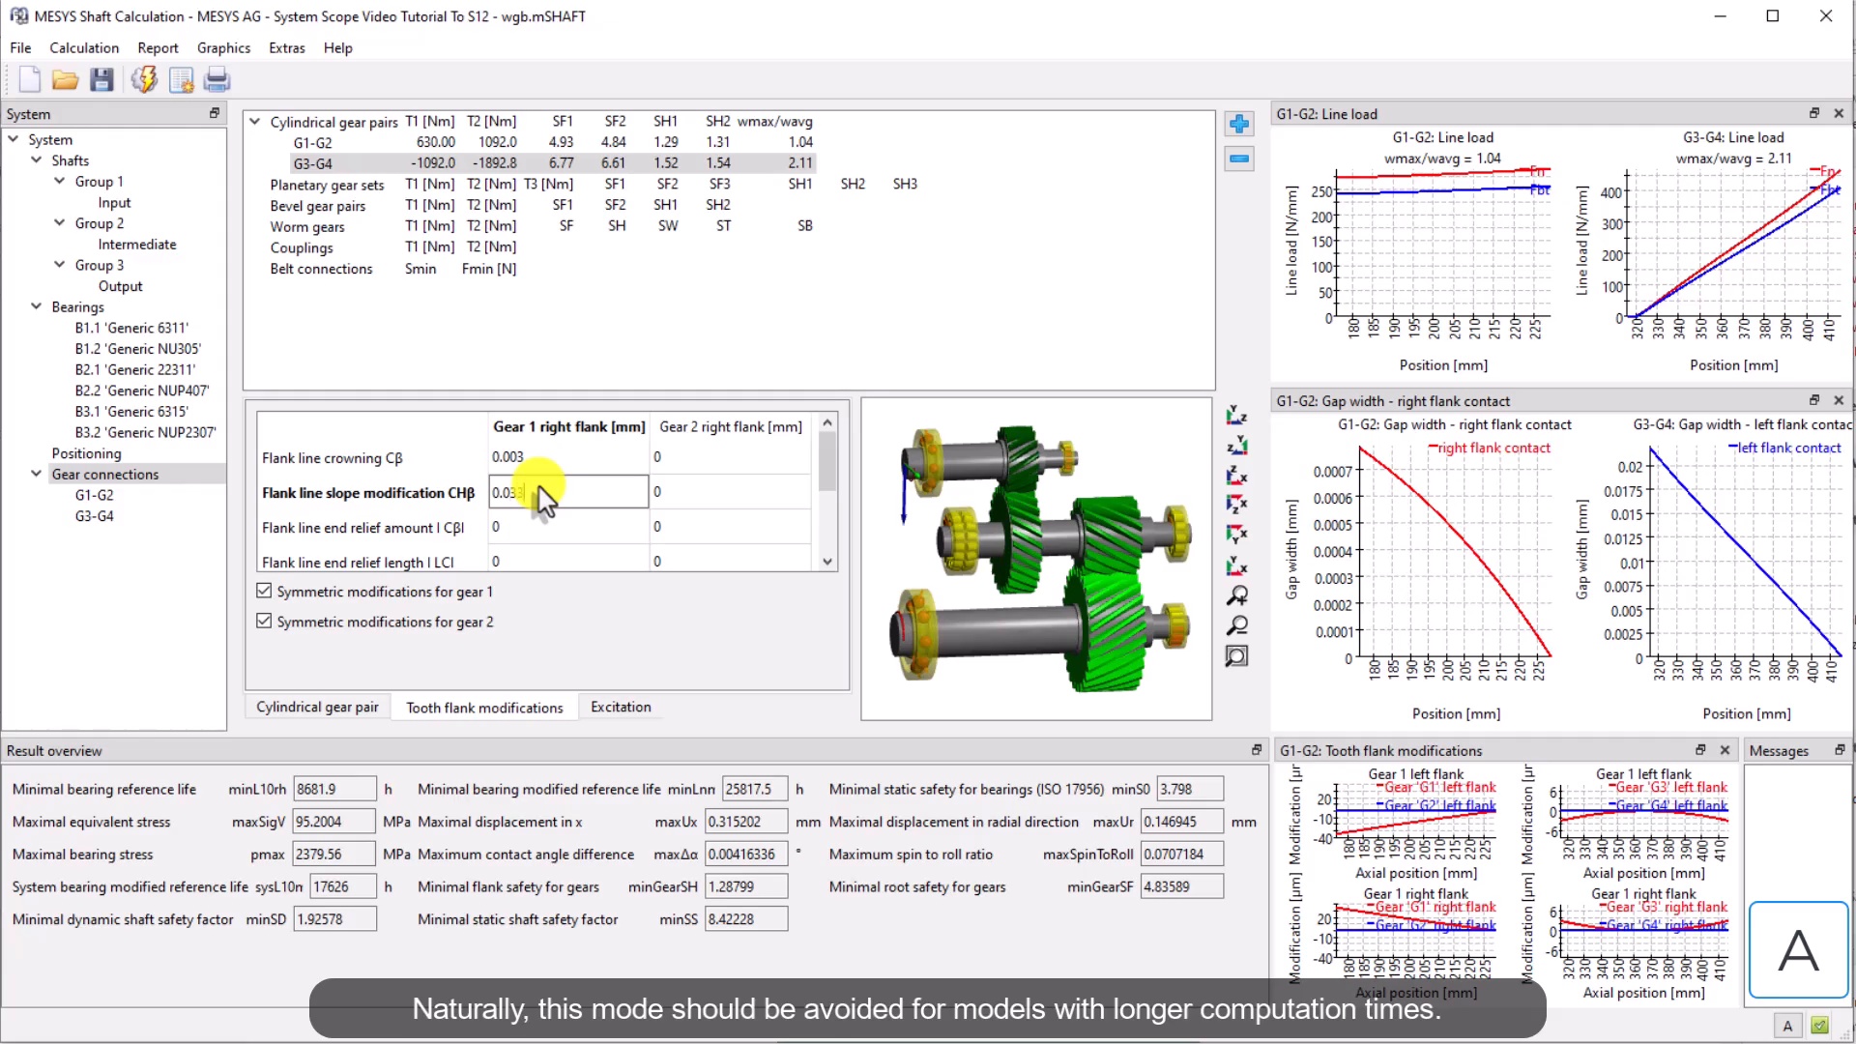
type("0.033")
key("Return")
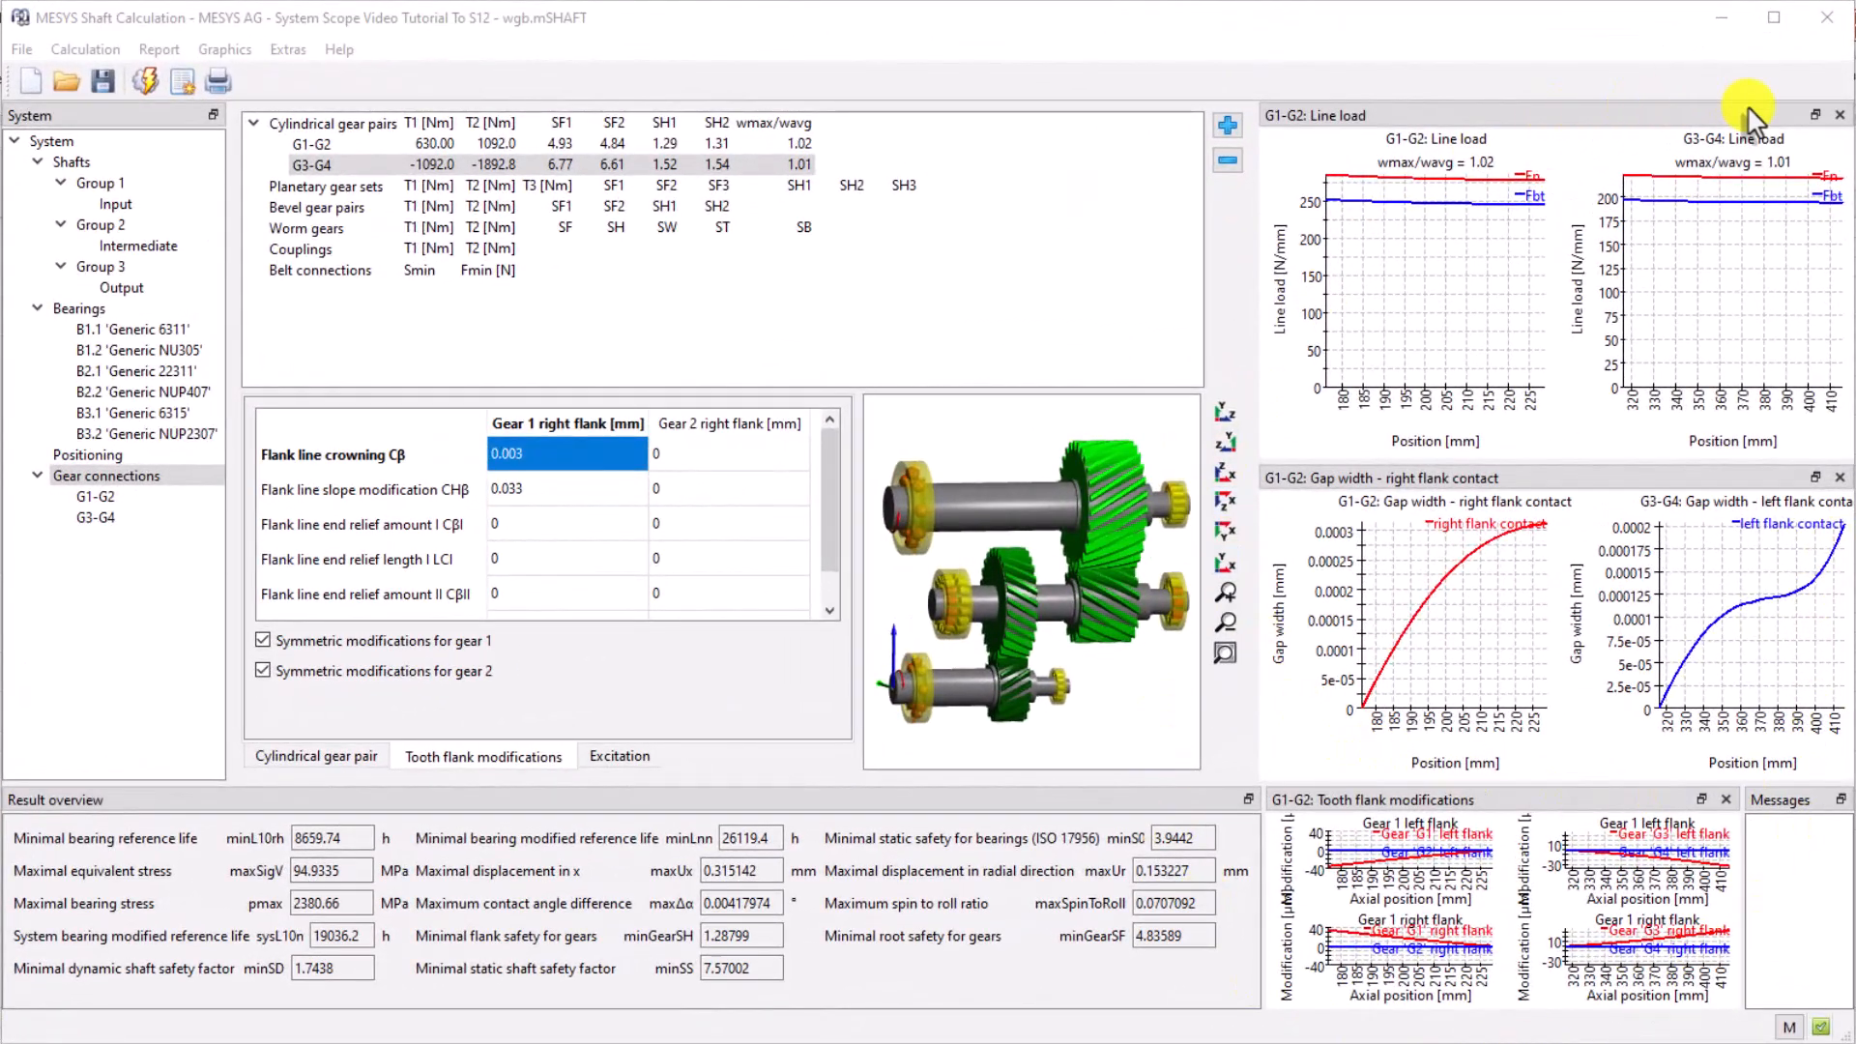
Close the docked line load, gap width and tooth flank modifications diagram windows
left_click(1840, 115)
left_click(1840, 115)
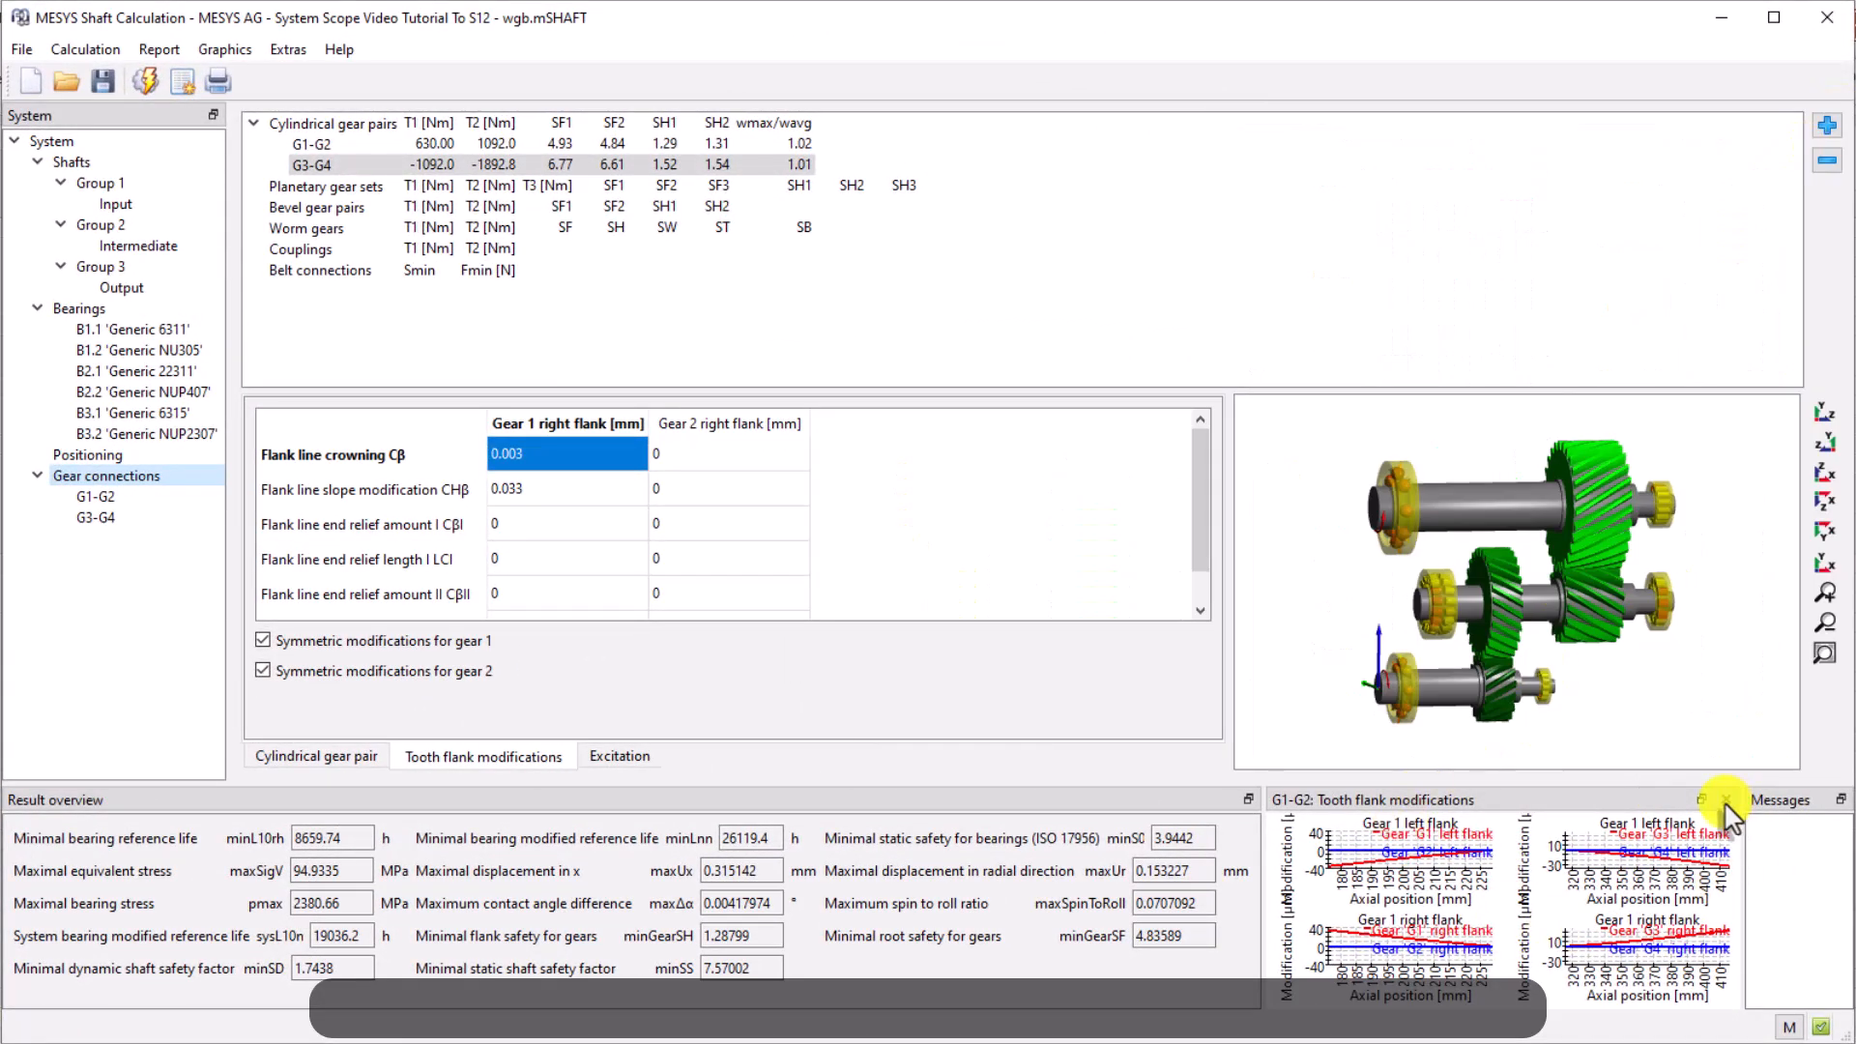
left_click(1726, 800)
Review the shafts, sections and bearings result tables for the shaft system
left_click(72, 163)
left_click(1827, 542)
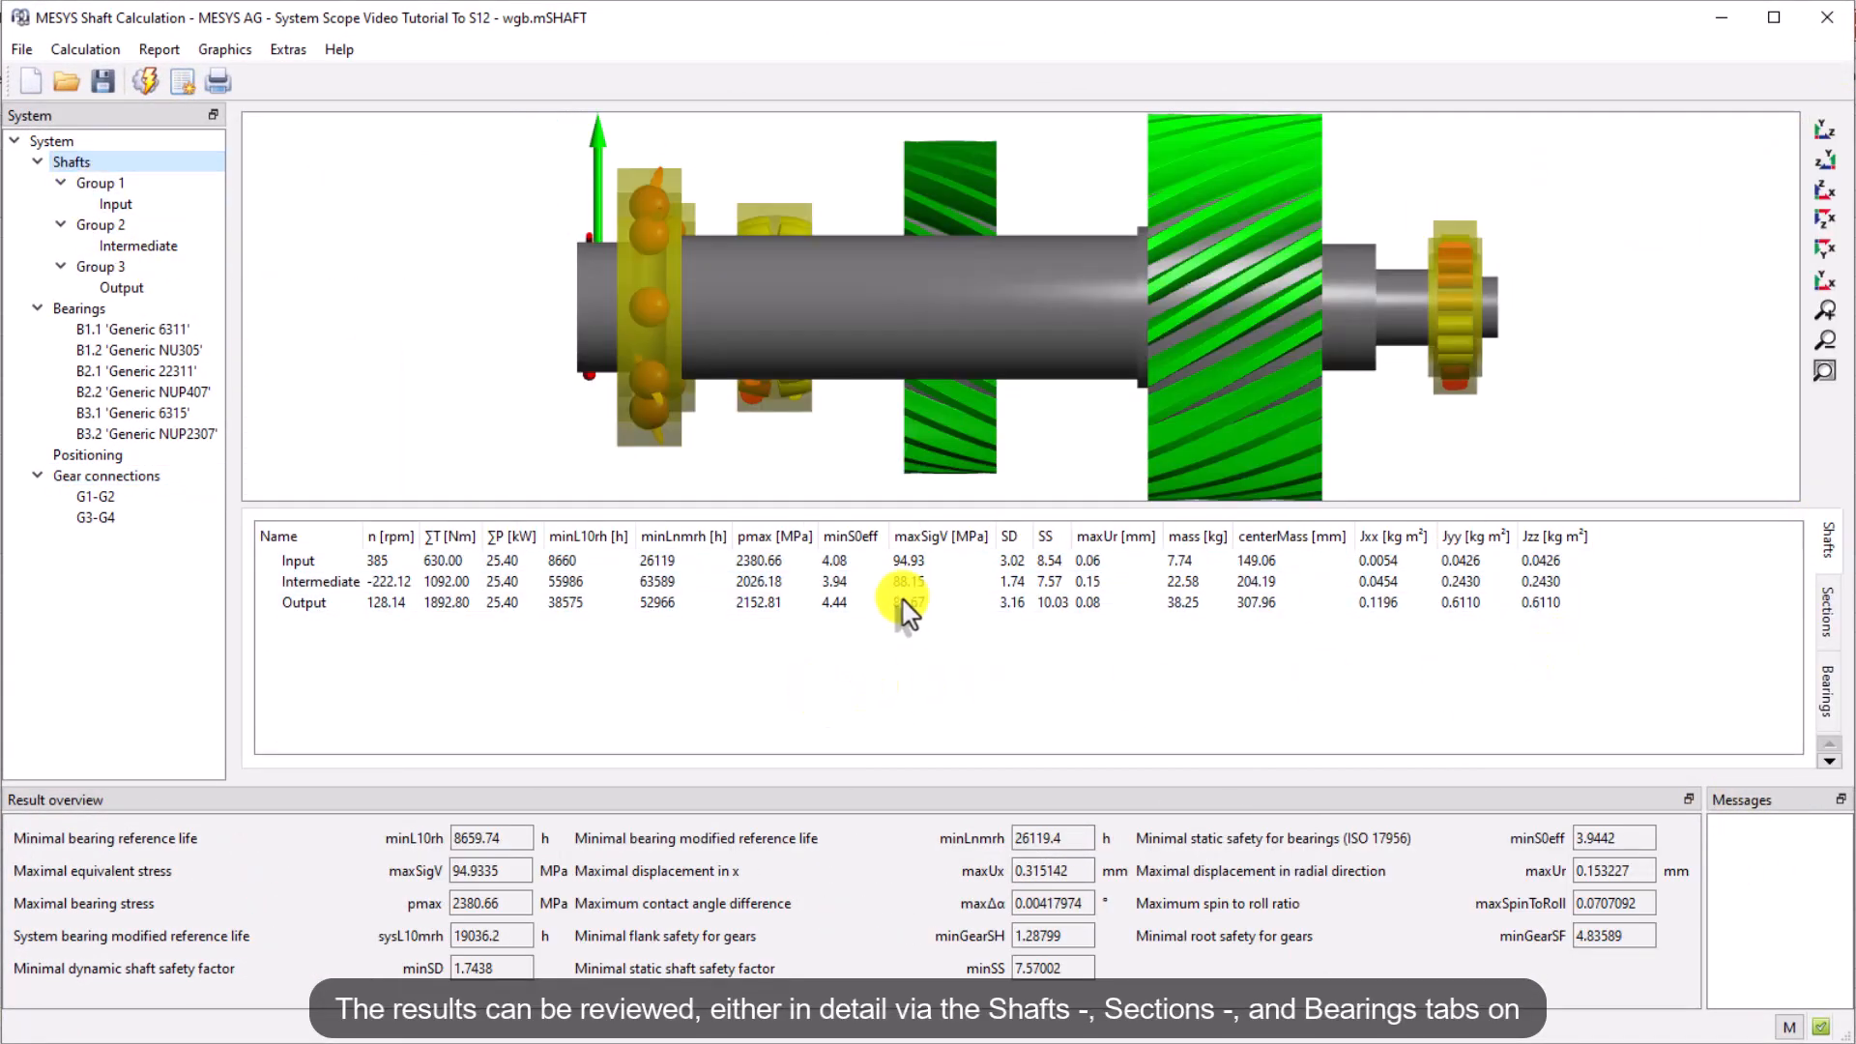
left_click(1825, 621)
scroll(1586, 646, "down", 5)
scroll(1586, 646, "up", 6)
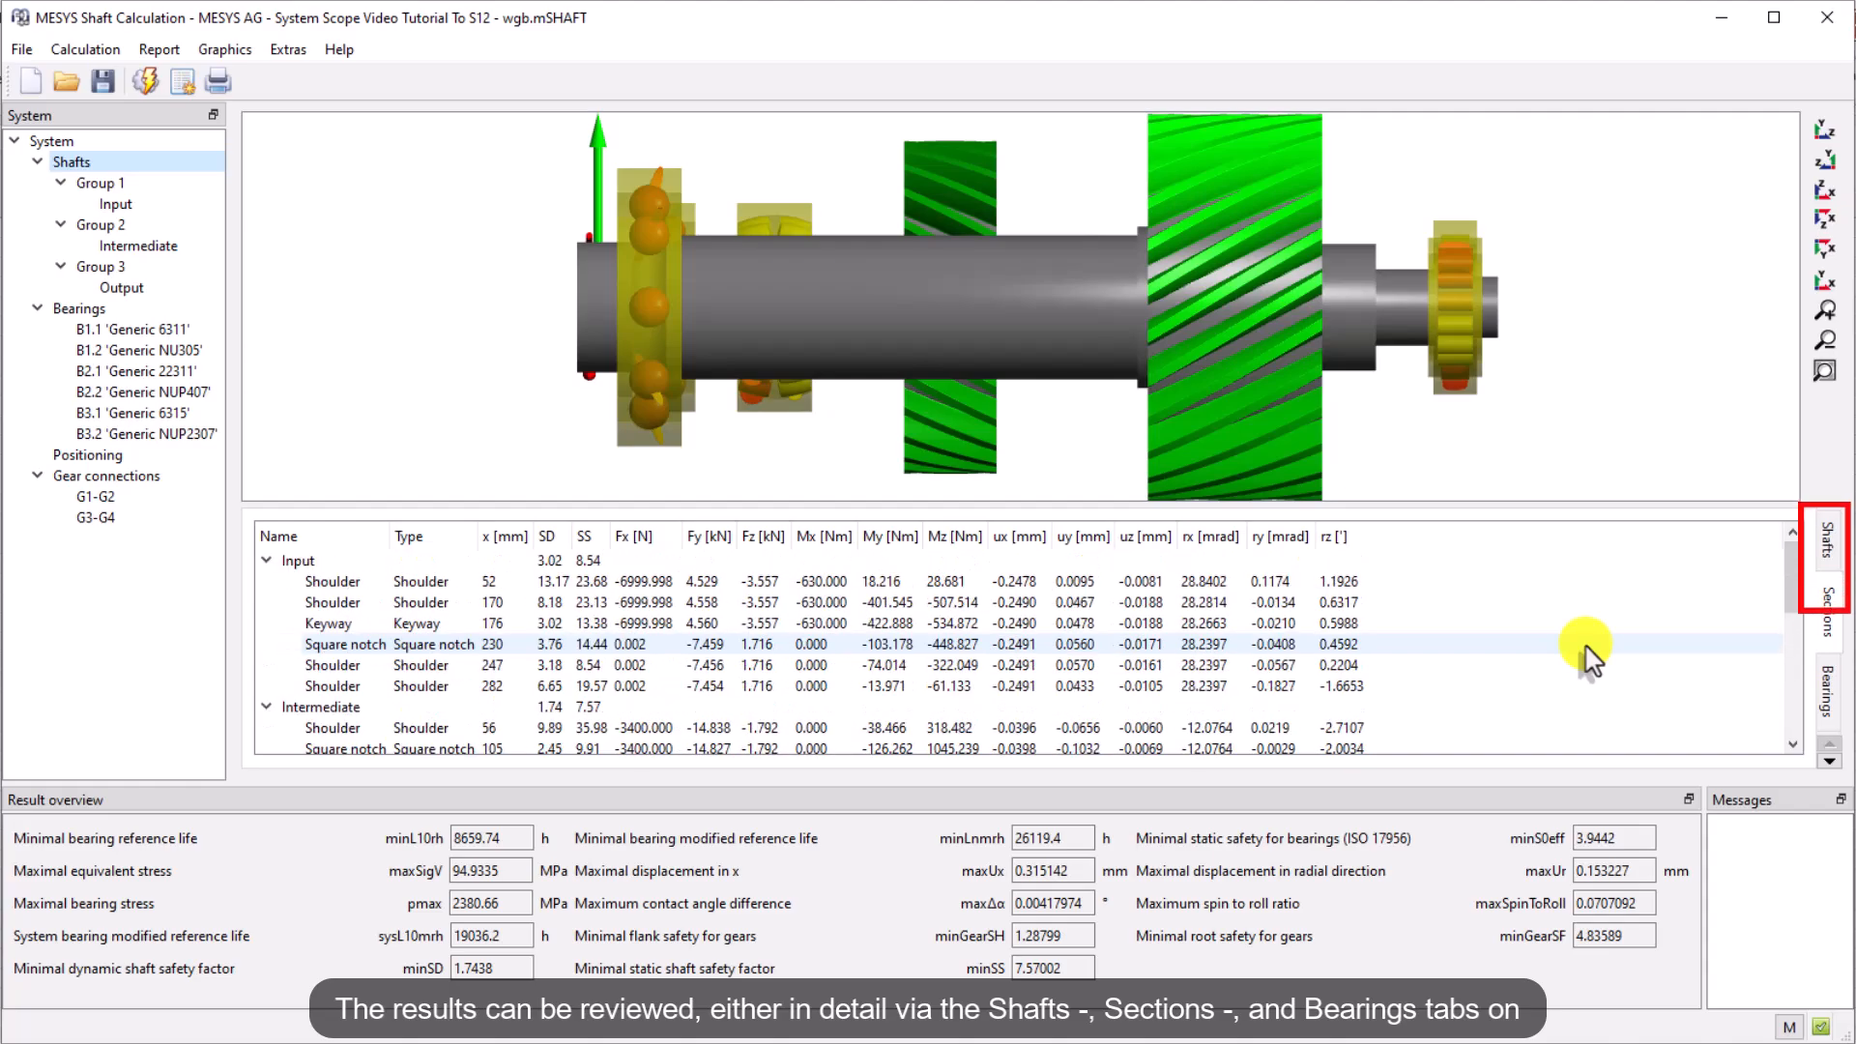
left_click(1825, 690)
scroll(1655, 646, "up", 1)
scroll(1654, 646, "down", 1)
left_click_drag(1498, 745, 1767, 747)
scroll(1521, 672, "up", 1)
right_click(653, 558)
left_click(628, 562)
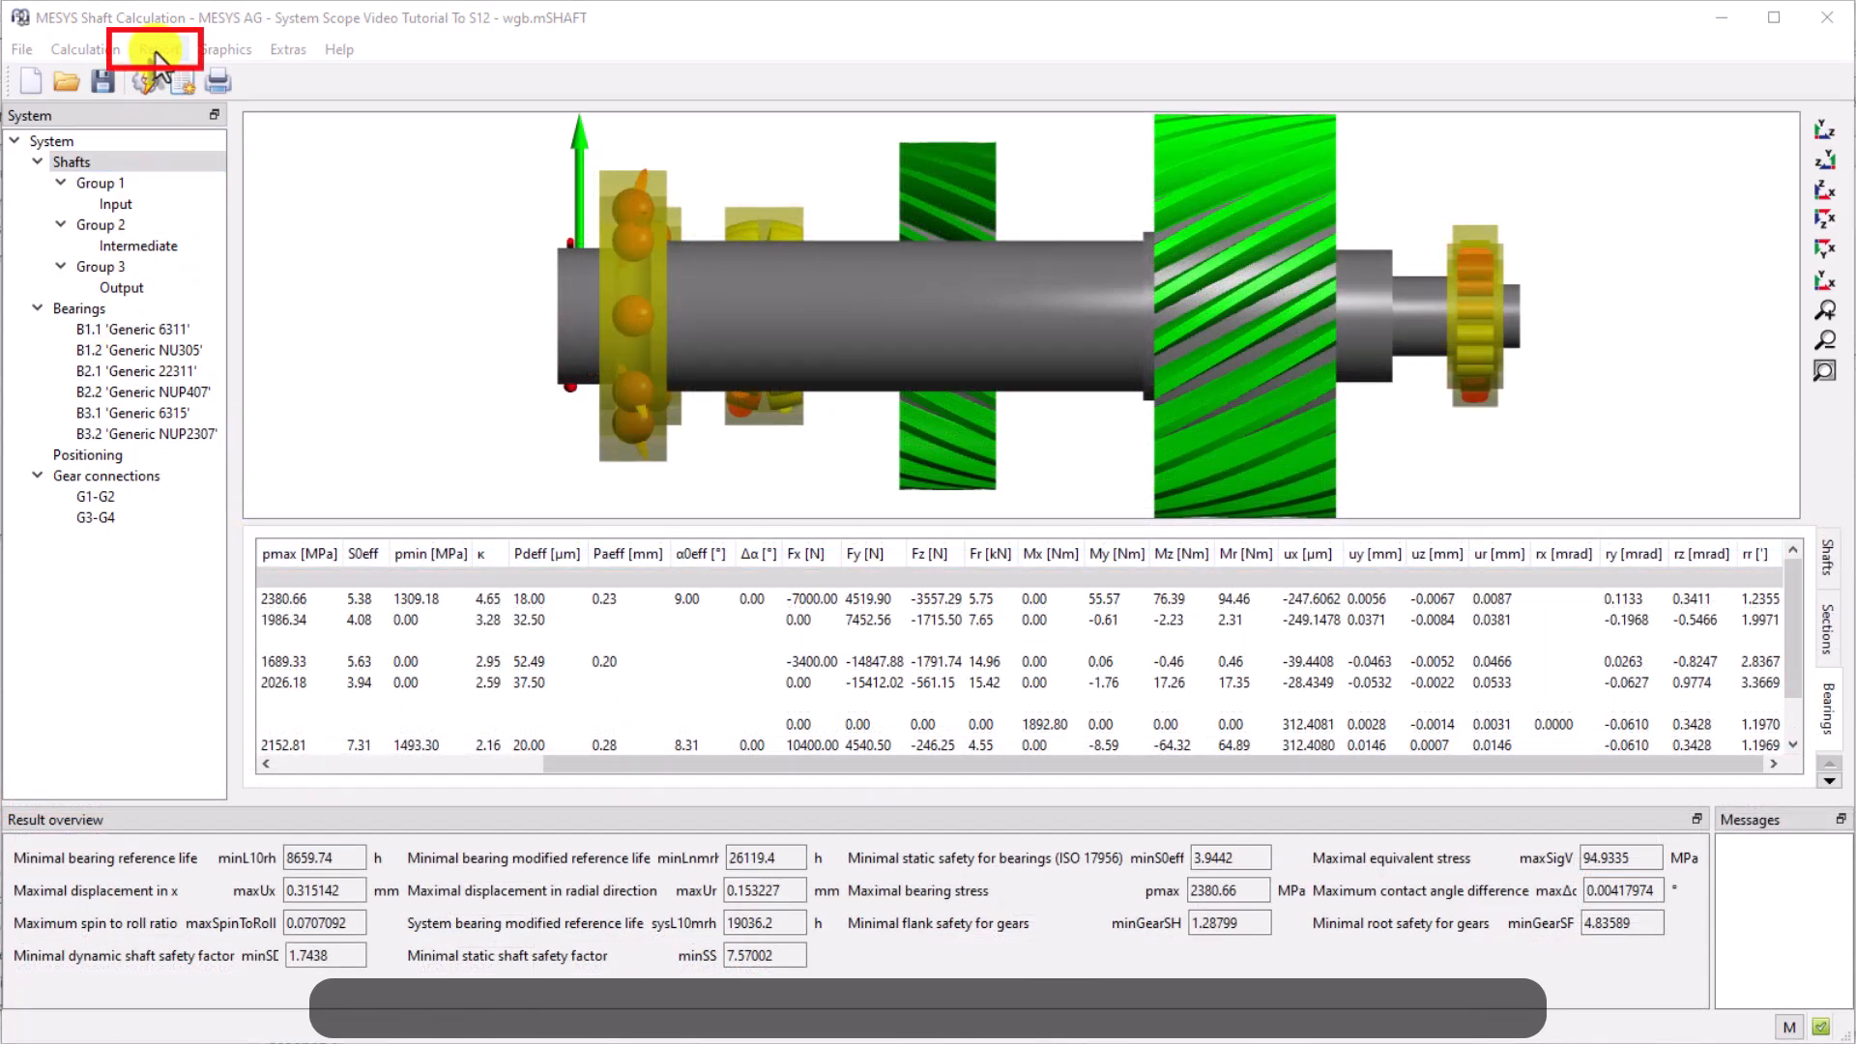
In the report options, add Effective diametral clearance [Pdeff] to a custom bearing results table and confirm
left_click(159, 49)
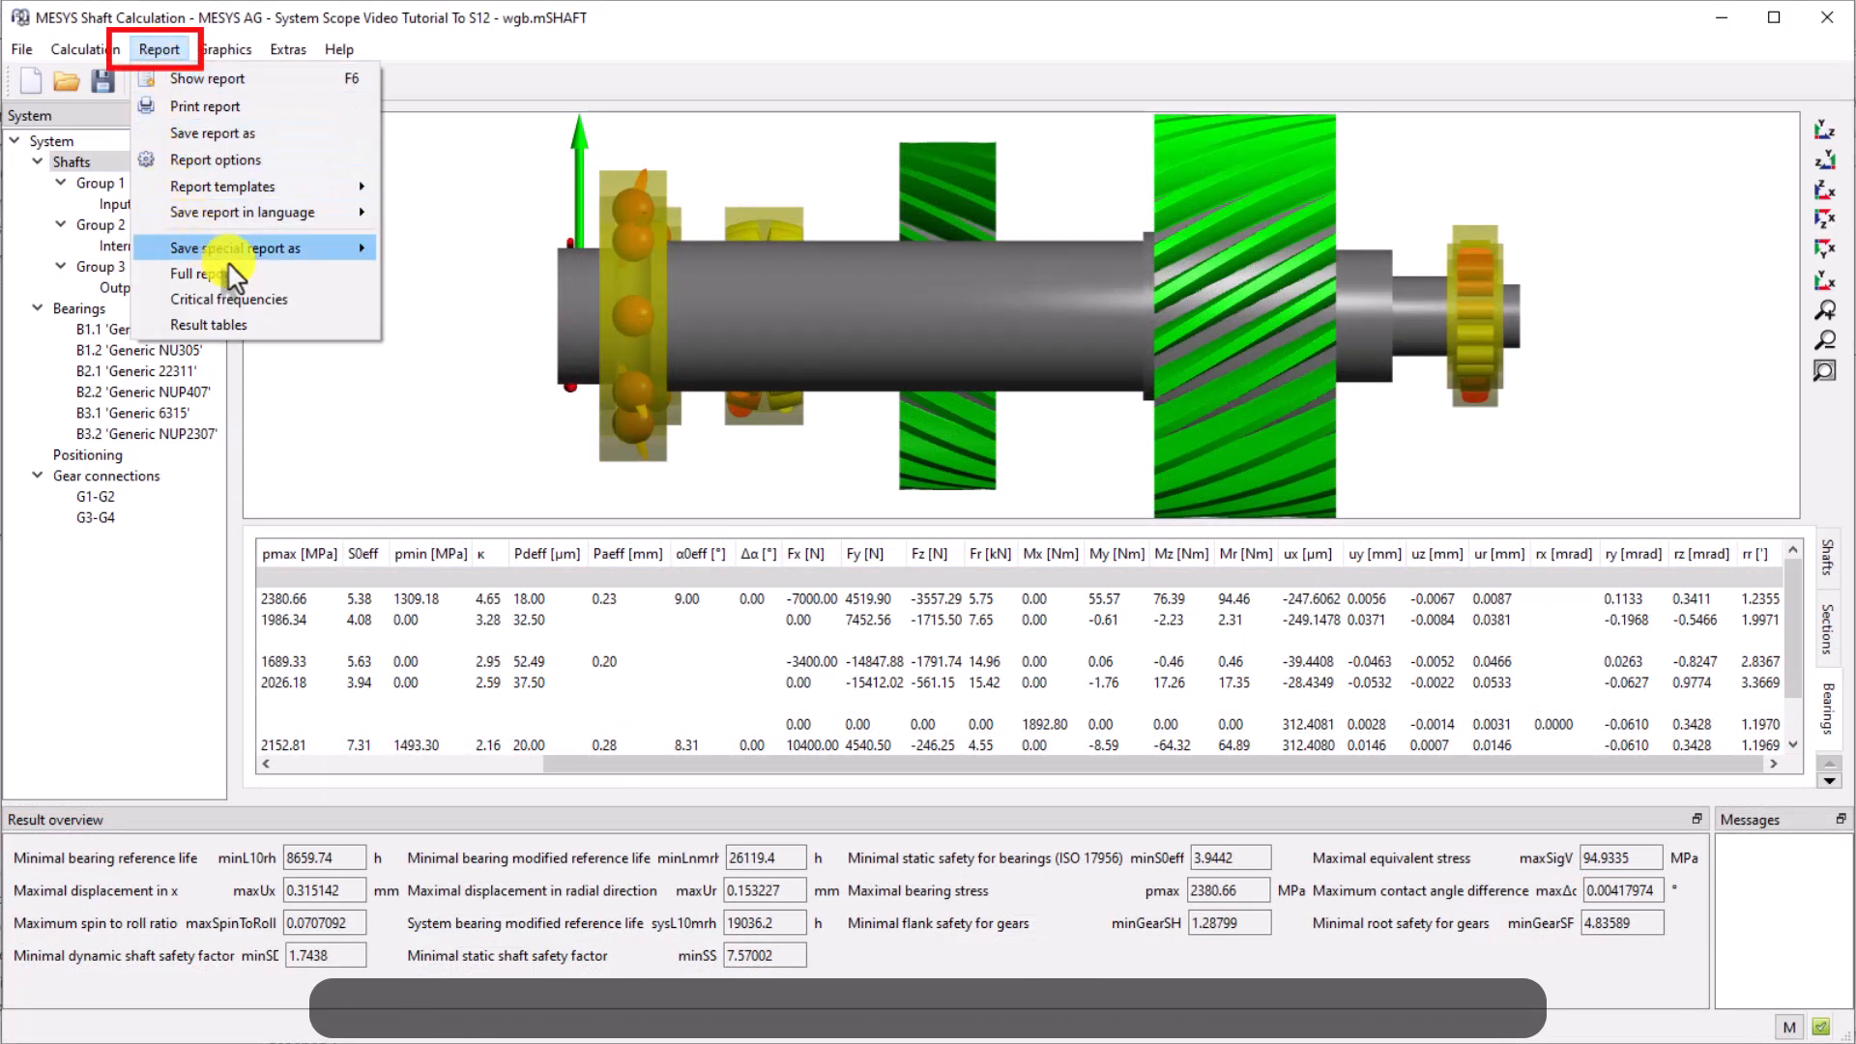
left_click(285, 159)
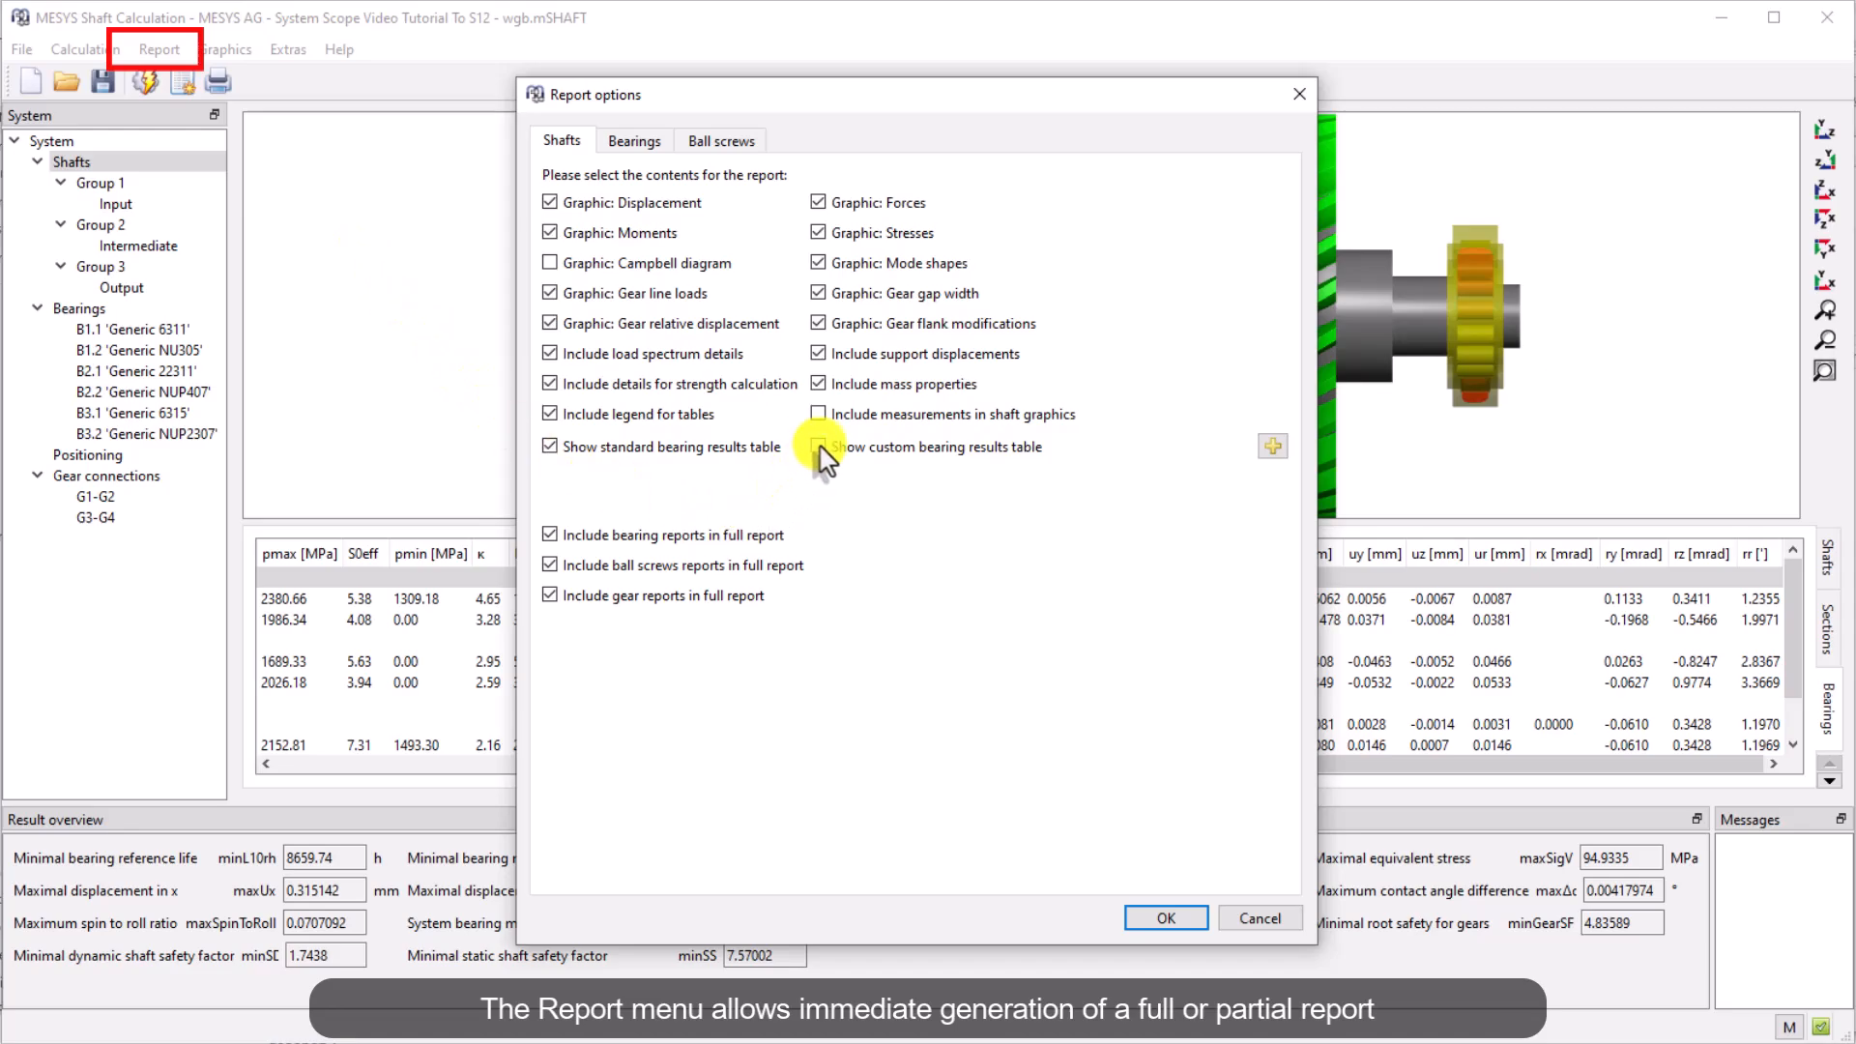
left_click(1272, 446)
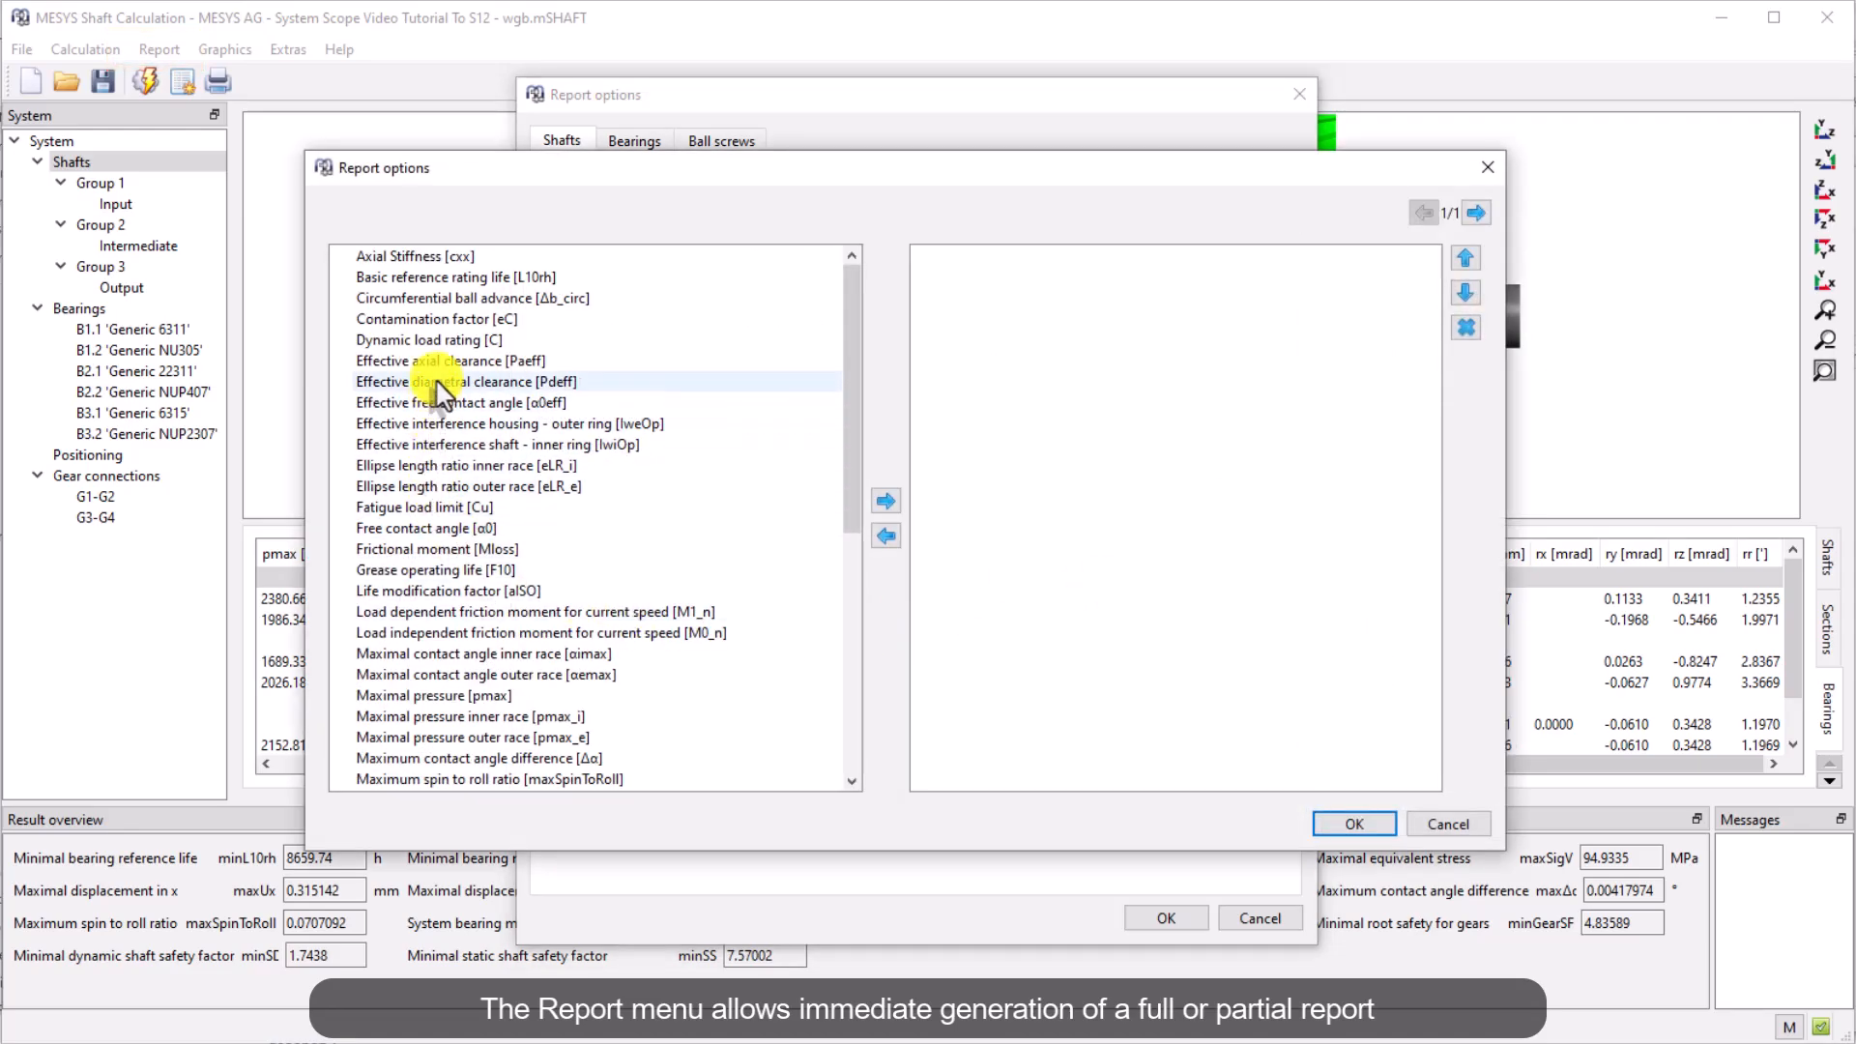
left_click(886, 501)
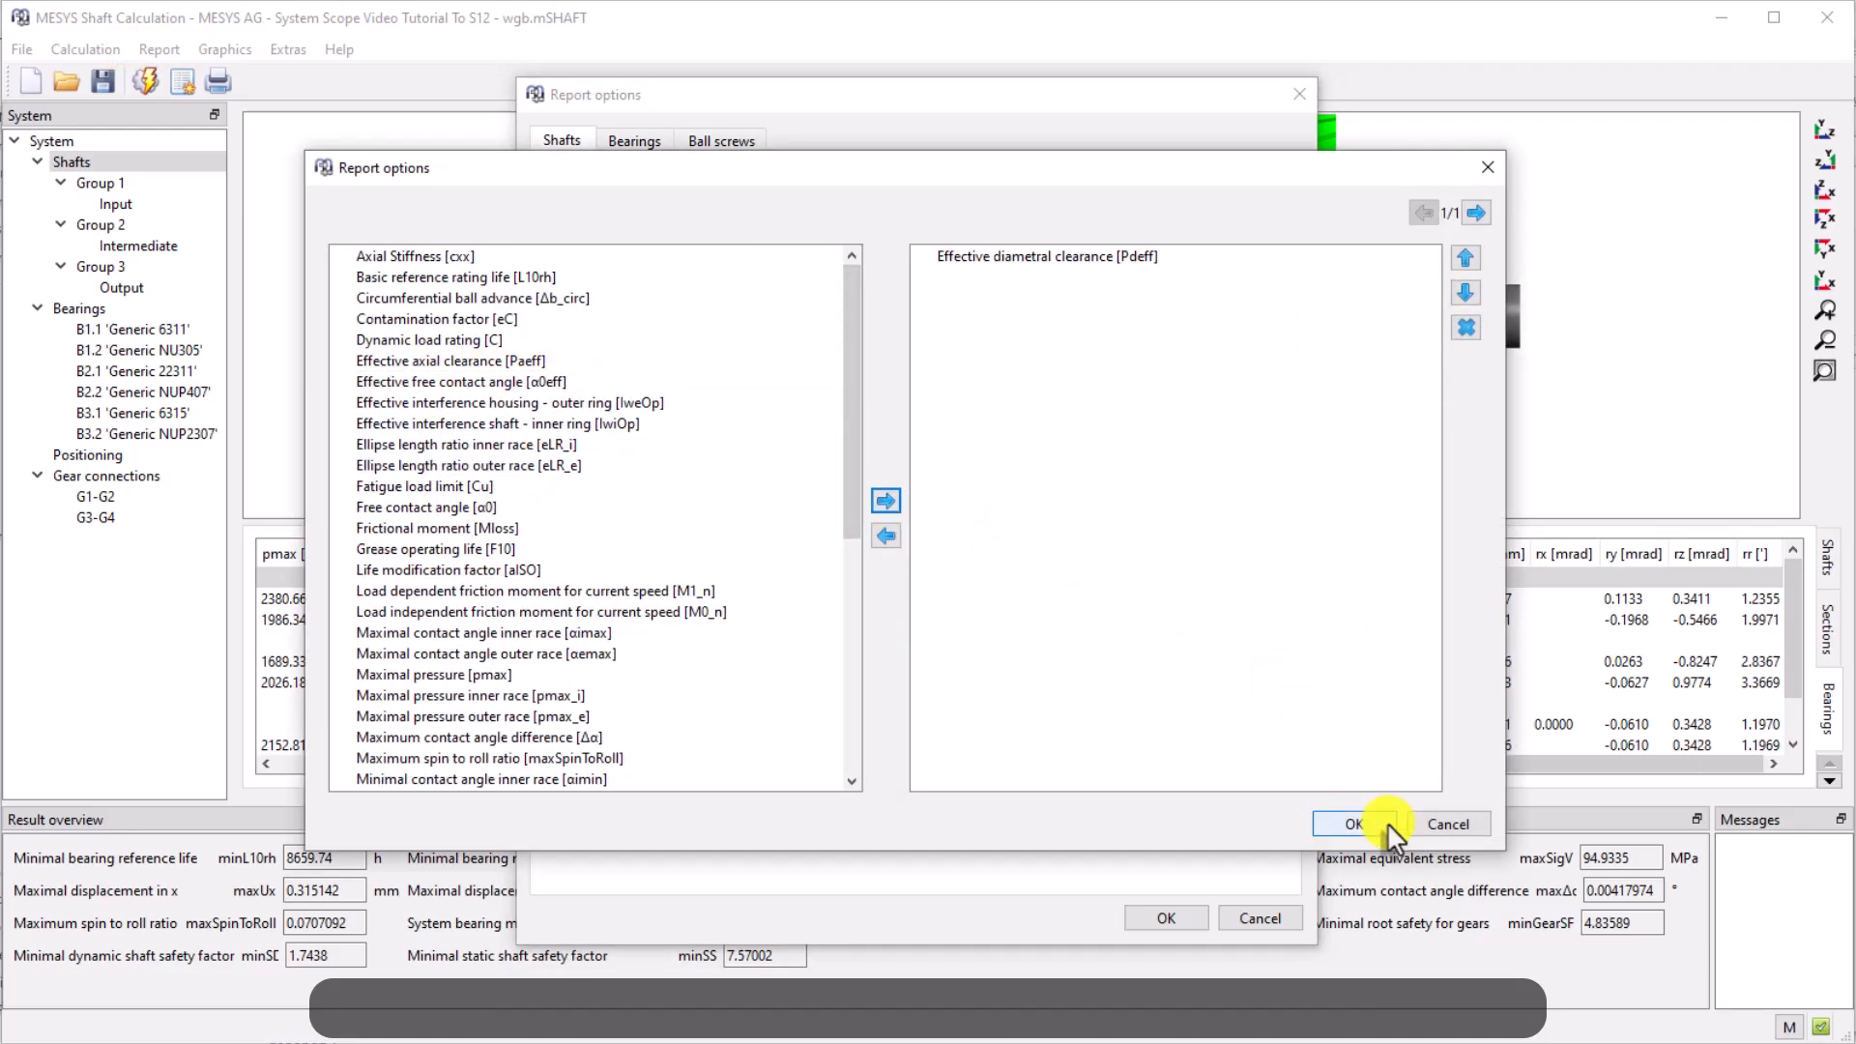
left_click(1379, 820)
left_click(1166, 917)
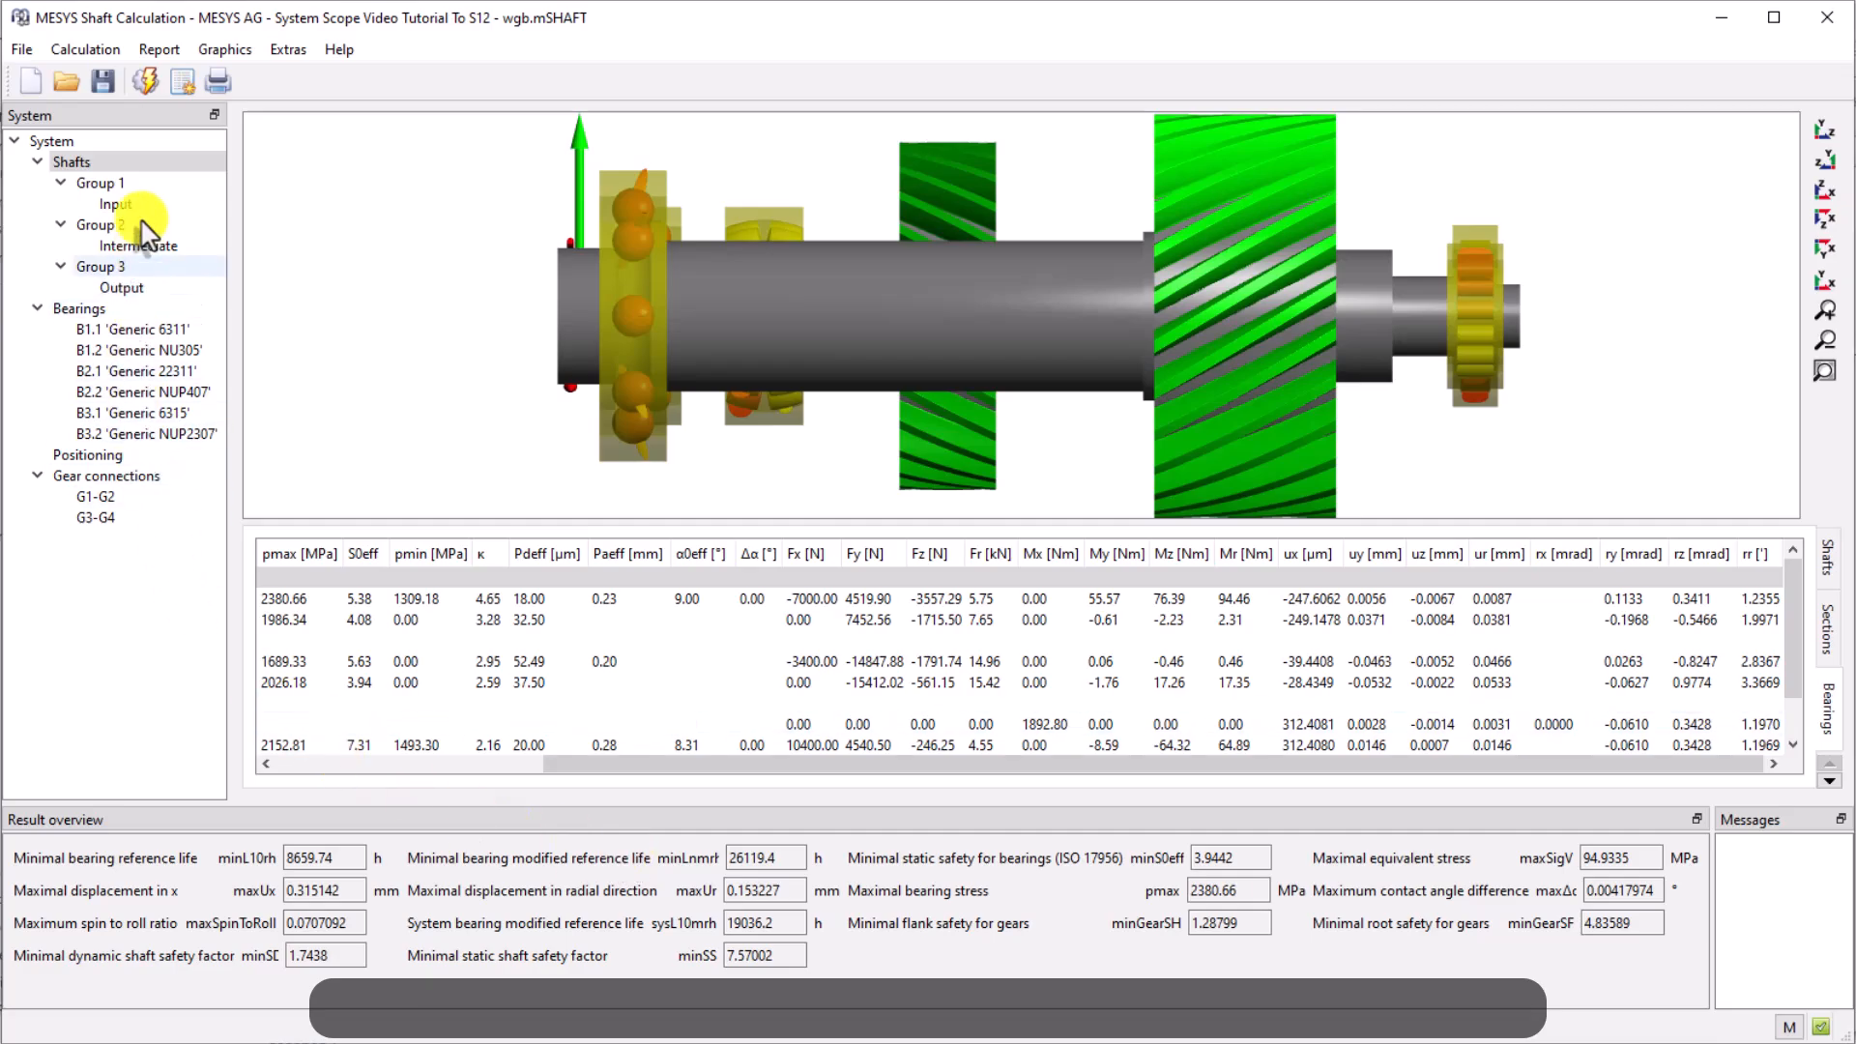
Generate the full report and export the result tables to Excel
left_click(160, 49)
left_click(323, 279)
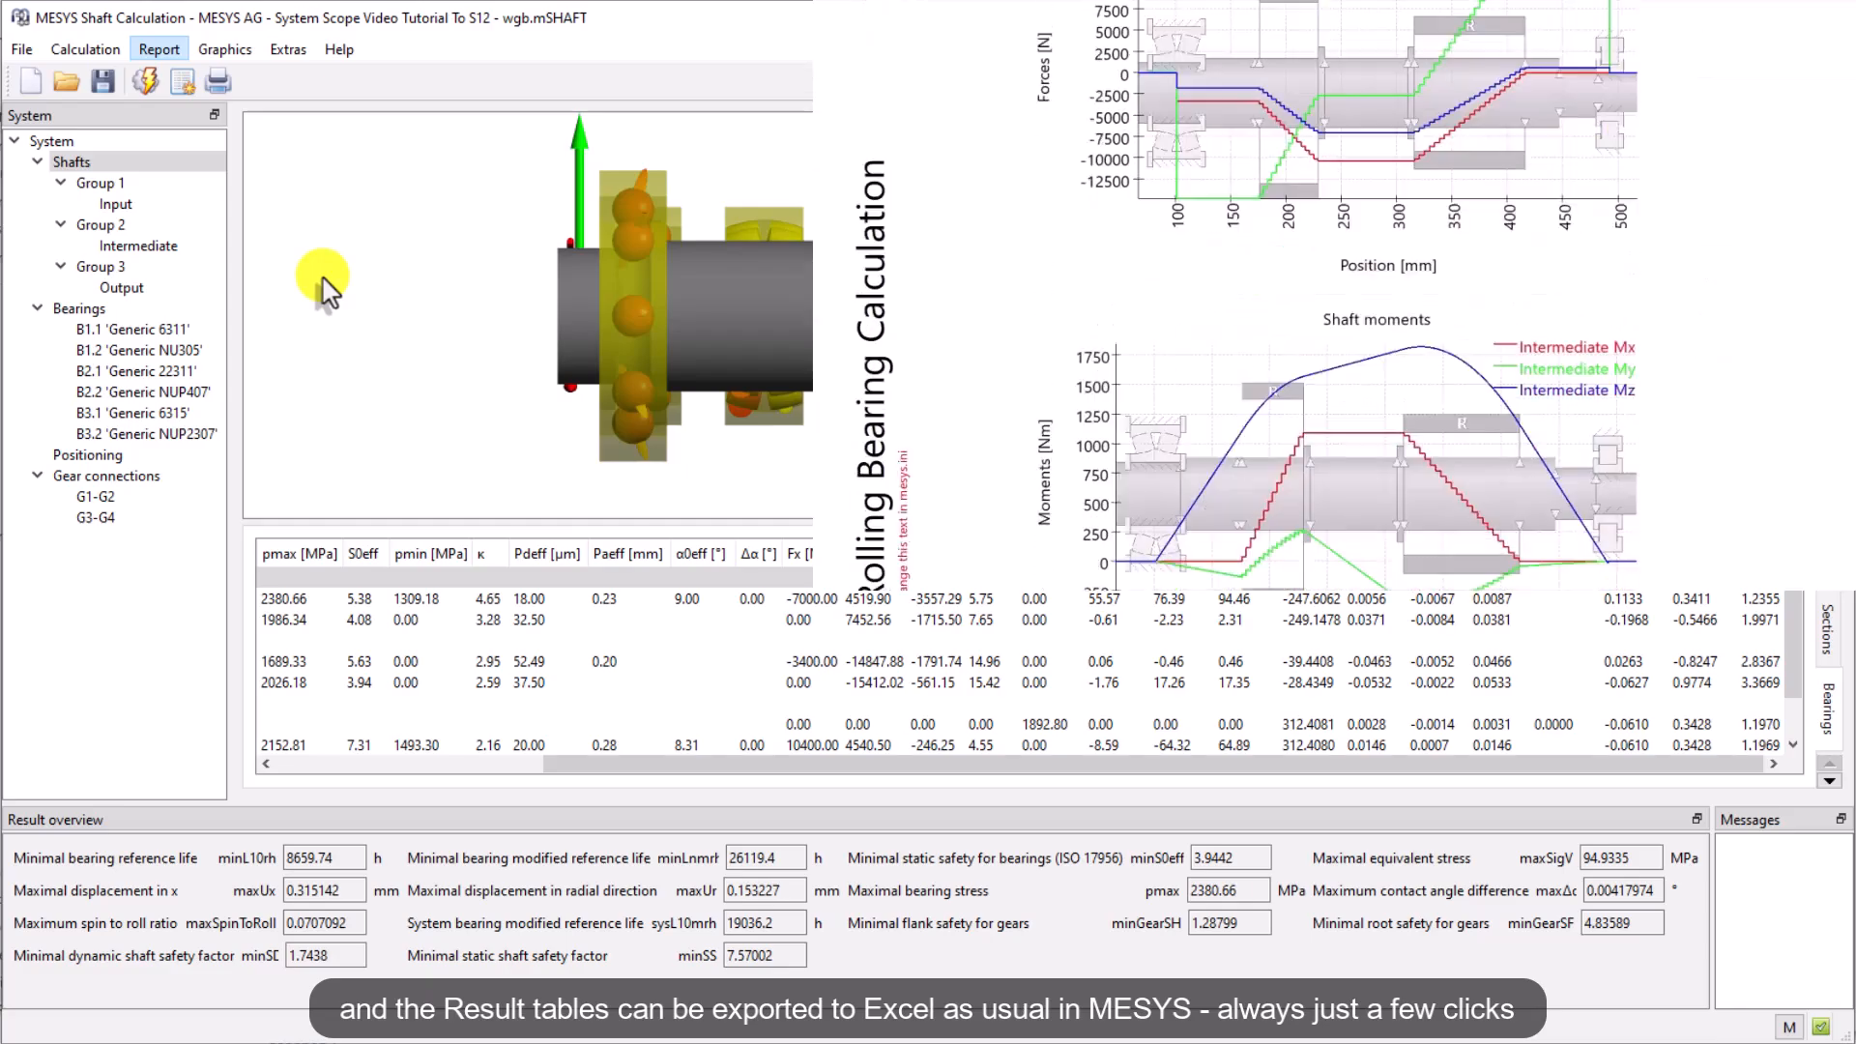
left_click(159, 49)
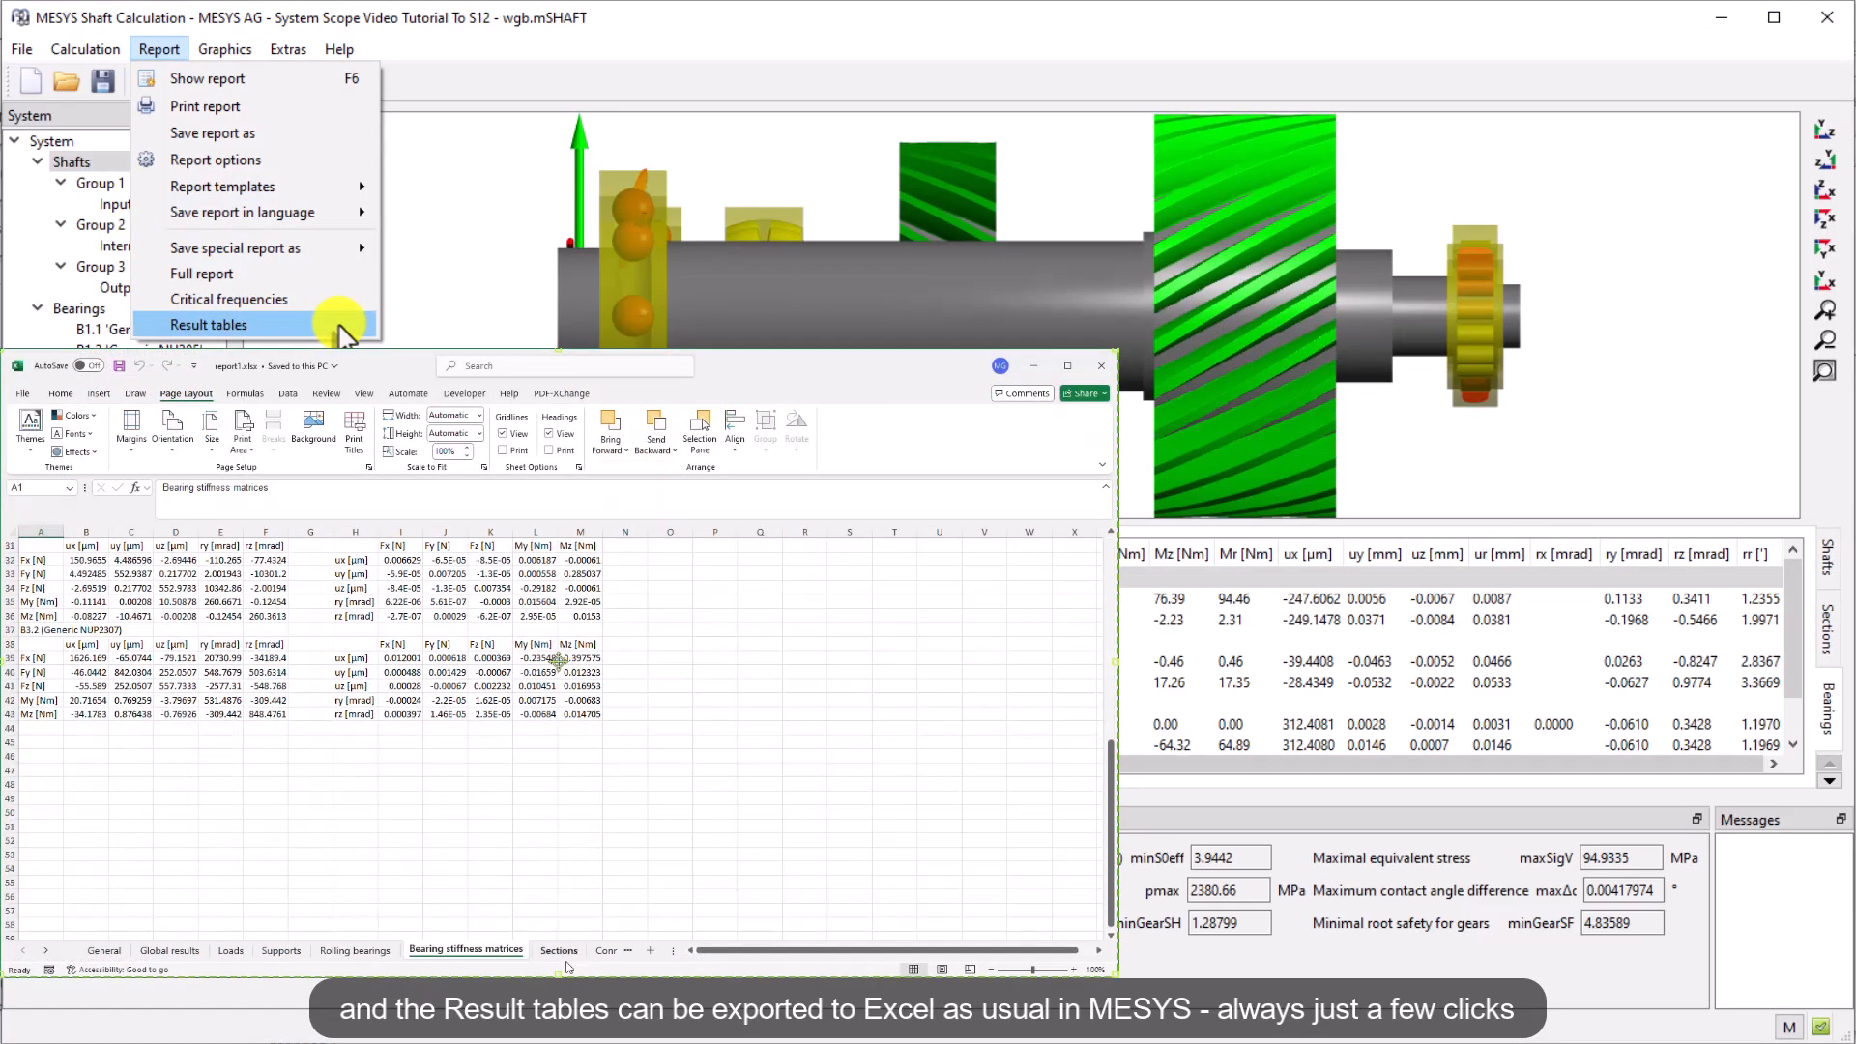
left_click(340, 328)
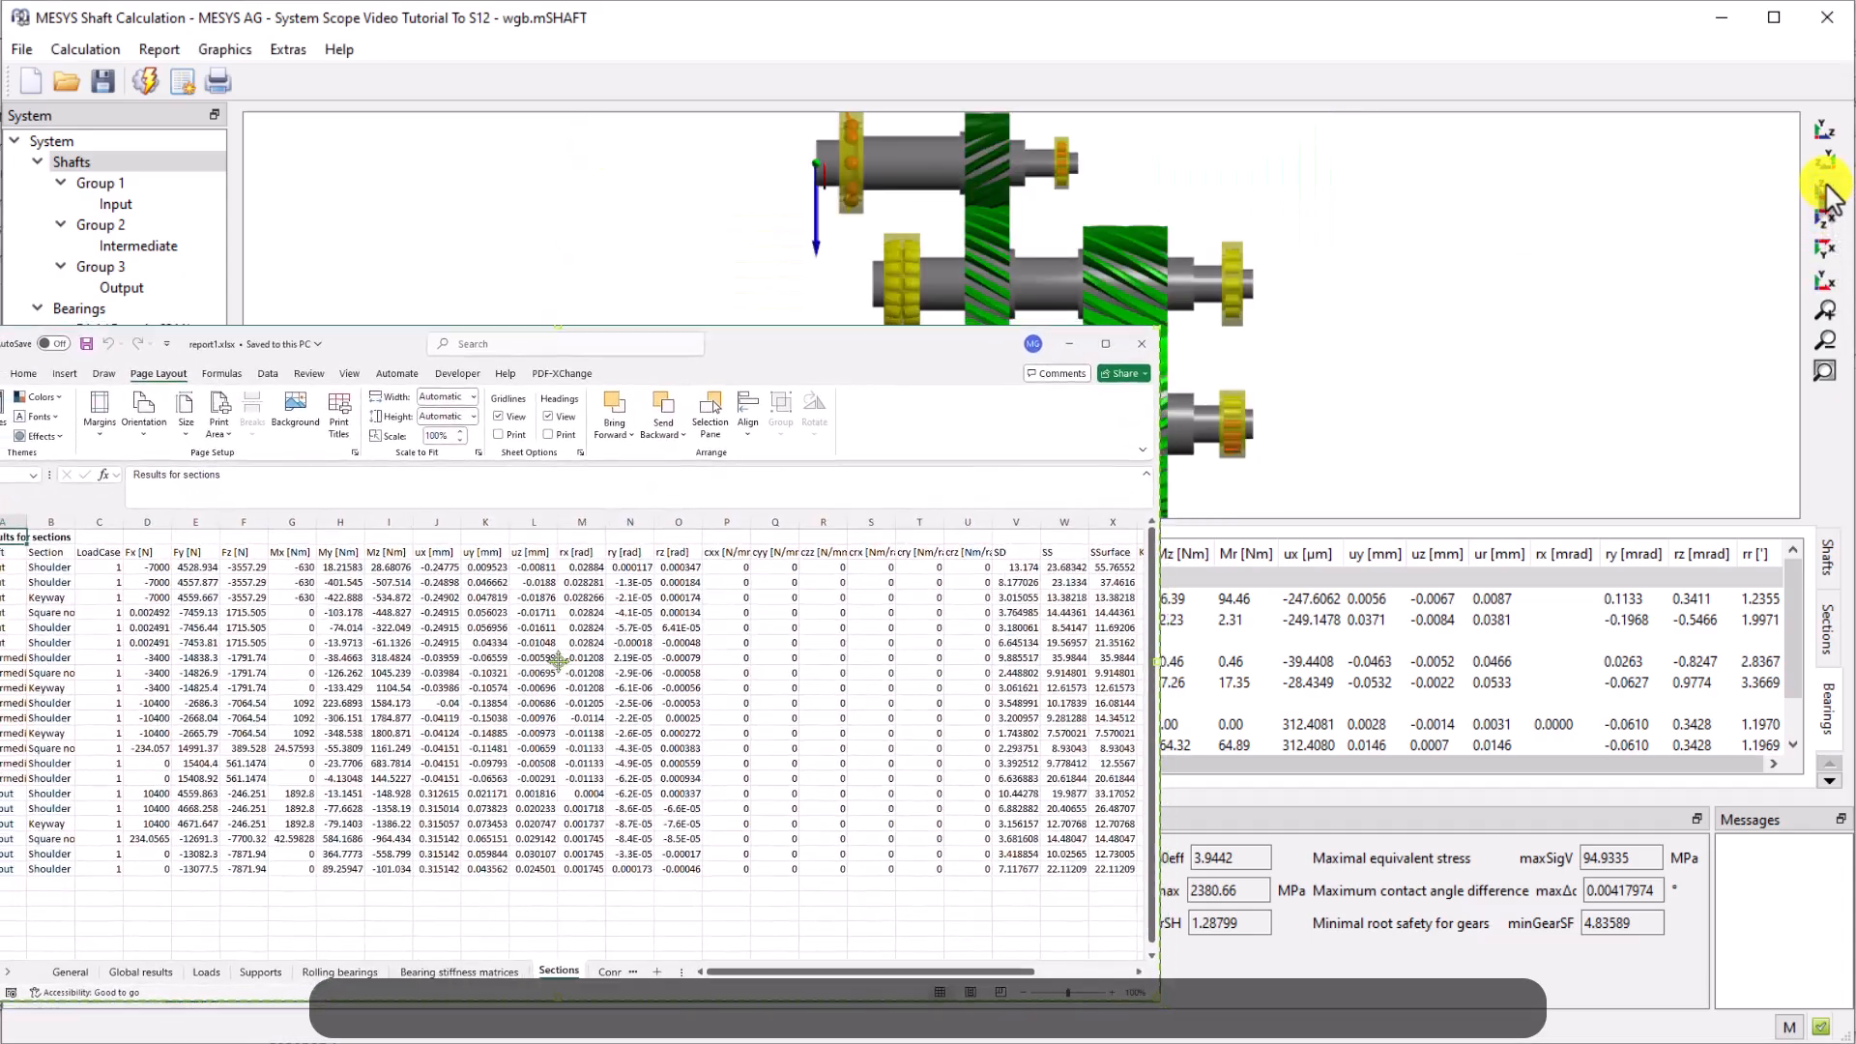